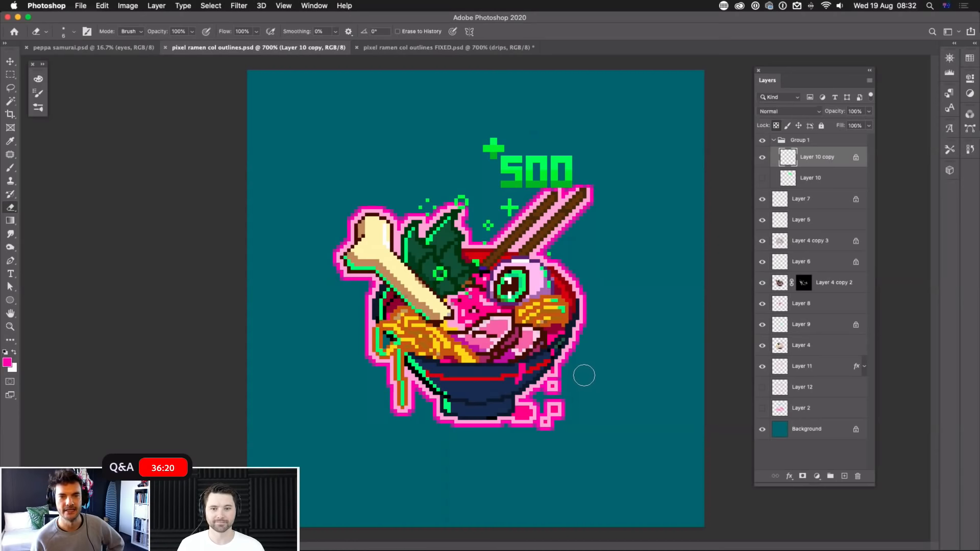
Step: Bring up peppa samurai.psd and examine the figure's face, hat and upper body at closer range
{"action": "left_click", "coordinate": [121, 49]}
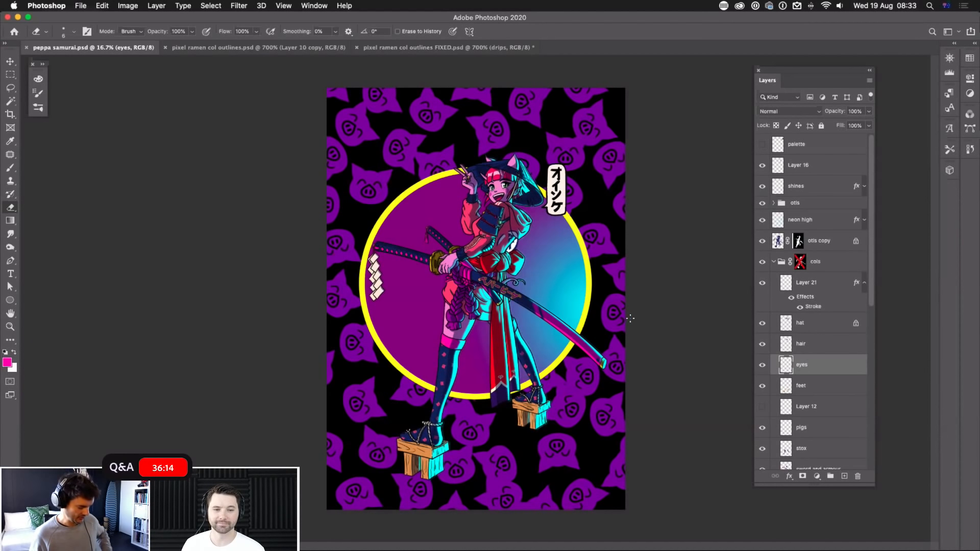
{"action": "left_click", "coordinate": [775, 262]}
{"action": "key", "text": "super+equal"}
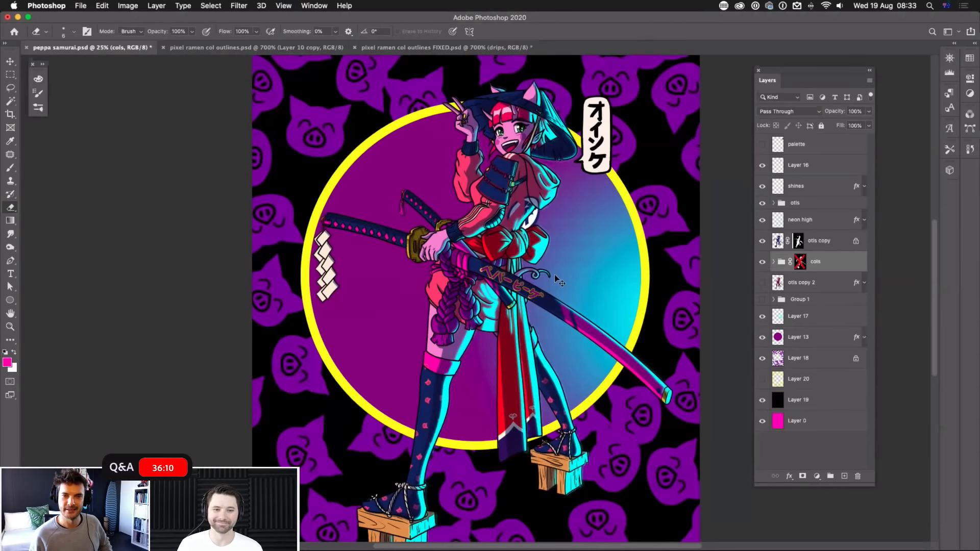
{"action": "key", "text": "super+equal"}
{"action": "left_click_drag", "start_coordinate": [554, 278], "coordinate": [554, 305]}
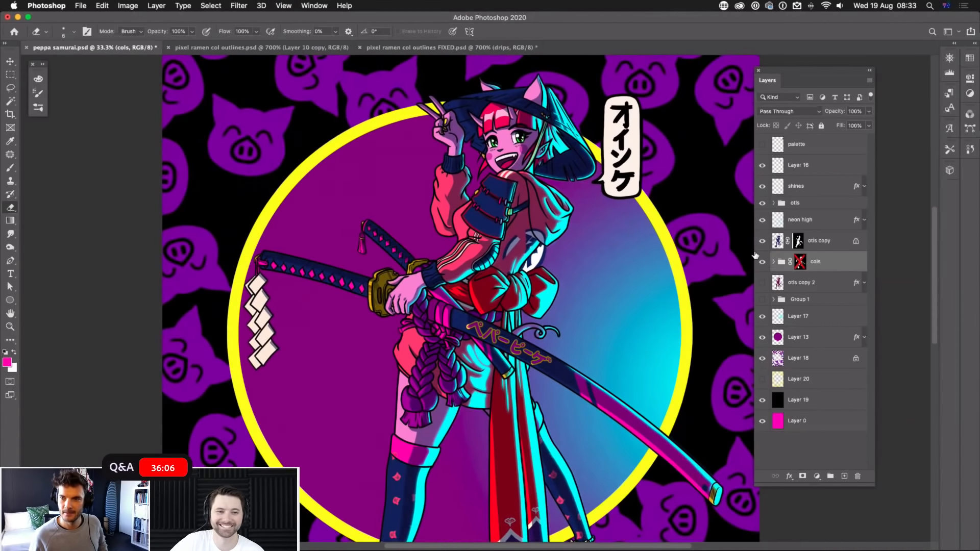
{"action": "left_click", "coordinate": [775, 262]}
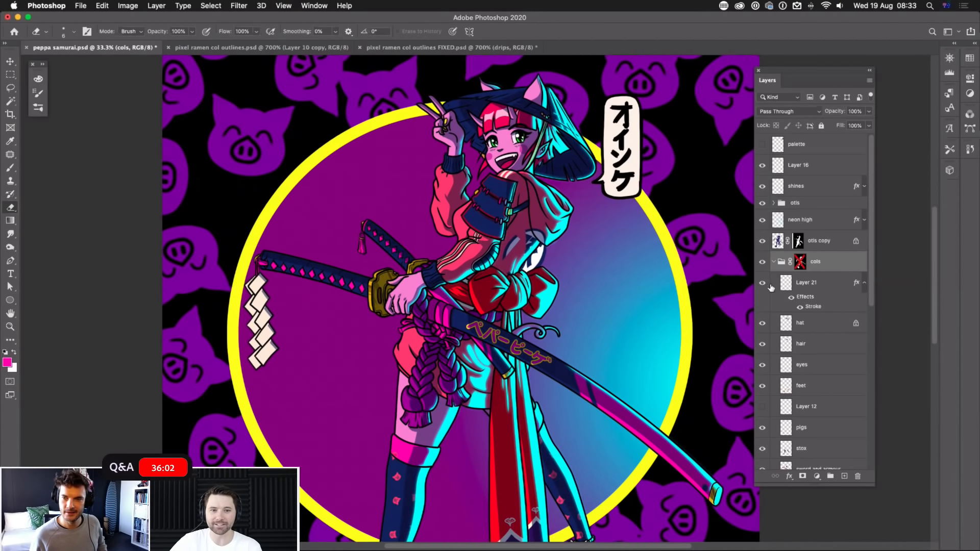
{"action": "left_click_drag", "start_coordinate": [578, 259], "coordinate": [574, 323]}
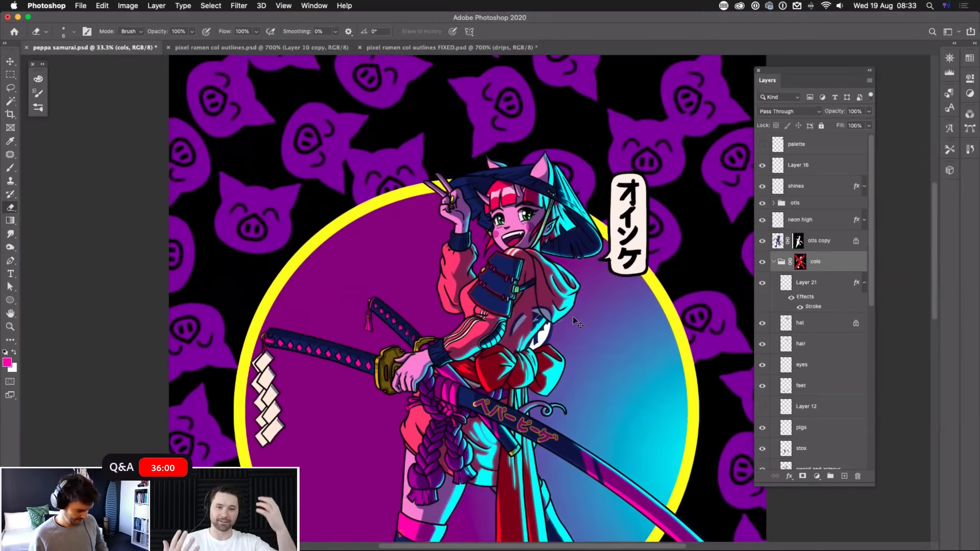
{"action": "key", "text": "super+plus"}
{"action": "left_click_drag", "start_coordinate": [574, 257], "coordinate": [542, 252]}
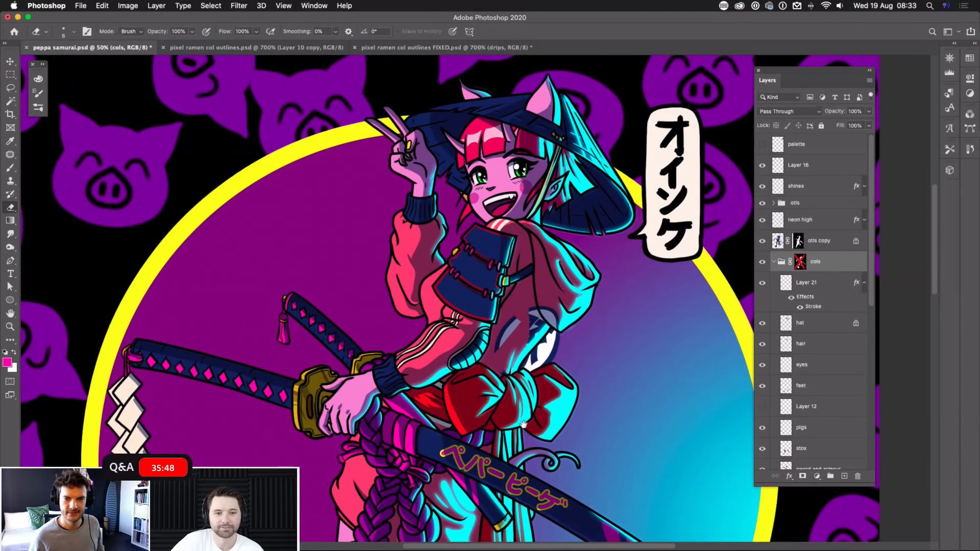
Step: Examine the samurai's swords, legs and full composition, and cancel closing the document
{"action": "scroll", "coordinate": [523, 424], "scroll_direction": "down", "scroll_amount": 10}
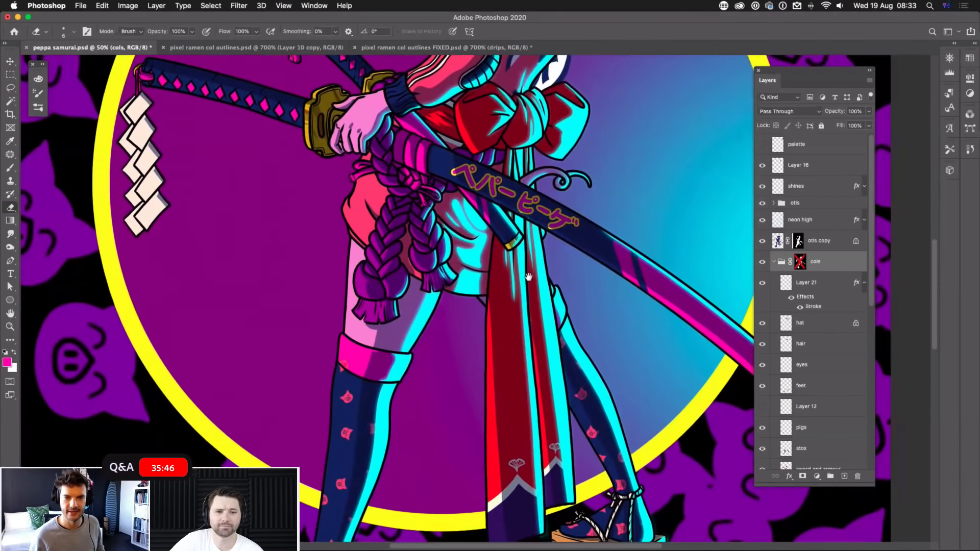
{"action": "key", "text": "super+minus"}
{"action": "left_click_drag", "start_coordinate": [519, 238], "coordinate": [523, 331]}
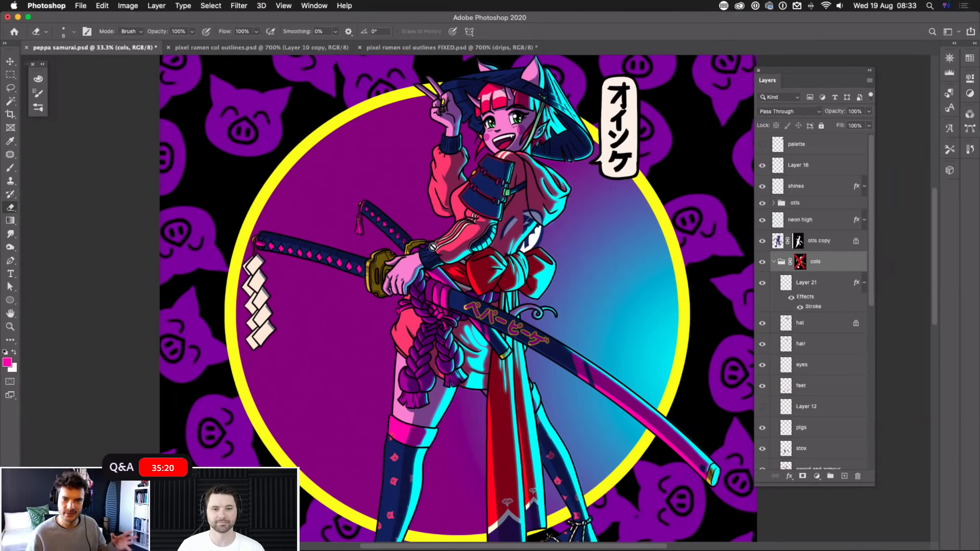
{"action": "key", "text": "super+minus"}
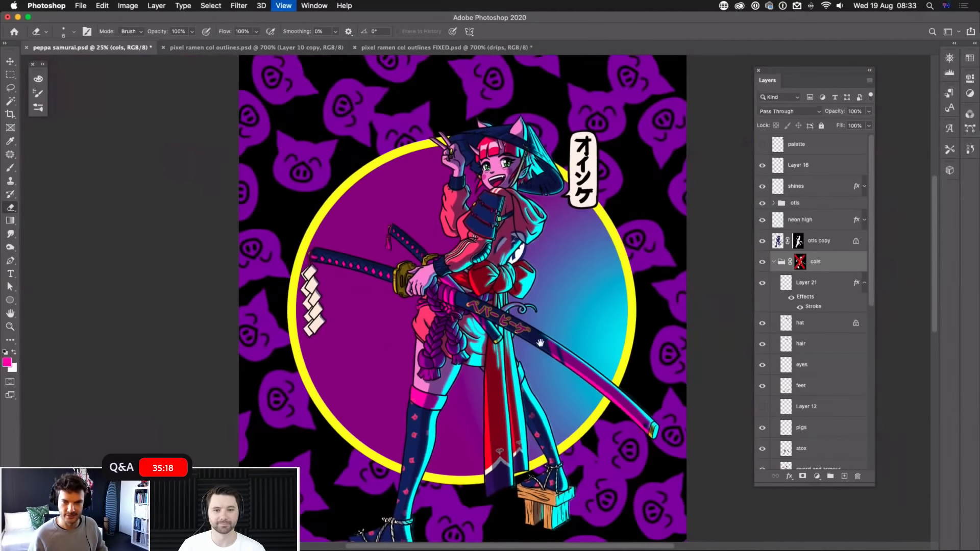
{"action": "key", "text": "super+minus"}
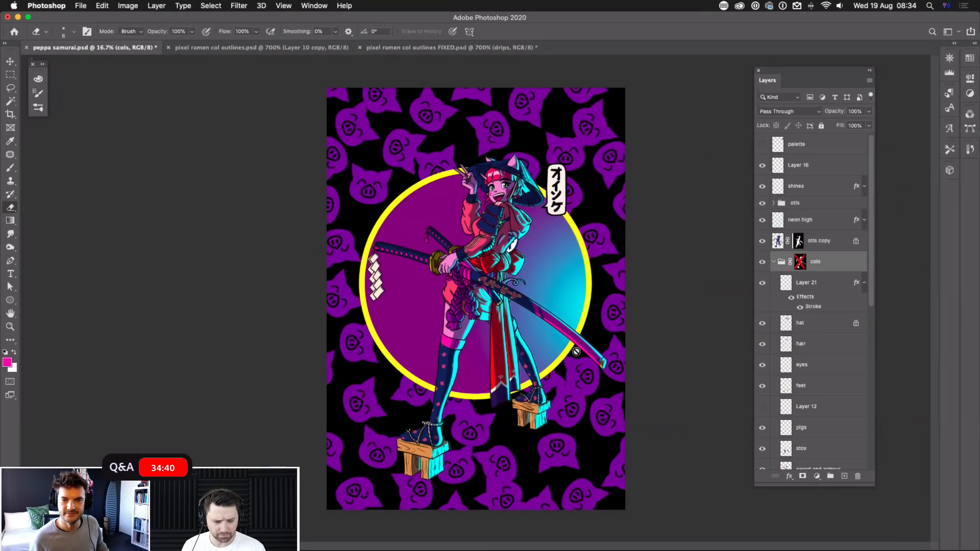
{"action": "key", "text": "super+w"}
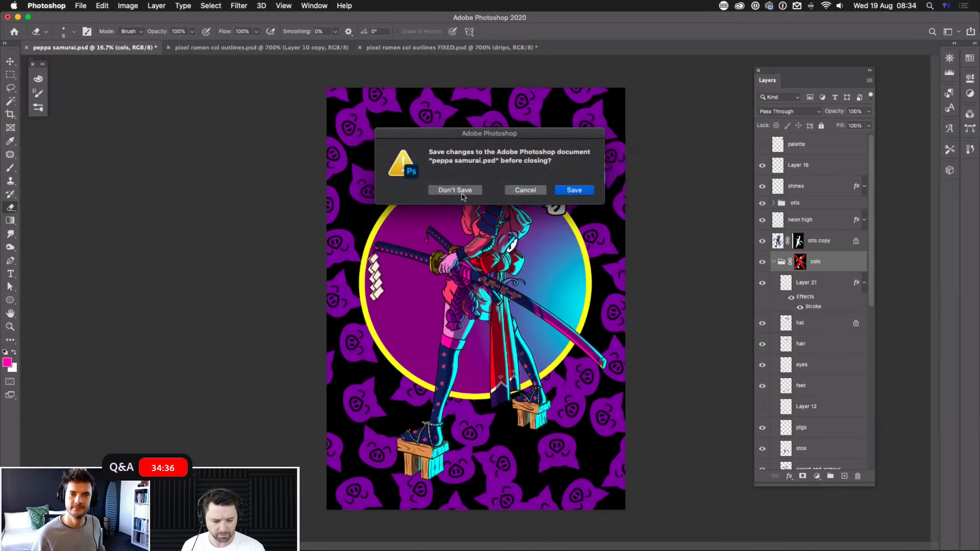
{"action": "left_click", "coordinate": [525, 190]}
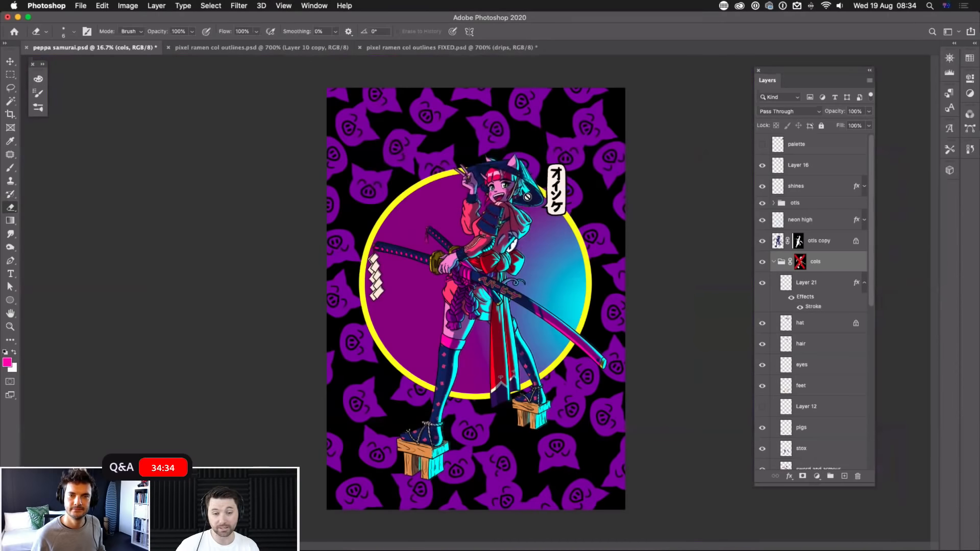
Step: Switch to pixel ramen col outlines.psd and choose the Pencil tool for drawing below the bowl
{"action": "left_click", "coordinate": [292, 48]}
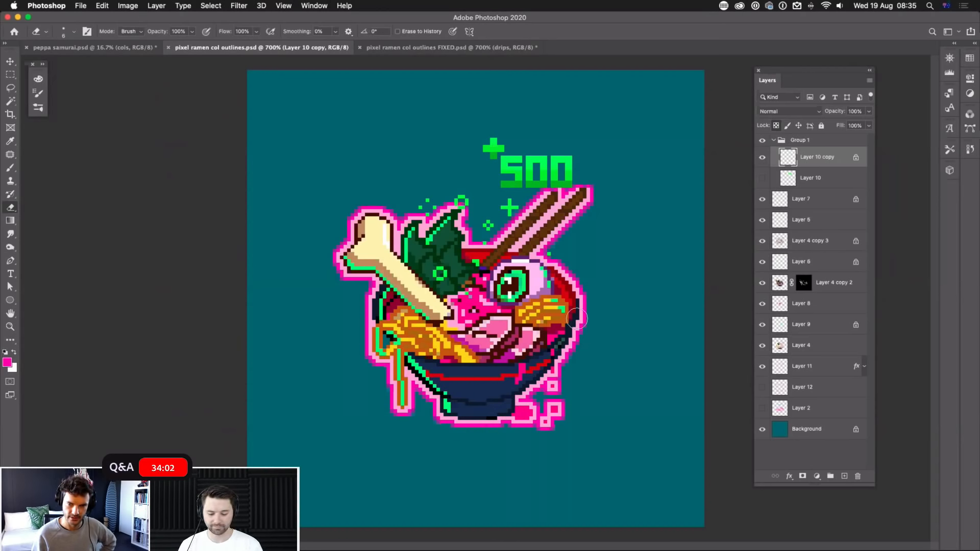
{"action": "key", "text": "super+equal"}
{"action": "key", "text": "super+equal"}
{"action": "key", "text": "super+equal"}
{"action": "key", "text": "super+equal"}
{"action": "left_click_drag", "start_coordinate": [550, 431], "coordinate": [515, 112]}
{"action": "left_click_drag", "start_coordinate": [501, 357], "coordinate": [481, 372]}
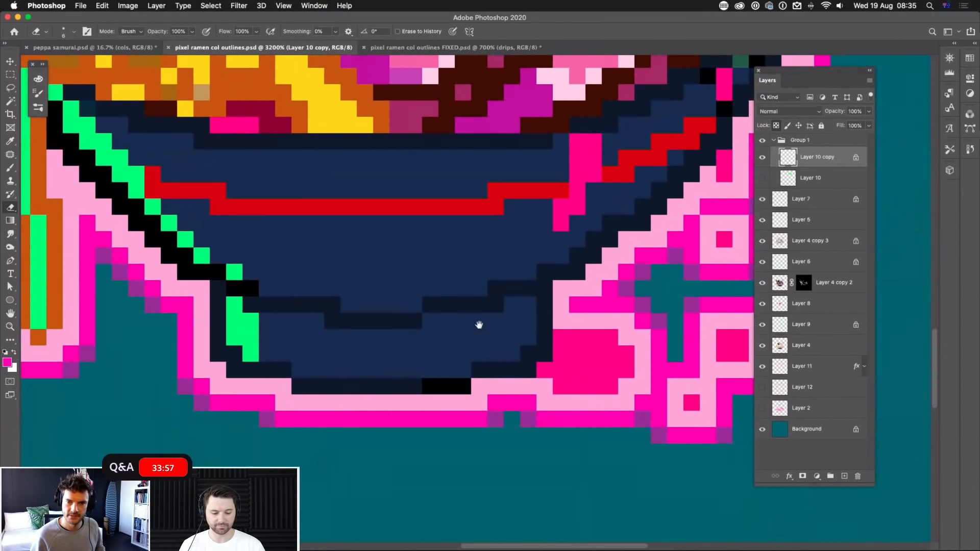
{"action": "key", "text": "l"}
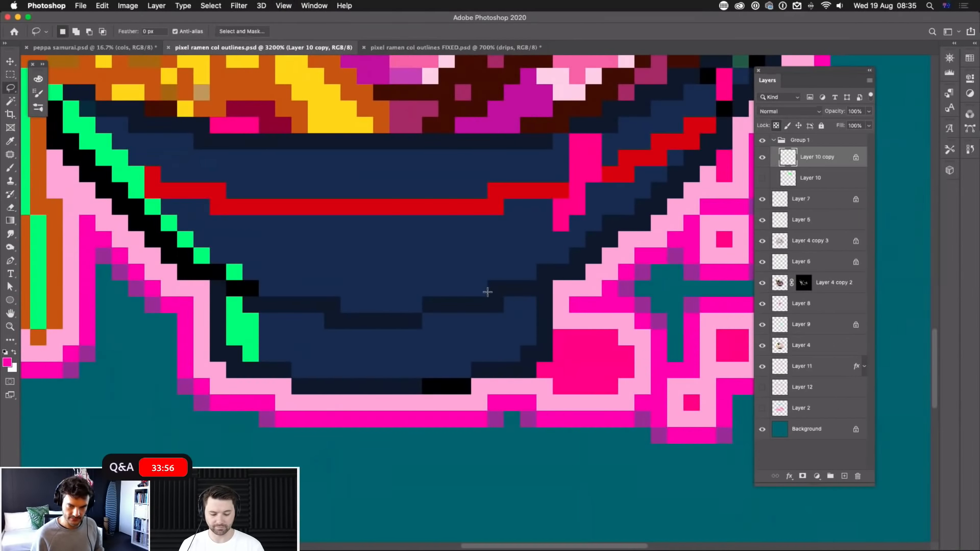
{"action": "key", "text": "b"}
{"action": "key", "text": "v"}
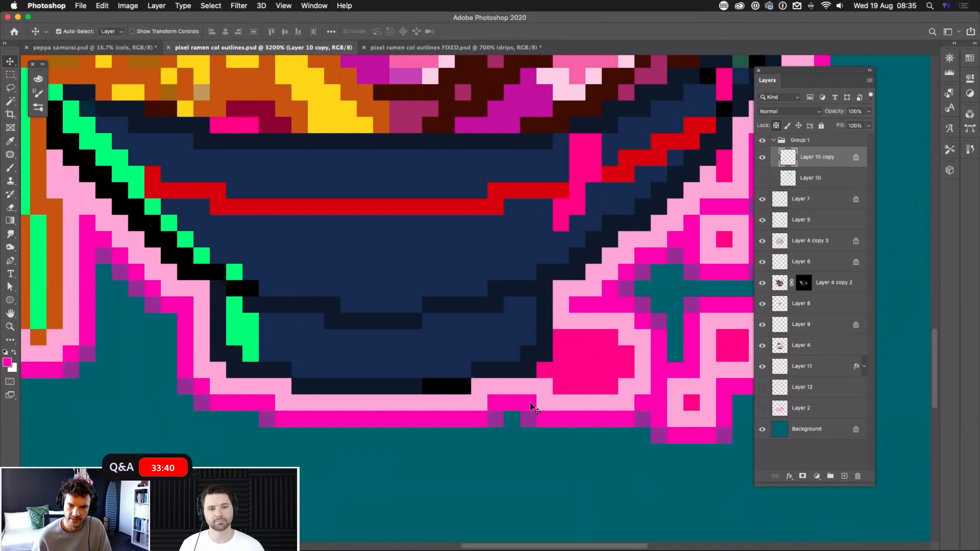
{"action": "key", "text": "b"}
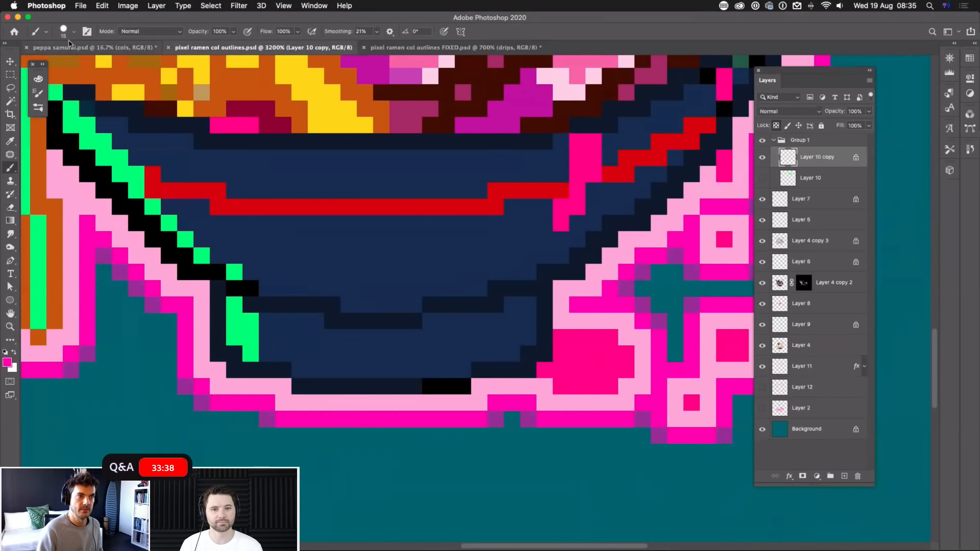
{"action": "right_click", "coordinate": [13, 168]}
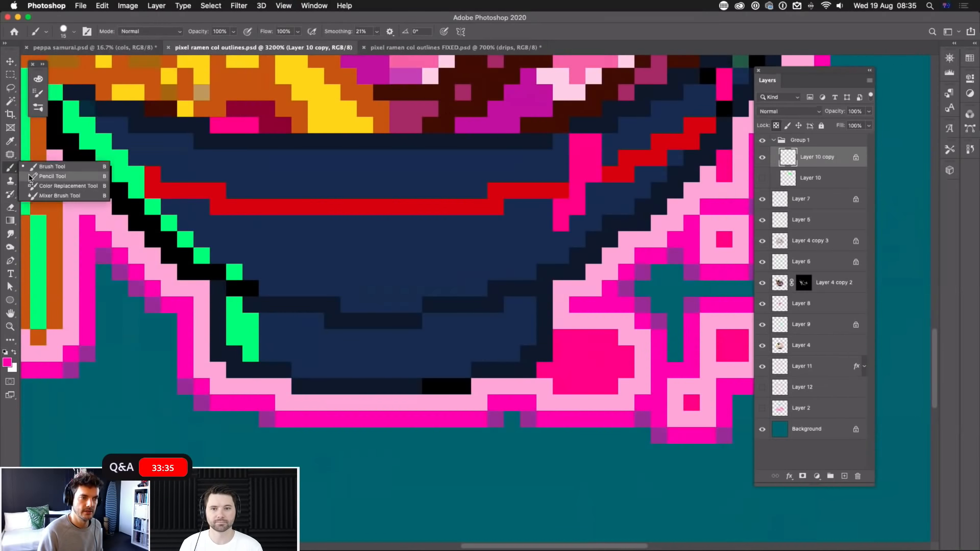
{"action": "left_click", "coordinate": [46, 178]}
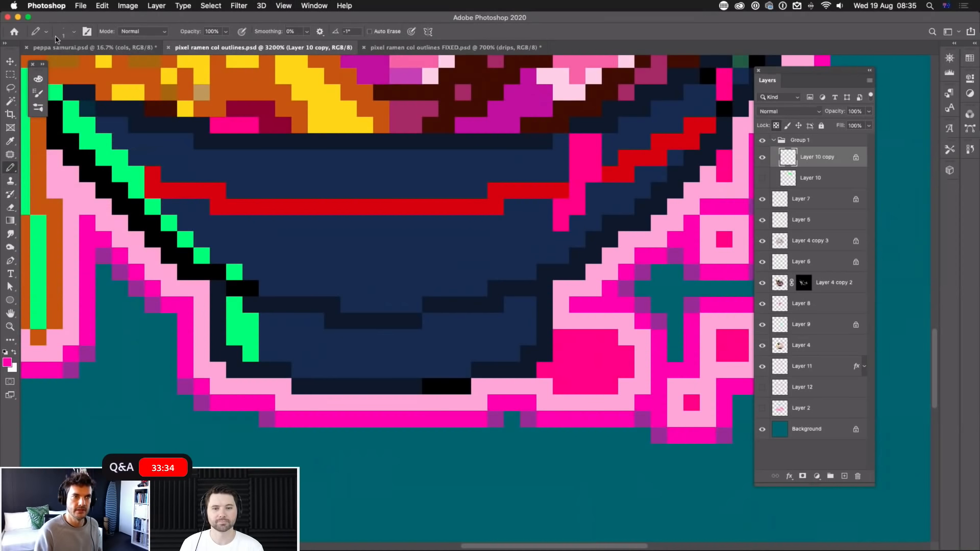
Step: Add a new layer above Layer 10 copy and place two diagonally touching magenta pixels below the bowl
{"action": "left_click_drag", "start_coordinate": [541, 467], "coordinate": [531, 321]}
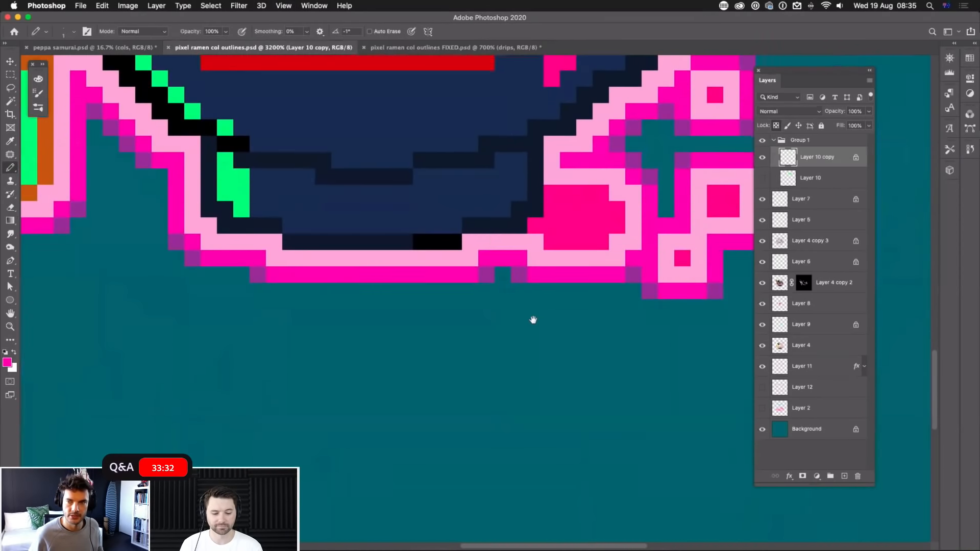
{"action": "left_click", "coordinate": [842, 475]}
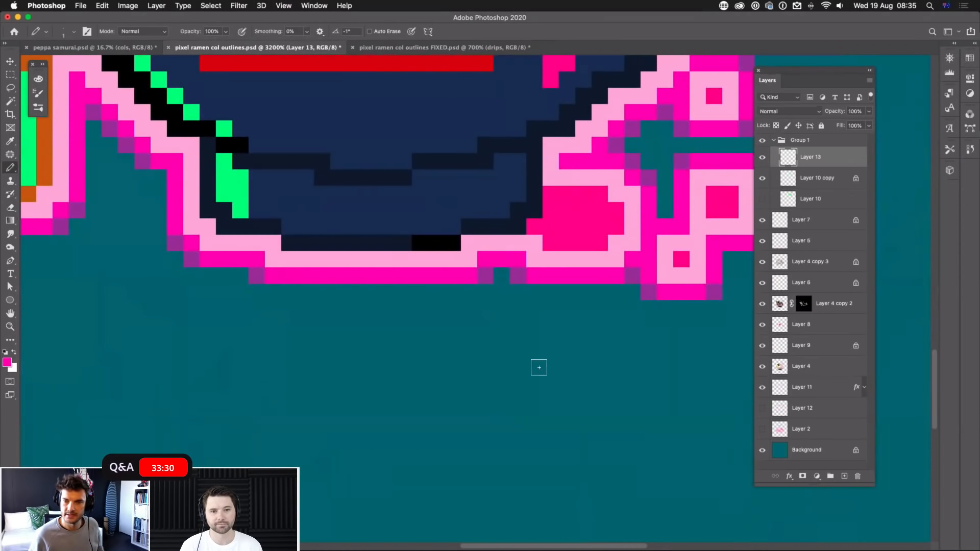
{"action": "left_click", "coordinate": [566, 358]}
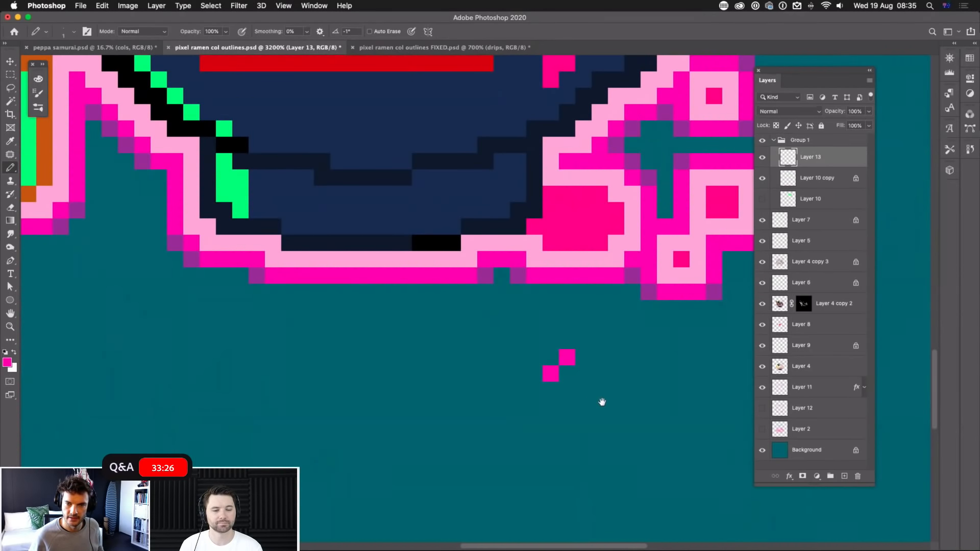
Step: Draw a one-pixel magenta line below the bowl's drips: four pixels across, followed by five stepping diagonally up and outward
{"action": "scroll", "coordinate": [562, 393], "scroll_direction": "right", "scroll_amount": 5}
{"action": "left_click_drag", "start_coordinate": [522, 378], "coordinate": [571, 376]}
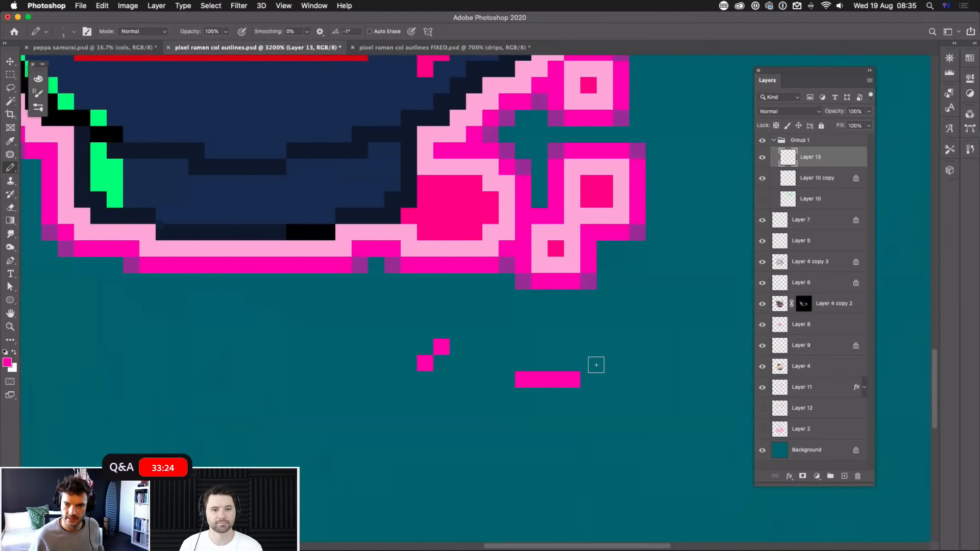
{"action": "left_click", "coordinate": [589, 363]}
{"action": "left_click", "coordinate": [606, 345]}
{"action": "left_click", "coordinate": [621, 330]}
{"action": "left_click", "coordinate": [637, 314]}
{"action": "left_click", "coordinate": [654, 299]}
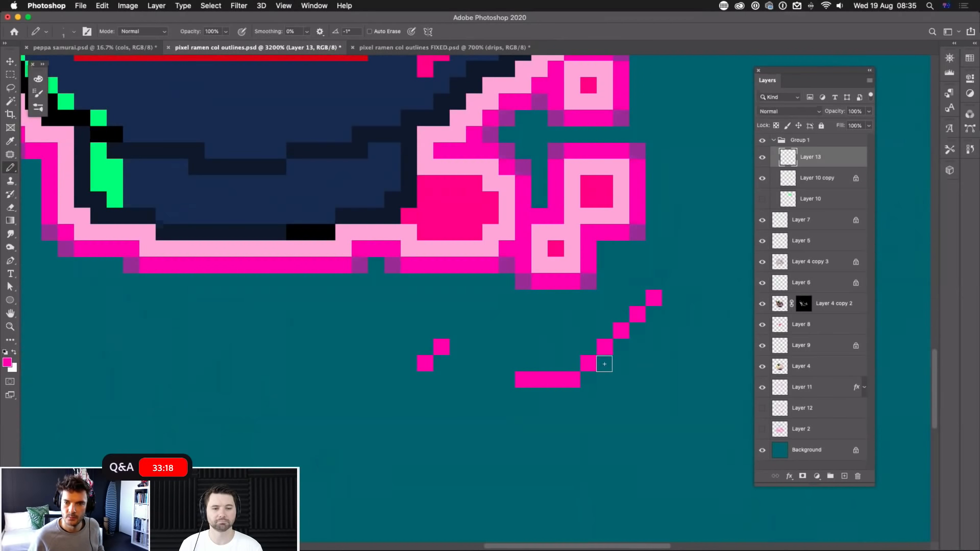
Step: Thicken the diagonal run of the magenta line by adding a second pixel beneath each step
{"action": "left_click", "coordinate": [588, 376]}
{"action": "left_click", "coordinate": [604, 364]}
{"action": "left_click", "coordinate": [621, 347]}
{"action": "left_click", "coordinate": [637, 330]}
{"action": "left_click", "coordinate": [653, 314]}
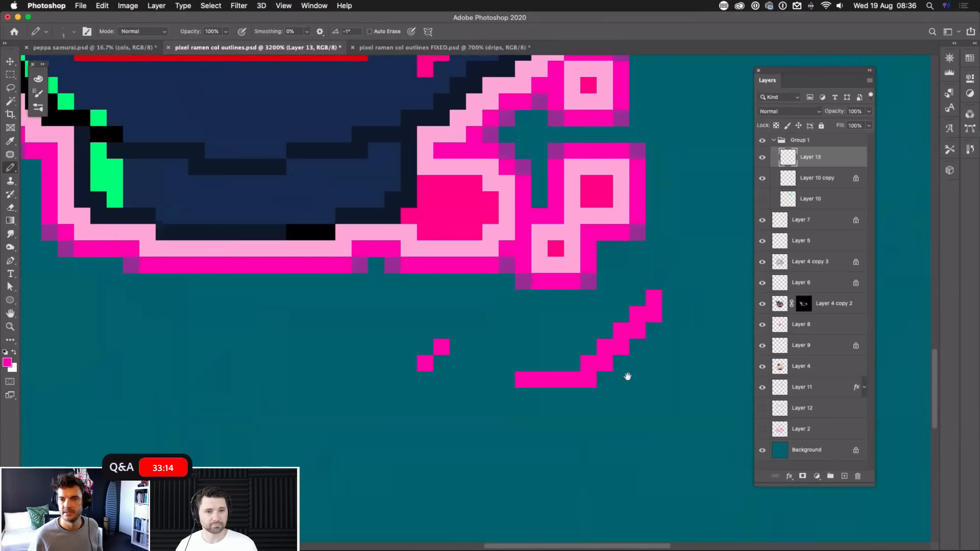
Step: Extend the thickened magenta diagonal further up and outward in matching two-pixel steps
{"action": "scroll", "coordinate": [606, 407], "scroll_direction": "up", "scroll_amount": 2}
{"action": "scroll", "coordinate": [606, 407], "scroll_direction": "right", "scroll_amount": 4}
{"action": "mouse_move", "coordinate": [587, 342]}
{"action": "left_mouse_down"}
{"action": "mouse_move", "coordinate": [581, 330]}
{"action": "mouse_move", "coordinate": [599, 324]}
{"action": "left_mouse_up"}
{"action": "left_click", "coordinate": [596, 313]}
{"action": "left_click", "coordinate": [612, 311]}
{"action": "left_click", "coordinate": [612, 300]}
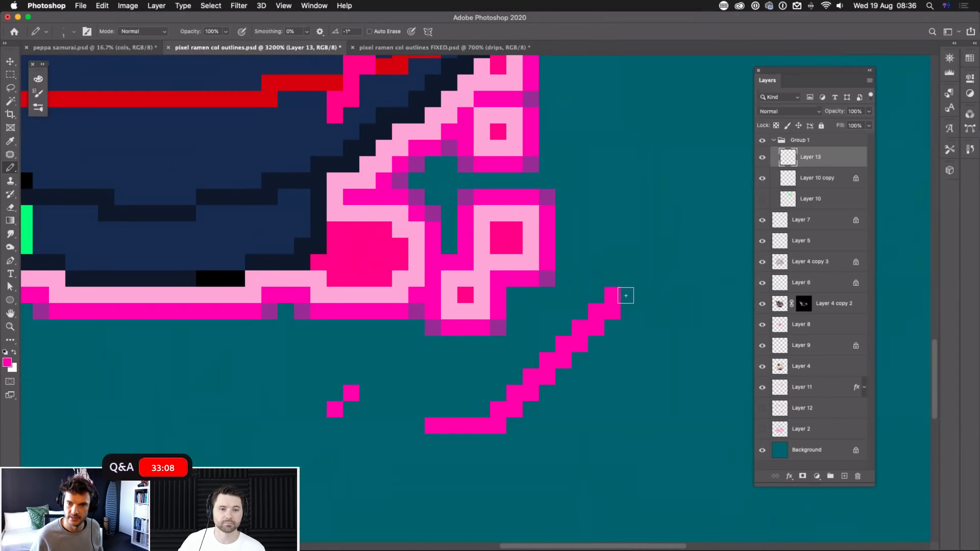
Step: Add a two-pixel-thick vertical run above the diagonal and thicken the horizontal base to two pixels
{"action": "mouse_move", "coordinate": [597, 289]}
{"action": "left_mouse_down"}
{"action": "mouse_move", "coordinate": [601, 195]}
{"action": "mouse_move", "coordinate": [612, 211]}
{"action": "mouse_move", "coordinate": [612, 182]}
{"action": "left_mouse_up"}
{"action": "key", "text": "space"}
{"action": "mouse_move", "coordinate": [631, 406]}
{"action": "left_mouse_down"}
{"action": "mouse_move", "coordinate": [600, 401]}
{"action": "mouse_move", "coordinate": [586, 386]}
{"action": "left_mouse_up"}
{"action": "left_click_drag", "start_coordinate": [447, 382], "coordinate": [394, 391]}
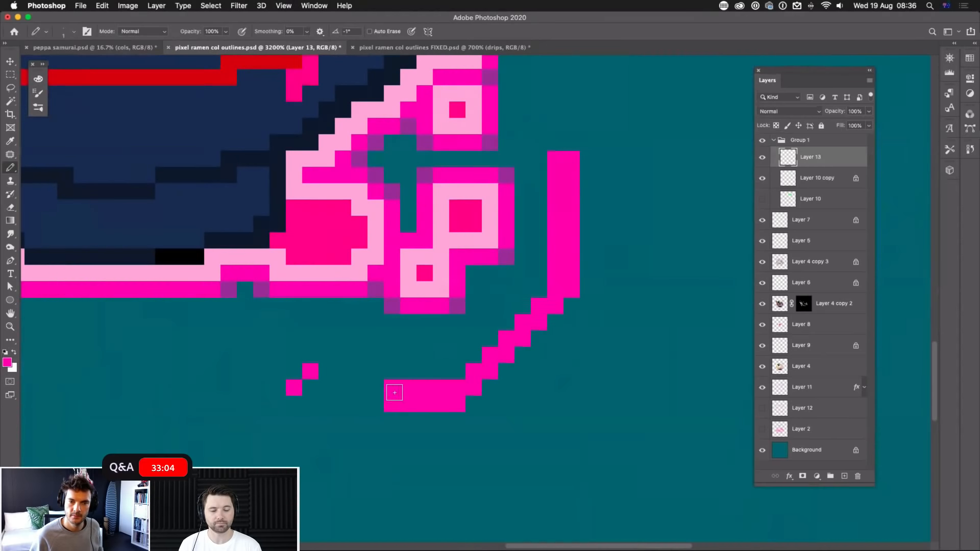
Step: Draw a separate one-pixel-thick magenta curve beside the thick one, with a horizontal base, stepped diagonal and vertical run
{"action": "mouse_move", "coordinate": [594, 407]}
{"action": "left_mouse_down"}
{"action": "mouse_move", "coordinate": [652, 405]}
{"action": "mouse_move", "coordinate": [670, 420]}
{"action": "left_mouse_up"}
{"action": "key", "text": "ctrl+z"}
{"action": "mouse_move", "coordinate": [608, 409]}
{"action": "left_mouse_down"}
{"action": "mouse_move", "coordinate": [664, 405]}
{"action": "mouse_move", "coordinate": [742, 327]}
{"action": "mouse_move", "coordinate": [736, 191]}
{"action": "left_mouse_up"}
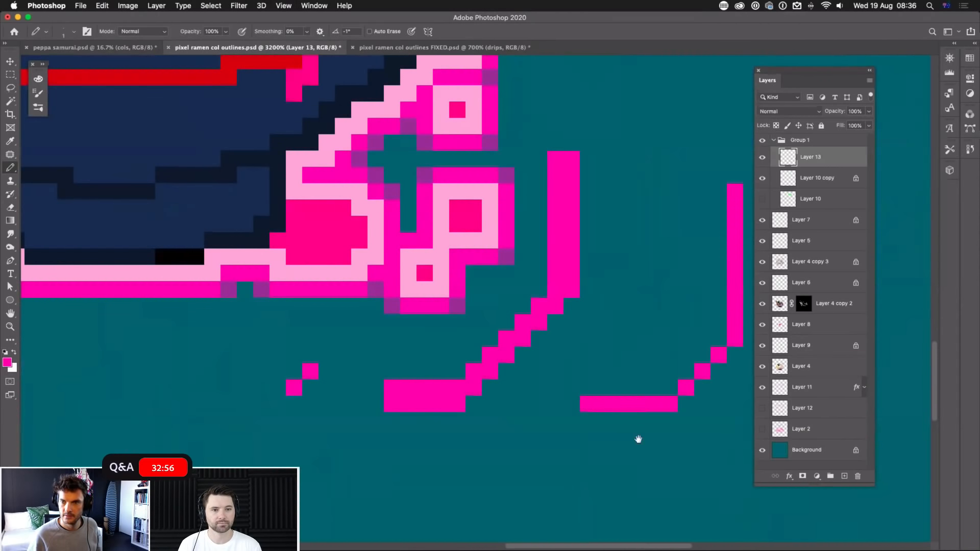
{"action": "key", "text": "super+minus"}
{"action": "key", "text": "super+minus"}
{"action": "key", "text": "super+minus"}
{"action": "key", "text": "super+minus"}
{"action": "key", "text": "super+minus"}
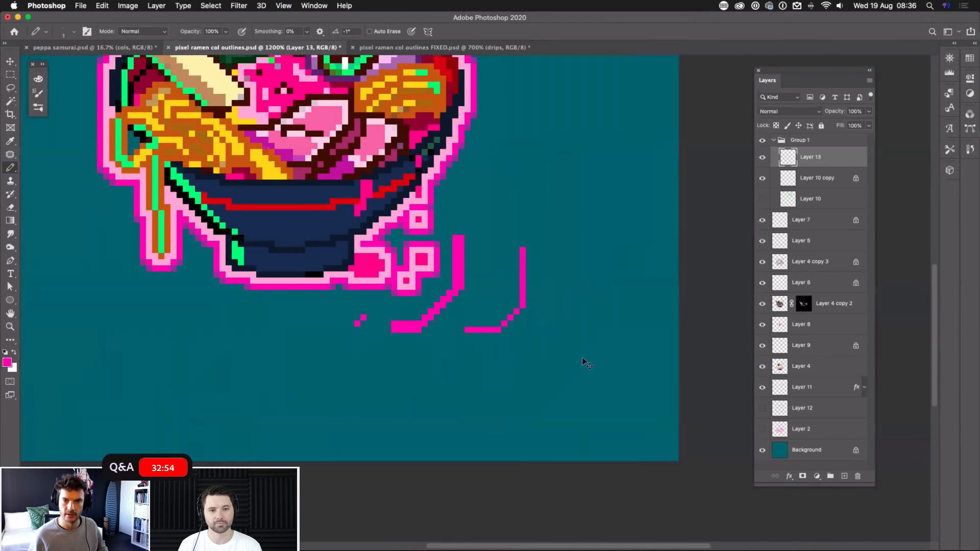
{"action": "key", "text": "super+minus"}
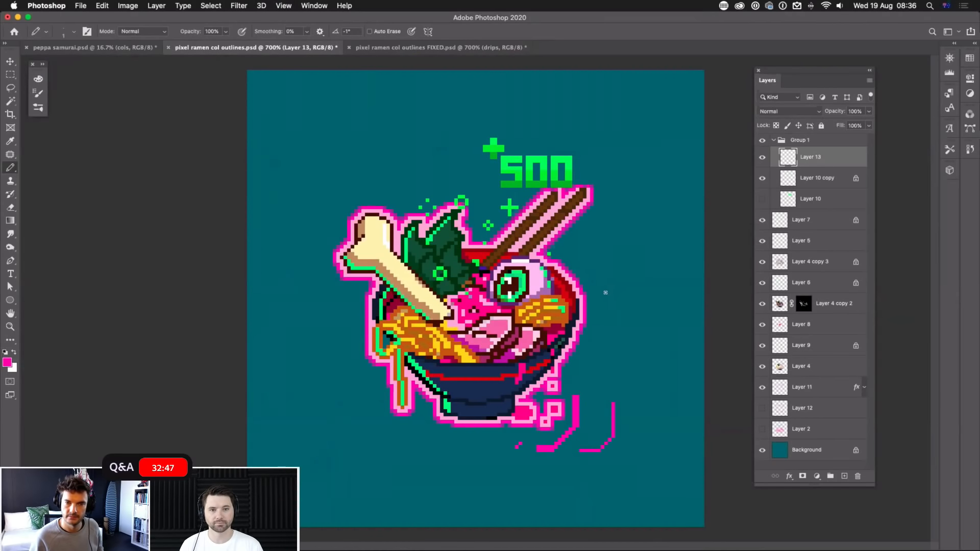
Step: Compare the original ramen artwork with pixel ramen col outlines FIXED.psd, and view the fixed version at a reduced size
{"action": "left_click", "coordinate": [437, 49]}
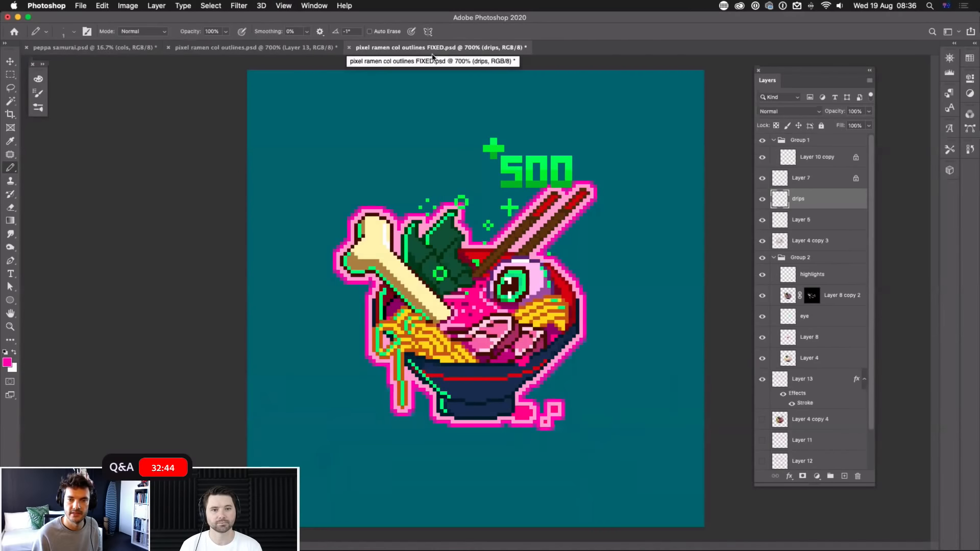
{"action": "left_click", "coordinate": [254, 47]}
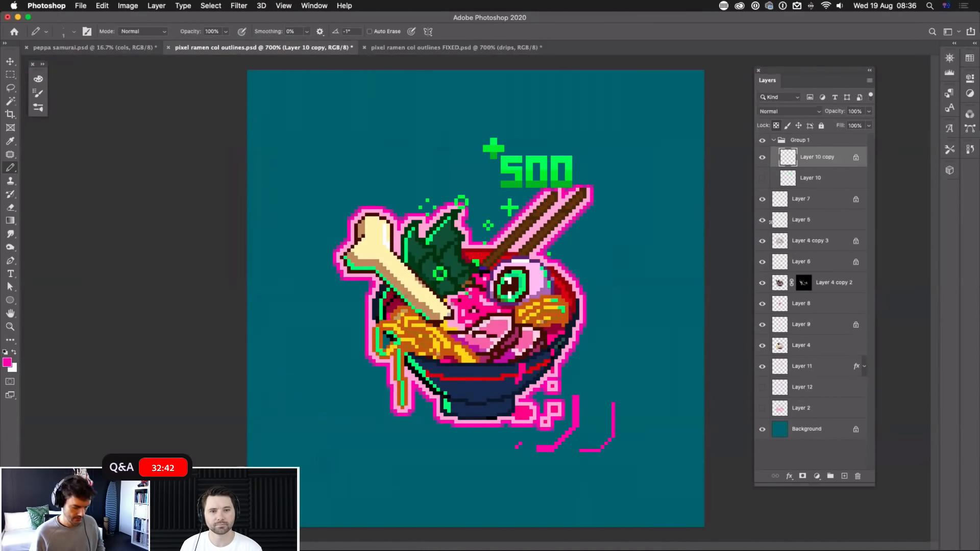
{"action": "left_click", "coordinate": [437, 49]}
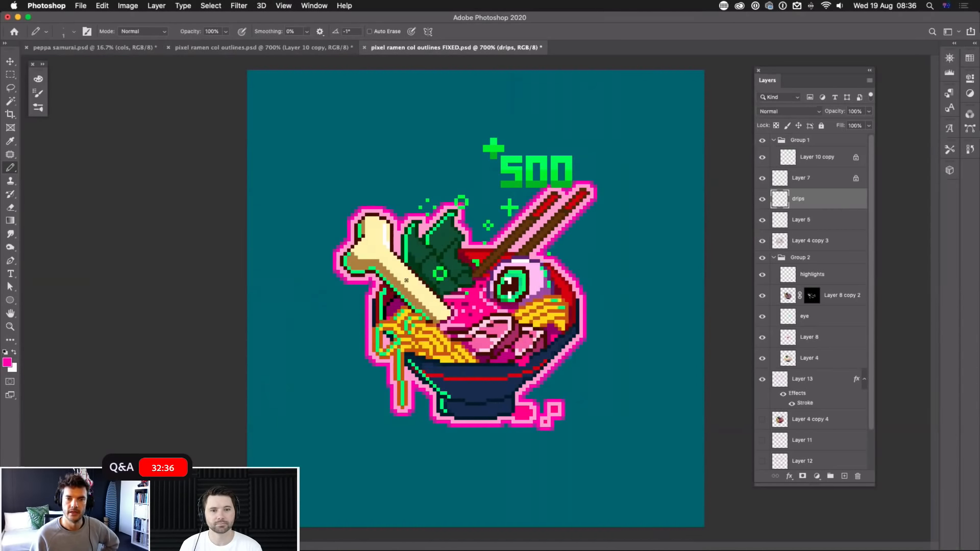
{"action": "left_click", "coordinate": [332, 49]}
{"action": "left_click", "coordinate": [407, 49]}
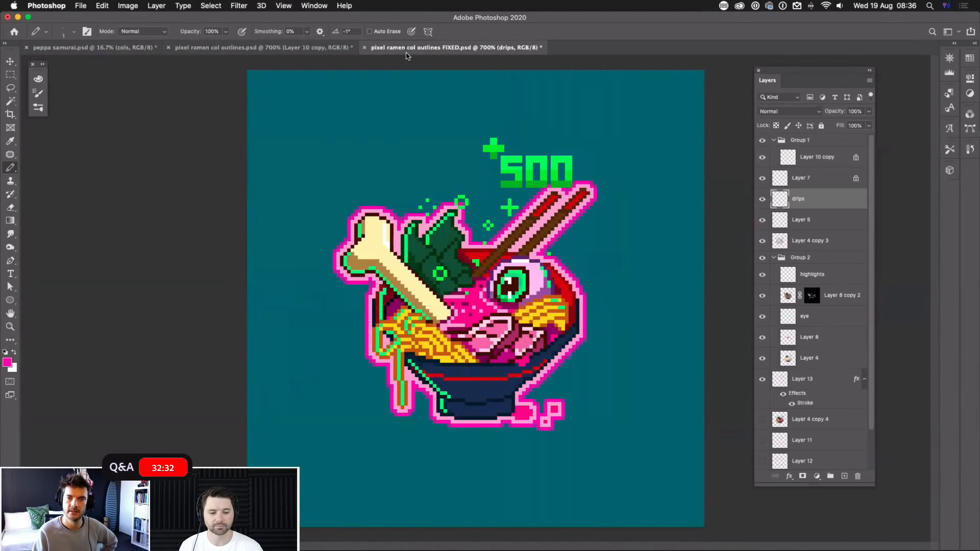
{"action": "key", "text": "super+minus"}
{"action": "key", "text": "super+minus"}
{"action": "key", "text": "super+minus"}
{"action": "key", "text": "super+minus"}
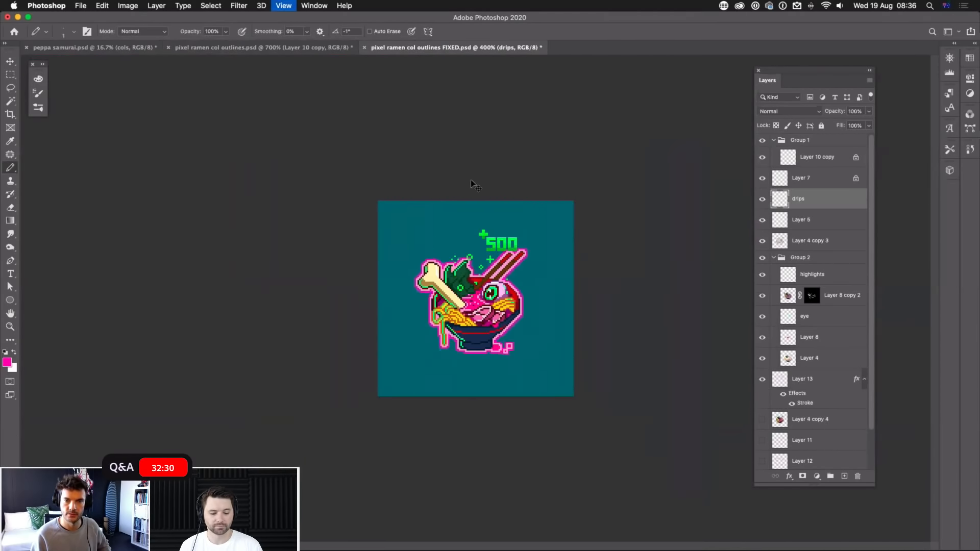
Step: View the original artwork in pixel ramen col outlines.psd reduced to 100%
{"action": "left_click", "coordinate": [337, 48]}
{"action": "key", "text": "super+minus"}
{"action": "key", "text": "super+minus"}
{"action": "key", "text": "super+minus"}
{"action": "key", "text": "super+minus"}
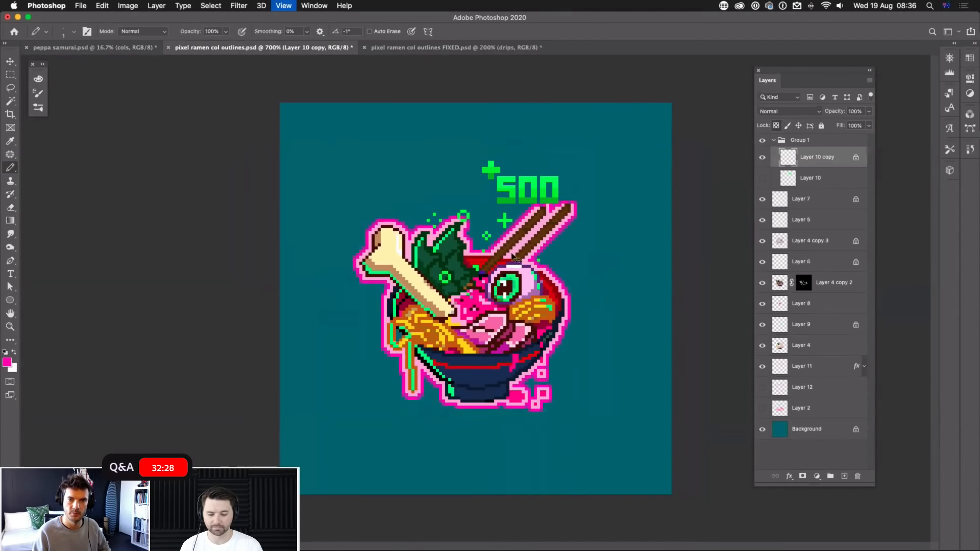
{"action": "key", "text": "super+minus"}
{"action": "key", "text": "super+minus"}
{"action": "key", "text": "super+minus"}
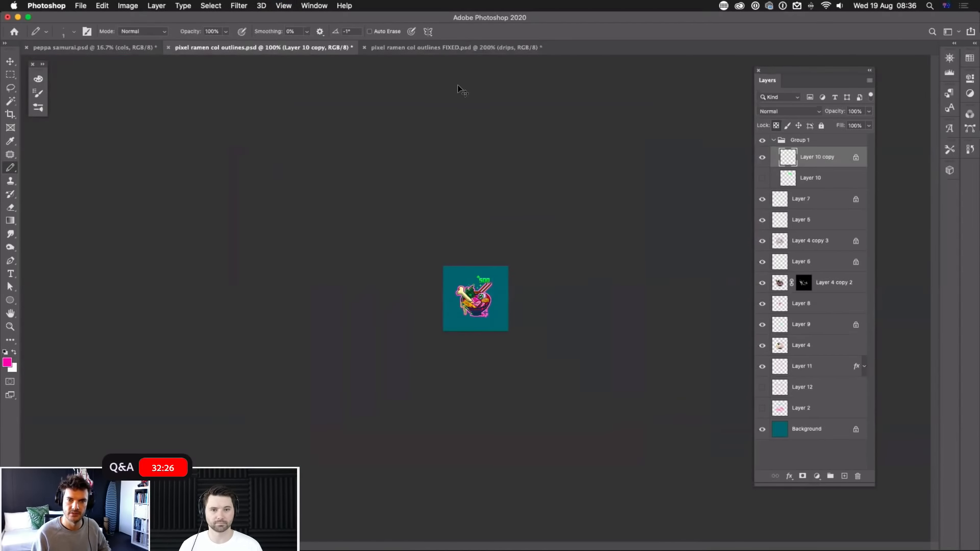
Step: Show the fixed ramen artwork at 100% as well and compare it with the original at actual size
{"action": "left_click", "coordinate": [455, 48]}
{"action": "key", "text": "super+minus"}
{"action": "left_click", "coordinate": [341, 51]}
{"action": "left_click", "coordinate": [427, 51]}
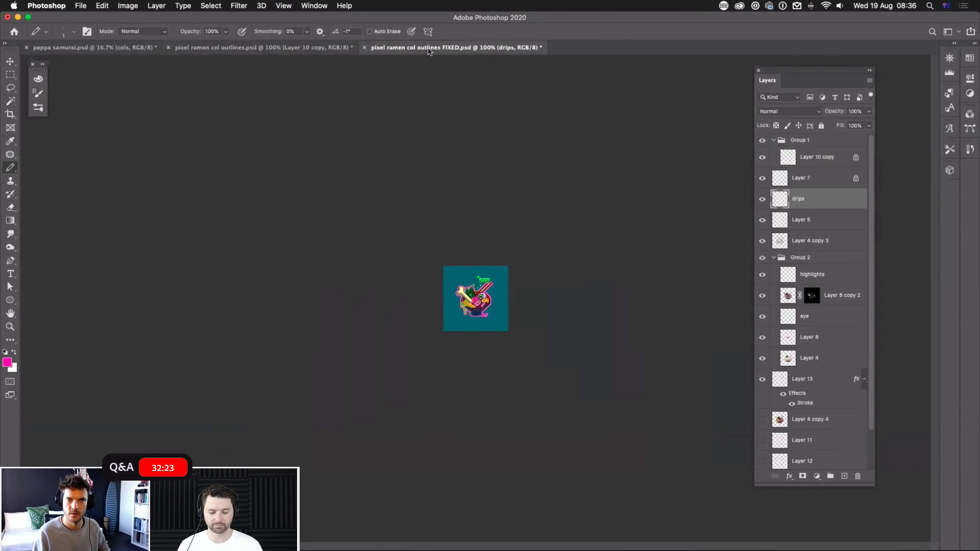
{"action": "left_click", "coordinate": [316, 51]}
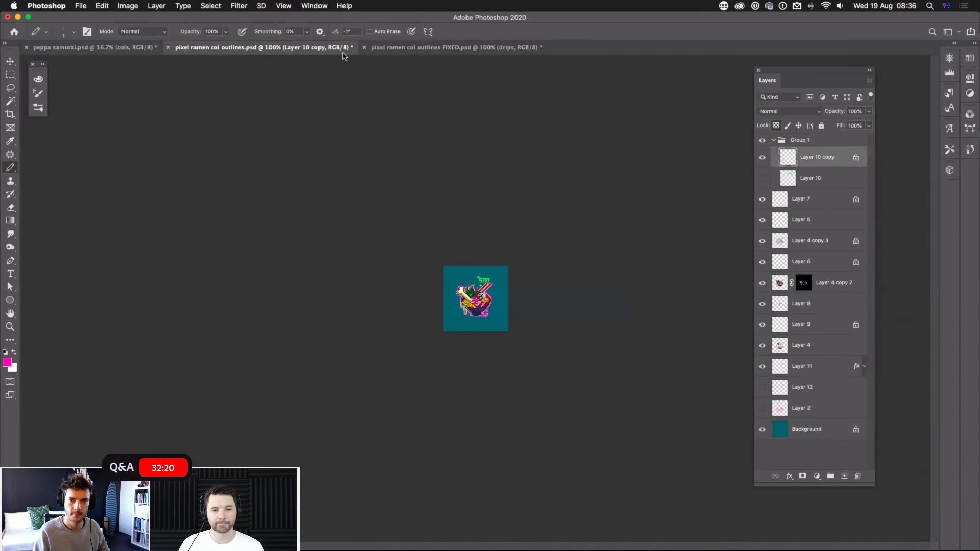
{"action": "left_click", "coordinate": [420, 52]}
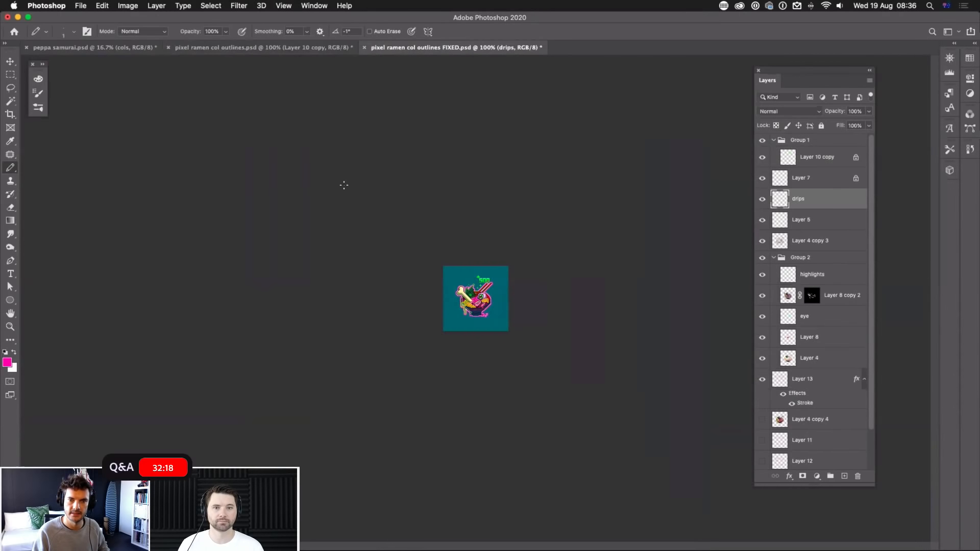
Step: Close pixel ramen col outlines.psd and enlarge the view of the fixed artwork to 700%
{"action": "left_click", "coordinate": [168, 48]}
{"action": "left_click", "coordinate": [464, 192]}
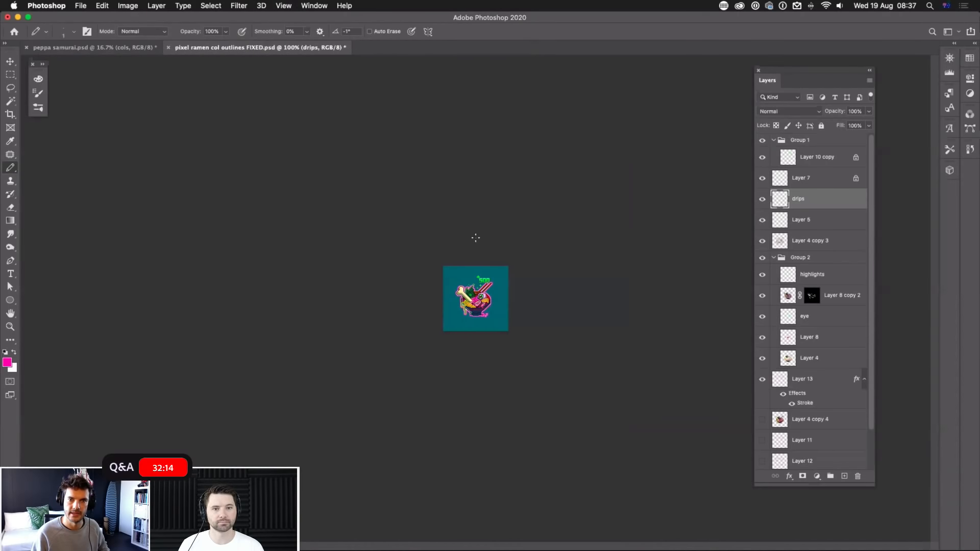
{"action": "key", "text": "super+plus"}
{"action": "key", "text": "super+plus"}
{"action": "key", "text": "super+plus"}
{"action": "key", "text": "super+plus"}
{"action": "key", "text": "super+plus"}
{"action": "key", "text": "super+plus"}
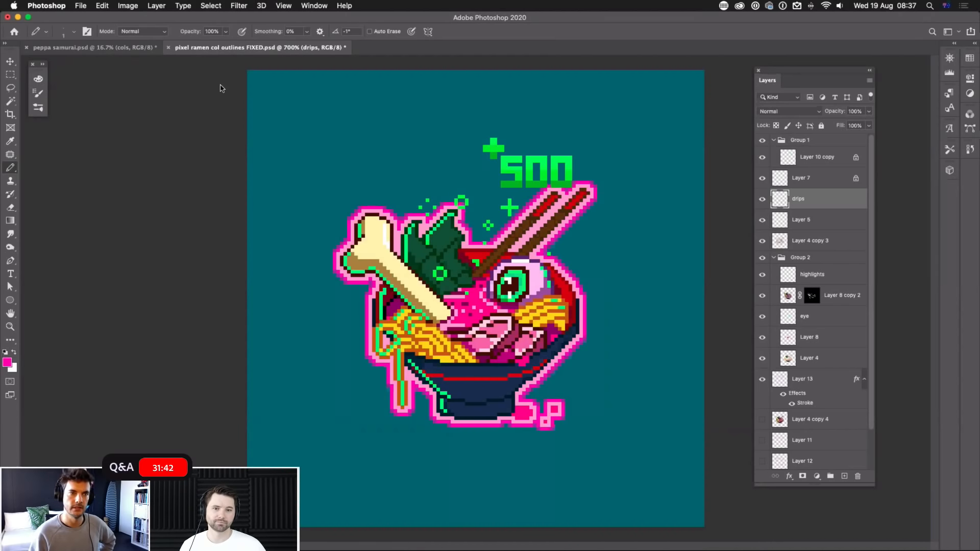
Step: Duplicate the fixed ramen image as a new document named "pixel ramen FBF anime"
{"action": "left_click", "coordinate": [135, 8]}
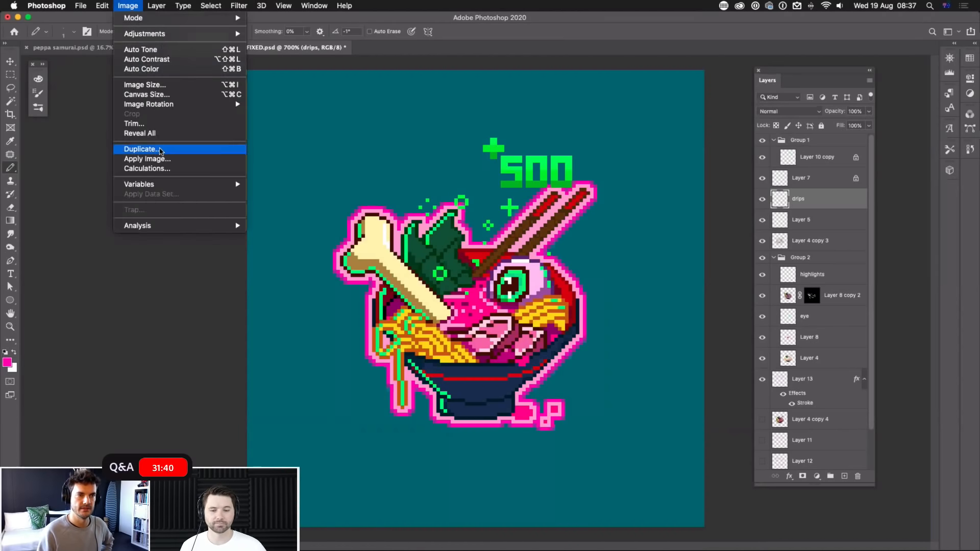
{"action": "left_click", "coordinate": [162, 153]}
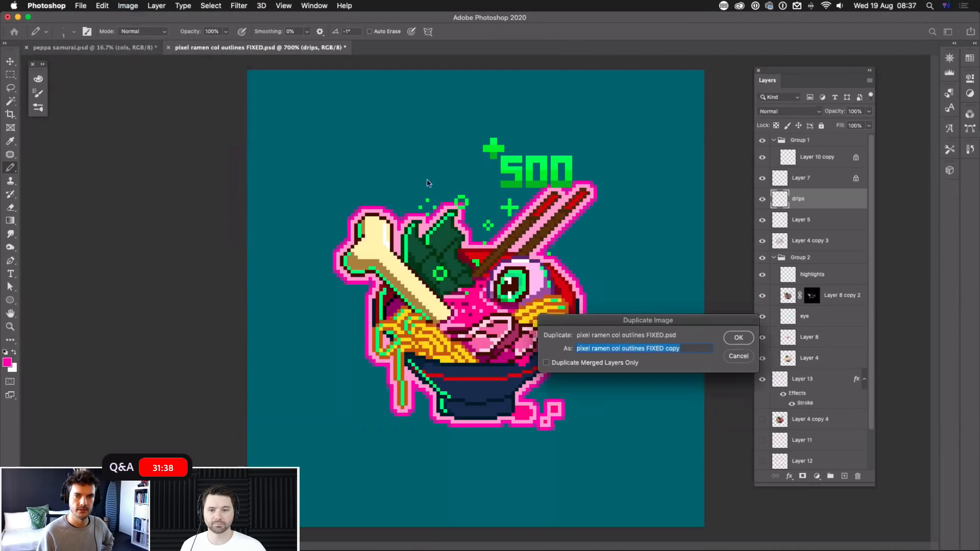
{"action": "key", "text": "Right"}
{"action": "key", "text": "BackSpace"}
{"action": "key", "text": "BackSpace"}
{"action": "key", "text": "BackSpace"}
{"action": "key", "text": "BackSpace"}
{"action": "key", "text": "BackSpace"}
{"action": "key", "text": "BackSpace"}
{"action": "key", "text": "BackSpace"}
{"action": "key", "text": "BackSpace"}
{"action": "key", "text": "BackSpace"}
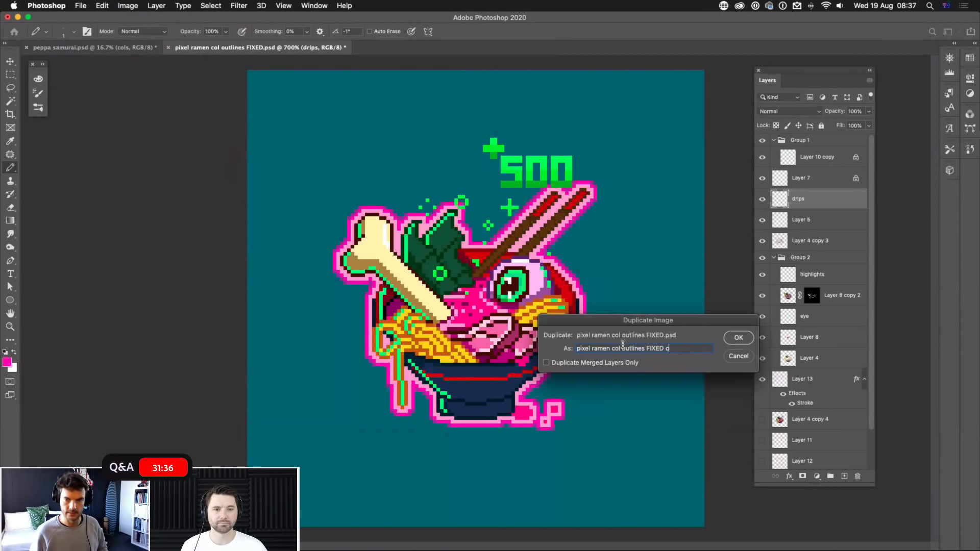
{"action": "left_click_drag", "start_coordinate": [651, 349], "coordinate": [613, 349]}
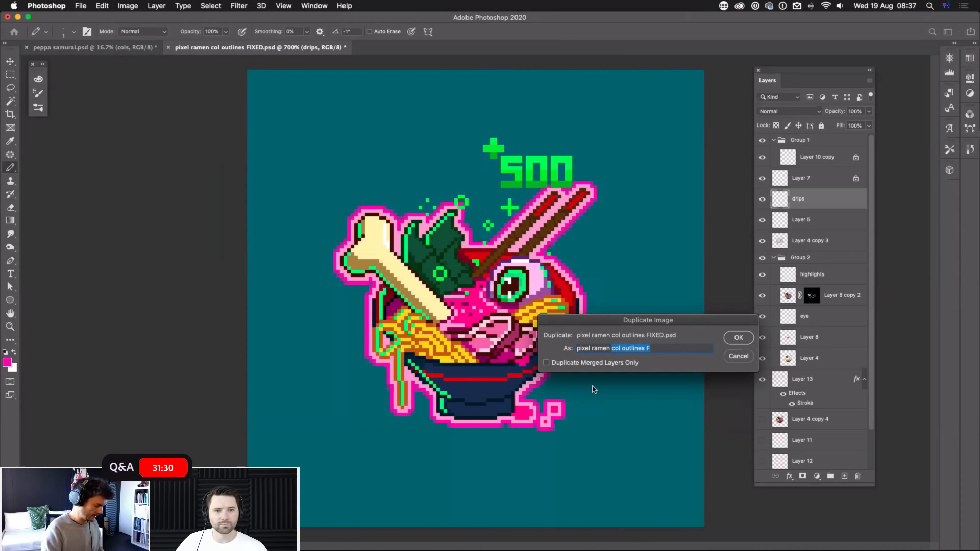
{"action": "type", "text": "FBF"}
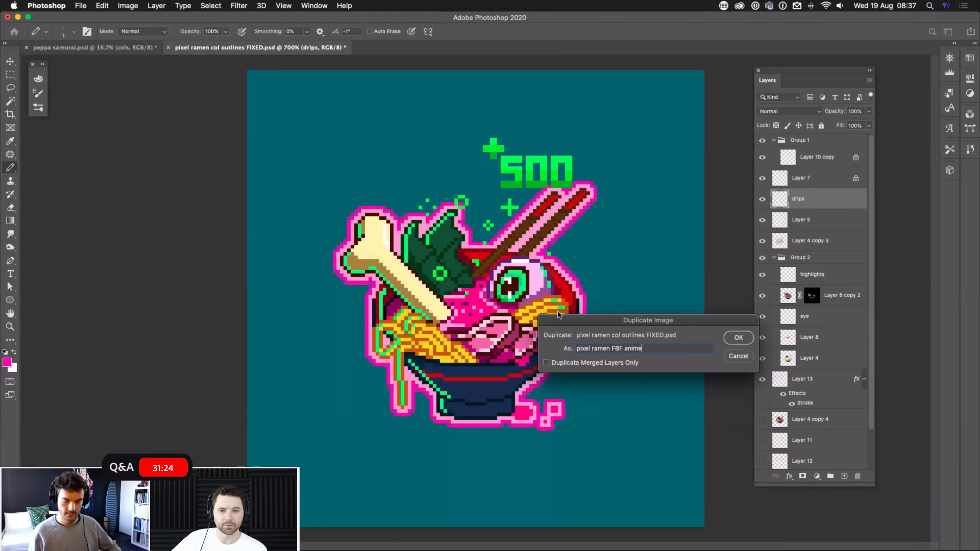
{"action": "key", "text": "Return"}
Step: View the duplicate document at 600% and compare it with pixel ramen col outlines FIXED.psd
{"action": "key", "text": "super+equal"}
{"action": "key", "text": "super+equal"}
{"action": "key", "text": "super+equal"}
{"action": "key", "text": "super+equal"}
{"action": "key", "text": "super+equal"}
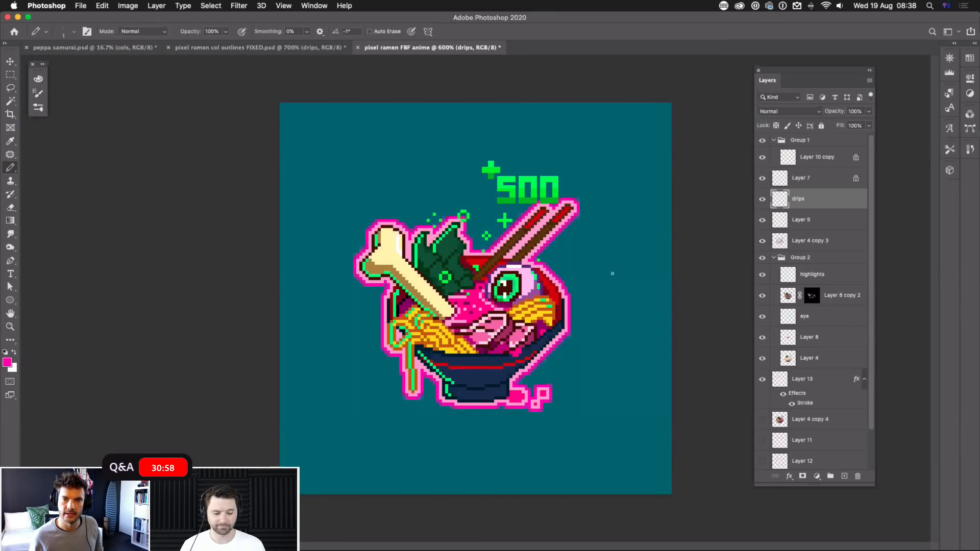
{"action": "key", "text": "ctrl+shift+Tab"}
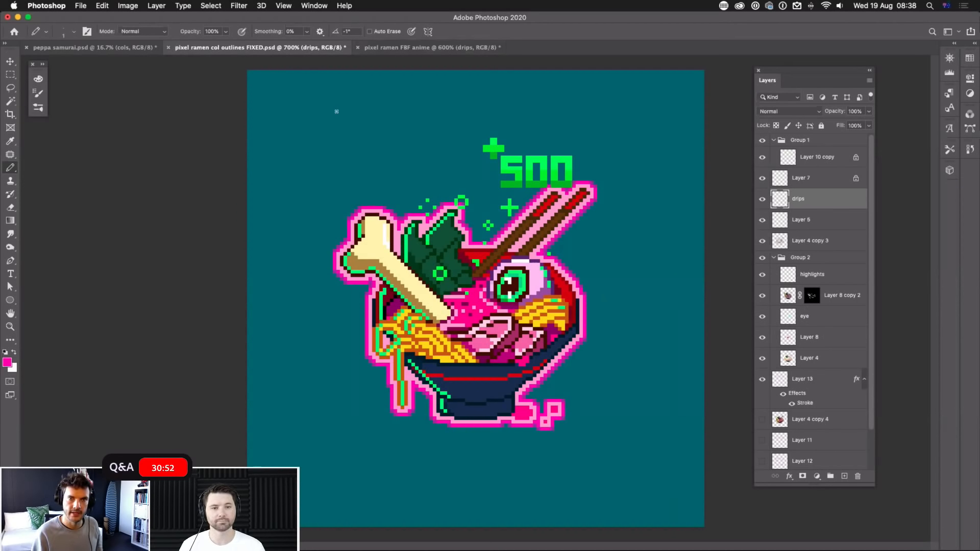
{"action": "left_click", "coordinate": [428, 47]}
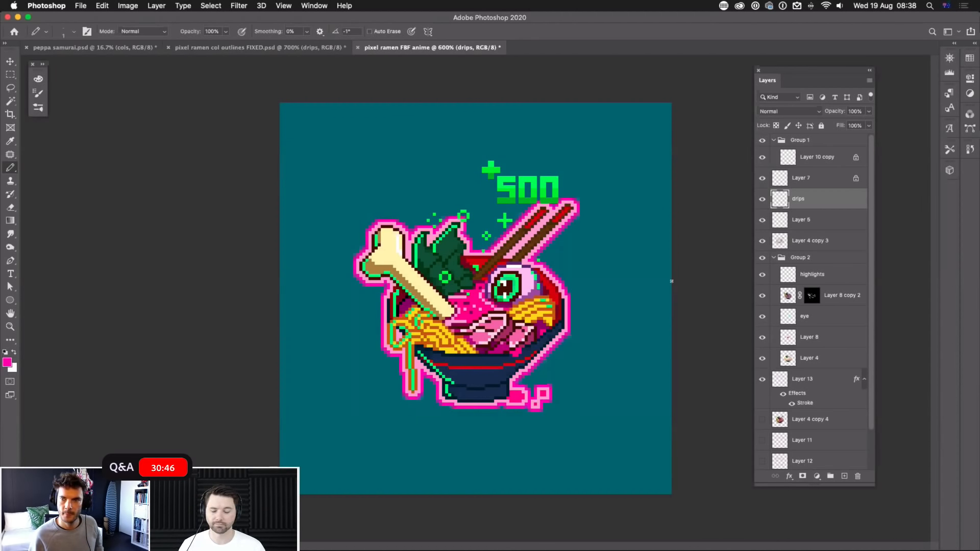
Step: Check what the drips layer and Layer 5 contain by hiding and showing each of them
{"action": "left_click", "coordinate": [763, 200]}
{"action": "left_click", "coordinate": [762, 203]}
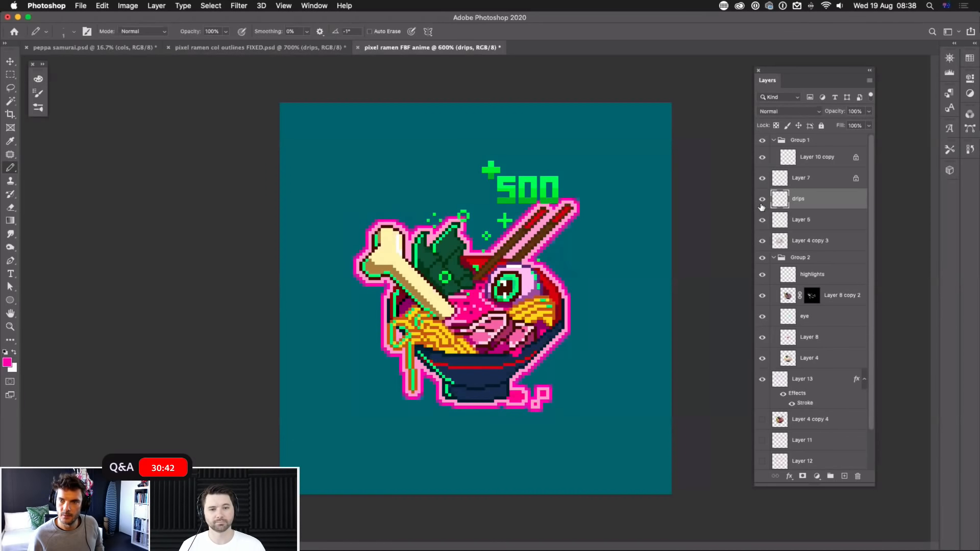
{"action": "left_click", "coordinate": [763, 221]}
{"action": "left_click", "coordinate": [763, 222]}
{"action": "left_click", "coordinate": [817, 225]}
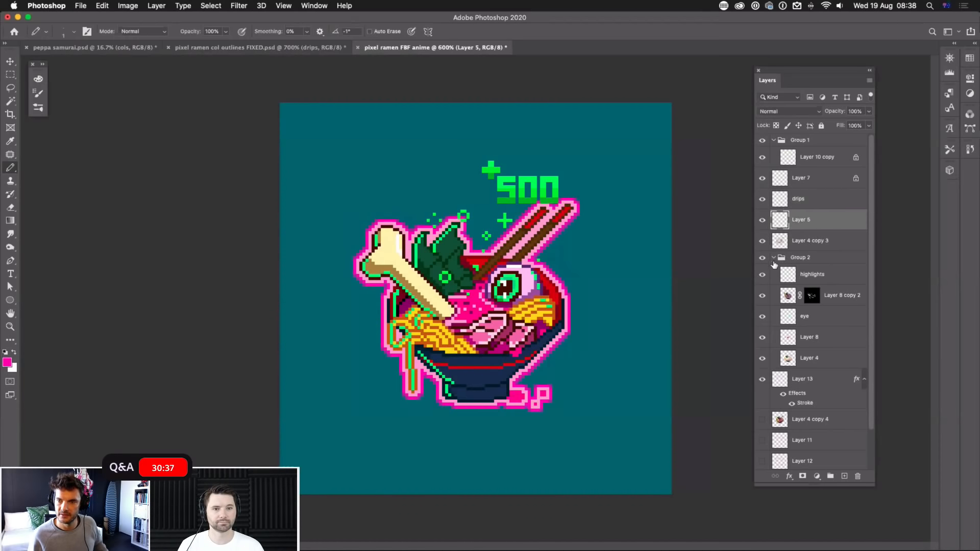
{"action": "left_click", "coordinate": [774, 258]}
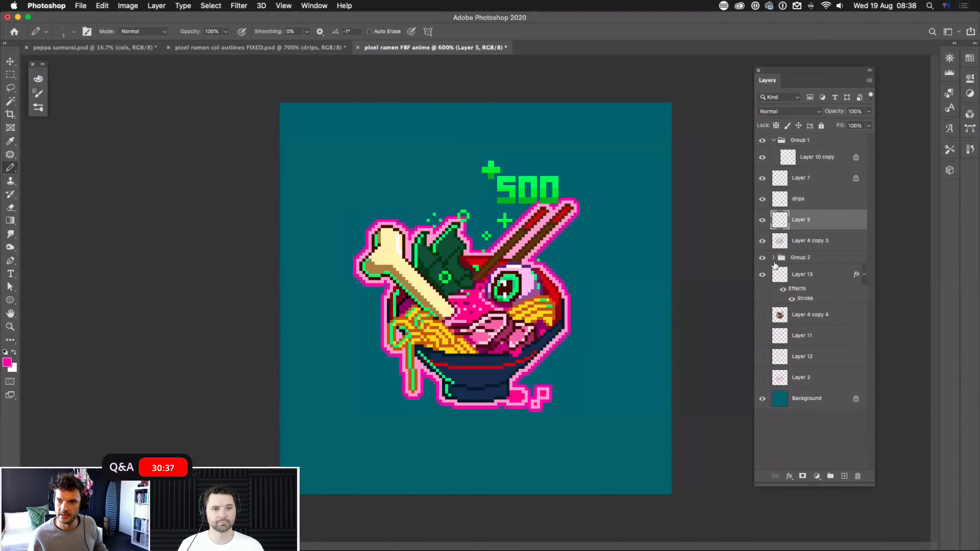
{"action": "left_click", "coordinate": [815, 258], "text": "shift"}
{"action": "key", "text": "super+e"}
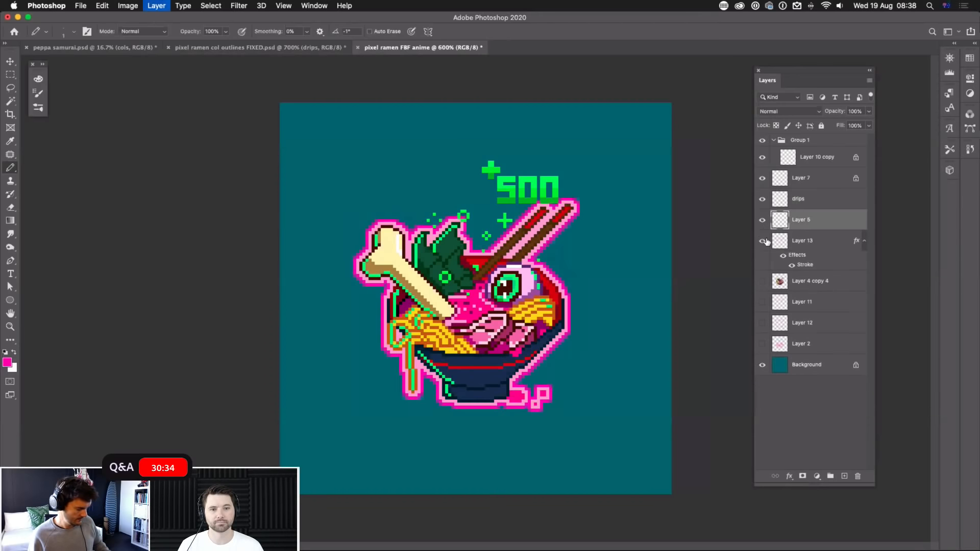
{"action": "left_click", "coordinate": [763, 223]}
{"action": "left_click", "coordinate": [762, 223]}
{"action": "left_click", "coordinate": [762, 223]}
{"action": "left_click", "coordinate": [763, 223]}
{"action": "key", "text": "super+z"}
{"action": "left_click", "coordinate": [772, 258]}
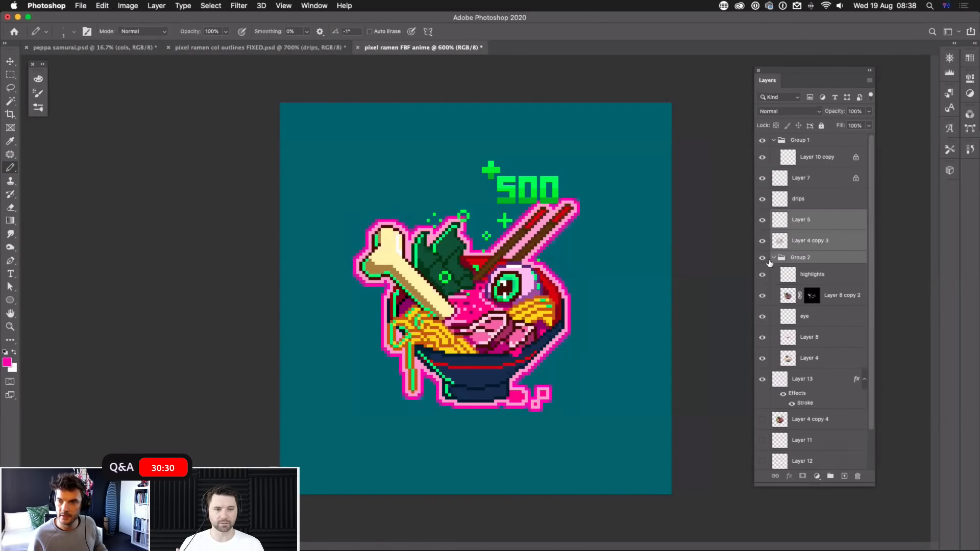
Step: Merge Layer 5, Layer 4 copy 3, Group 2 and the stroked Layer 13 into a single ramen layer
{"action": "left_click", "coordinate": [820, 275]}
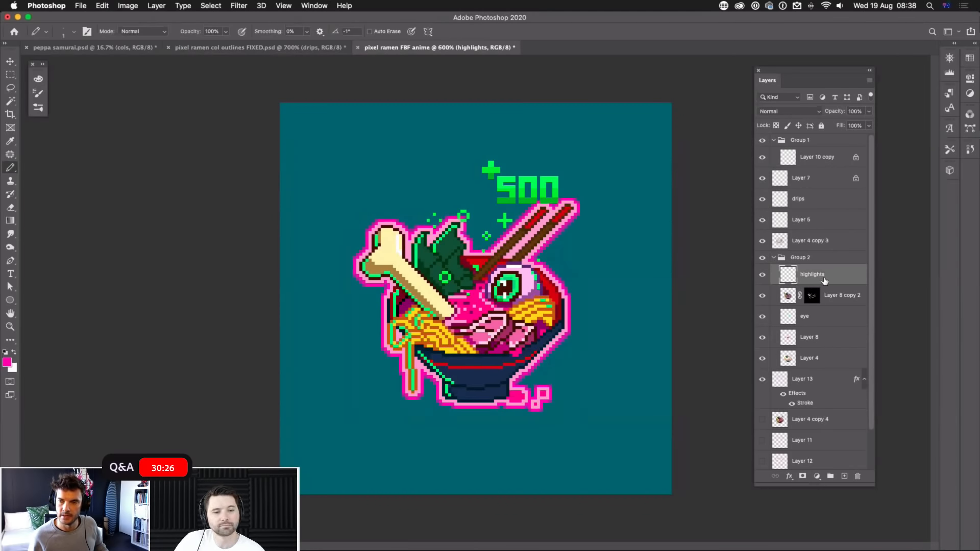
{"action": "left_click", "coordinate": [773, 258]}
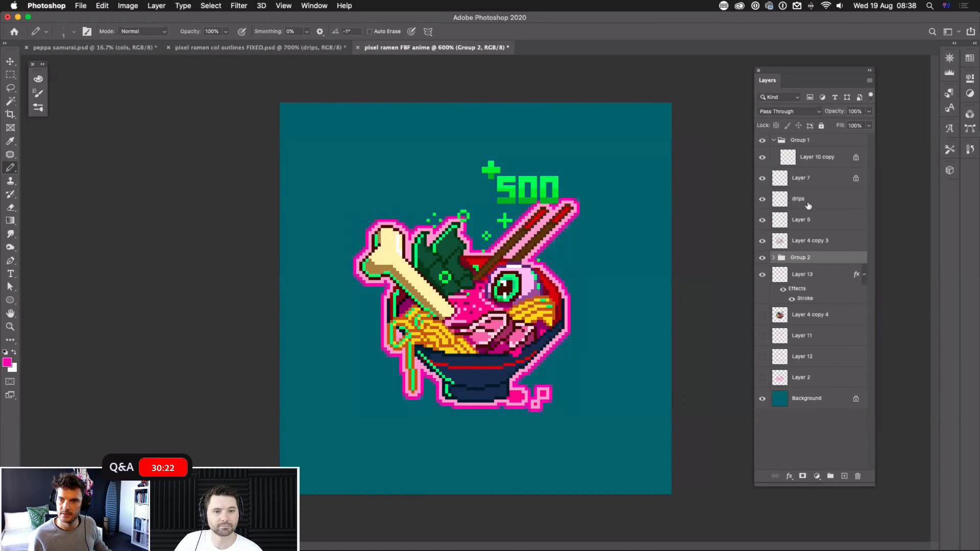
{"action": "left_click", "coordinate": [809, 224], "text": "shift"}
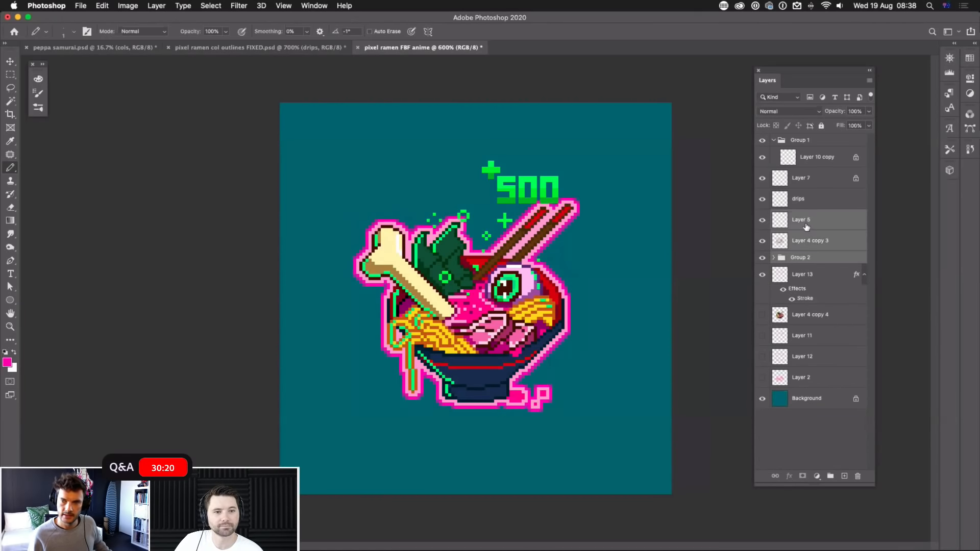
{"action": "key", "text": "super+e"}
{"action": "left_click", "coordinate": [763, 241]}
{"action": "left_click", "coordinate": [763, 243]}
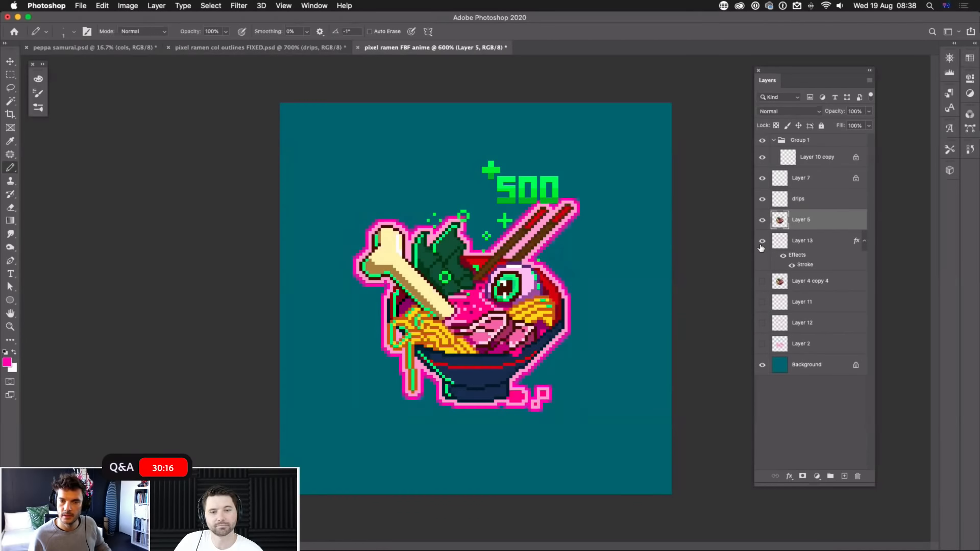
{"action": "key", "text": "super+e"}
Step: Delete the hidden layers Layer 4 copy 4, Layer 11, Layer 12 and Layer 2 from the duplicate
{"action": "left_click", "coordinate": [816, 249]}
{"action": "left_click", "coordinate": [811, 303], "text": "shift"}
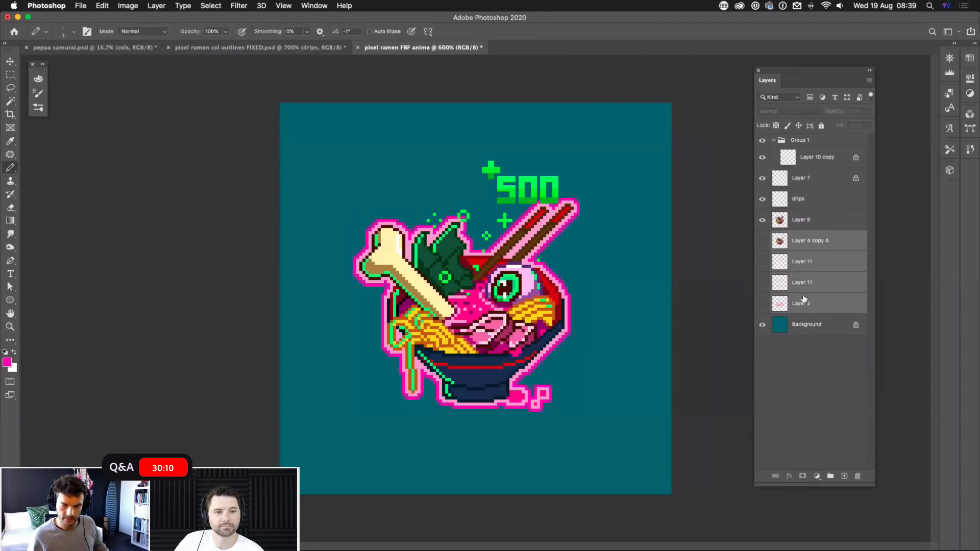
{"action": "key", "text": "Delete"}
Step: Rename Layer 10 copy as 500, and check Layer 7's content by hiding and showing it
{"action": "double_click", "coordinate": [817, 157]}
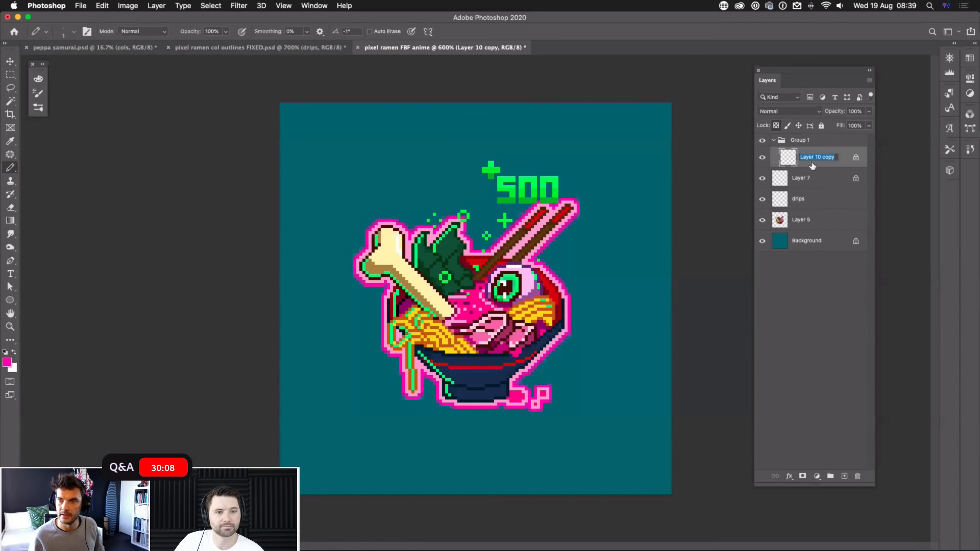
{"action": "type", "text": "500"}
{"action": "key", "text": "Return"}
{"action": "left_click", "coordinate": [762, 179]}
{"action": "left_click", "coordinate": [762, 179]}
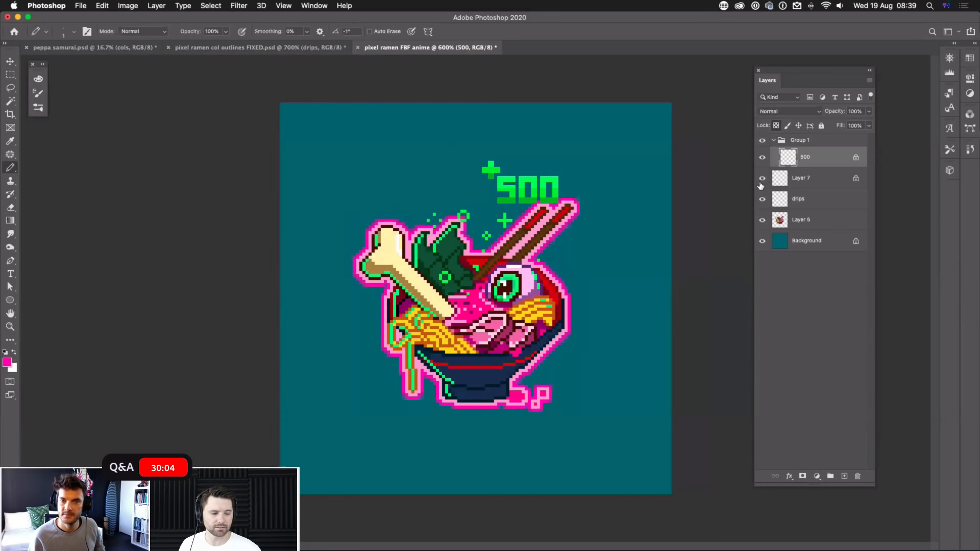
Step: In pixel ramen col outlines FIXED.psd, briefly show the hidden lower layers, including Layer 2, to check their content
{"action": "left_click", "coordinate": [316, 47]}
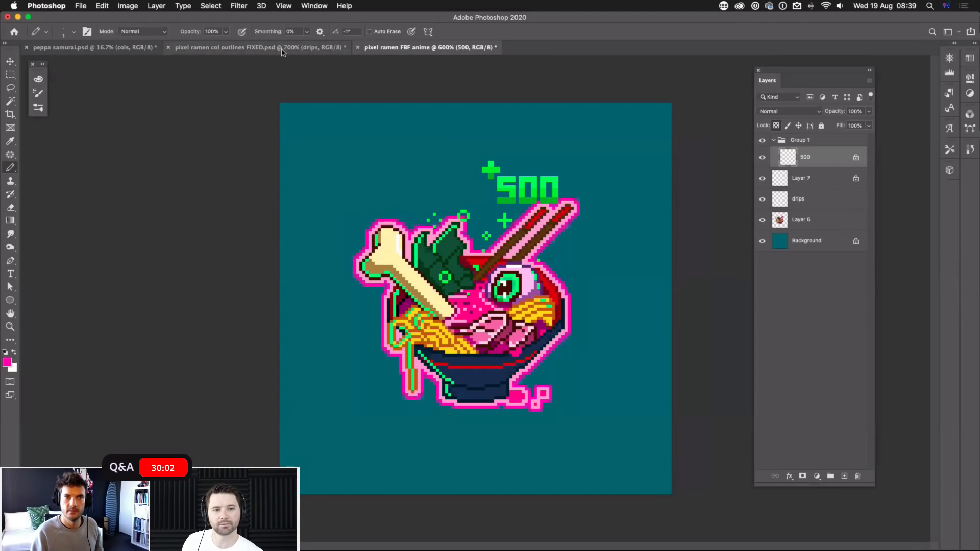
{"action": "scroll", "coordinate": [873, 403], "scroll_direction": "down", "scroll_amount": 2}
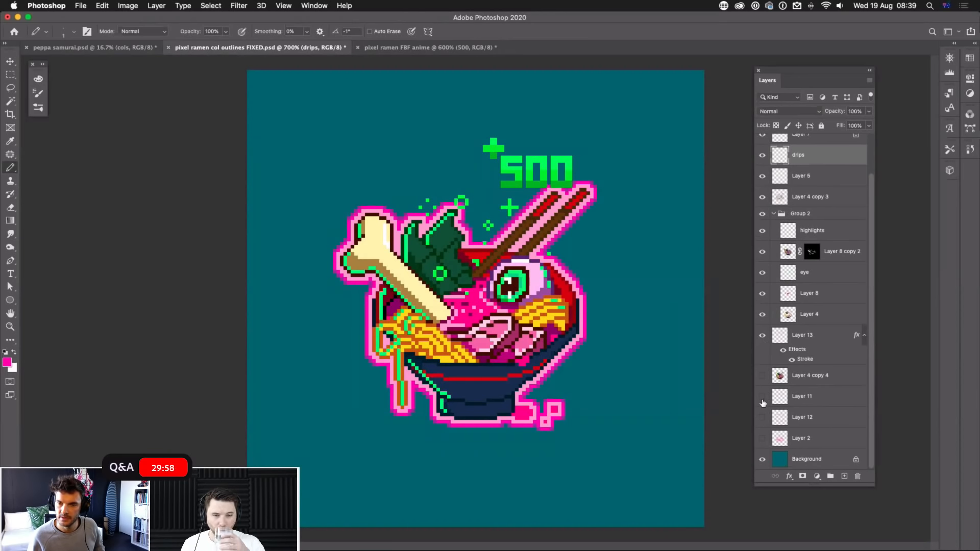
{"action": "mouse_move", "coordinate": [762, 397]}
{"action": "left_mouse_down"}
{"action": "mouse_move", "coordinate": [762, 439]}
{"action": "mouse_move", "coordinate": [762, 397]}
{"action": "left_mouse_up"}
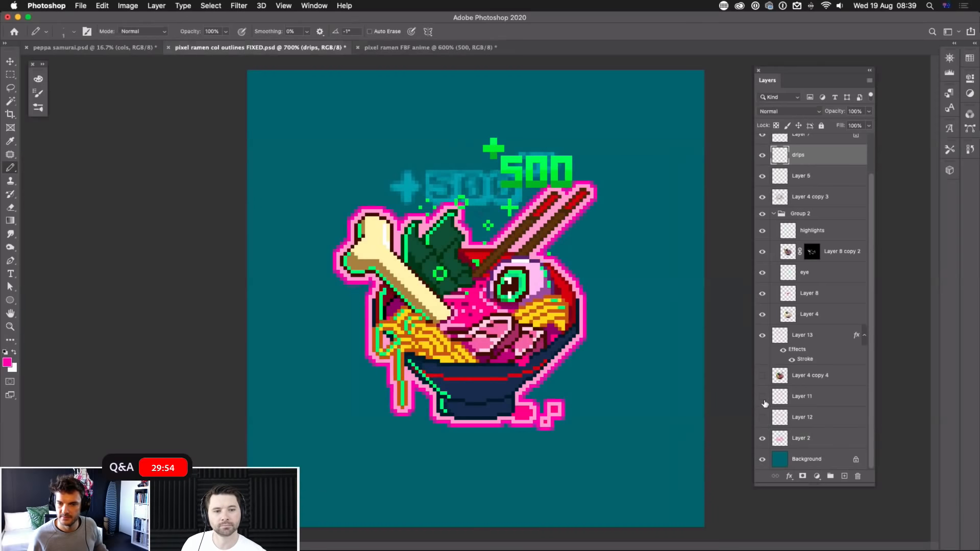
{"action": "left_click", "coordinate": [766, 441]}
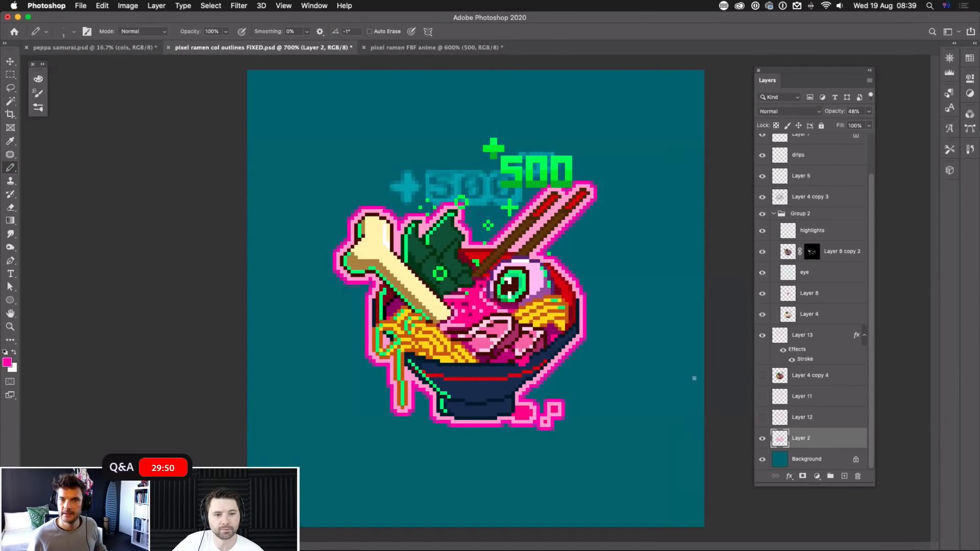
{"action": "left_click", "coordinate": [762, 438]}
Step: Compare the simplified layer stack of pixel ramen FBF anime with the full one in the FIXED file
{"action": "left_click", "coordinate": [429, 48]}
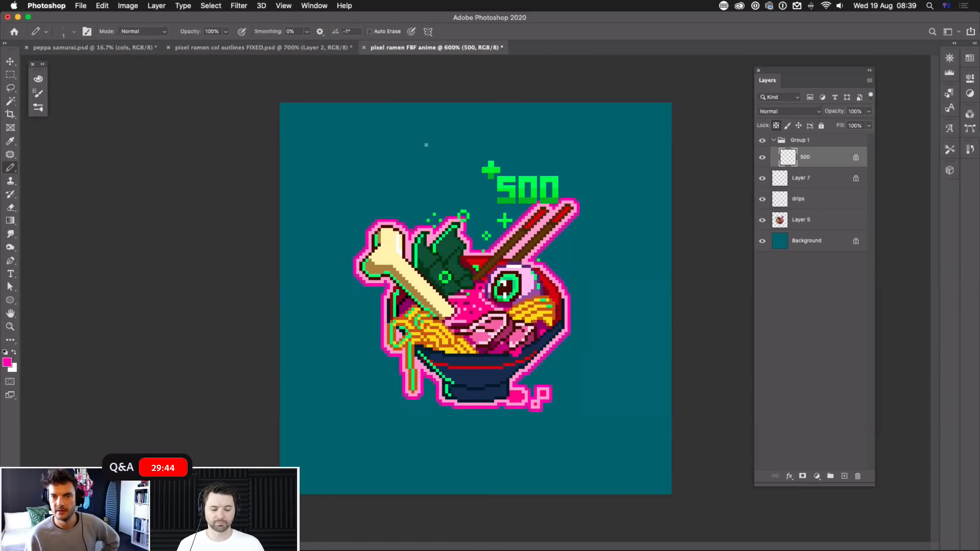
{"action": "left_click", "coordinate": [282, 47]}
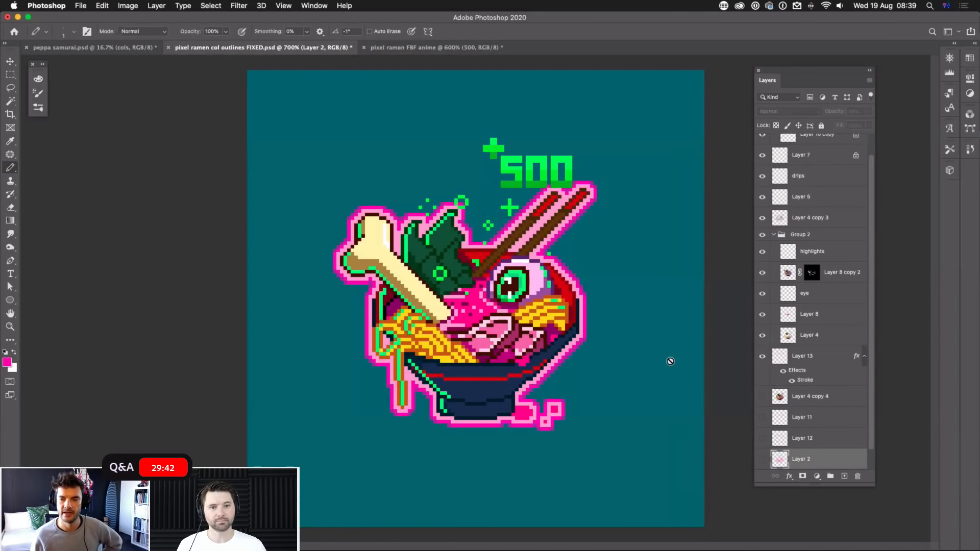
{"action": "left_click", "coordinate": [432, 48]}
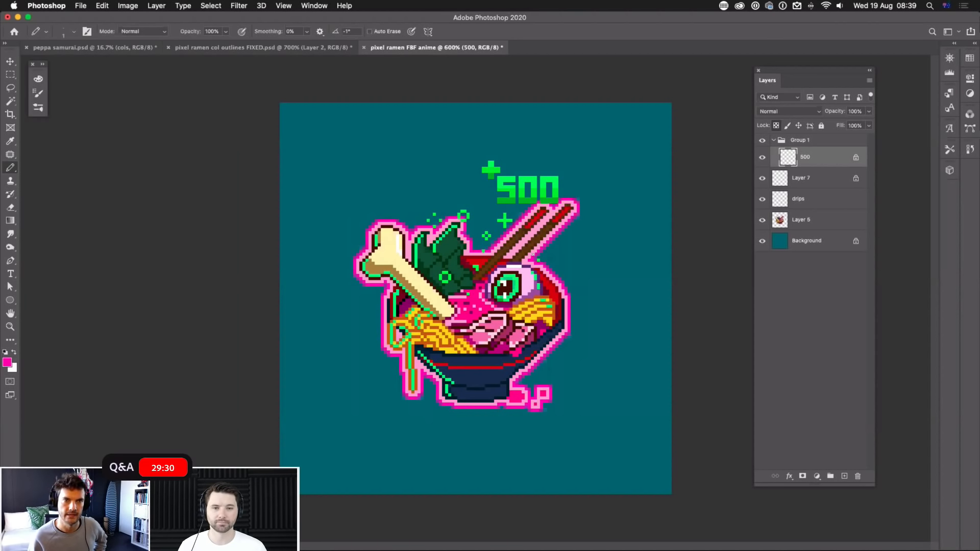
{"action": "left_click", "coordinate": [324, 48]}
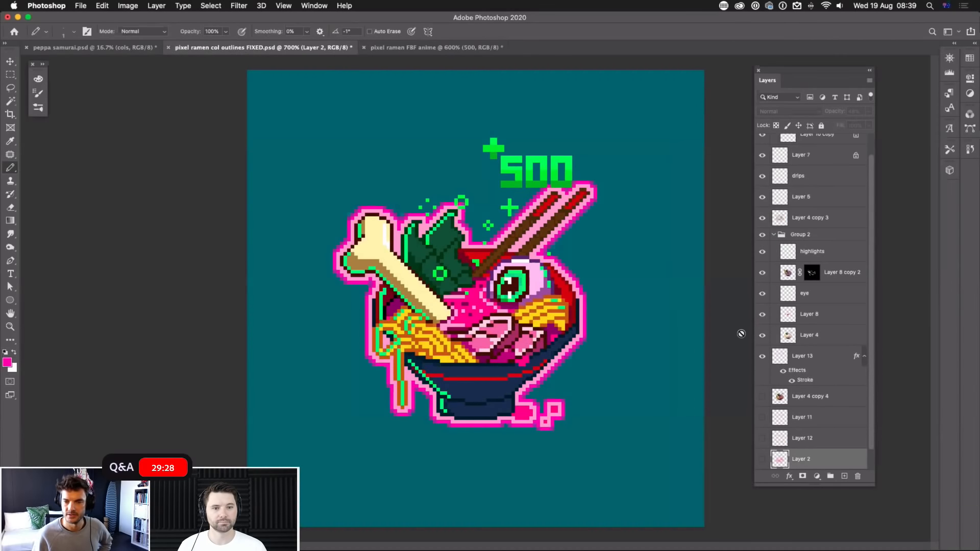
Step: In the pixel ramen FBF anime document, move the 500 layer directly below the drips layer
{"action": "key", "text": "super+minus"}
{"action": "left_click", "coordinate": [435, 48]}
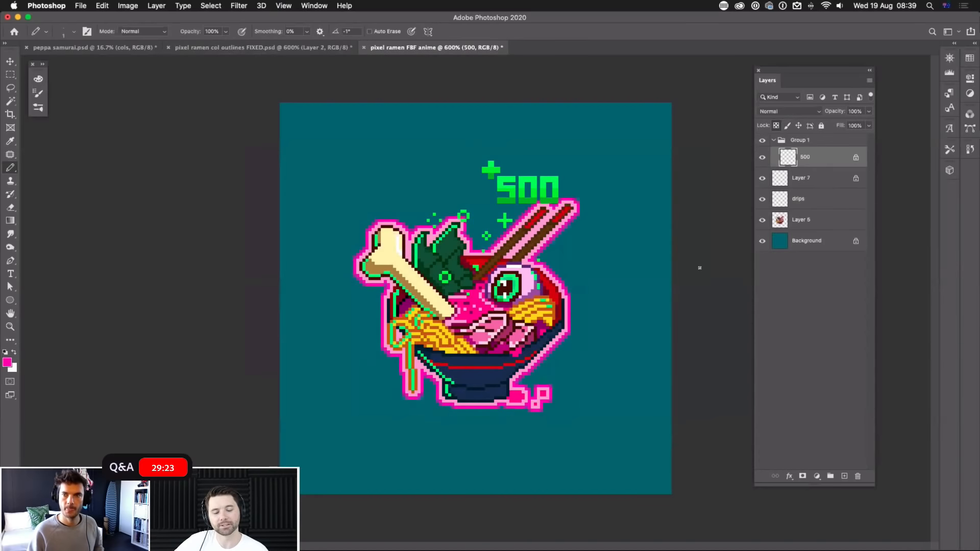
{"action": "left_click_drag", "start_coordinate": [815, 157], "coordinate": [800, 200]}
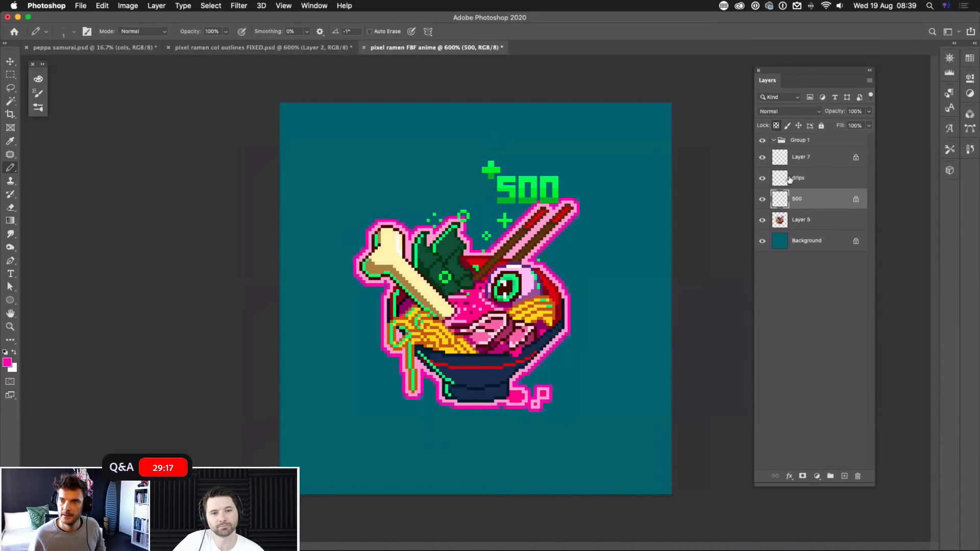
Step: Check Layer 7's content by hiding and showing it, and delete the layer
{"action": "left_click", "coordinate": [763, 157]}
{"action": "left_click", "coordinate": [764, 158]}
{"action": "left_click", "coordinate": [806, 159]}
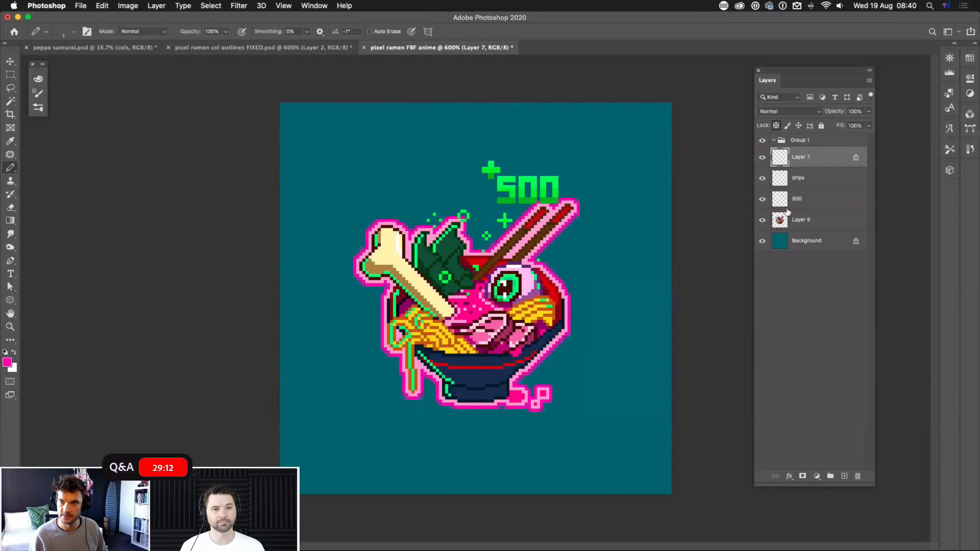
{"action": "key", "text": "Delete"}
Step: Move the drips layer below 500, merge it with Layer 5, and rename the merged layer ramen
{"action": "left_click", "coordinate": [762, 158]}
{"action": "left_click", "coordinate": [763, 159]}
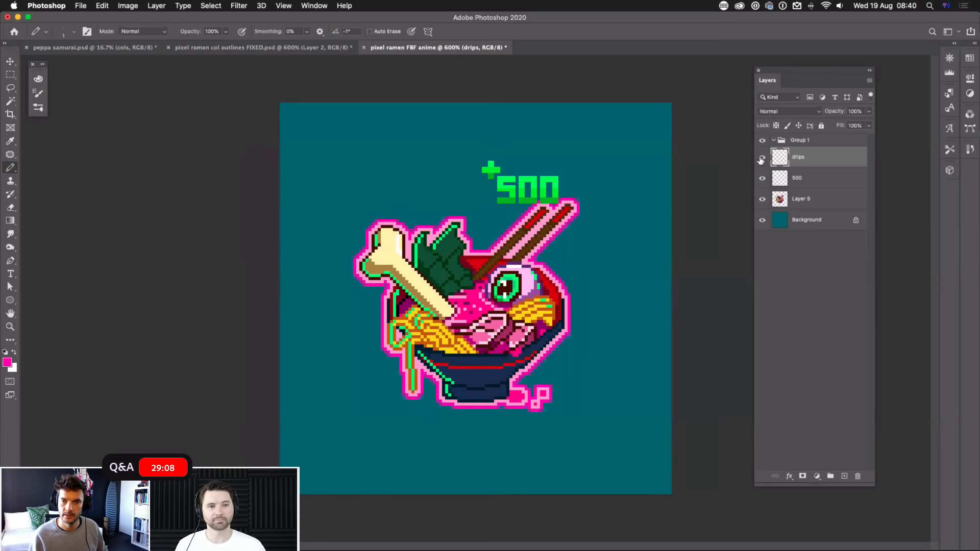
{"action": "left_click_drag", "start_coordinate": [808, 169], "coordinate": [808, 187]}
{"action": "left_click", "coordinate": [817, 202], "text": "shift"}
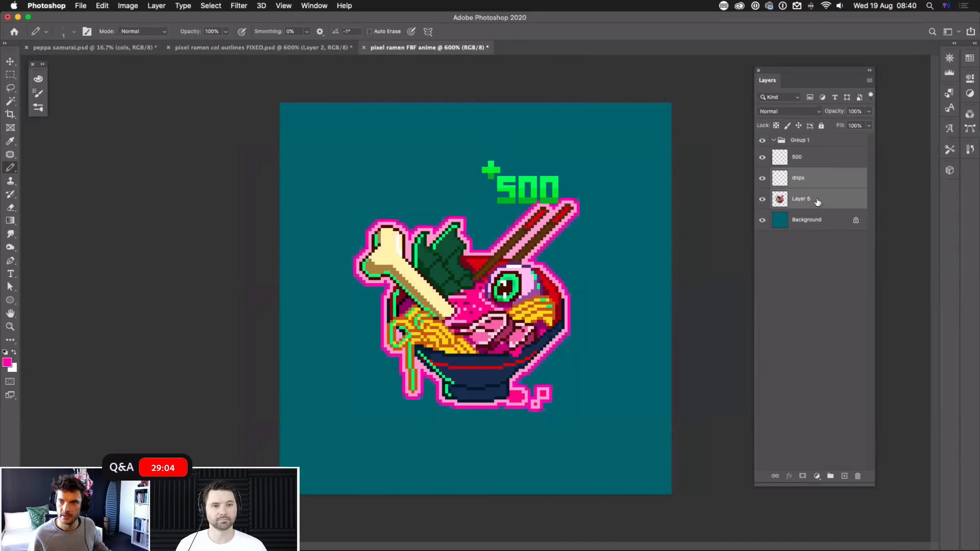
{"action": "key", "text": "super+e"}
{"action": "double_click", "coordinate": [798, 178]}
{"action": "type", "text": "ramen"}
{"action": "key", "text": "Return"}
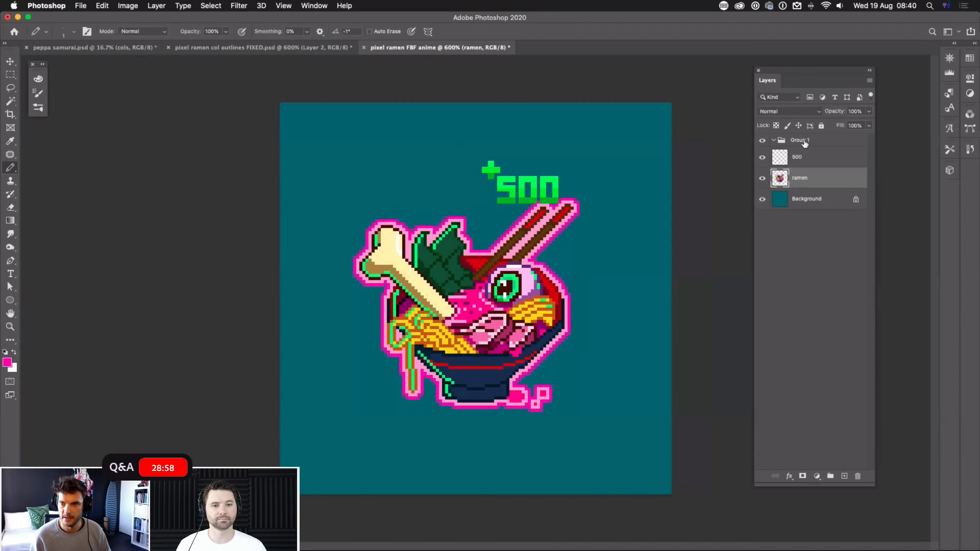
Step: Ungroup Group 1, and check the 500 layer's content by hiding and showing it
{"action": "left_click", "coordinate": [805, 144]}
{"action": "key", "text": "super+shift+g"}
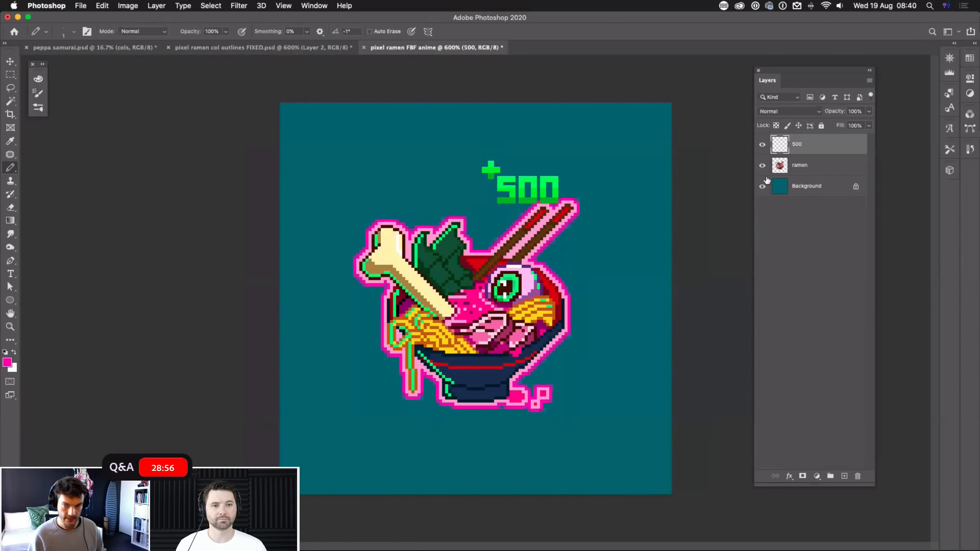
{"action": "left_click", "coordinate": [762, 144]}
{"action": "left_click", "coordinate": [762, 145]}
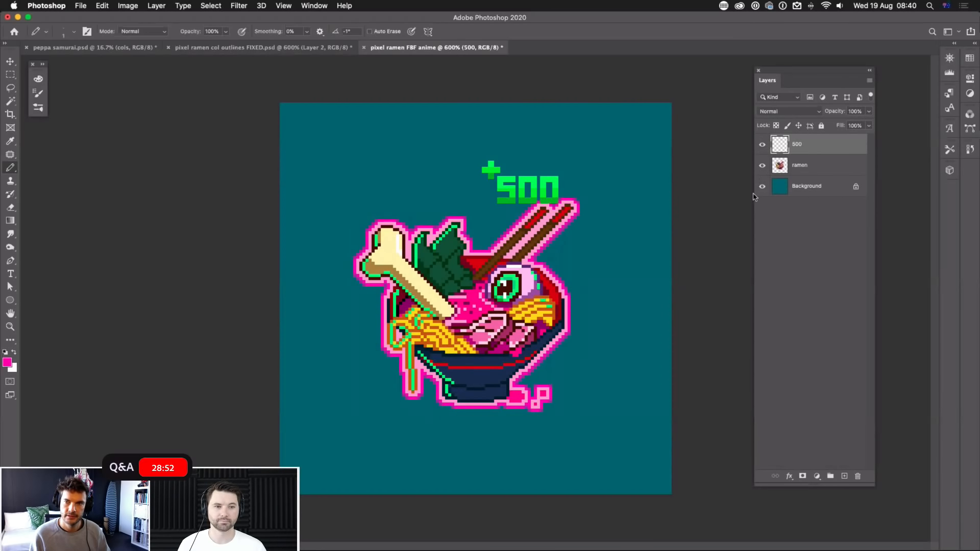
Step: Use Free Transform to move the +500 graphic straight down over the chopsticks, and hide the 500 layer
{"action": "key", "text": "super+equal"}
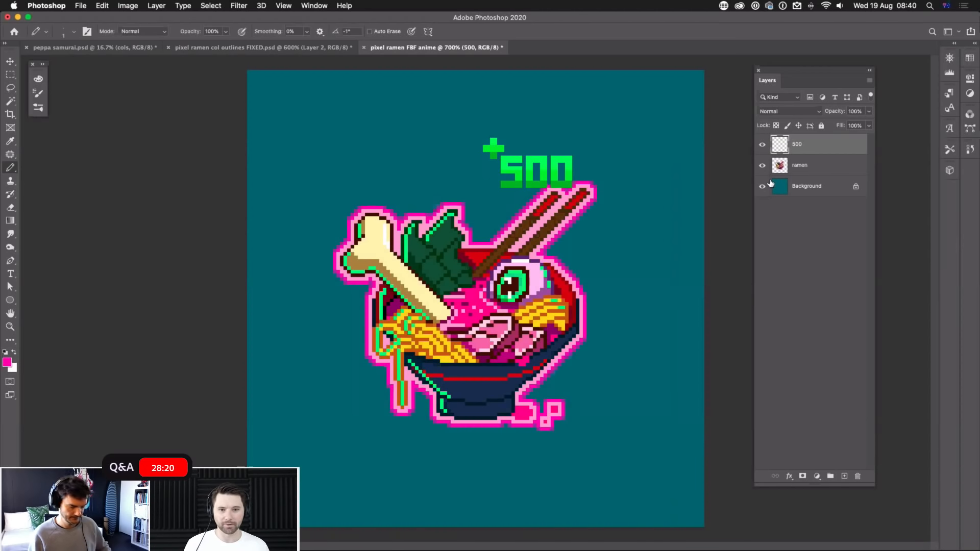
{"action": "key", "text": "super+minus"}
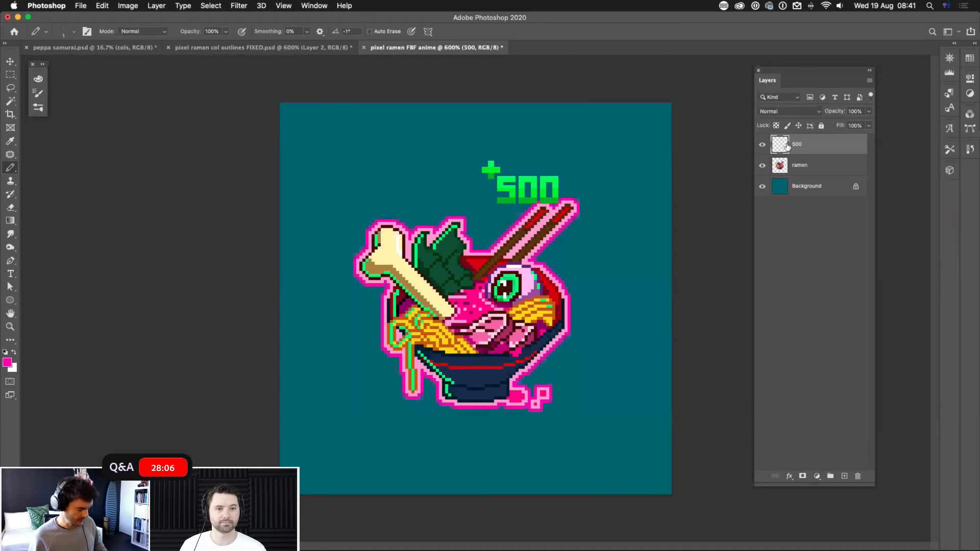
{"action": "key", "text": "super+t"}
{"action": "left_click_drag", "start_coordinate": [545, 182], "coordinate": [537, 250]}
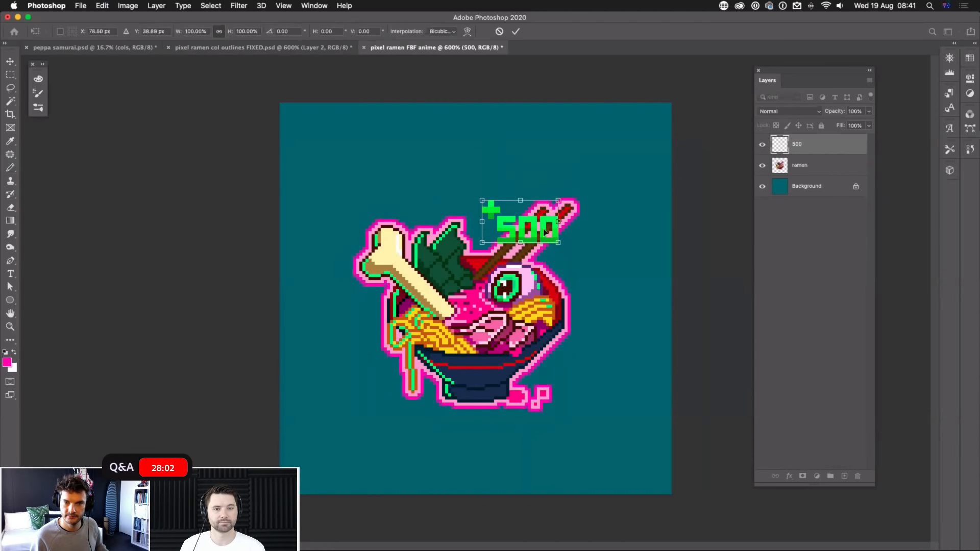
{"action": "key", "text": "Return"}
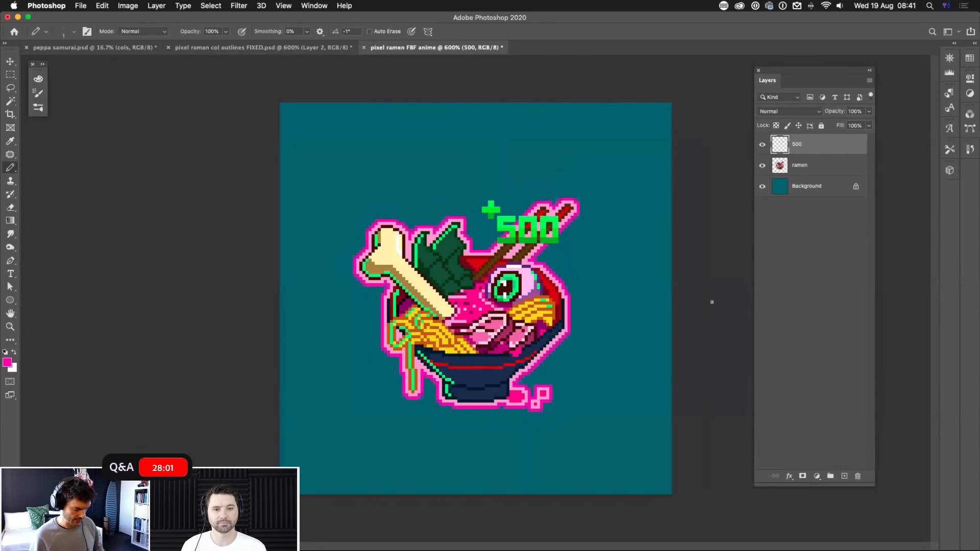
{"action": "left_click", "coordinate": [762, 145]}
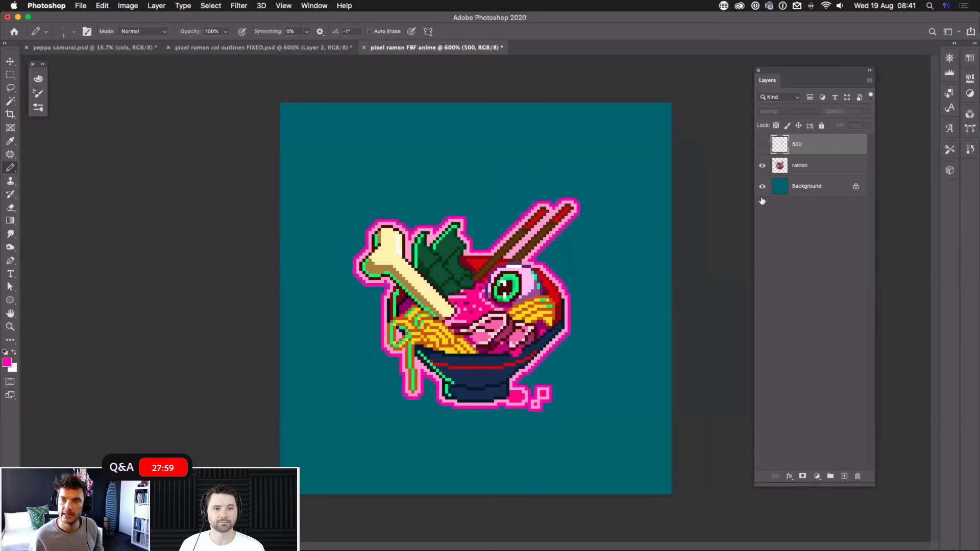
Step: Select the ramen layer, and check its content by hiding and showing it
{"action": "left_click", "coordinate": [809, 174]}
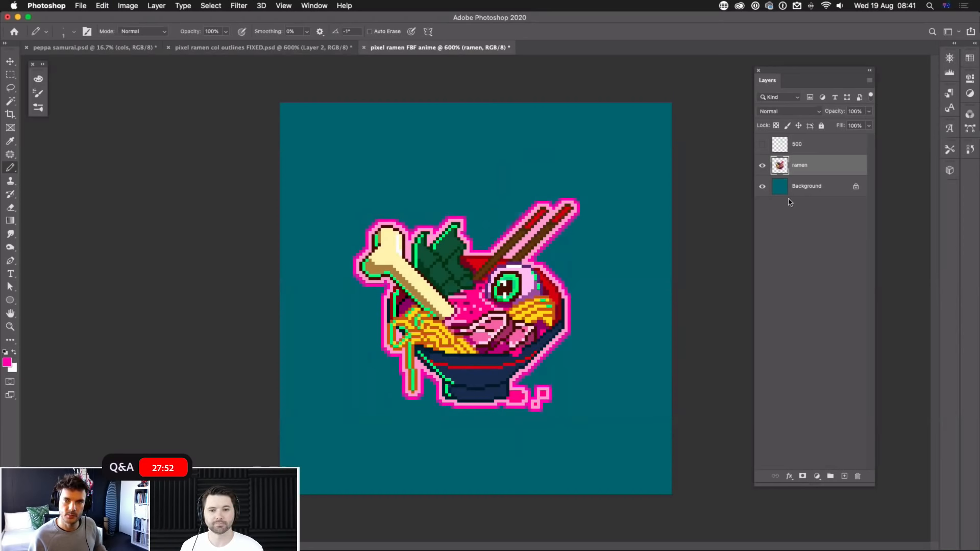
{"action": "left_click", "coordinate": [762, 166]}
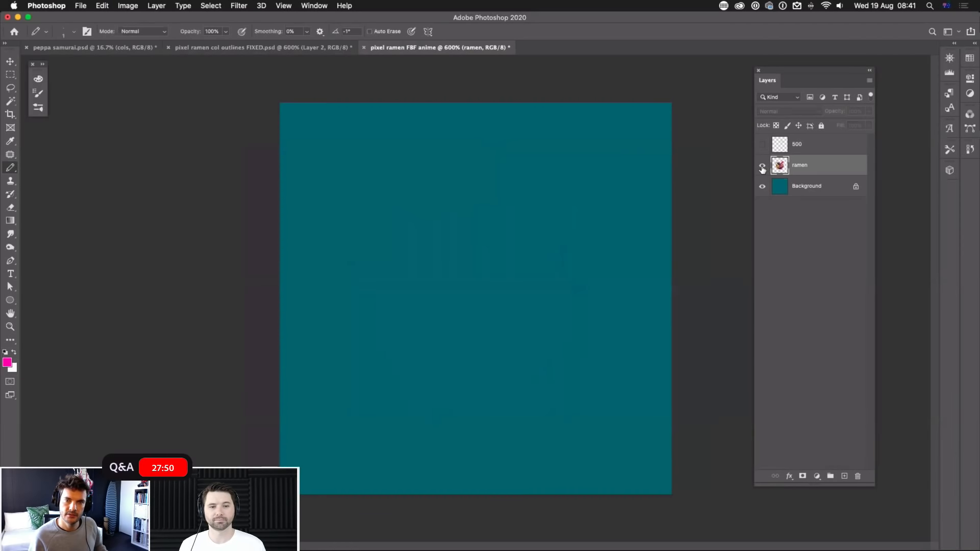
{"action": "left_click", "coordinate": [762, 165]}
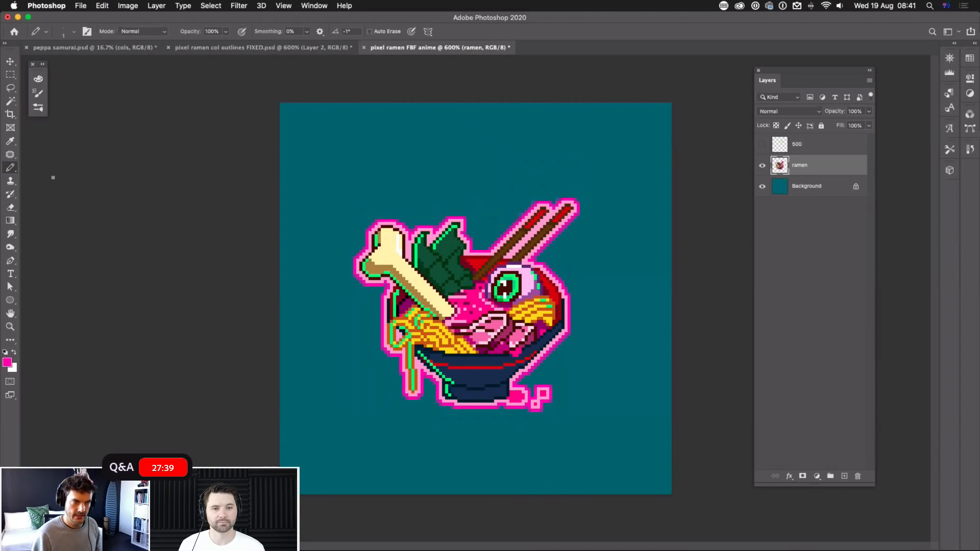
Step: Make sure the Pencil tool is active, and review its brush size and hardness
{"action": "right_click", "coordinate": [11, 170]}
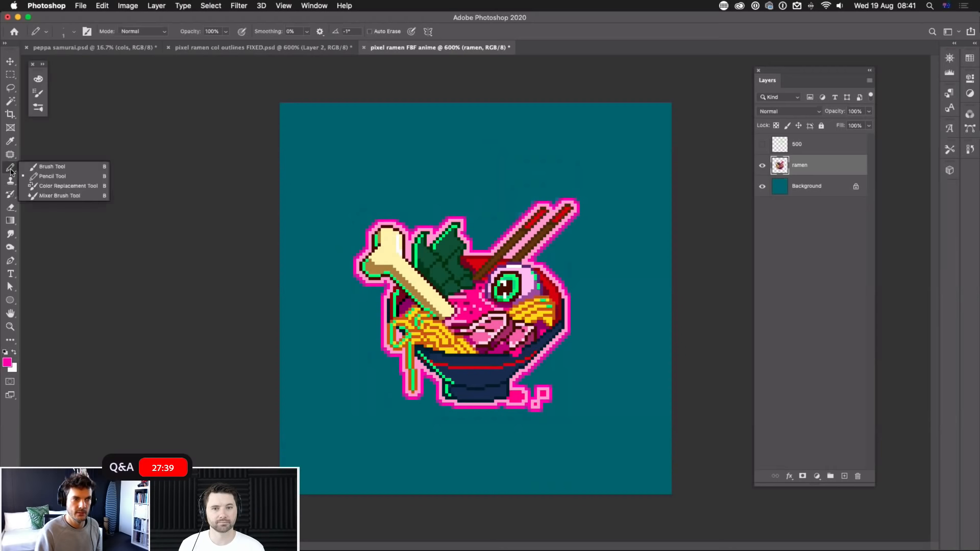
{"action": "left_click", "coordinate": [46, 177]}
{"action": "left_click", "coordinate": [74, 31]}
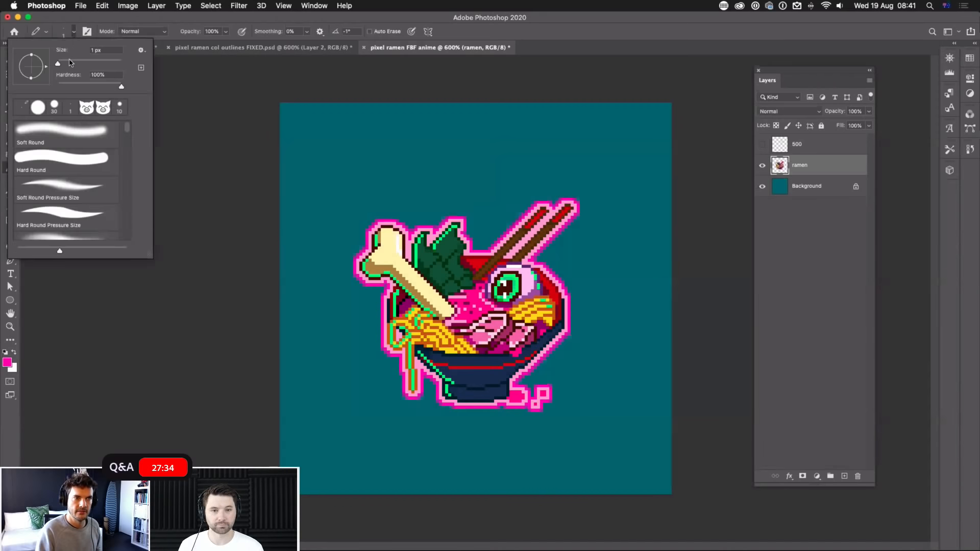
{"action": "left_click", "coordinate": [153, 19]}
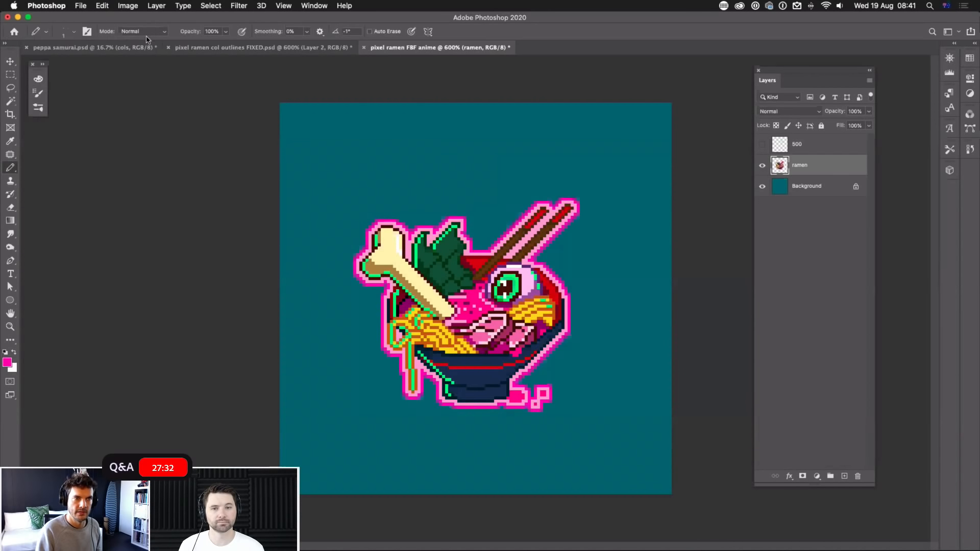
Step: Set the Eraser tool to Pencil mode and reduce its size to 1 px
{"action": "left_click", "coordinate": [10, 208]}
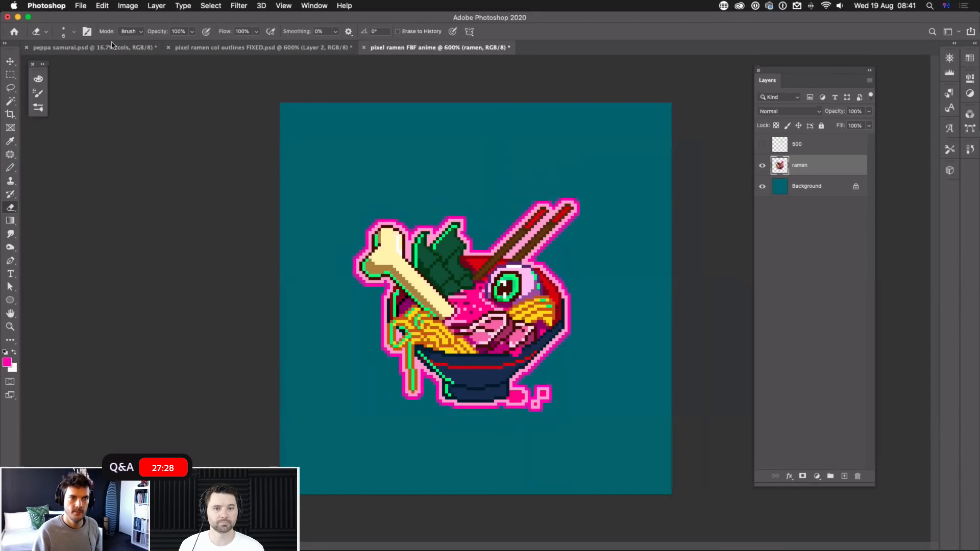
{"action": "right_click", "coordinate": [11, 207]}
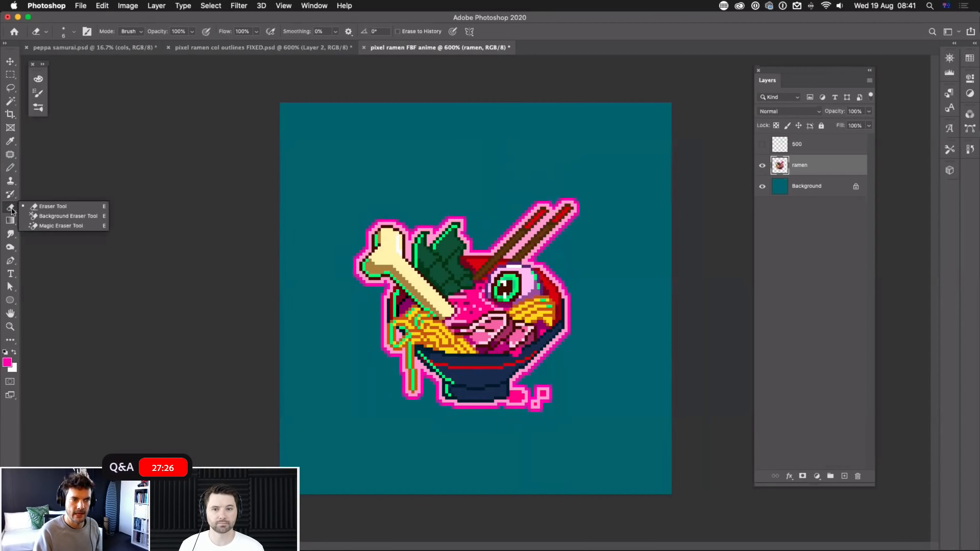
{"action": "left_click", "coordinate": [128, 31]}
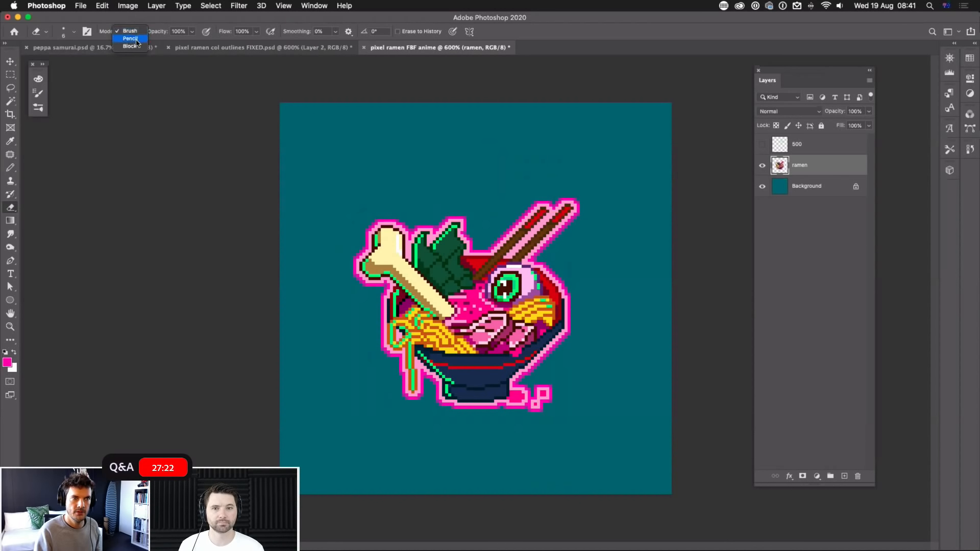
{"action": "left_click", "coordinate": [128, 38]}
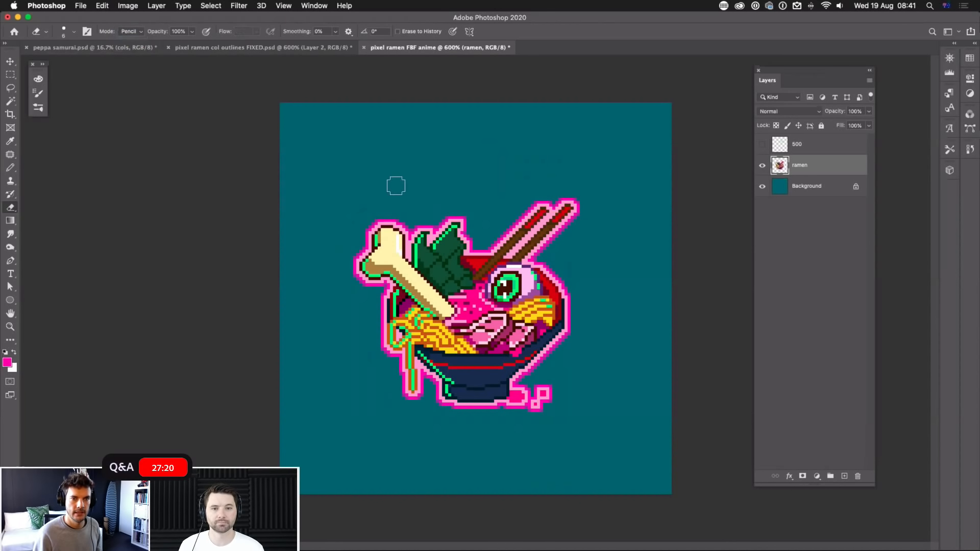
{"action": "key", "text": "bracketleft"}
{"action": "key", "text": "bracketleft"}
{"action": "key", "text": "bracketleft"}
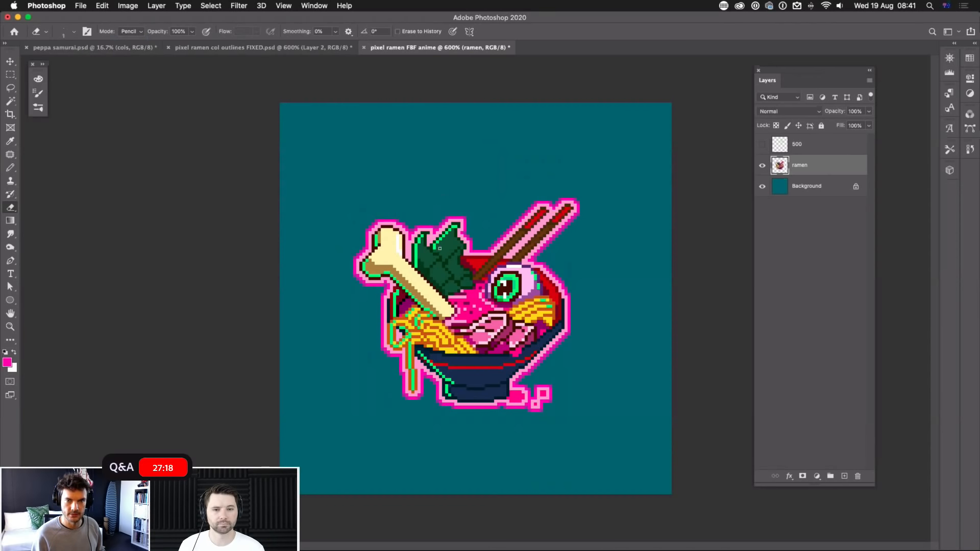
Step: Display the grid over the ramen artwork
{"action": "key", "text": "super+equal"}
{"action": "key", "text": "super+equal"}
{"action": "key", "text": "super+equal"}
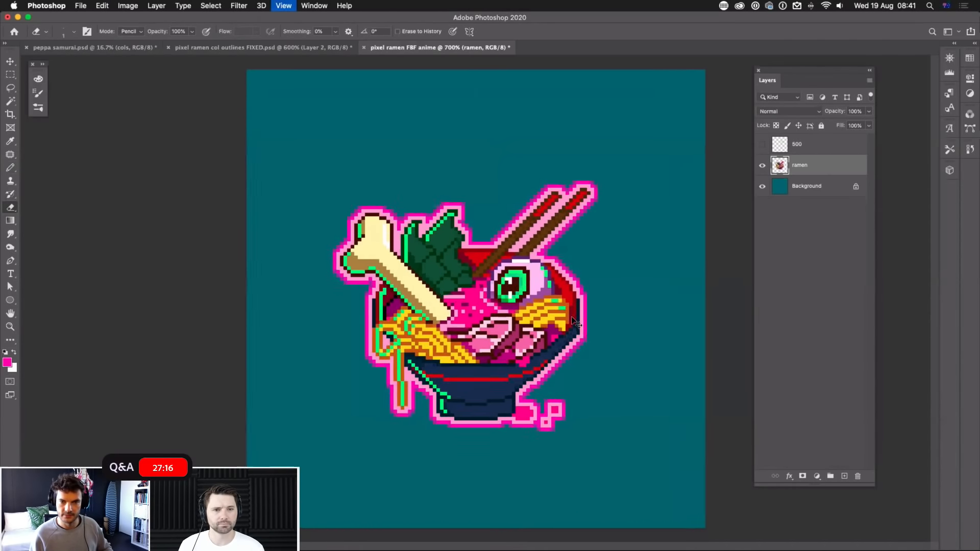
{"action": "key", "text": "super+minus"}
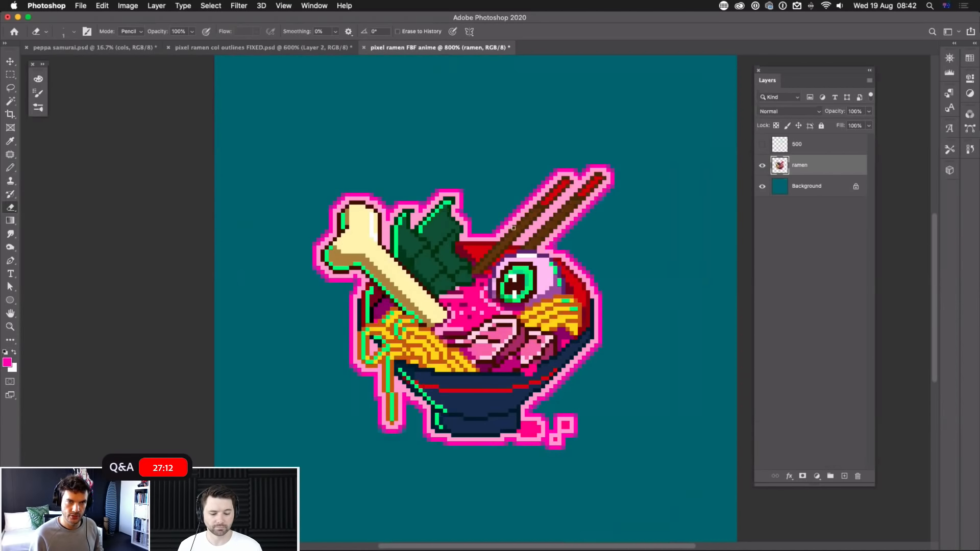
{"action": "left_click", "coordinate": [284, 6]}
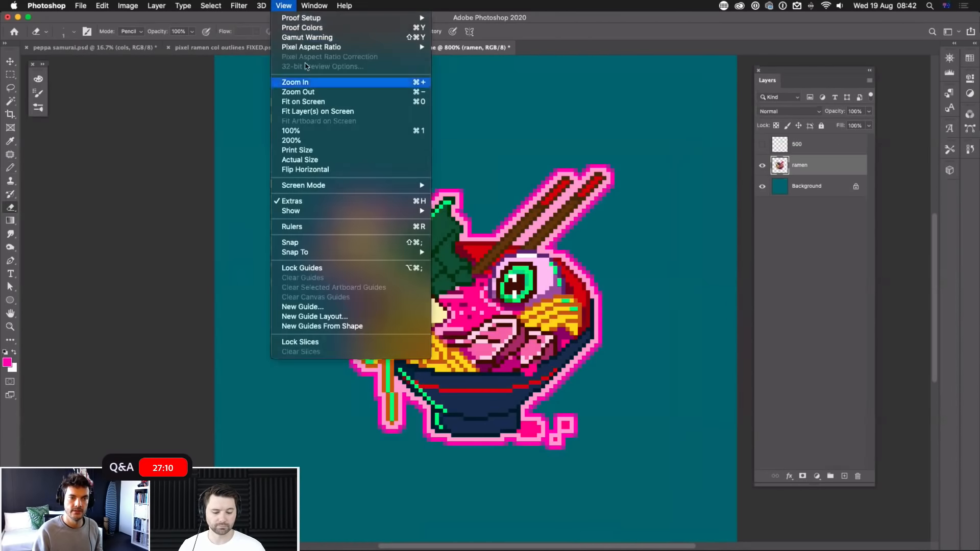
{"action": "mouse_move", "coordinate": [332, 213]}
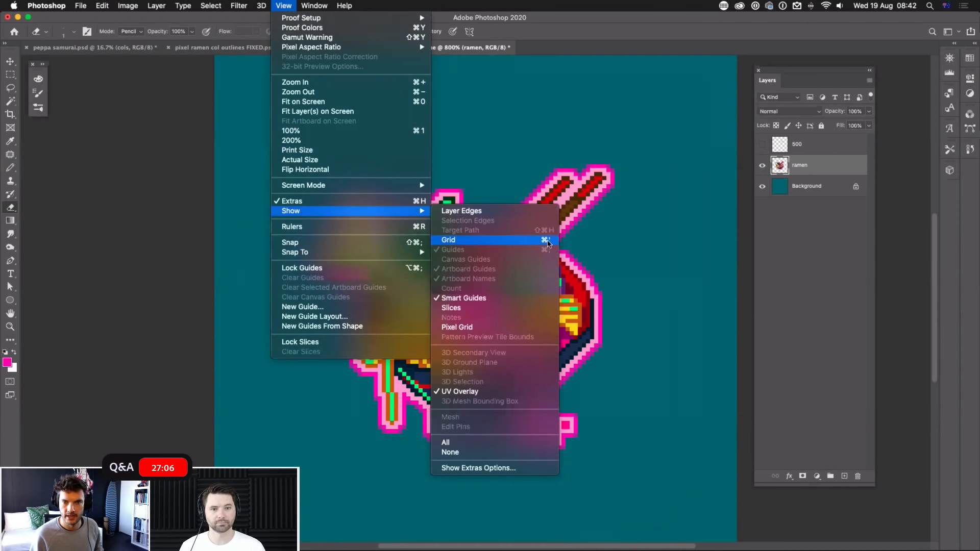
{"action": "left_click", "coordinate": [604, 32]}
{"action": "key", "text": "super+apostrophe"}
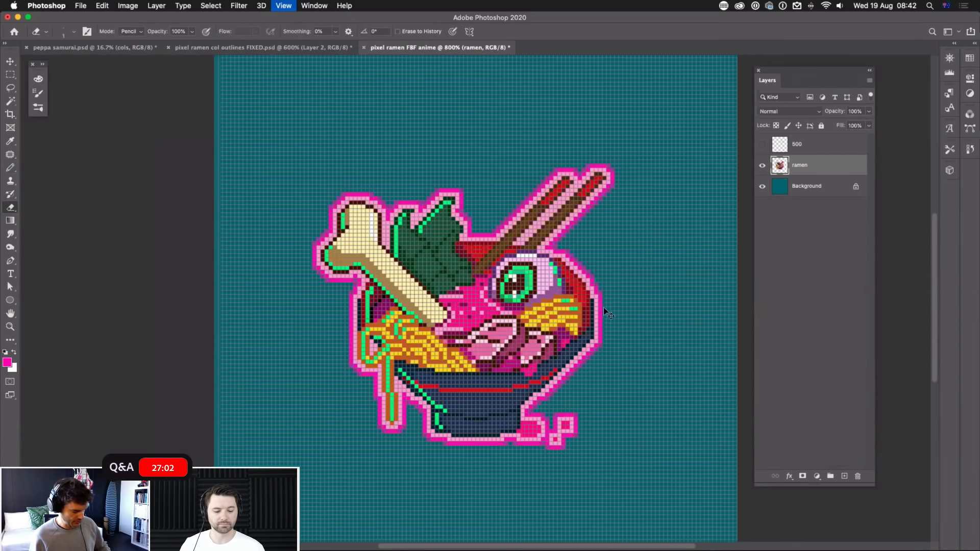
Step: Examine the bowl's pixels up close against the grid, and turn the grid off
{"action": "key", "text": "super+plus"}
{"action": "key", "text": "super+plus"}
{"action": "key", "text": "super+plus"}
{"action": "key", "text": "super+plus"}
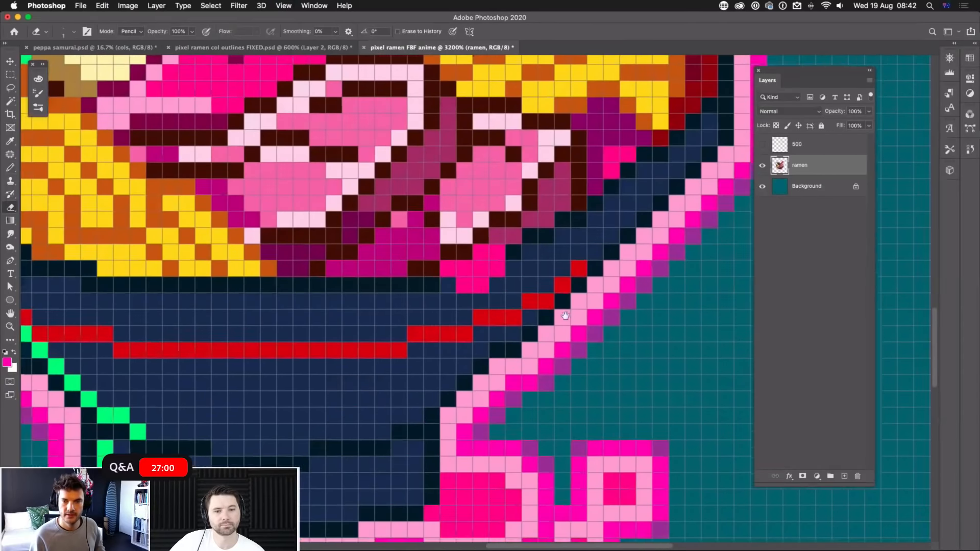
{"action": "key", "text": "super+minus"}
{"action": "key", "text": "super+minus"}
{"action": "key", "text": "super+minus"}
{"action": "key", "text": "super+minus"}
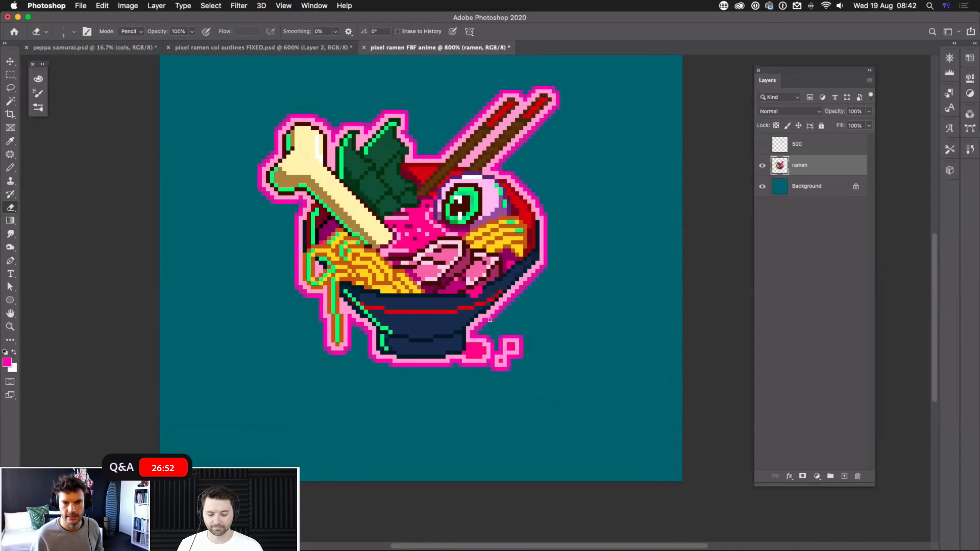
Step: Add a new empty layer directly above the ramen layer
{"action": "left_click_drag", "start_coordinate": [461, 259], "coordinate": [517, 306]}
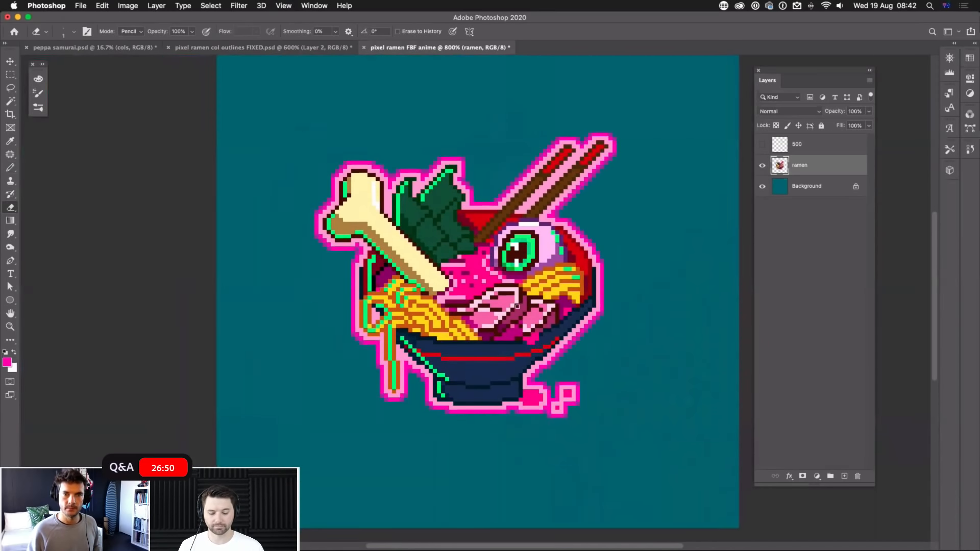
{"action": "key", "text": "super+minus"}
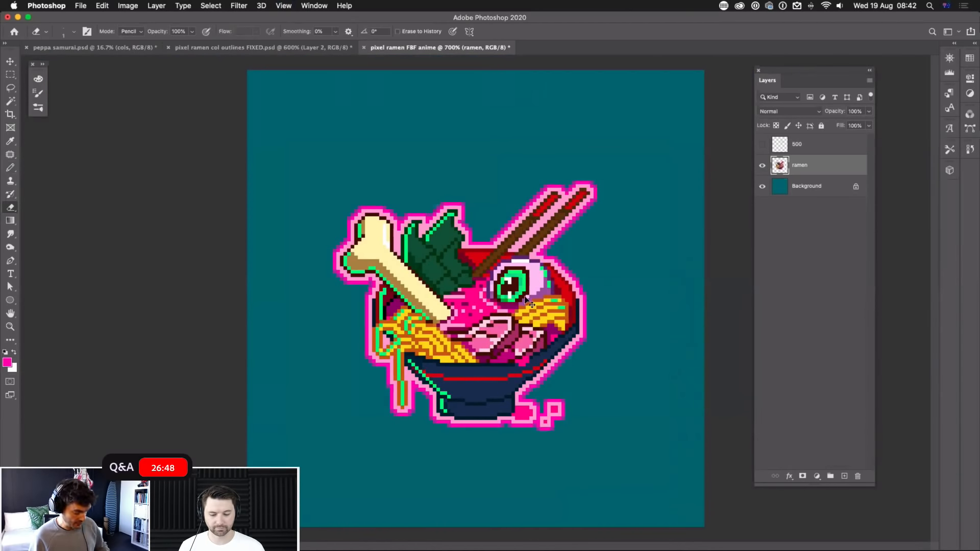
{"action": "key", "text": "super+minus"}
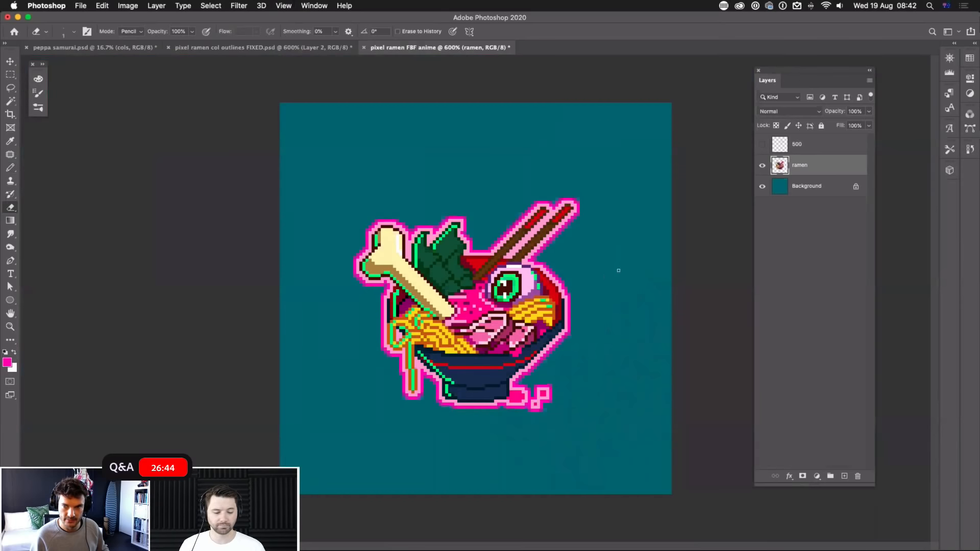
{"action": "left_click", "coordinate": [845, 476]}
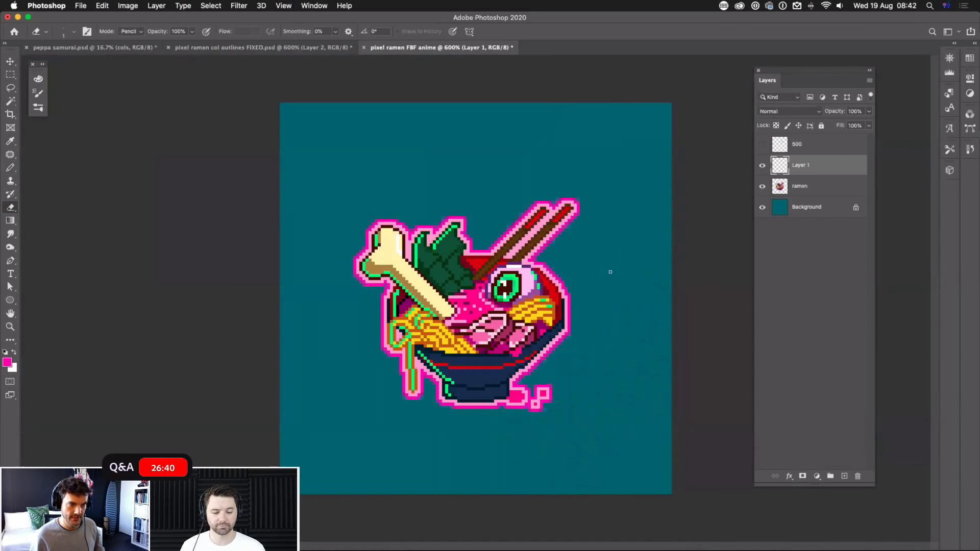
Step: Draw a small pink test ring with the Pencil beside the chopsticks on Layer 1
{"action": "key", "text": "b"}
{"action": "left_click_drag", "start_coordinate": [603, 279], "coordinate": [594, 273]}
{"action": "key", "text": "super+plus"}
{"action": "key", "text": "super+plus"}
{"action": "key", "text": "super+plus"}
{"action": "left_click_drag", "start_coordinate": [642, 316], "coordinate": [488, 335]}
{"action": "key", "text": "e"}
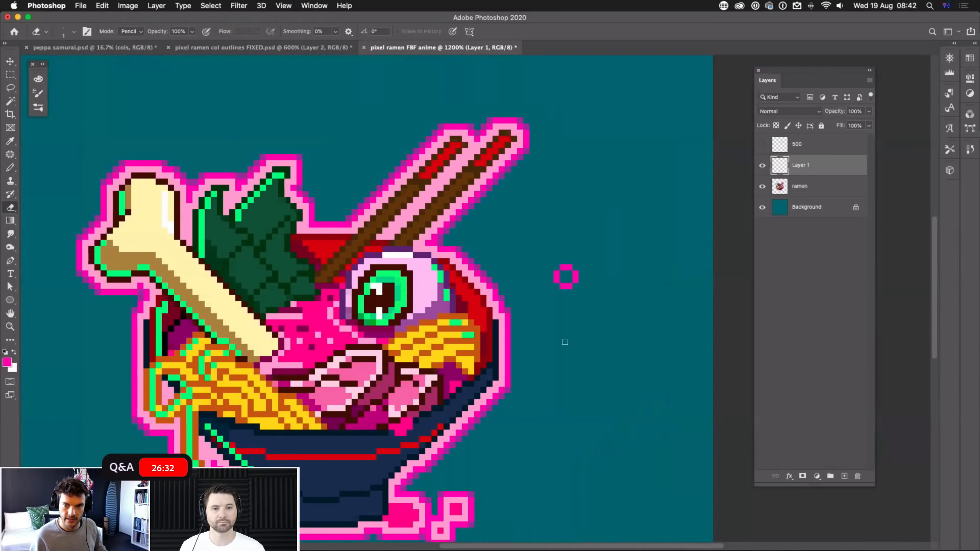
Step: Delete Layer 1 and show the artwork in full-screen mode with the menu bar
{"action": "key", "text": "Delete"}
{"action": "key", "text": "super+minus"}
{"action": "key", "text": "super+minus"}
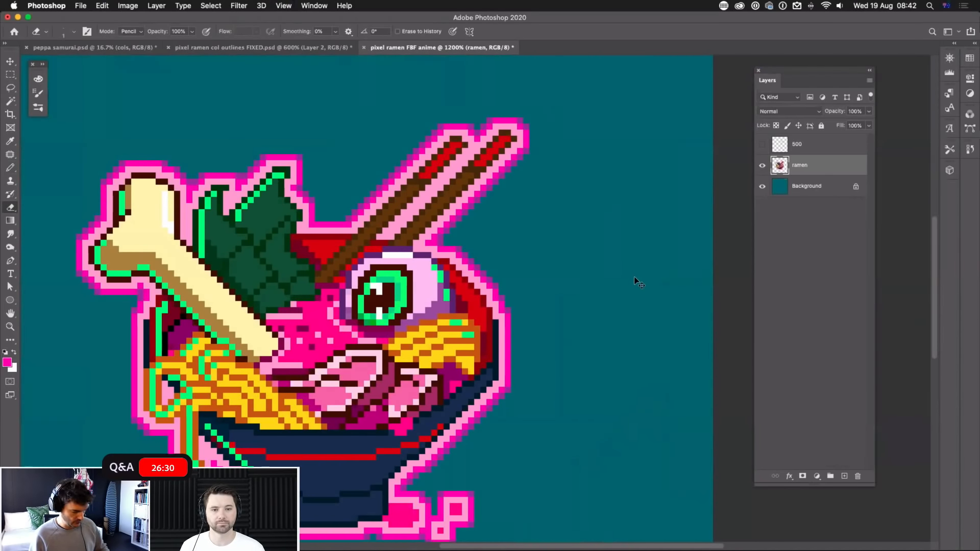
{"action": "key", "text": "f"}
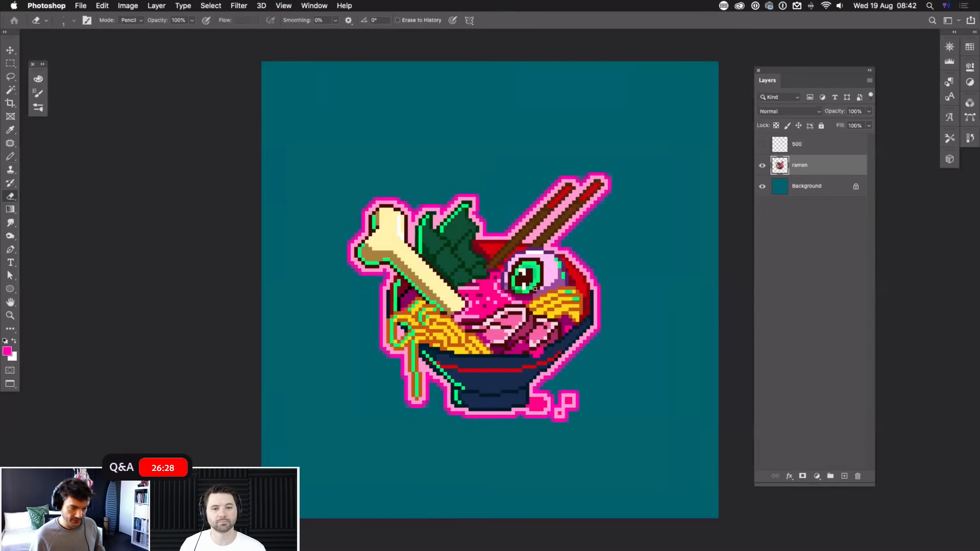
Step: Open the Timeline and create a frame animation from the ramen document
{"action": "left_click", "coordinate": [314, 6]}
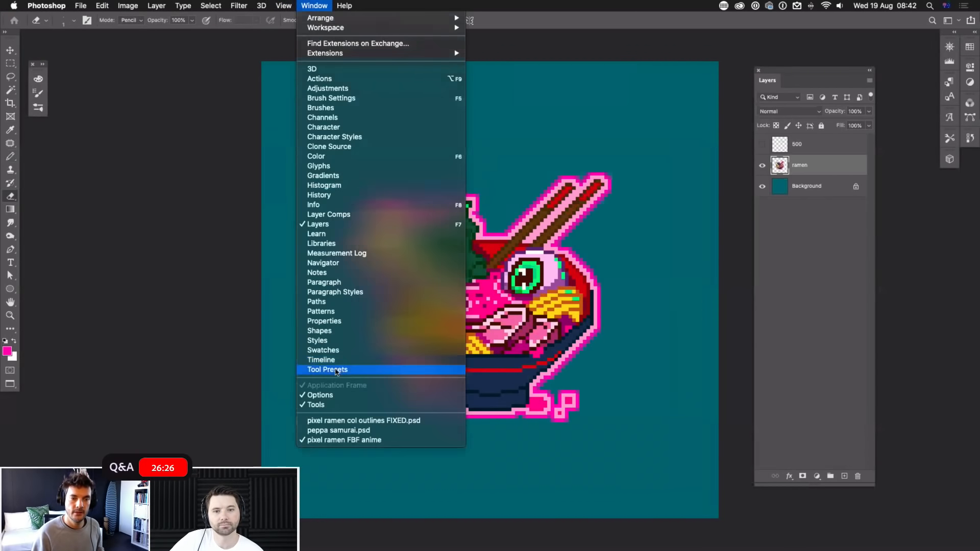
{"action": "left_click", "coordinate": [321, 360]}
{"action": "left_click_drag", "start_coordinate": [435, 458], "coordinate": [424, 371]}
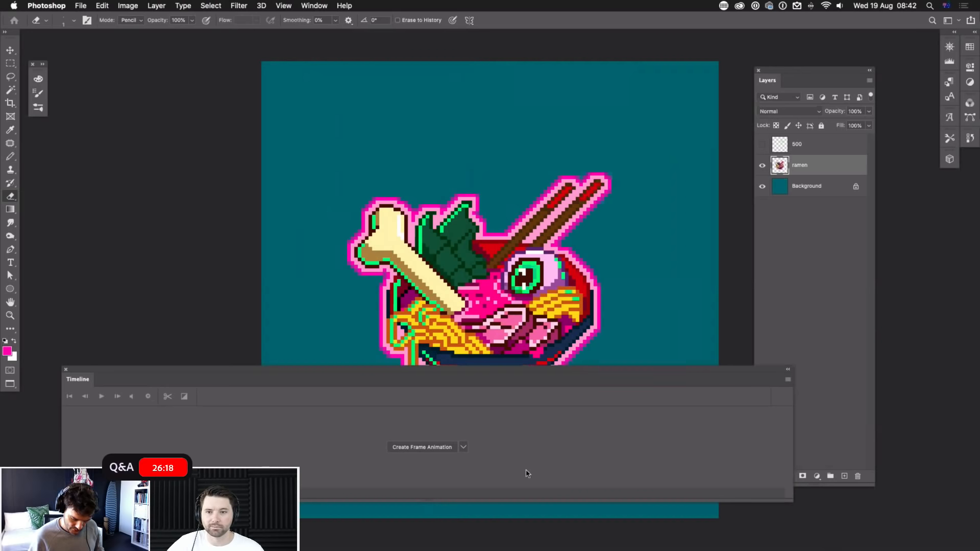
{"action": "left_click", "coordinate": [464, 448]}
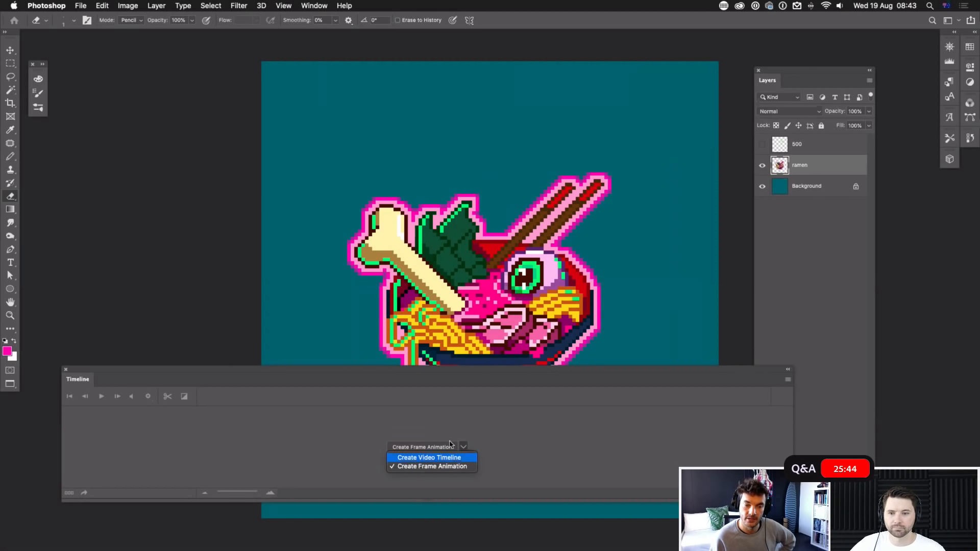
{"action": "left_click", "coordinate": [451, 469]}
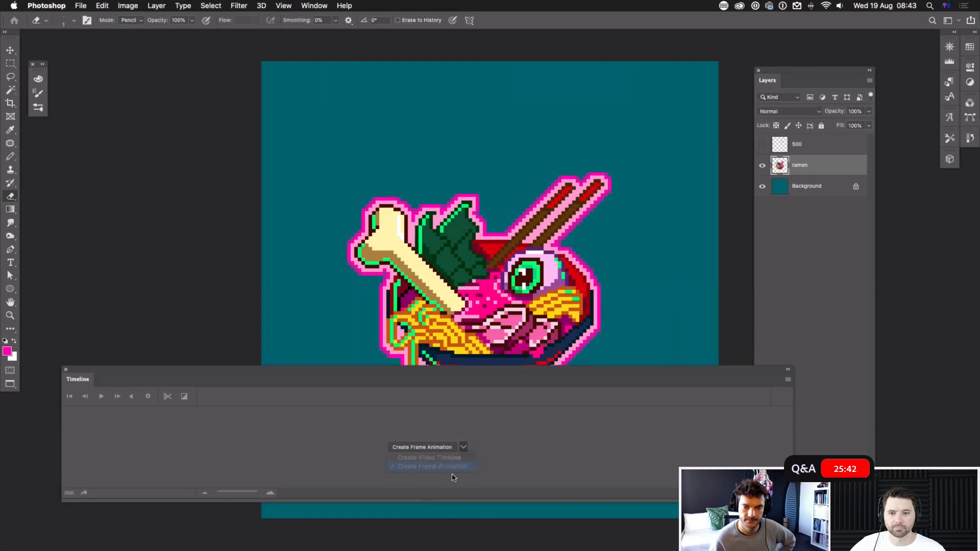
{"action": "left_click", "coordinate": [442, 452]}
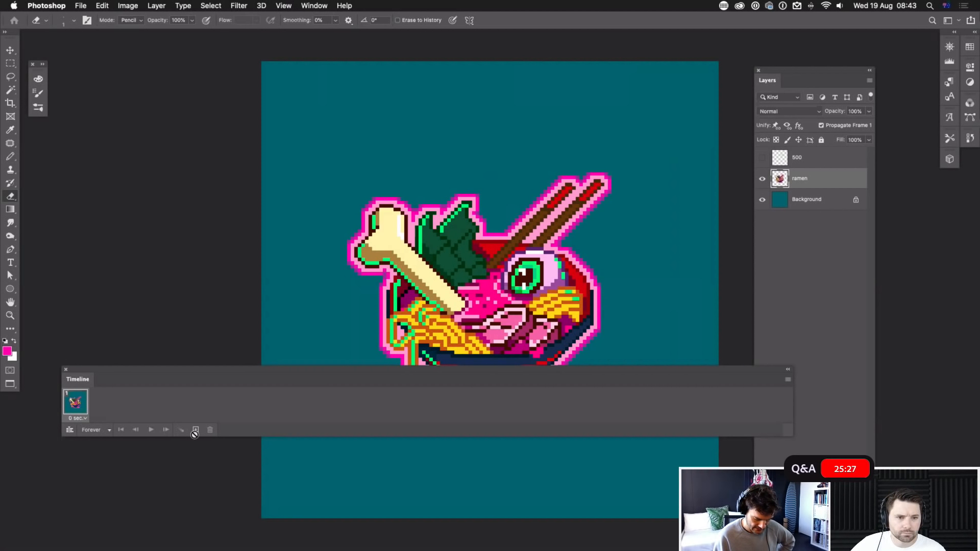
Step: Try the Once looping option for the animation, and return the looping to Forever
{"action": "left_click", "coordinate": [102, 430]}
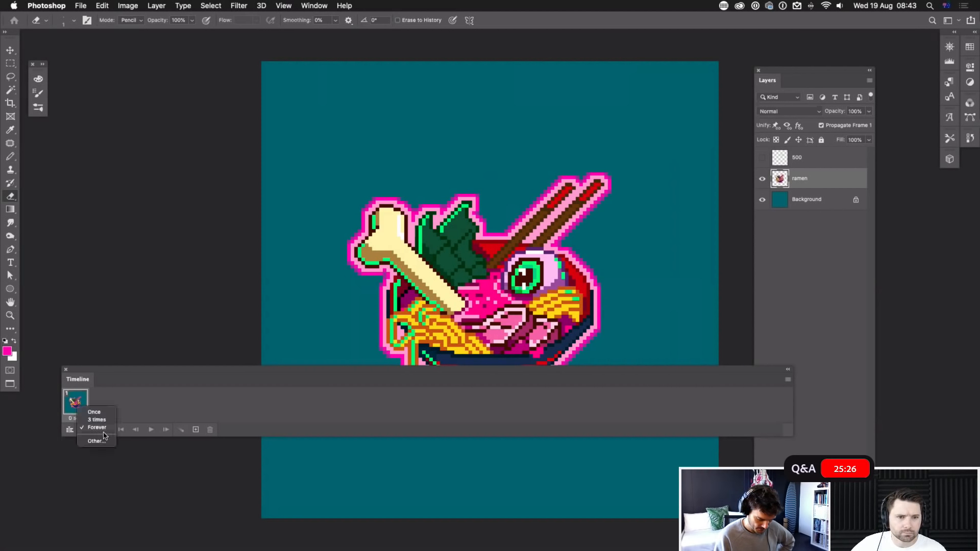
{"action": "left_click", "coordinate": [94, 412]}
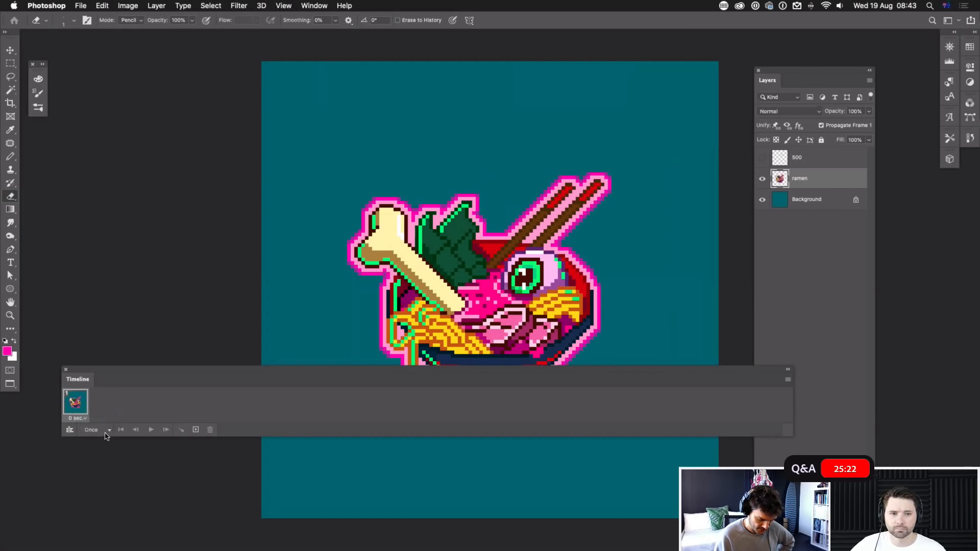
{"action": "left_click", "coordinate": [109, 431]}
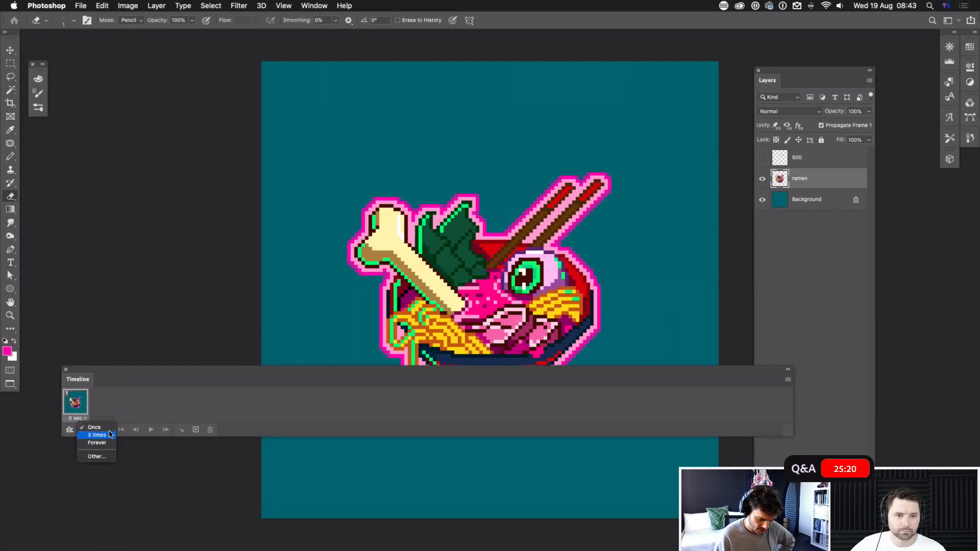
{"action": "left_click", "coordinate": [107, 444]}
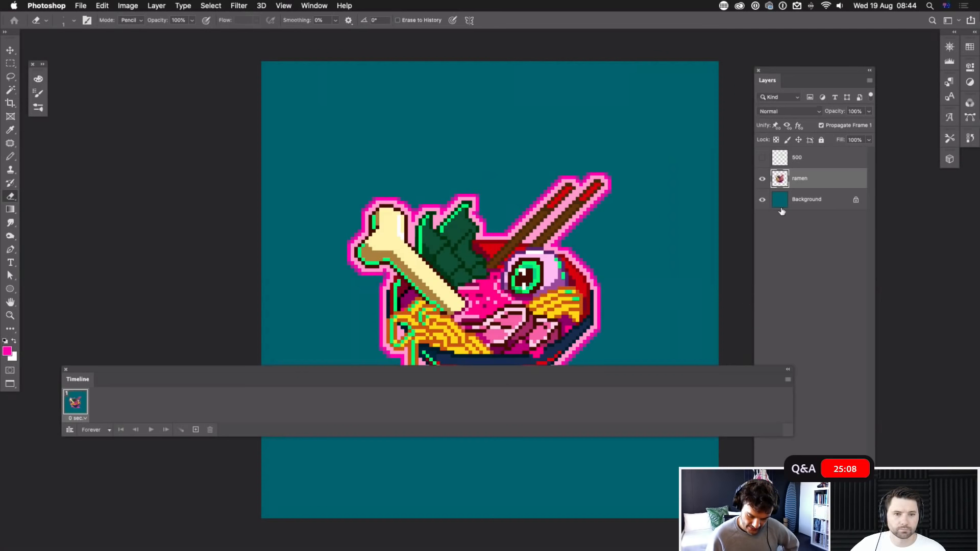
Step: Add a second animation frame with its own new layer above the 500 layer, and move the Timeline off the bowl
{"action": "left_click", "coordinate": [815, 162]}
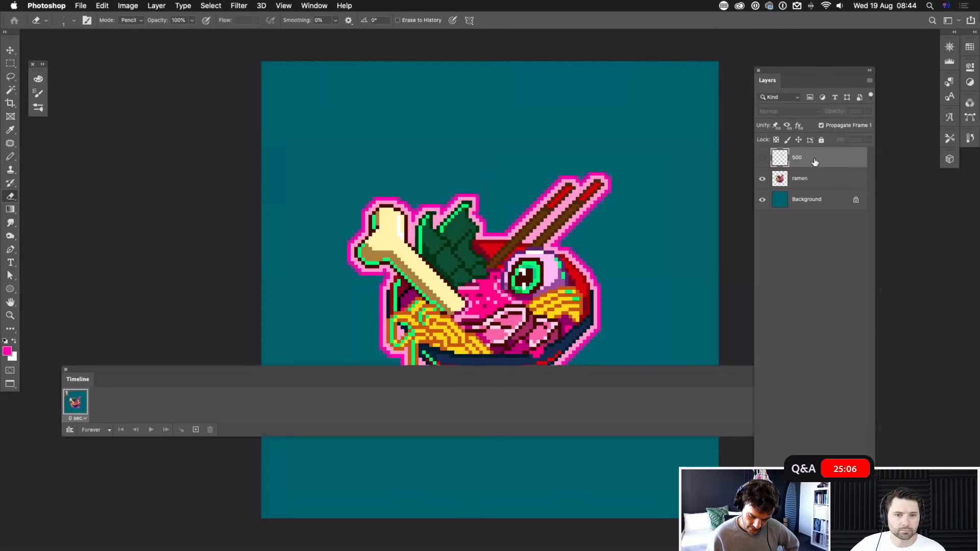
{"action": "left_click", "coordinate": [196, 430]}
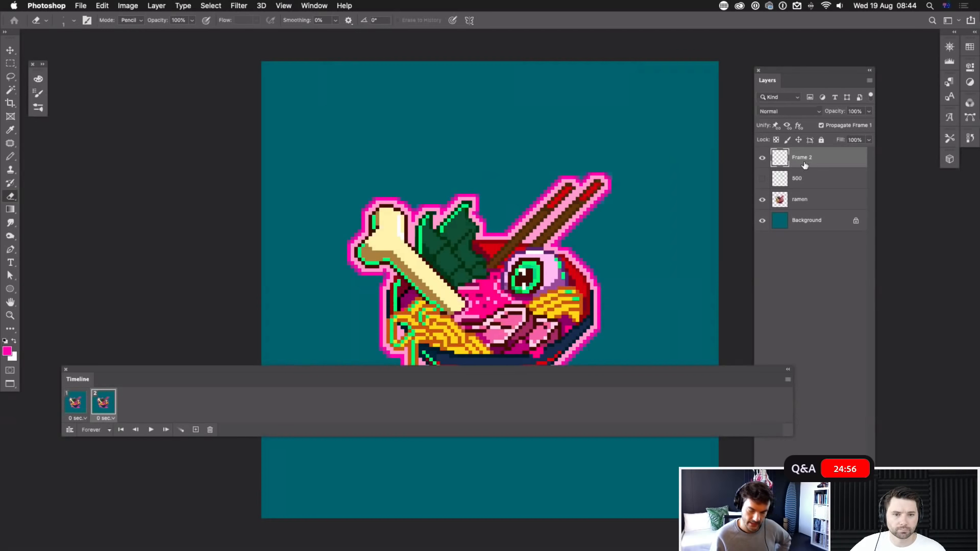
{"action": "key", "text": "super+z"}
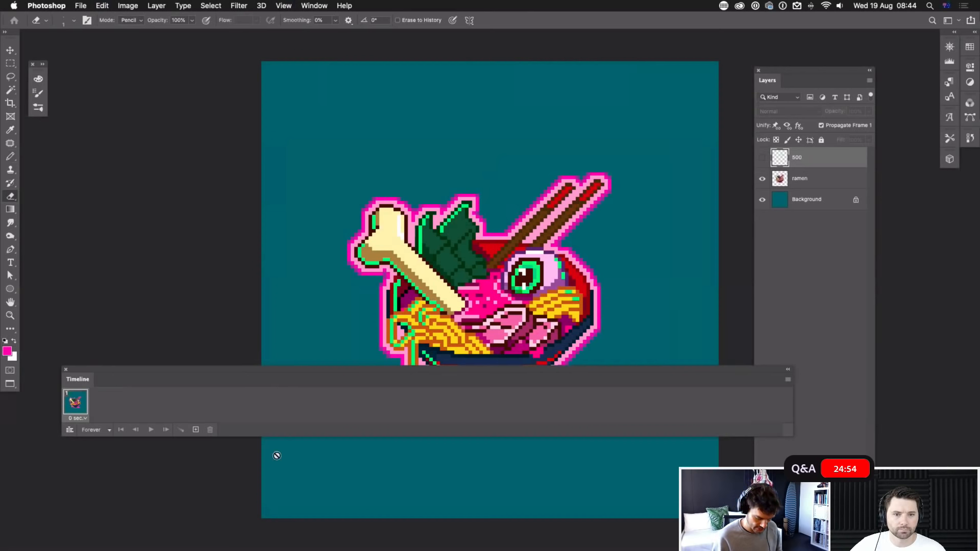
{"action": "left_click", "coordinate": [196, 431]}
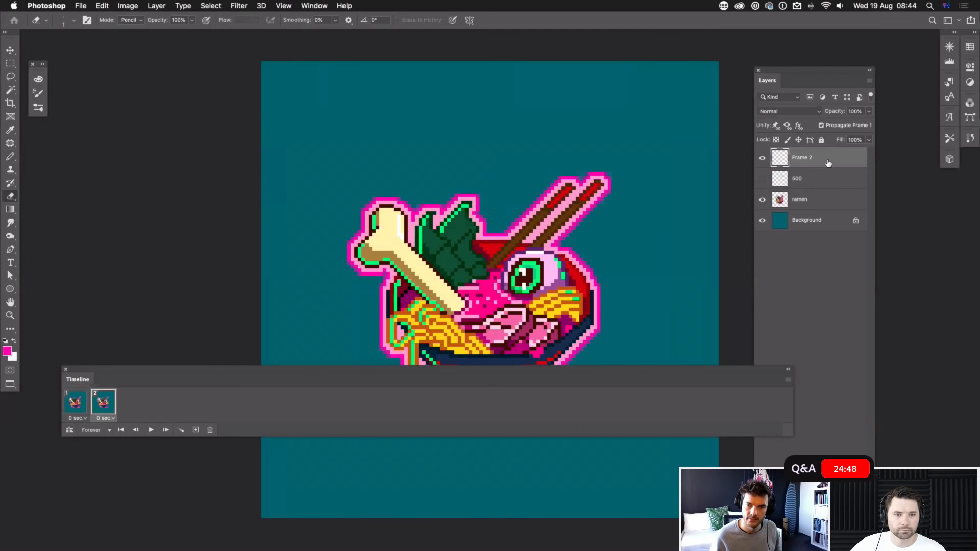
{"action": "left_click_drag", "start_coordinate": [602, 374], "coordinate": [607, 444]}
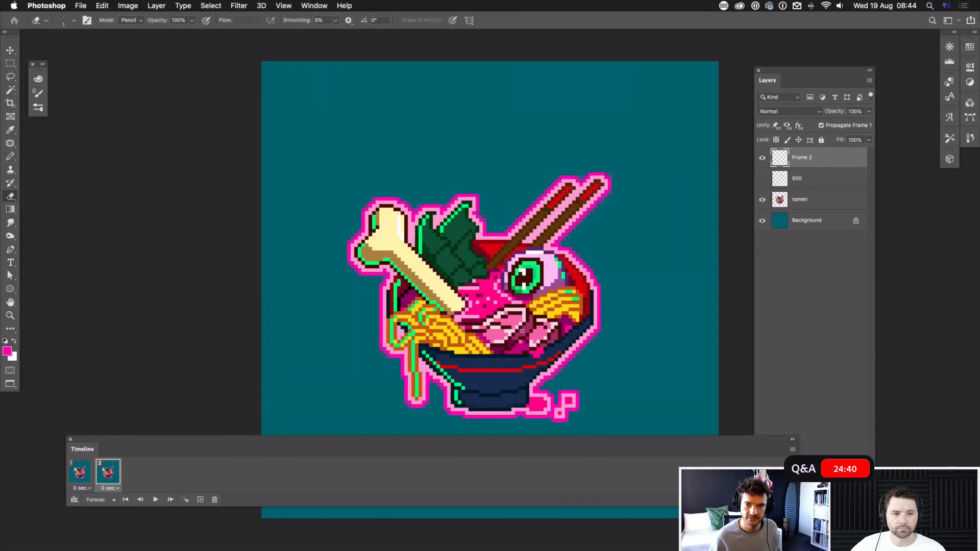
Step: Sketch three rough pink ovals with trailing strokes above the ramen using the Pencil on the second frame's layer
{"action": "left_click", "coordinate": [490, 286]}
{"action": "left_click", "coordinate": [576, 194]}
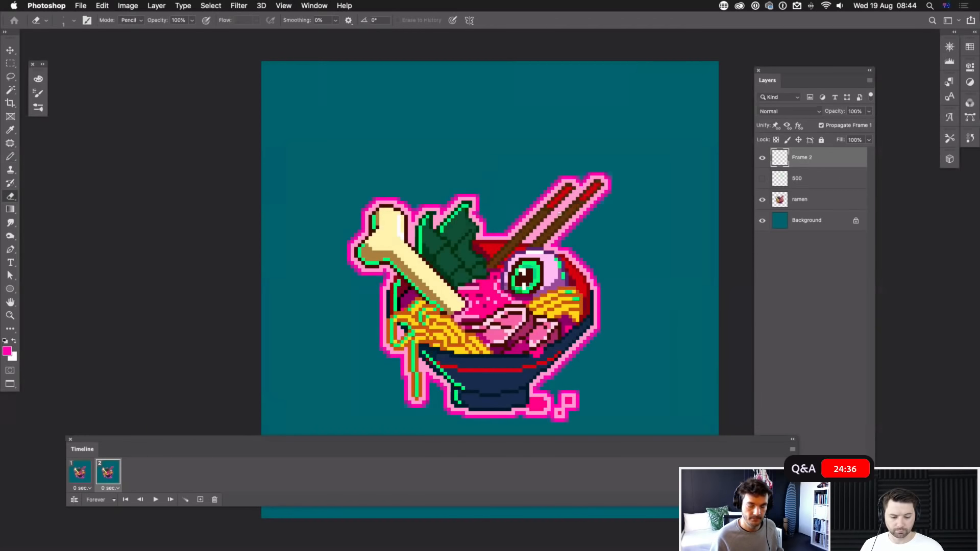
{"action": "key", "text": "b"}
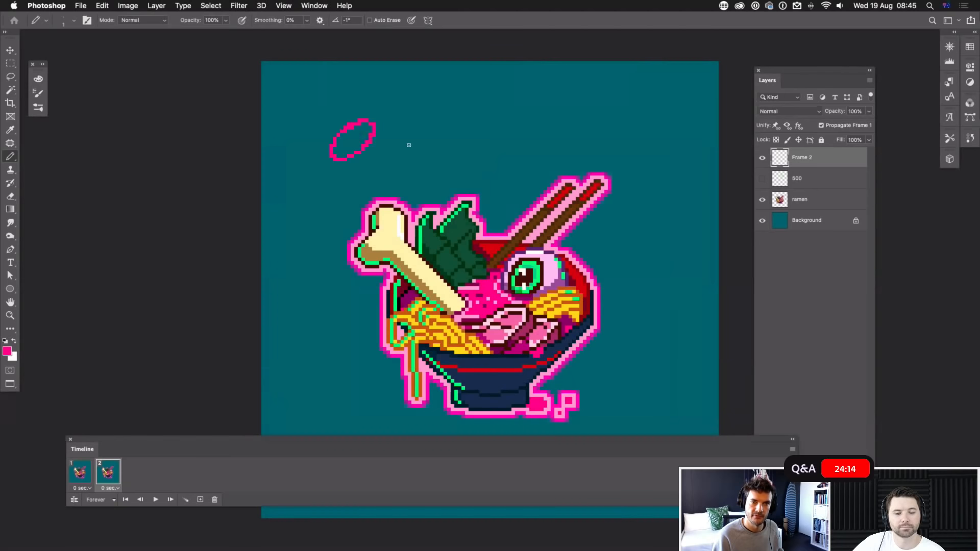
{"action": "left_click_drag", "start_coordinate": [629, 143], "coordinate": [627, 177]}
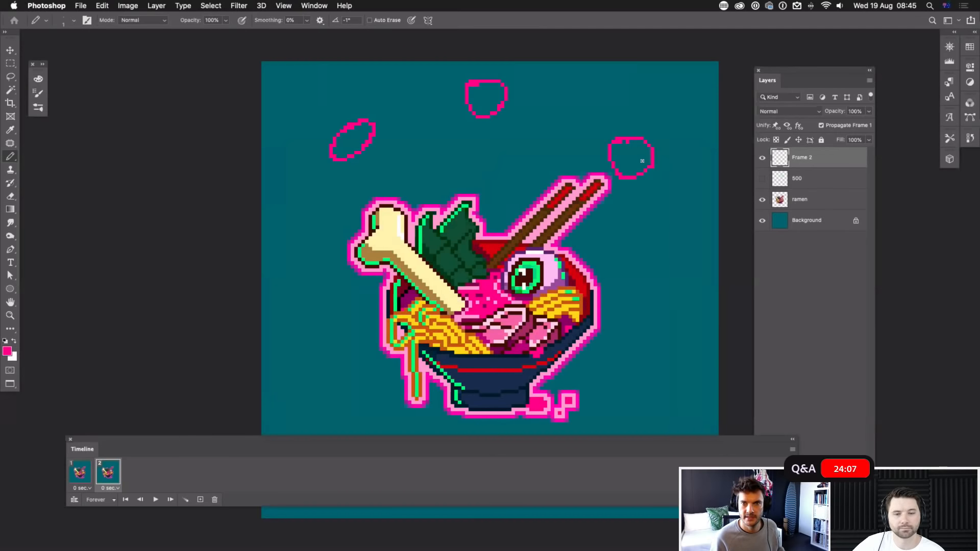
{"action": "left_click_drag", "start_coordinate": [648, 131], "coordinate": [661, 98]}
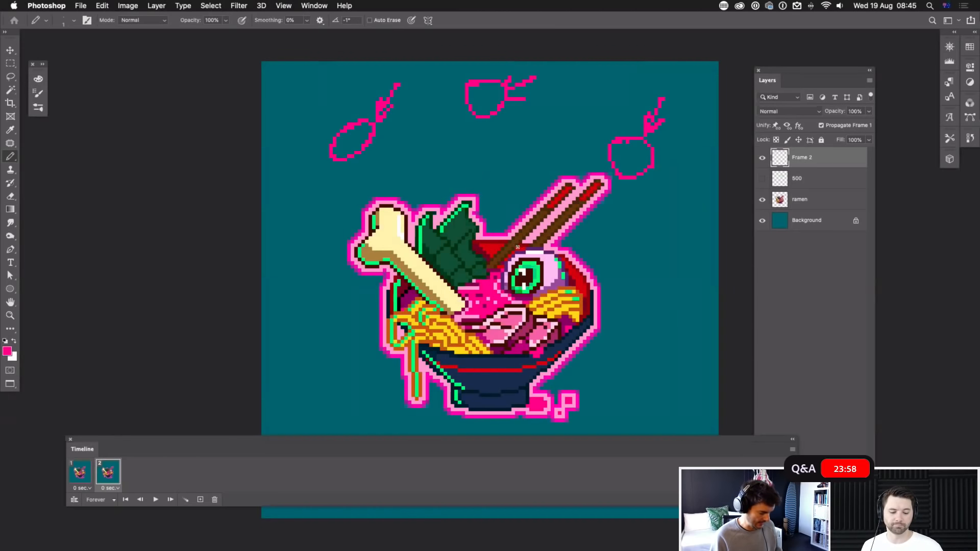
Step: Undo all the sketched ovals and trailing strokes above the ramen
{"action": "key", "text": "super+z"}
{"action": "key", "text": "super+z"}
{"action": "key", "text": "super+z"}
{"action": "key", "text": "super+z"}
{"action": "key", "text": "super+z"}
{"action": "key", "text": "super+z"}
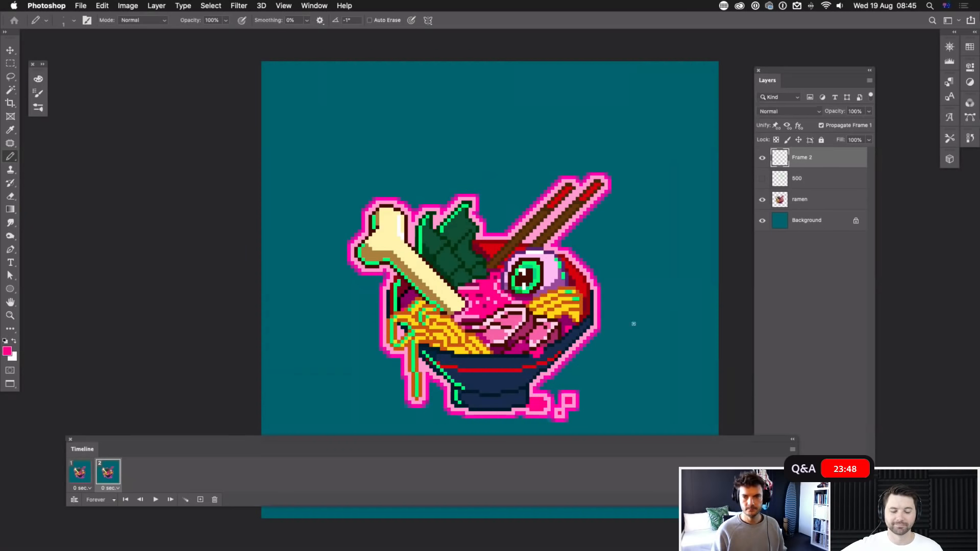
Step: Reposition the Timeline panel so that the enlarged ramen toppings stay uncovered
{"action": "mouse_move", "coordinate": [455, 442]}
{"action": "left_mouse_down"}
{"action": "mouse_move", "coordinate": [582, 411]}
{"action": "mouse_move", "coordinate": [595, 425]}
{"action": "mouse_move", "coordinate": [570, 442]}
{"action": "mouse_move", "coordinate": [589, 446]}
{"action": "left_mouse_up"}
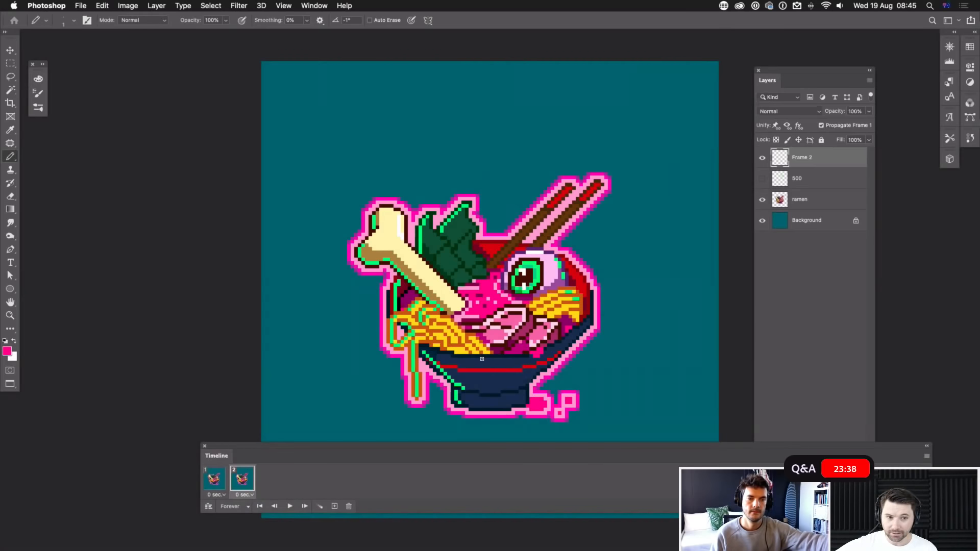
{"action": "left_click_drag", "start_coordinate": [557, 451], "coordinate": [463, 446]}
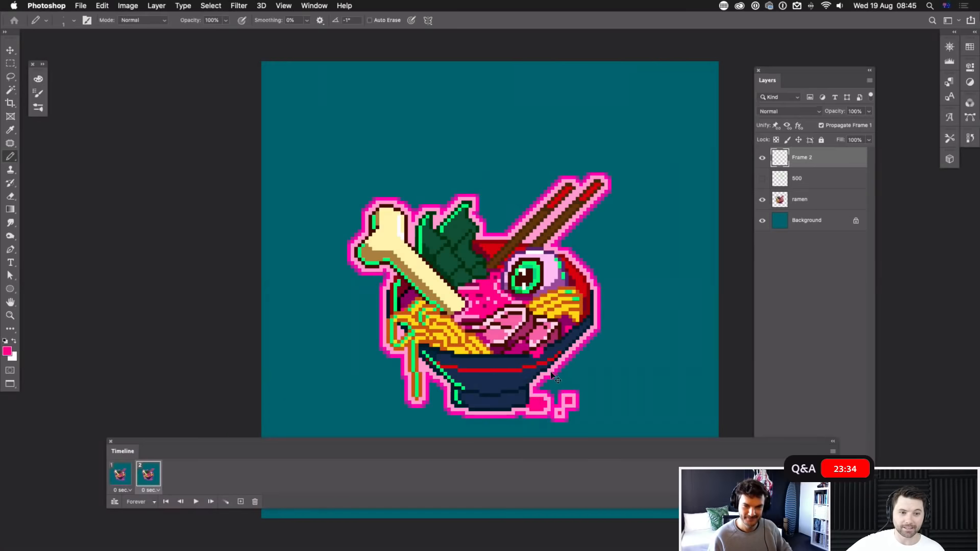
{"action": "key", "text": "super+plus"}
{"action": "key", "text": "super+plus"}
{"action": "left_click_drag", "start_coordinate": [511, 359], "coordinate": [496, 308]}
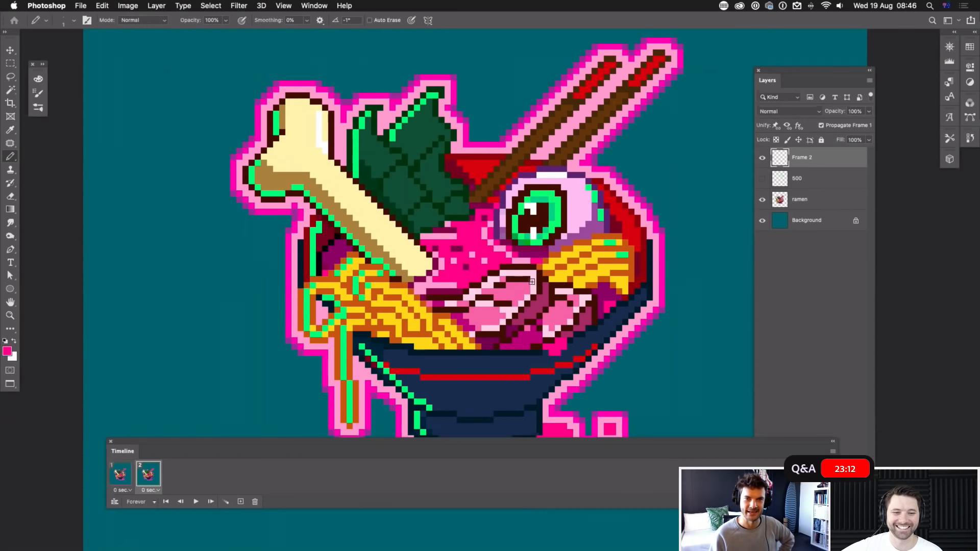
{"action": "scroll", "coordinate": [510, 269], "scroll_direction": "up", "scroll_amount": 3}
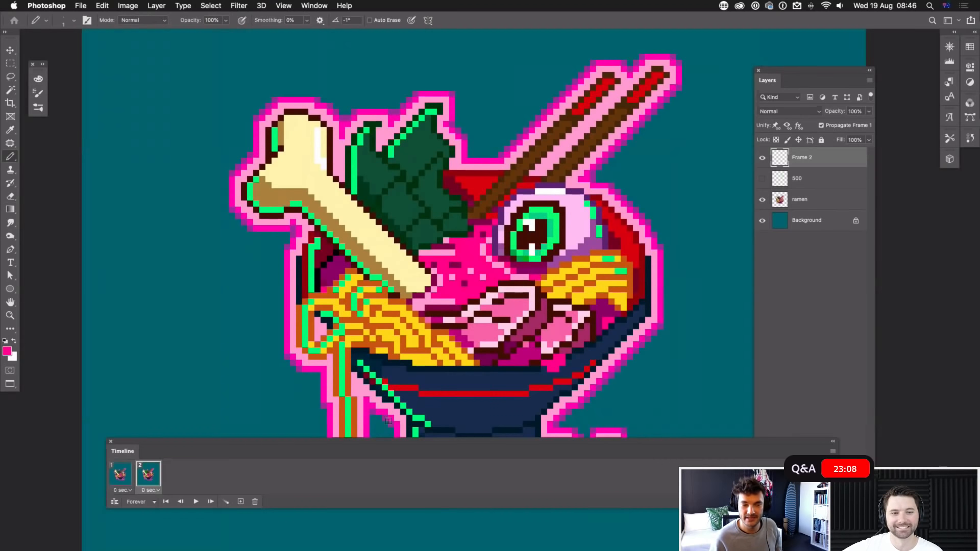
{"action": "left_click_drag", "start_coordinate": [122, 451], "coordinate": [350, 248]}
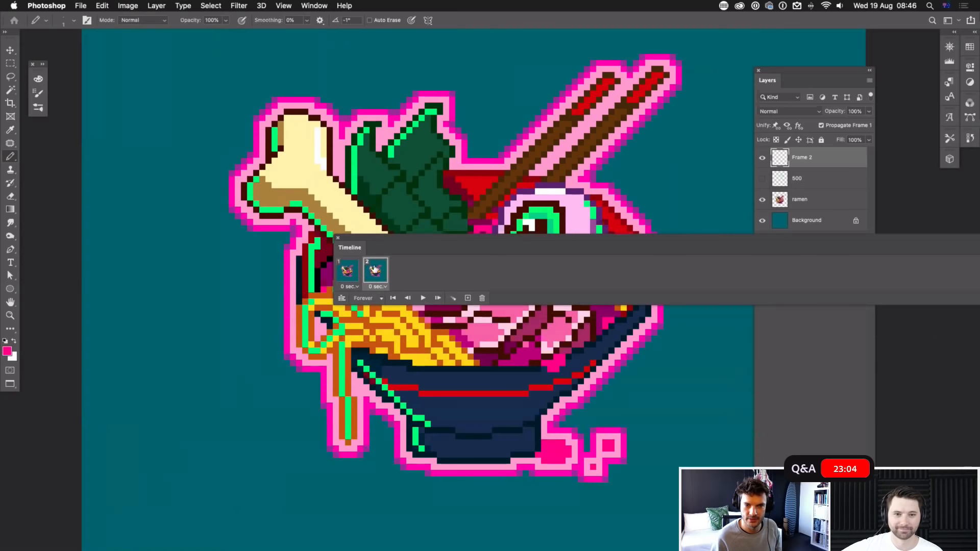
{"action": "left_click_drag", "start_coordinate": [462, 244], "coordinate": [319, 406]}
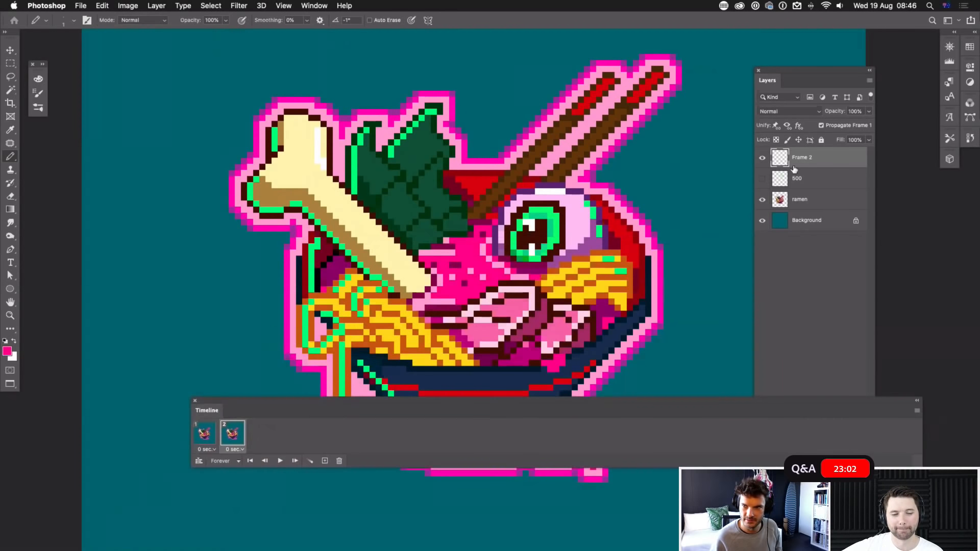
{"action": "left_click_drag", "start_coordinate": [547, 407], "coordinate": [530, 451]}
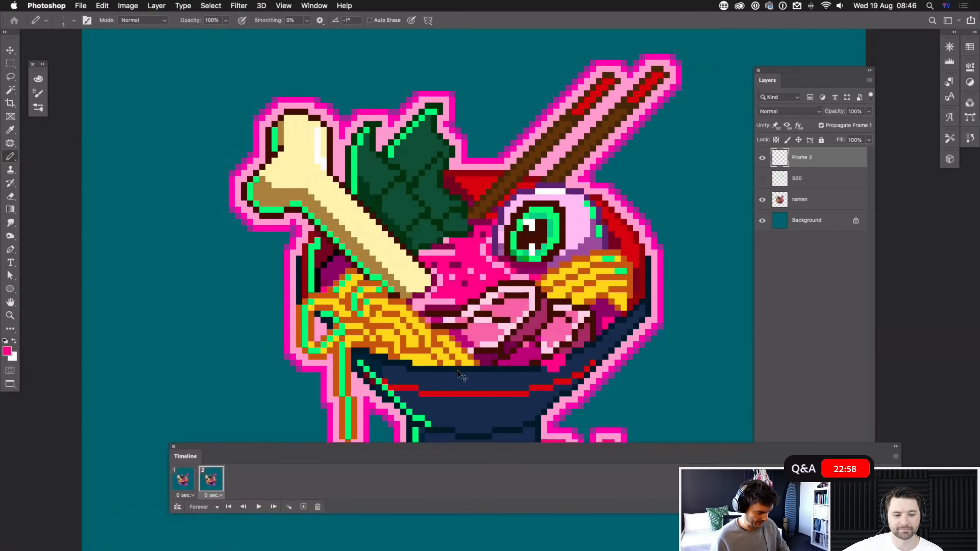
Step: Set the foreground colour to bright cyan, 00f5fe
{"action": "left_click", "coordinate": [7, 351]}
{"action": "left_click", "coordinate": [238, 233]}
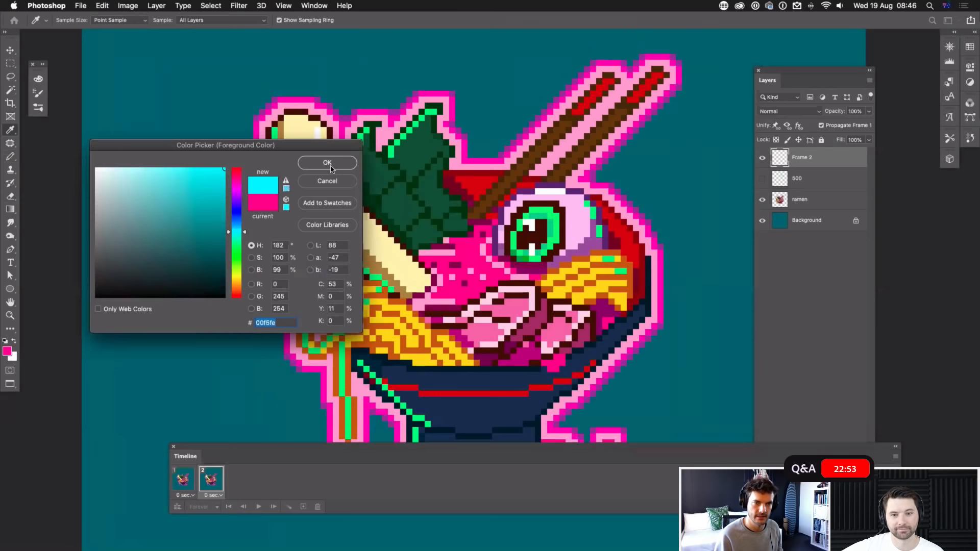
{"action": "left_click", "coordinate": [331, 164]}
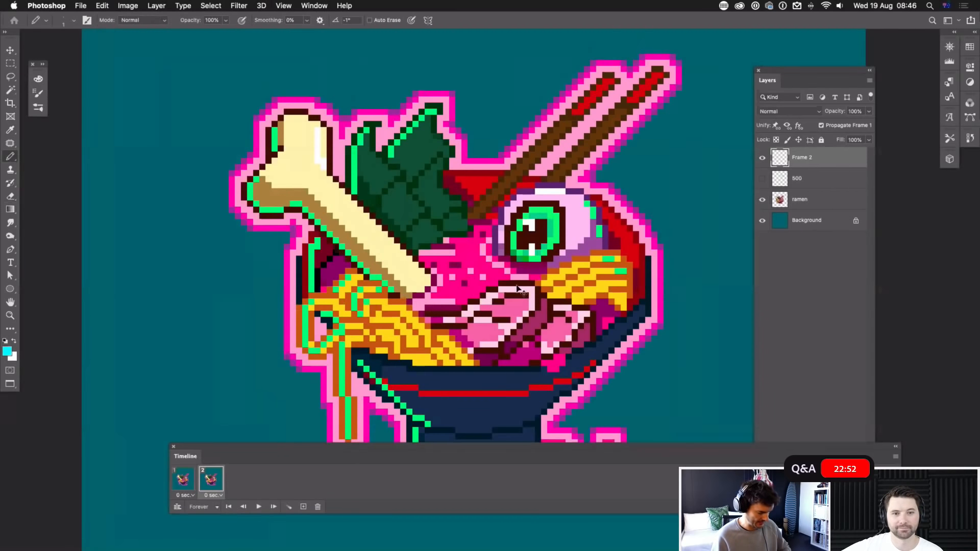
Step: Draw a horizontal cyan line four pixels long on the pink area between the bone and the eye in the second frame
{"action": "scroll", "coordinate": [517, 288], "scroll_direction": "up", "scroll_amount": 5}
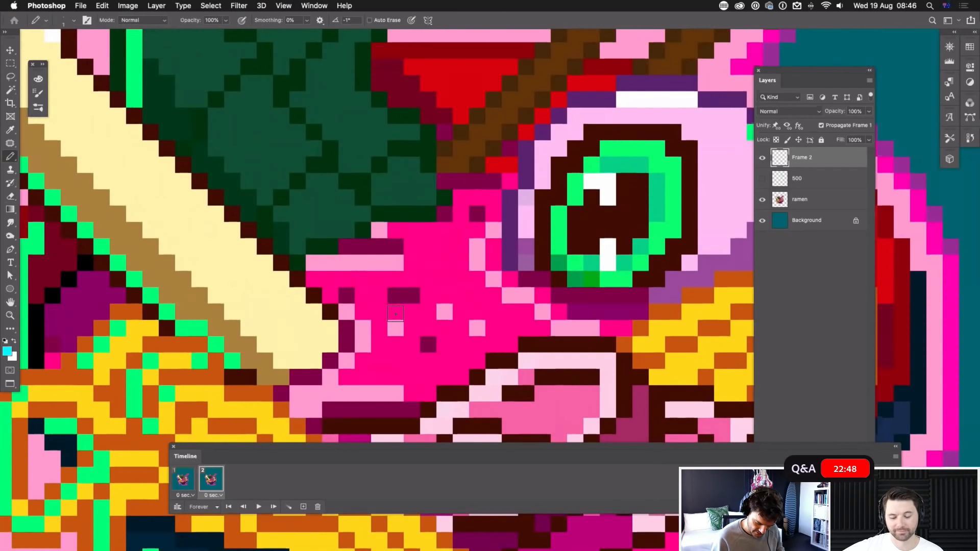
{"action": "left_click_drag", "start_coordinate": [394, 312], "coordinate": [429, 312]}
{"action": "left_click", "coordinate": [444, 312]}
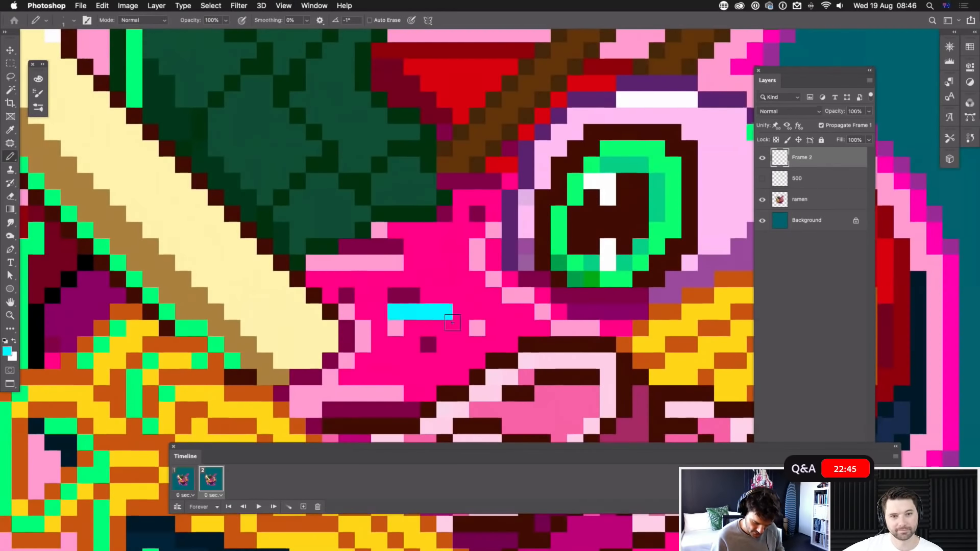
Step: Add a third frame and draw a four-pixel horizontal cyan line three pixel rows above the first one
{"action": "left_click", "coordinate": [303, 506]}
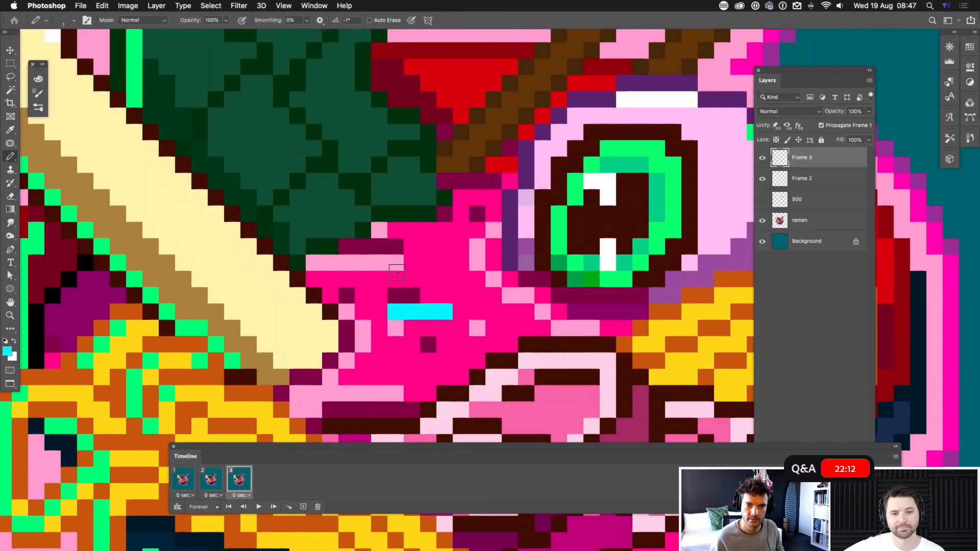
{"action": "left_click_drag", "start_coordinate": [396, 263], "coordinate": [441, 263]}
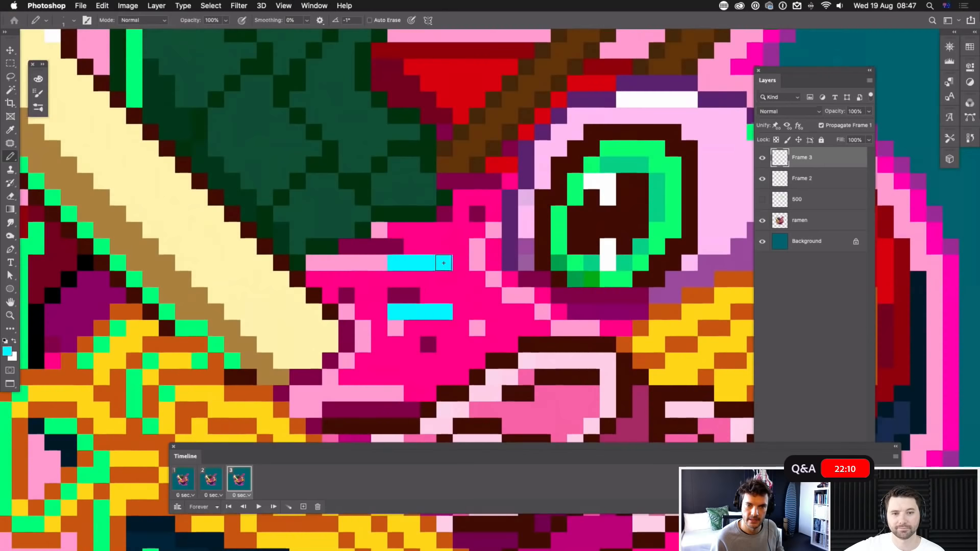
Step: Close the two cyan lines in the third frame into a rounded box by drawing a three-pixel vertical line on each side
{"action": "left_click", "coordinate": [461, 280]}
{"action": "left_click", "coordinate": [379, 279]}
{"action": "left_click_drag", "start_coordinate": [380, 297], "coordinate": [379, 312]}
{"action": "left_click_drag", "start_coordinate": [461, 296], "coordinate": [461, 312]}
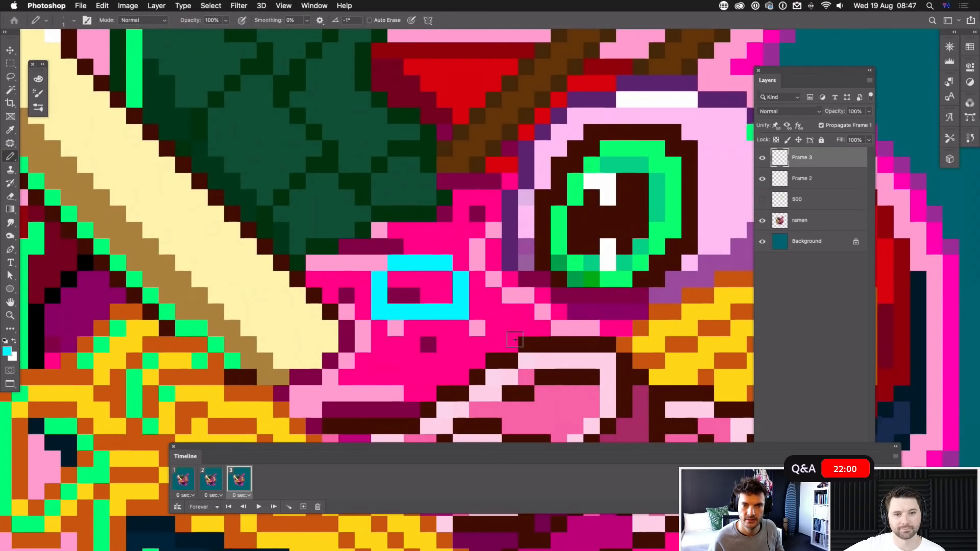
{"action": "key", "text": "super+z"}
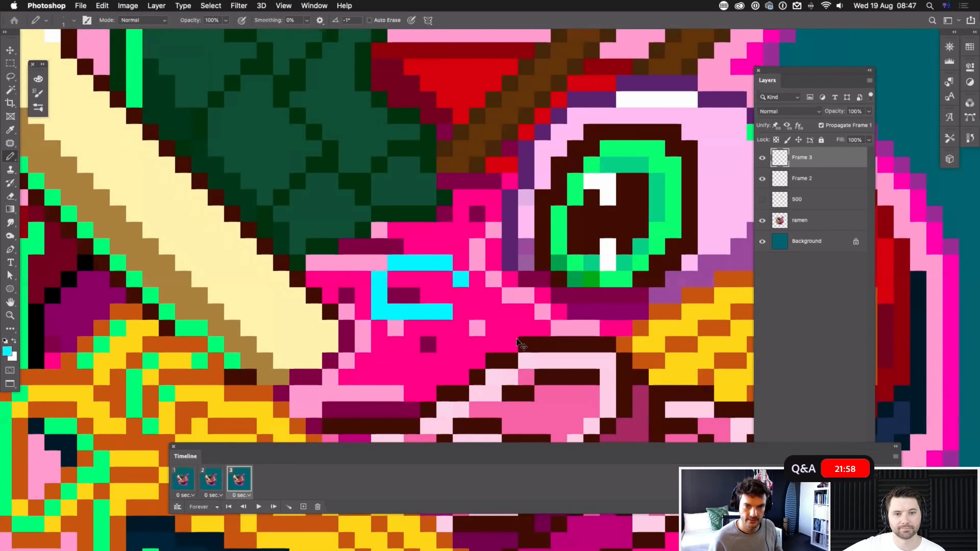
{"action": "key", "text": "super+z"}
{"action": "key", "text": "super+z"}
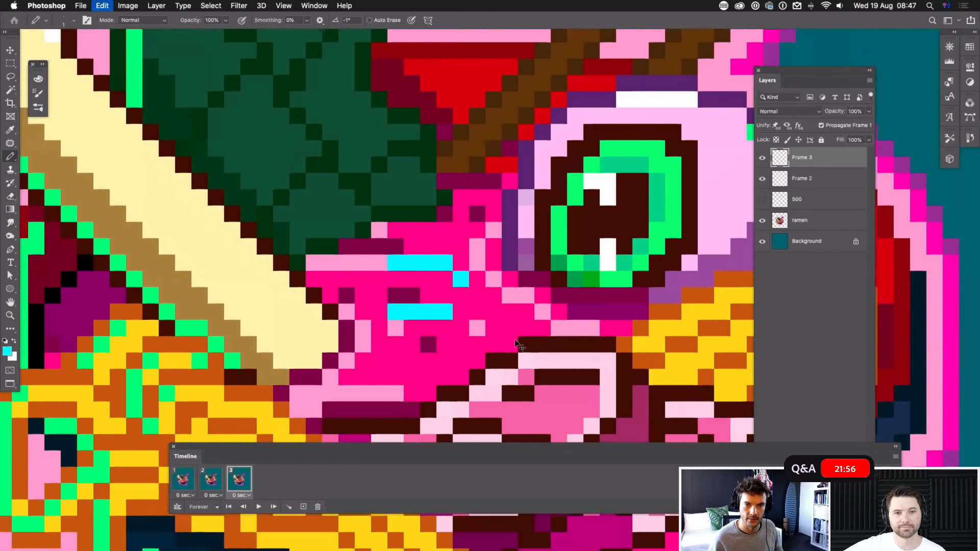
{"action": "left_click_drag", "start_coordinate": [461, 279], "coordinate": [460, 312]}
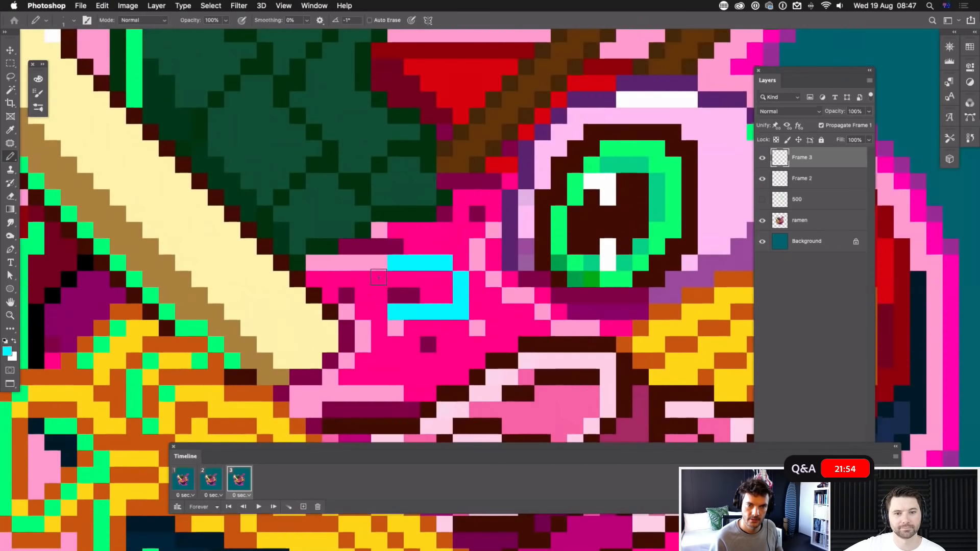
{"action": "left_click_drag", "start_coordinate": [378, 277], "coordinate": [378, 312]}
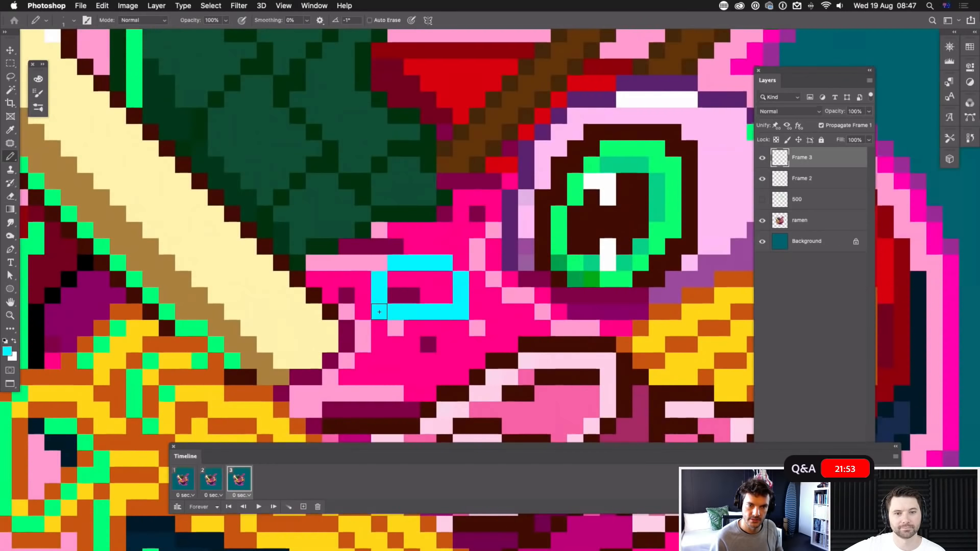
Step: Add a fourth frame and draw a rounded cyan outline, about six pixels wide and open at the bottom, directly above the box
{"action": "left_click", "coordinate": [304, 507]}
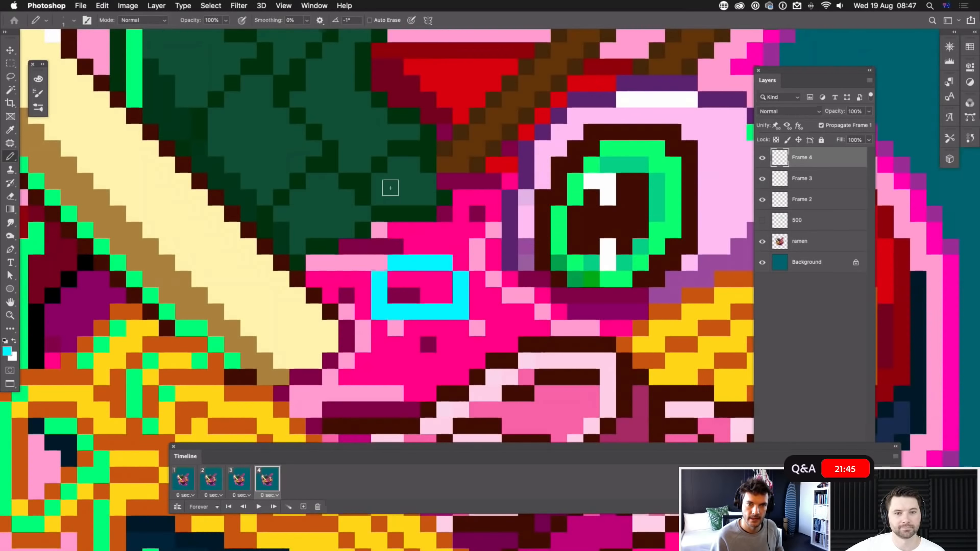
{"action": "left_click_drag", "start_coordinate": [391, 188], "coordinate": [445, 200]}
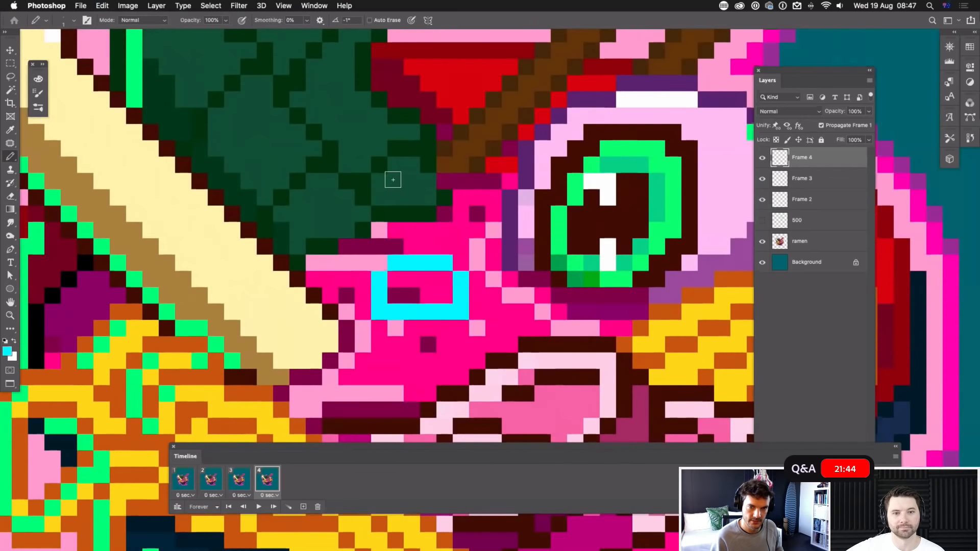
{"action": "mouse_move", "coordinate": [379, 182]}
{"action": "left_mouse_down"}
{"action": "mouse_move", "coordinate": [423, 180]}
{"action": "mouse_move", "coordinate": [444, 230]}
{"action": "left_mouse_up"}
{"action": "left_click_drag", "start_coordinate": [364, 197], "coordinate": [363, 245]}
{"action": "left_click", "coordinate": [443, 245]}
{"action": "left_click", "coordinate": [378, 262]}
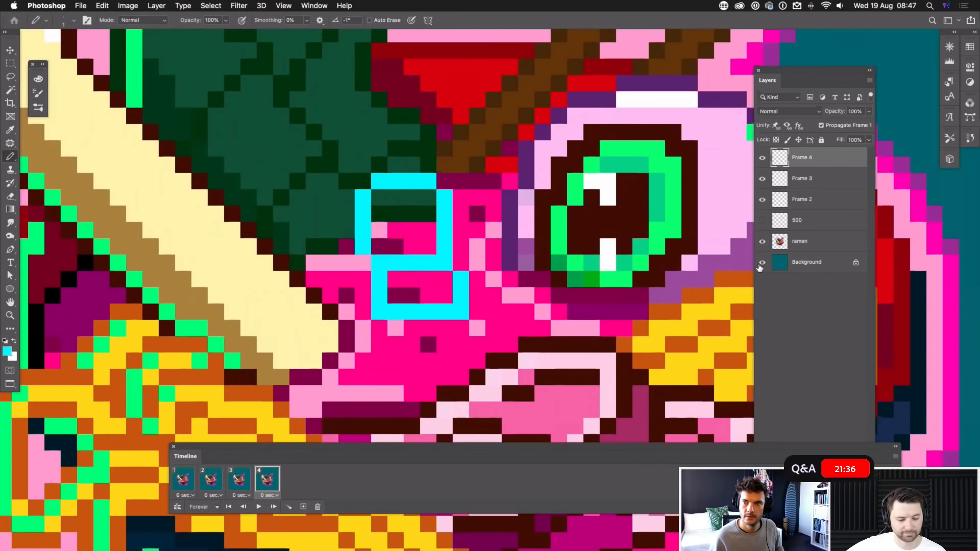
Step: Add a fifth frame and draw a closed rounded cyan box about six pixels wide above the others, over the seaweed's edge
{"action": "left_click", "coordinate": [304, 506]}
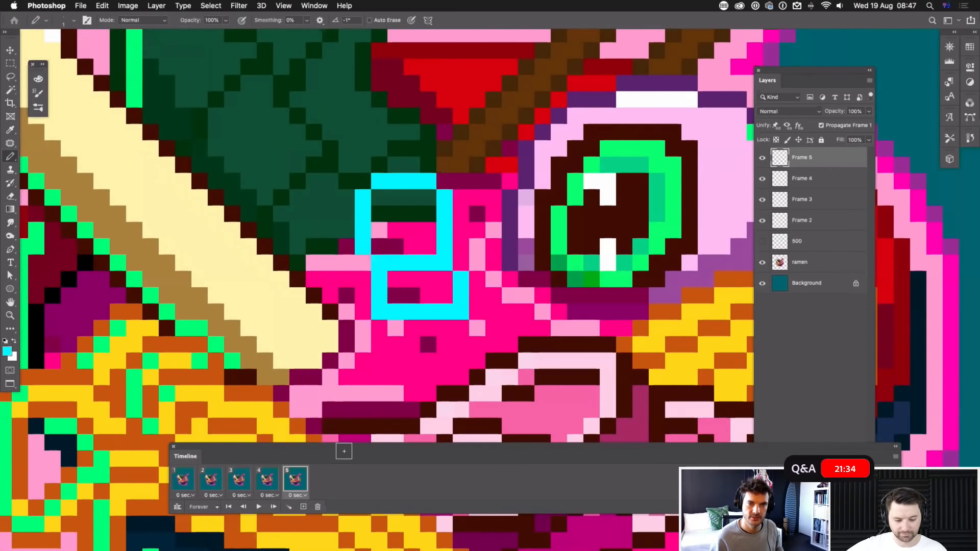
{"action": "scroll", "coordinate": [406, 195], "scroll_direction": "up", "scroll_amount": 5}
{"action": "scroll", "coordinate": [407, 196], "scroll_direction": "left", "scroll_amount": 3}
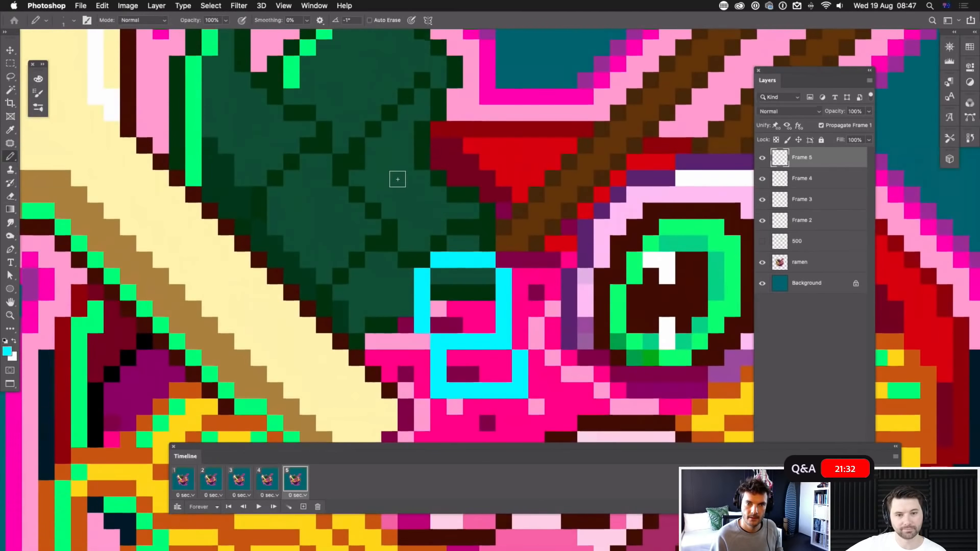
{"action": "mouse_move", "coordinate": [404, 163]}
{"action": "left_mouse_down"}
{"action": "mouse_move", "coordinate": [402, 203]}
{"action": "mouse_move", "coordinate": [418, 225]}
{"action": "mouse_move", "coordinate": [468, 225]}
{"action": "mouse_move", "coordinate": [488, 209]}
{"action": "mouse_move", "coordinate": [488, 153]}
{"action": "left_mouse_up"}
{"action": "left_click_drag", "start_coordinate": [423, 146], "coordinate": [472, 146]}
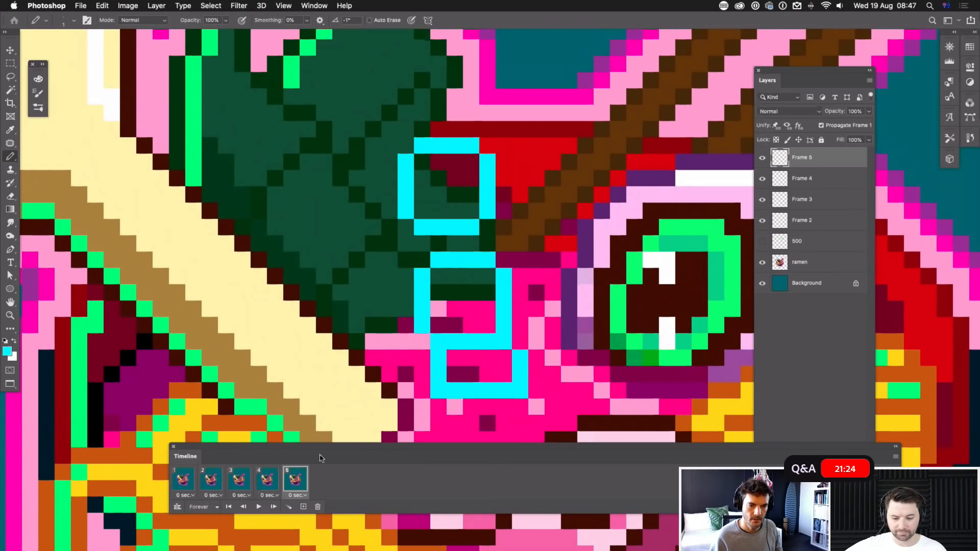
Step: Play the five-frame animation from the first frame with the upper part of the bowl in view, and stop it
{"action": "key", "text": "super+minus"}
{"action": "left_click_drag", "start_coordinate": [421, 447], "coordinate": [433, 431]}
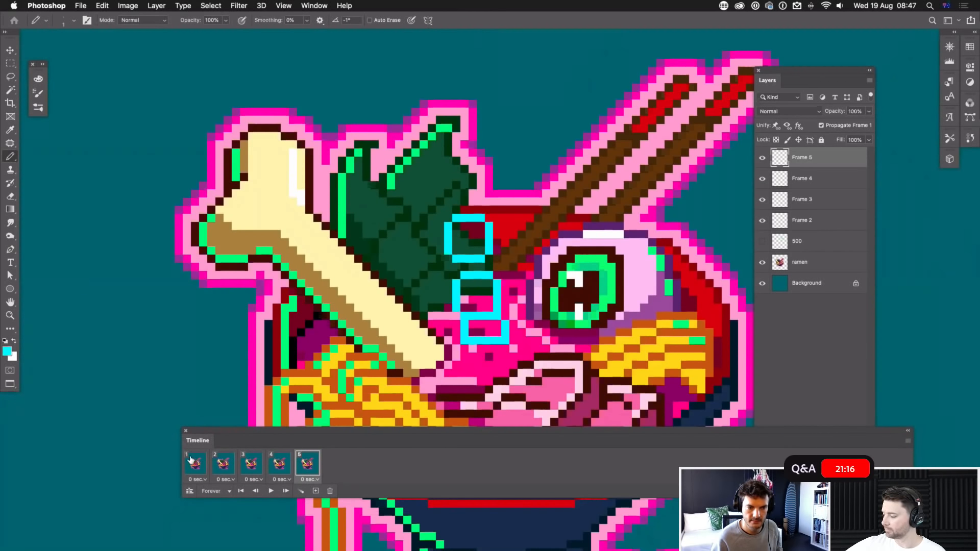
{"action": "left_click", "coordinate": [205, 480]}
{"action": "left_click", "coordinate": [234, 479]}
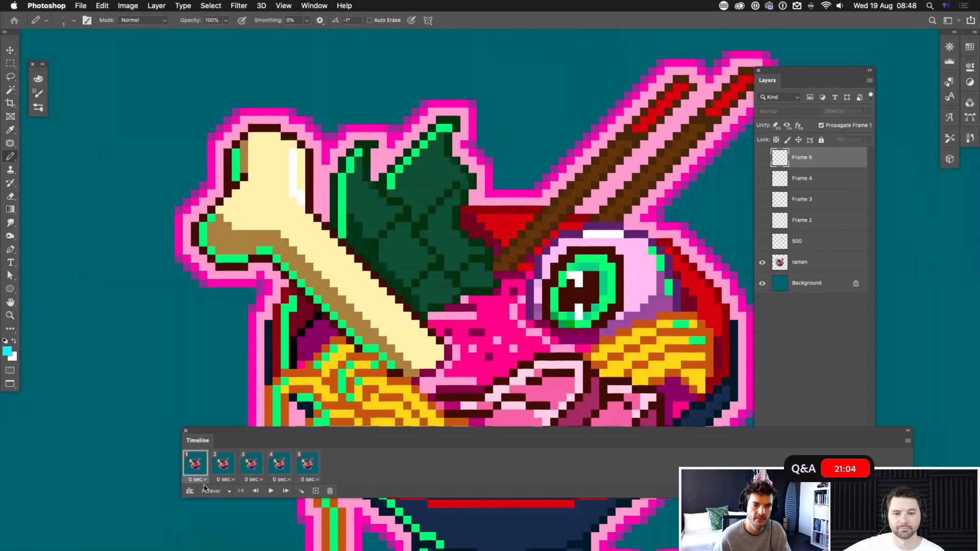
{"action": "left_click", "coordinate": [270, 491]}
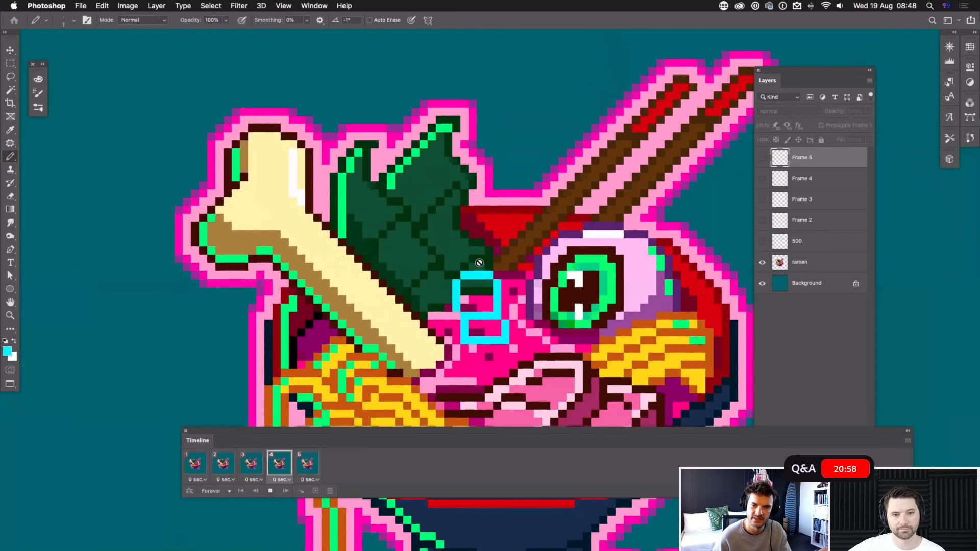
{"action": "key", "text": "space"}
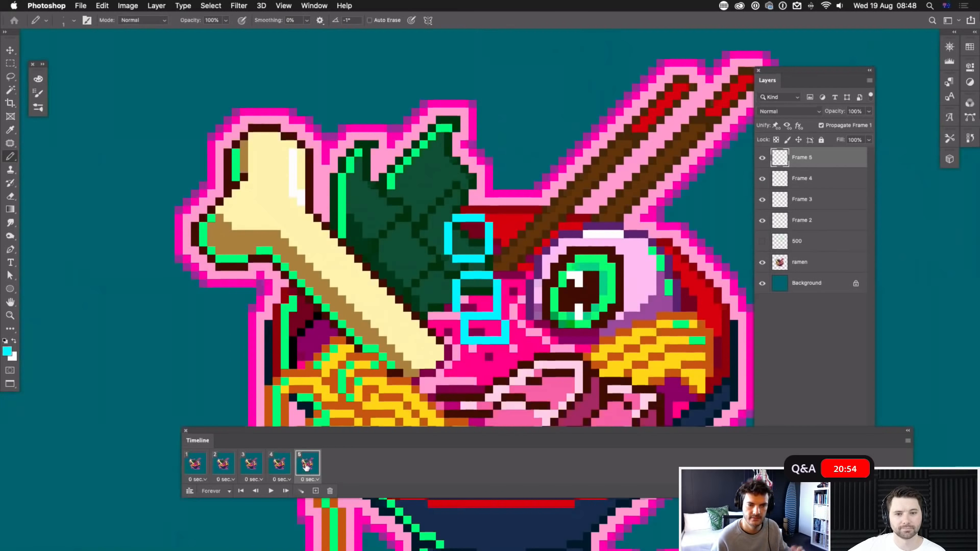
Step: Set the delay of frames 2 to 5 to 0.2 seconds and play the animation
{"action": "left_click", "coordinate": [218, 464], "text": "shift"}
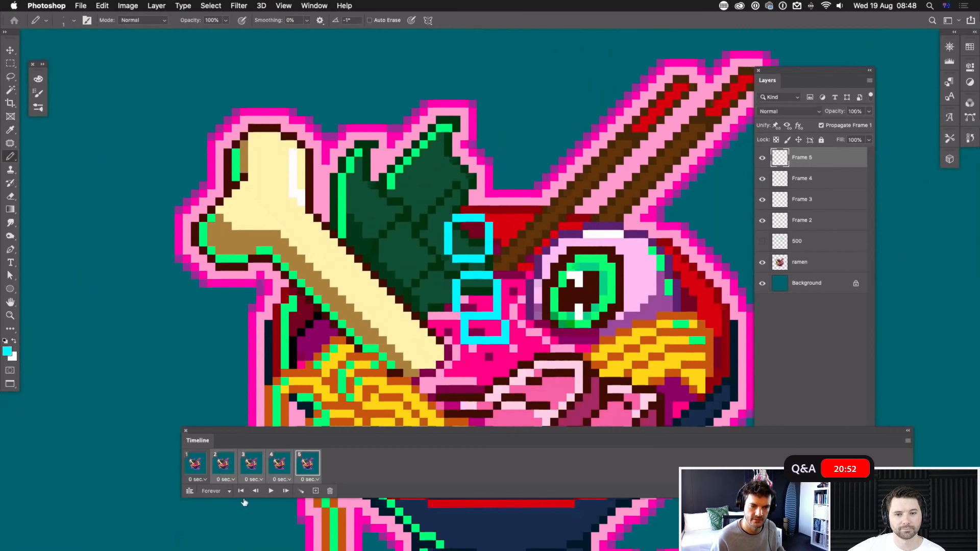
{"action": "left_click", "coordinate": [317, 480]}
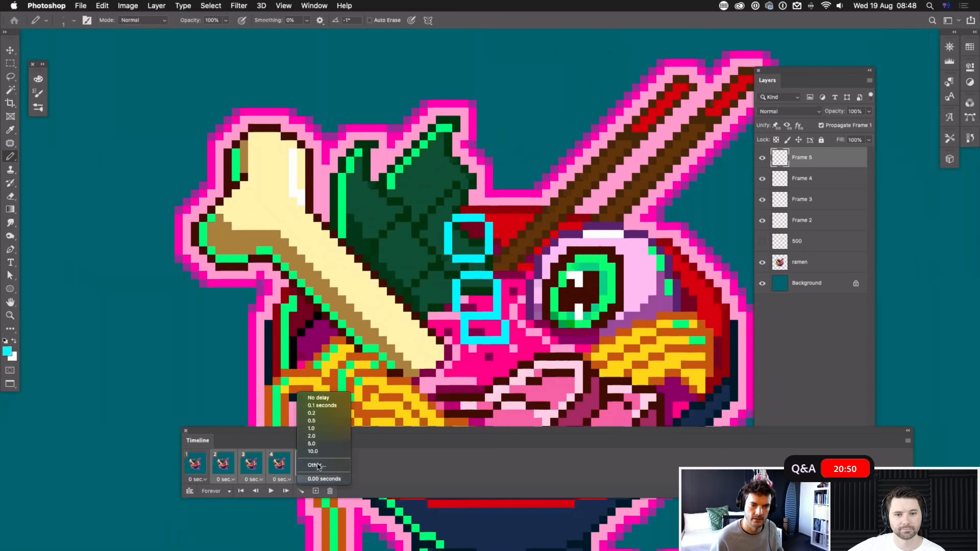
{"action": "left_click", "coordinate": [324, 414]}
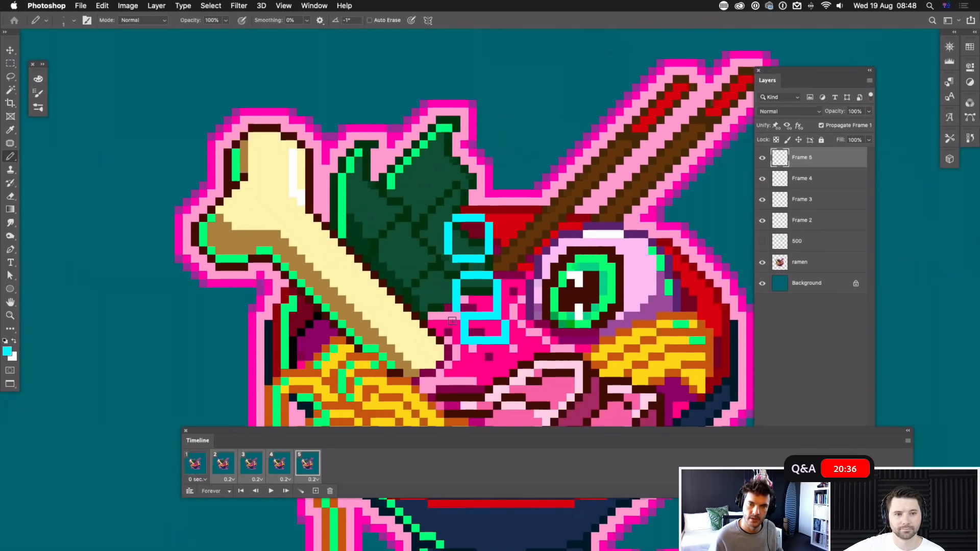
{"action": "key", "text": "super+minus"}
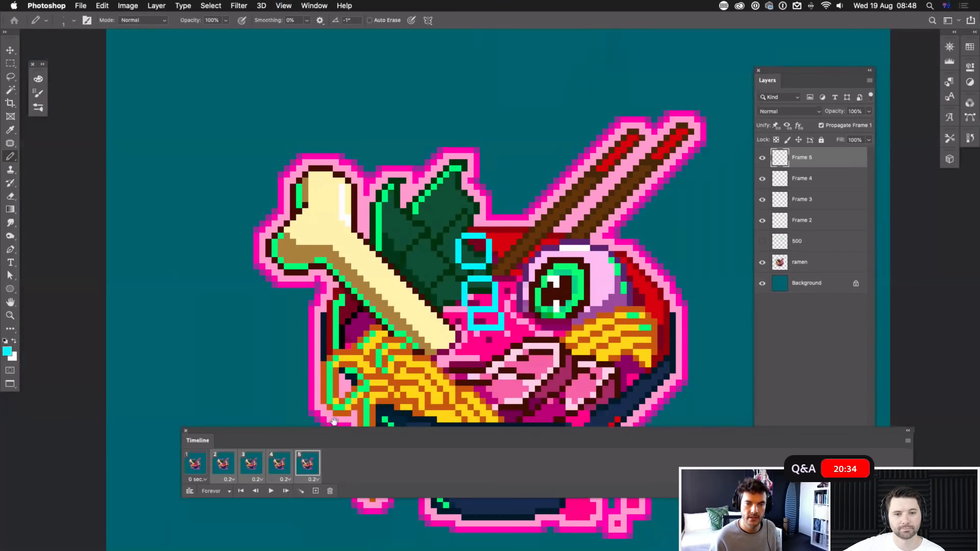
{"action": "key", "text": "space"}
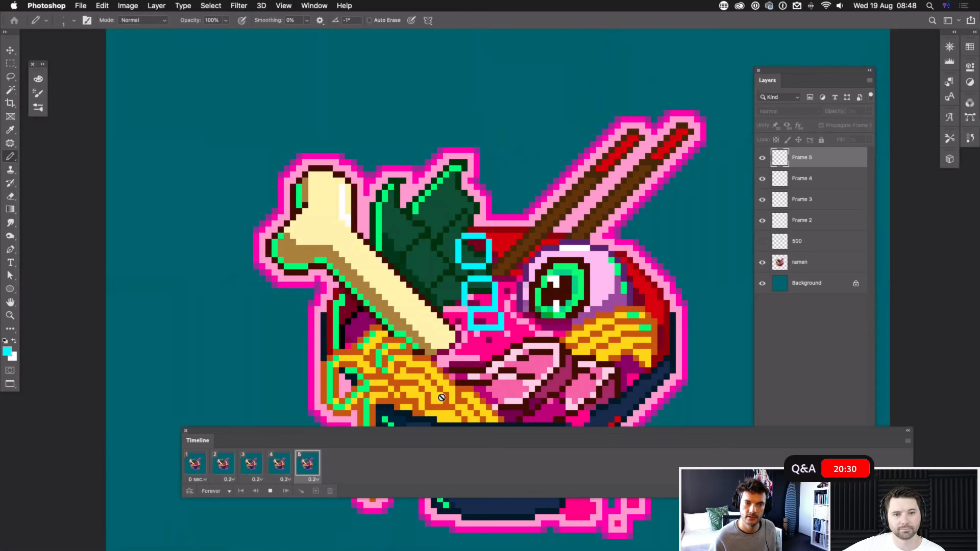
Step: Try the animation with looping set to Once, and play it again with looping set back to Forever
{"action": "left_click", "coordinate": [228, 492]}
{"action": "left_click", "coordinate": [225, 474]}
{"action": "key", "text": "space"}
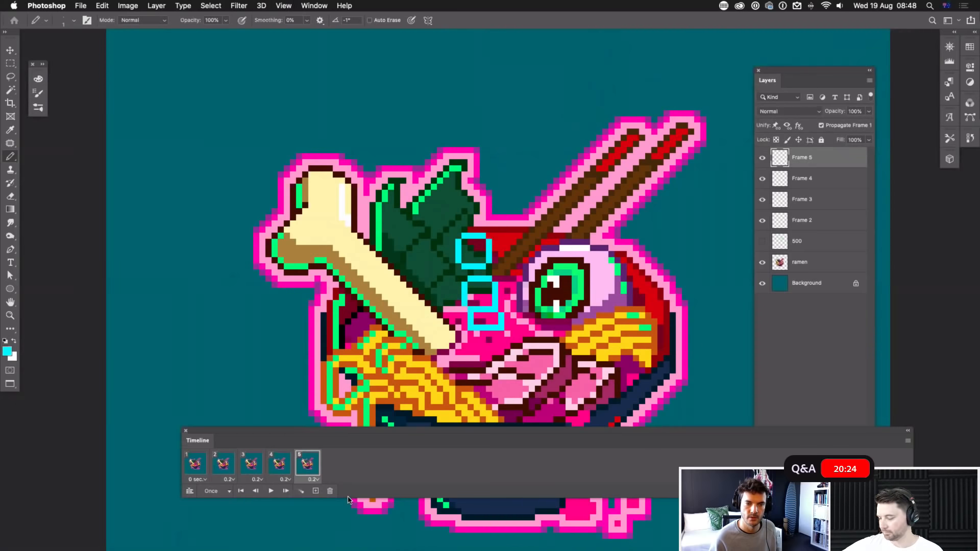
{"action": "left_click", "coordinate": [224, 492]}
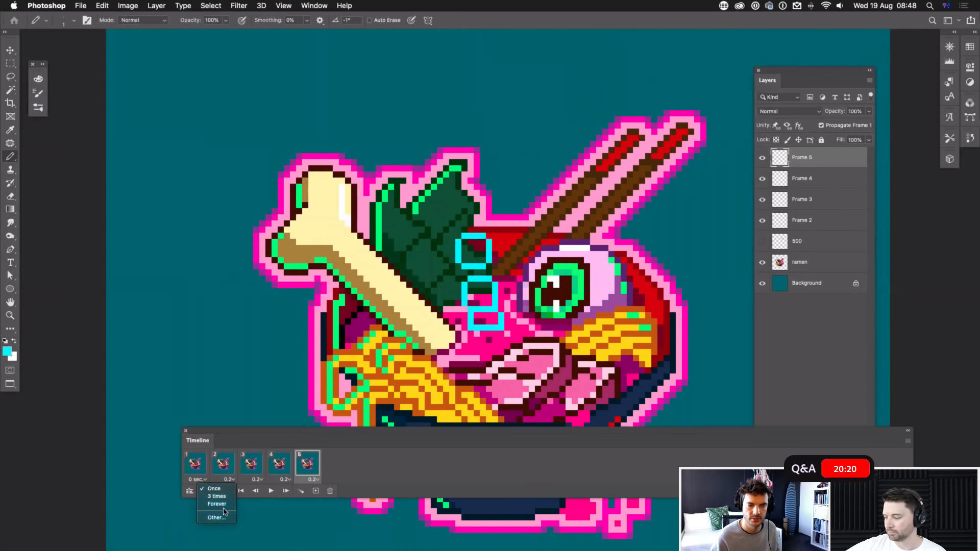
{"action": "left_click", "coordinate": [224, 504]}
{"action": "key", "text": "space"}
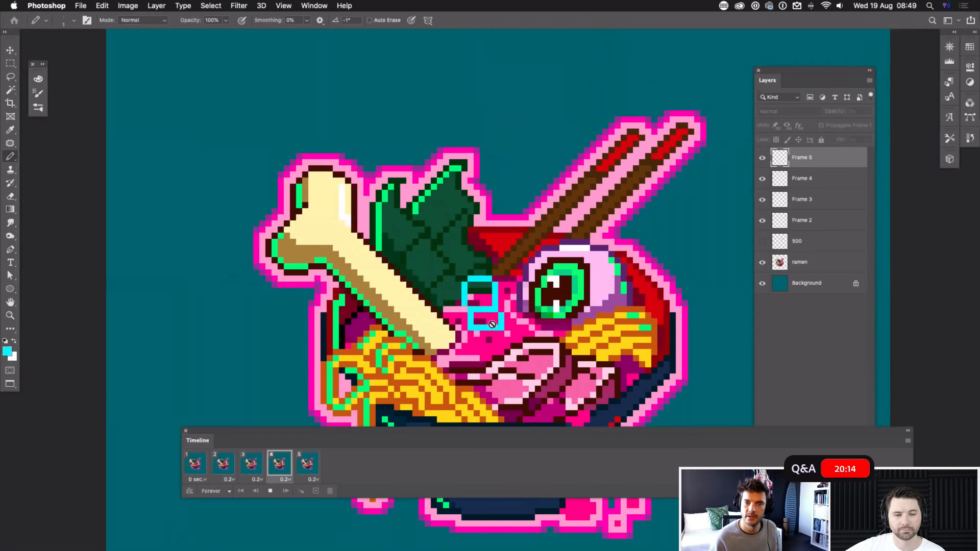
{"action": "key", "text": "space"}
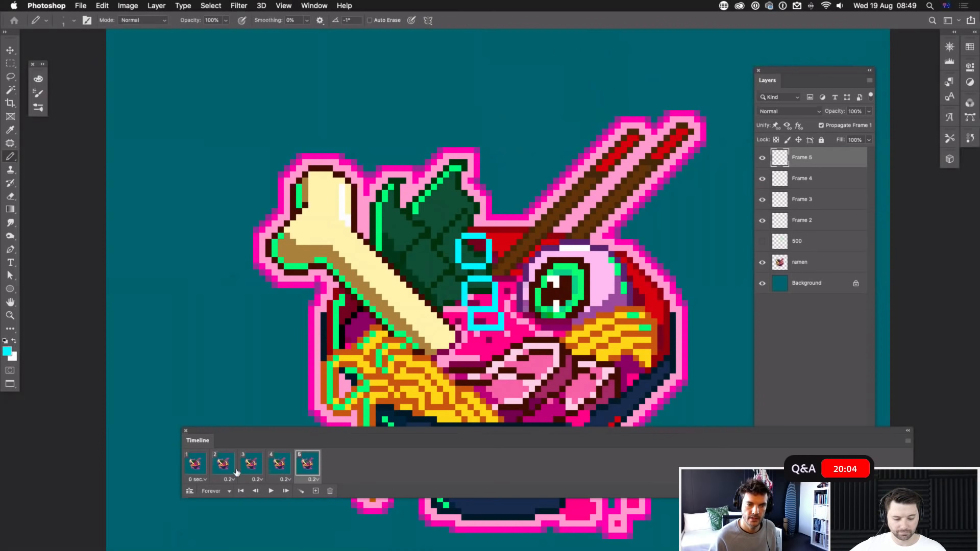
Step: Delete frames 2 to 5 and the four layers named Frame 2 to Frame 5, and add a new empty second frame
{"action": "left_click", "coordinate": [330, 490]}
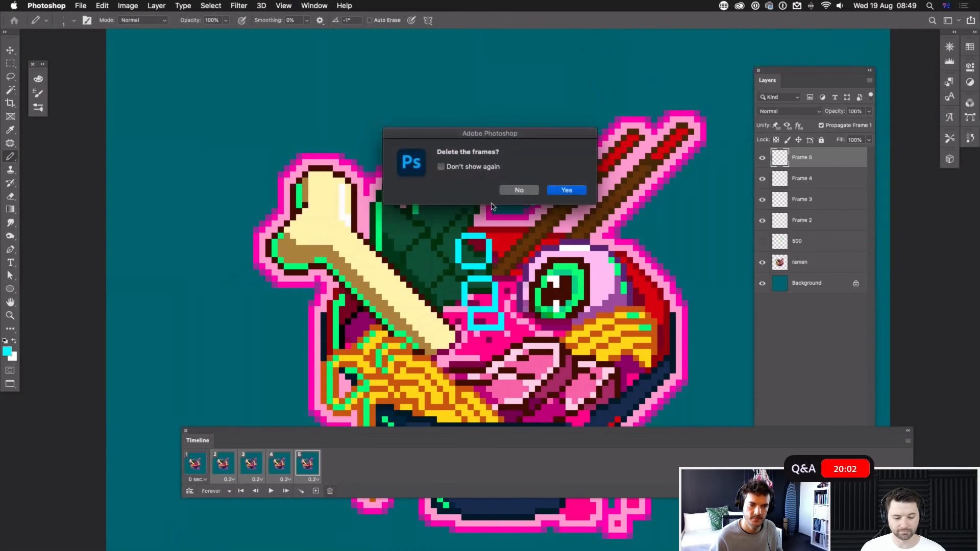
{"action": "left_click", "coordinate": [565, 191]}
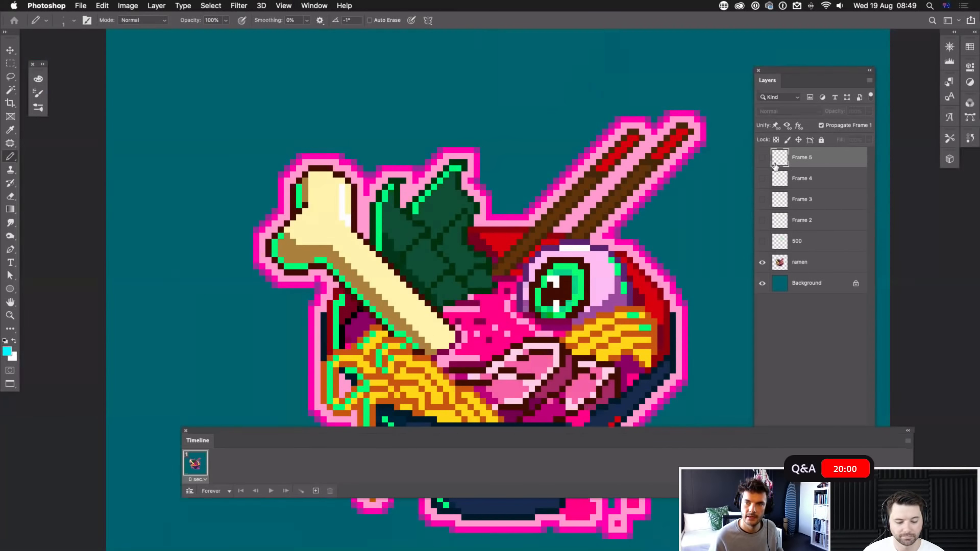
{"action": "left_click", "coordinate": [821, 226], "text": "shift"}
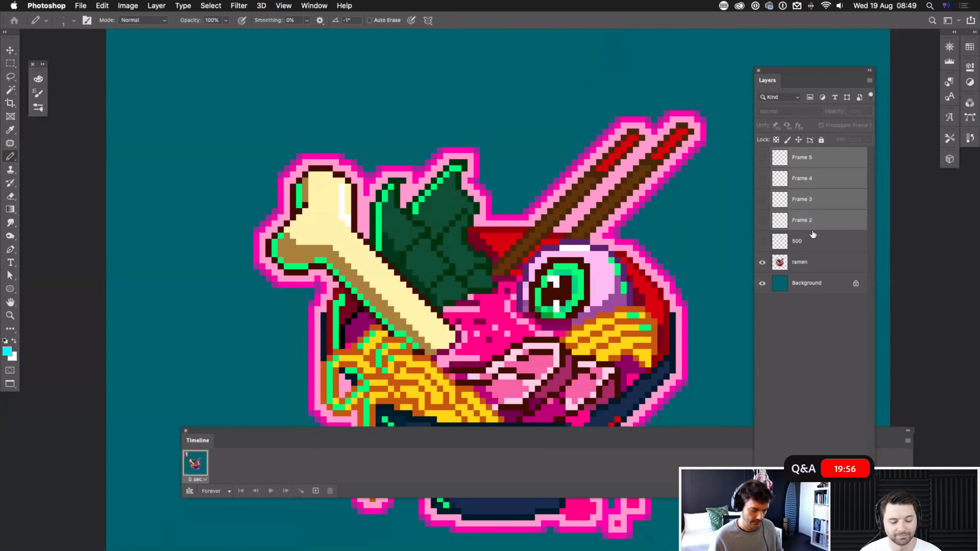
{"action": "key", "text": "Delete"}
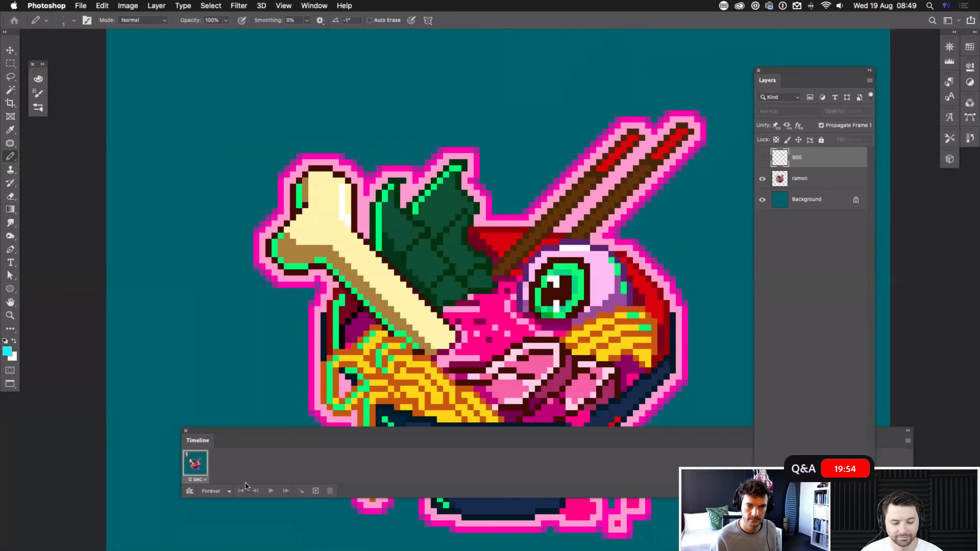
{"action": "left_click", "coordinate": [315, 491]}
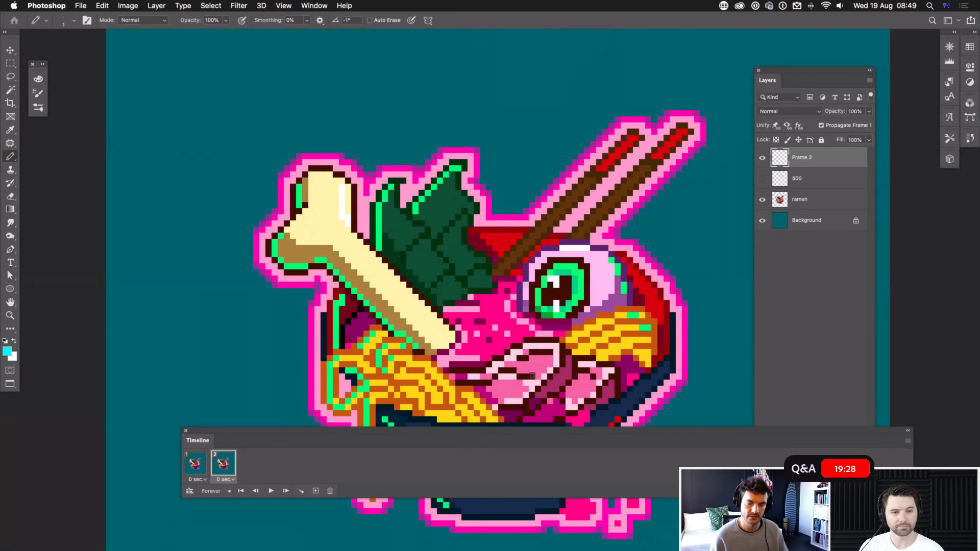
Step: Leave full-screen view, duplicate the ramen document under the name XXXXXXX, and enlarge the copy to 400%
{"action": "key", "text": "super+minus"}
{"action": "key", "text": "super+minus"}
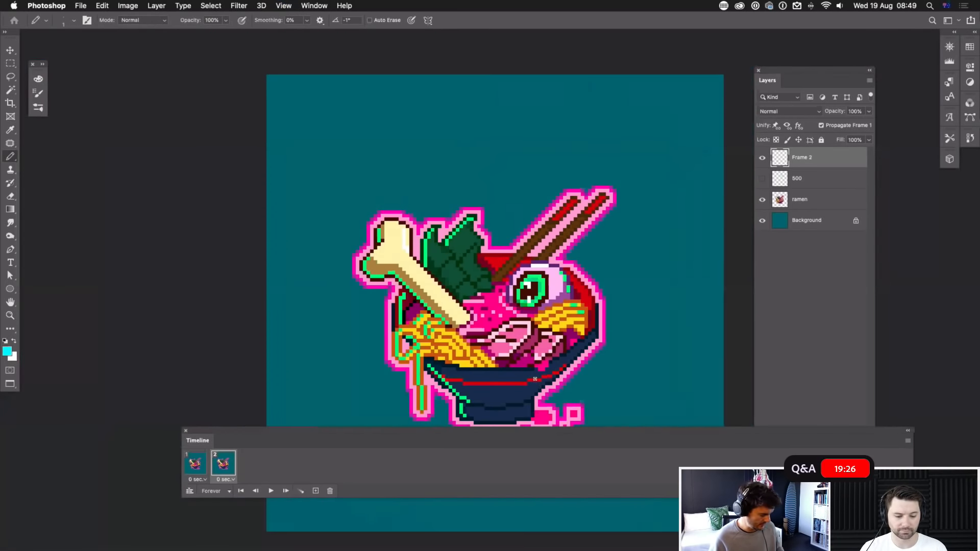
{"action": "key", "text": "f"}
{"action": "key", "text": "f"}
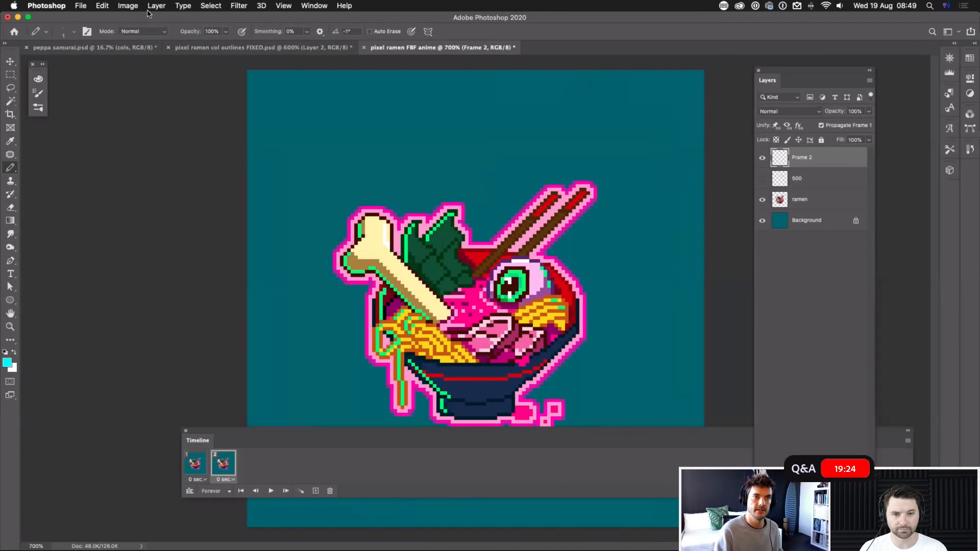
{"action": "left_click", "coordinate": [128, 5]}
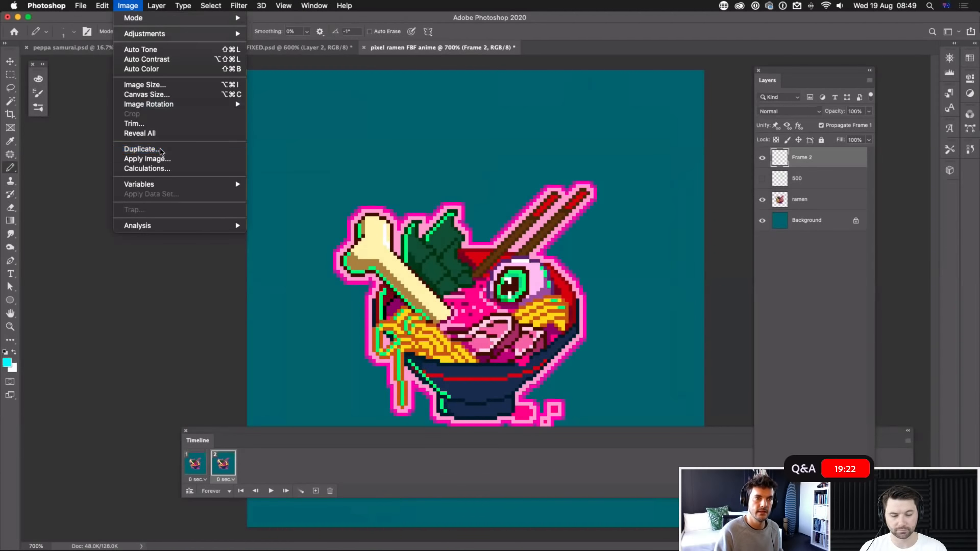
{"action": "left_click", "coordinate": [142, 149]}
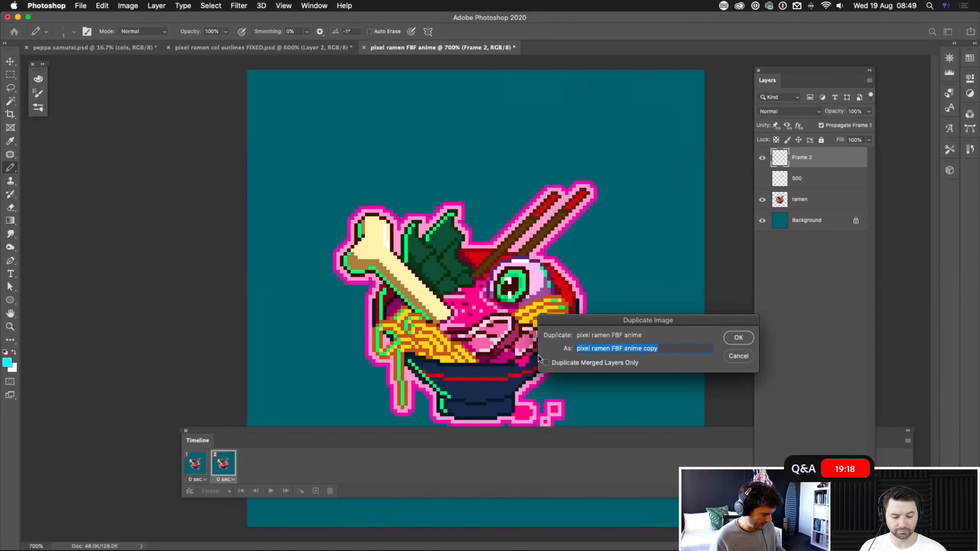
{"action": "type", "text": "XXXXXXX"}
{"action": "left_click", "coordinate": [736, 339]}
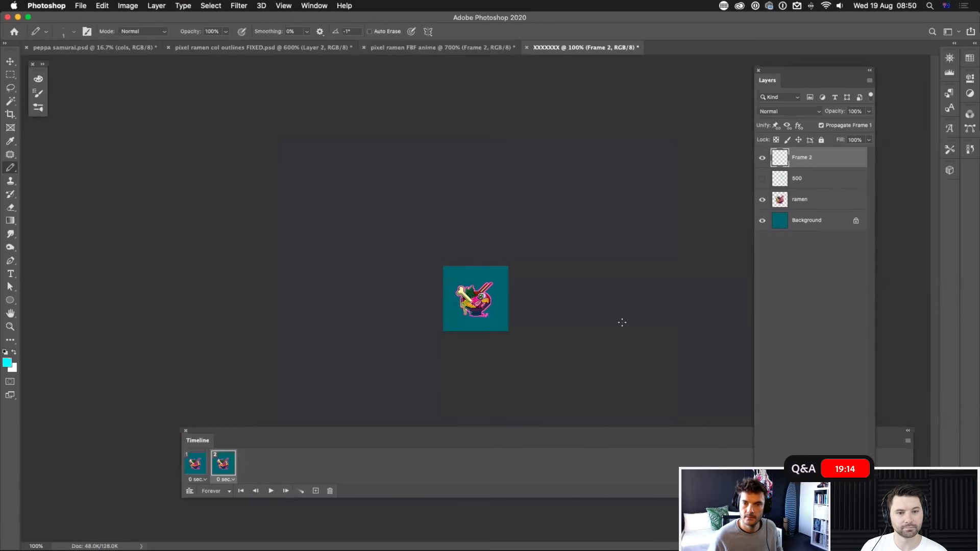
{"action": "key", "text": "super+plus"}
{"action": "key", "text": "super+plus"}
{"action": "key", "text": "super+plus"}
{"action": "key", "text": "super+plus"}
{"action": "key", "text": "super+plus"}
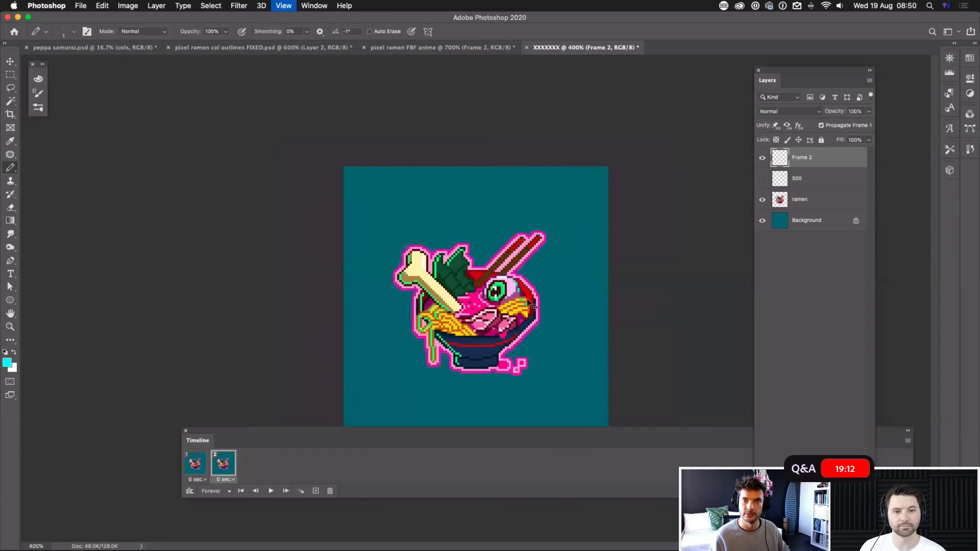
Step: Delete the Frame 2 layer and the second animation frame from the duplicate document
{"action": "key", "text": "super+plus"}
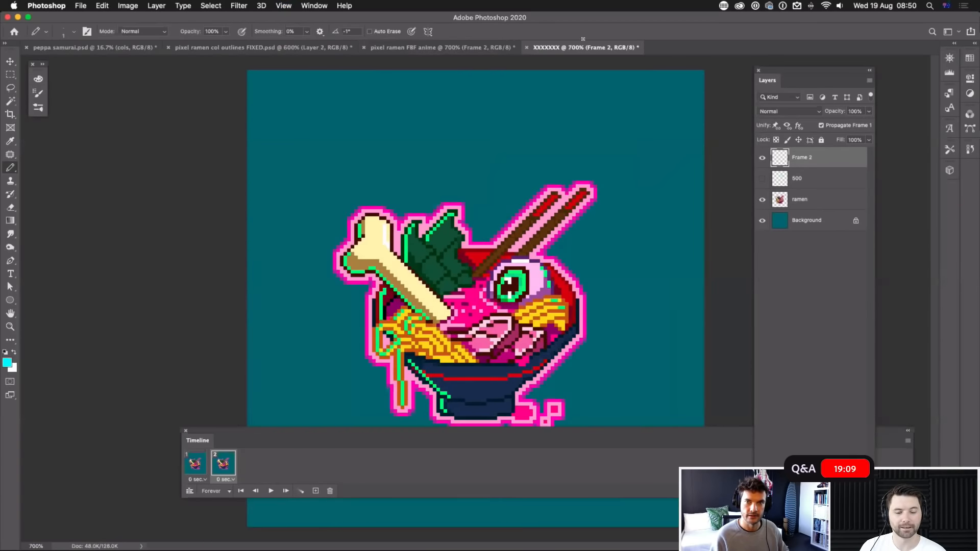
{"action": "key", "text": "super+plus"}
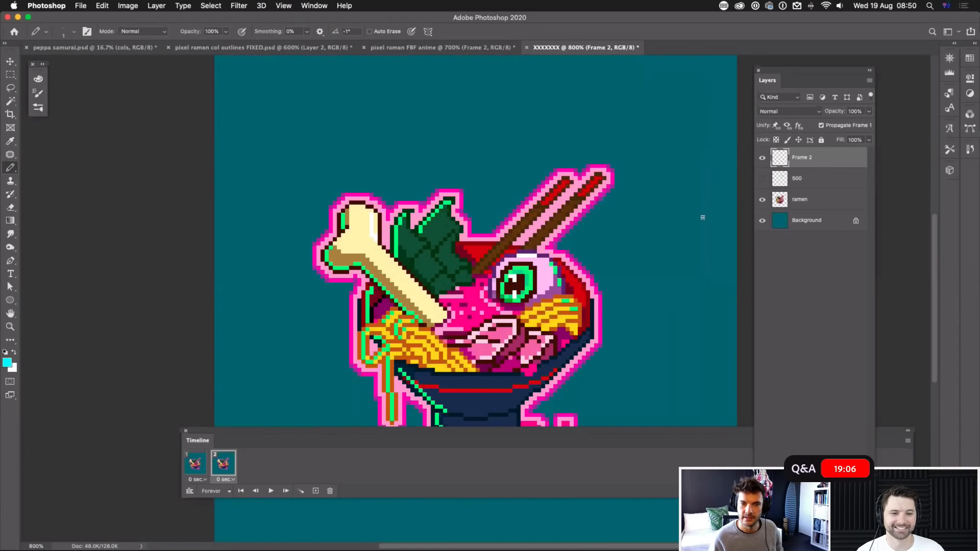
{"action": "key", "text": "Delete"}
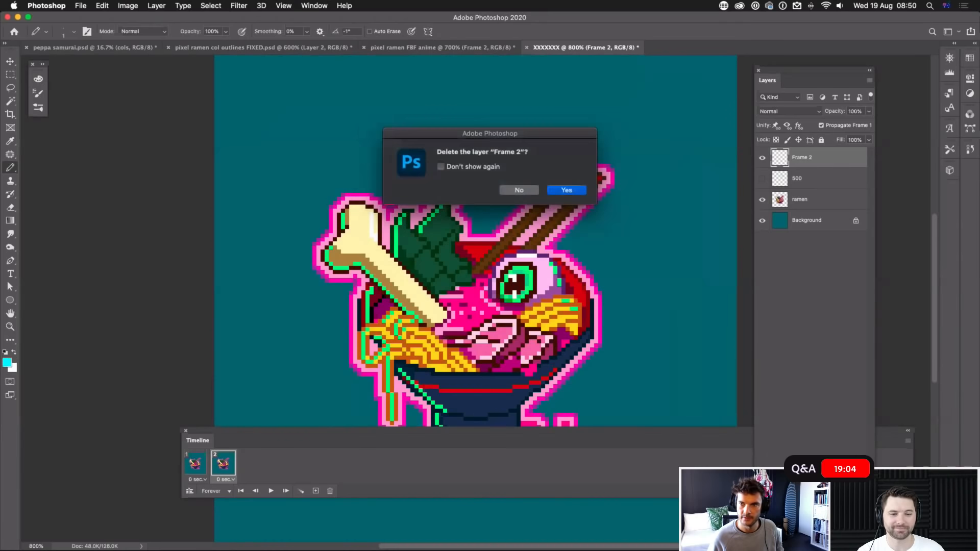
{"action": "left_click", "coordinate": [567, 191]}
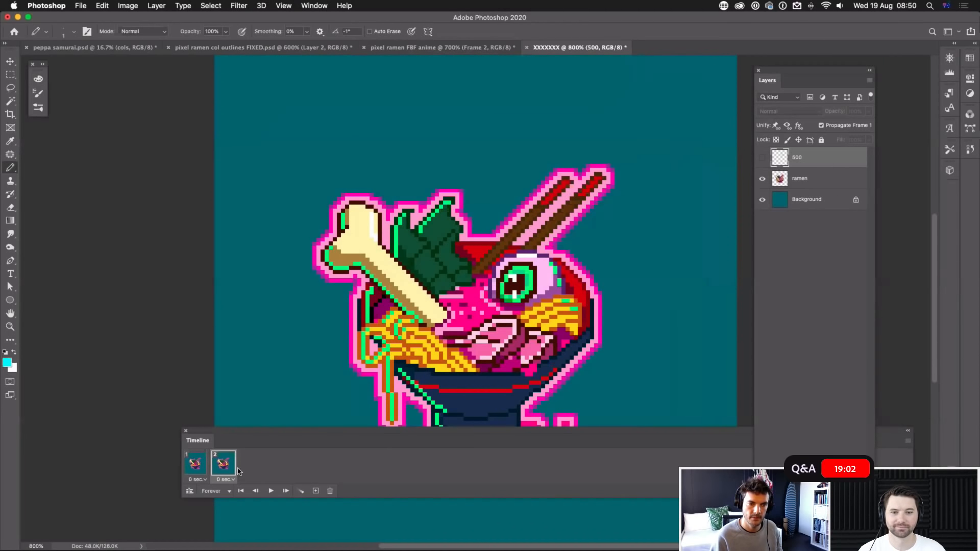
{"action": "left_click", "coordinate": [330, 491]}
{"action": "left_click", "coordinate": [553, 195]}
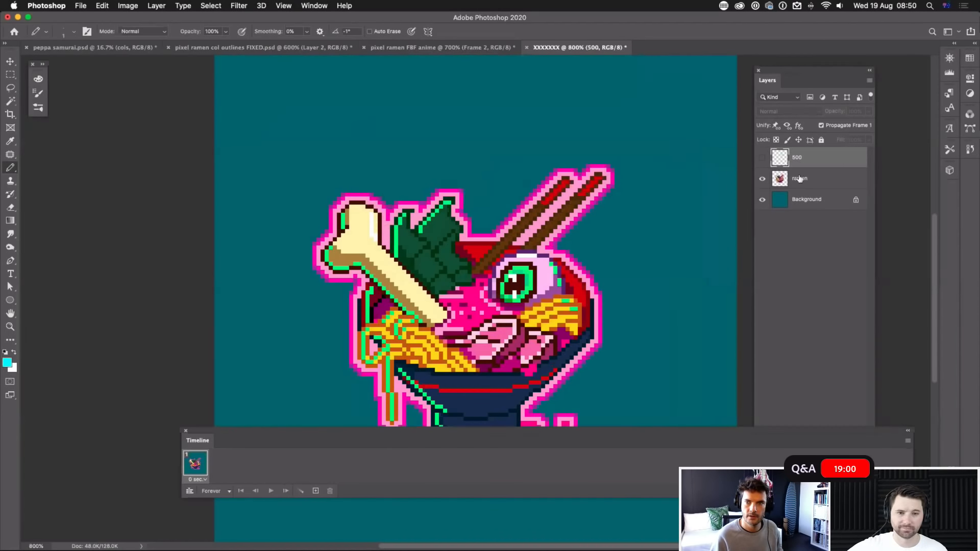
{"action": "left_click", "coordinate": [836, 397]}
Step: Draw five small cyan shapes in a rising column beside the ramen bowl, each on its own new layer
{"action": "key", "text": "alt+shift+super+n"}
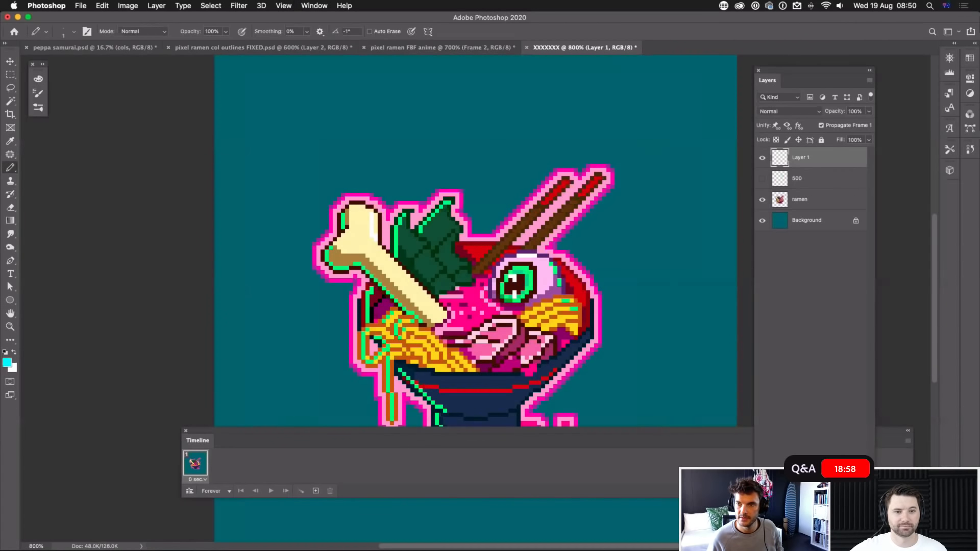
{"action": "left_click_drag", "start_coordinate": [653, 325], "coordinate": [665, 313]}
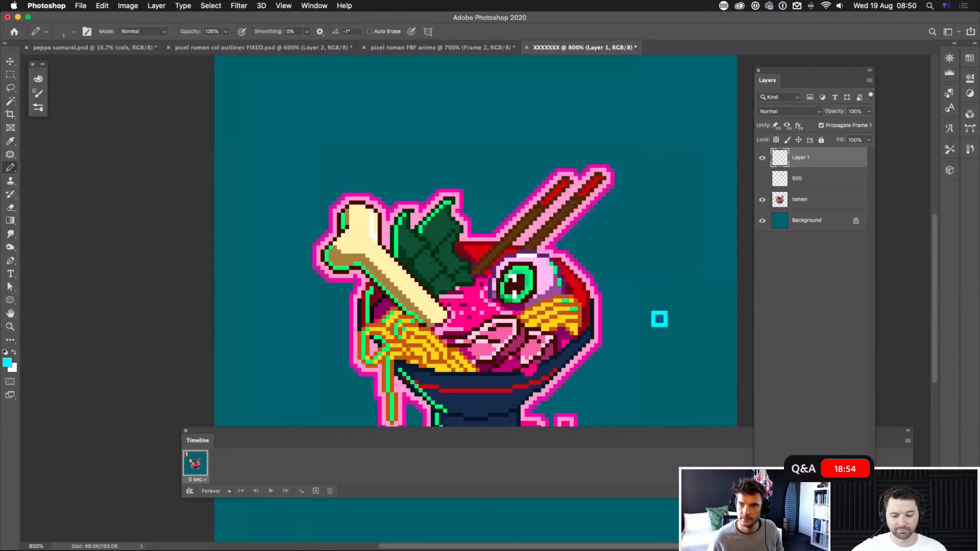
{"action": "key", "text": "alt+shift+super+n"}
{"action": "left_click_drag", "start_coordinate": [653, 287], "coordinate": [668, 277]}
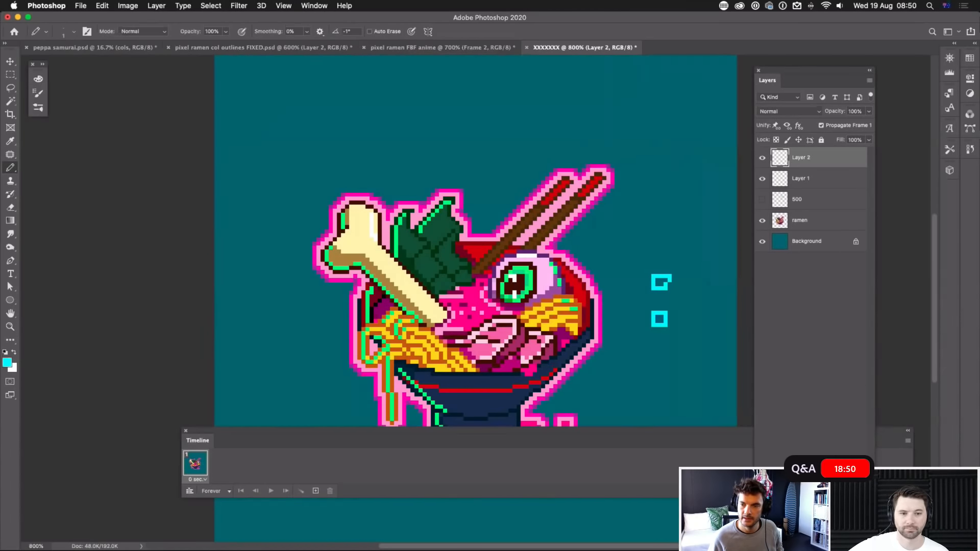
{"action": "key", "text": "alt+shift+super+n"}
{"action": "mouse_move", "coordinate": [655, 248]}
{"action": "left_mouse_down"}
{"action": "mouse_move", "coordinate": [667, 251]}
{"action": "mouse_move", "coordinate": [656, 232]}
{"action": "left_mouse_up"}
{"action": "key", "text": "alt+shift+super+n"}
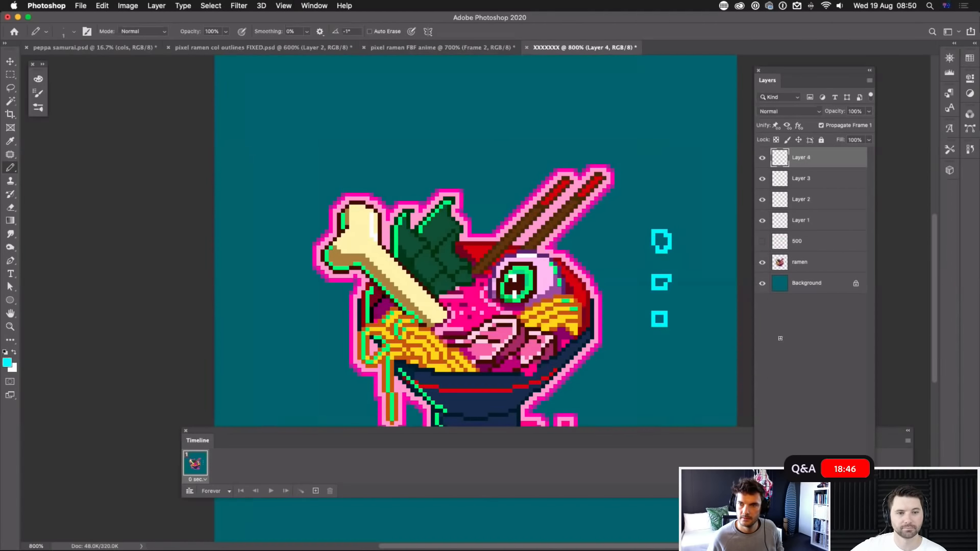
{"action": "mouse_move", "coordinate": [653, 198]}
{"action": "left_mouse_down"}
{"action": "mouse_move", "coordinate": [665, 211]}
{"action": "mouse_move", "coordinate": [651, 196]}
{"action": "left_mouse_up"}
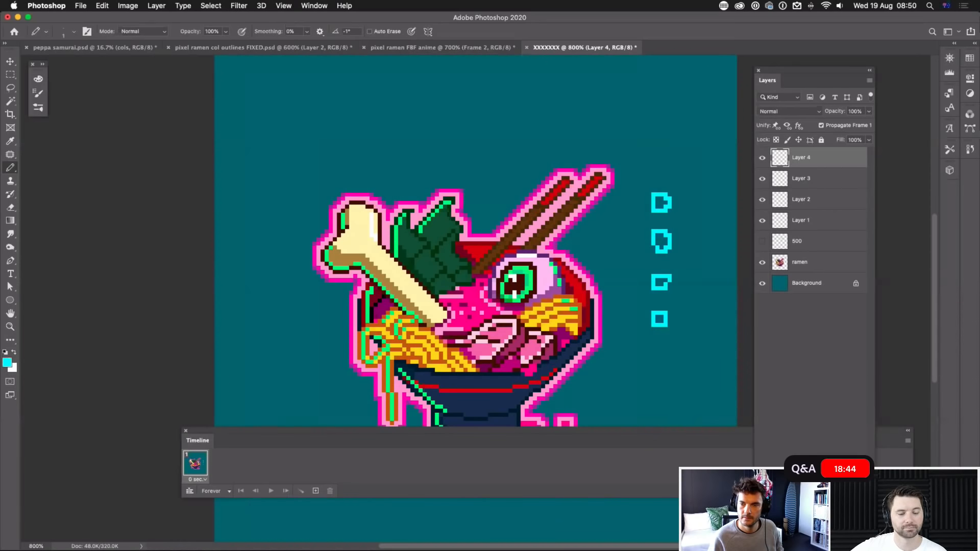
{"action": "key", "text": "alt+shift+super+n"}
{"action": "mouse_move", "coordinate": [654, 151]}
{"action": "left_mouse_down"}
{"action": "mouse_move", "coordinate": [654, 170]}
{"action": "mouse_move", "coordinate": [662, 150]}
{"action": "mouse_move", "coordinate": [649, 150]}
{"action": "left_mouse_up"}
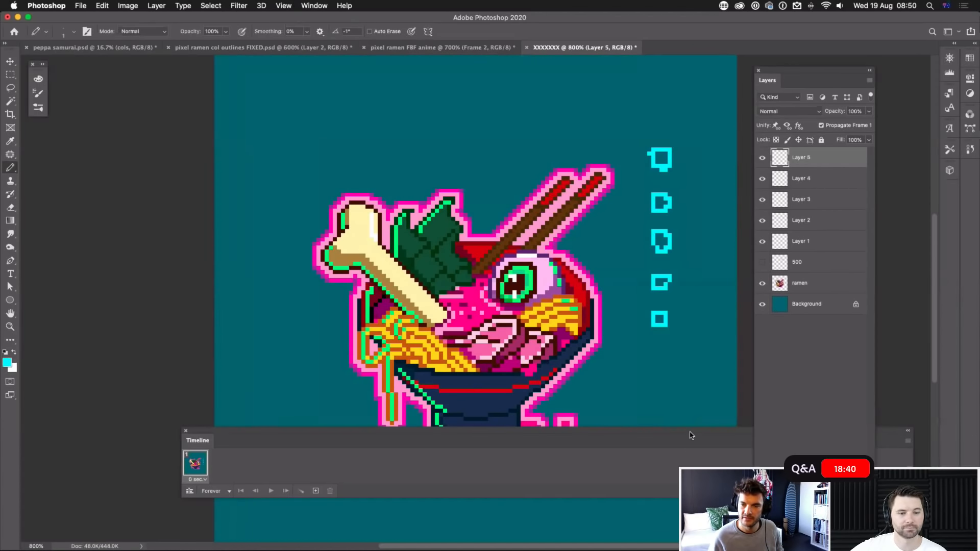
{"action": "left_click_drag", "start_coordinate": [691, 434], "coordinate": [663, 430]}
{"action": "left_click", "coordinate": [878, 439]}
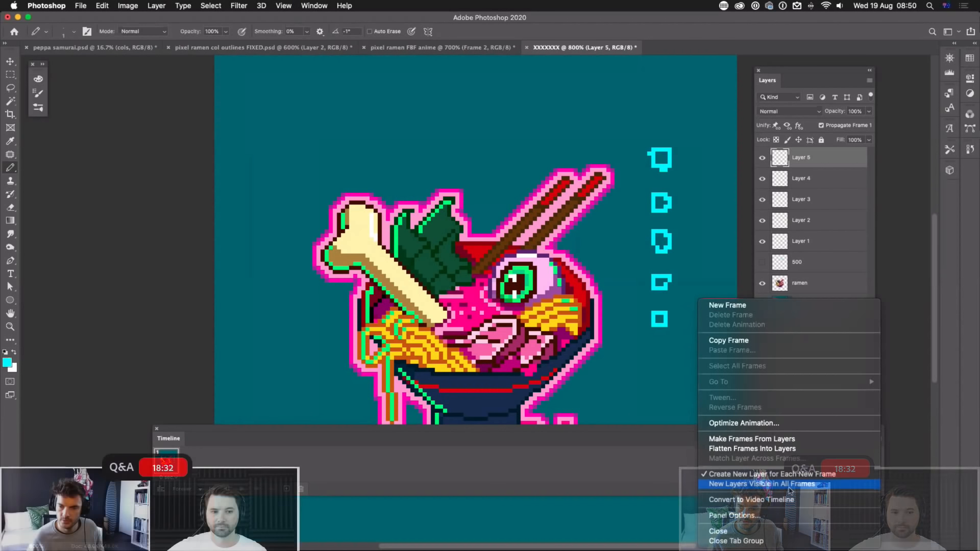
{"action": "left_click", "coordinate": [624, 427]}
{"action": "left_click_drag", "start_coordinate": [613, 434], "coordinate": [661, 430]}
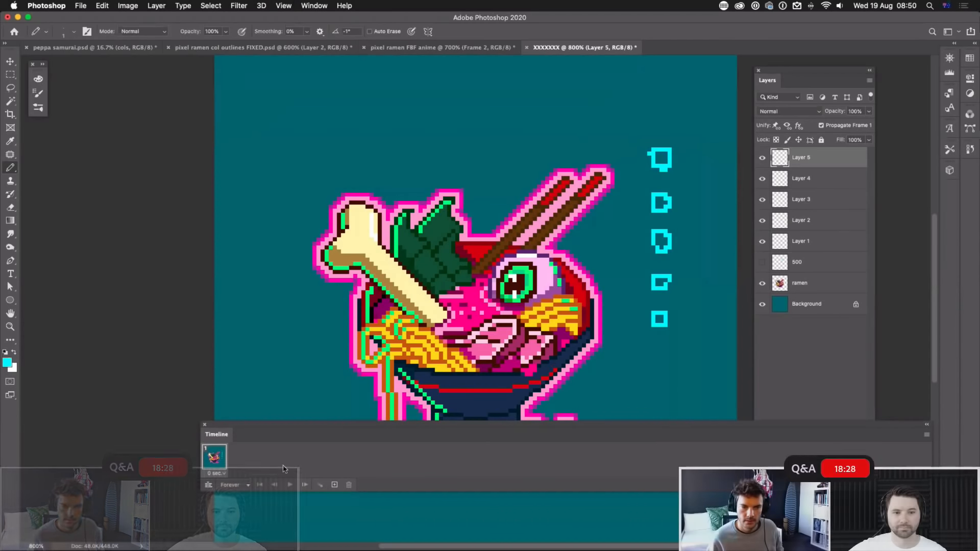
{"action": "left_click_drag", "start_coordinate": [696, 428], "coordinate": [675, 424]}
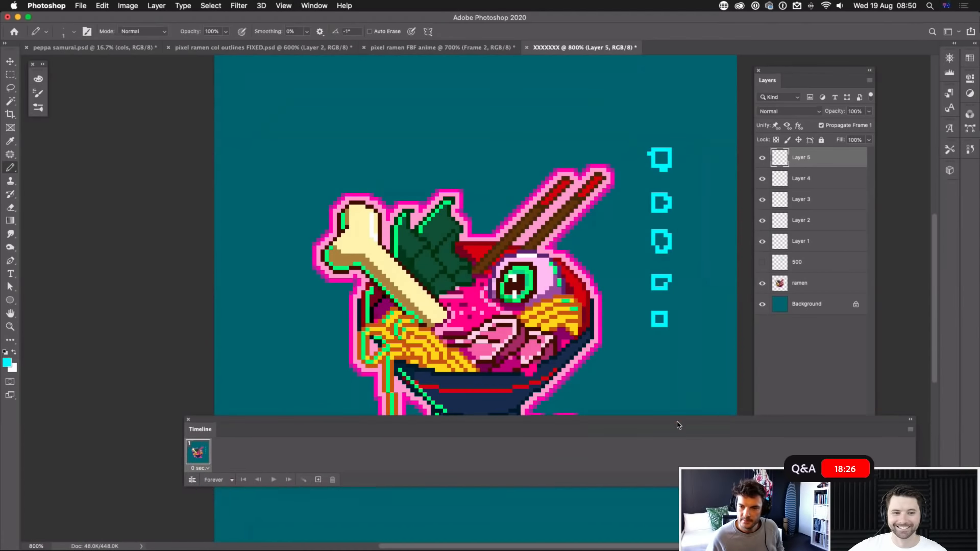
{"action": "left_click", "coordinate": [909, 430]}
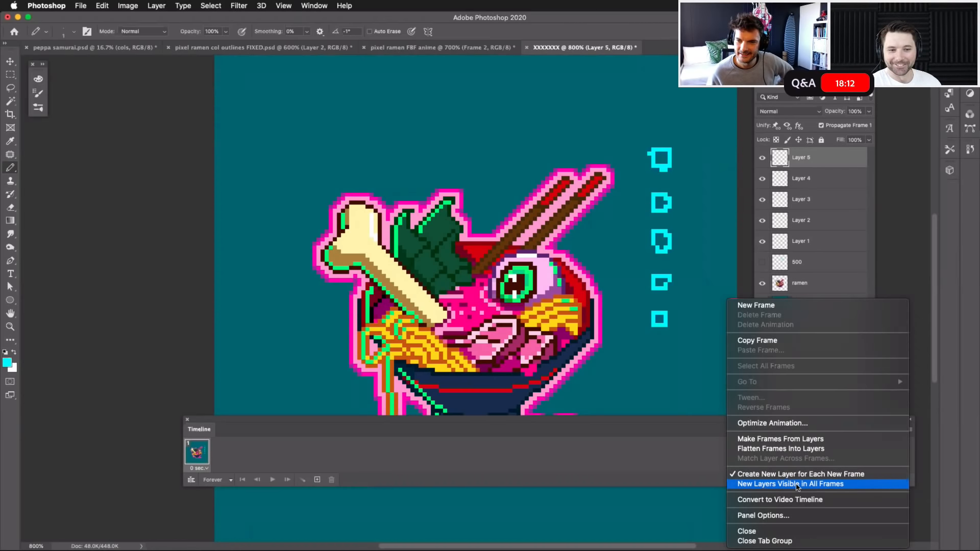
{"action": "left_click", "coordinate": [651, 426]}
{"action": "left_click_drag", "start_coordinate": [645, 425], "coordinate": [639, 417]}
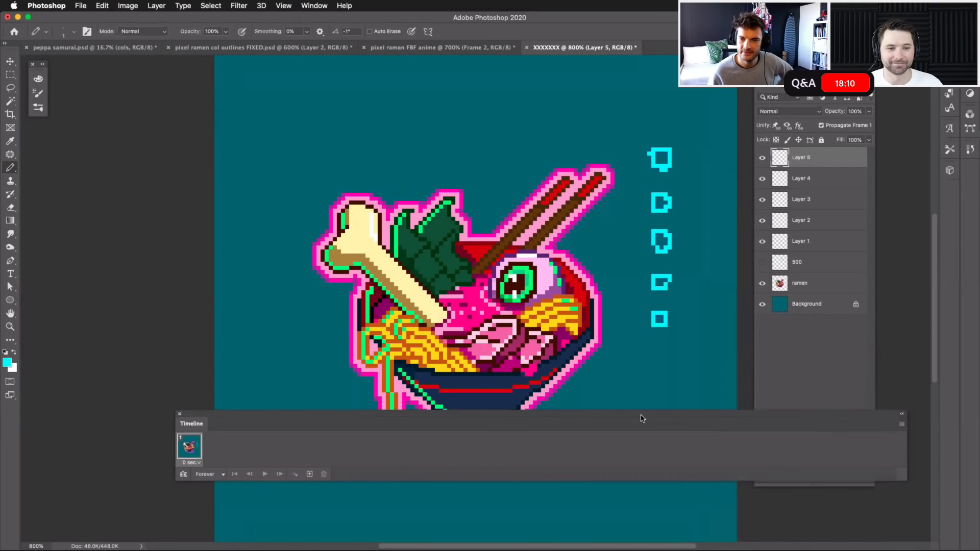
Step: Close and reopen the Timeline, and view its thumbnail size options without changing them
{"action": "left_click", "coordinate": [180, 412]}
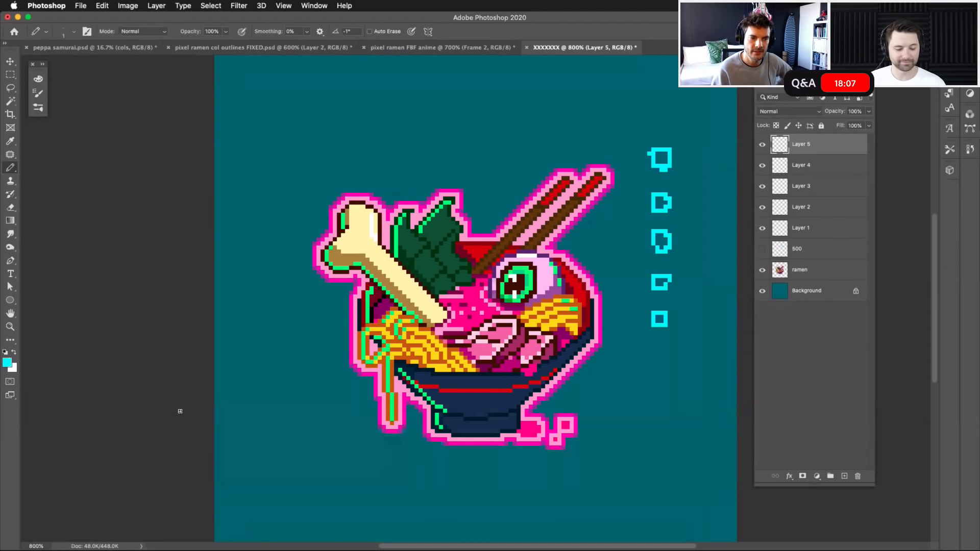
{"action": "left_click", "coordinate": [314, 5]}
{"action": "left_click", "coordinate": [342, 370]}
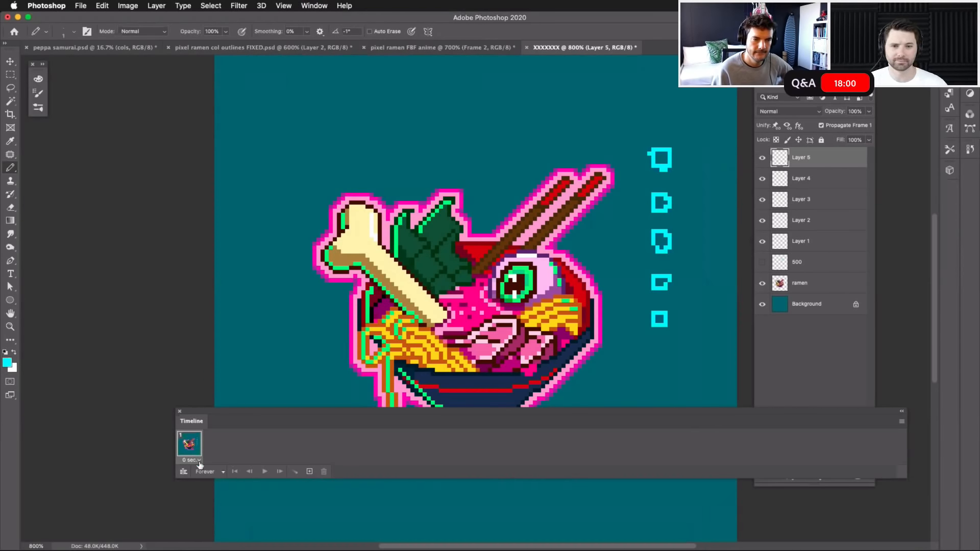
{"action": "left_click", "coordinate": [902, 422]}
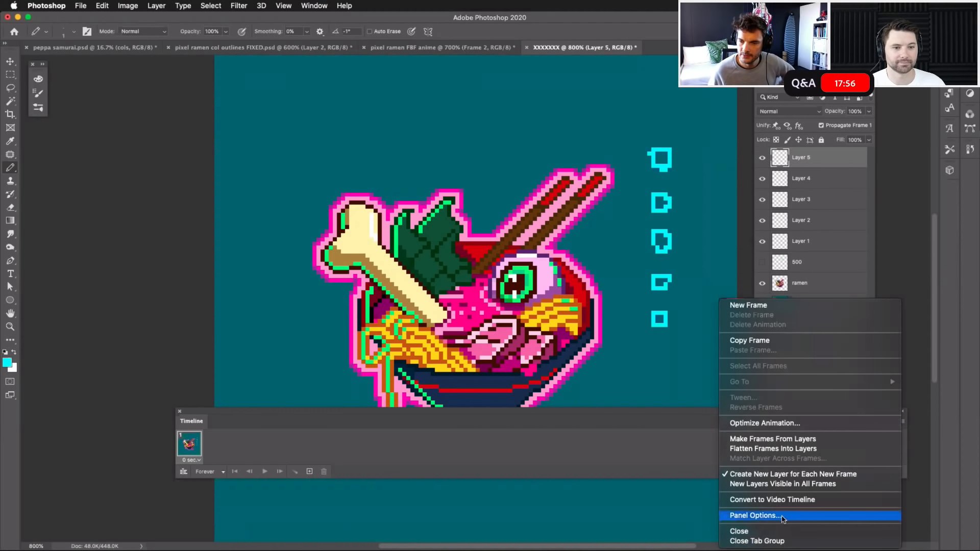
{"action": "left_click", "coordinate": [782, 516]}
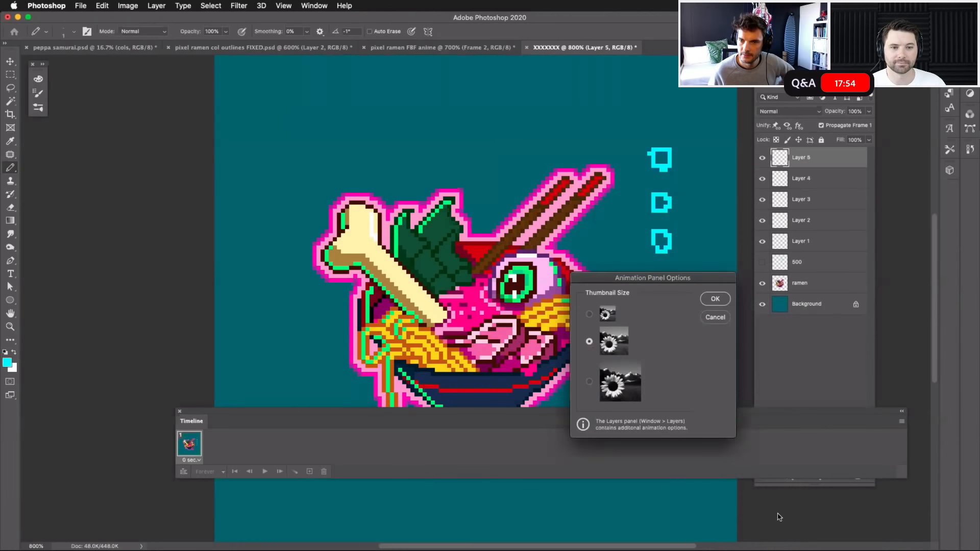
{"action": "left_click", "coordinate": [715, 317]}
Step: Make animation frames from the layers and preview the resulting sequence briefly
{"action": "left_click", "coordinate": [901, 422]}
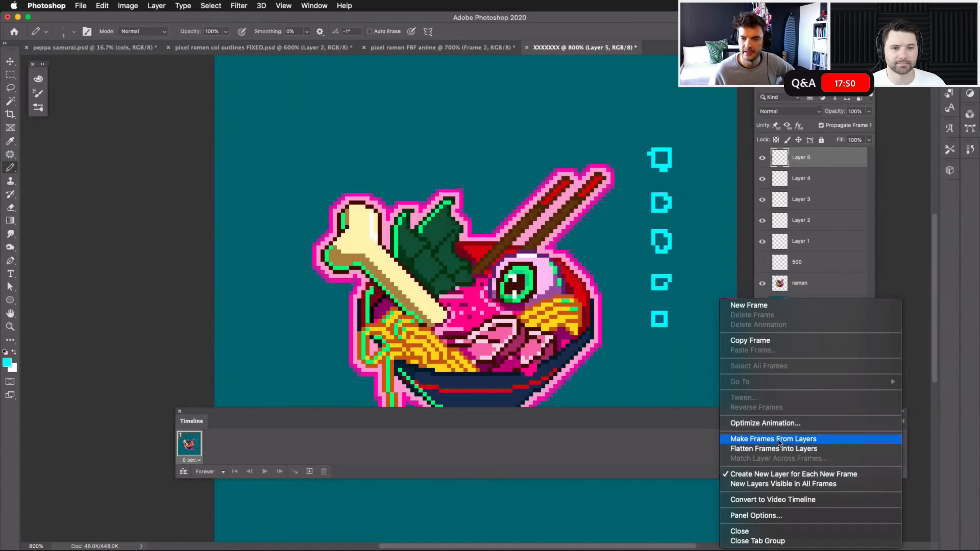
{"action": "left_click", "coordinate": [806, 442]}
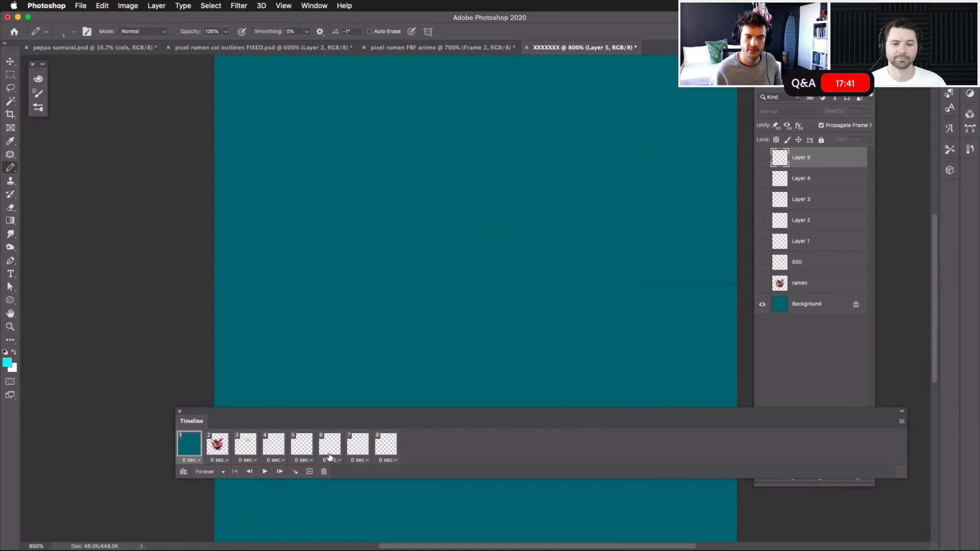
{"action": "left_click", "coordinate": [265, 472]}
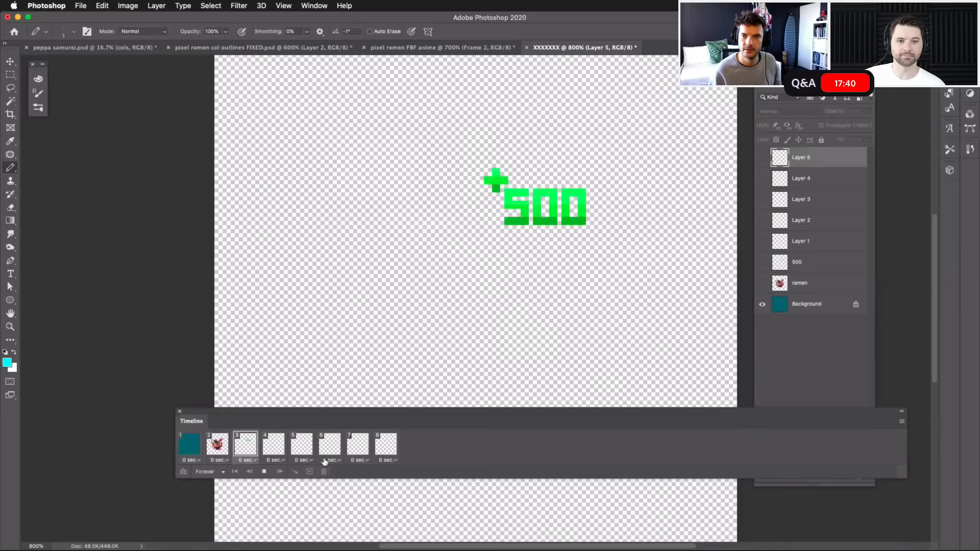
{"action": "key", "text": "space"}
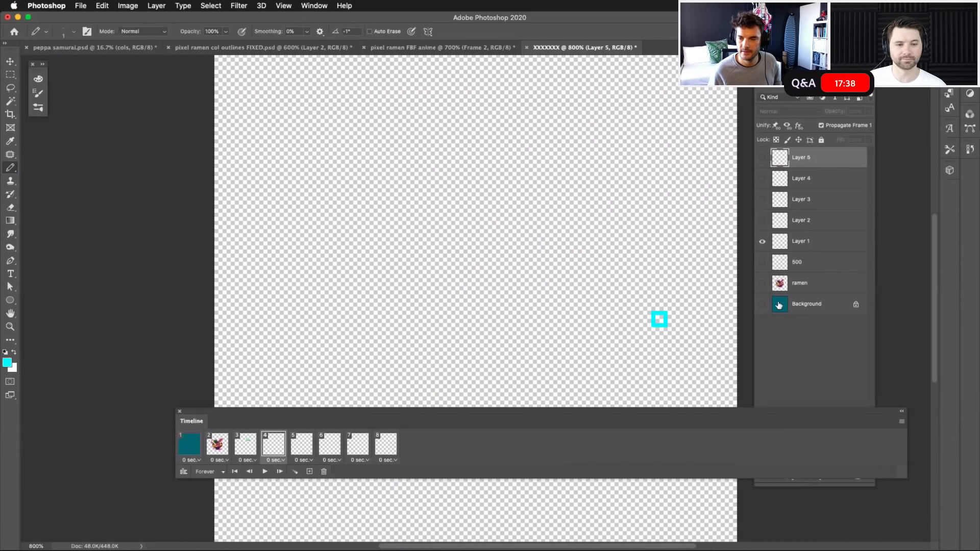
Step: Set the delay of frames 2 to 8 to 0.5 seconds and play the animation
{"action": "left_click", "coordinate": [217, 445]}
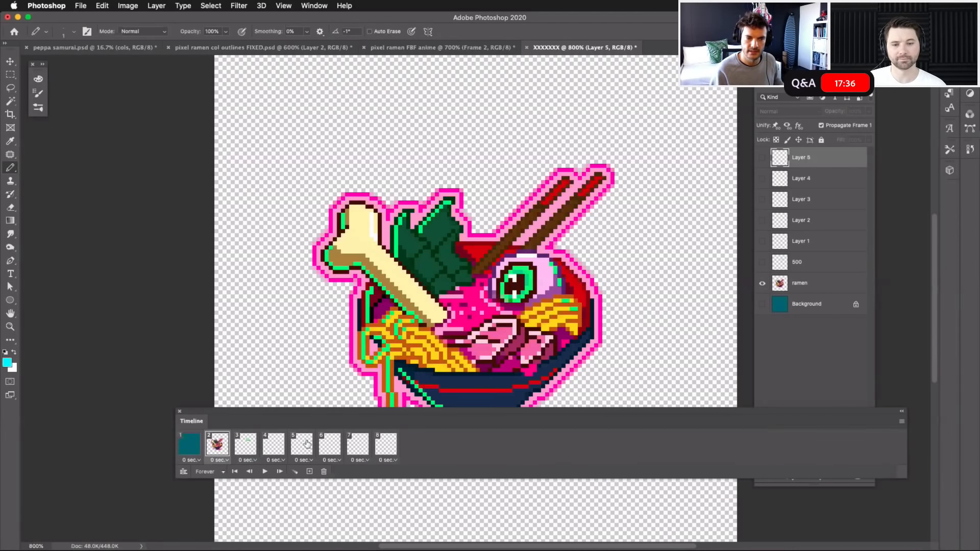
{"action": "left_click", "coordinate": [393, 449], "text": "shift"}
{"action": "left_click", "coordinate": [395, 461]}
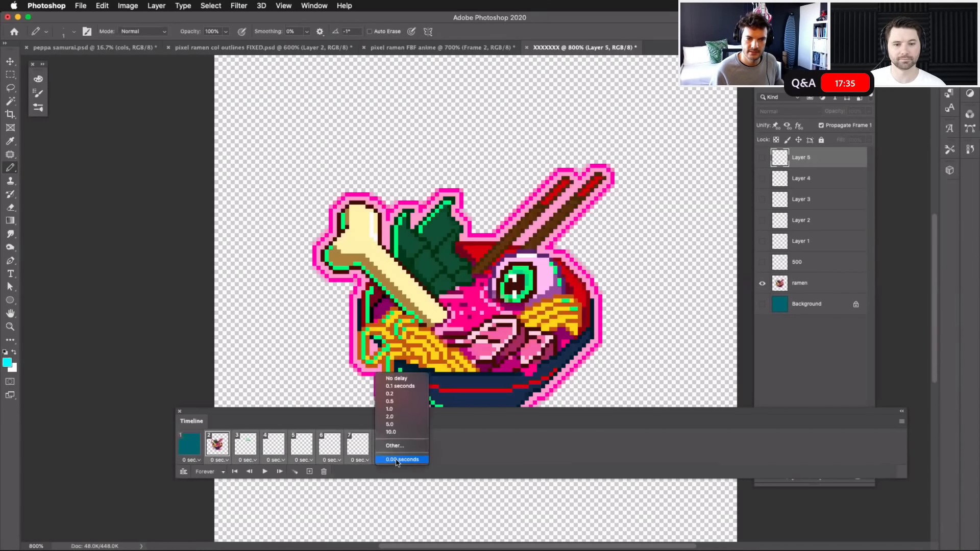
{"action": "left_click", "coordinate": [394, 401]}
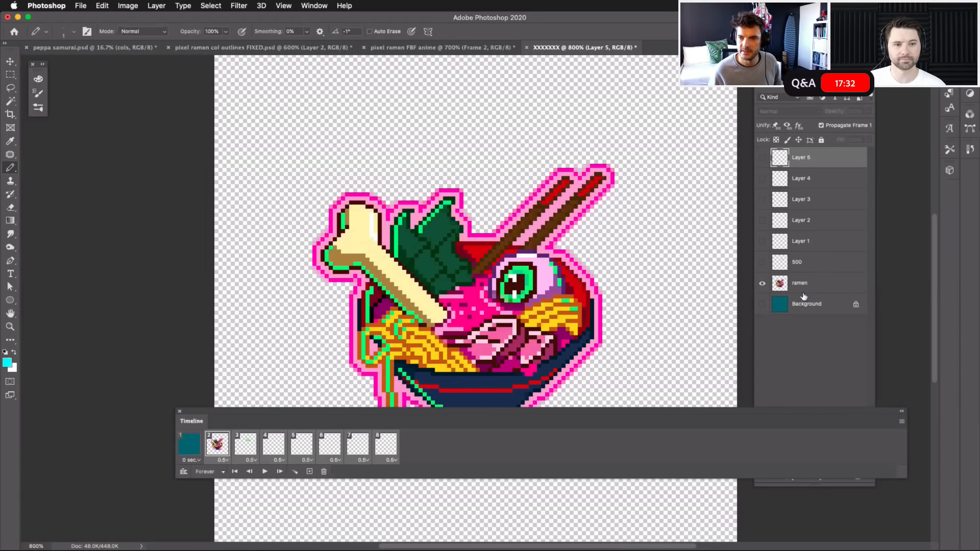
{"action": "key", "text": "space"}
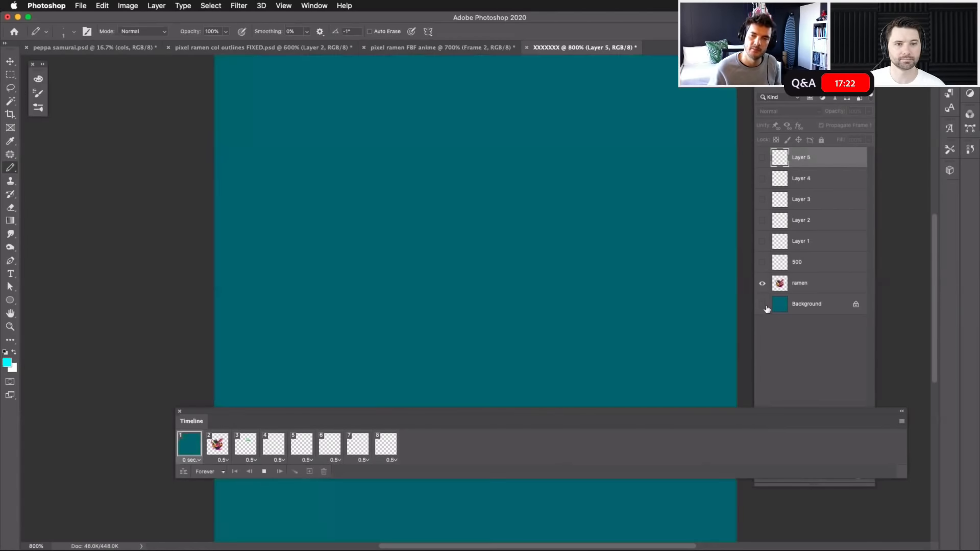
{"action": "key", "text": "space"}
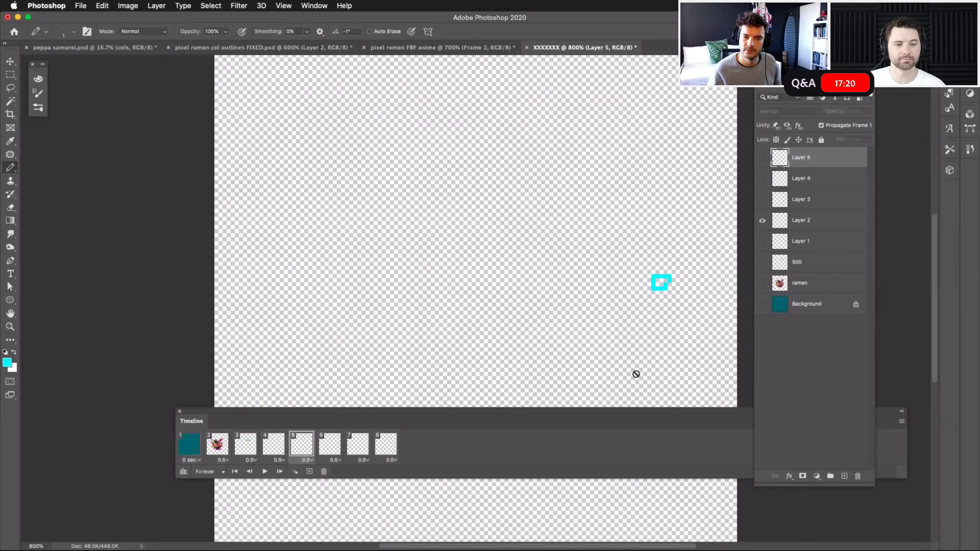
Step: Make the Background layer visible in frames 5 to 8
{"action": "left_click", "coordinate": [762, 305]}
{"action": "key", "text": "space"}
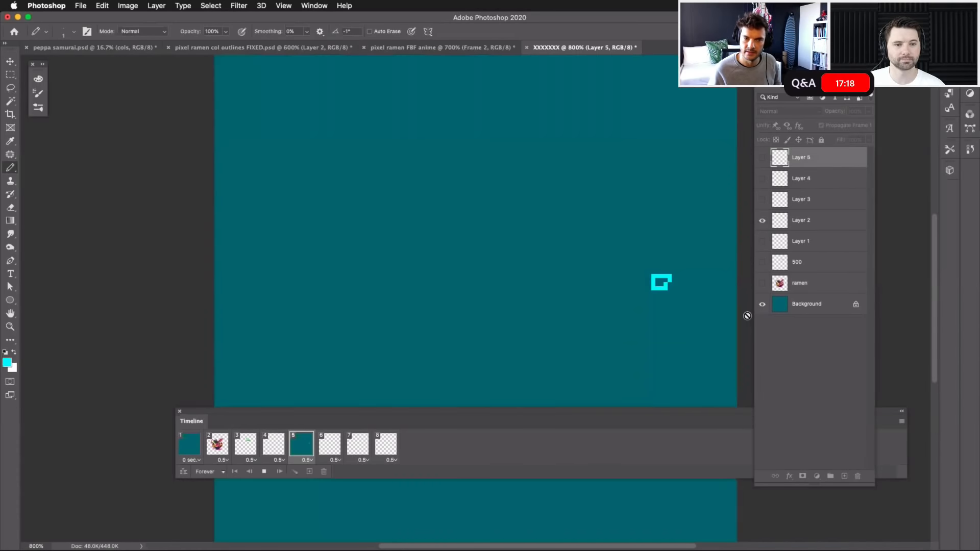
{"action": "key", "text": "space"}
{"action": "left_click", "coordinate": [358, 445]}
{"action": "left_click", "coordinate": [762, 305]}
{"action": "left_click", "coordinate": [388, 450]}
{"action": "left_click", "coordinate": [761, 306]}
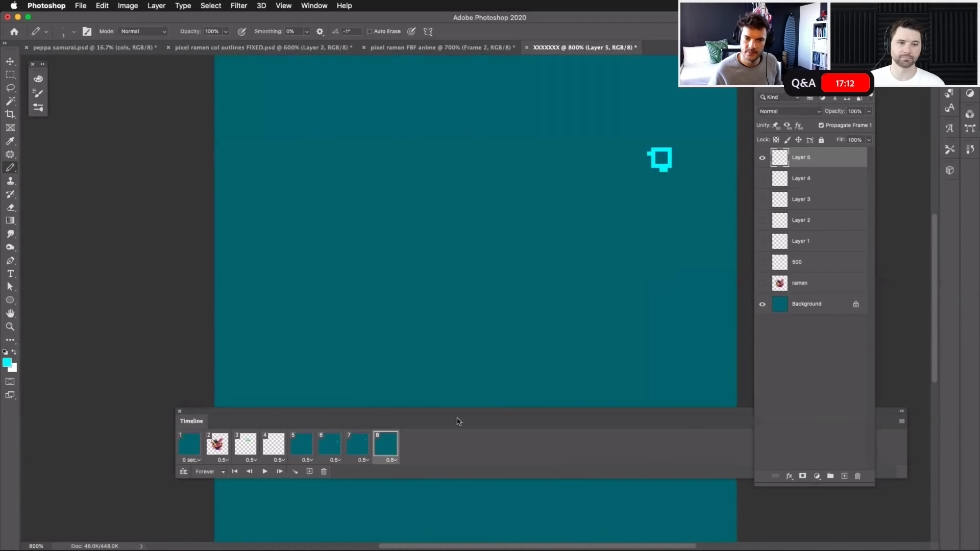
Step: Make the ramen layer visible in frames 8, 7, 6 and 5
{"action": "left_click", "coordinate": [762, 283]}
{"action": "left_click", "coordinate": [368, 447]}
{"action": "left_click", "coordinate": [762, 283]}
{"action": "left_click", "coordinate": [329, 444]}
{"action": "left_click", "coordinate": [762, 283]}
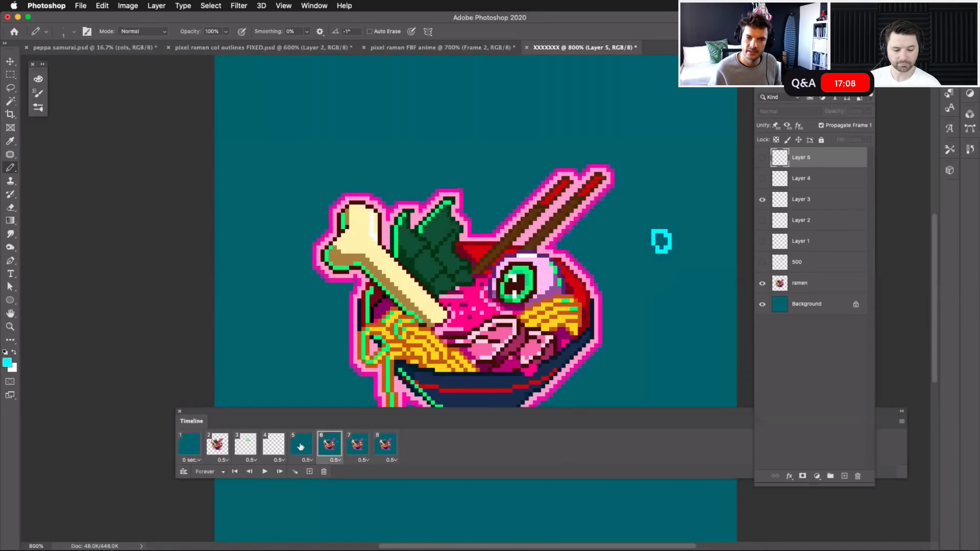
{"action": "left_click", "coordinate": [301, 447]}
{"action": "left_click", "coordinate": [763, 284]}
Step: Show the Background and ramen layers in frames 4 and 3, and the Background layer in frame 2
{"action": "left_click", "coordinate": [274, 449]}
{"action": "left_click_drag", "start_coordinate": [762, 303], "coordinate": [762, 291]}
{"action": "left_click", "coordinate": [253, 449]}
{"action": "left_click", "coordinate": [223, 447]}
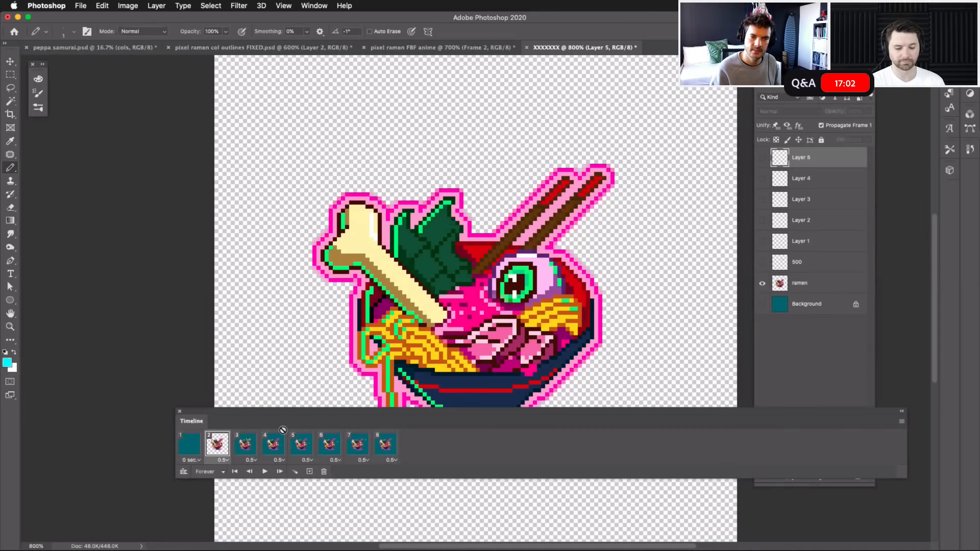
{"action": "left_click", "coordinate": [763, 305]}
Step: Play the animation and stop it, then close the XXXXXXX duplicate document without saving
{"action": "key", "text": "space"}
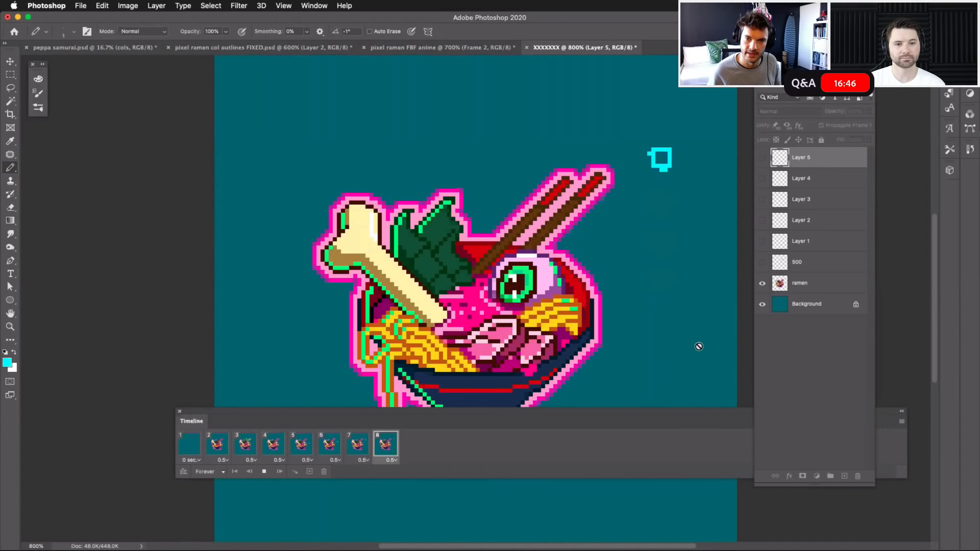
{"action": "key", "text": "space"}
{"action": "left_click", "coordinate": [527, 48]}
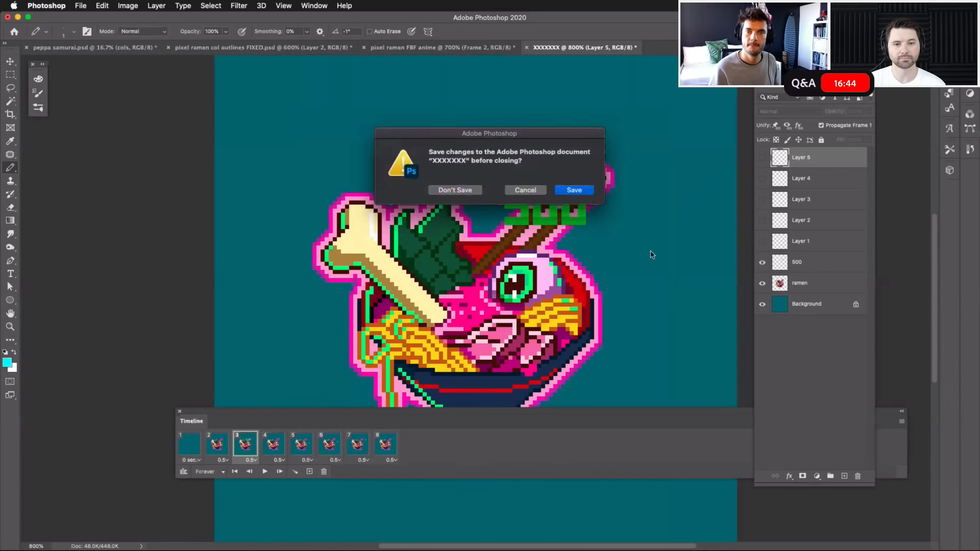
{"action": "left_click", "coordinate": [456, 189]}
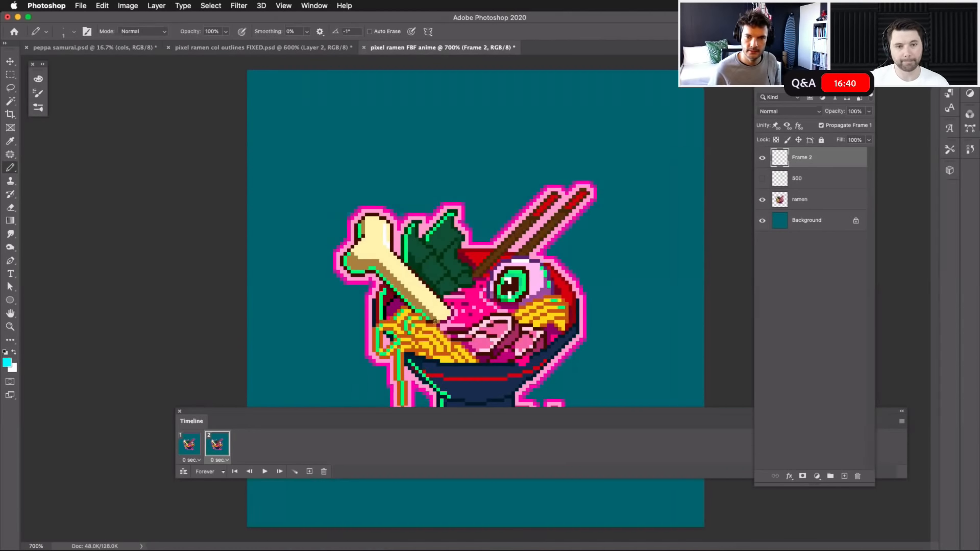
Step: Draw a three-pixel horizontal cyan line on the Frame 2 layer over the pink broth, with the Timeline moved out of the way
{"action": "key", "text": "super+equal"}
{"action": "key", "text": "super+equal"}
{"action": "key", "text": "super+equal"}
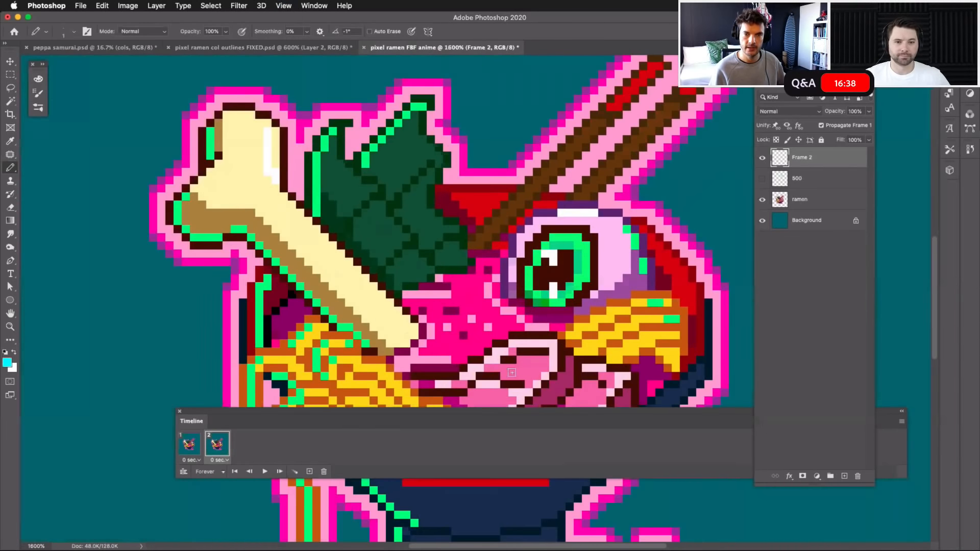
{"action": "left_click_drag", "start_coordinate": [512, 416], "coordinate": [458, 445]}
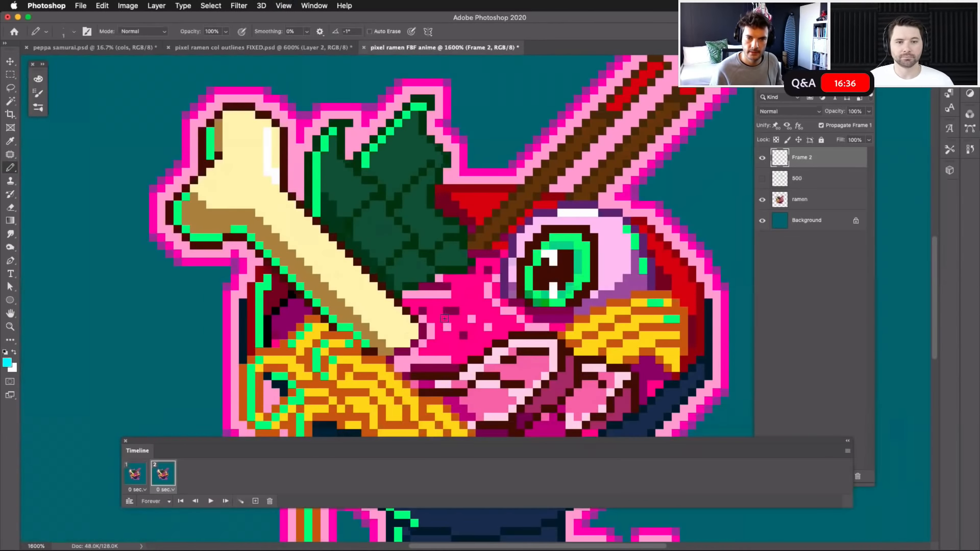
{"action": "key", "text": "super+equal"}
{"action": "mouse_move", "coordinate": [467, 333]}
{"action": "left_mouse_down"}
{"action": "mouse_move", "coordinate": [508, 319]}
{"action": "mouse_move", "coordinate": [465, 320]}
{"action": "mouse_move", "coordinate": [497, 321]}
{"action": "left_mouse_up"}
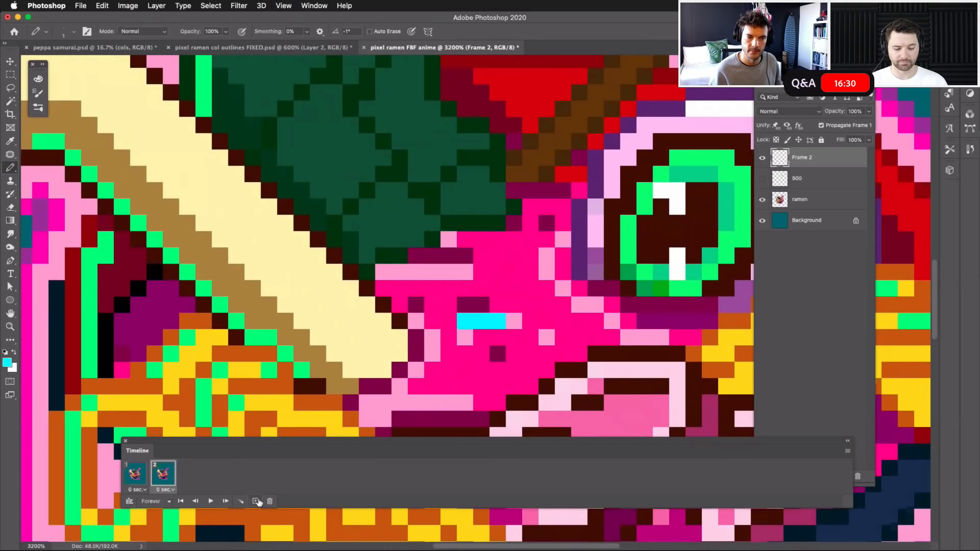
Step: Add frame 3, draw a cyan arch just above the line on its layer, and hide the Frame 2 layer
{"action": "left_click", "coordinate": [256, 502]}
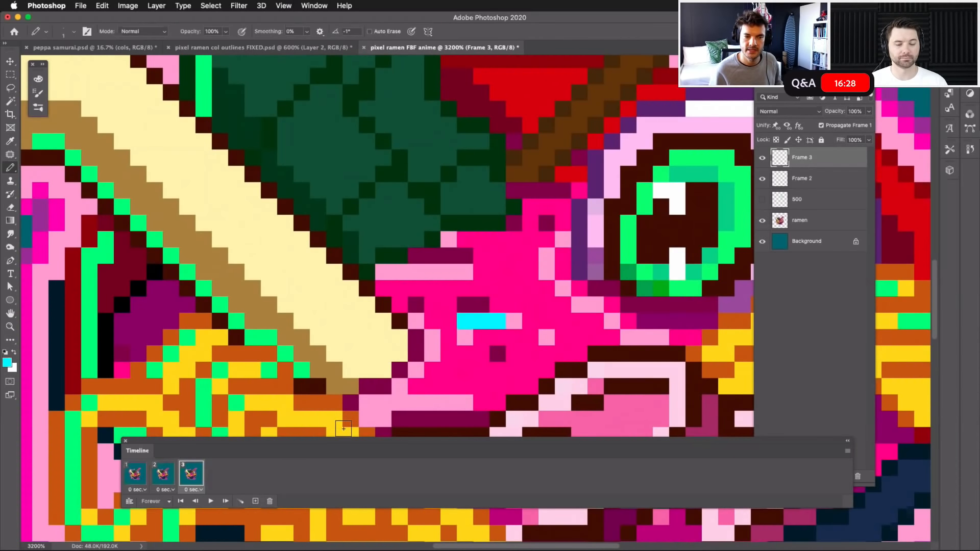
{"action": "left_click_drag", "start_coordinate": [356, 442], "coordinate": [608, 232]}
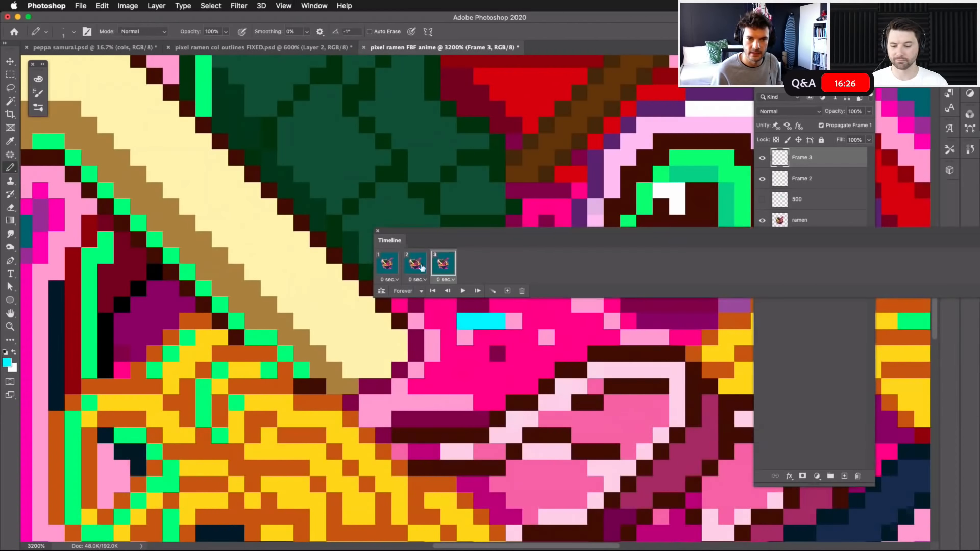
{"action": "left_click_drag", "start_coordinate": [471, 242], "coordinate": [459, 449]}
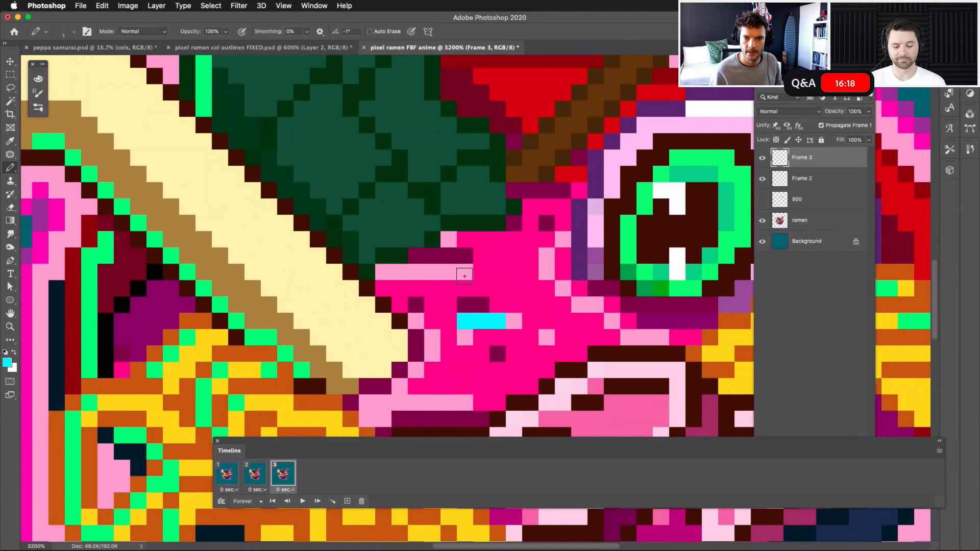
{"action": "mouse_move", "coordinate": [455, 273]}
{"action": "left_mouse_down"}
{"action": "mouse_move", "coordinate": [489, 271]}
{"action": "mouse_move", "coordinate": [497, 309]}
{"action": "left_mouse_up"}
{"action": "left_click_drag", "start_coordinate": [434, 289], "coordinate": [432, 322]}
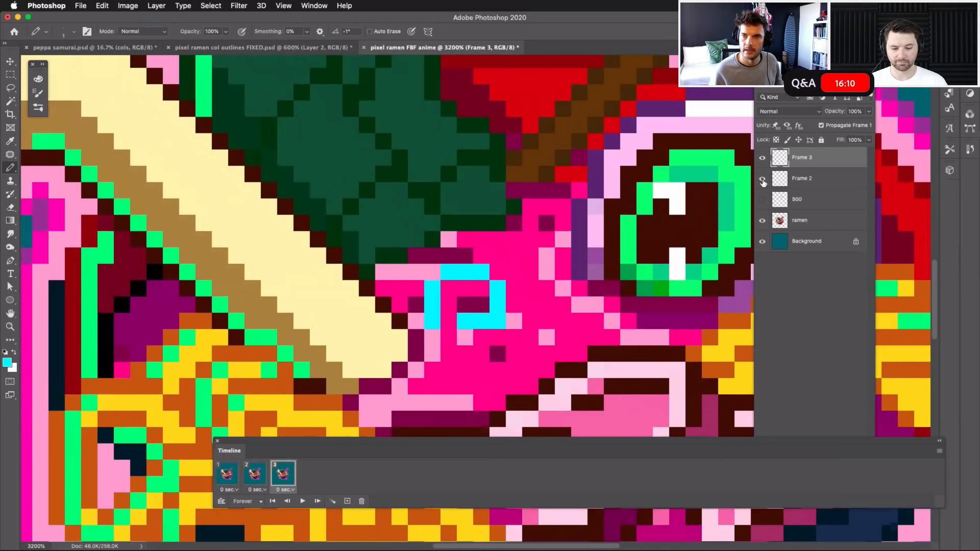
{"action": "left_click", "coordinate": [763, 181]}
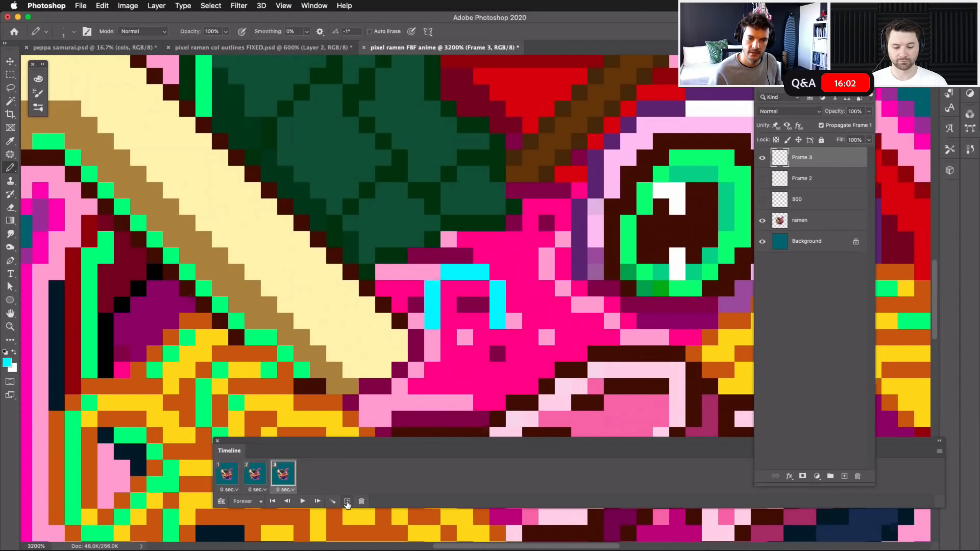
Step: Add frame 4, draw a closed cyan bubble outline at the seaweed's lower edge on its layer, and hide the Frame 3 layer
{"action": "left_click", "coordinate": [347, 503]}
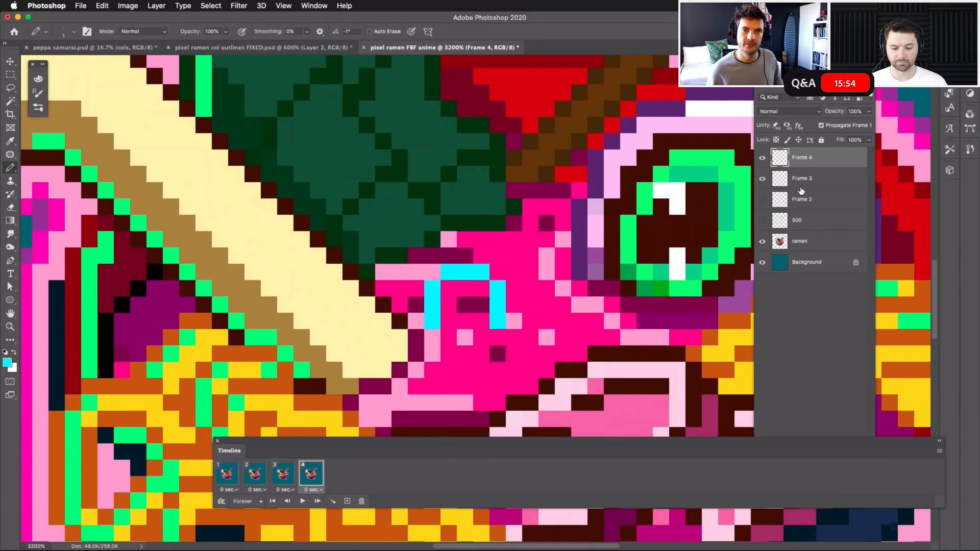
{"action": "key", "text": "f"}
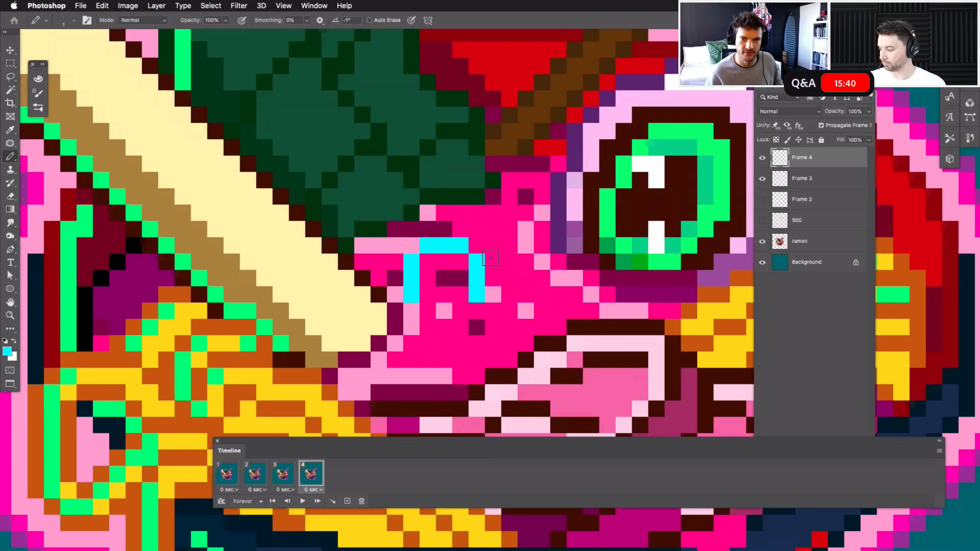
{"action": "scroll", "coordinate": [490, 257], "scroll_direction": "up", "scroll_amount": 3}
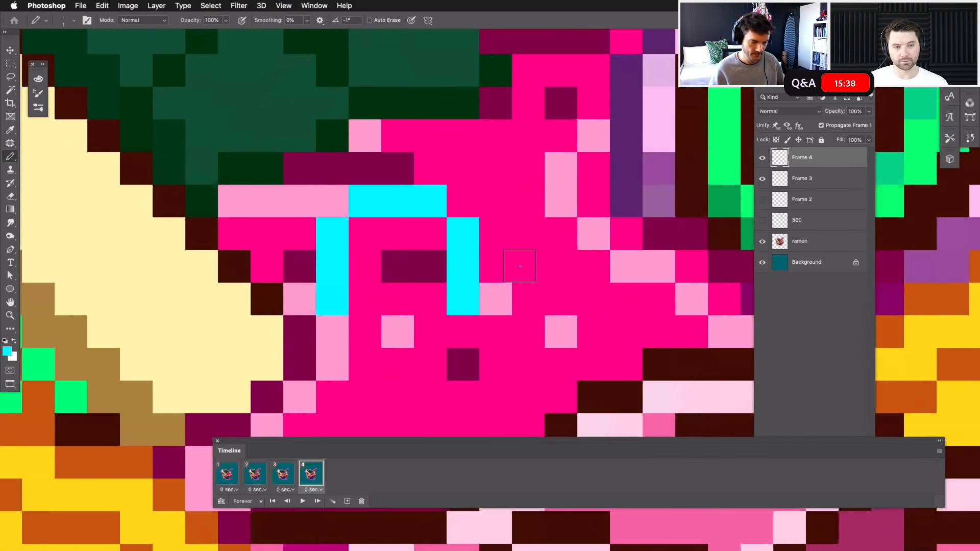
{"action": "key", "text": "super+minus"}
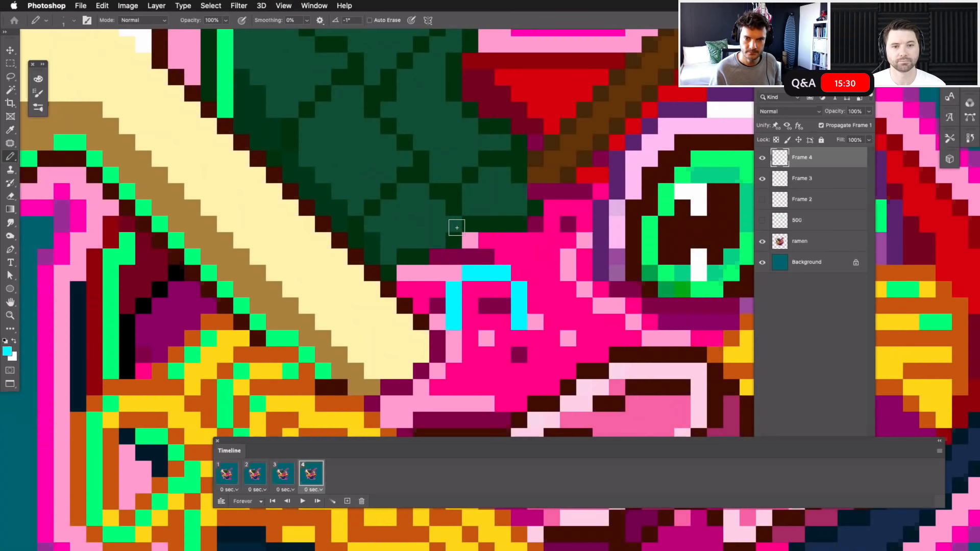
{"action": "mouse_move", "coordinate": [452, 224]}
{"action": "left_mouse_down"}
{"action": "mouse_move", "coordinate": [493, 224]}
{"action": "mouse_move", "coordinate": [503, 261]}
{"action": "left_mouse_up"}
{"action": "left_click_drag", "start_coordinate": [437, 238], "coordinate": [436, 270]}
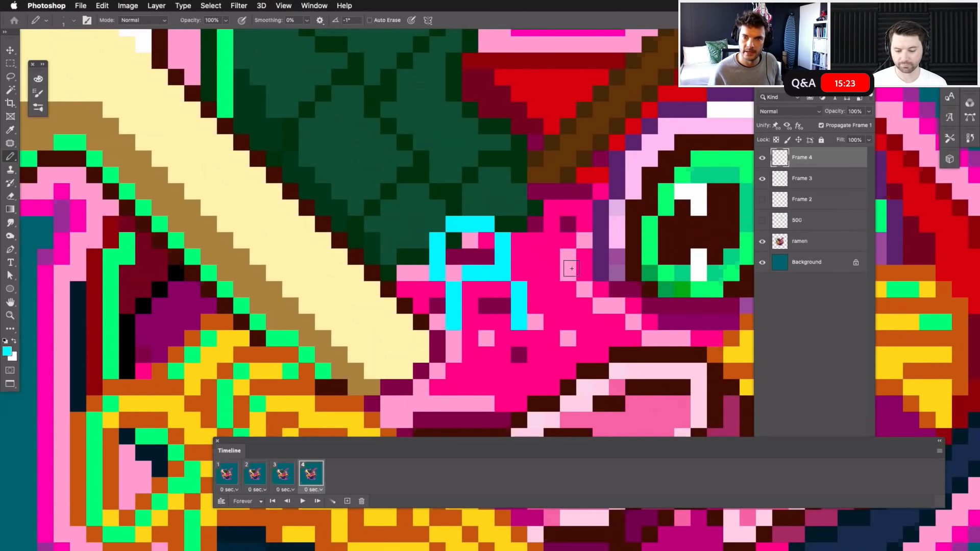
{"action": "left_click", "coordinate": [762, 178]}
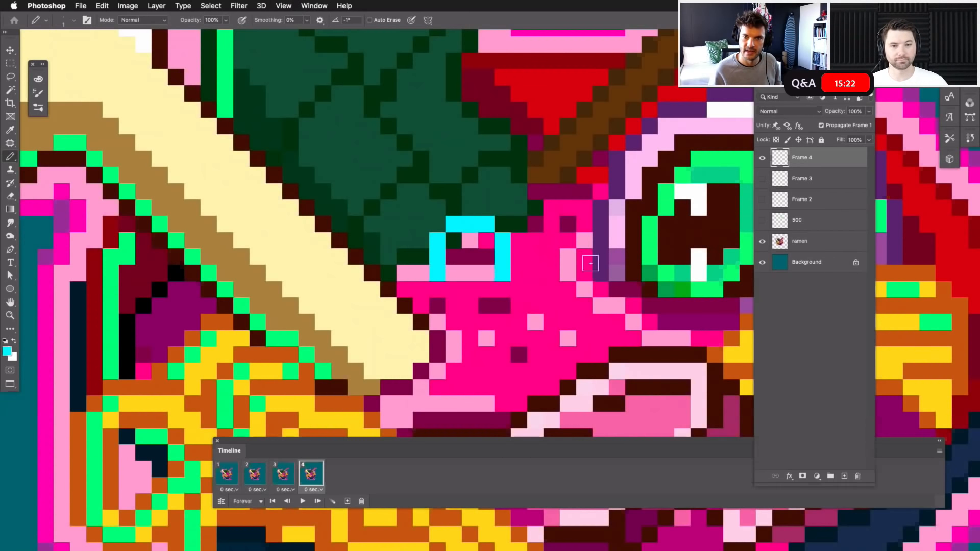
{"action": "left_click_drag", "start_coordinate": [451, 290], "coordinate": [488, 290]}
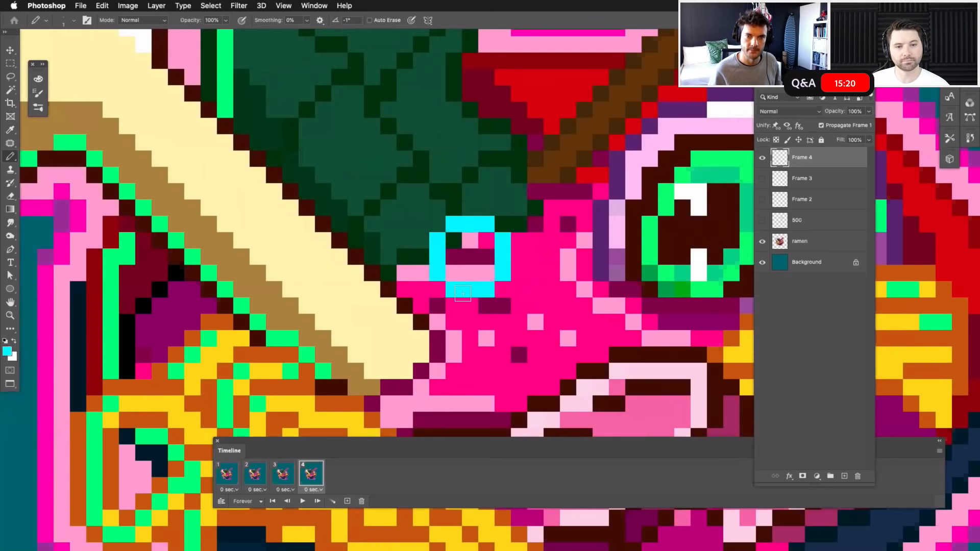
Step: Add frame 5 to the animation for the next bubble position
{"action": "left_click", "coordinate": [347, 501]}
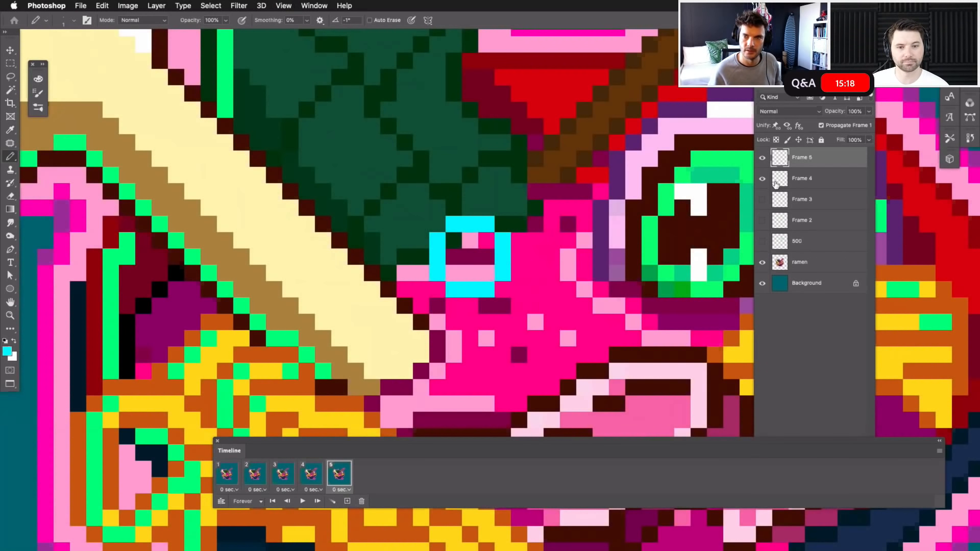
{"action": "scroll", "coordinate": [556, 252], "scroll_direction": "up", "scroll_amount": 3}
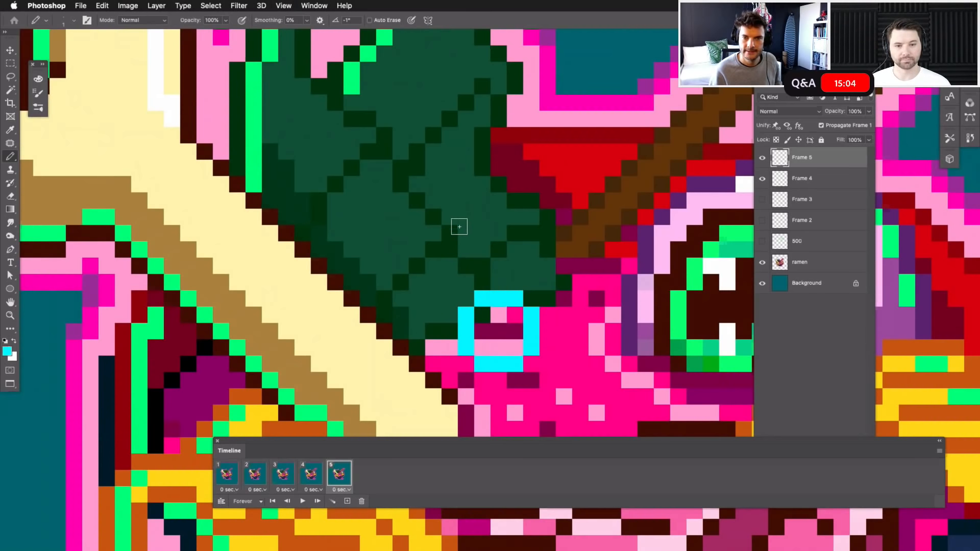
{"action": "mouse_move", "coordinate": [450, 193]}
{"action": "left_mouse_down"}
{"action": "mouse_move", "coordinate": [475, 193]}
{"action": "mouse_move", "coordinate": [451, 184]}
{"action": "mouse_move", "coordinate": [482, 185]}
{"action": "left_mouse_up"}
{"action": "key", "text": "super+z"}
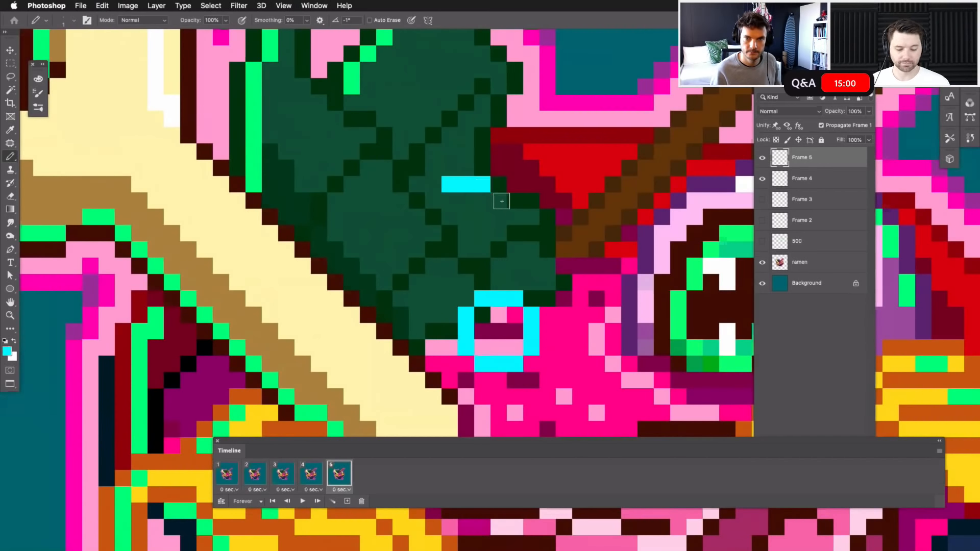
{"action": "key", "text": "super+z"}
Step: Draw a closed cyan bubble outline over the seaweed on the Frame 5 layer, above the previous one, and hide the Frame 4 layer
{"action": "left_click_drag", "start_coordinate": [445, 183], "coordinate": [477, 185]}
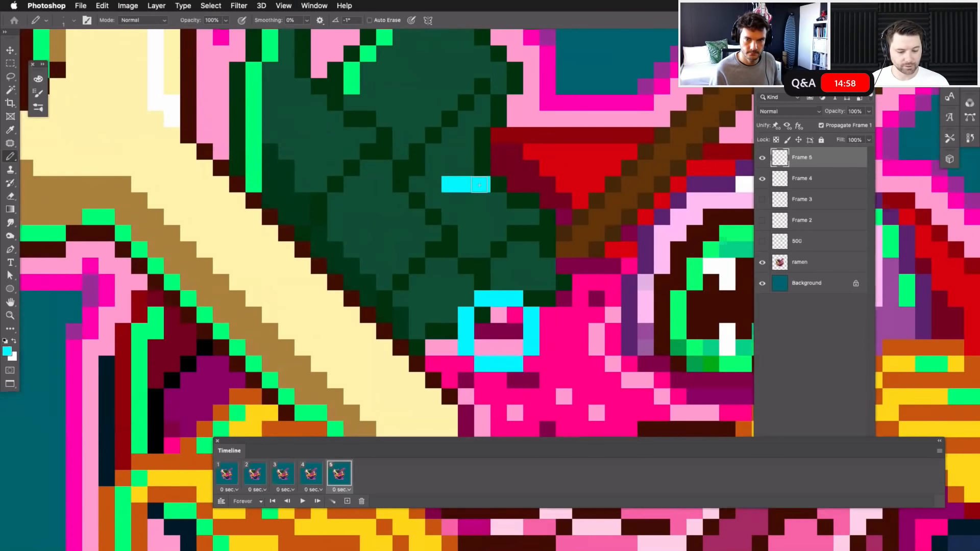
{"action": "left_click", "coordinate": [498, 202]}
{"action": "left_click", "coordinate": [495, 236], "text": "shift"}
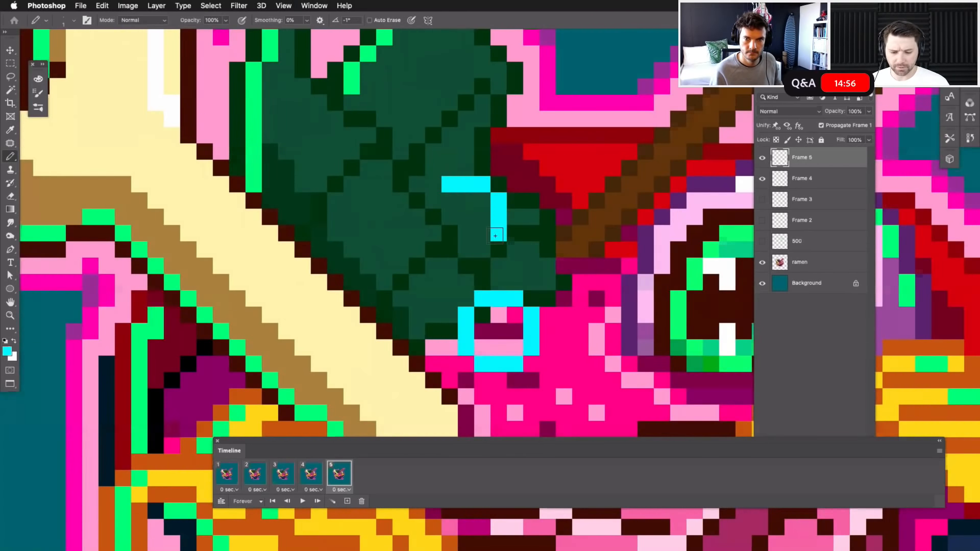
{"action": "left_click_drag", "start_coordinate": [482, 247], "coordinate": [448, 246]}
{"action": "left_click_drag", "start_coordinate": [433, 199], "coordinate": [433, 240]}
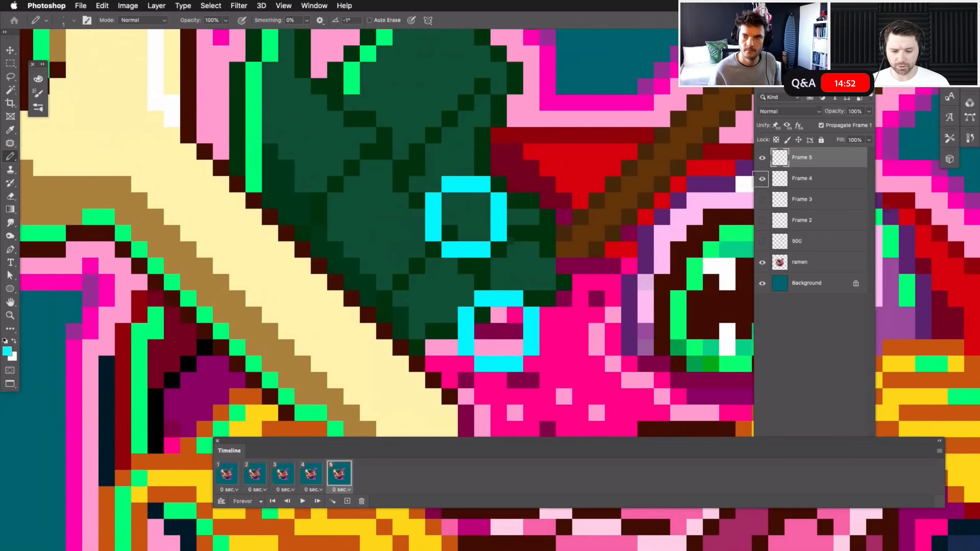
{"action": "left_click", "coordinate": [762, 179]}
Step: Add frame 6, draw a cyan bubble outline at the seaweed's upper right edge on its layer, and hide the Frame 5 layer
{"action": "left_click", "coordinate": [347, 501]}
{"action": "scroll", "coordinate": [518, 257], "scroll_direction": "up", "scroll_amount": 5}
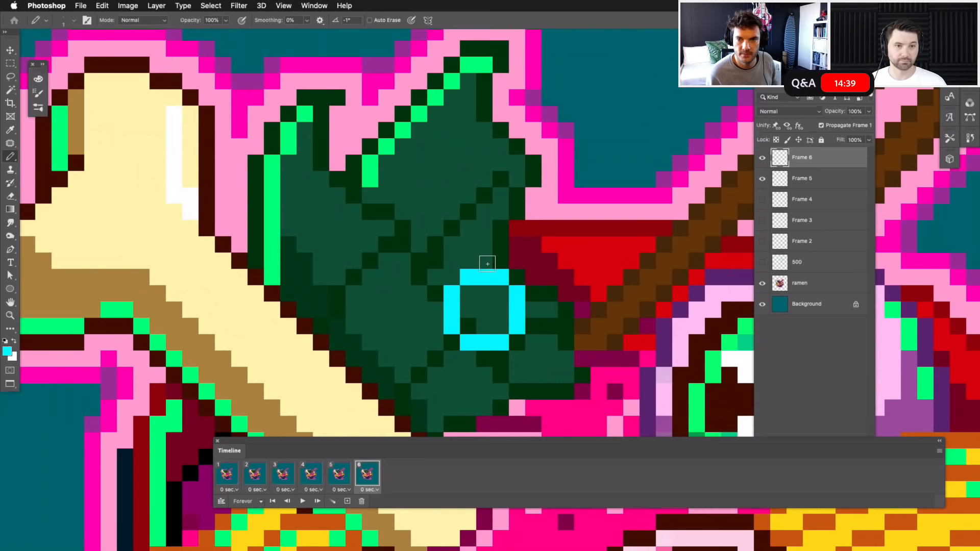
{"action": "left_click_drag", "start_coordinate": [503, 229], "coordinate": [493, 281]}
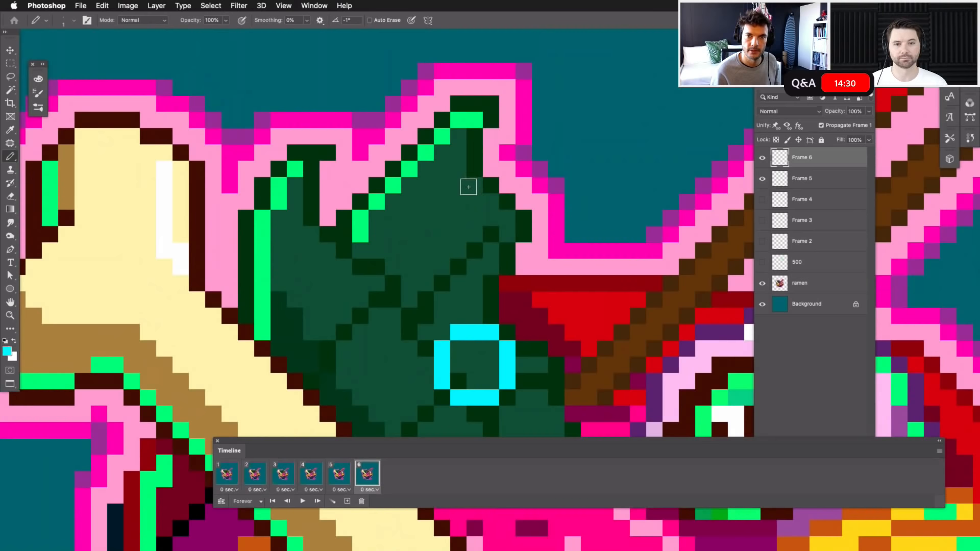
{"action": "mouse_move", "coordinate": [469, 187]}
{"action": "left_mouse_down"}
{"action": "mouse_move", "coordinate": [502, 188]}
{"action": "mouse_move", "coordinate": [462, 198]}
{"action": "mouse_move", "coordinate": [459, 229]}
{"action": "left_mouse_up"}
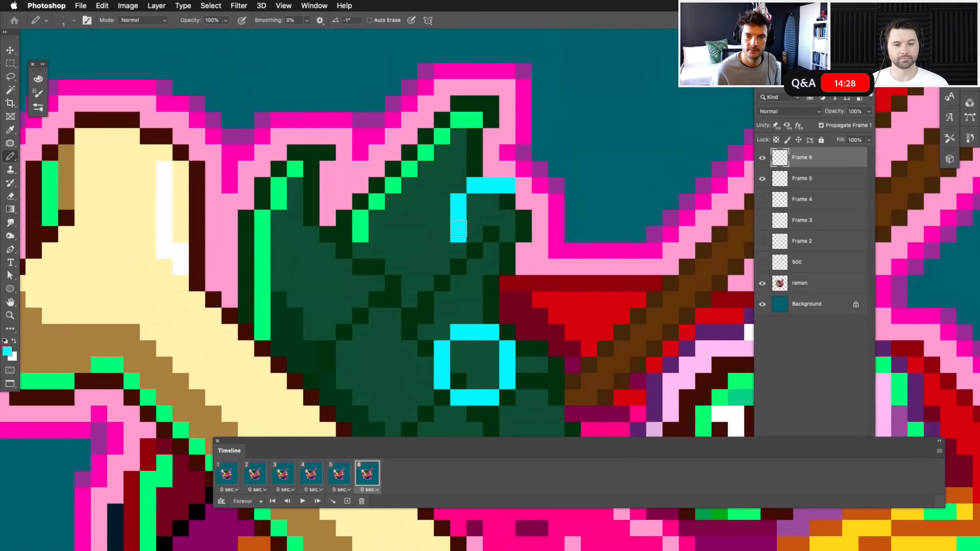
{"action": "left_click_drag", "start_coordinate": [525, 206], "coordinate": [521, 230]}
{"action": "left_click_drag", "start_coordinate": [473, 251], "coordinate": [507, 250]}
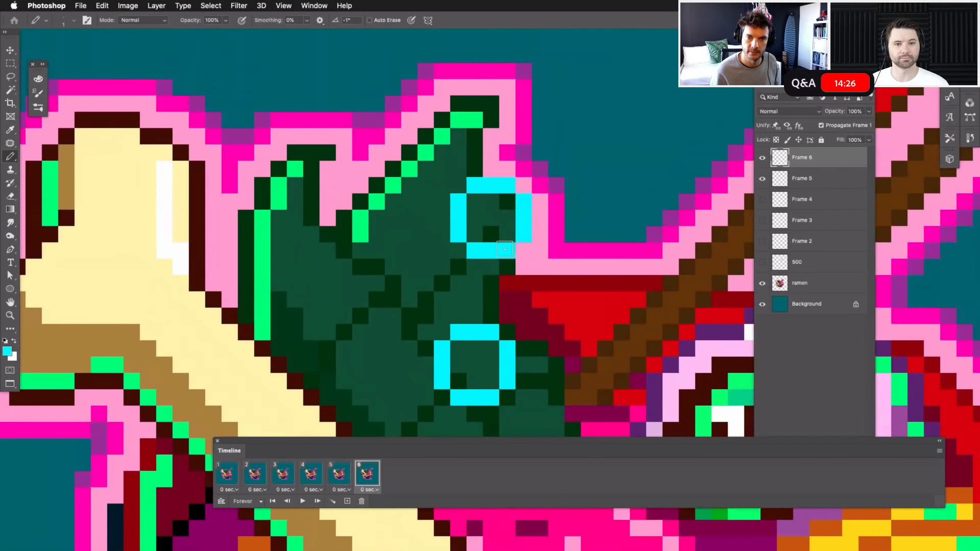
{"action": "left_click_drag", "start_coordinate": [559, 272], "coordinate": [558, 236]}
{"action": "scroll", "coordinate": [555, 248], "scroll_direction": "down", "scroll_amount": 5}
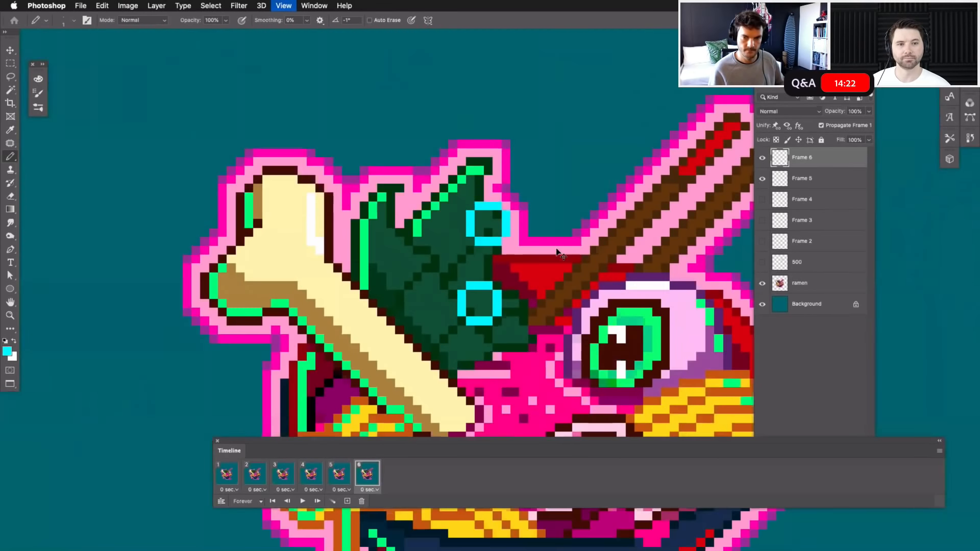
{"action": "left_click", "coordinate": [763, 179]}
Step: Preview the animation and set the delay of frames 2 to 6 to 0.2 seconds
{"action": "key", "text": "space"}
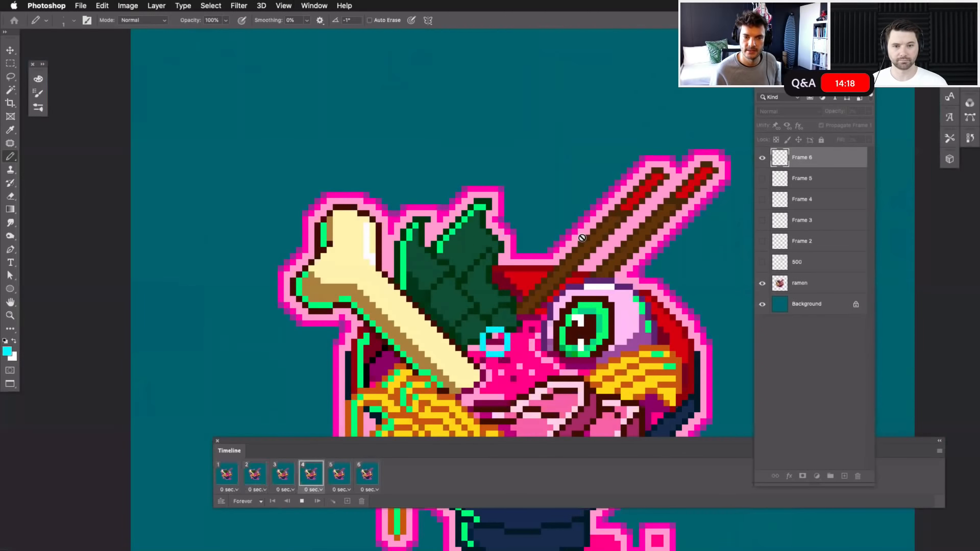
{"action": "key", "text": "space"}
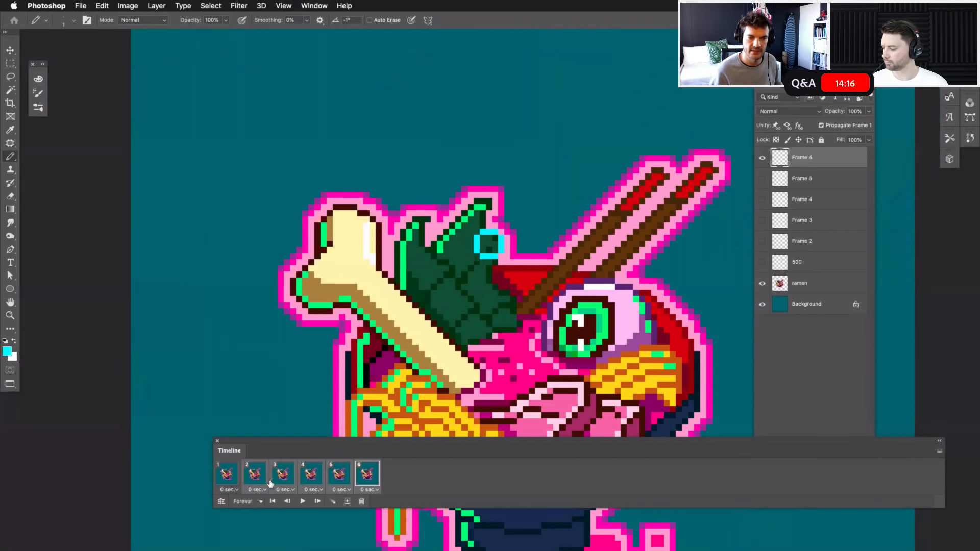
{"action": "left_click", "coordinate": [378, 490]}
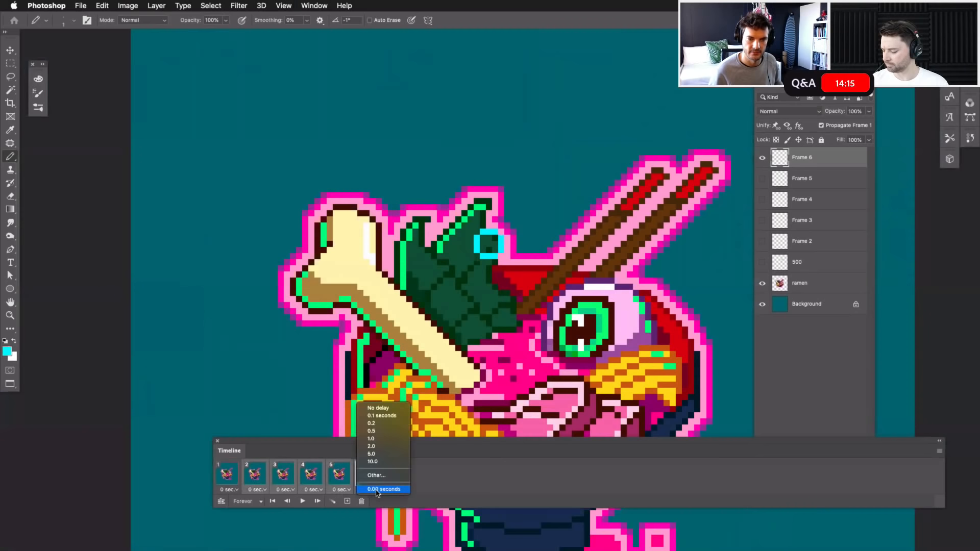
{"action": "left_click", "coordinate": [383, 425]}
Step: Play the animation with the whole artwork in view, then stop it and select frame 6
{"action": "key", "text": "space"}
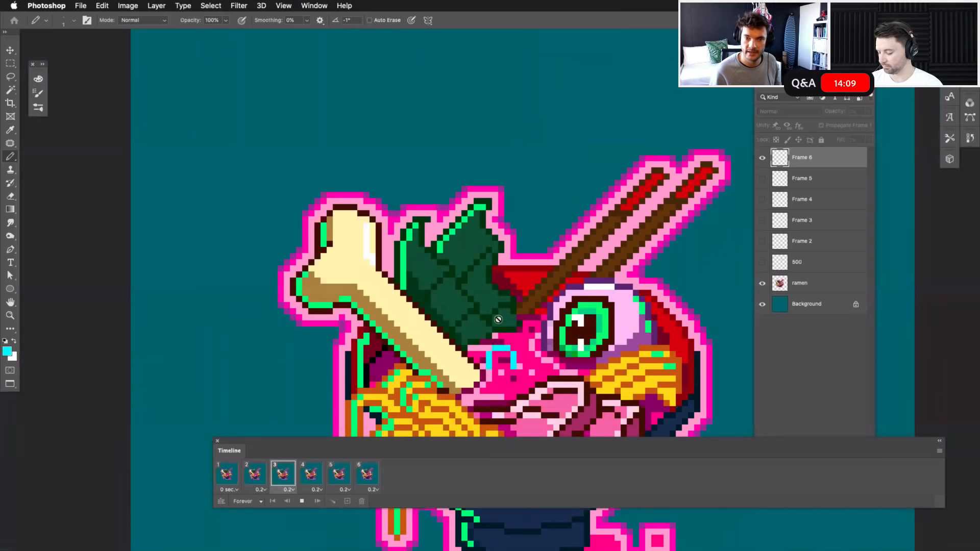
{"action": "key", "text": "super+minus"}
{"action": "key", "text": "super+minus"}
{"action": "key", "text": "super+minus"}
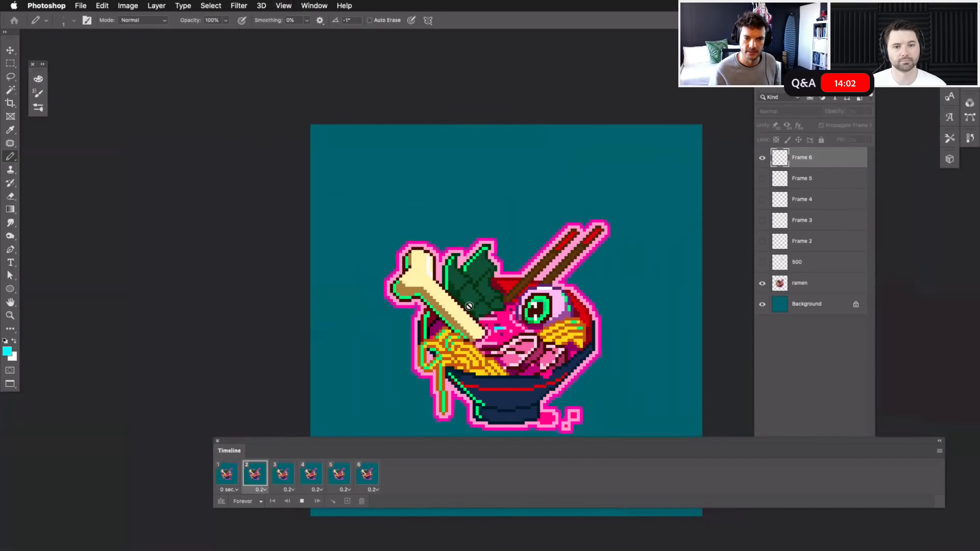
{"action": "key", "text": "space"}
{"action": "left_click", "coordinate": [372, 476]}
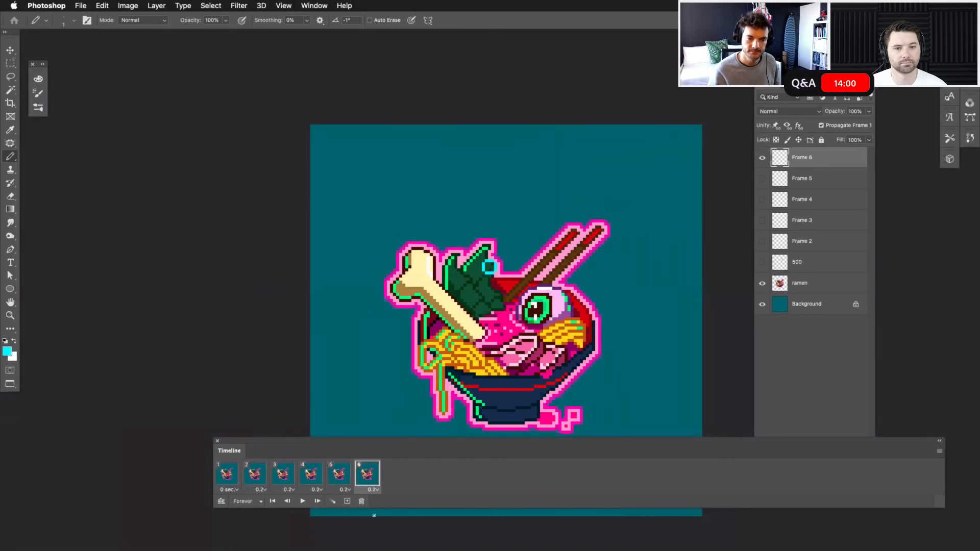
Step: Add frame 7 to the Timeline, play the animation briefly, and reselect frame 7
{"action": "left_click", "coordinate": [347, 501]}
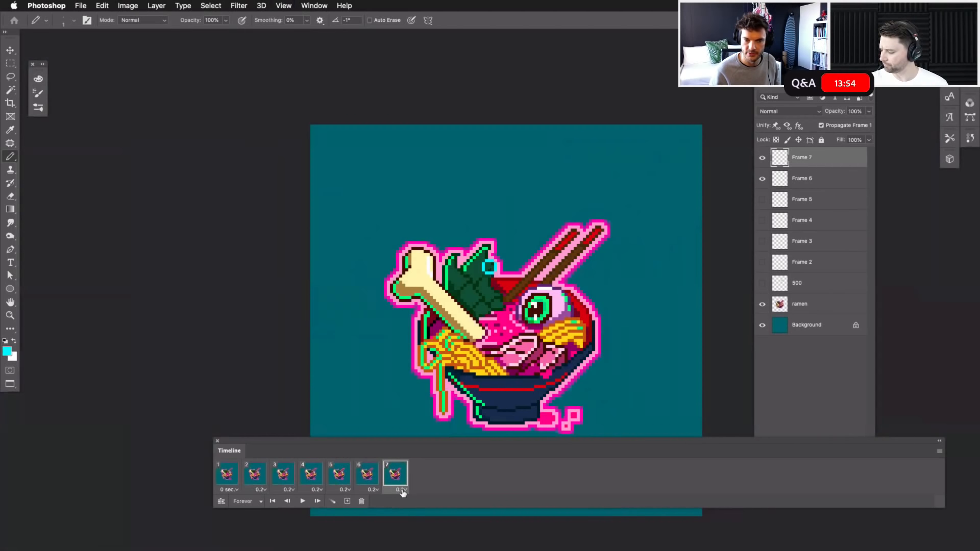
{"action": "key", "text": "super+plus"}
{"action": "key", "text": "super+plus"}
{"action": "key", "text": "super+plus"}
{"action": "key", "text": "super+plus"}
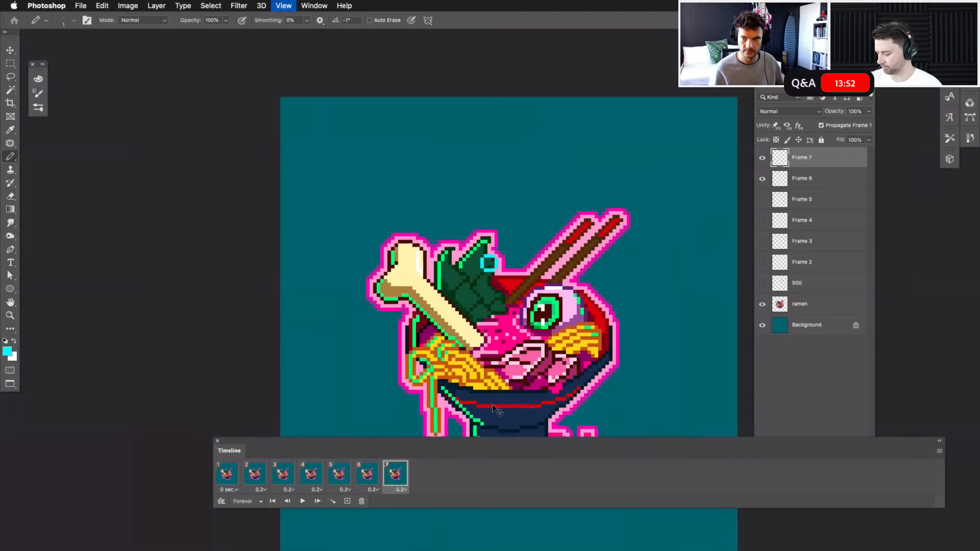
{"action": "key", "text": "space"}
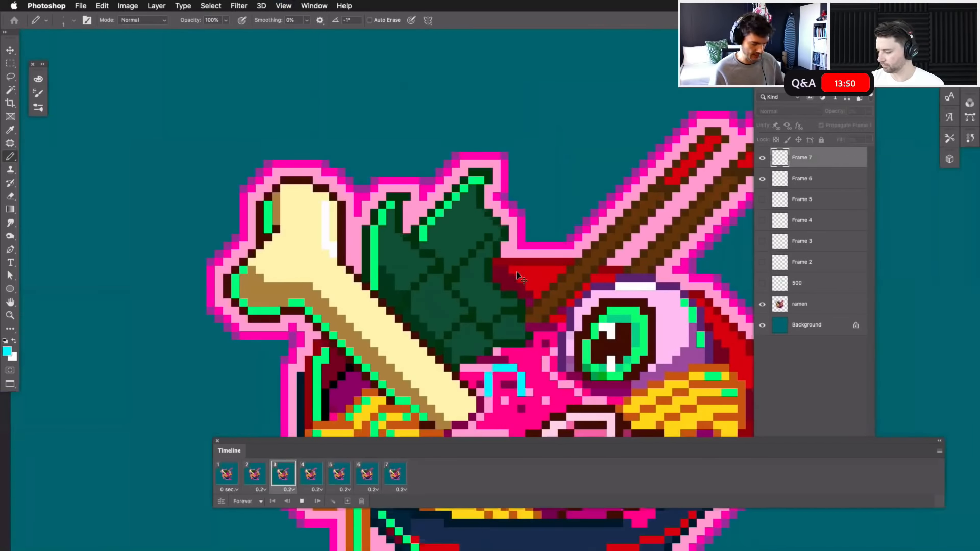
{"action": "key", "text": "super+plus"}
{"action": "key", "text": "super+plus"}
{"action": "key", "text": "space"}
{"action": "left_click_drag", "start_coordinate": [516, 223], "coordinate": [498, 250]}
{"action": "left_click", "coordinate": [397, 484]}
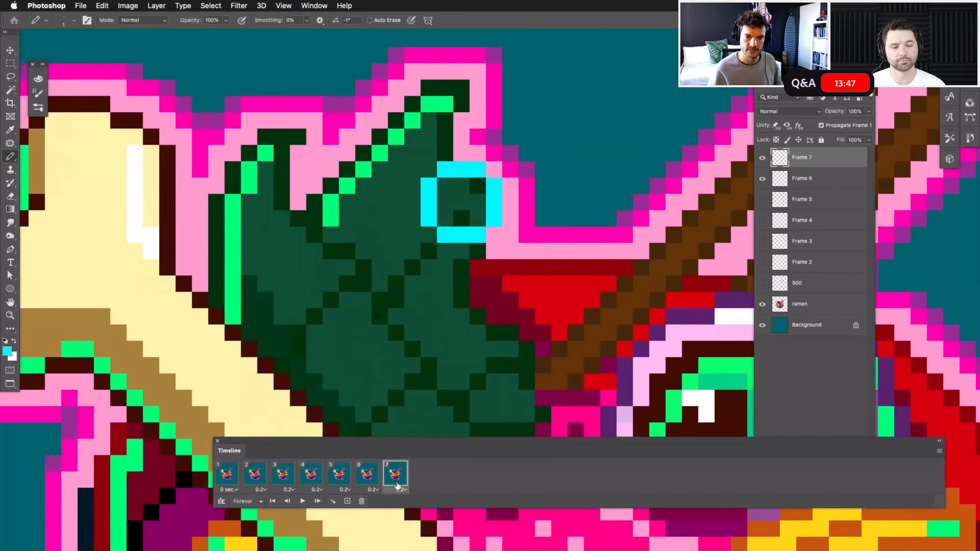
{"action": "key", "text": "space"}
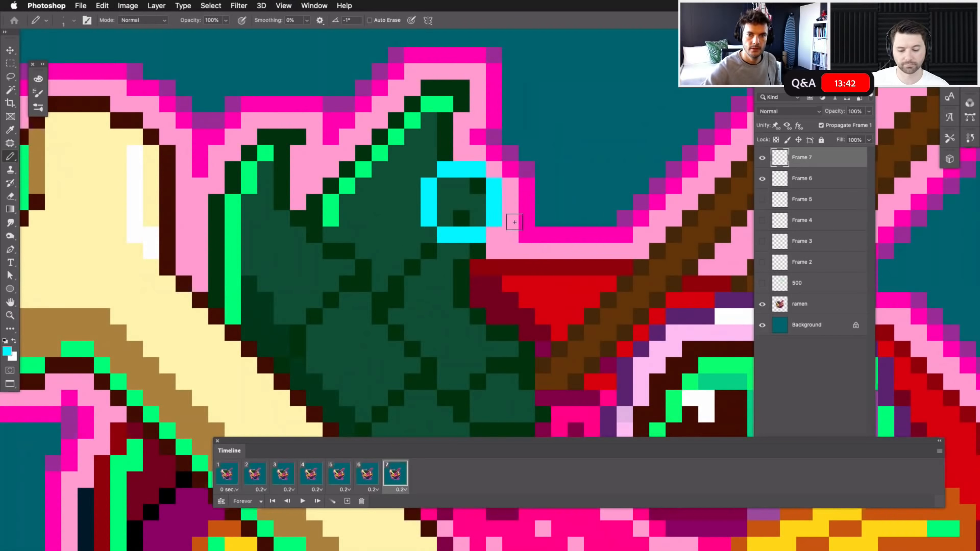
{"action": "scroll", "coordinate": [488, 260], "scroll_direction": "up", "scroll_amount": 5}
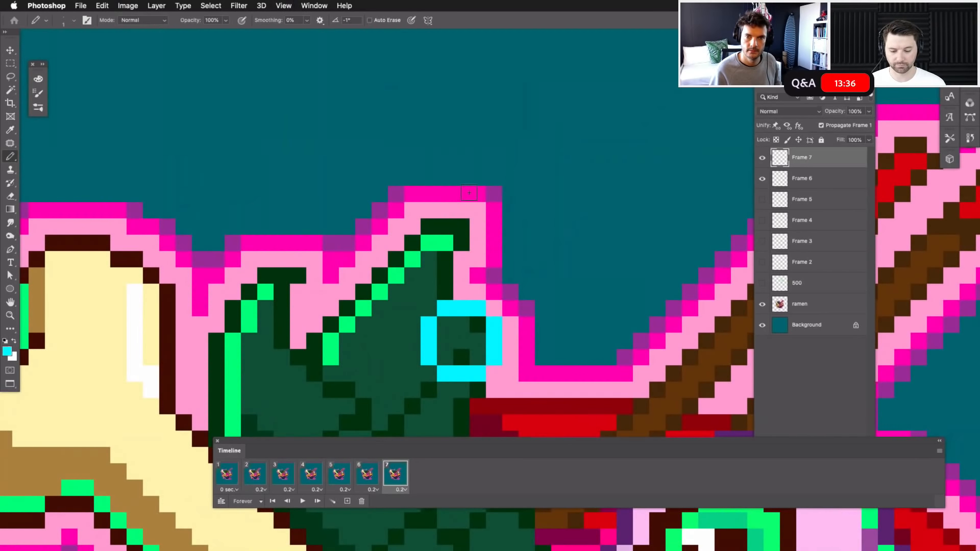
{"action": "mouse_move", "coordinate": [464, 188]}
{"action": "left_mouse_down"}
{"action": "mouse_move", "coordinate": [483, 226]}
{"action": "mouse_move", "coordinate": [475, 223]}
{"action": "mouse_move", "coordinate": [492, 225]}
{"action": "mouse_move", "coordinate": [518, 218]}
{"action": "mouse_move", "coordinate": [510, 192]}
{"action": "left_mouse_up"}
{"action": "key", "text": "super+z"}
{"action": "key", "text": "super+z"}
{"action": "key", "text": "super+z"}
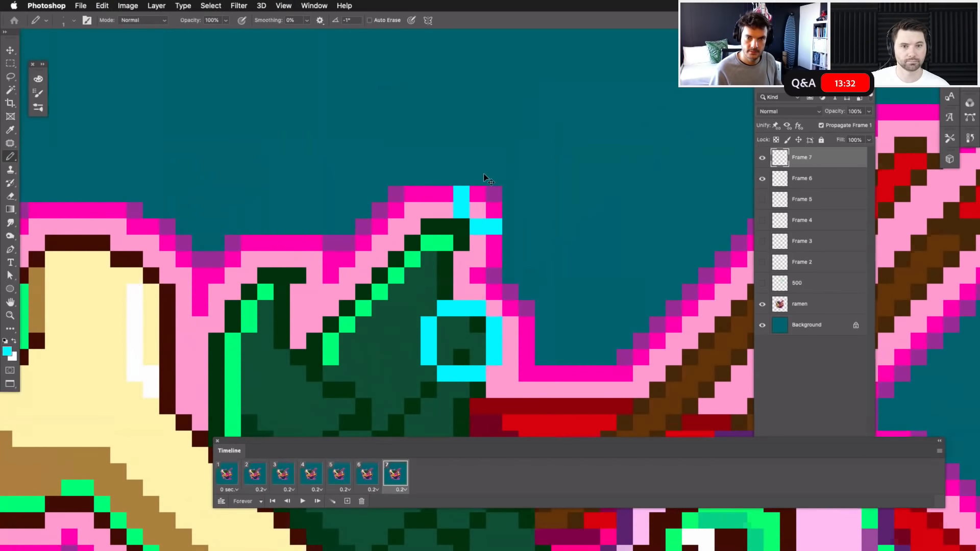
Step: Draw a small cyan bubble outline just above the seaweed's tip on the Frame 7 layer and hide the Frame 6 layer
{"action": "mouse_move", "coordinate": [464, 148]}
{"action": "left_mouse_down"}
{"action": "mouse_move", "coordinate": [480, 182]}
{"action": "mouse_move", "coordinate": [499, 178]}
{"action": "mouse_move", "coordinate": [508, 160]}
{"action": "mouse_move", "coordinate": [510, 147]}
{"action": "mouse_move", "coordinate": [478, 128]}
{"action": "mouse_move", "coordinate": [501, 131]}
{"action": "left_mouse_up"}
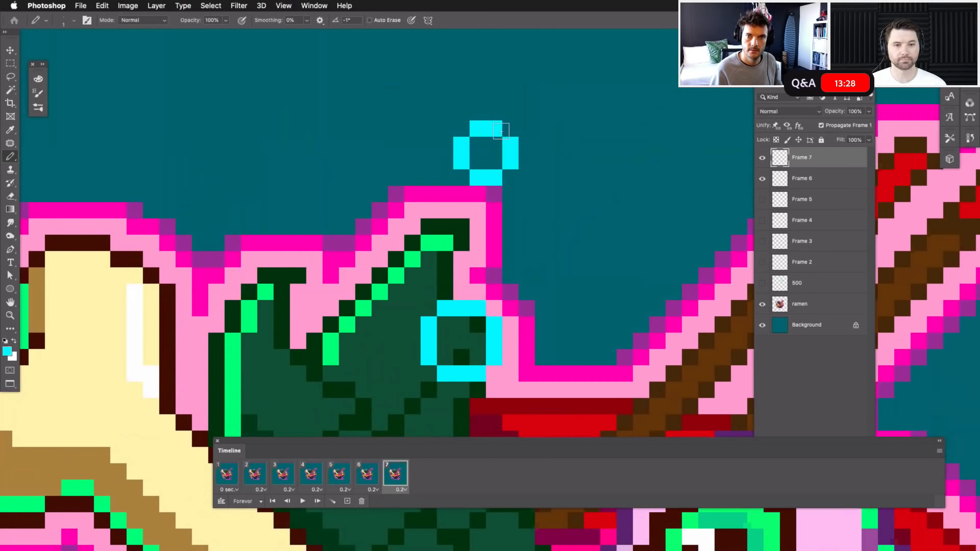
{"action": "left_click", "coordinate": [763, 180]}
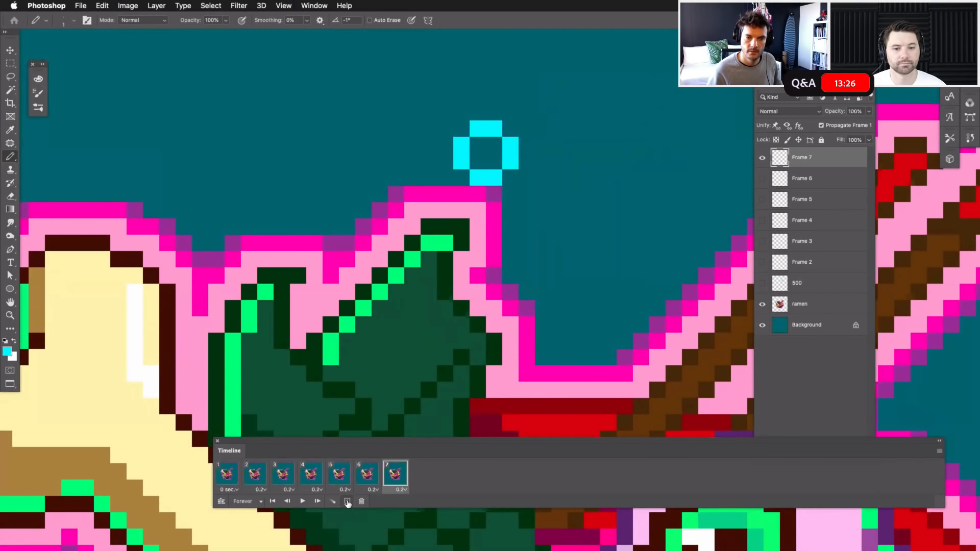
Step: Add frame 8, draw a solid 2 by 2 pixel cyan square above the previous bubble, and hide the Frame 7 layer
{"action": "left_click", "coordinate": [347, 502]}
{"action": "scroll", "coordinate": [587, 221], "scroll_direction": "up", "scroll_amount": 5}
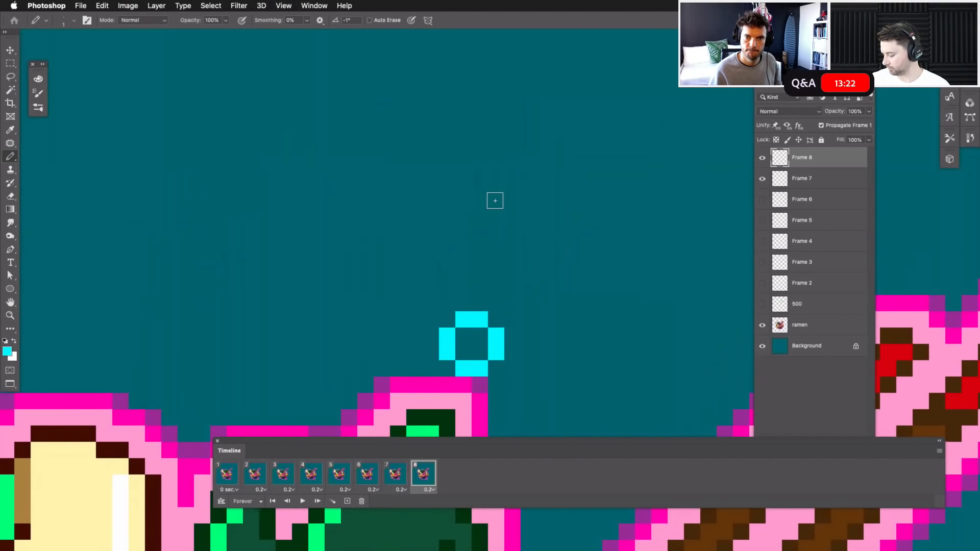
{"action": "mouse_move", "coordinate": [494, 199]}
{"action": "left_mouse_down"}
{"action": "mouse_move", "coordinate": [513, 190]}
{"action": "mouse_move", "coordinate": [495, 189]}
{"action": "left_mouse_up"}
{"action": "left_click", "coordinate": [762, 179]}
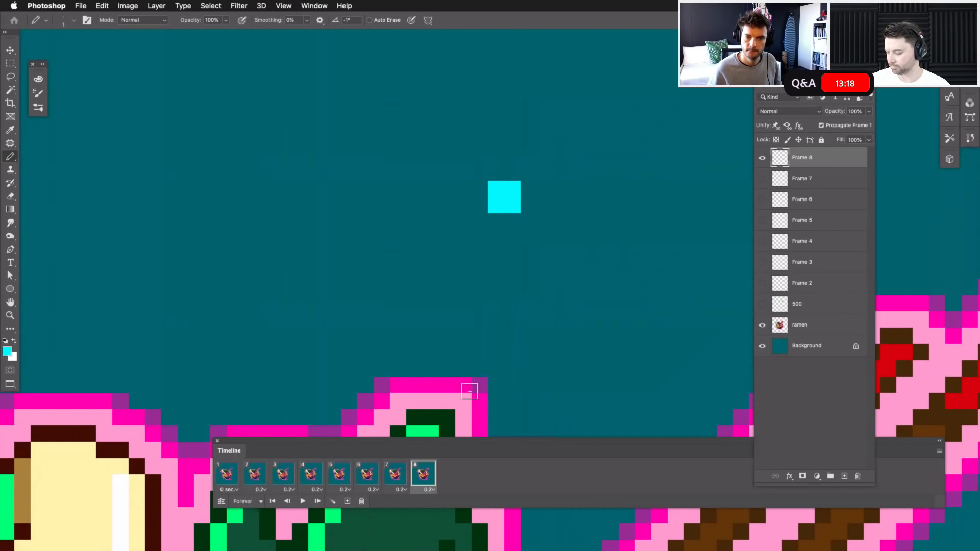
Step: Compare the bubble's position across frames 6, 7 and 8 in the Timeline
{"action": "left_click", "coordinate": [394, 474]}
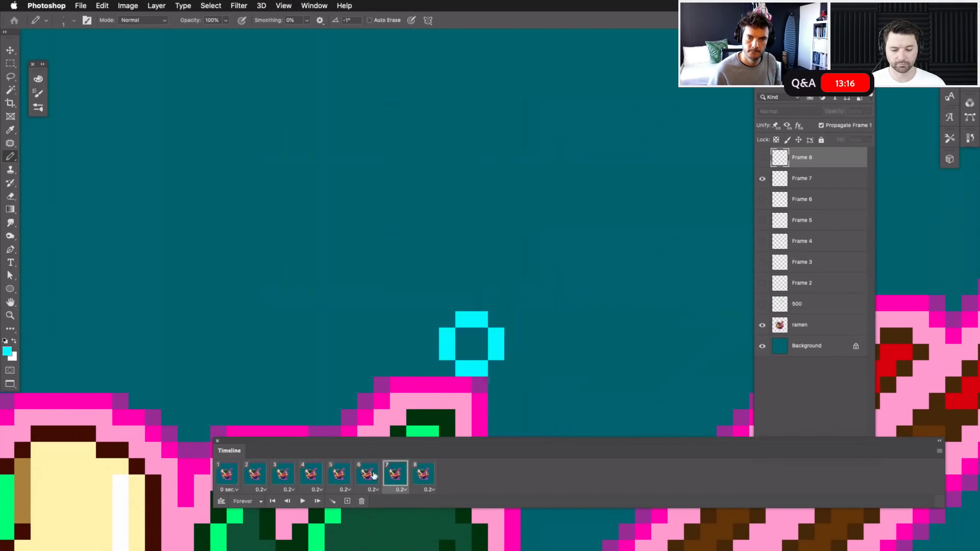
{"action": "left_click", "coordinate": [366, 474]}
{"action": "left_click", "coordinate": [395, 476]}
{"action": "left_click", "coordinate": [422, 477]}
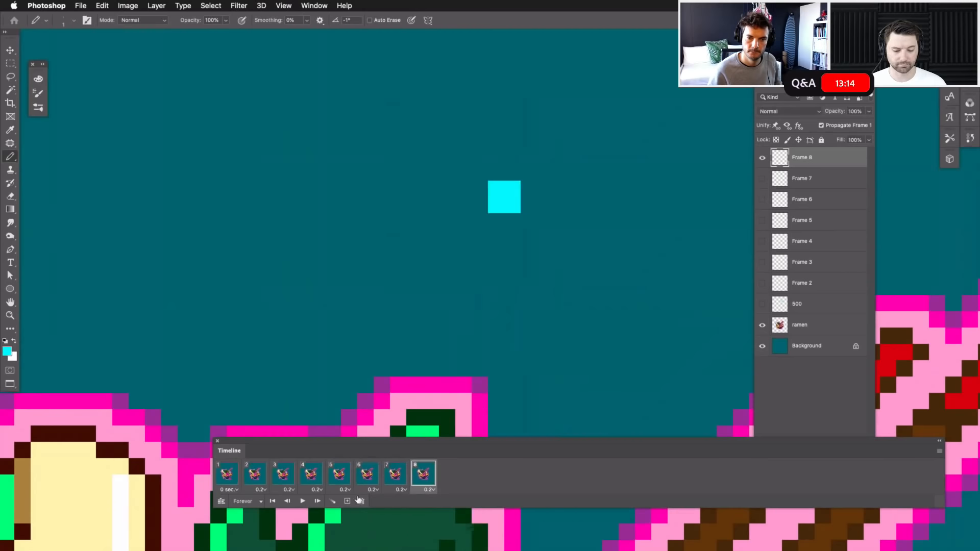
Step: Add frame 9, draw four cyan pixels around an empty center above the square, and hide the Frame 8 layer
{"action": "left_click", "coordinate": [348, 502]}
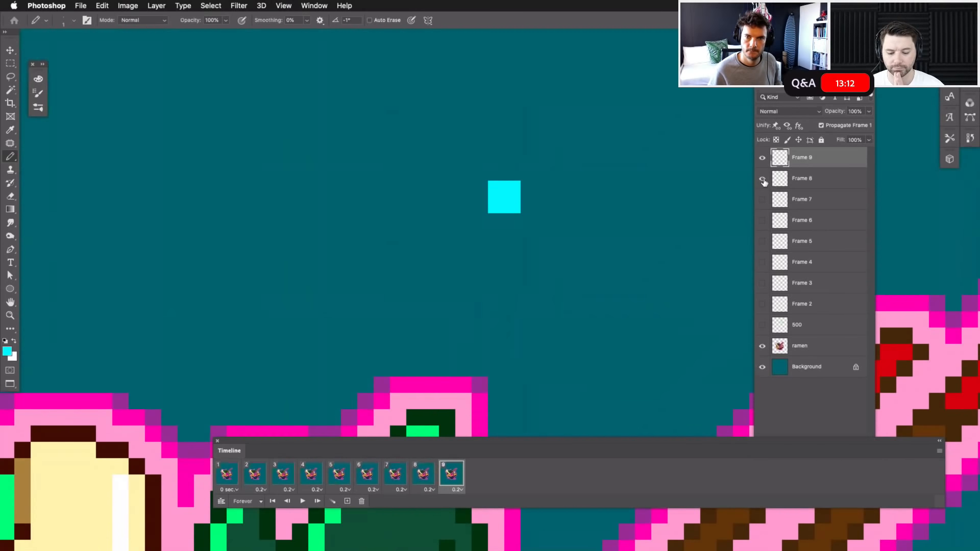
{"action": "left_click_drag", "start_coordinate": [567, 197], "coordinate": [541, 348]}
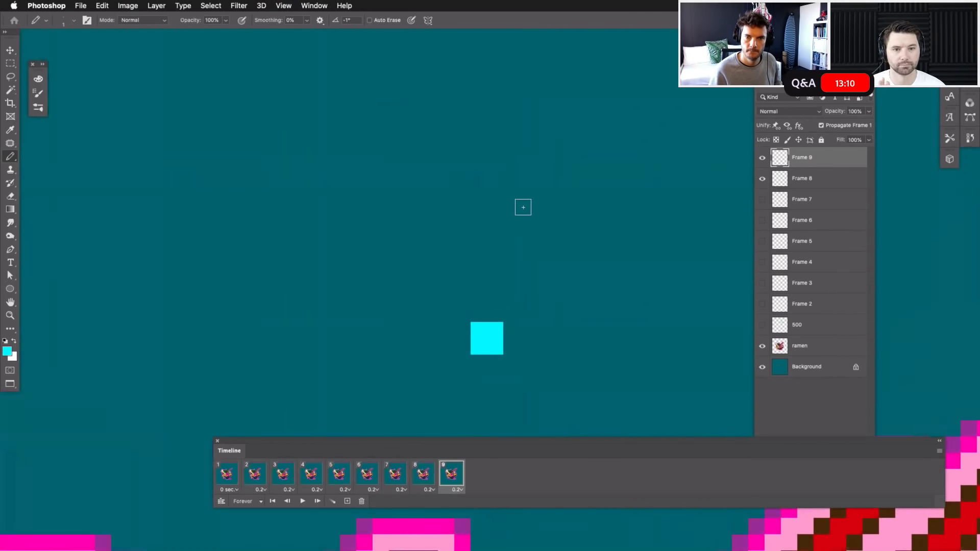
{"action": "left_click", "coordinate": [495, 184]}
{"action": "left_click", "coordinate": [495, 230]}
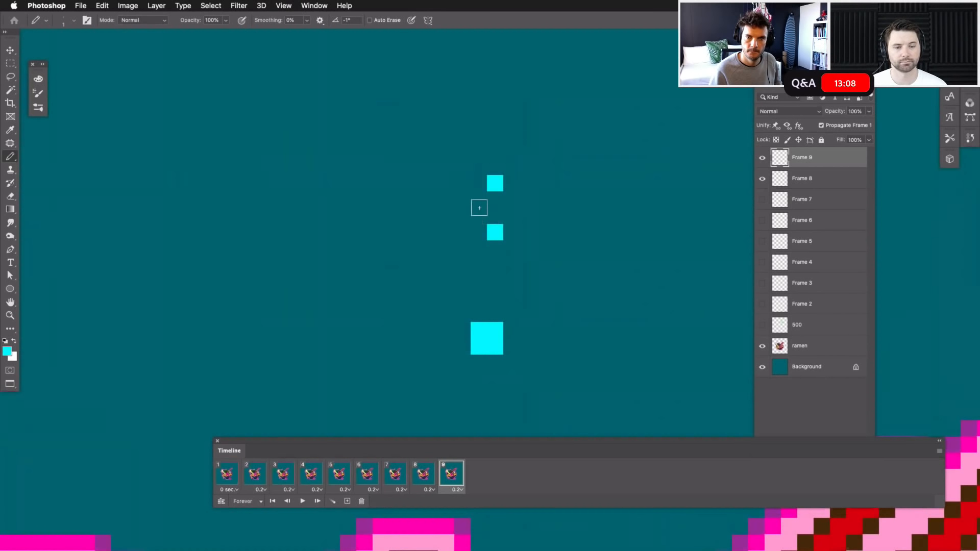
{"action": "key", "text": "super+z"}
{"action": "left_click", "coordinate": [495, 216]}
{"action": "left_click", "coordinate": [479, 200]}
{"action": "left_click", "coordinate": [511, 199]}
{"action": "left_click", "coordinate": [762, 179]}
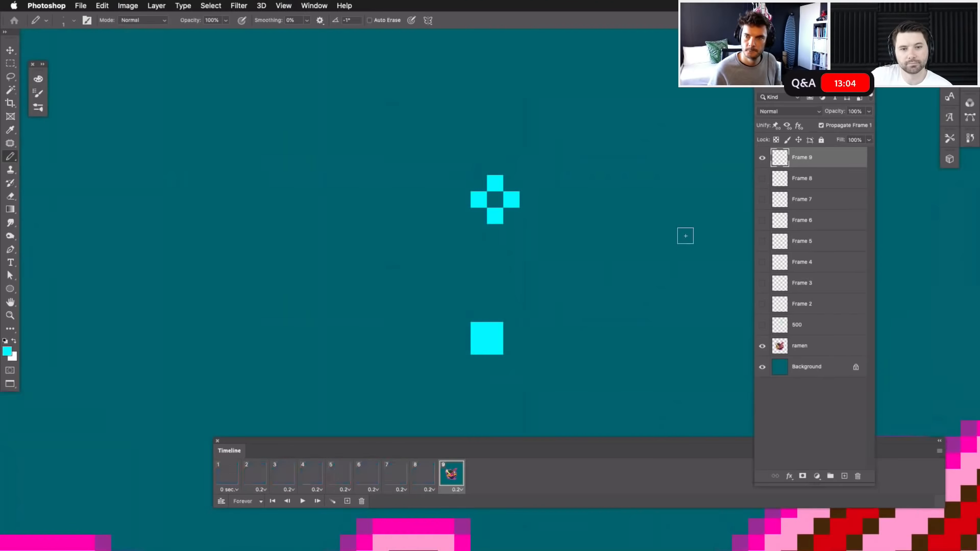
Step: Add frame 10 to the Timeline
{"action": "left_click", "coordinate": [348, 502]}
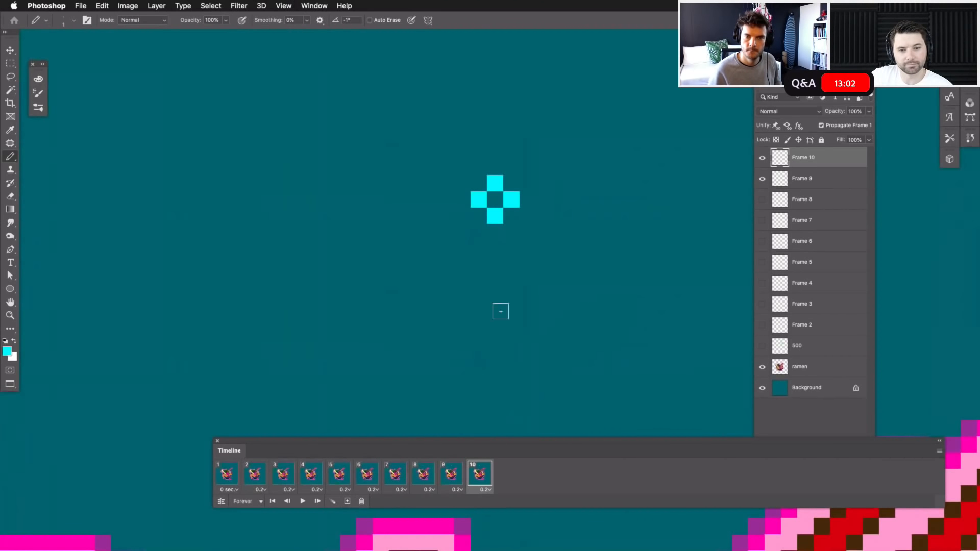
{"action": "left_click_drag", "start_coordinate": [548, 223], "coordinate": [553, 321]}
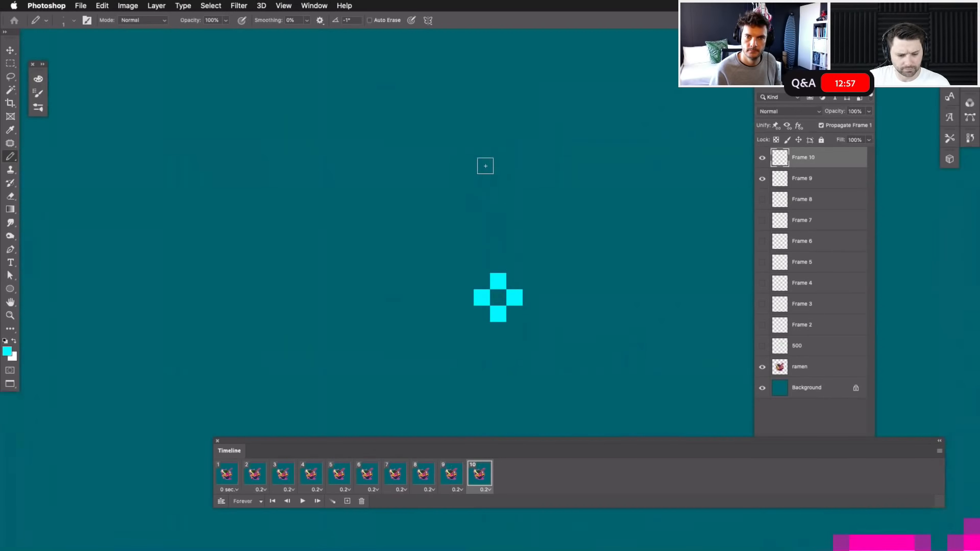
{"action": "left_click", "coordinate": [484, 167]}
{"action": "left_click", "coordinate": [483, 218]}
{"action": "key", "text": "cmd+z"}
{"action": "left_click", "coordinate": [482, 232]}
{"action": "left_click", "coordinate": [450, 199]}
{"action": "left_click", "coordinate": [514, 199]}
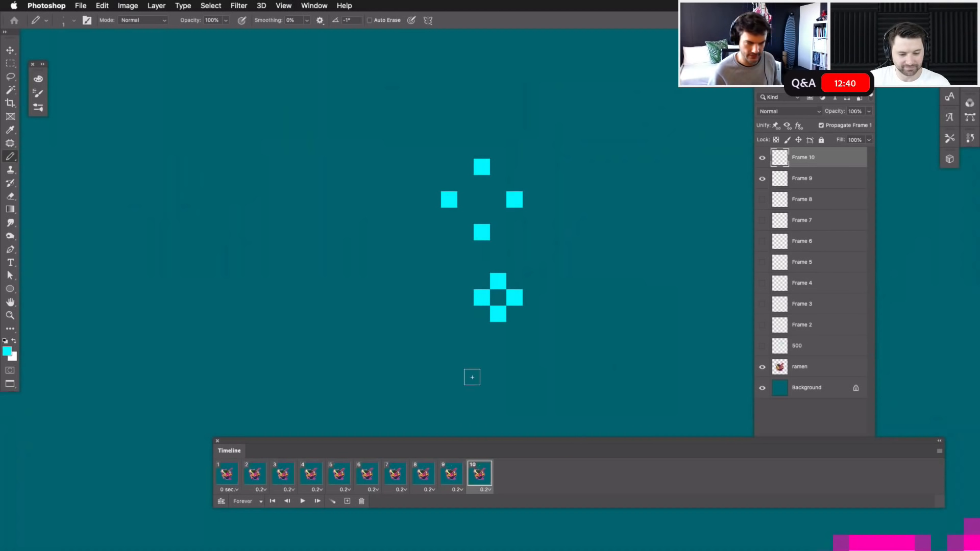
{"action": "key", "text": "super+z"}
{"action": "key", "text": "super+z"}
{"action": "key", "text": "super+z"}
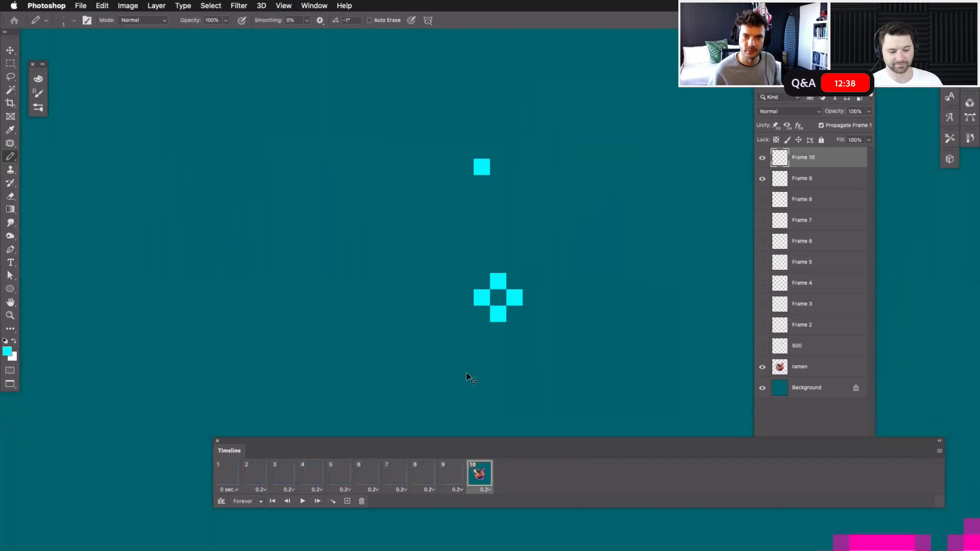
{"action": "key", "text": "super+z"}
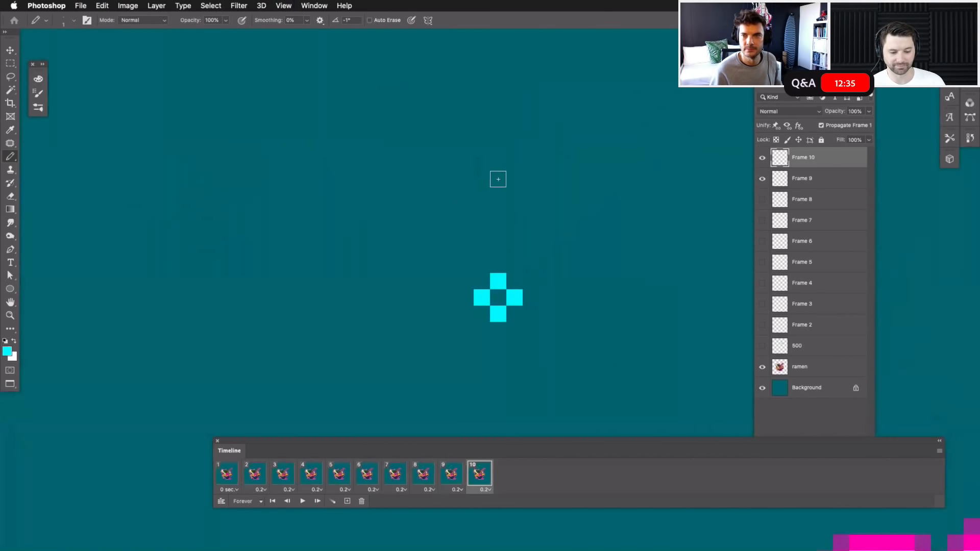
Step: Draw four spread-out cyan pixels in a diamond above the previous burst on the Frame 10 layer, and hide the Frame 9 layer
{"action": "left_click", "coordinate": [482, 183]}
{"action": "left_click", "coordinate": [482, 101]}
{"action": "left_click", "coordinate": [444, 134]}
{"action": "key", "text": "super+z"}
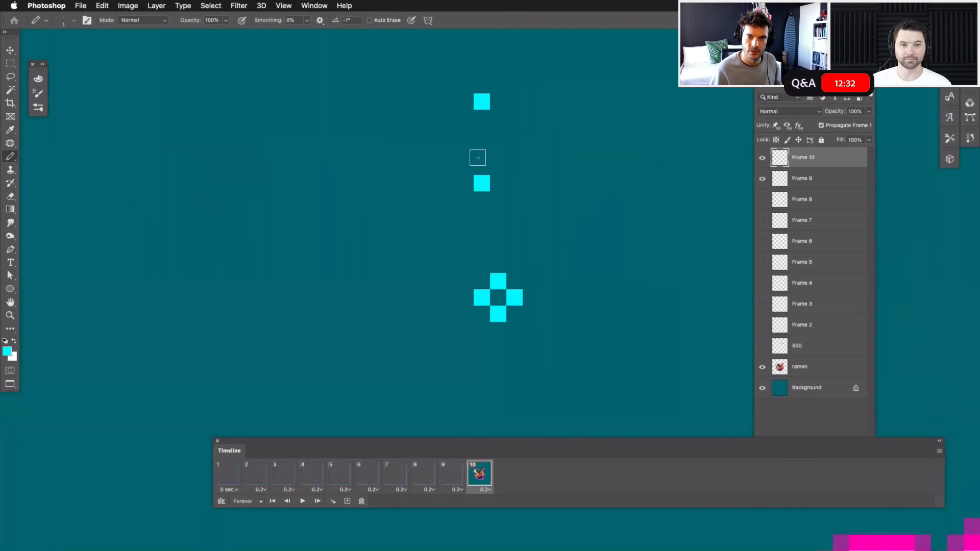
{"action": "left_click", "coordinate": [449, 151]}
{"action": "key", "text": "super+z"}
{"action": "left_click", "coordinate": [448, 137]}
{"action": "key", "text": "super+z"}
{"action": "key", "text": "super+z"}
{"action": "left_click", "coordinate": [482, 118]}
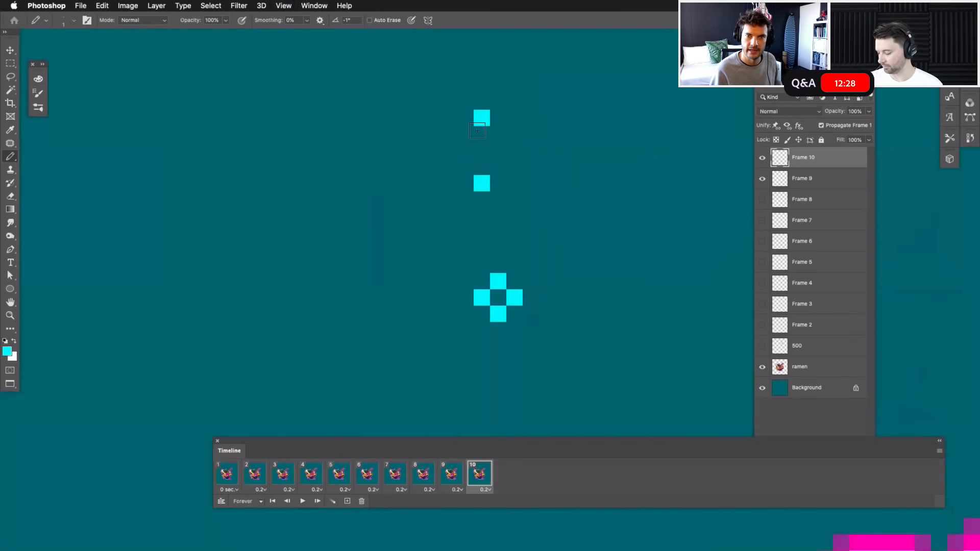
{"action": "left_click", "coordinate": [449, 151]}
{"action": "left_click", "coordinate": [515, 151]}
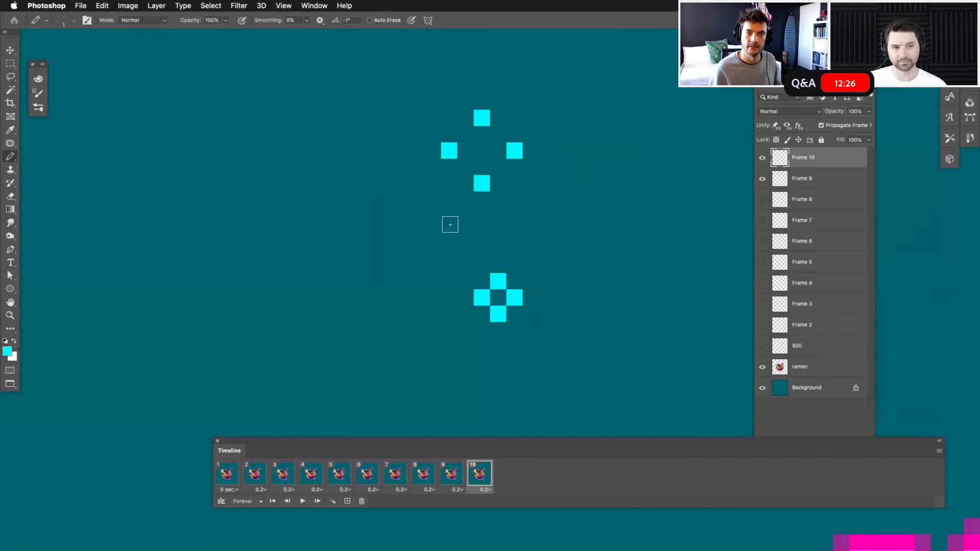
{"action": "left_click", "coordinate": [763, 181]}
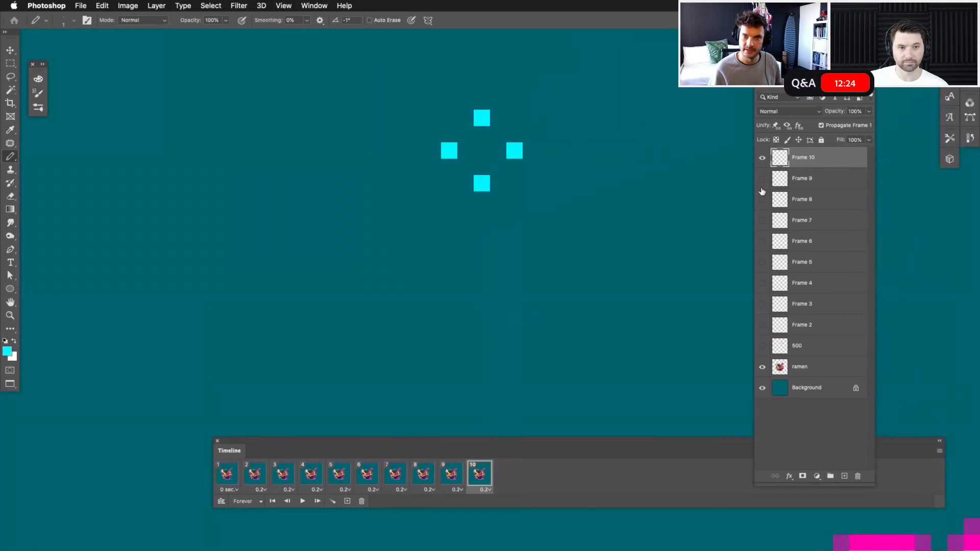
Step: Play the ten-frame animation with the whole artwork in view, then stop it
{"action": "key", "text": "super+minus"}
{"action": "key", "text": "super+minus"}
{"action": "key", "text": "super+minus"}
{"action": "left_click_drag", "start_coordinate": [542, 379], "coordinate": [536, 241]}
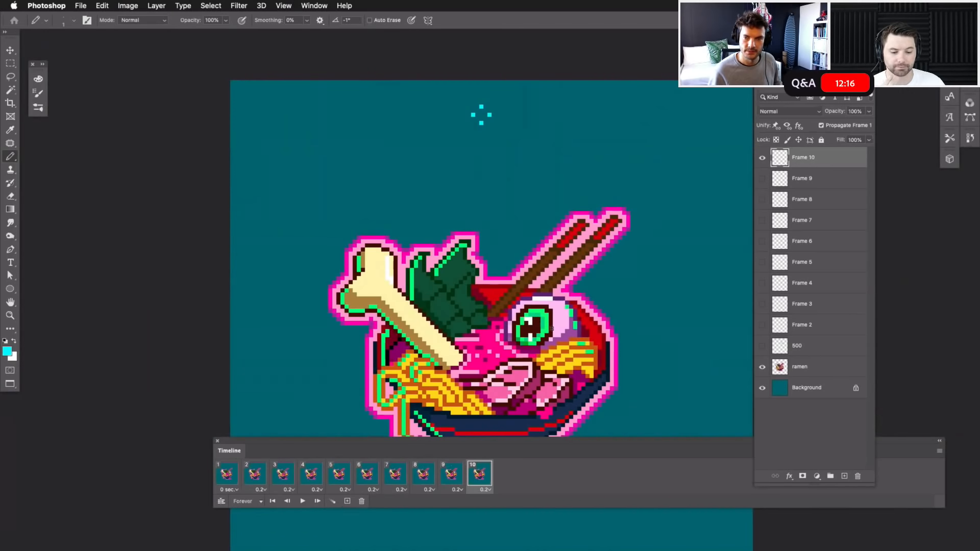
{"action": "key", "text": "super+minus"}
{"action": "left_click_drag", "start_coordinate": [552, 330], "coordinate": [556, 288]}
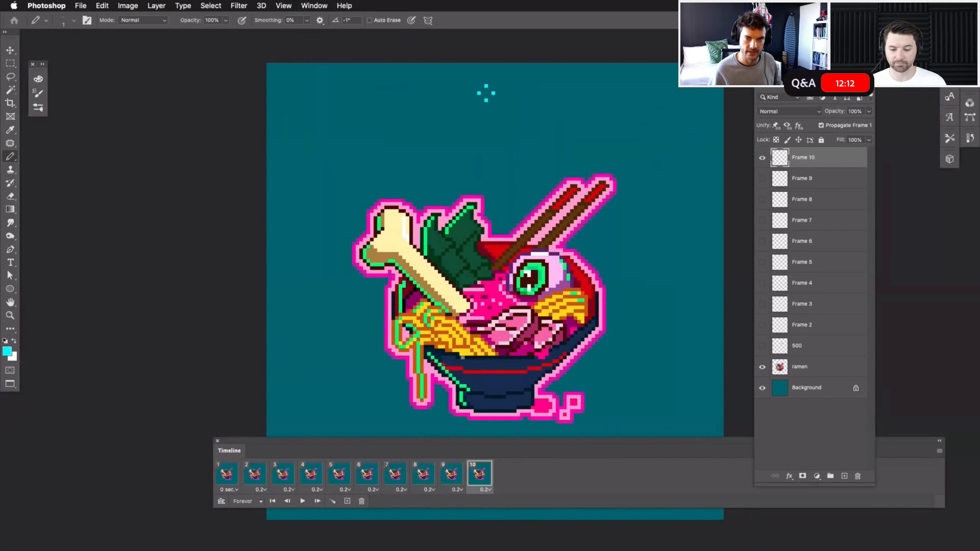
{"action": "key", "text": "space"}
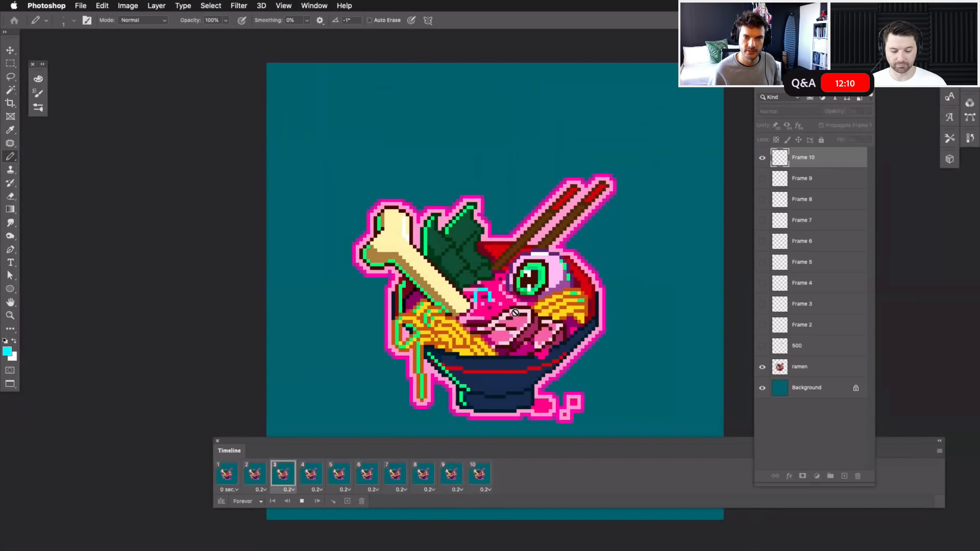
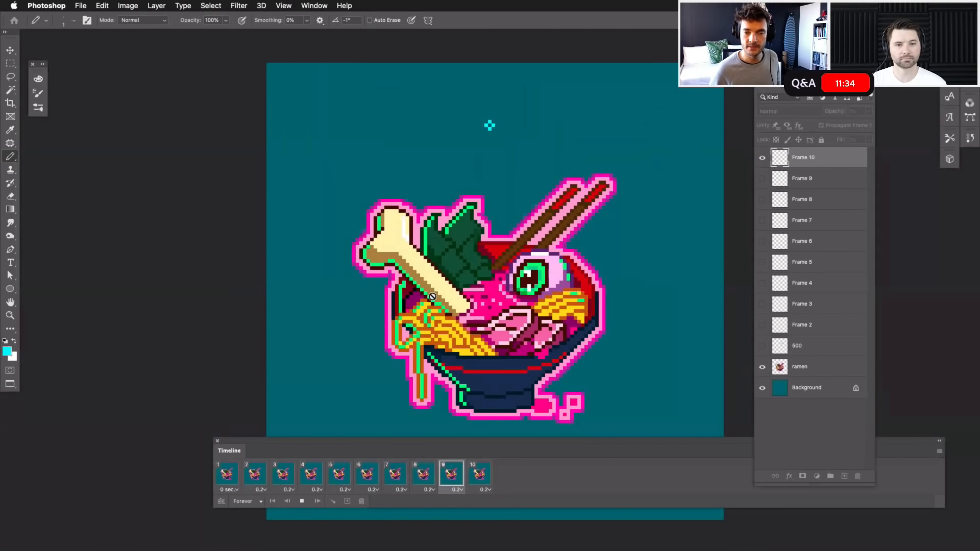
{"action": "key", "text": "space"}
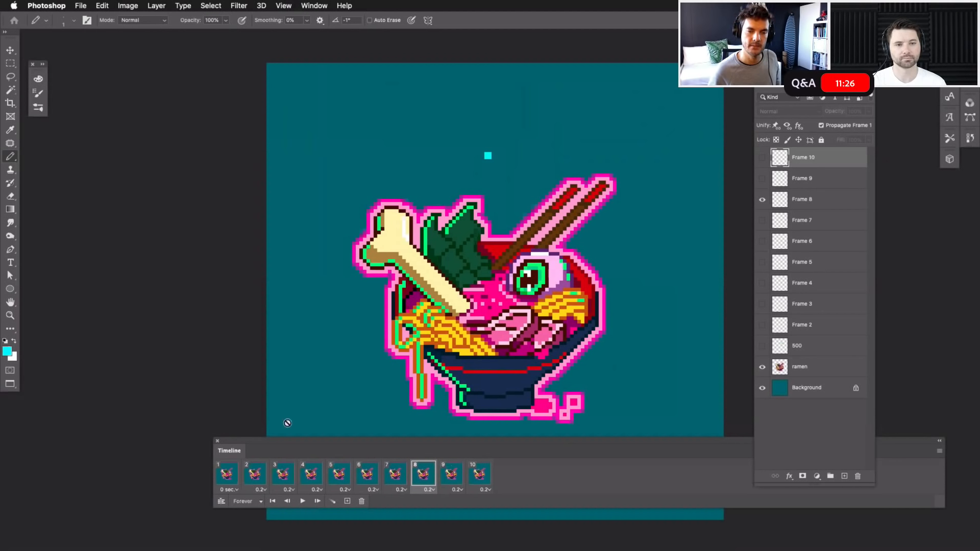
Step: On frame 6, draw a two-pixel-wide cyan dash just under the eyeball on the Frame 6 layer
{"action": "left_click", "coordinate": [256, 475]}
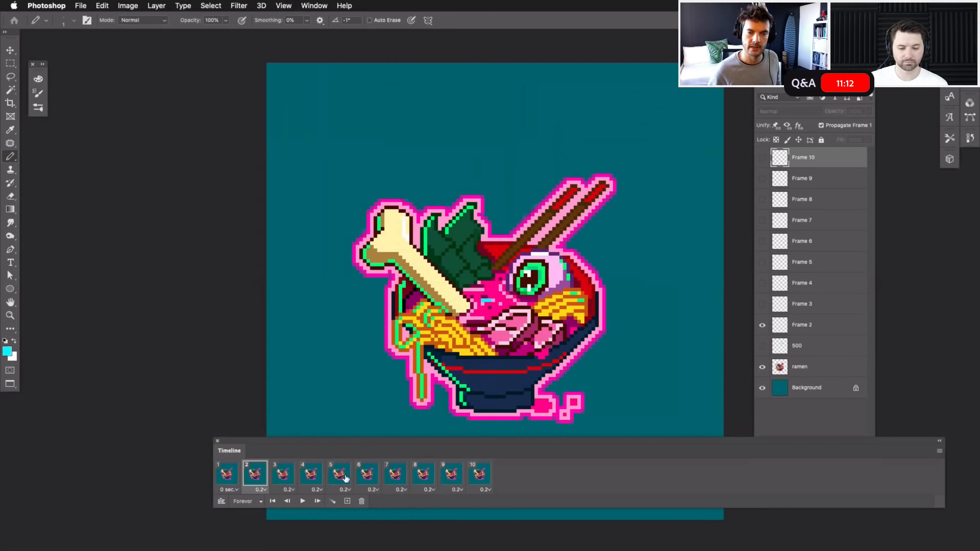
{"action": "left_click", "coordinate": [368, 476]}
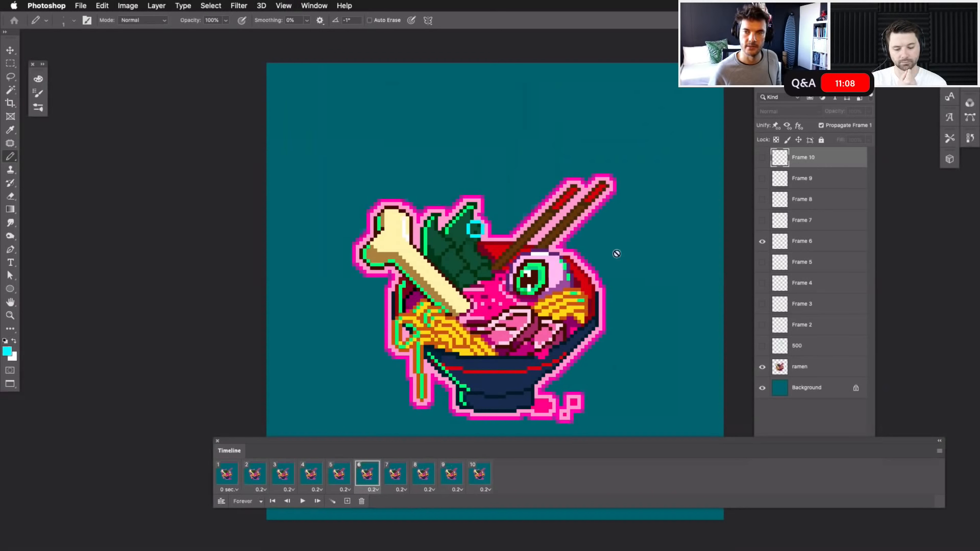
{"action": "left_click", "coordinate": [804, 248]}
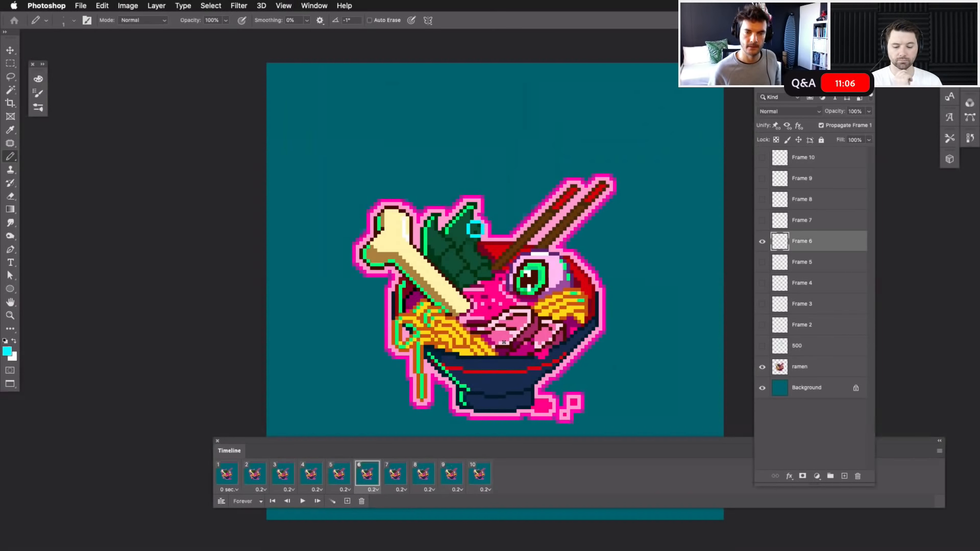
{"action": "key", "text": "super+plus"}
{"action": "key", "text": "super+plus"}
{"action": "key", "text": "super+plus"}
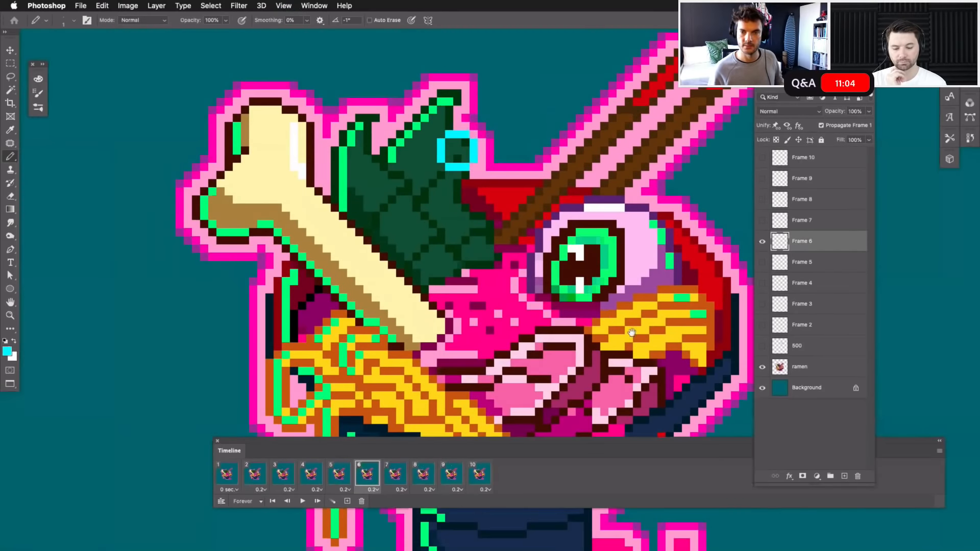
{"action": "mouse_move", "coordinate": [595, 309]}
{"action": "left_mouse_down"}
{"action": "mouse_move", "coordinate": [499, 252]}
{"action": "mouse_move", "coordinate": [532, 265]}
{"action": "left_mouse_up"}
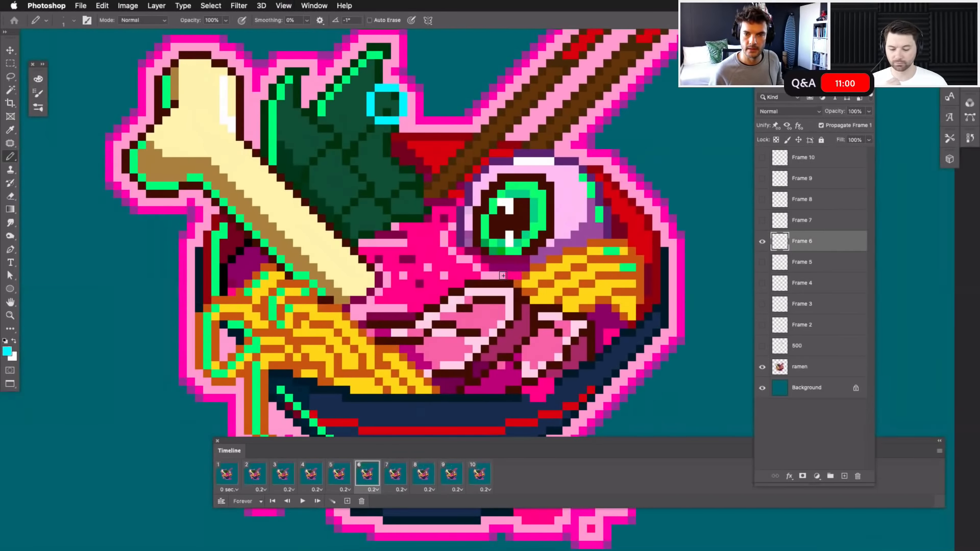
{"action": "left_click", "coordinate": [510, 275]}
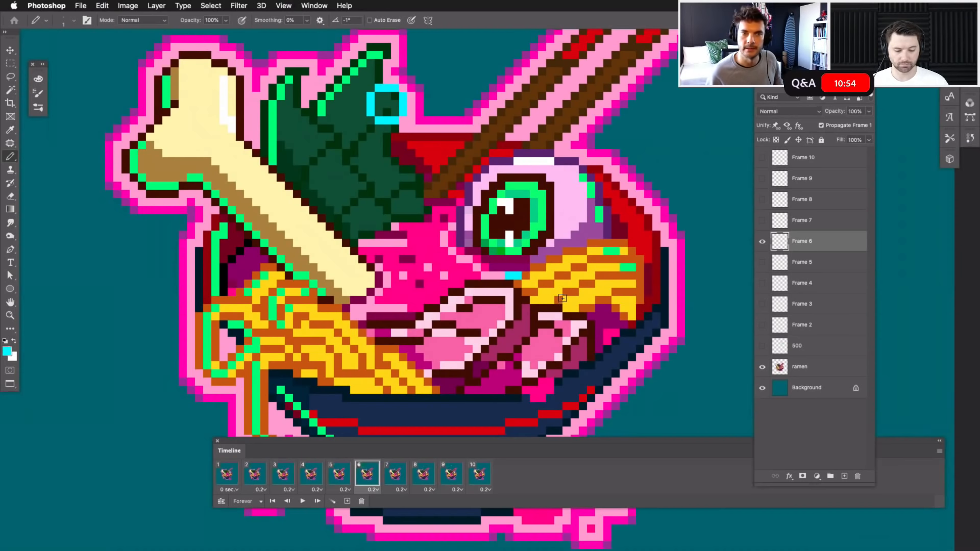
Step: On frame 7, draw a small cyan bubble ring at the eyeball's lower edge on the Frame 7 layer, using Frame 6 as a temporary reference
{"action": "left_click", "coordinate": [399, 477]}
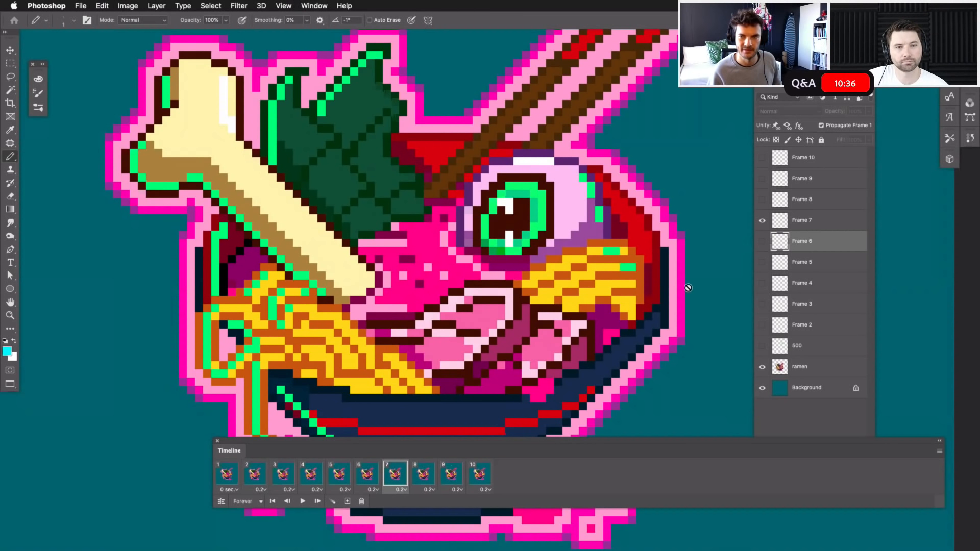
{"action": "left_click", "coordinate": [823, 223]}
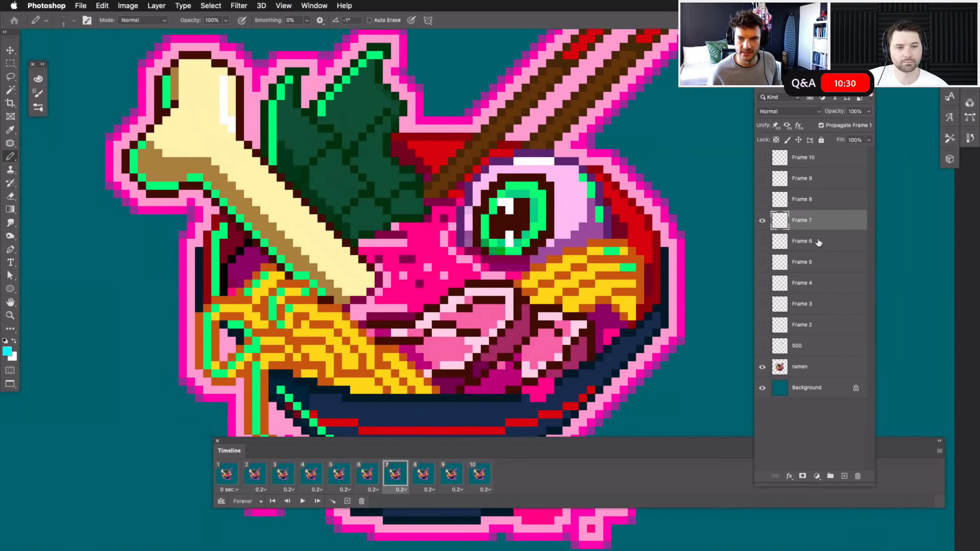
{"action": "left_click", "coordinate": [763, 244]}
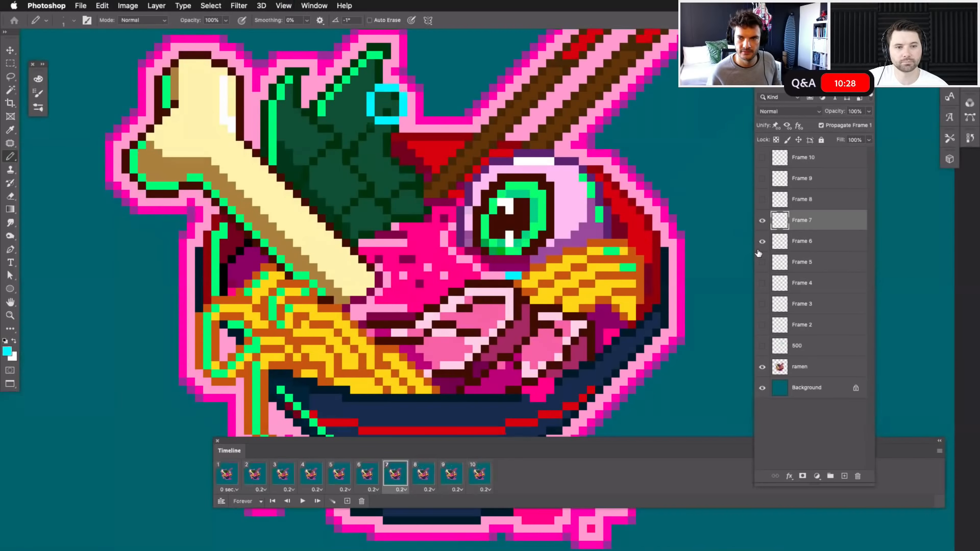
{"action": "mouse_move", "coordinate": [508, 251]}
{"action": "left_mouse_down"}
{"action": "mouse_move", "coordinate": [525, 265]}
{"action": "mouse_move", "coordinate": [502, 268]}
{"action": "left_mouse_up"}
{"action": "left_click", "coordinate": [502, 261]}
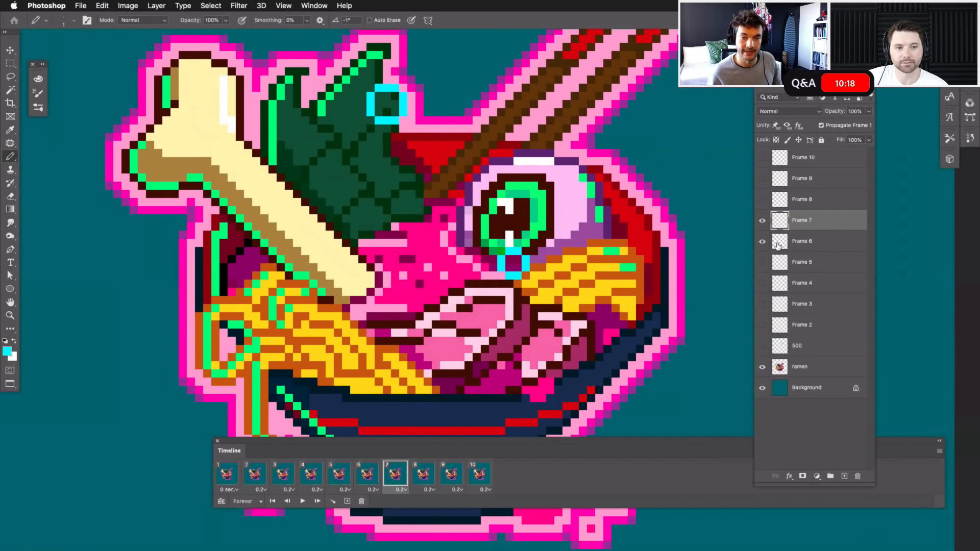
{"action": "left_click", "coordinate": [762, 243]}
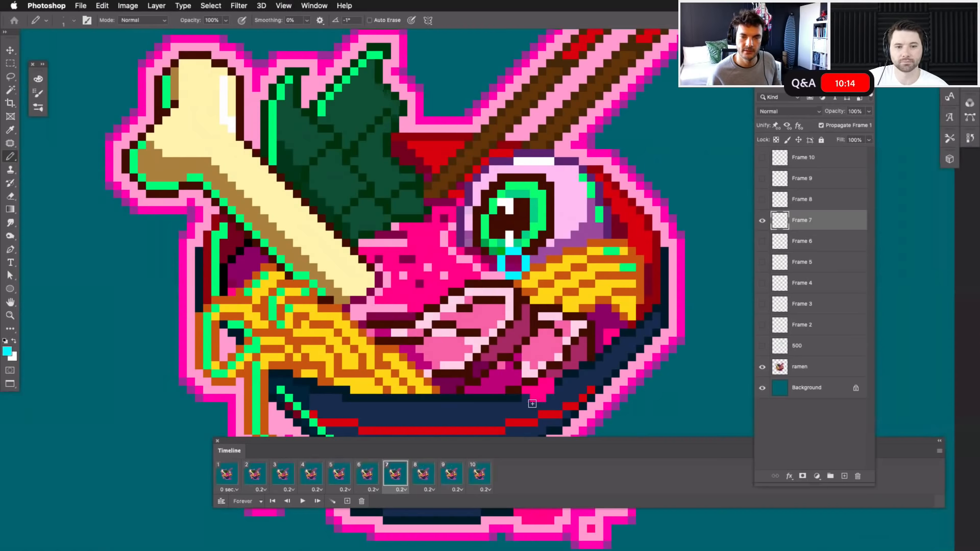
Step: On frame 8, draw a small cyan bubble ring over the pupil's right side on the Frame 8 layer, showing Frame 7 only as a guide
{"action": "left_click", "coordinate": [424, 475]}
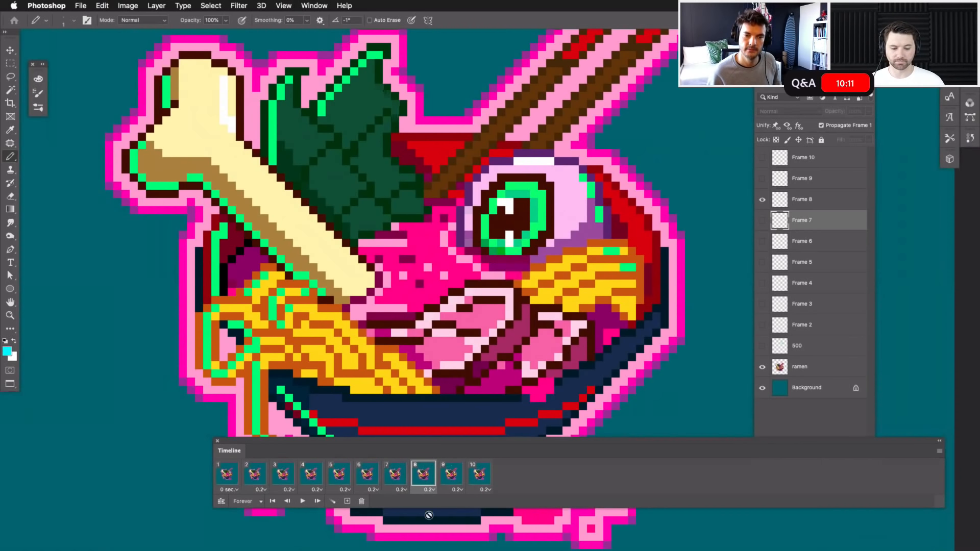
{"action": "left_click", "coordinate": [762, 220]}
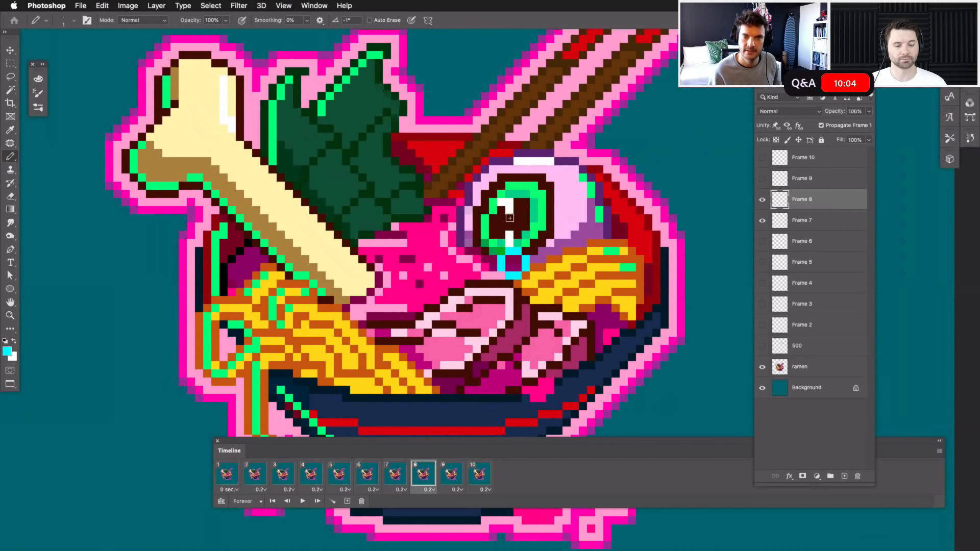
{"action": "mouse_move", "coordinate": [520, 214]}
{"action": "left_mouse_down"}
{"action": "mouse_move", "coordinate": [520, 229]}
{"action": "mouse_move", "coordinate": [533, 234]}
{"action": "mouse_move", "coordinate": [525, 213]}
{"action": "mouse_move", "coordinate": [535, 224]}
{"action": "left_mouse_up"}
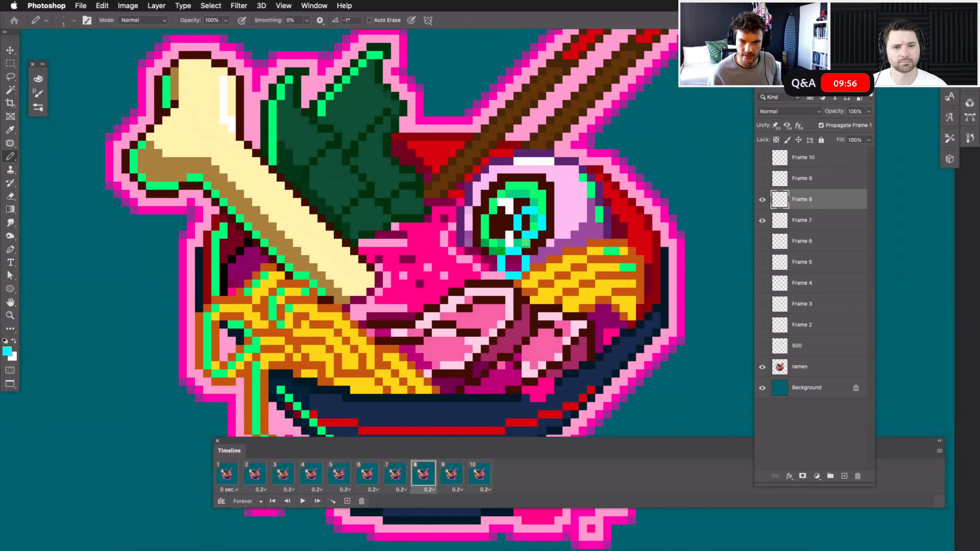
{"action": "left_click", "coordinate": [762, 220]}
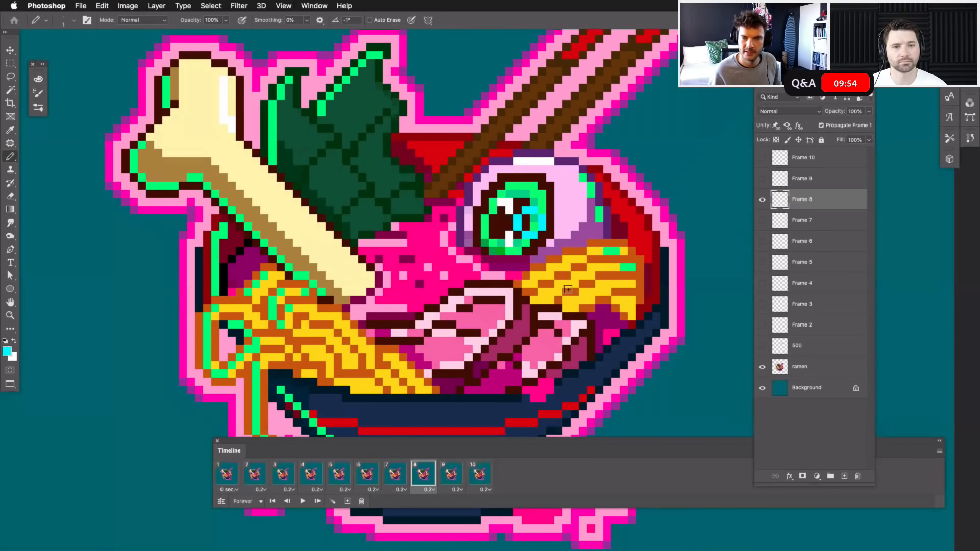
Step: On frame 9, draw a small cyan bubble ring at the top of the eyeball on the Frame 9 layer, then hide the Frame 8 guide
{"action": "left_click", "coordinate": [452, 477]}
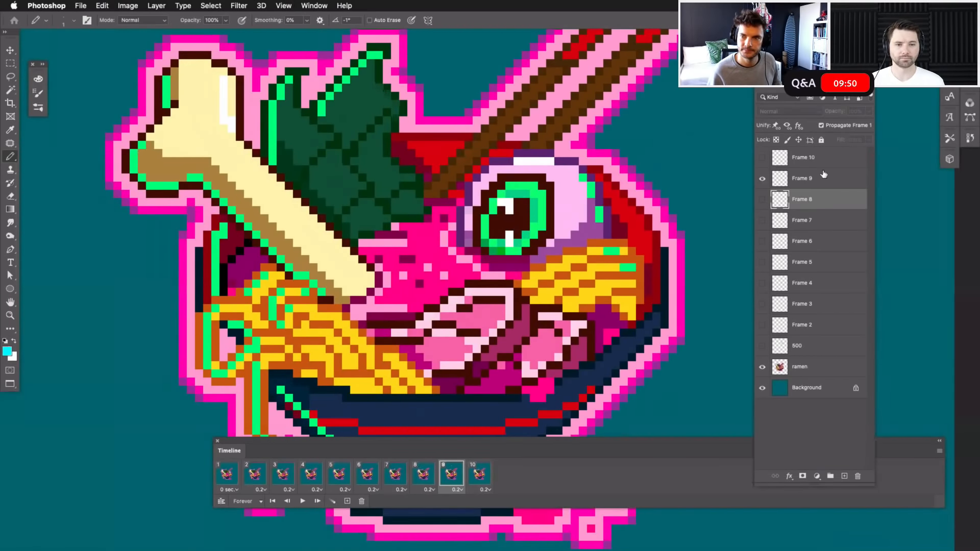
{"action": "left_click_drag", "start_coordinate": [548, 310], "coordinate": [501, 371]}
{"action": "left_click", "coordinate": [762, 199]}
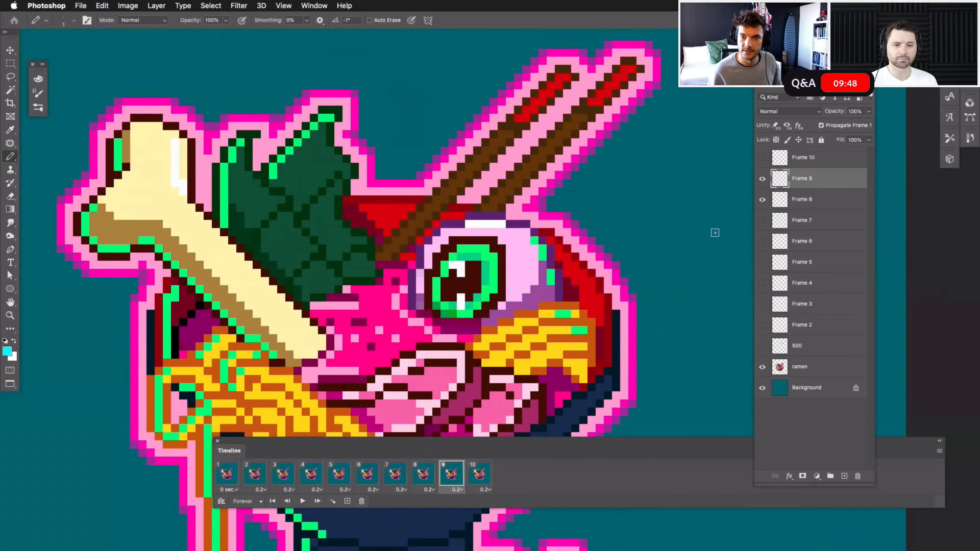
{"action": "mouse_move", "coordinate": [487, 233]}
{"action": "left_mouse_down"}
{"action": "mouse_move", "coordinate": [491, 255]}
{"action": "mouse_move", "coordinate": [513, 248]}
{"action": "mouse_move", "coordinate": [502, 224]}
{"action": "left_mouse_up"}
{"action": "left_click", "coordinate": [491, 250]}
{"action": "key", "text": "super+z"}
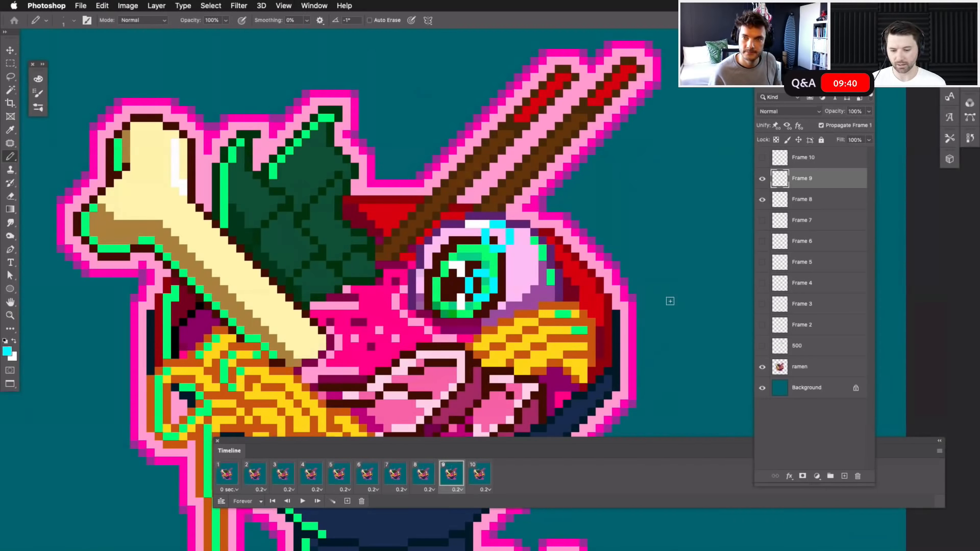
{"action": "left_click", "coordinate": [763, 201]}
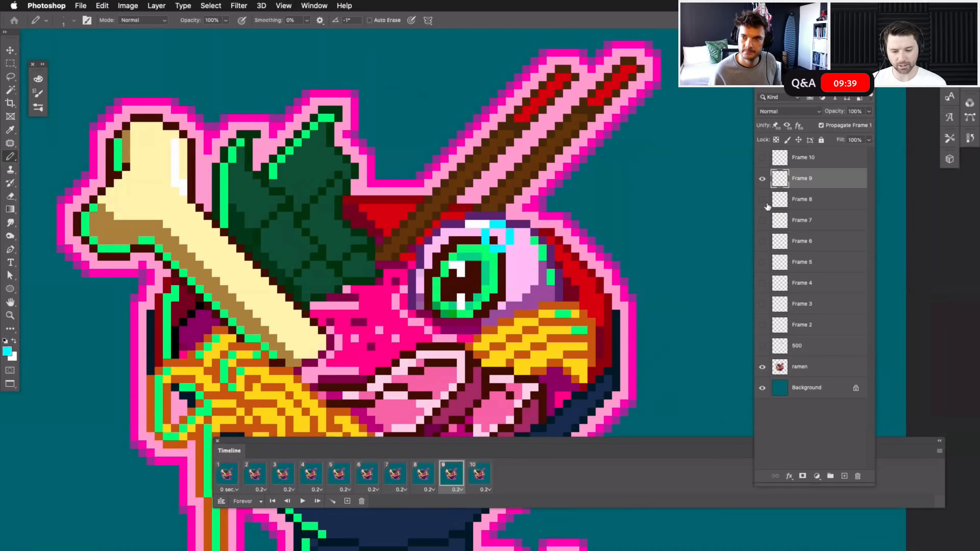
Step: On frame 10, draw a small cyan bubble ring over the lower chopstick on the Frame 10 layer, and hide the Frame 9 guide
{"action": "left_click", "coordinate": [483, 472]}
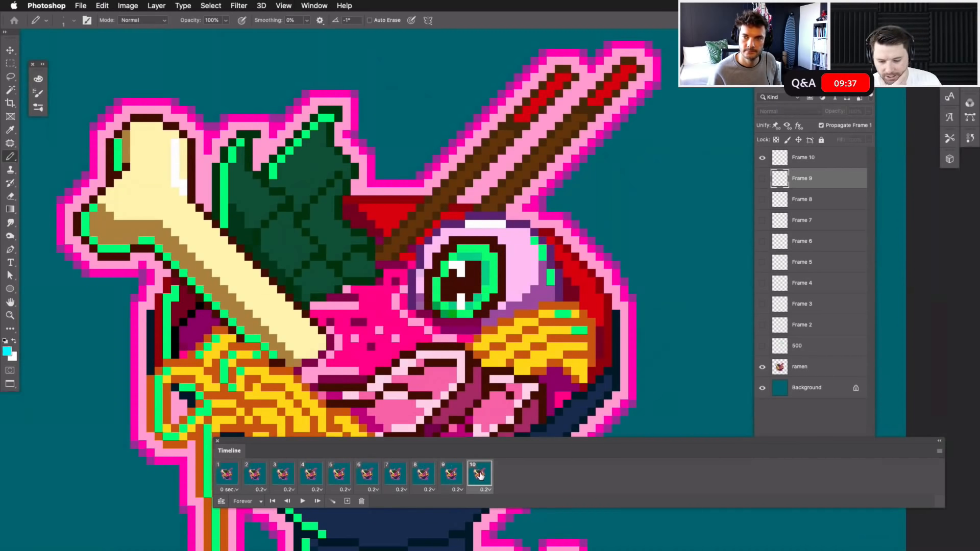
{"action": "left_click", "coordinate": [762, 178]}
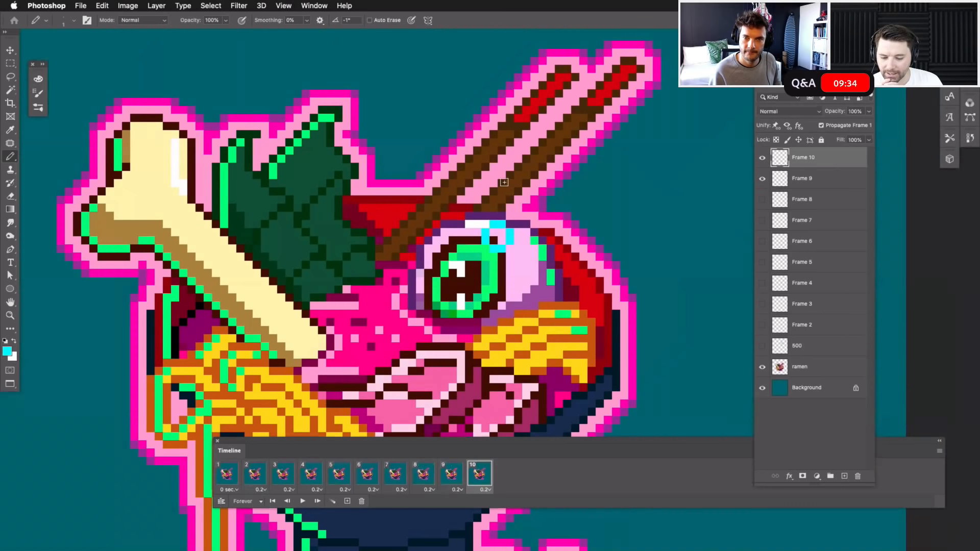
{"action": "left_click_drag", "start_coordinate": [504, 182], "coordinate": [503, 193]}
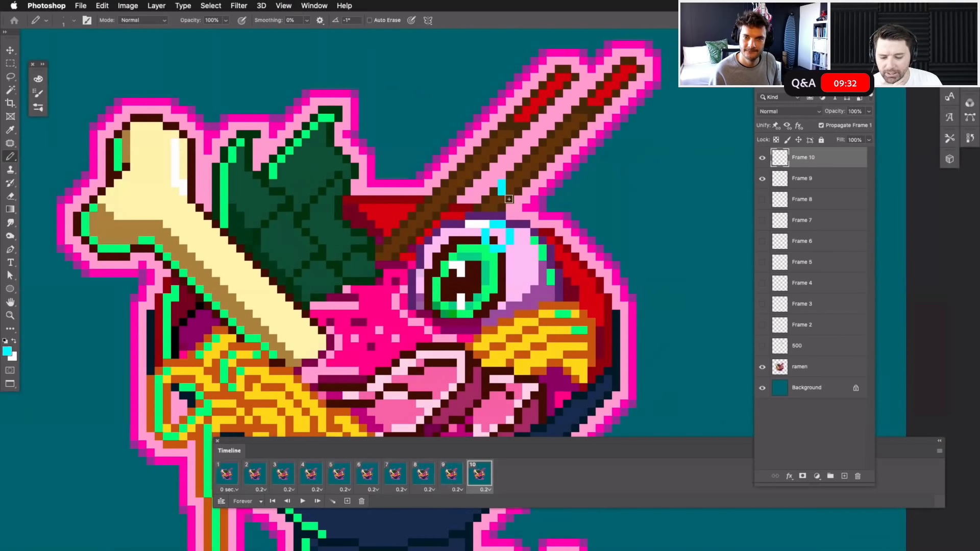
{"action": "key", "text": "super+z"}
{"action": "mouse_move", "coordinate": [503, 175]}
{"action": "left_mouse_down"}
{"action": "mouse_move", "coordinate": [508, 196]}
{"action": "mouse_move", "coordinate": [524, 168]}
{"action": "left_mouse_up"}
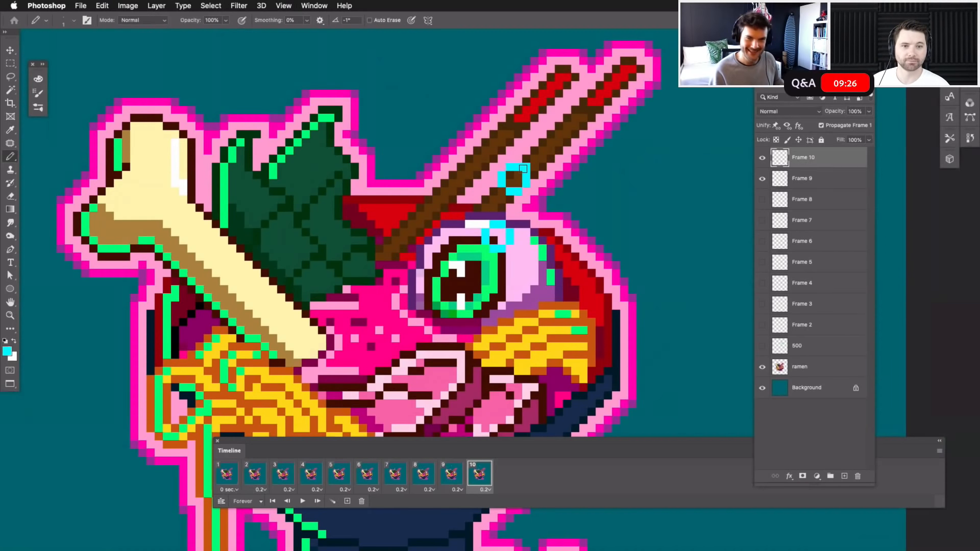
{"action": "key", "text": "e"}
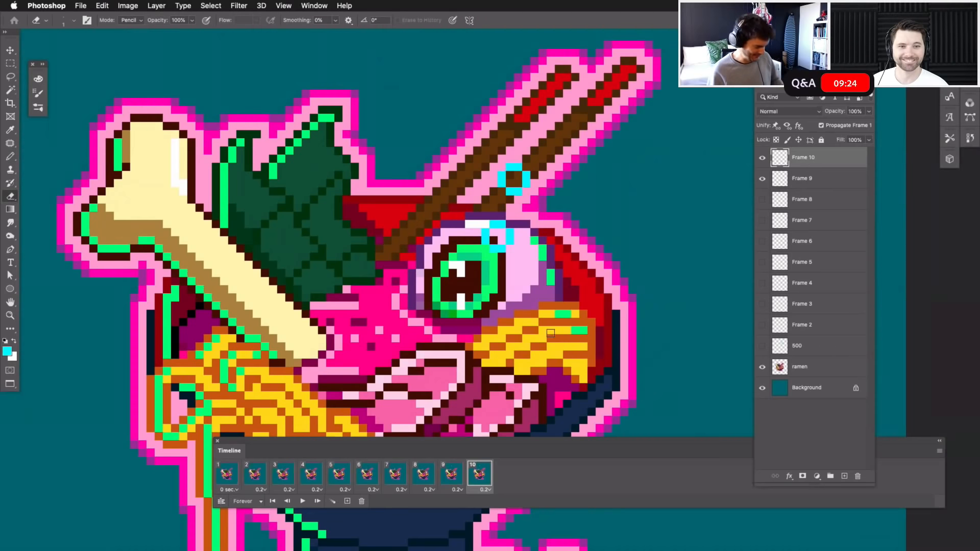
{"action": "left_click", "coordinate": [819, 176]}
{"action": "left_click", "coordinate": [763, 178]}
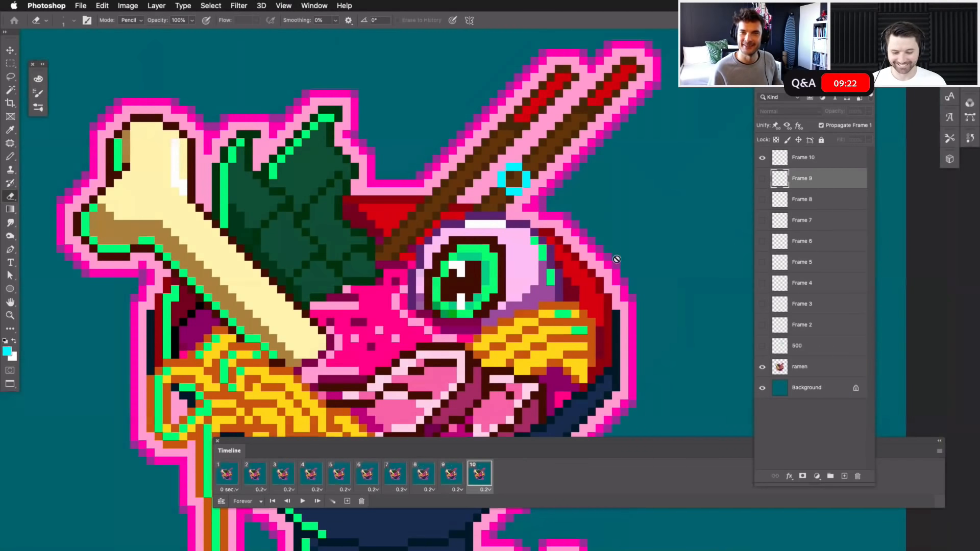
Step: Play the animation to check the second bubble, then stop it and return to frame 10
{"action": "key", "text": "space"}
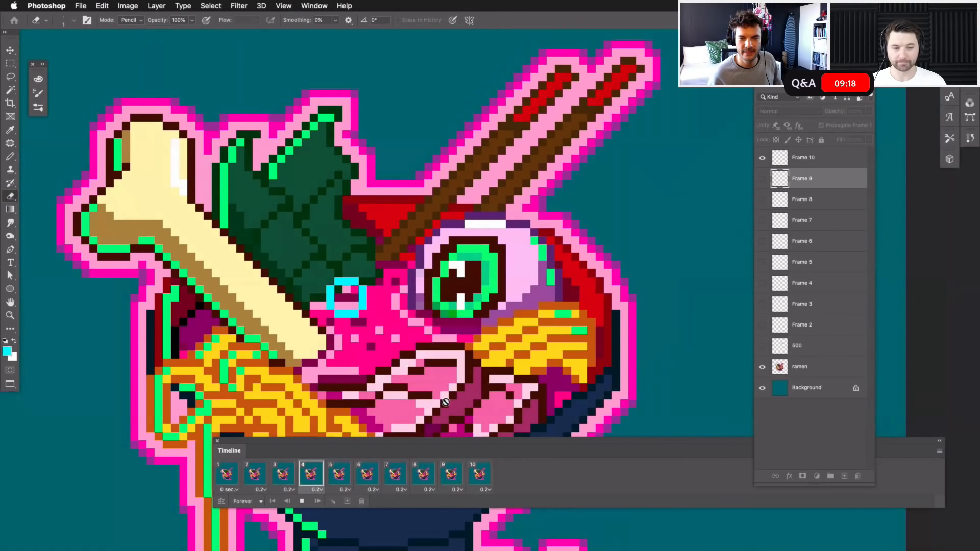
{"action": "key", "text": "space"}
{"action": "left_click", "coordinate": [480, 474]}
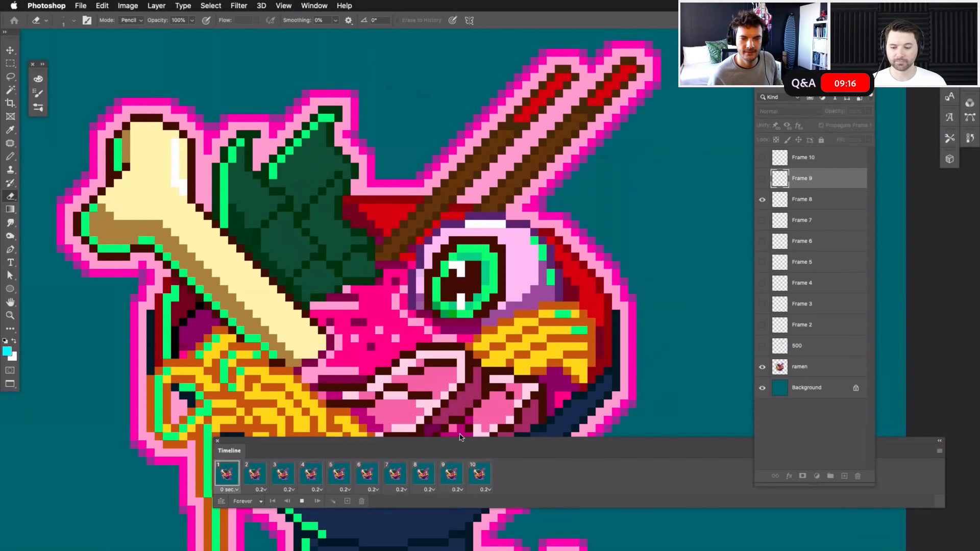
Step: Add frame 11, draw a two-by-two cyan pixel square on the upper chopstick's red section on the Frame 11 layer, and hide the Frame 10 layer
{"action": "left_click_drag", "start_coordinate": [580, 202], "coordinate": [554, 330]}
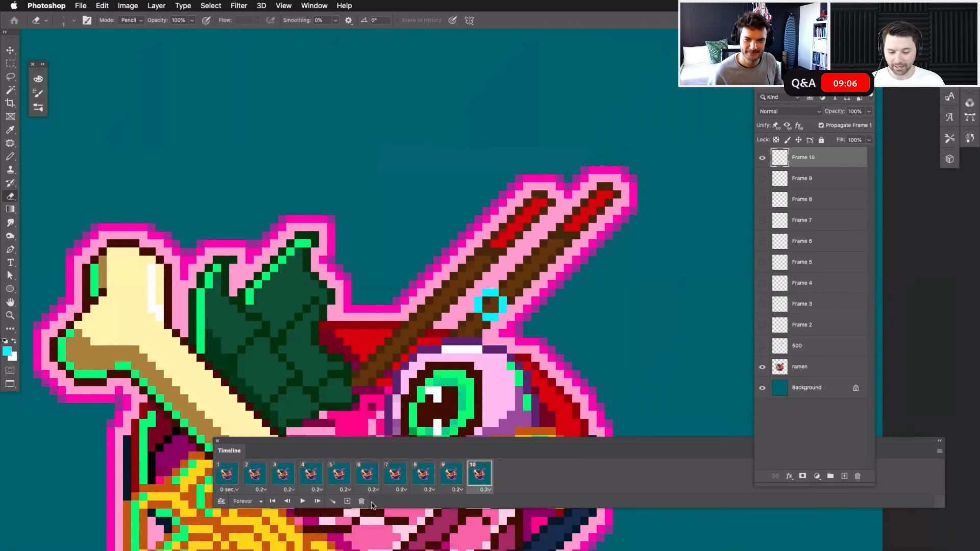
{"action": "left_click", "coordinate": [348, 502]}
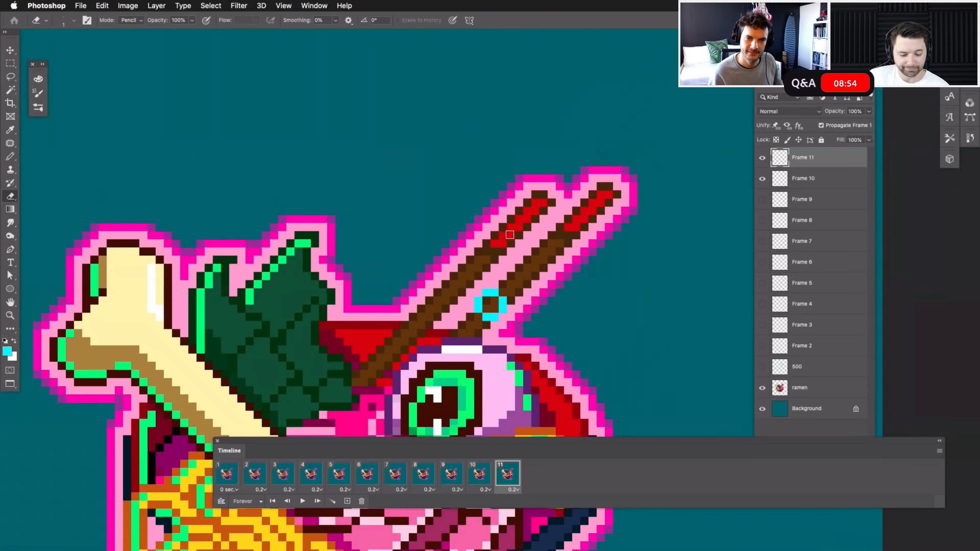
{"action": "key", "text": "b"}
{"action": "left_click", "coordinate": [511, 229]}
{"action": "left_click", "coordinate": [517, 229]}
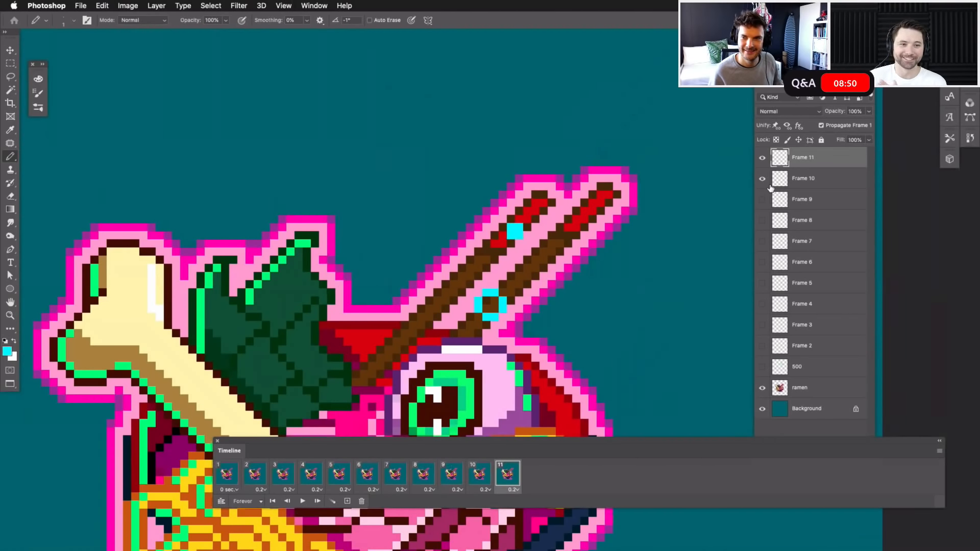
{"action": "left_click", "coordinate": [826, 181]}
{"action": "left_click", "coordinate": [762, 179]}
{"action": "left_click", "coordinate": [810, 158]}
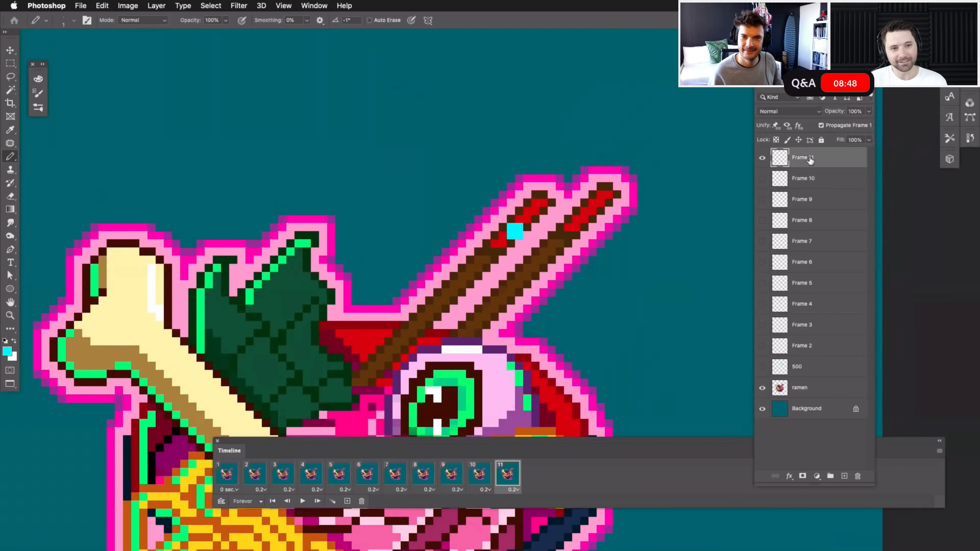
Step: Add a twelfth frame to the end of the animation
{"action": "left_click", "coordinate": [348, 502]}
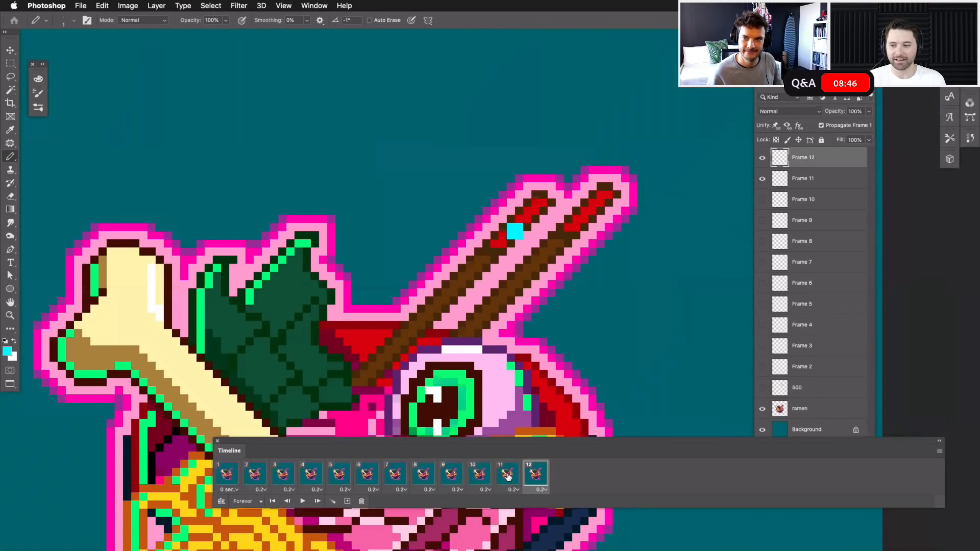
Step: Try a four-pixel cyan diamond touching the outline above the upper chopstick tip on the Frame 12 layer, and hide the Frame 11 layer
{"action": "left_click", "coordinate": [534, 163]}
{"action": "left_click", "coordinate": [534, 178]}
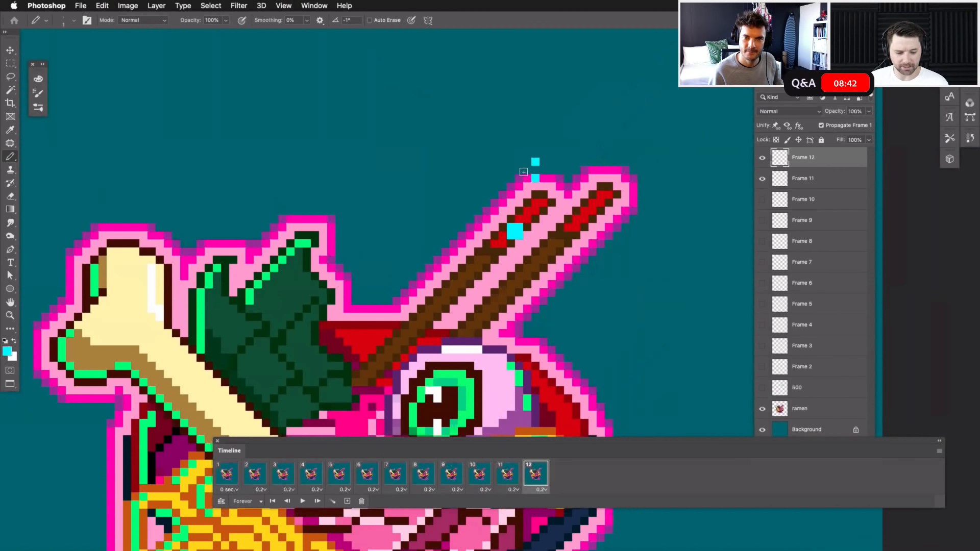
{"action": "left_click", "coordinate": [526, 169]}
{"action": "left_click", "coordinate": [543, 170]}
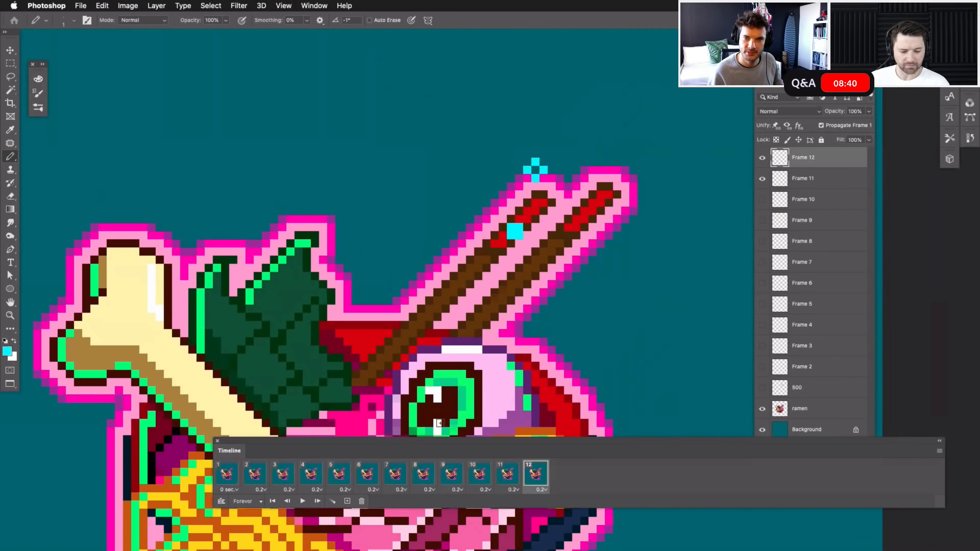
{"action": "left_click", "coordinate": [764, 178]}
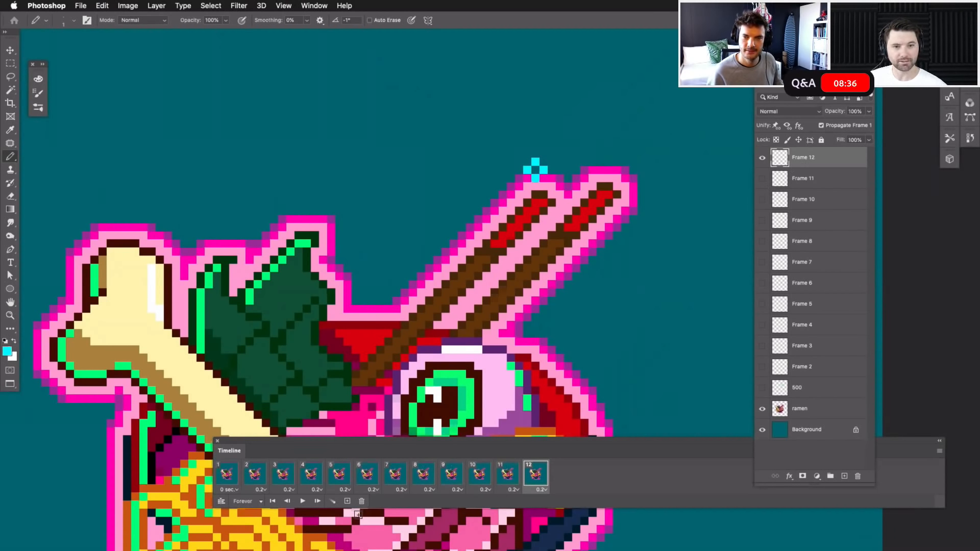
Step: Try showing the Frame 12 layer in the second frame, and undo back through the cyan pixels drawn on Frame 12
{"action": "left_click", "coordinate": [254, 474]}
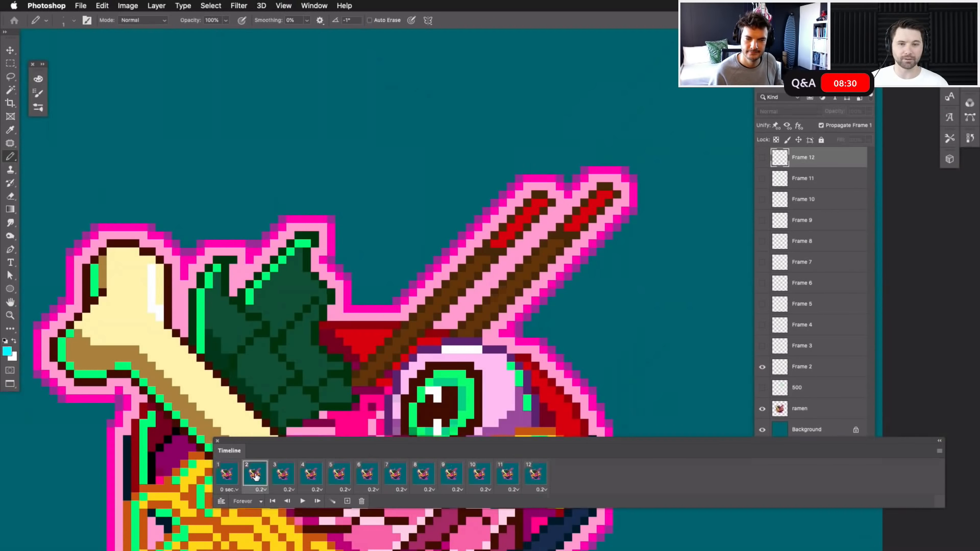
{"action": "left_click", "coordinate": [762, 158]}
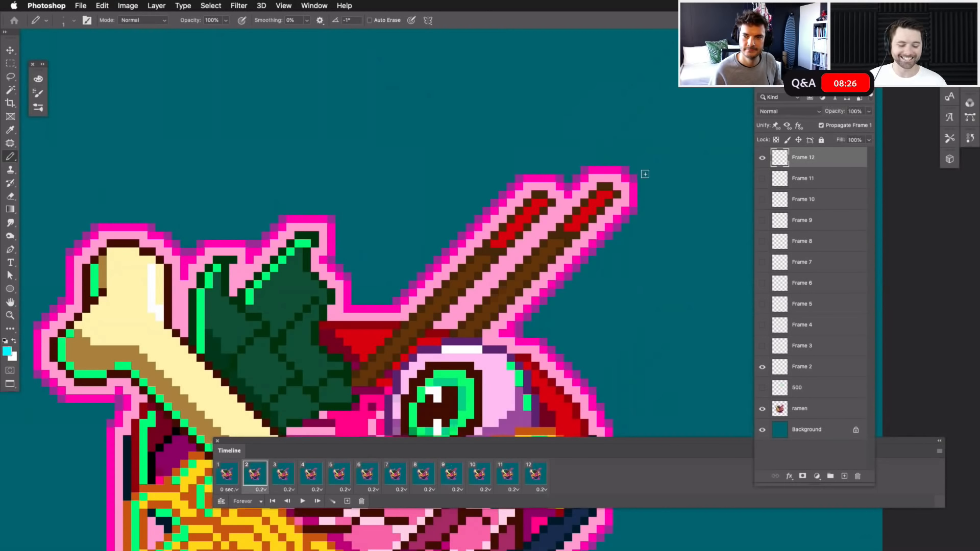
{"action": "key", "text": "super+z"}
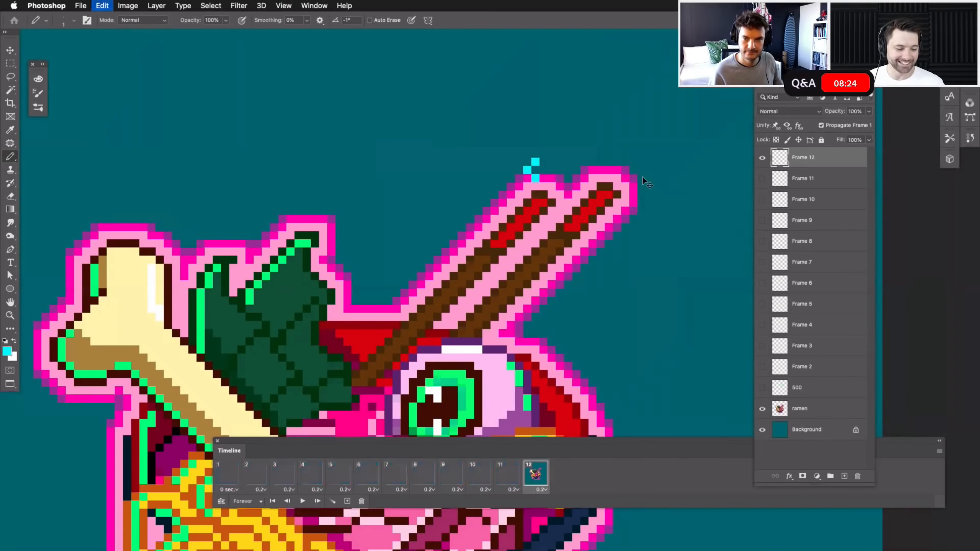
{"action": "key", "text": "super+z"}
{"action": "key", "text": "super+z"}
{"action": "key", "text": "super+z"}
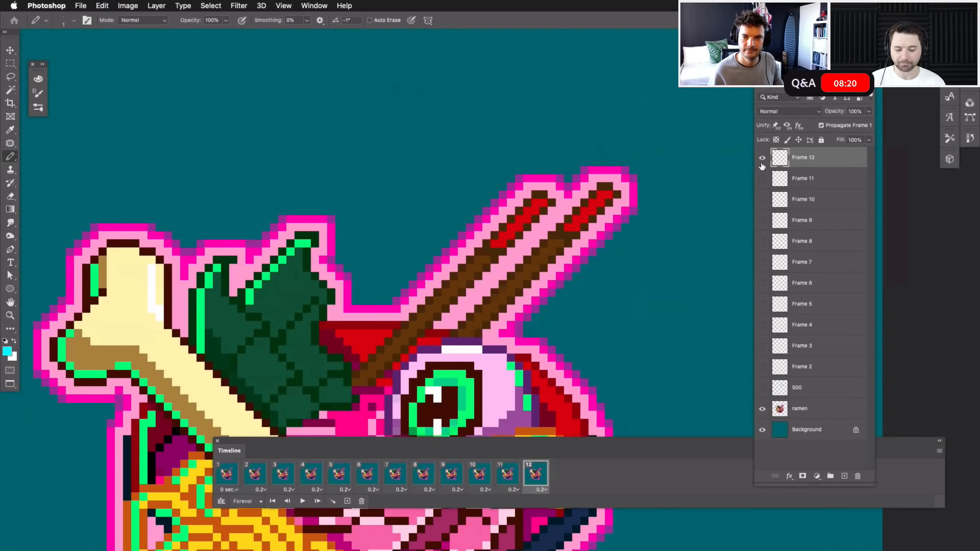
Step: With Frame 11 shown as a reference, draw a small four-pixel cyan diamond clear above the chopstick on Frame 12, and hide Frame 11 again
{"action": "left_click", "coordinate": [762, 179]}
{"action": "left_click", "coordinate": [534, 145]}
{"action": "left_click", "coordinate": [534, 168]}
{"action": "key", "text": "super+z"}
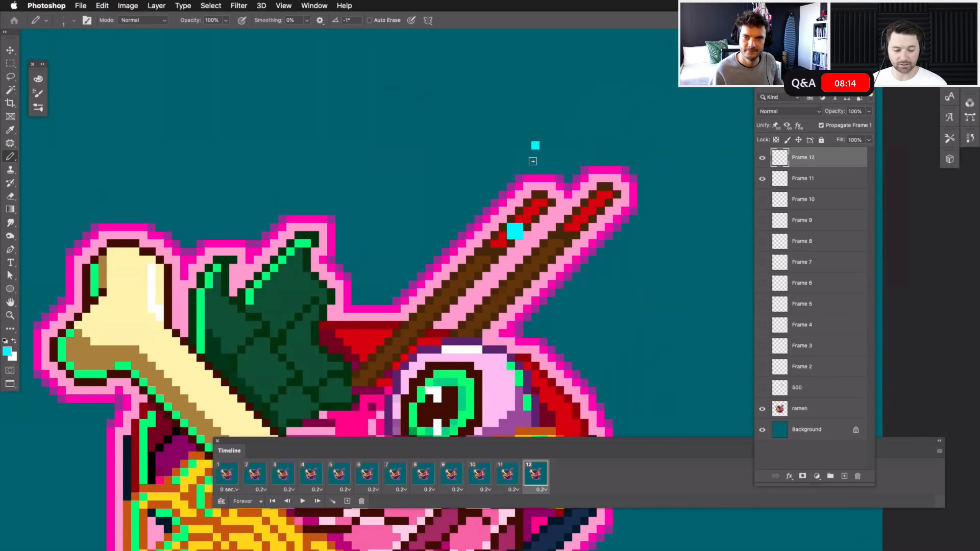
{"action": "left_click", "coordinate": [528, 154]}
{"action": "left_click", "coordinate": [543, 155]}
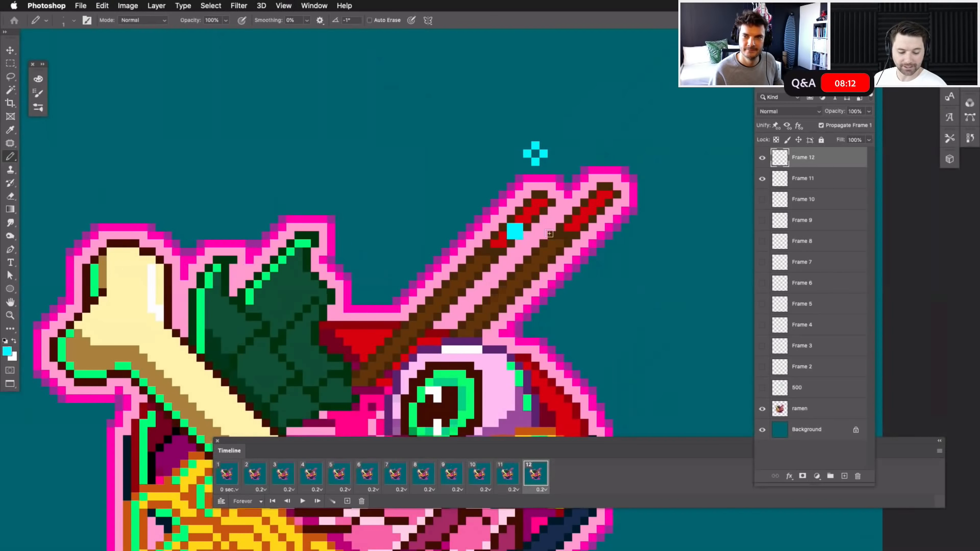
{"action": "left_click", "coordinate": [762, 182]}
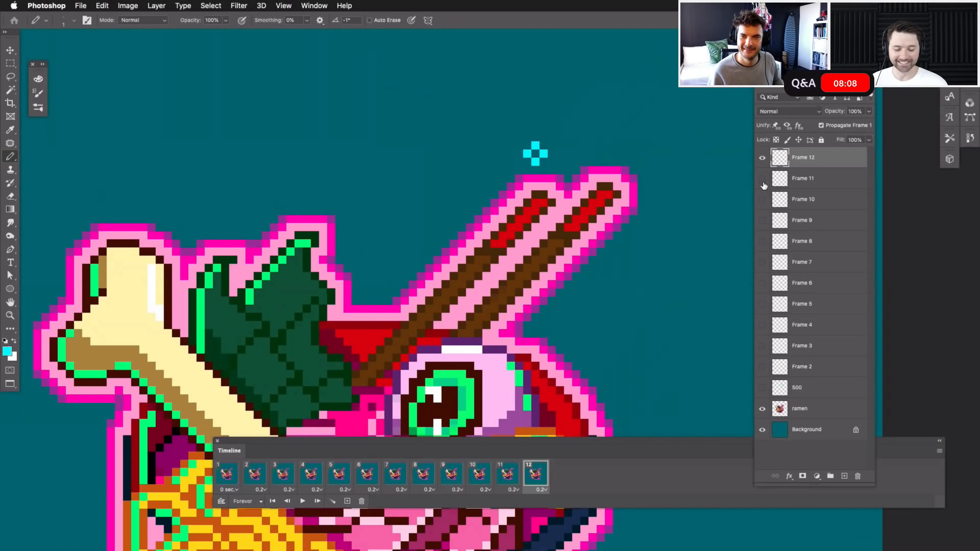
Step: In the second frame, draw four spread-out cyan pixels above the Frame 12 diamond on the Frame 2 layer, using Frame 12 as a temporary reference
{"action": "left_click", "coordinate": [256, 475]}
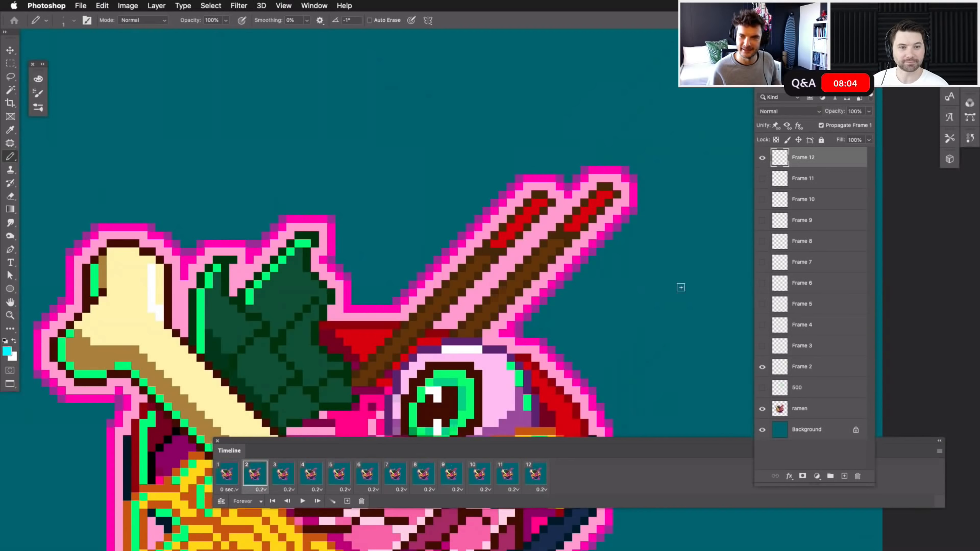
{"action": "left_click", "coordinate": [815, 368]}
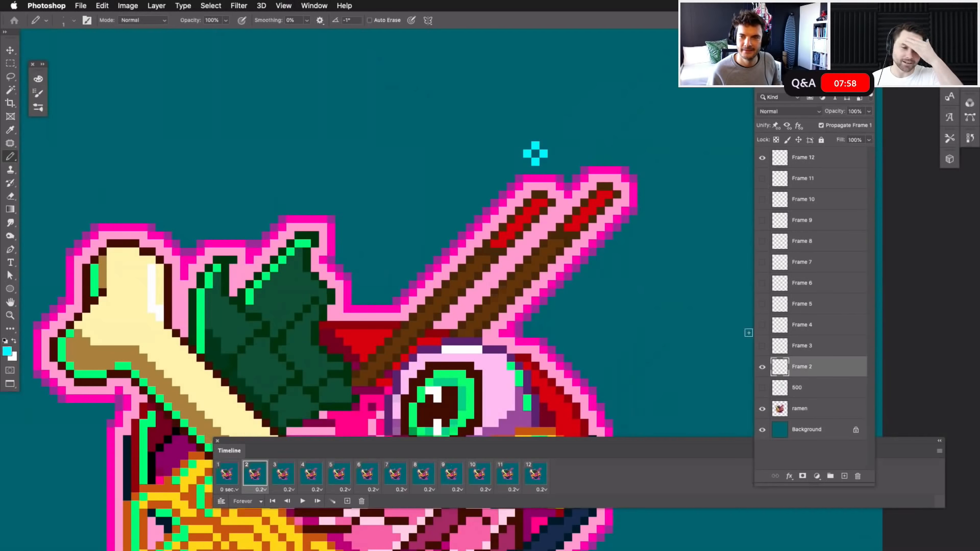
{"action": "left_click", "coordinate": [761, 161]}
{"action": "left_click", "coordinate": [761, 161]}
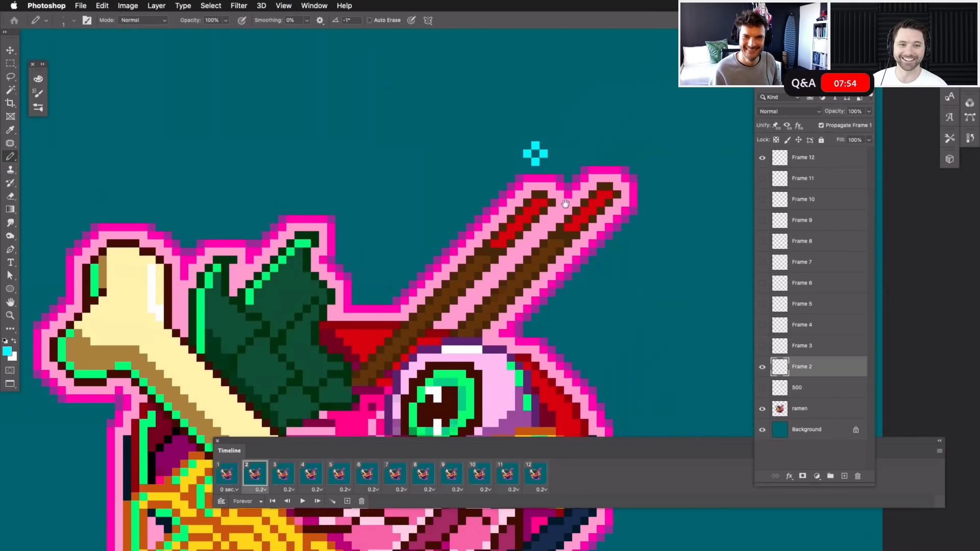
{"action": "scroll", "coordinate": [557, 219], "scroll_direction": "up", "scroll_amount": 5}
{"action": "left_click", "coordinate": [525, 183]}
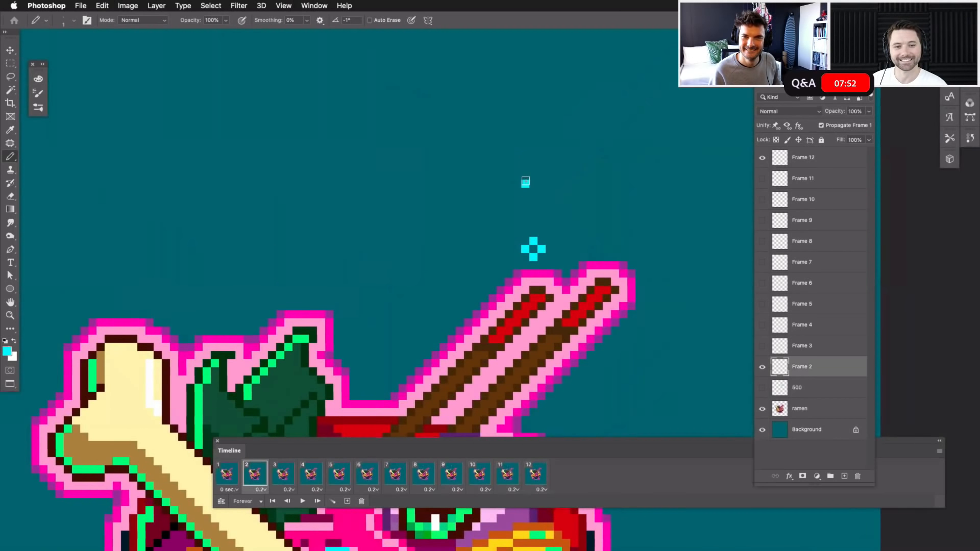
{"action": "left_click", "coordinate": [509, 200]}
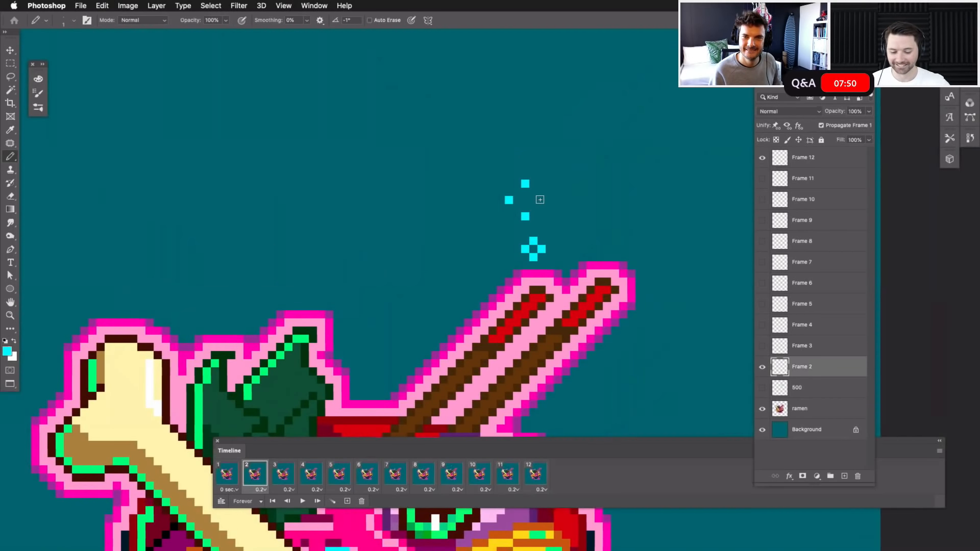
{"action": "left_click", "coordinate": [541, 200]}
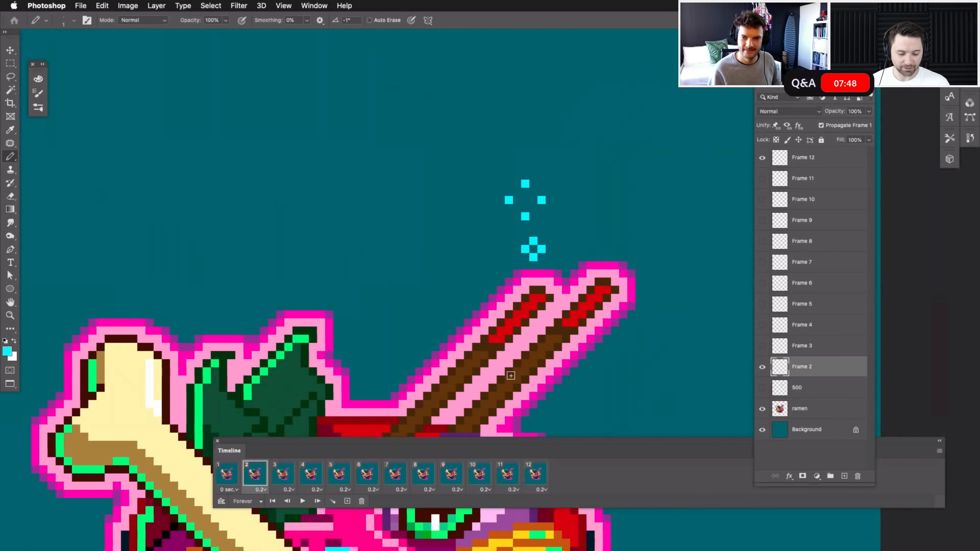
{"action": "key", "text": "super+z"}
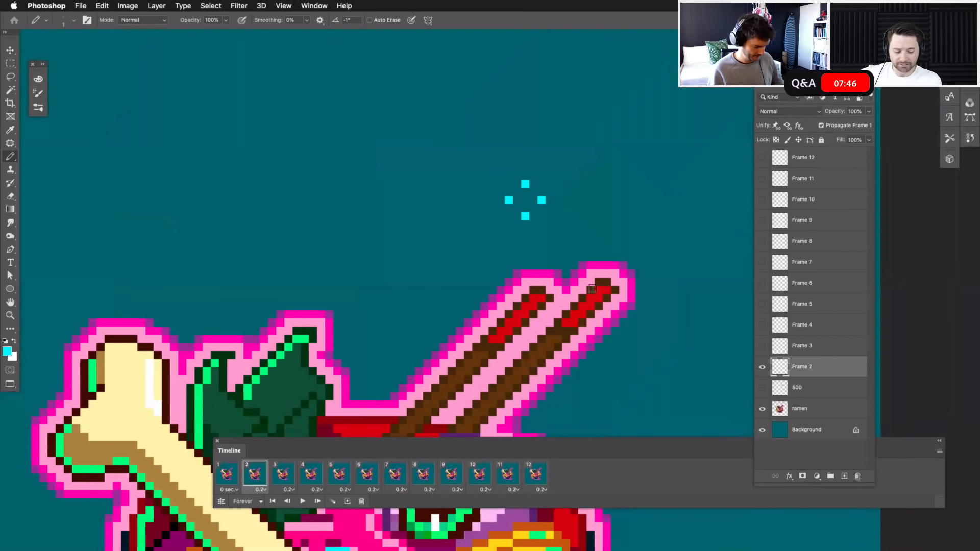
Step: Play the looping animation with the whole ramen bowl in view to review the bubble motion, and stop playback
{"action": "key", "text": "super+minus"}
{"action": "key", "text": "super+minus"}
{"action": "key", "text": "super+minus"}
{"action": "left_click_drag", "start_coordinate": [512, 380], "coordinate": [567, 243]}
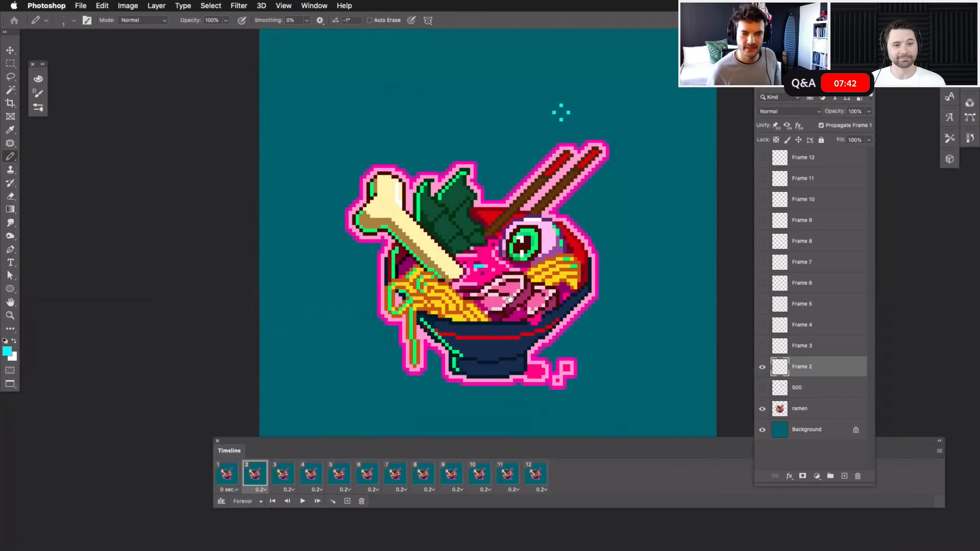
{"action": "left_click_drag", "start_coordinate": [487, 309], "coordinate": [486, 327]}
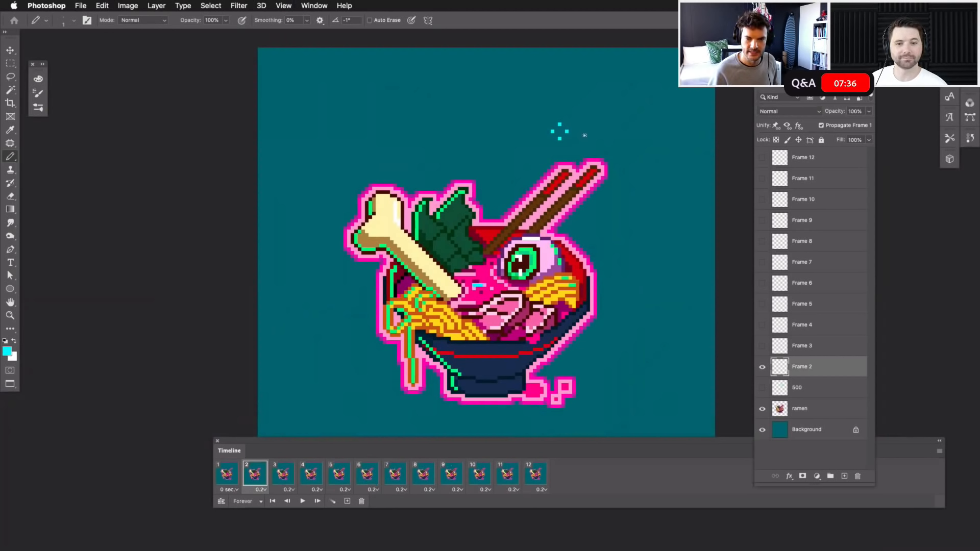
{"action": "key", "text": "space"}
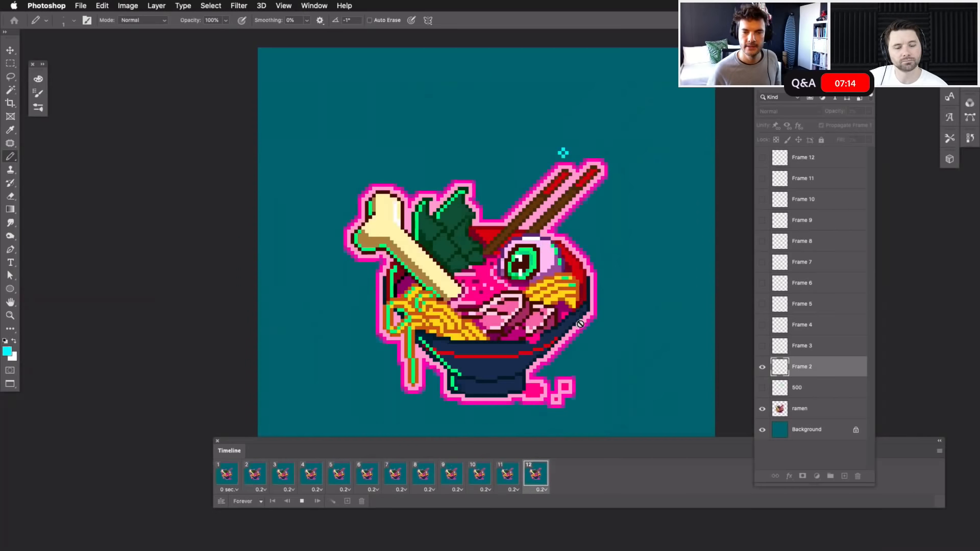
{"action": "key", "text": "space"}
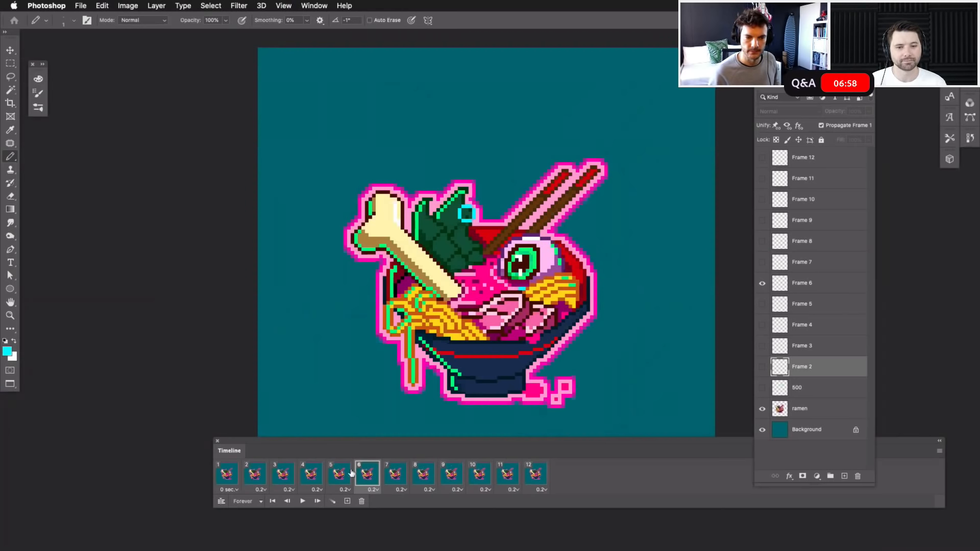
Step: In the ninth frame, draw a short cyan bubble edge on the Frame 9 layer, just above the noodles beneath the bone
{"action": "left_click", "coordinate": [449, 477]}
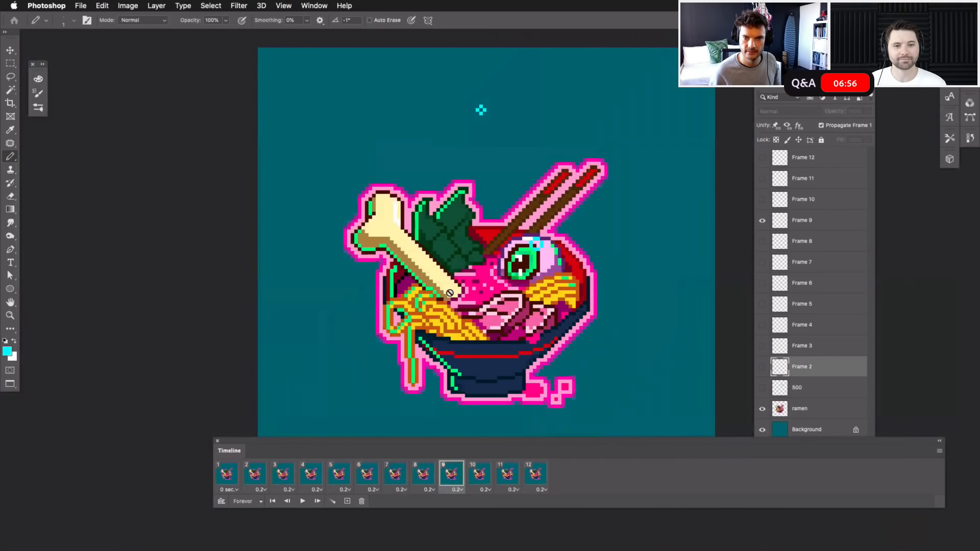
{"action": "left_click", "coordinate": [819, 220]}
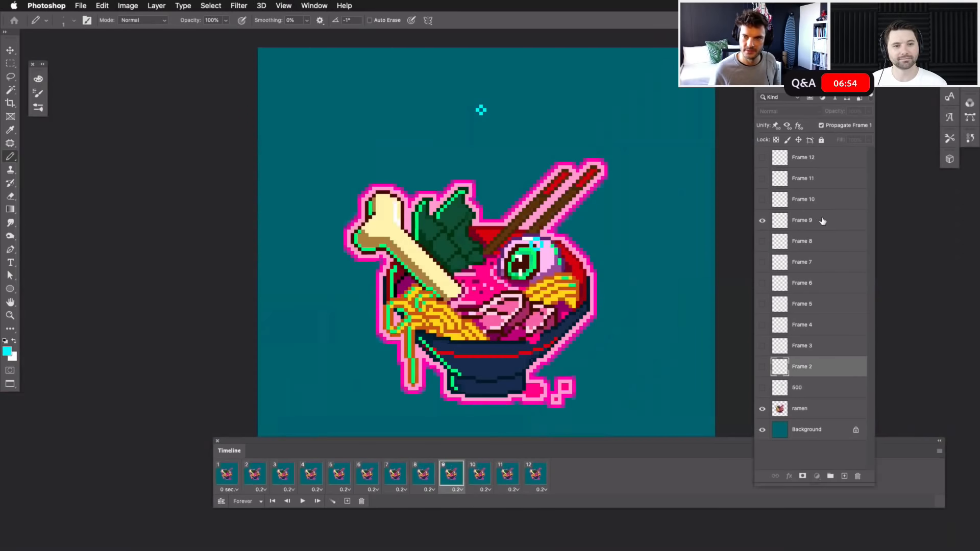
{"action": "key", "text": "super+minus"}
{"action": "key", "text": "super+plus"}
{"action": "key", "text": "super+plus"}
{"action": "key", "text": "super+plus"}
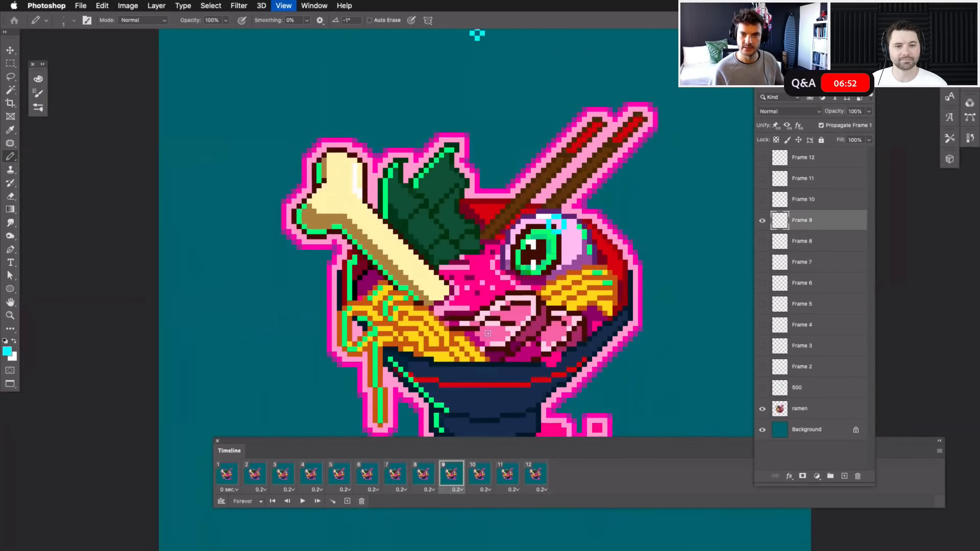
{"action": "left_click_drag", "start_coordinate": [470, 286], "coordinate": [518, 274]}
{"action": "key", "text": "super+plus"}
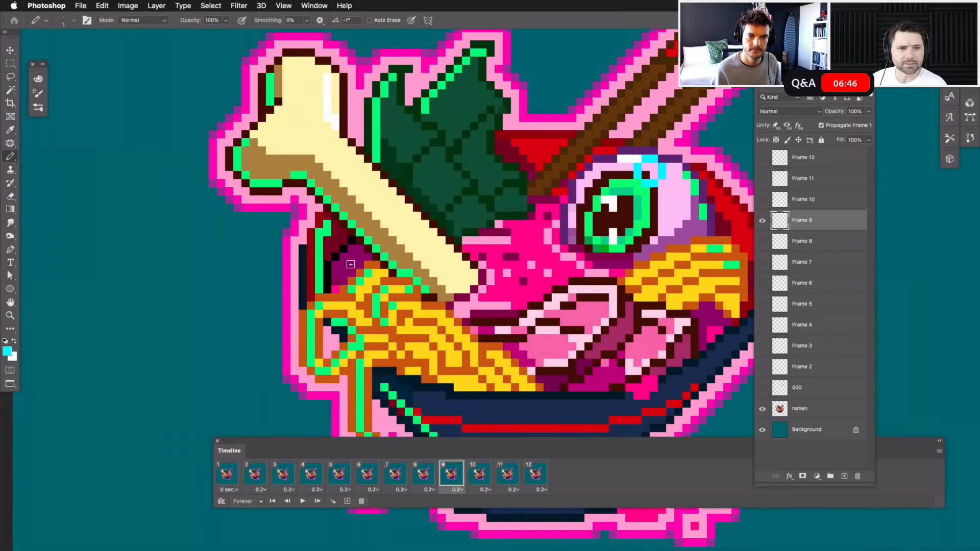
{"action": "left_click_drag", "start_coordinate": [353, 264], "coordinate": [359, 264]}
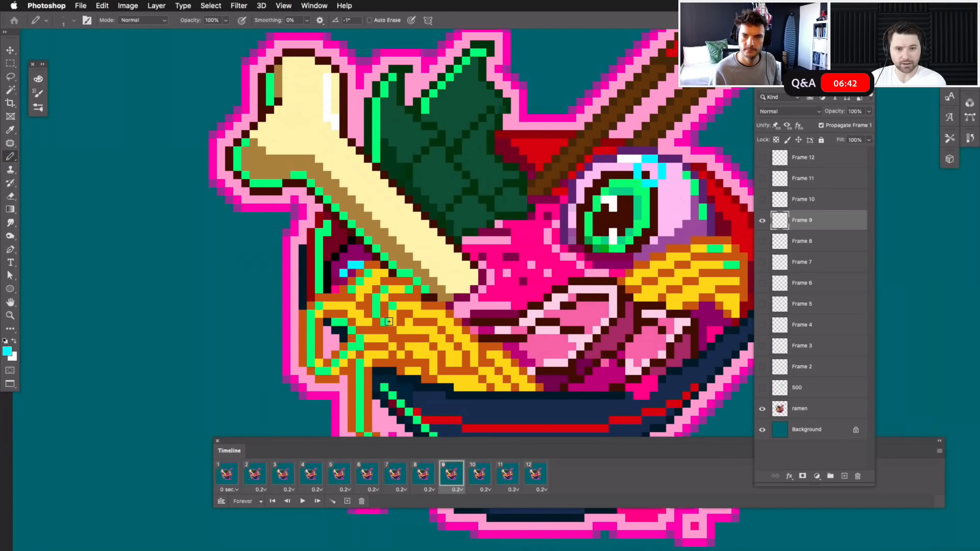
Step: In the tenth frame, draw a cyan bubble ring at the bone's lower edge on Frame 10, using the Frame 9 layer as a temporary reference
{"action": "left_click", "coordinate": [479, 473]}
{"action": "left_click", "coordinate": [798, 205]}
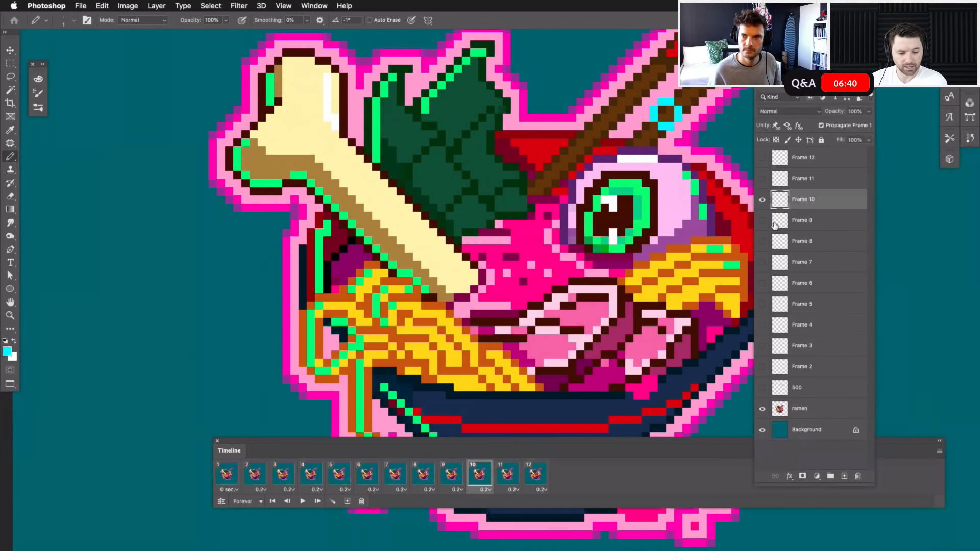
{"action": "left_click", "coordinate": [762, 220]}
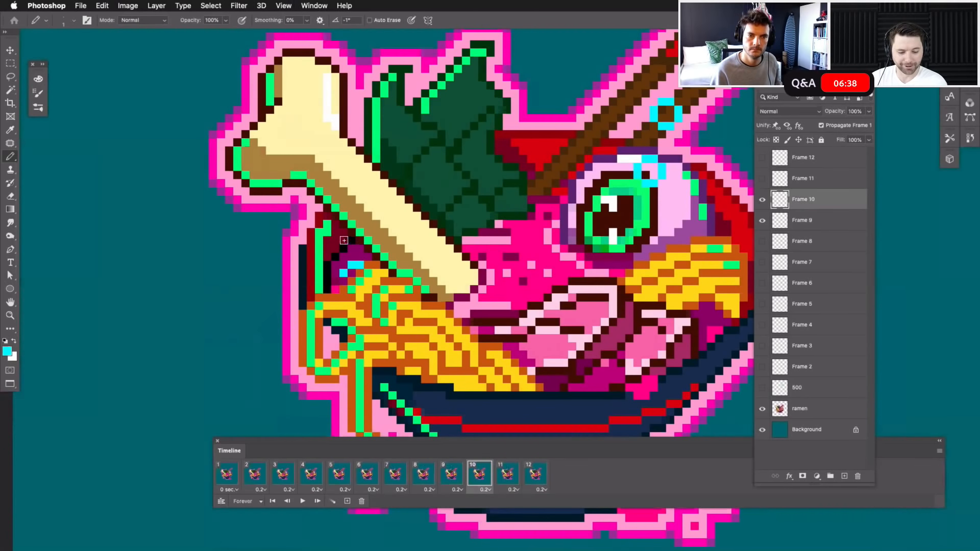
{"action": "mouse_move", "coordinate": [340, 226]}
{"action": "left_mouse_down"}
{"action": "mouse_move", "coordinate": [343, 244]}
{"action": "mouse_move", "coordinate": [369, 236]}
{"action": "mouse_move", "coordinate": [352, 213]}
{"action": "mouse_move", "coordinate": [364, 217]}
{"action": "left_mouse_up"}
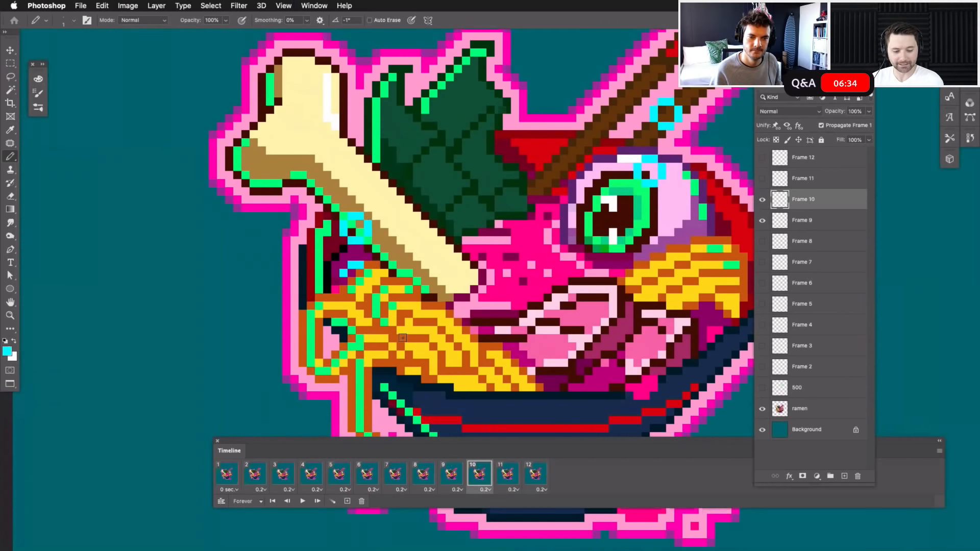
{"action": "left_click", "coordinate": [762, 220]}
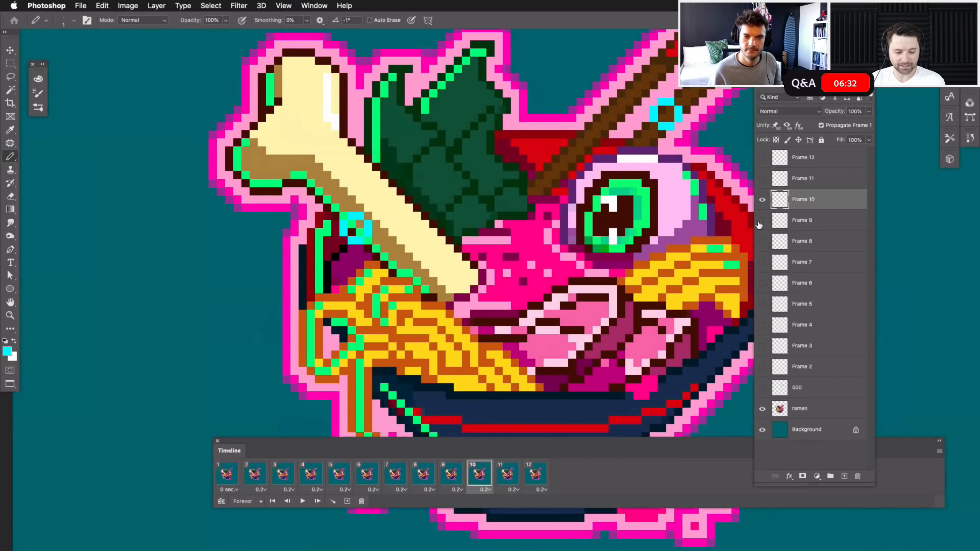
Step: In the eleventh frame, draw a cyan bubble ring on the middle of the bone on Frame 11, with Frame 10 shown as a reference
{"action": "left_click", "coordinate": [509, 475]}
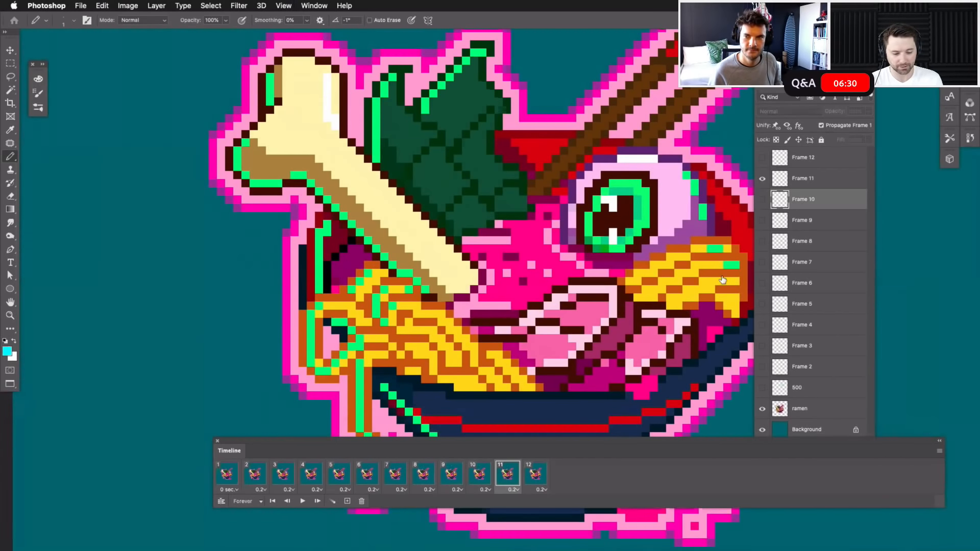
{"action": "left_click", "coordinate": [763, 201]}
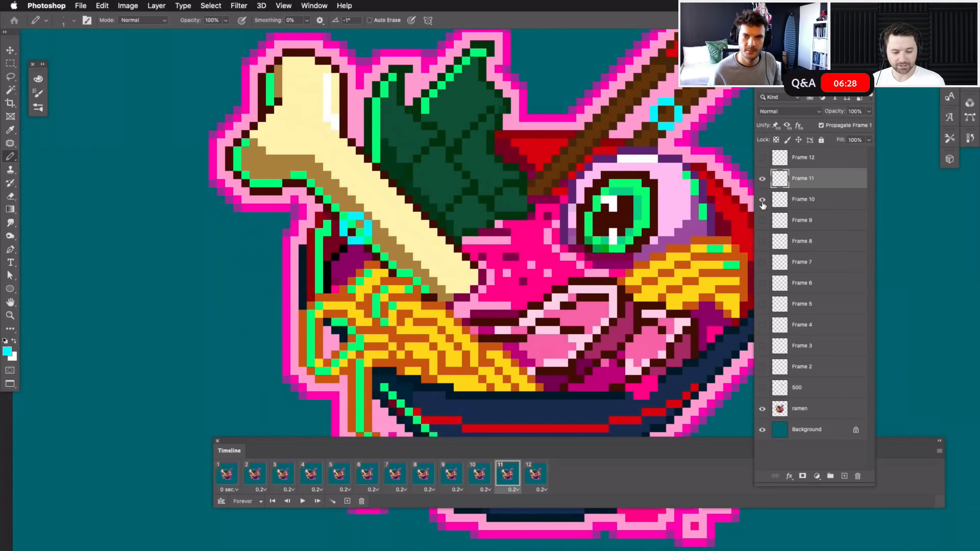
{"action": "left_click_drag", "start_coordinate": [373, 214], "coordinate": [437, 274]}
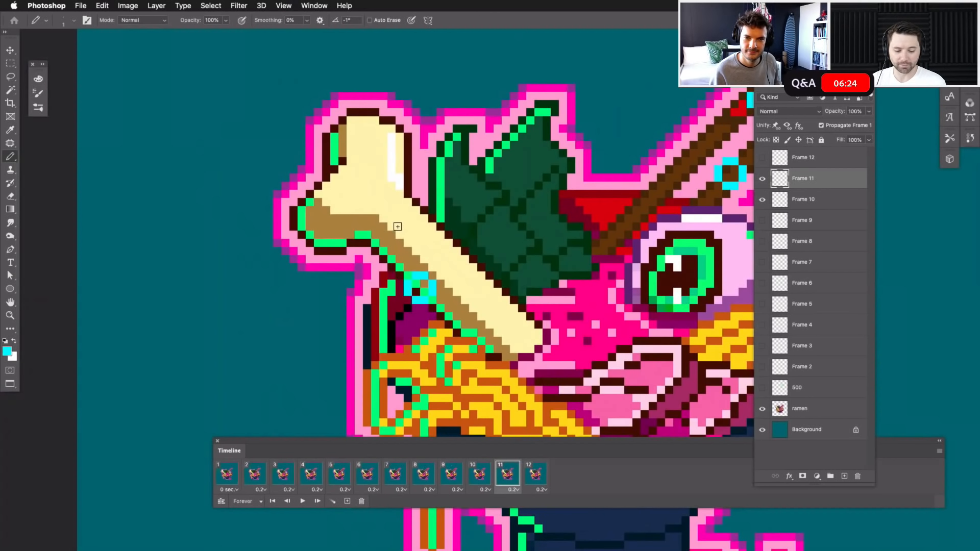
{"action": "mouse_move", "coordinate": [393, 226]}
{"action": "left_mouse_down"}
{"action": "mouse_move", "coordinate": [396, 249]}
{"action": "mouse_move", "coordinate": [416, 236]}
{"action": "mouse_move", "coordinate": [398, 219]}
{"action": "left_mouse_up"}
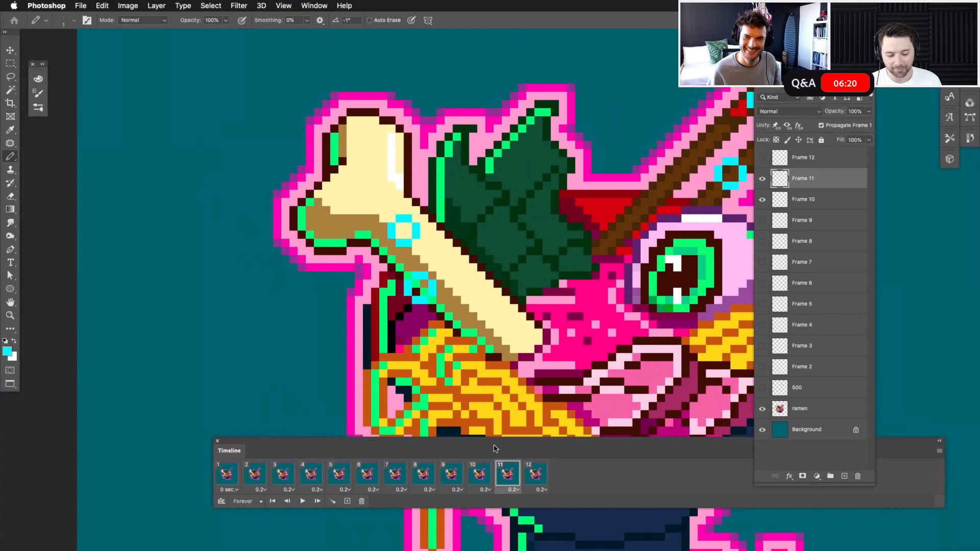
Step: In the twelfth frame, draw a cyan bubble ring between the bone and the green leaf on Frame 12, using Frame 11 as a temporary reference
{"action": "left_click", "coordinate": [762, 199]}
{"action": "left_click", "coordinate": [535, 474]}
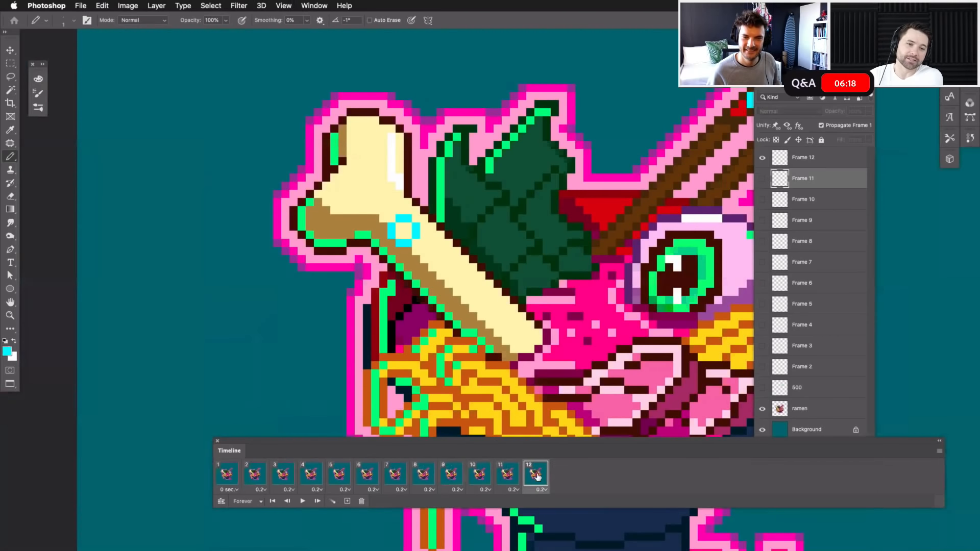
{"action": "left_click", "coordinate": [804, 159]}
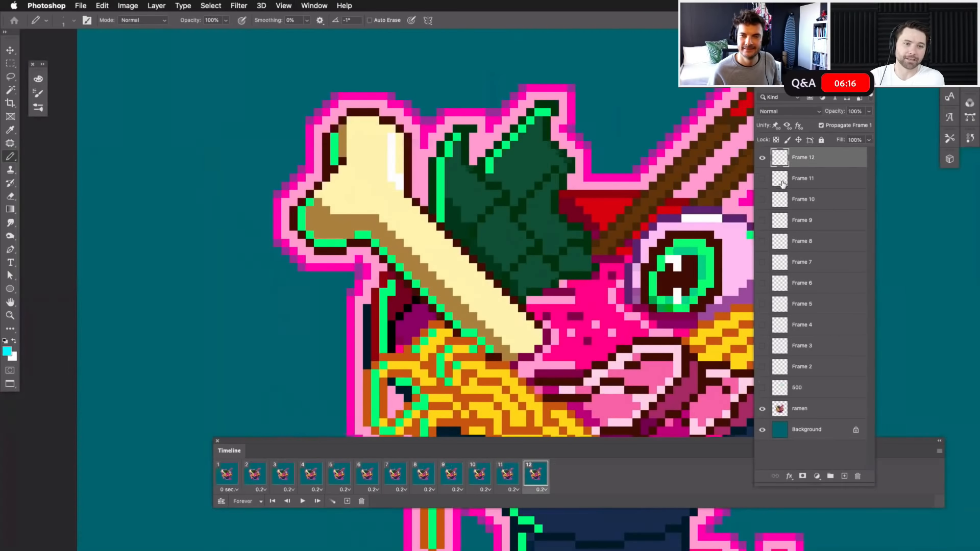
{"action": "left_click", "coordinate": [762, 178]}
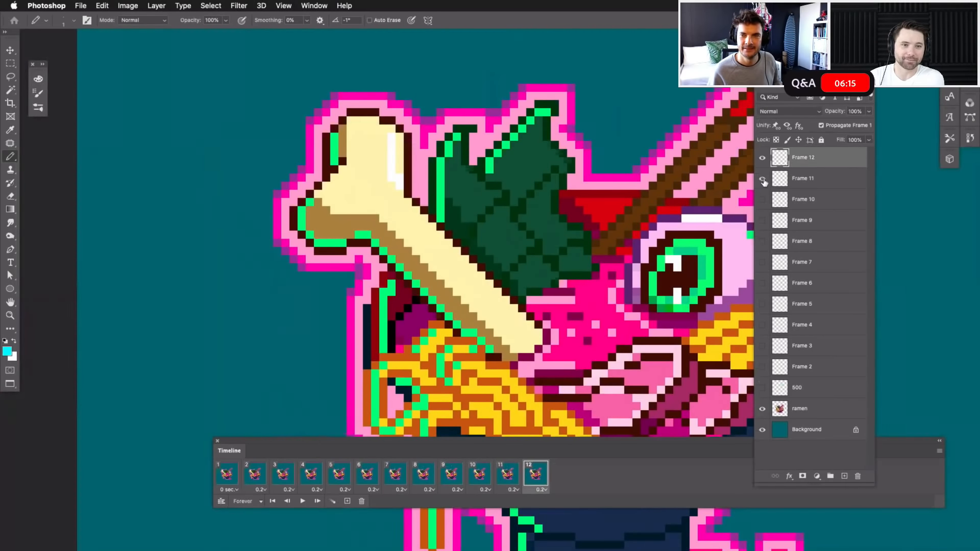
{"action": "left_click", "coordinate": [809, 184]}
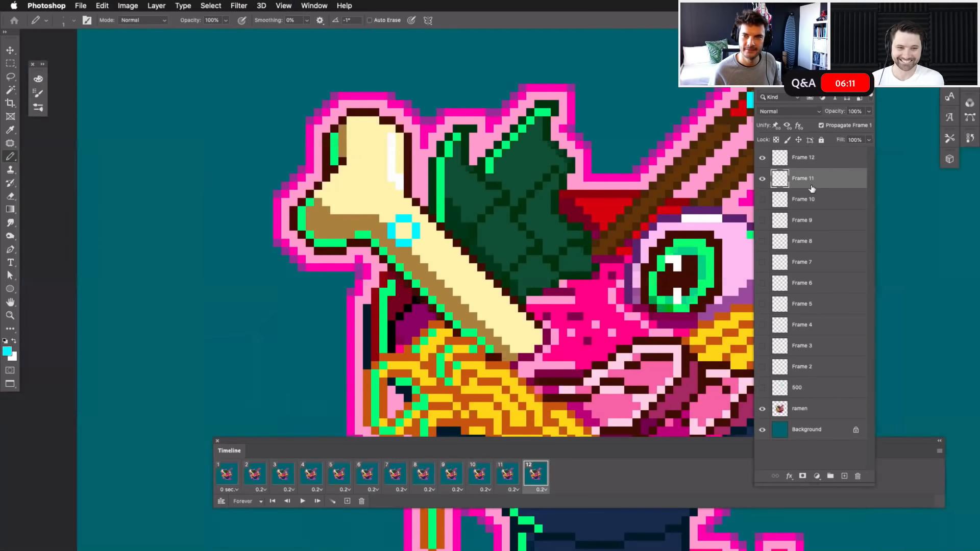
{"action": "left_click", "coordinate": [813, 162]}
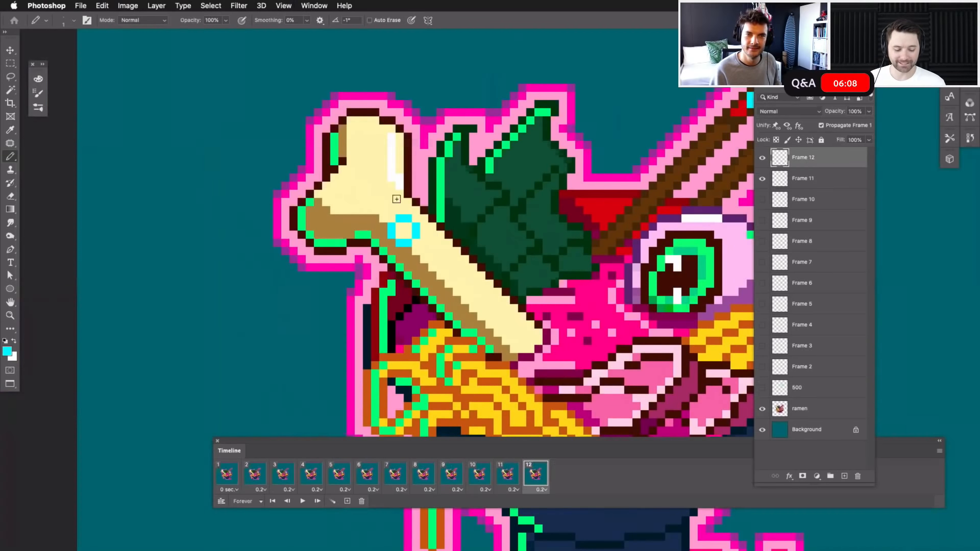
{"action": "left_click_drag", "start_coordinate": [392, 204], "coordinate": [430, 265]}
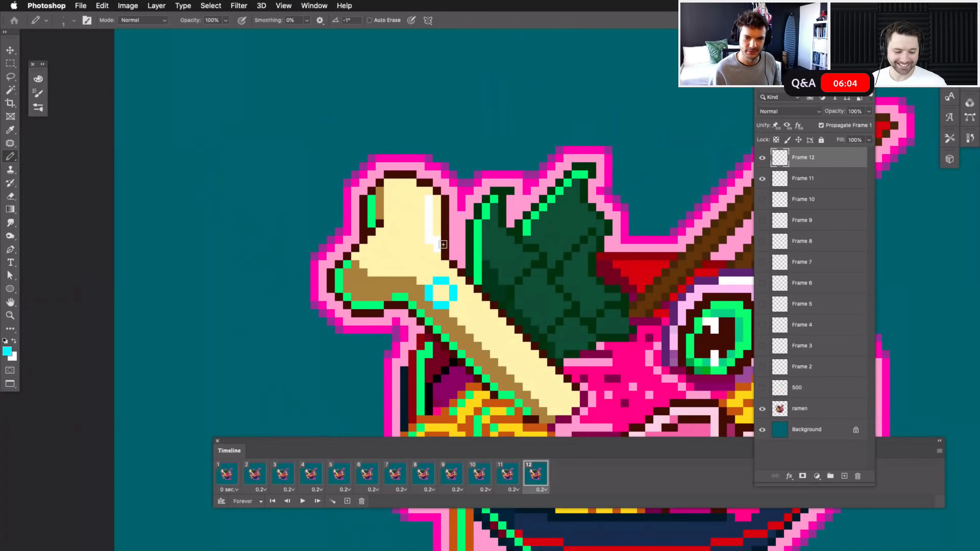
{"action": "left_click_drag", "start_coordinate": [448, 232], "coordinate": [445, 224]}
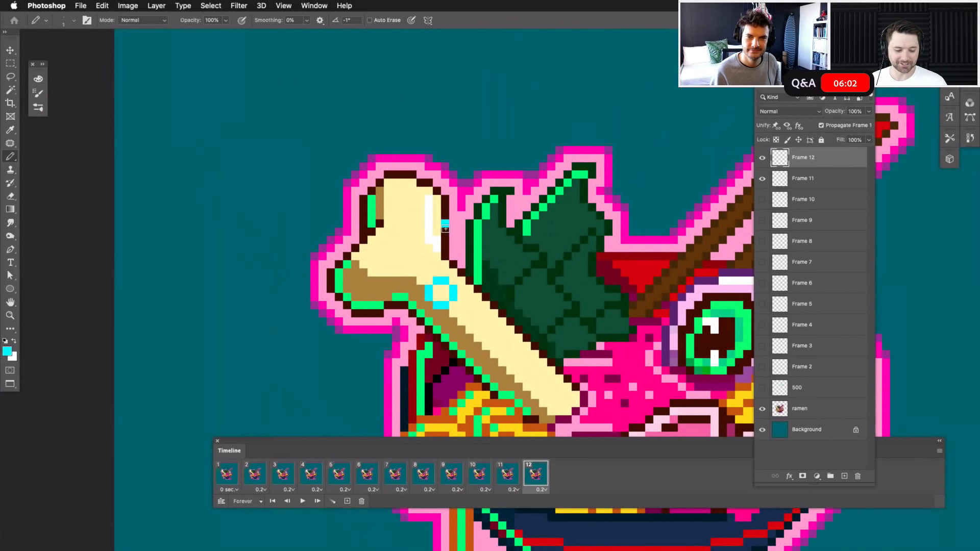
{"action": "key", "text": "super+z"}
{"action": "mouse_move", "coordinate": [445, 215]}
{"action": "left_mouse_down"}
{"action": "mouse_move", "coordinate": [446, 229]}
{"action": "mouse_move", "coordinate": [468, 227]}
{"action": "left_mouse_up"}
{"action": "left_click", "coordinate": [454, 207]}
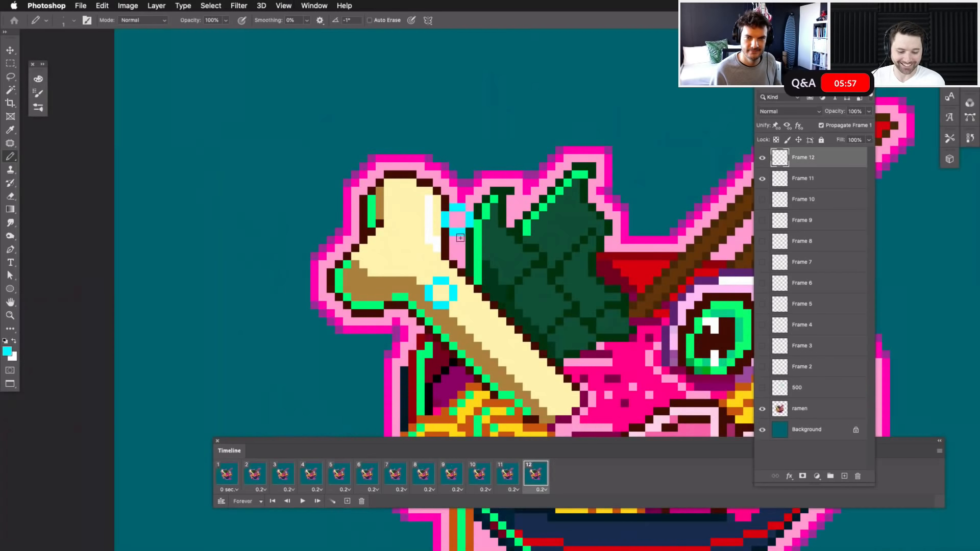
{"action": "left_click", "coordinate": [763, 180]}
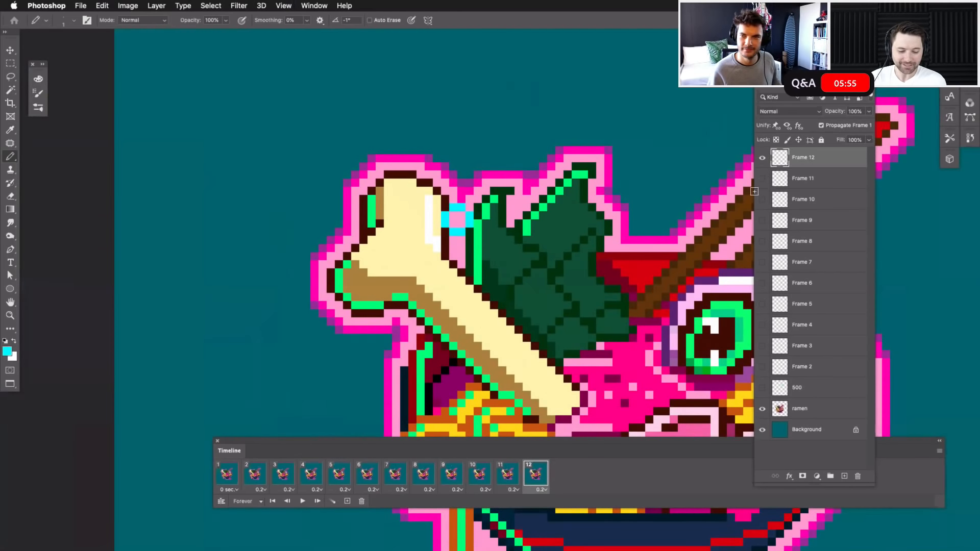
Step: Switch to the second frame and show the Frame 12 layer there as a position reference
{"action": "left_click", "coordinate": [255, 474]}
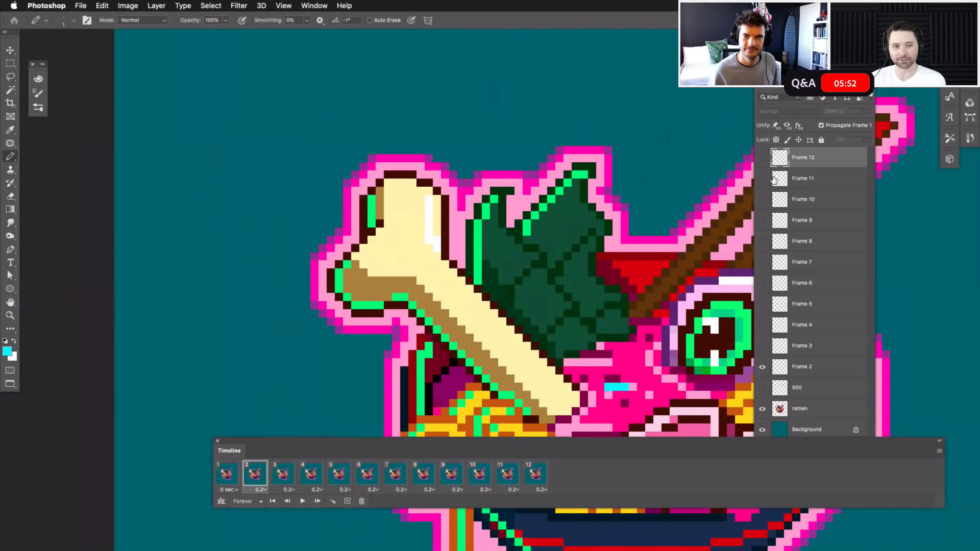
{"action": "left_click", "coordinate": [762, 159]}
{"action": "scroll", "coordinate": [478, 234], "scroll_direction": "up", "scroll_amount": 5}
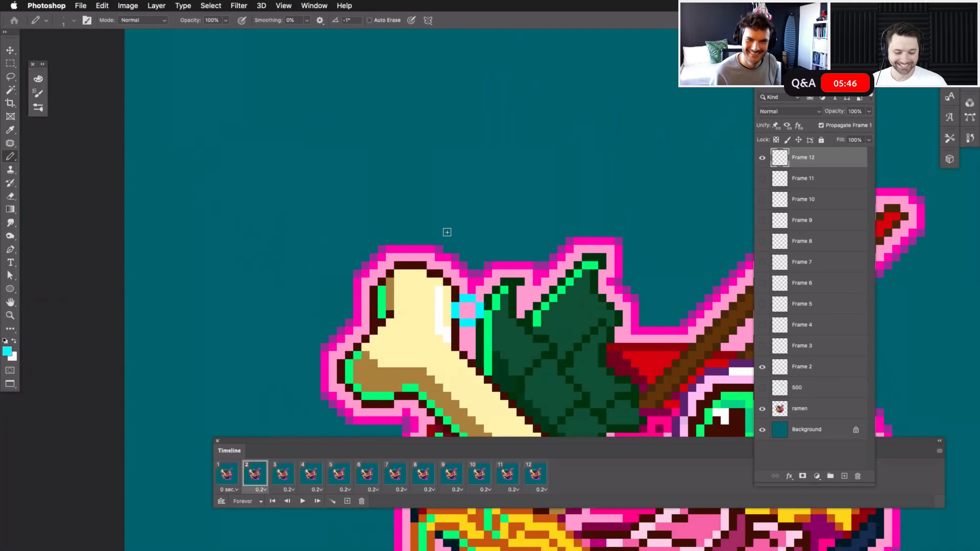
{"action": "left_click_drag", "start_coordinate": [448, 230], "coordinate": [448, 241]}
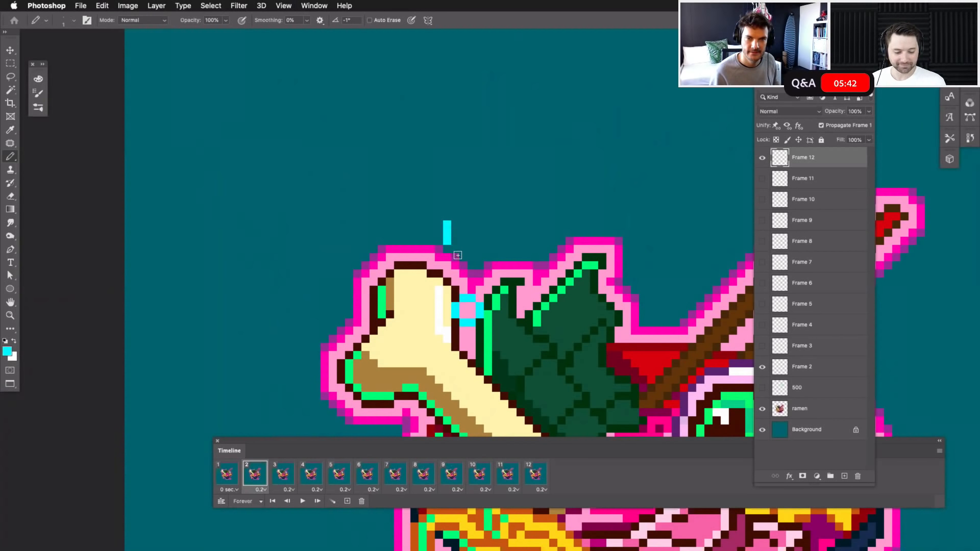
{"action": "key", "text": "super+z"}
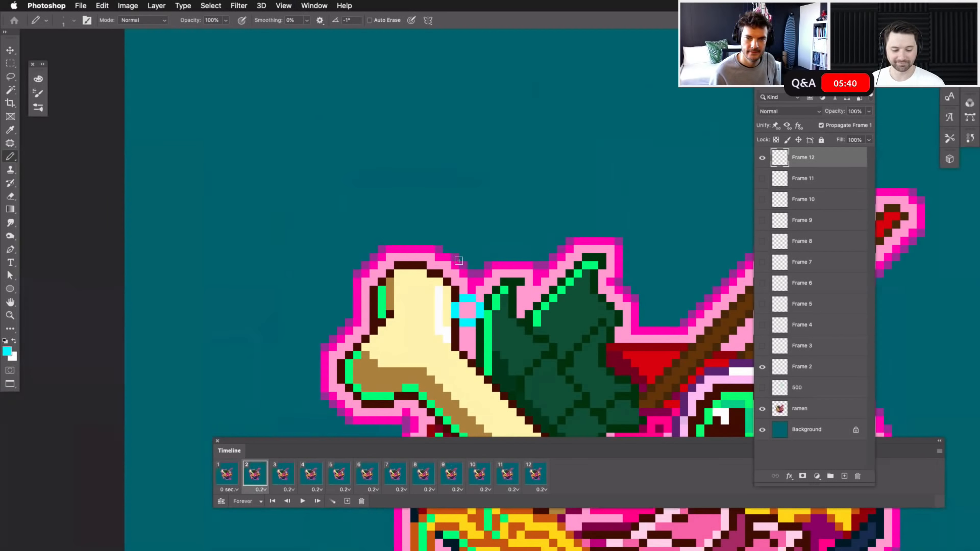
{"action": "mouse_move", "coordinate": [446, 234]}
{"action": "left_mouse_down"}
{"action": "mouse_move", "coordinate": [470, 248]}
{"action": "mouse_move", "coordinate": [473, 232]}
{"action": "left_mouse_up"}
{"action": "key", "text": "super+z"}
{"action": "left_click", "coordinate": [447, 240]}
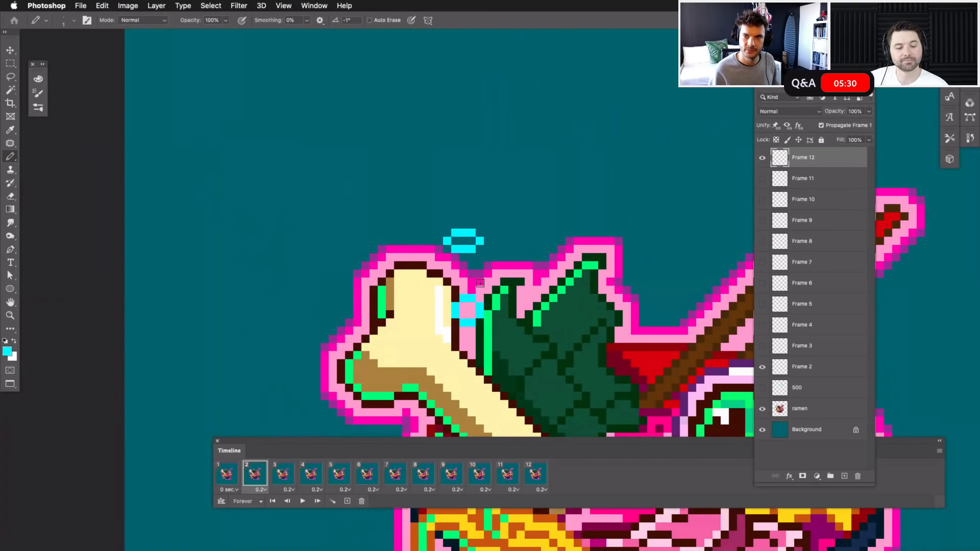
{"action": "key", "text": "super+minus"}
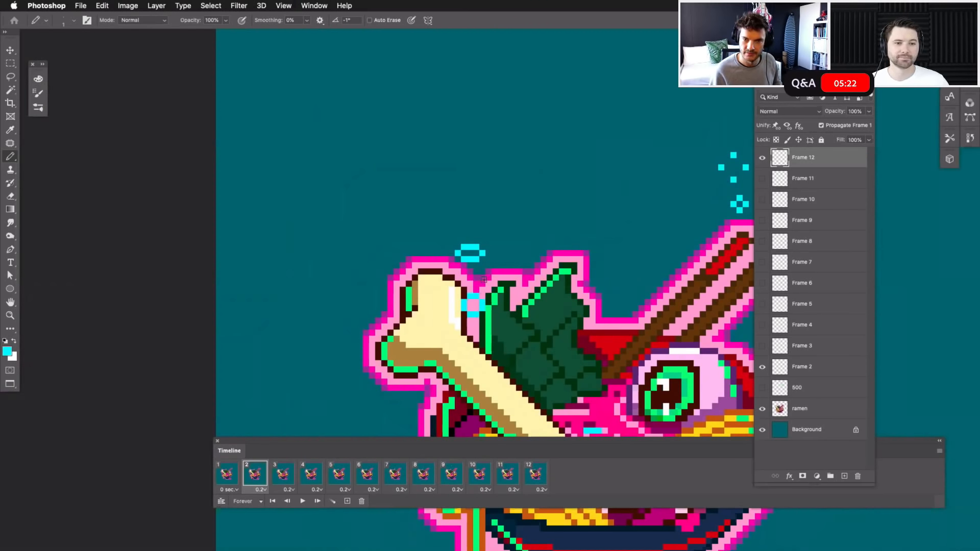
{"action": "left_click", "coordinate": [763, 159]}
{"action": "left_click", "coordinate": [763, 159]}
{"action": "left_click", "coordinate": [762, 158]}
{"action": "left_click", "coordinate": [762, 159]}
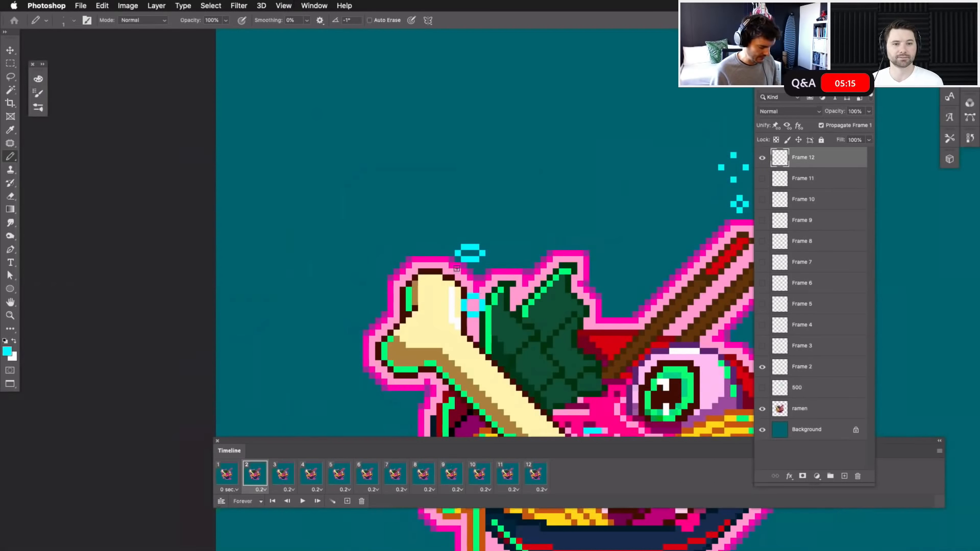
{"action": "key", "text": "m"}
{"action": "mouse_move", "coordinate": [443, 232]}
{"action": "left_mouse_down"}
{"action": "mouse_move", "coordinate": [475, 240]}
{"action": "mouse_move", "coordinate": [504, 268]}
{"action": "left_mouse_up"}
{"action": "key", "text": "Delete"}
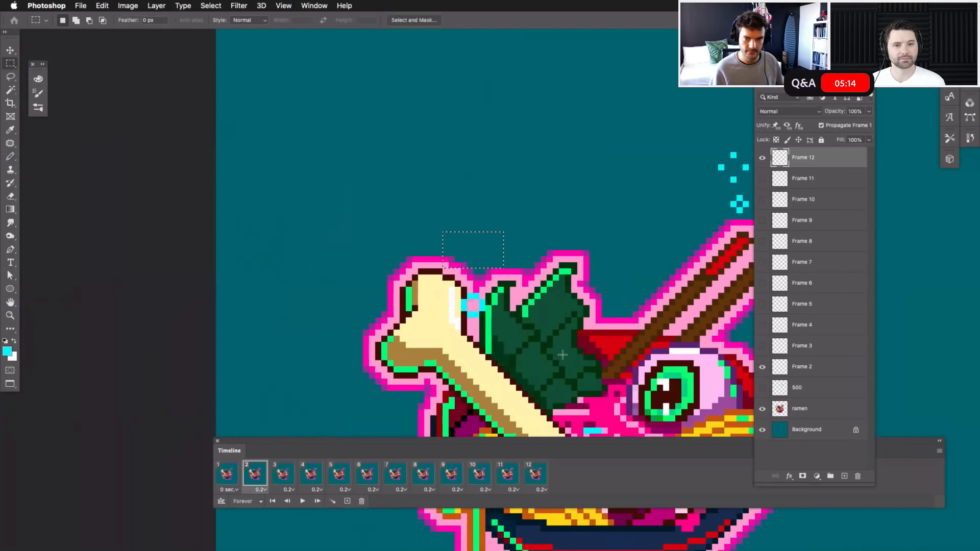
Step: On the Frame 2 layer, draw a flattened cyan bubble ring about 5 by 3 pixels just above the gap between bone and leaf
{"action": "left_click", "coordinate": [812, 368]}
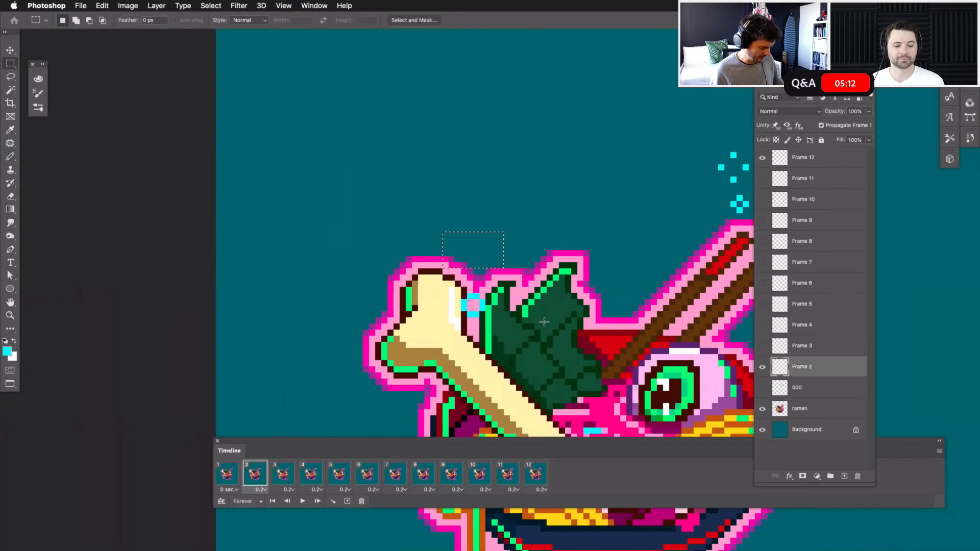
{"action": "key", "text": "b"}
{"action": "key", "text": "super+plus"}
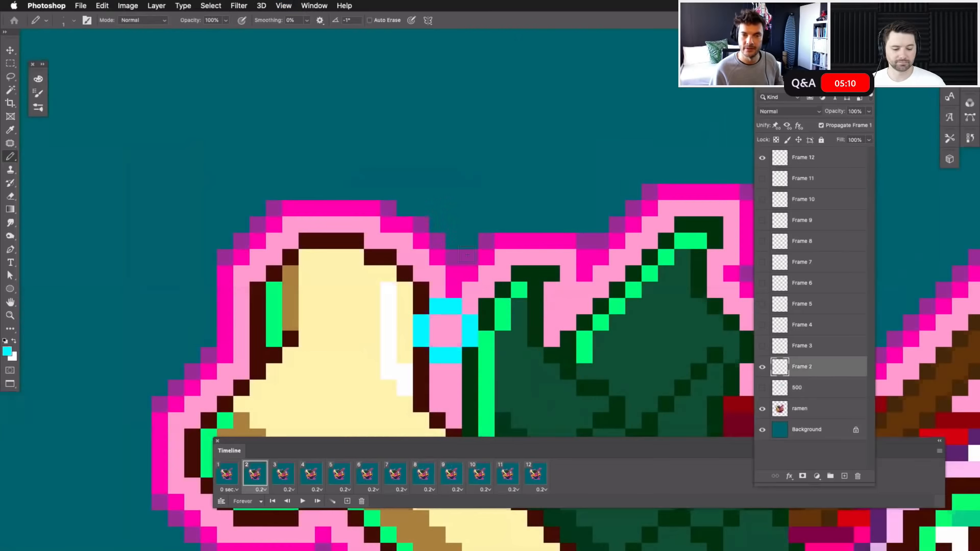
{"action": "left_click", "coordinate": [404, 176]}
{"action": "left_click_drag", "start_coordinate": [421, 192], "coordinate": [454, 192]}
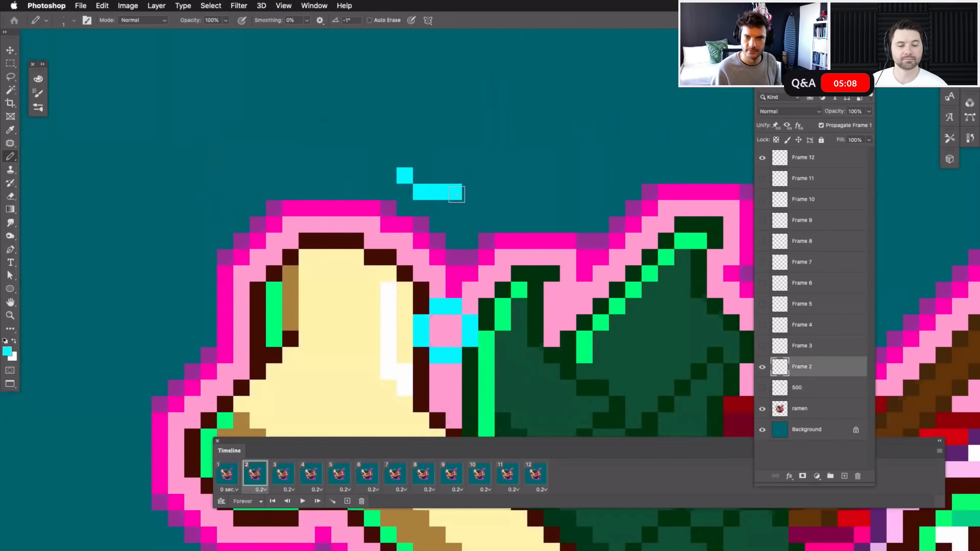
{"action": "left_click_drag", "start_coordinate": [421, 159], "coordinate": [454, 159]}
{"action": "left_click_drag", "start_coordinate": [421, 175], "coordinate": [470, 176]}
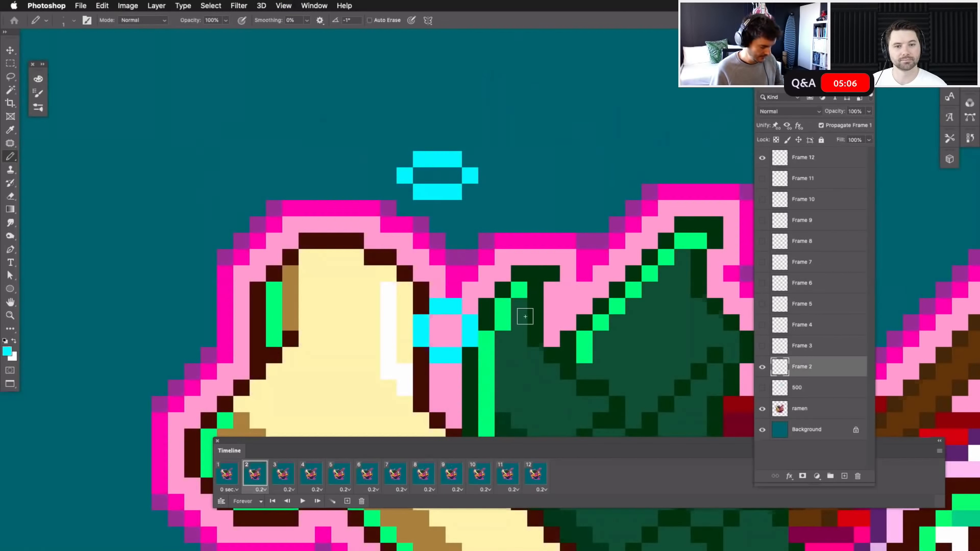
{"action": "key", "text": "super+minus"}
{"action": "key", "text": "super+minus"}
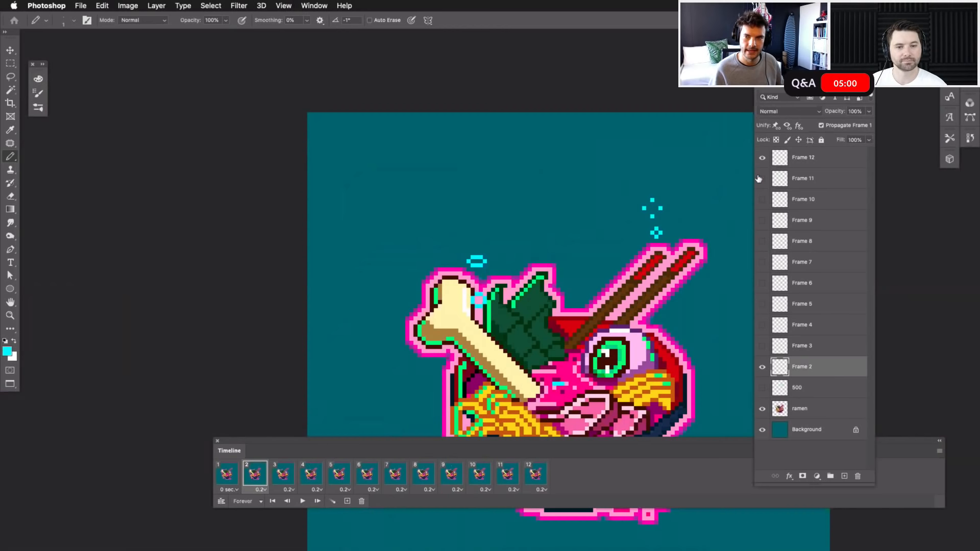
Step: In the third frame, draw a 4 by 4 pixel cyan bubble ring above the bone on Frame 3, using Frame 2 as a temporary reference
{"action": "key", "text": "space"}
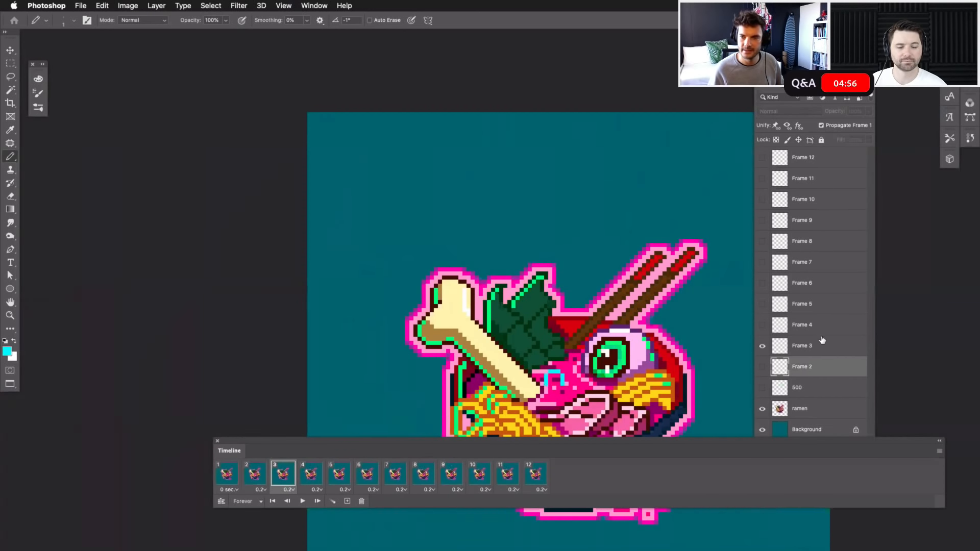
{"action": "left_click", "coordinate": [810, 352]}
{"action": "key", "text": "super+plus"}
{"action": "key", "text": "super+plus"}
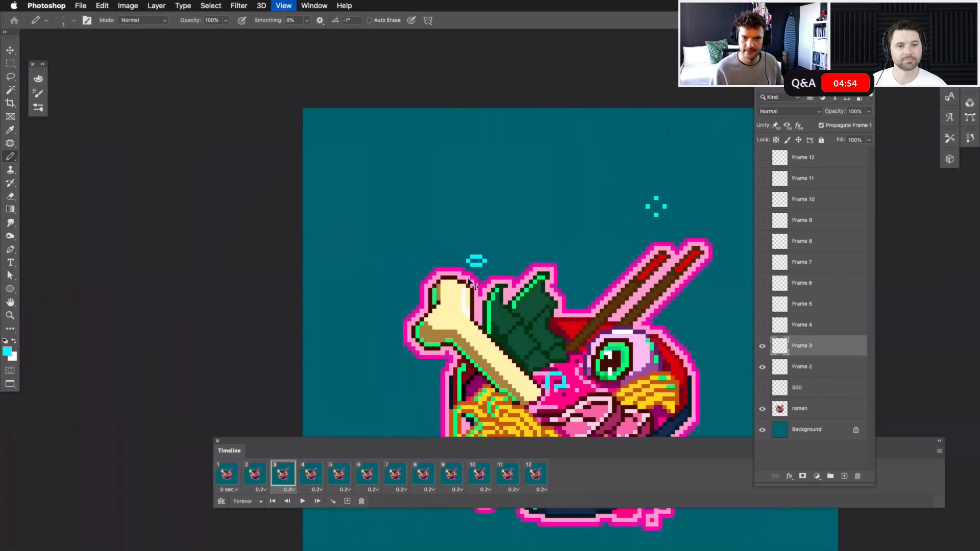
{"action": "left_click_drag", "start_coordinate": [496, 248], "coordinate": [526, 400]}
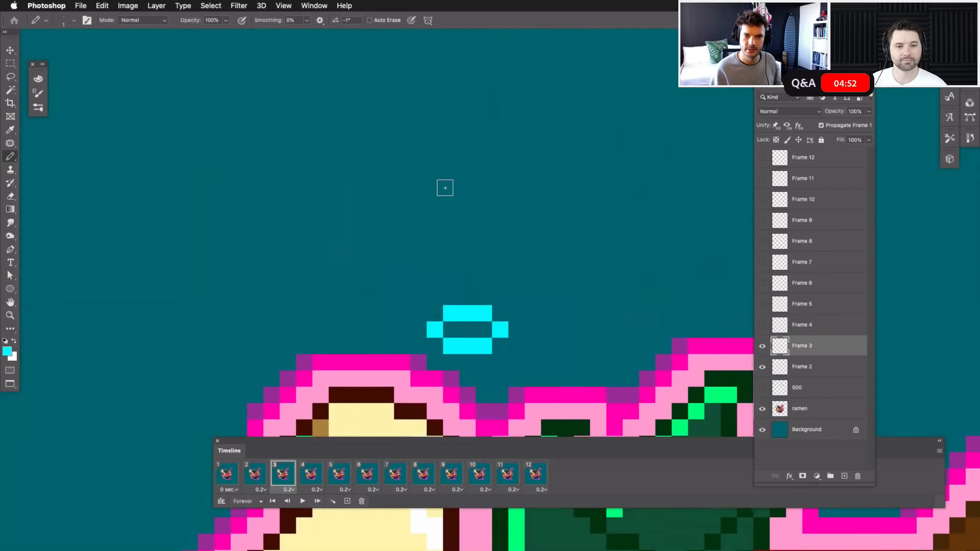
{"action": "left_click_drag", "start_coordinate": [441, 176], "coordinate": [435, 163]}
{"action": "left_click_drag", "start_coordinate": [451, 199], "coordinate": [468, 199]}
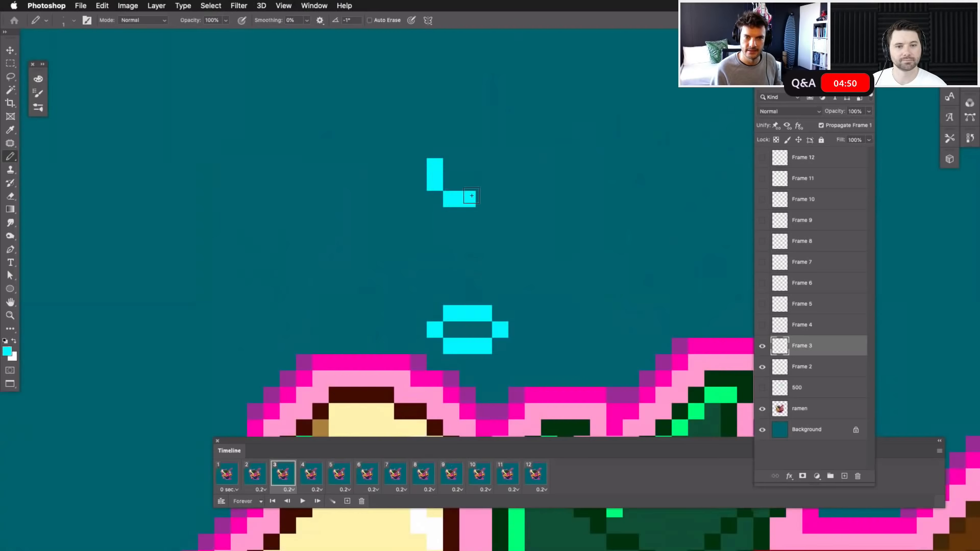
{"action": "mouse_move", "coordinate": [451, 150]}
{"action": "left_mouse_down"}
{"action": "mouse_move", "coordinate": [467, 150]}
{"action": "mouse_move", "coordinate": [483, 183]}
{"action": "left_mouse_up"}
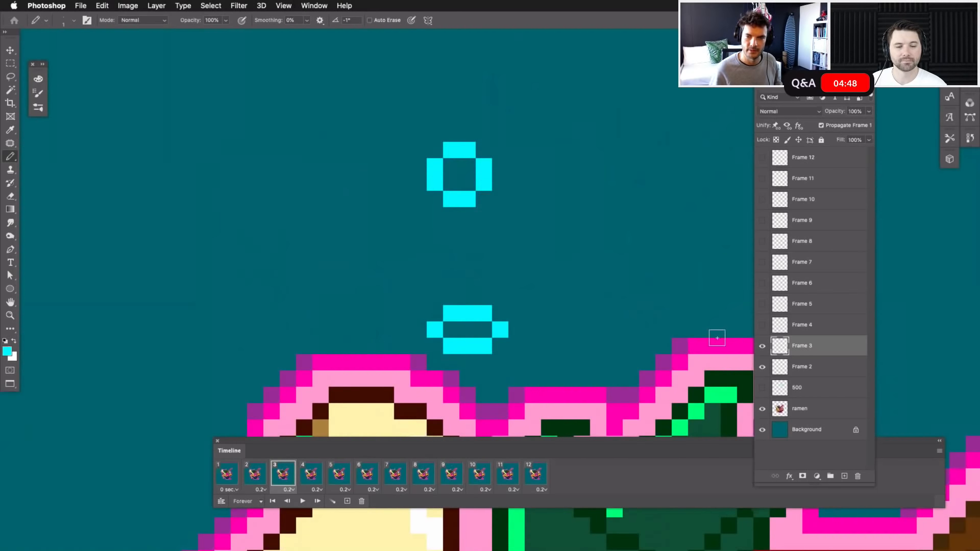
{"action": "left_click", "coordinate": [764, 368]}
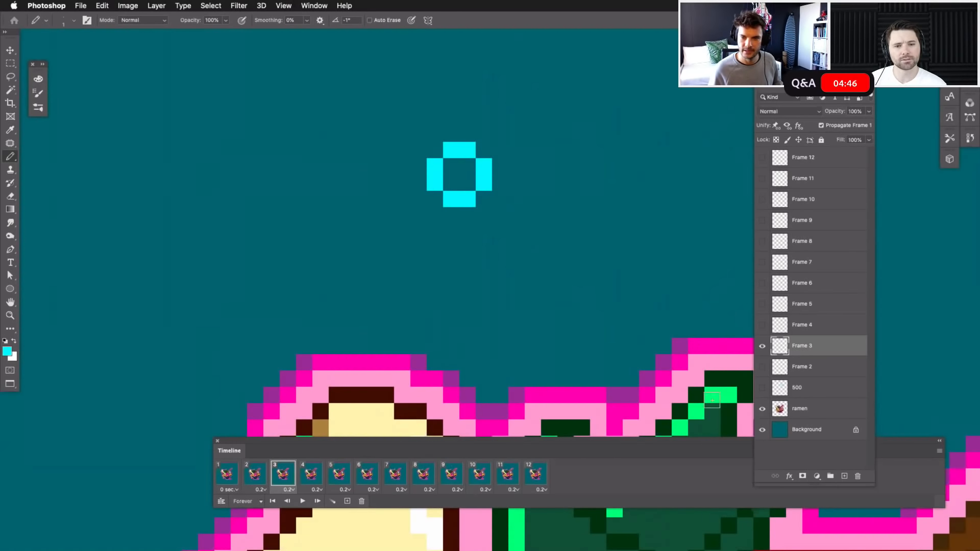
Step: In the fourth frame, draw a solid 2 by 2 pixel cyan square higher up on Frame 4, using Frame 3 as a temporary reference
{"action": "left_click", "coordinate": [312, 473]}
{"action": "left_click", "coordinate": [805, 326]}
{"action": "left_click", "coordinate": [764, 347]}
{"action": "scroll", "coordinate": [554, 237], "scroll_direction": "up", "scroll_amount": 5}
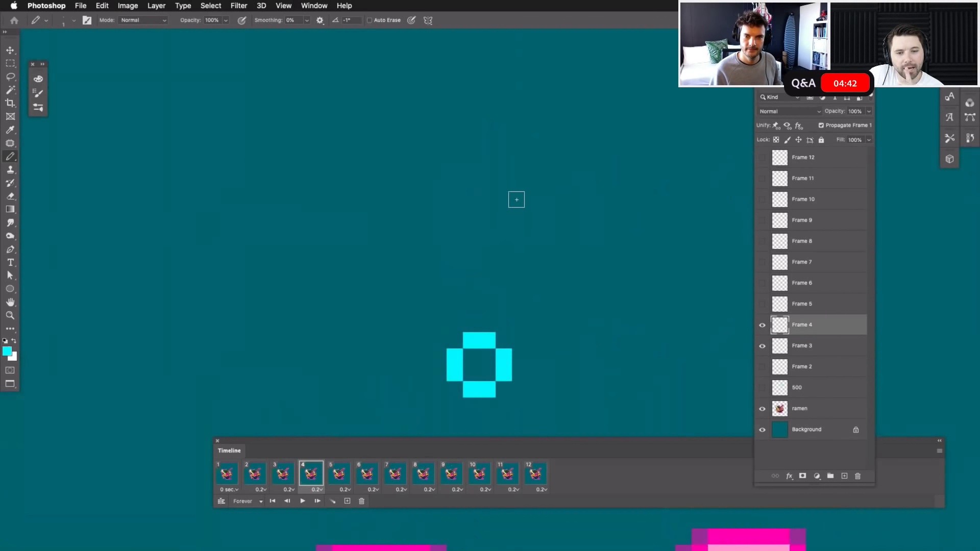
{"action": "left_click_drag", "start_coordinate": [510, 193], "coordinate": [512, 206]}
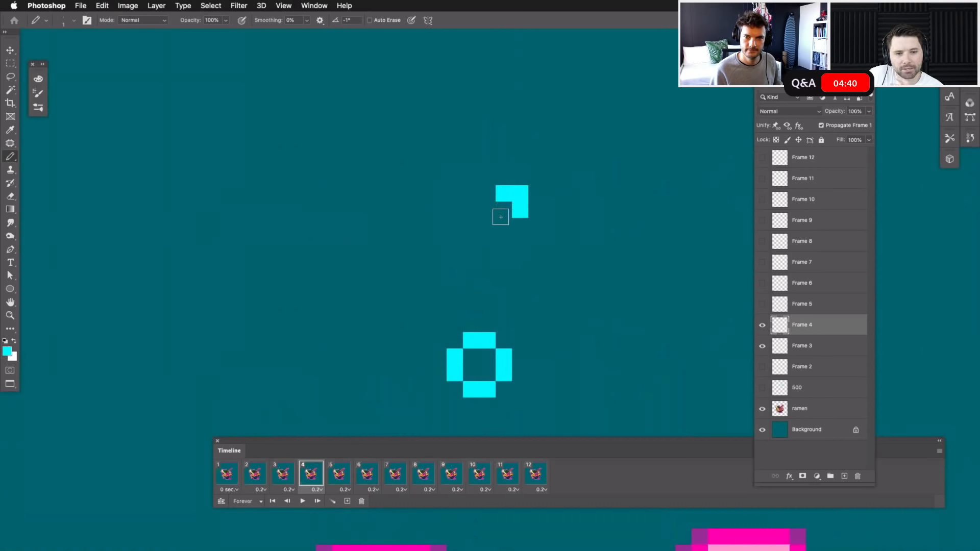
{"action": "left_click", "coordinate": [500, 211]}
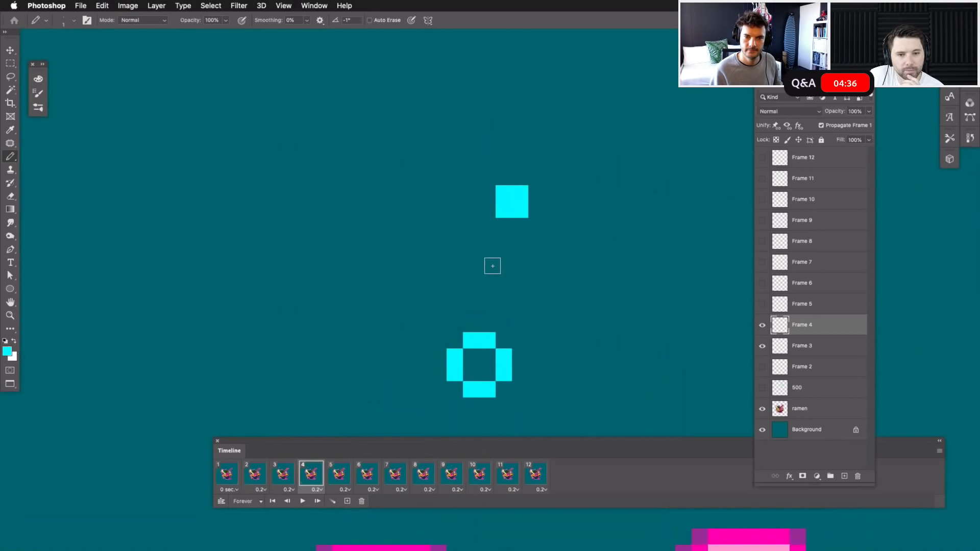
{"action": "key", "text": "super+minus"}
{"action": "key", "text": "super+minus"}
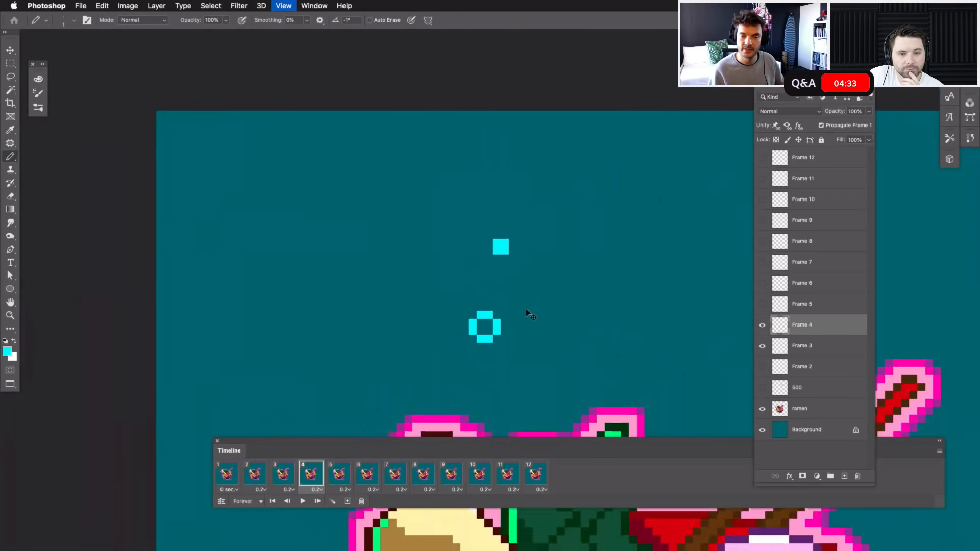
{"action": "key", "text": "super+plus"}
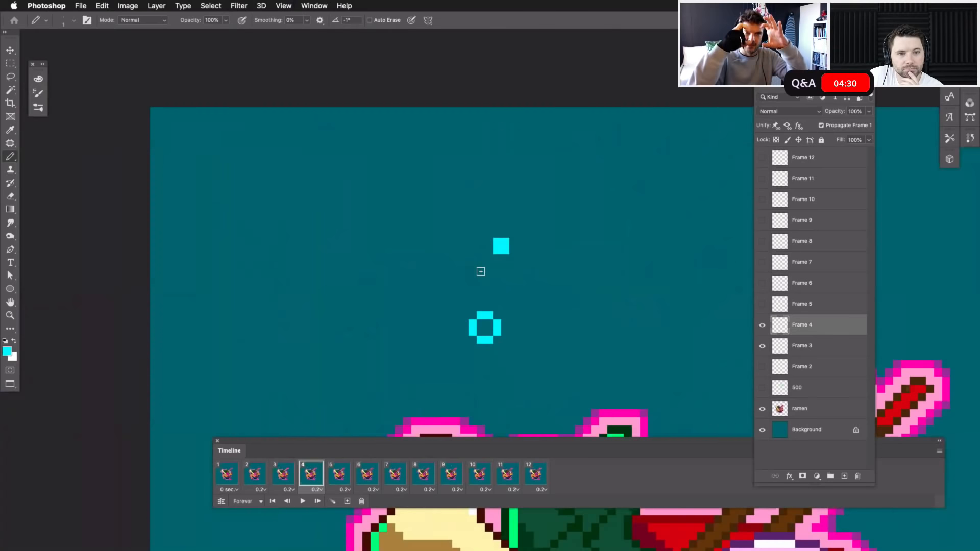
{"action": "left_click", "coordinate": [762, 345]}
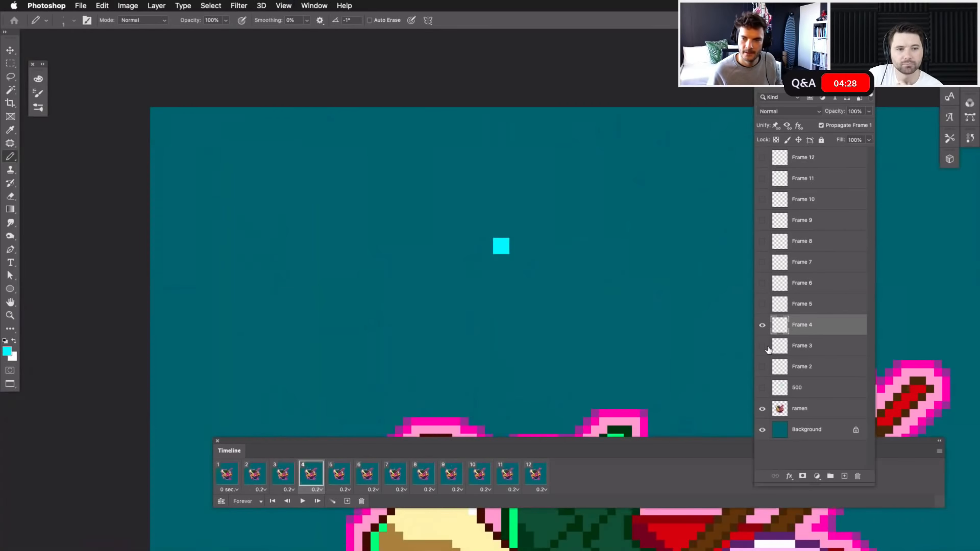
Step: In the fifth frame, draw a single cyan pixel above the bubble's last position on Frame 5, using Frame 4 as a temporary reference
{"action": "left_click", "coordinate": [344, 475]}
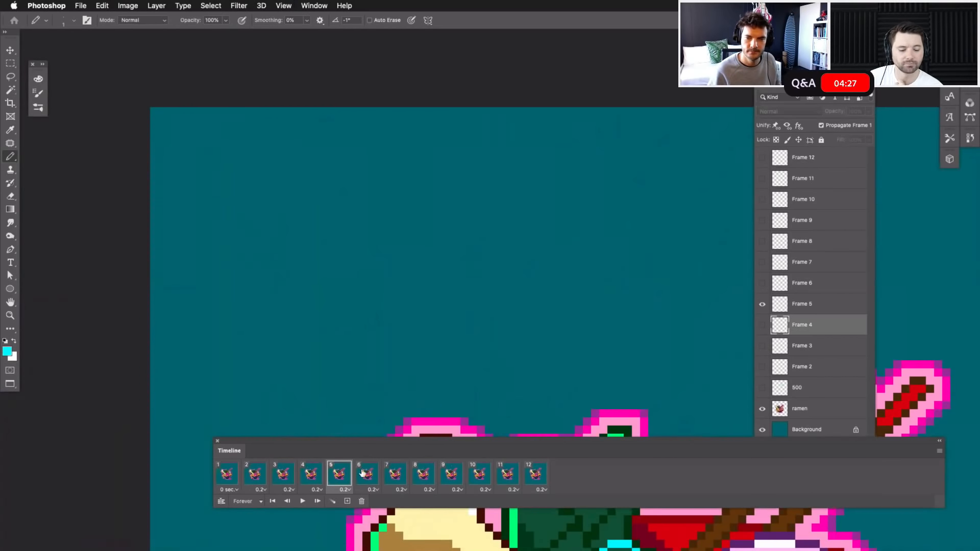
{"action": "left_click", "coordinate": [809, 309]}
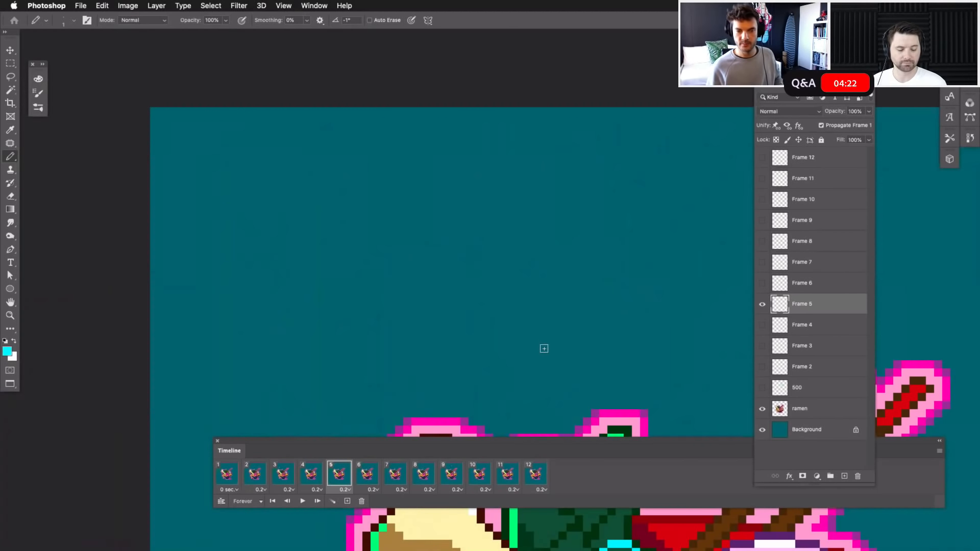
{"action": "left_click", "coordinate": [764, 328]}
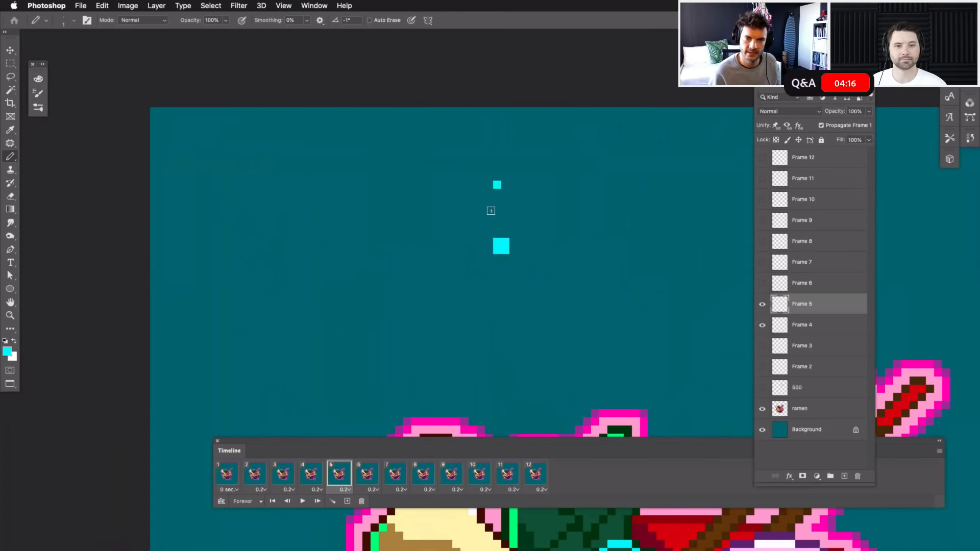
{"action": "left_click", "coordinate": [763, 325]}
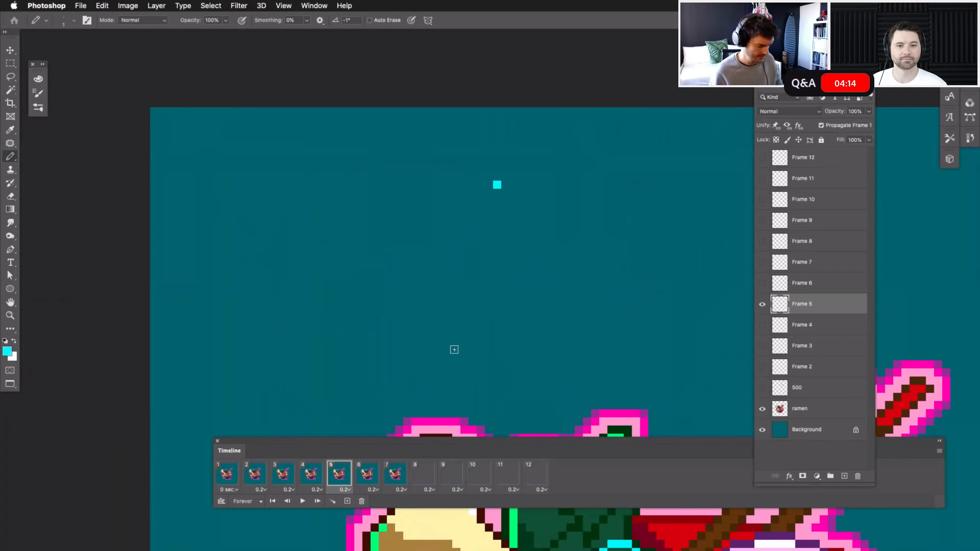
Step: Play back the animation with the whole ramen bowl in view to check the rising bubbles
{"action": "key", "text": "super+minus"}
{"action": "key", "text": "super+minus"}
{"action": "key", "text": "space"}
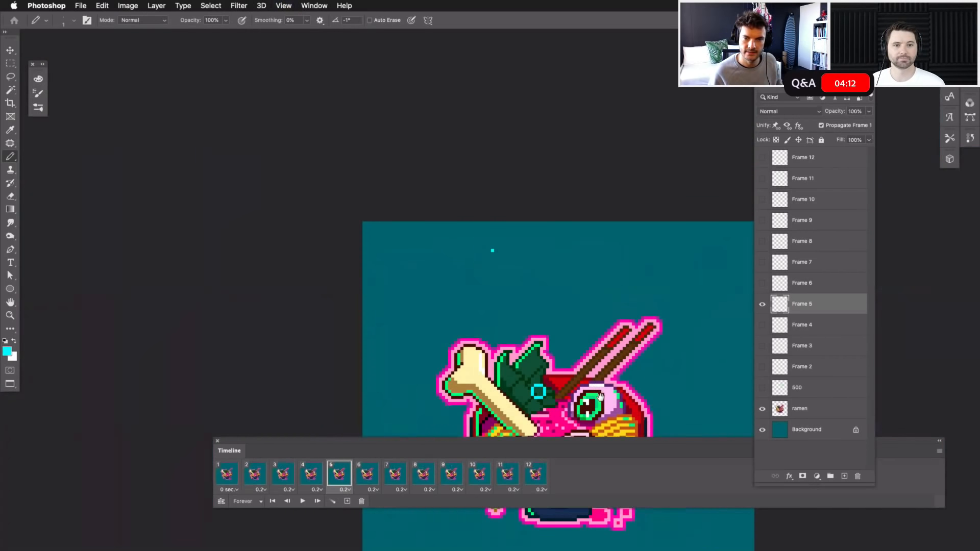
{"action": "left_click_drag", "start_coordinate": [601, 397], "coordinate": [551, 241]}
{"action": "key", "text": "space"}
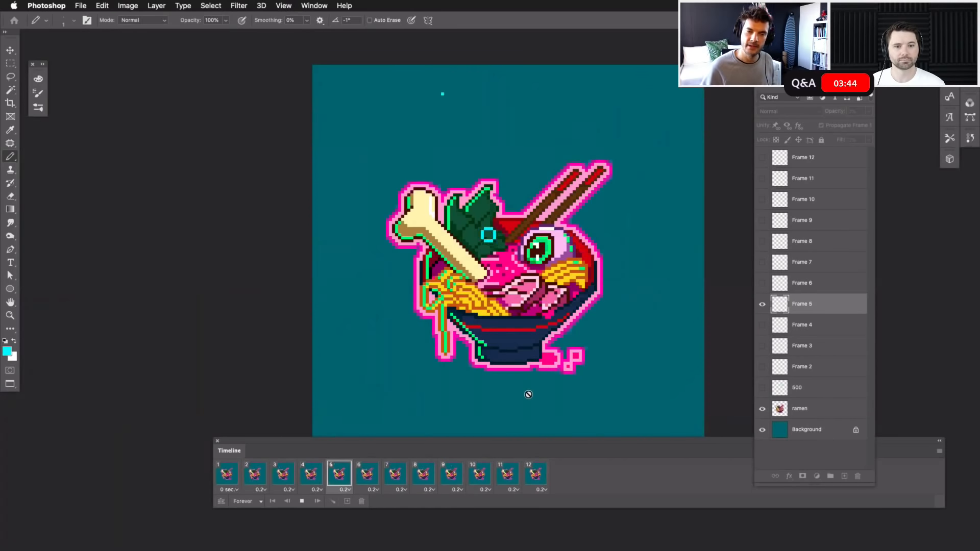
{"action": "left_click", "coordinate": [295, 465]}
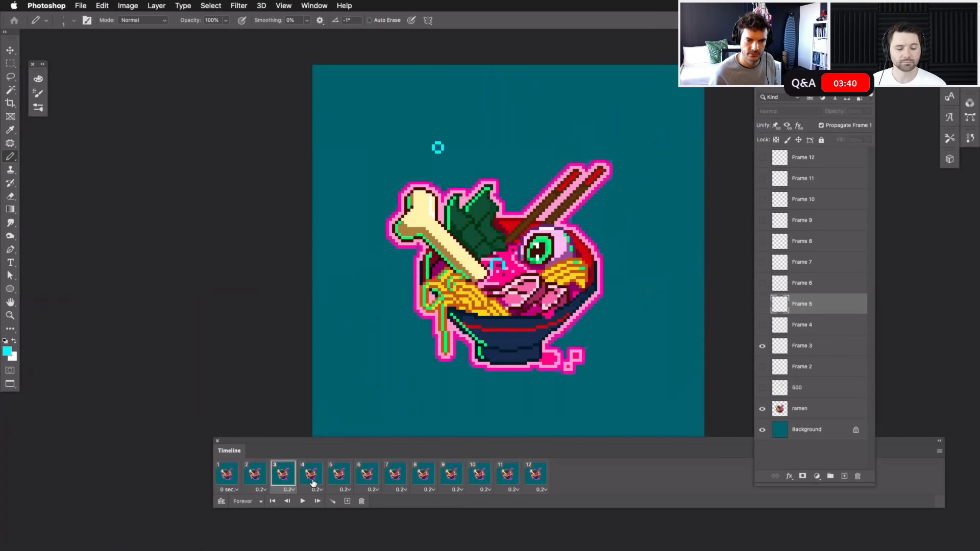
Step: In the fourth frame, extend the drip below the bowl rim by one pixel row on Frame 4, using hot pink sampled from the artwork
{"action": "left_click", "coordinate": [312, 476]}
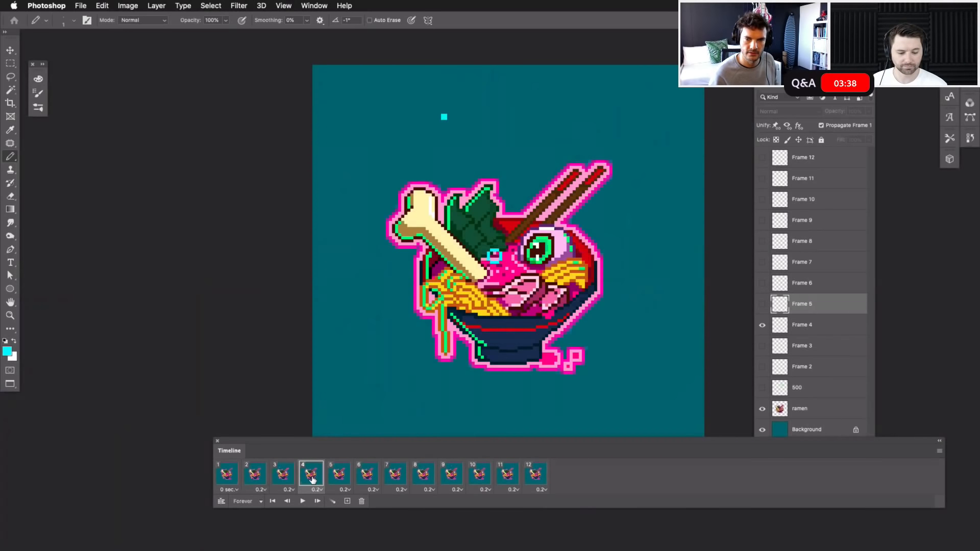
{"action": "left_click", "coordinate": [822, 328]}
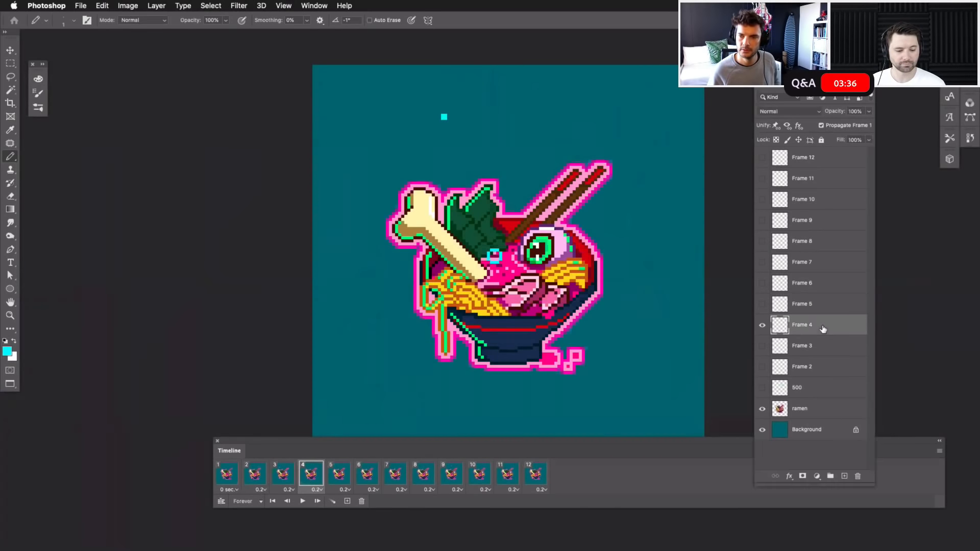
{"action": "scroll", "coordinate": [531, 279], "scroll_direction": "up", "scroll_amount": 10}
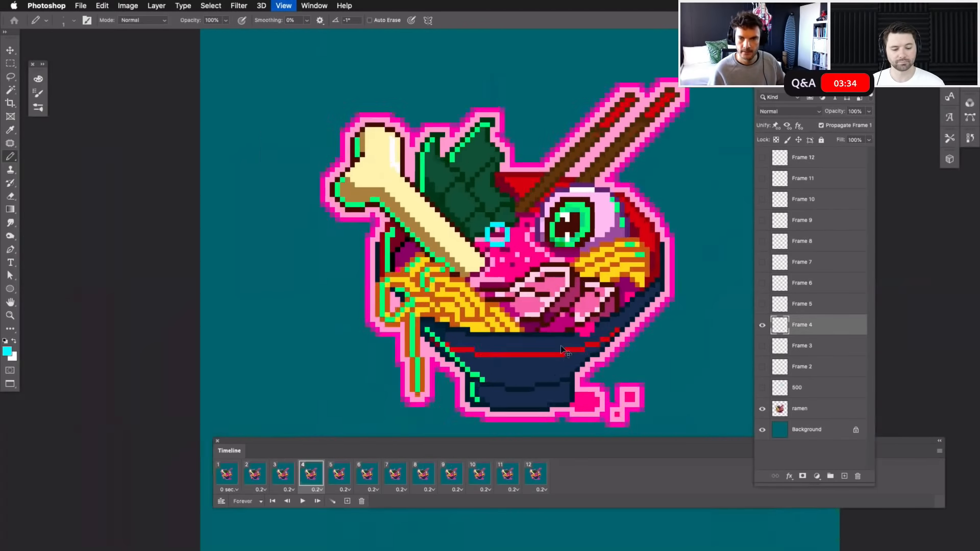
{"action": "scroll", "coordinate": [530, 279], "scroll_direction": "down", "scroll_amount": 5}
{"action": "scroll", "coordinate": [530, 278], "scroll_direction": "right", "scroll_amount": 5}
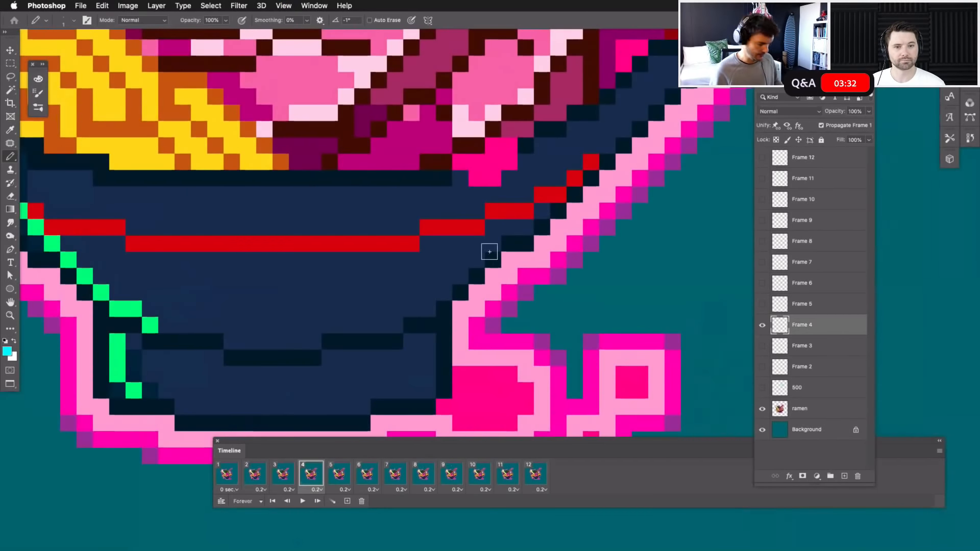
{"action": "left_click", "coordinate": [478, 184], "text": "alt"}
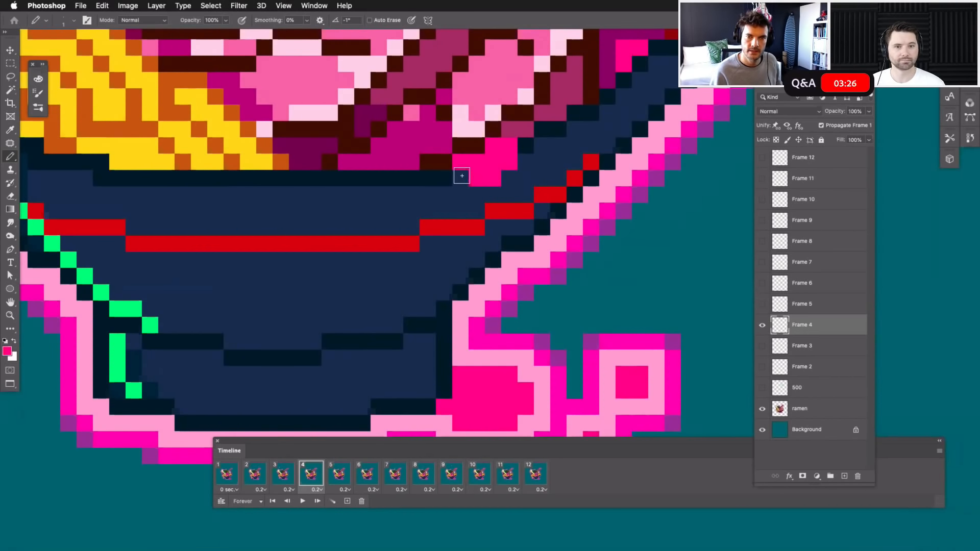
{"action": "mouse_move", "coordinate": [460, 177]}
{"action": "left_mouse_down"}
{"action": "mouse_move", "coordinate": [472, 196]}
{"action": "mouse_move", "coordinate": [490, 194]}
{"action": "left_mouse_up"}
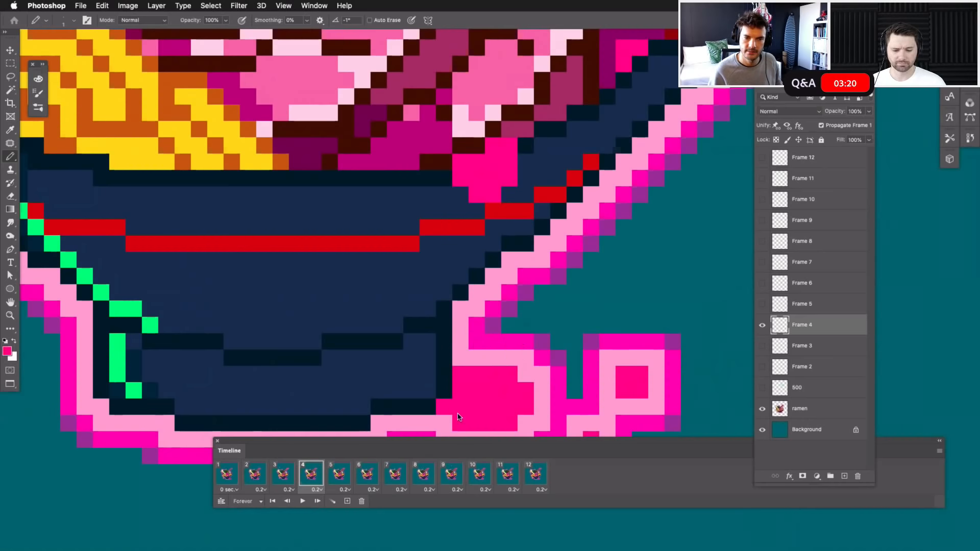
Step: In the fifth frame, paint the pink drip two pixel rows longer than the original on Frame 5, using Frame 4 as a temporary reference
{"action": "left_click", "coordinate": [339, 476]}
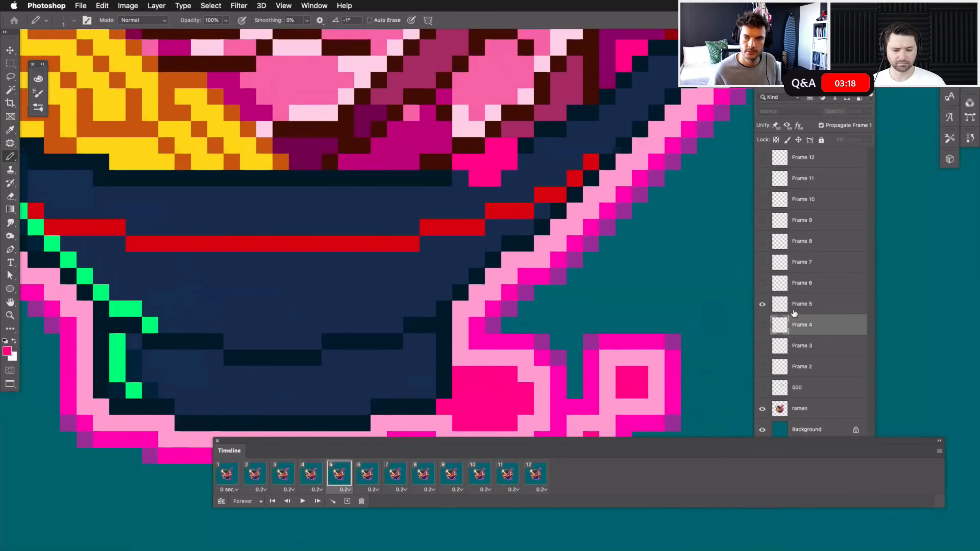
{"action": "left_click", "coordinate": [762, 327]}
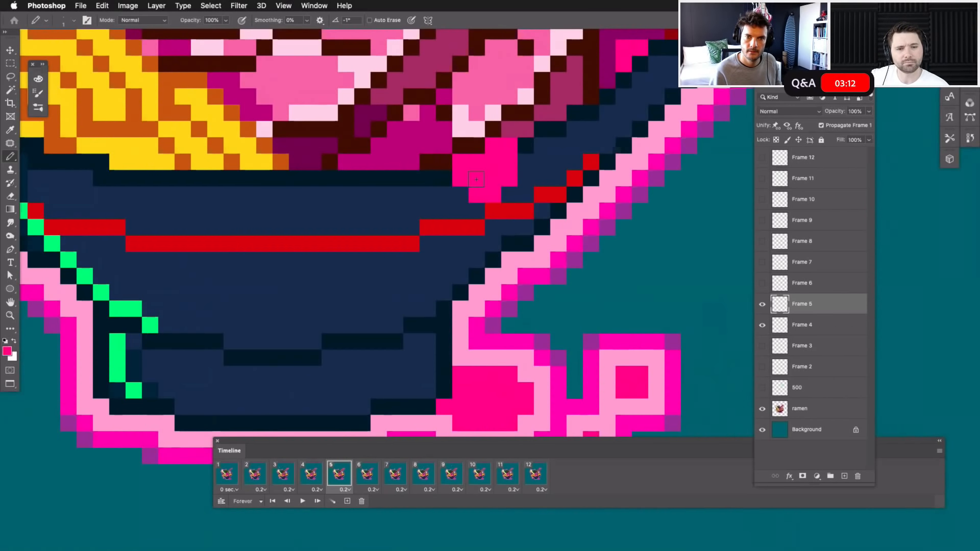
{"action": "left_click_drag", "start_coordinate": [474, 211], "coordinate": [493, 210]}
{"action": "left_click", "coordinate": [762, 325]}
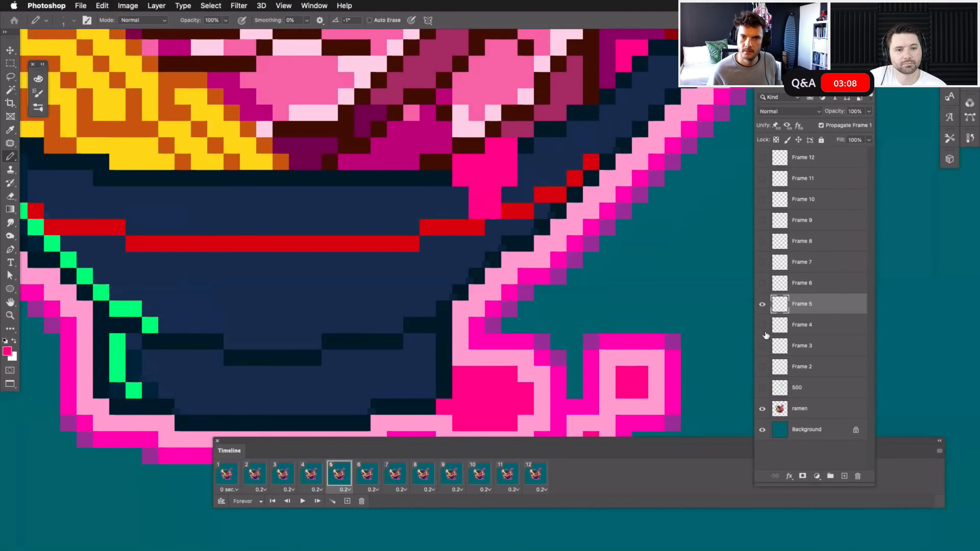
{"action": "left_click", "coordinate": [762, 305]}
{"action": "left_click", "coordinate": [762, 305]}
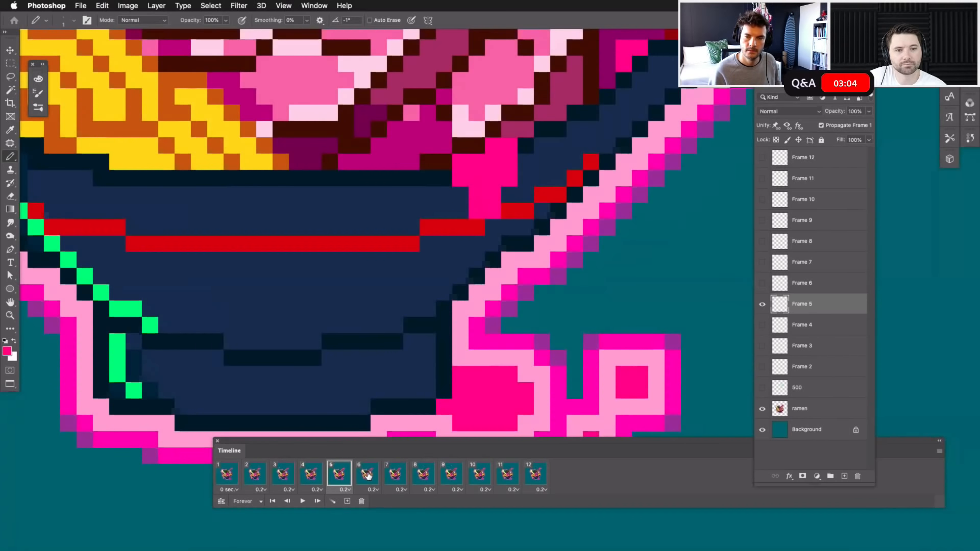
Step: In the sixth frame, draw a detached 2 by 2 pixel pink droplet at the red stripe on Frame 6, using Frame 5 as a temporary reference
{"action": "left_click", "coordinate": [368, 475]}
{"action": "left_click", "coordinate": [803, 283]}
{"action": "left_click", "coordinate": [762, 305]}
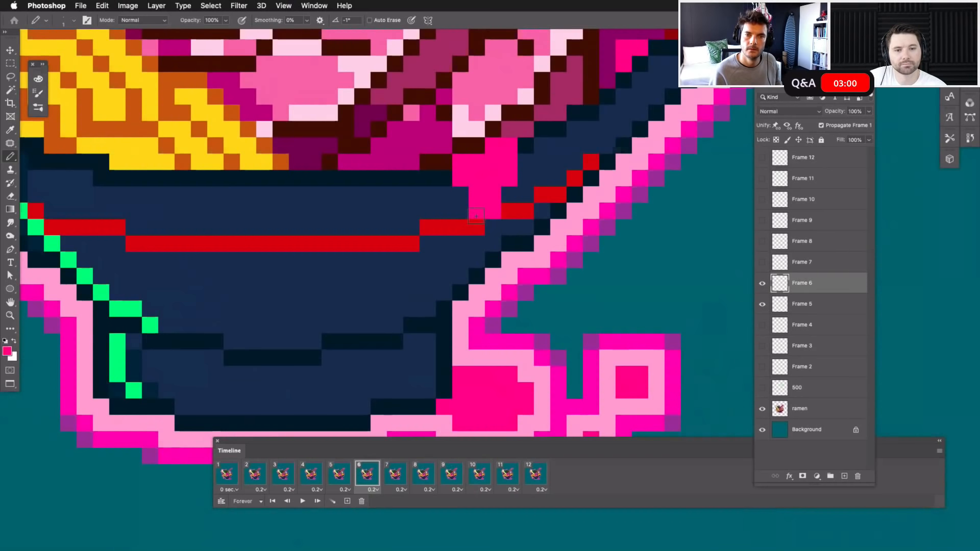
{"action": "left_click_drag", "start_coordinate": [476, 213], "coordinate": [481, 227]}
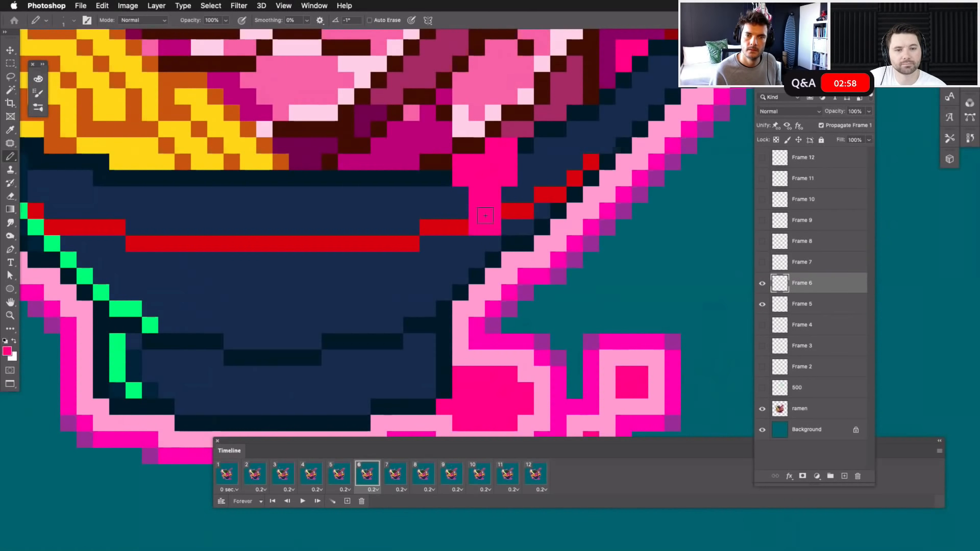
{"action": "left_click", "coordinate": [762, 305]}
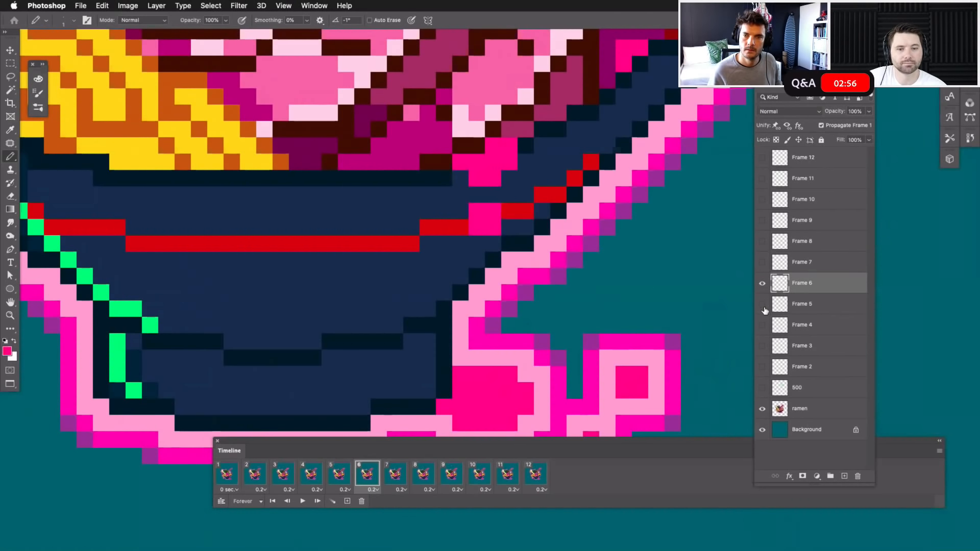
Step: In the seventh frame, draw a 2 by 2 pixel pink droplet just above the puddle on Frame 7, using Frame 6 as a temporary reference
{"action": "left_click", "coordinate": [397, 475]}
{"action": "left_click", "coordinate": [762, 284]}
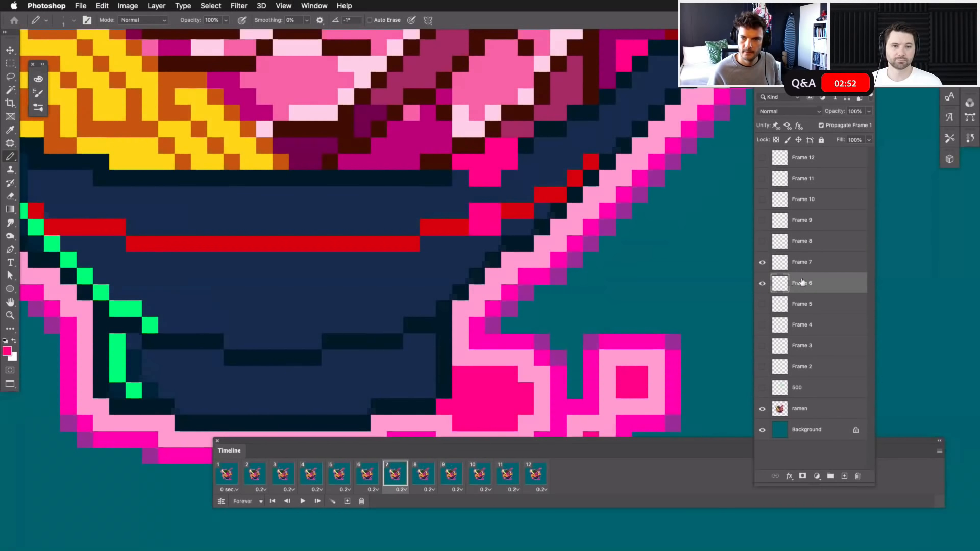
{"action": "left_click", "coordinate": [810, 263]}
{"action": "left_click_drag", "start_coordinate": [562, 338], "coordinate": [572, 303]}
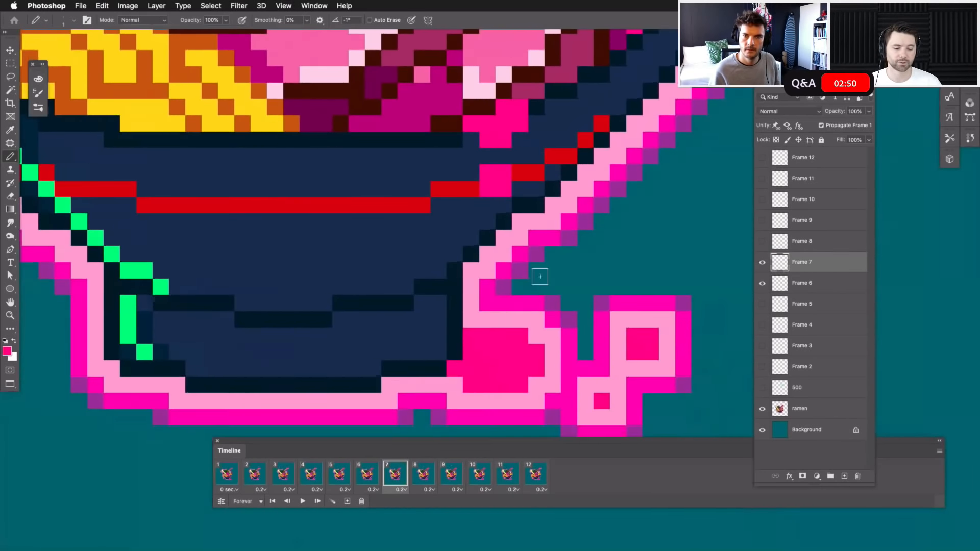
{"action": "left_click", "coordinate": [763, 262]}
{"action": "left_click", "coordinate": [762, 283]}
{"action": "left_click", "coordinate": [764, 283]}
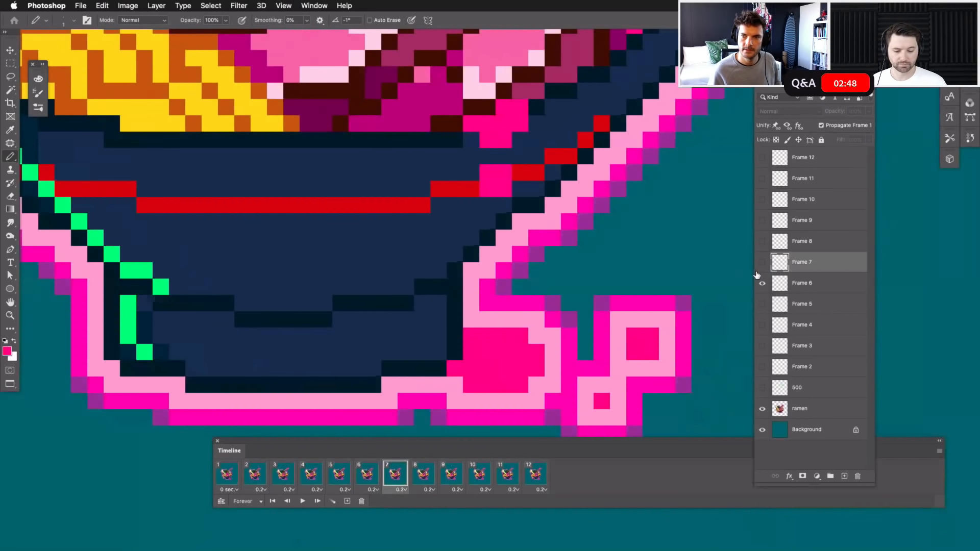
{"action": "left_click", "coordinate": [762, 263]}
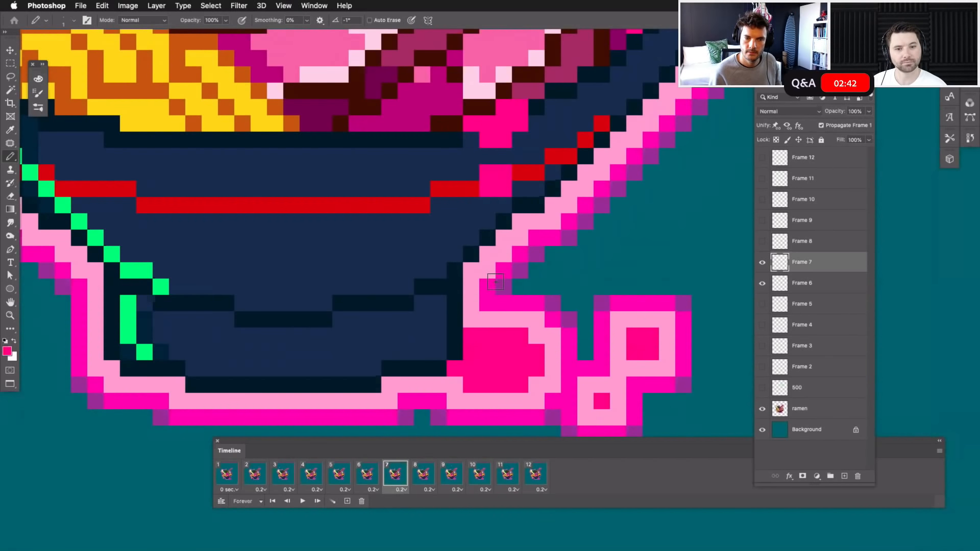
{"action": "left_click_drag", "start_coordinate": [495, 280], "coordinate": [488, 285]}
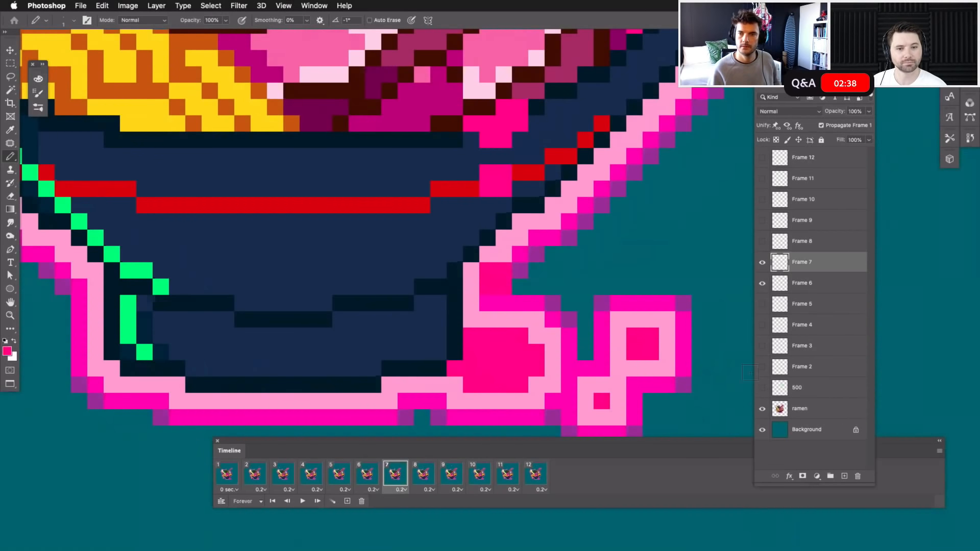
{"action": "left_click", "coordinate": [761, 289]}
Step: In the eighth frame, draw a splash of three single pink pixels around the top of the puddle on the Frame 8 layer
{"action": "left_click", "coordinate": [418, 483]}
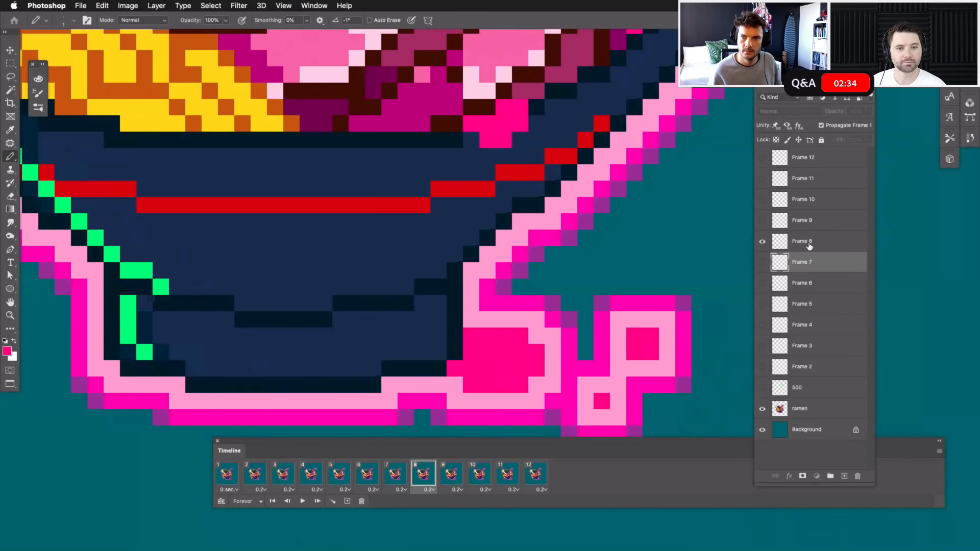
{"action": "left_click", "coordinate": [792, 249]}
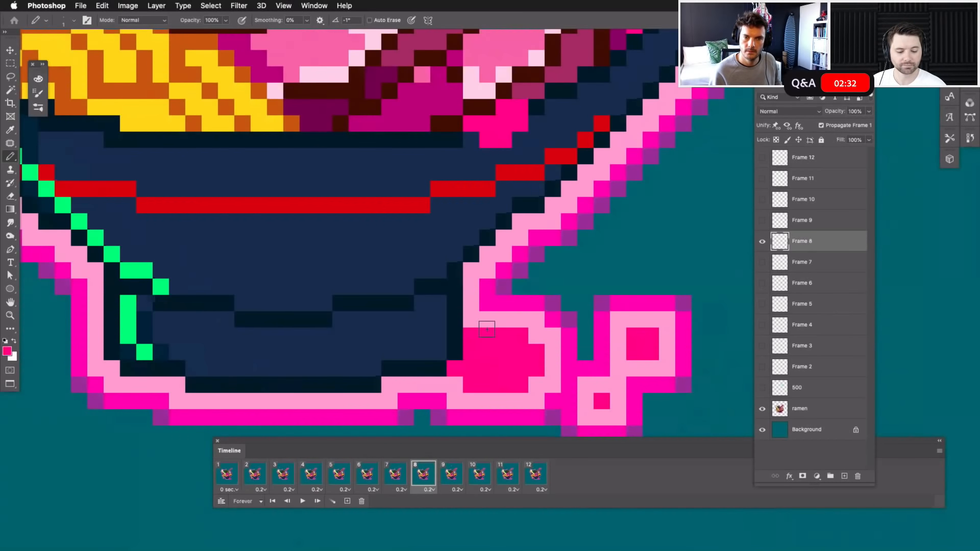
{"action": "left_click", "coordinate": [454, 319]}
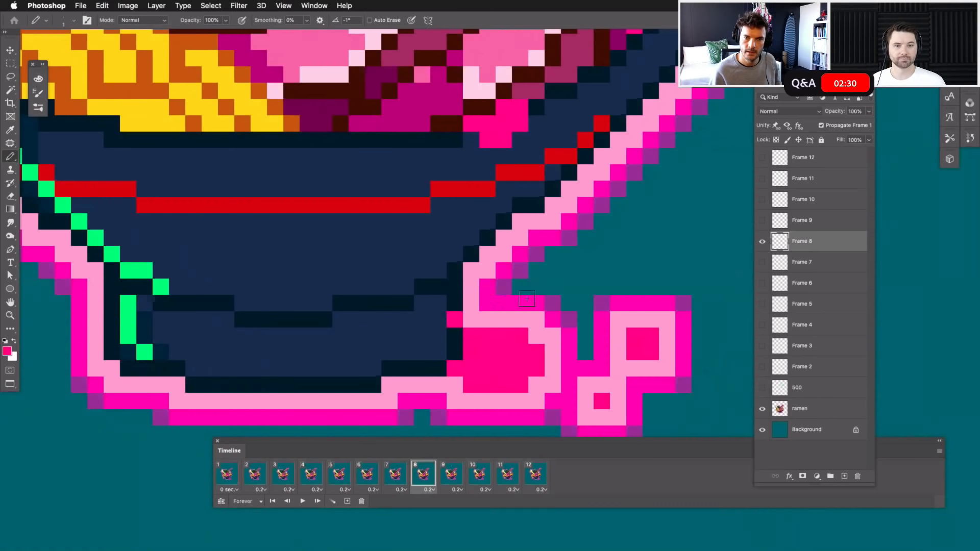
{"action": "left_click", "coordinate": [554, 272]}
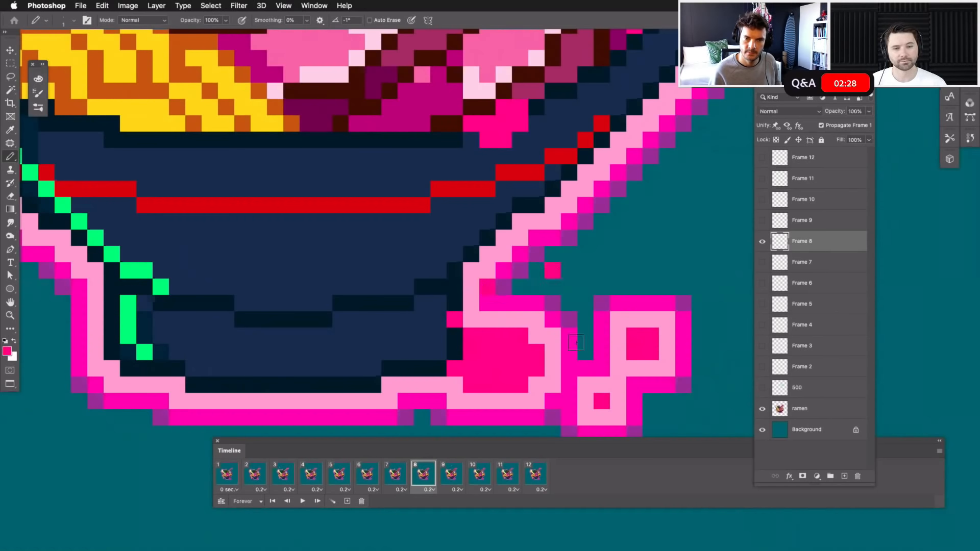
{"action": "key", "text": "super+z"}
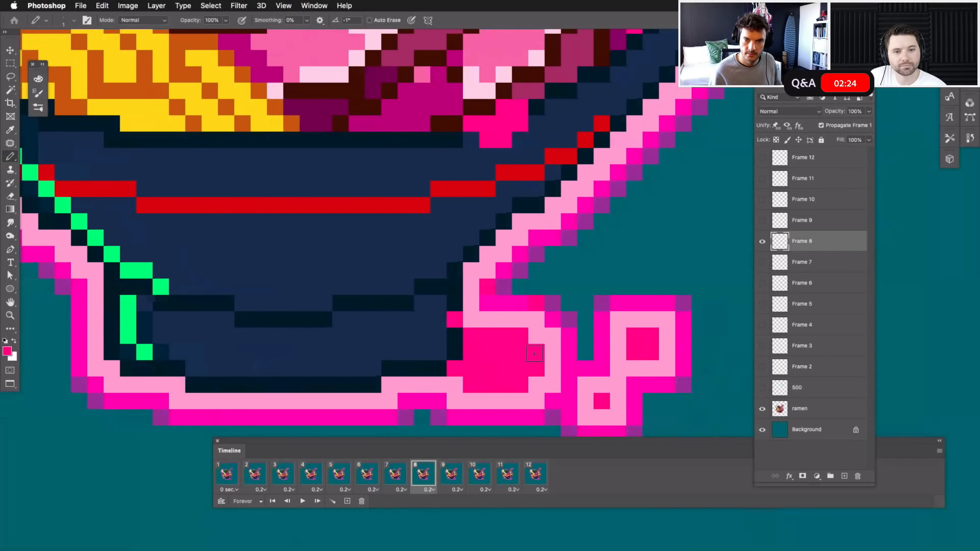
Step: In the ninth frame, draw three single pink splash pixels spread farther out on Frame 9, using Frame 8 as a temporary reference
{"action": "left_click", "coordinate": [452, 472]}
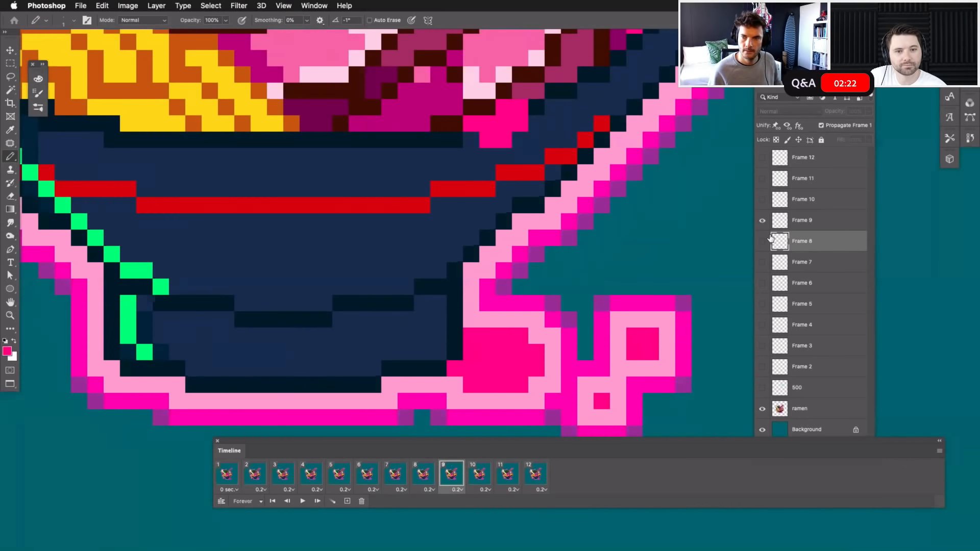
{"action": "left_click", "coordinate": [422, 287]}
{"action": "left_click", "coordinate": [510, 244]}
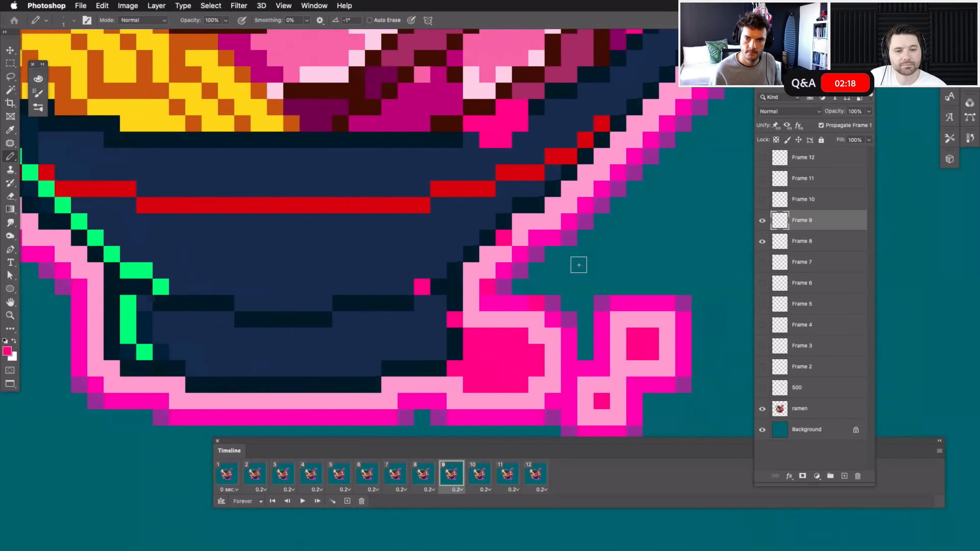
{"action": "left_click", "coordinate": [571, 268]}
{"action": "left_click", "coordinate": [762, 241]}
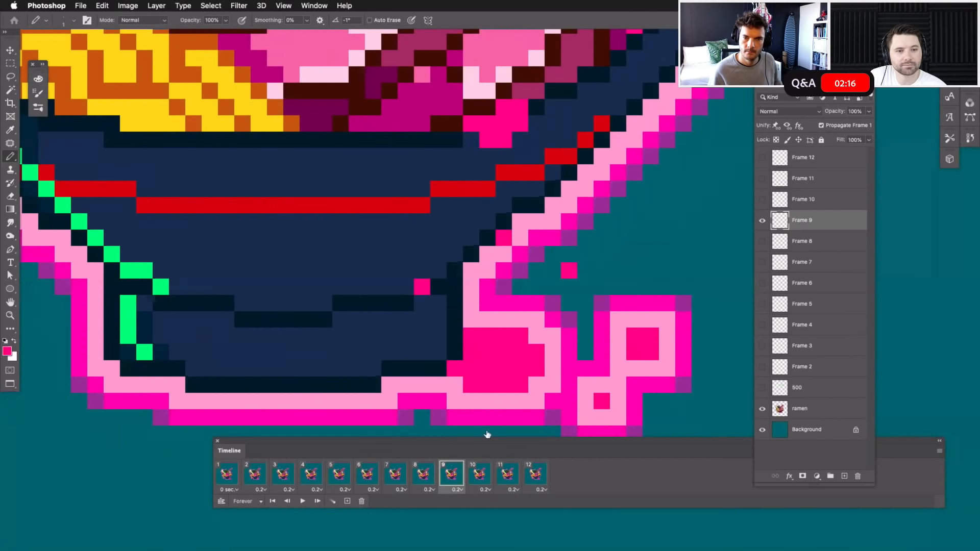
Step: In the tenth frame, draw single pink splash pixels spread farther out and lower on Frame 10, using Frame 9 as a temporary reference
{"action": "left_click", "coordinate": [478, 476]}
{"action": "left_click", "coordinate": [799, 211]}
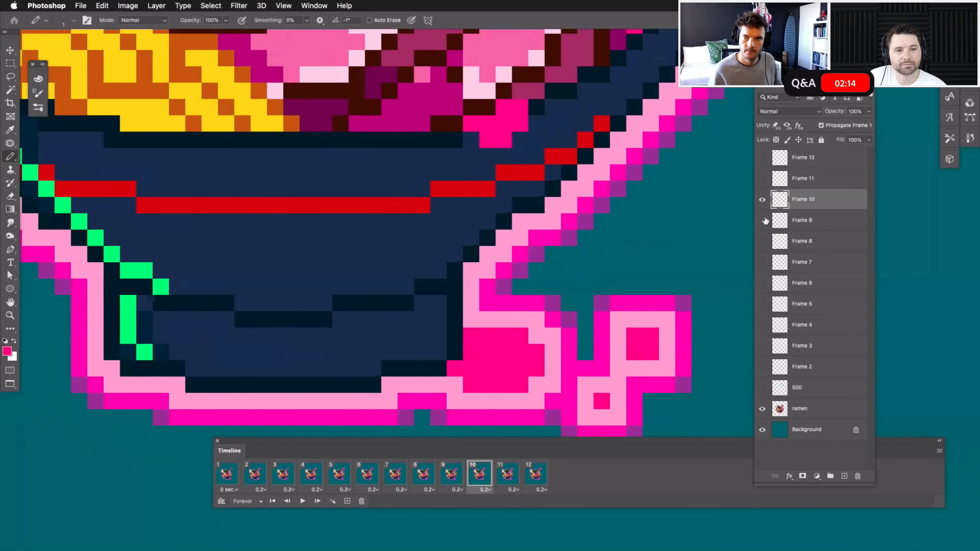
{"action": "left_click", "coordinate": [762, 220]}
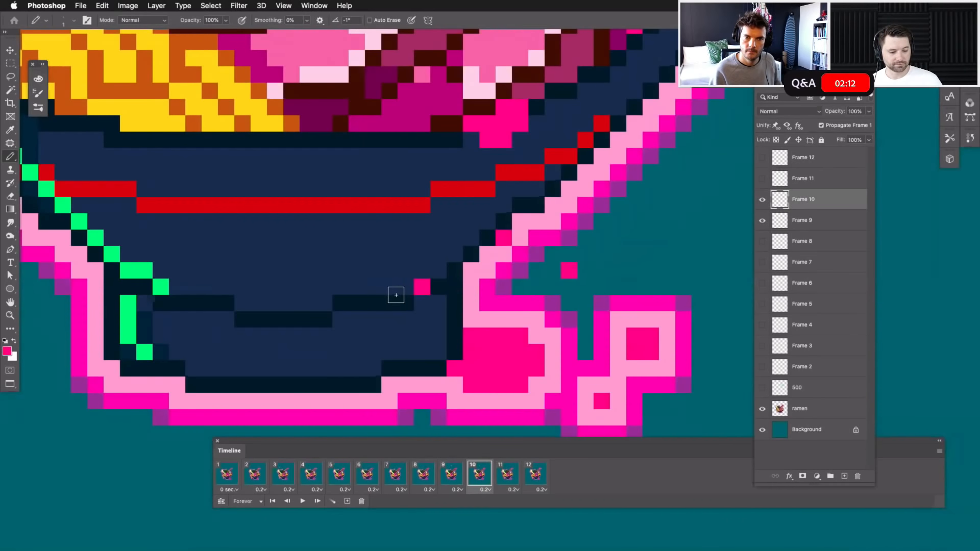
{"action": "left_click", "coordinate": [393, 303]}
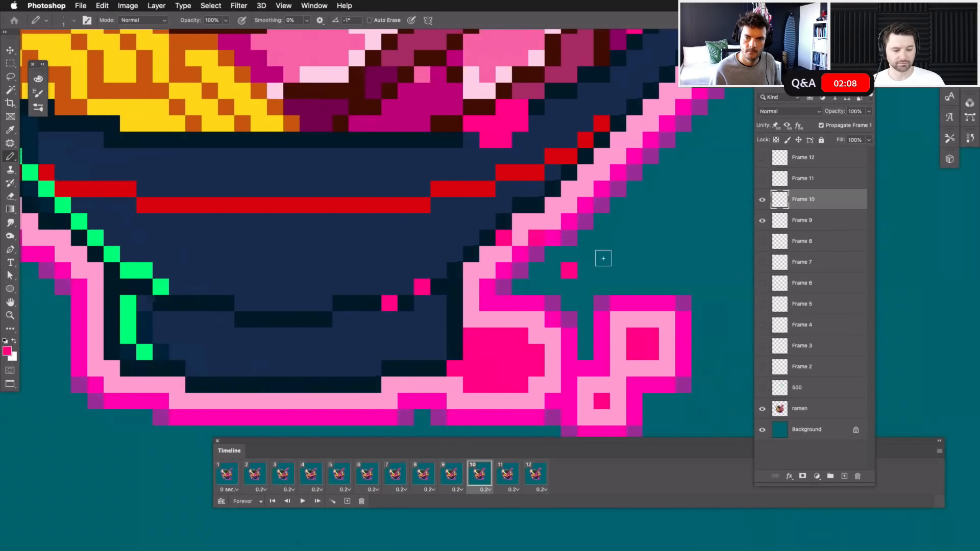
{"action": "left_click", "coordinate": [586, 287]}
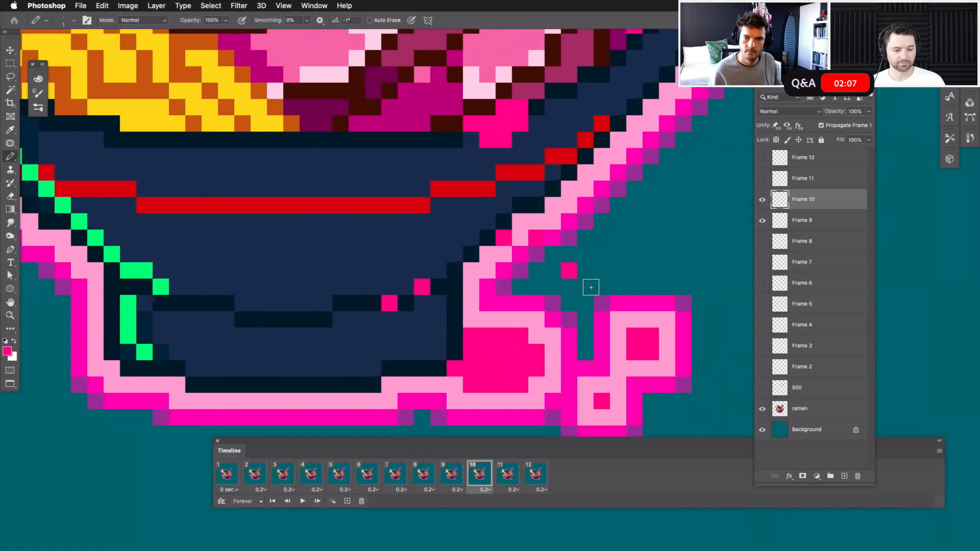
{"action": "left_click", "coordinate": [763, 225]}
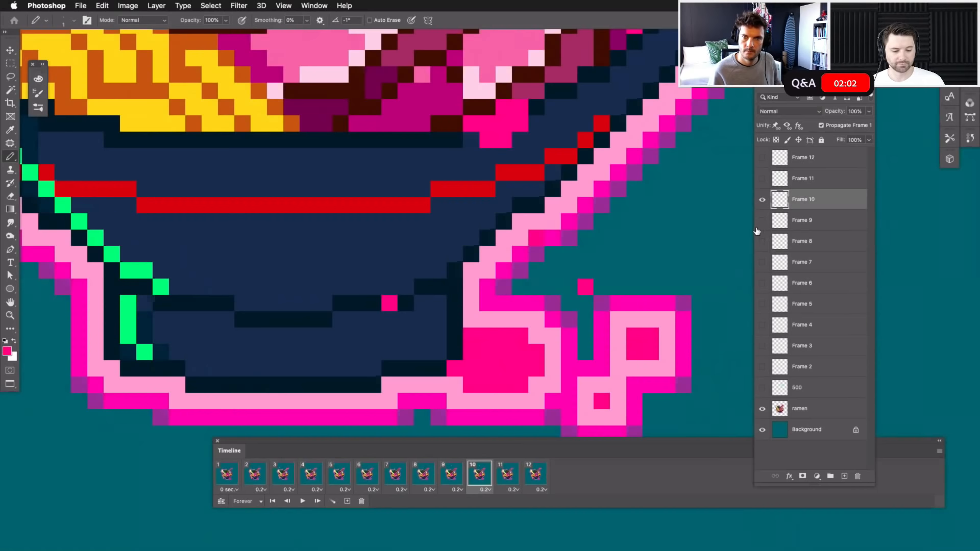
Step: Play back the whole animation with the full ramen bowl in view to check the bubbles, drip and splash
{"action": "key", "text": "super+0"}
{"action": "key", "text": "space"}
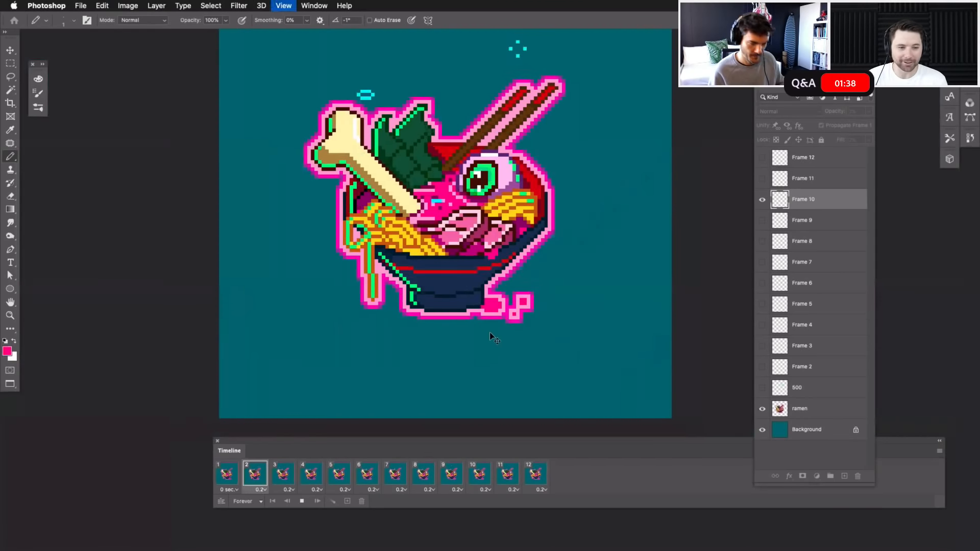
{"action": "scroll", "coordinate": [489, 332], "scroll_direction": "down", "scroll_amount": 1}
{"action": "key", "text": "space"}
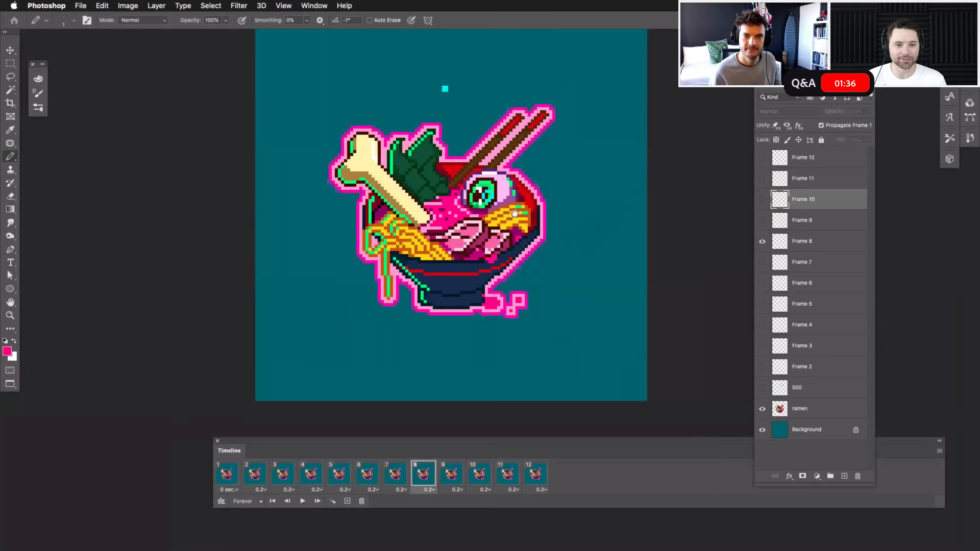
{"action": "left_click_drag", "start_coordinate": [514, 212], "coordinate": [552, 257]}
{"action": "key", "text": "space"}
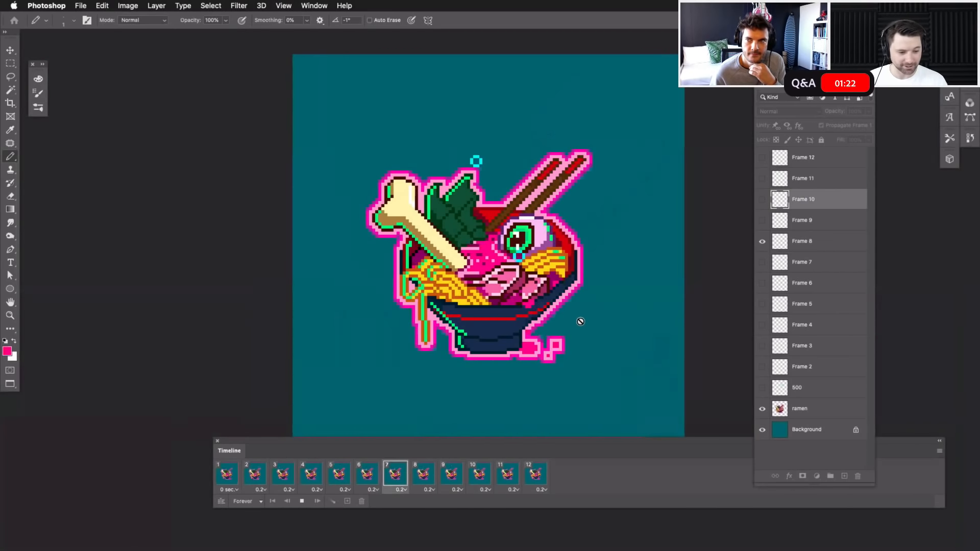
{"action": "key", "text": "space"}
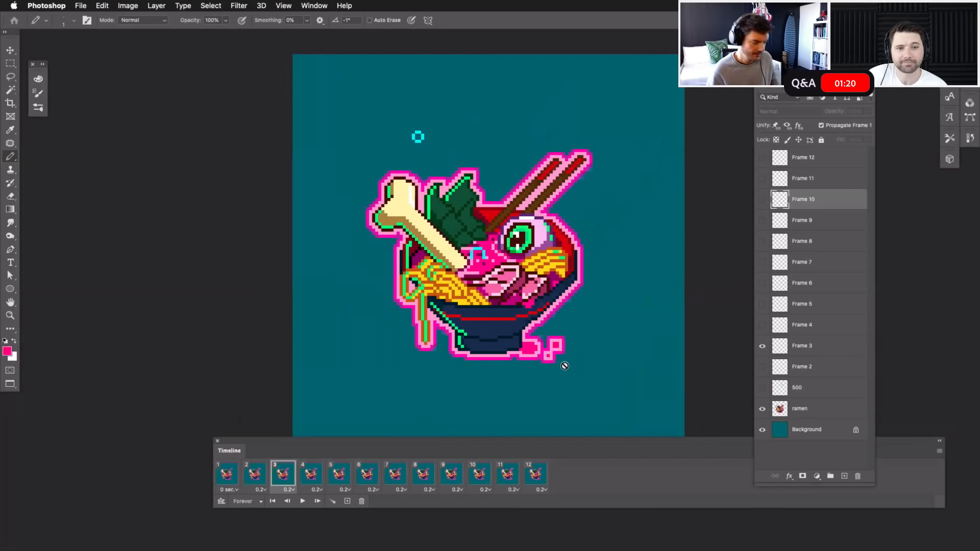
Step: Save the document to the Desktop as pixel ramen FBF anime.psd in Photoshop format, keeping its layers
{"action": "key", "text": "super+shift+s"}
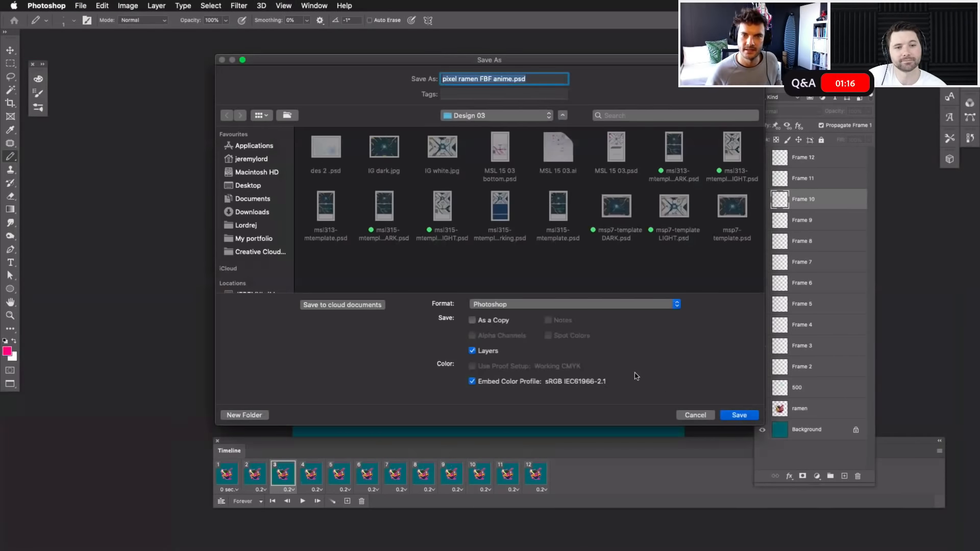
{"action": "left_click", "coordinate": [254, 186]}
{"action": "left_click", "coordinate": [738, 415]}
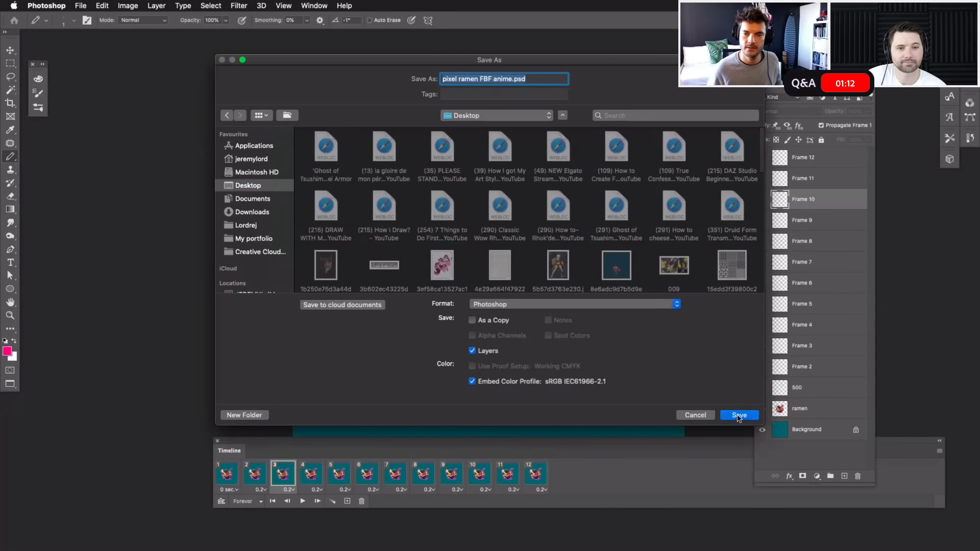
{"action": "left_click", "coordinate": [775, 319]}
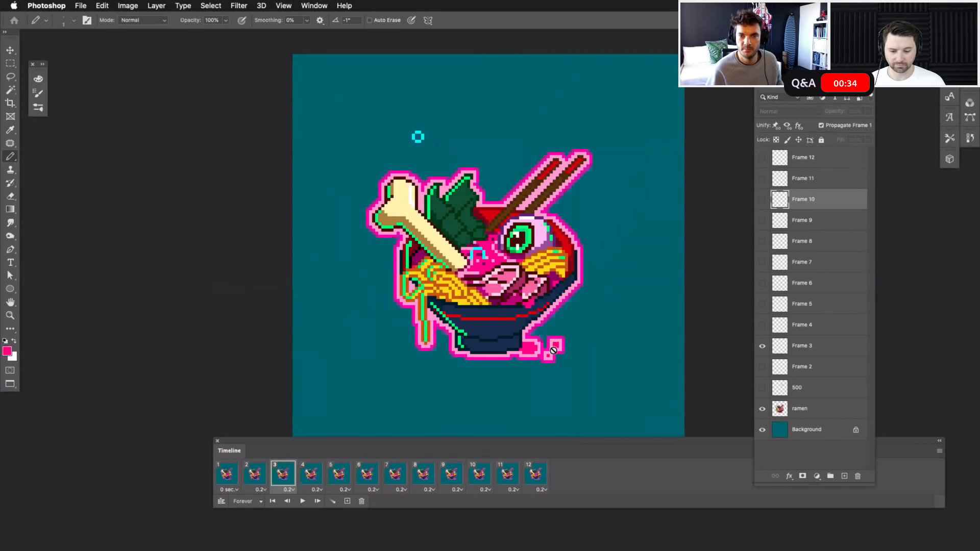
Step: Set the delay of frames 2 to 12 to 0.1 seconds and play the animation
{"action": "key", "text": "space"}
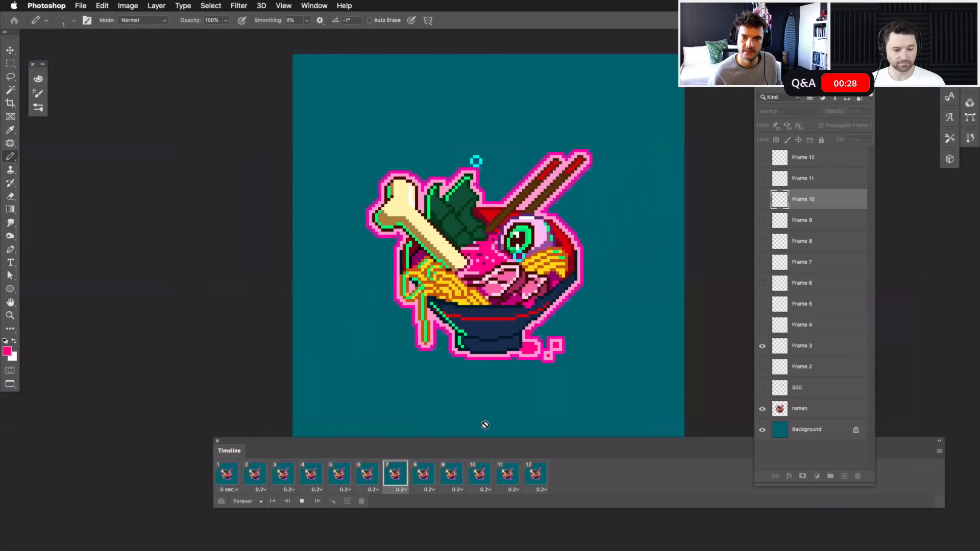
{"action": "left_click", "coordinate": [532, 476]}
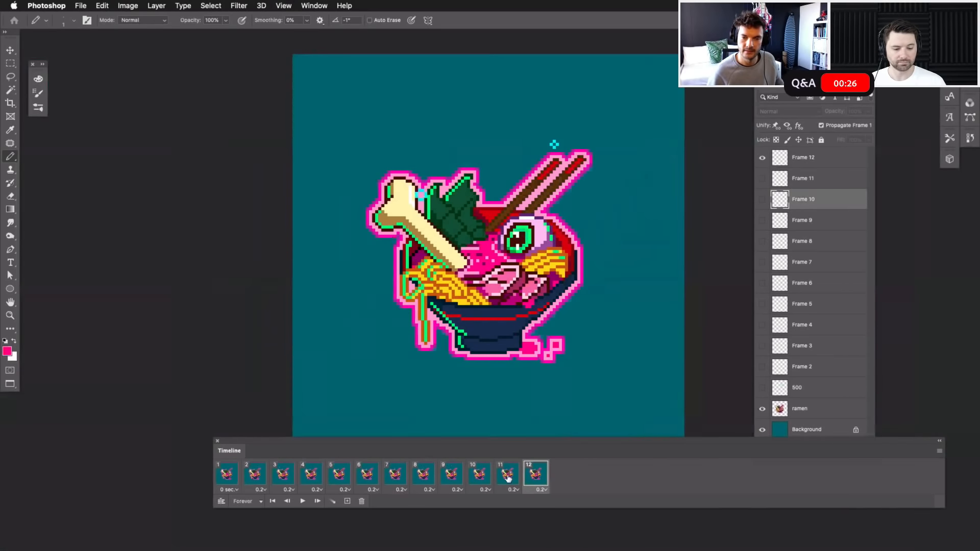
{"action": "left_click", "coordinate": [264, 479], "text": "shift"}
{"action": "left_click", "coordinate": [263, 490]}
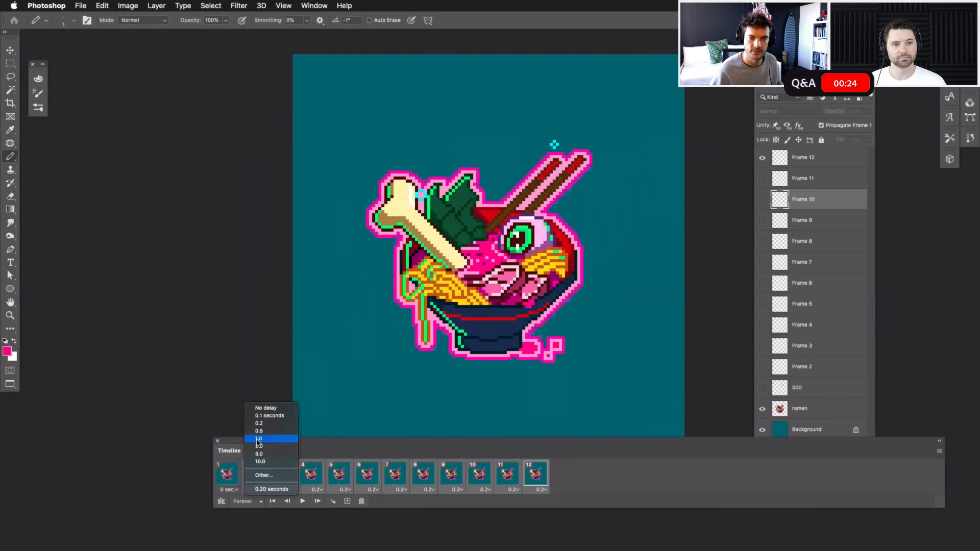
{"action": "left_click", "coordinate": [269, 415]}
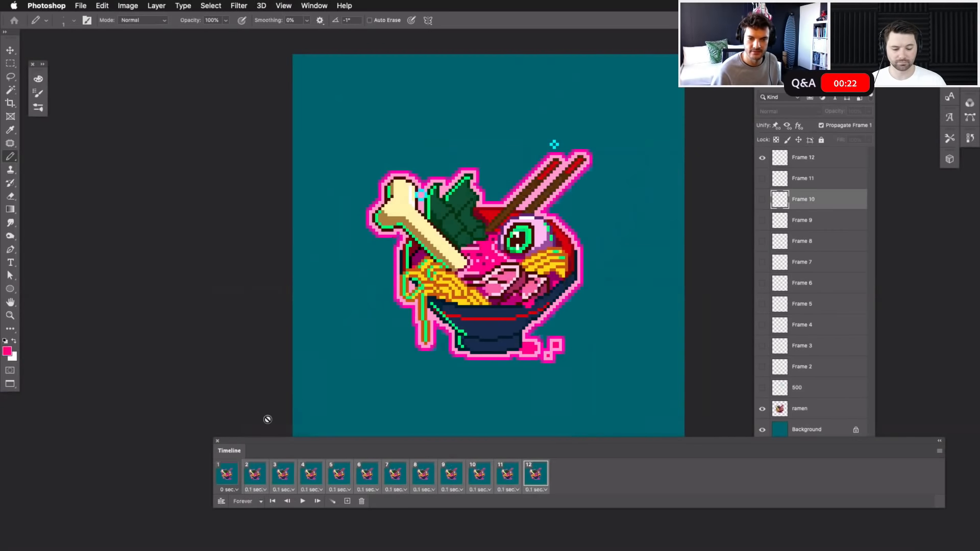
{"action": "key", "text": "space"}
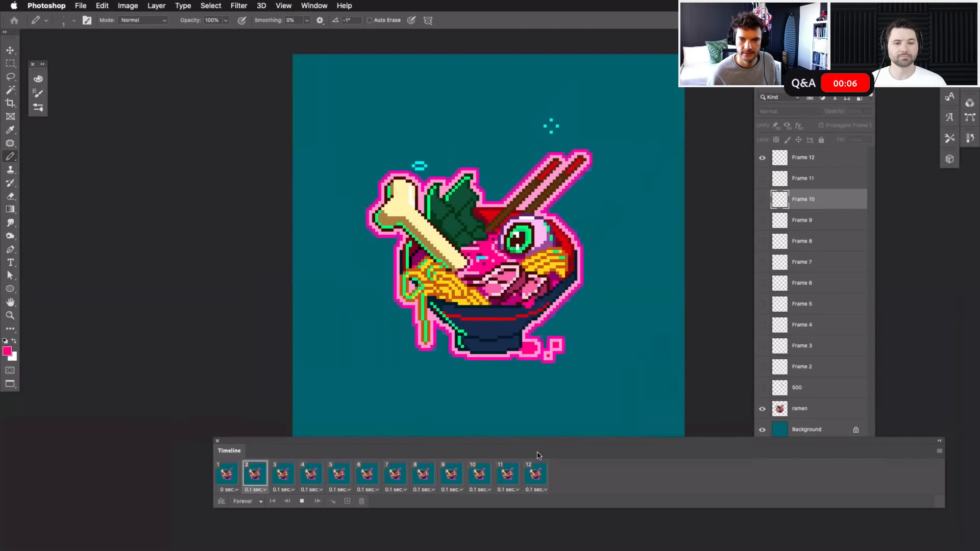
Step: Set the delay of frames 2 to 12 to 0.2 seconds and play the animation to compare the speed
{"action": "left_click", "coordinate": [536, 475]}
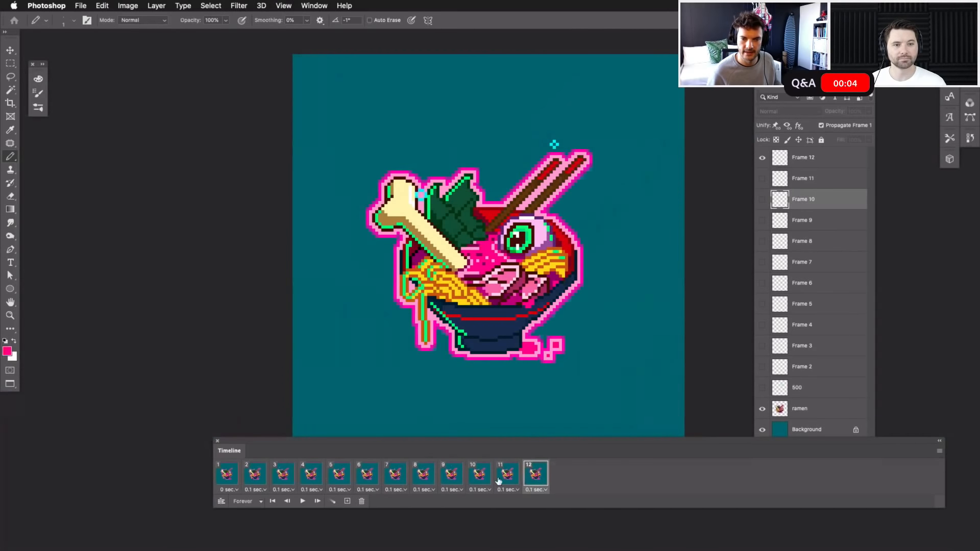
{"action": "left_click", "coordinate": [251, 475], "text": "shift"}
{"action": "left_click", "coordinate": [257, 490]}
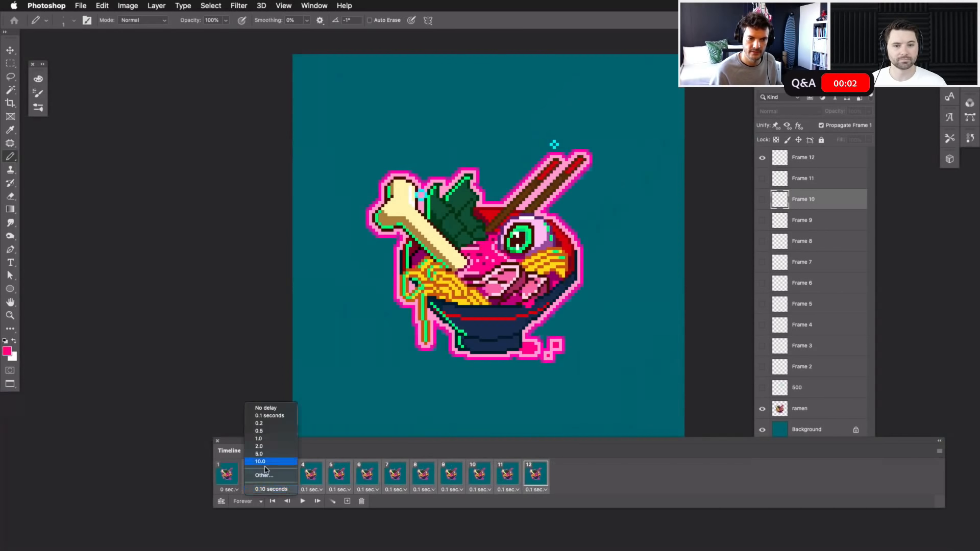
{"action": "left_click", "coordinate": [270, 424]}
{"action": "key", "text": "space"}
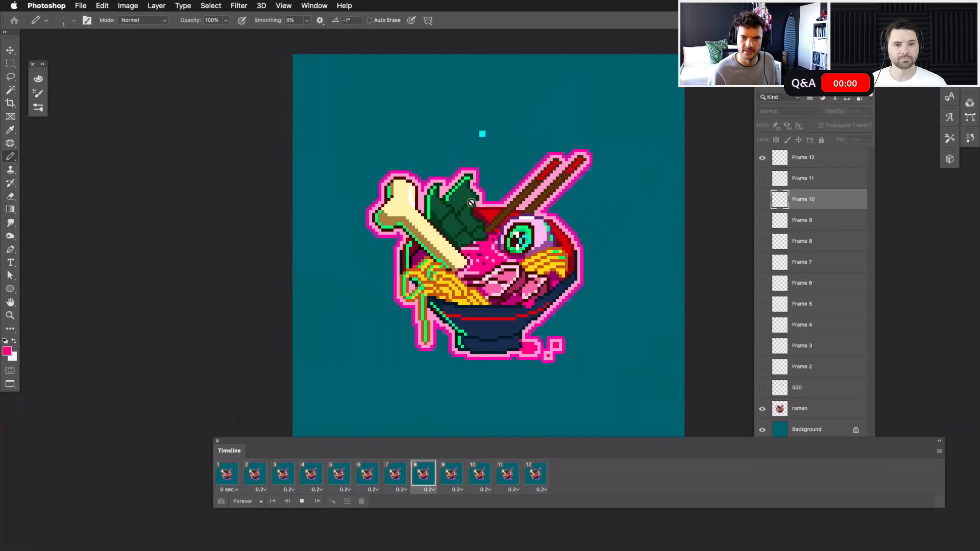
{"action": "key", "text": "space"}
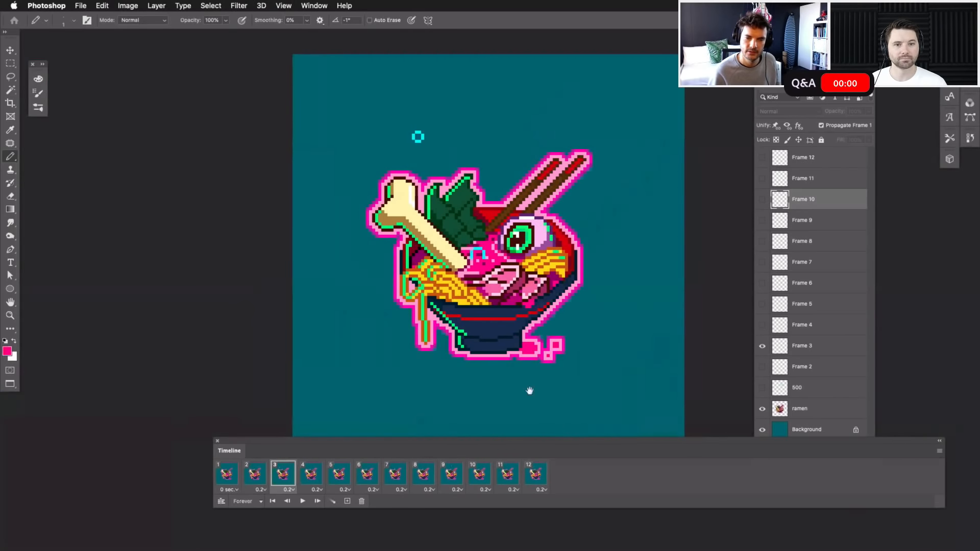
Step: Change the delay of frames 2 to 12 back to 0.1 seconds and preview the faster playback
{"action": "left_click", "coordinate": [536, 475]}
{"action": "left_click", "coordinate": [259, 478], "text": "shift"}
{"action": "left_click", "coordinate": [262, 490]}
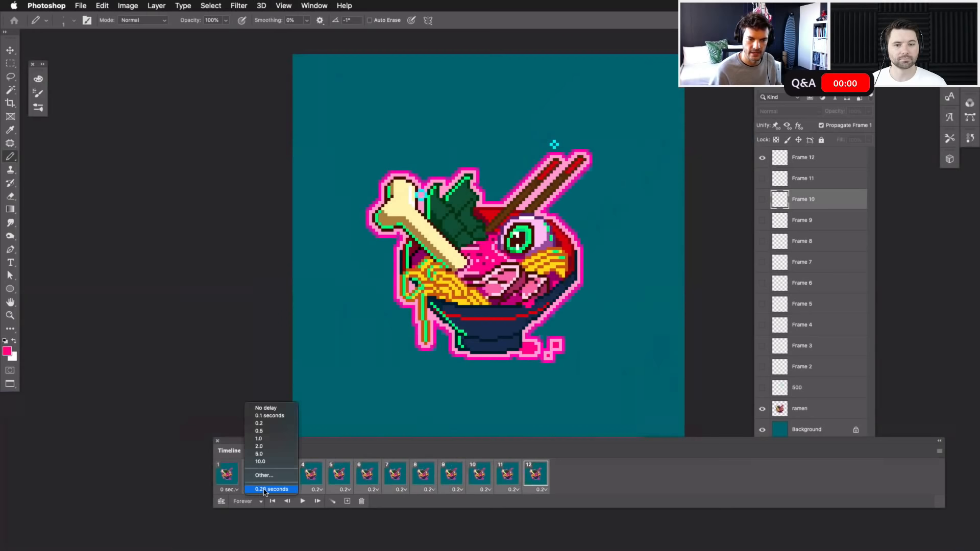
{"action": "left_click", "coordinate": [270, 415]}
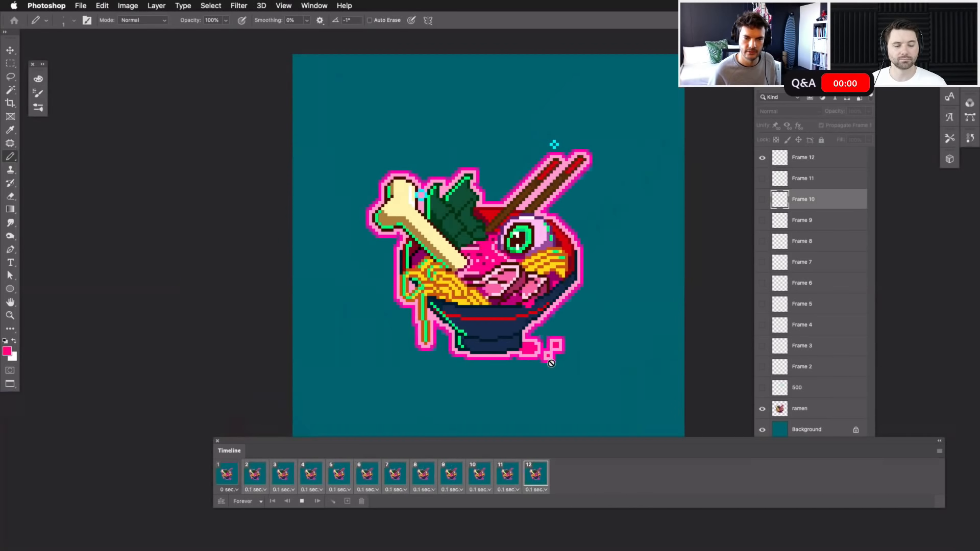
{"action": "key", "text": "space"}
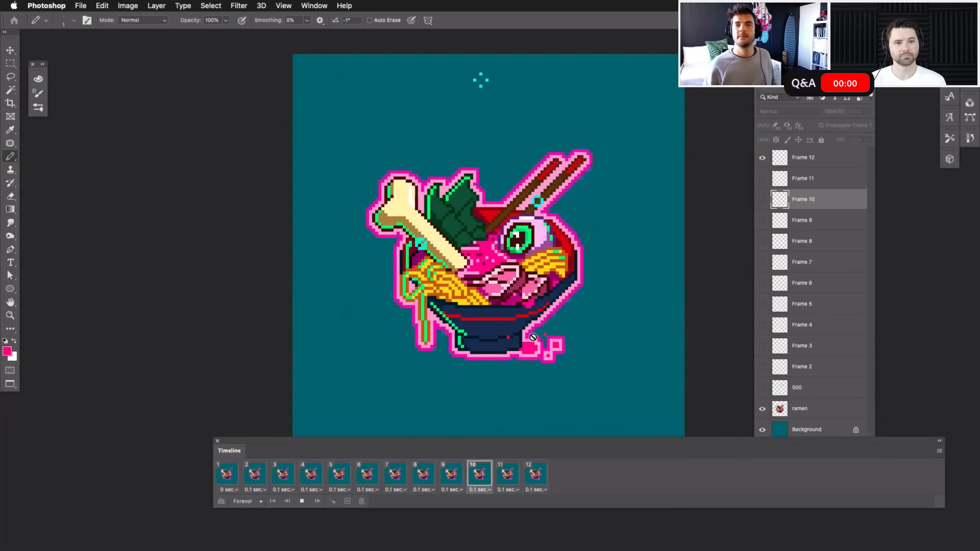
{"action": "key", "text": "space"}
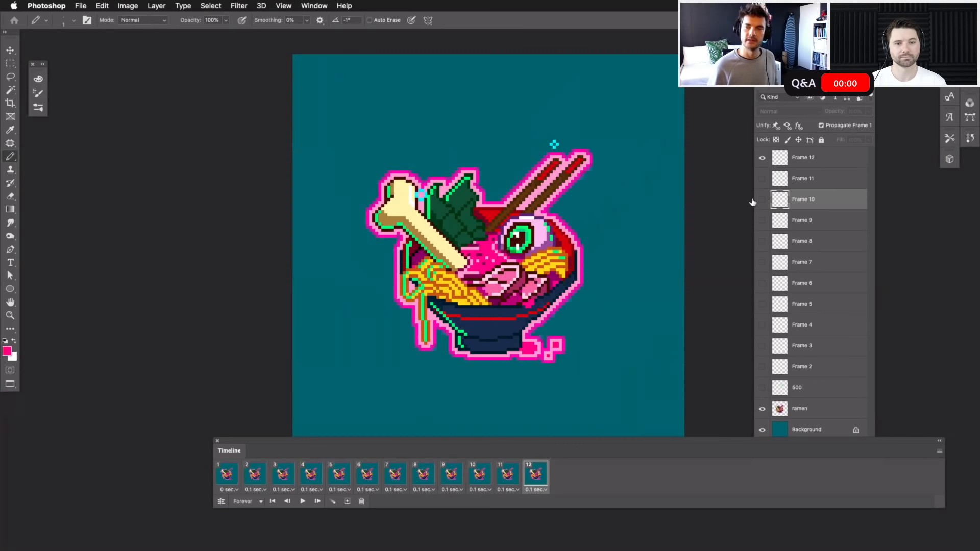
Step: Select the Frame 3 layer in the third animation frame and sample the bubble's cyan as the foreground colour
{"action": "left_click", "coordinate": [286, 477]}
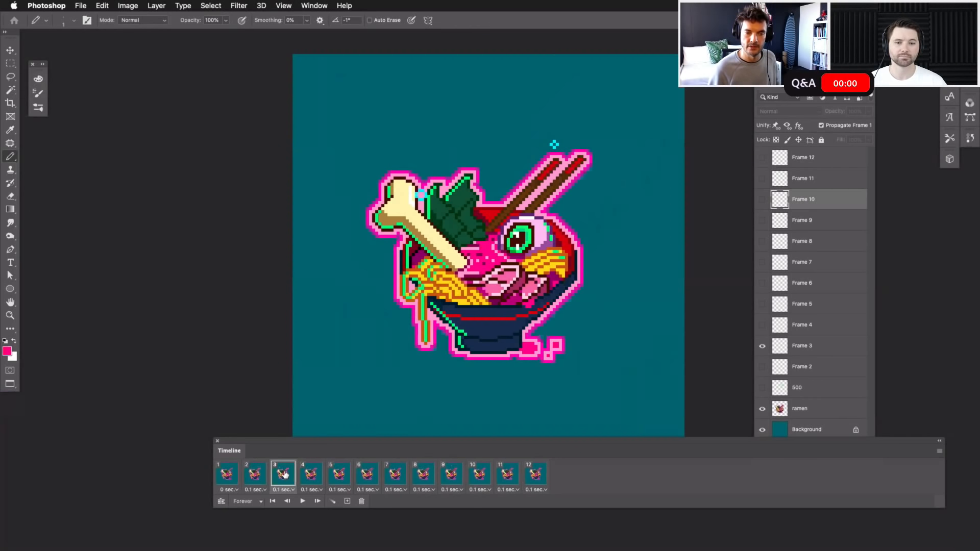
{"action": "key", "text": "space"}
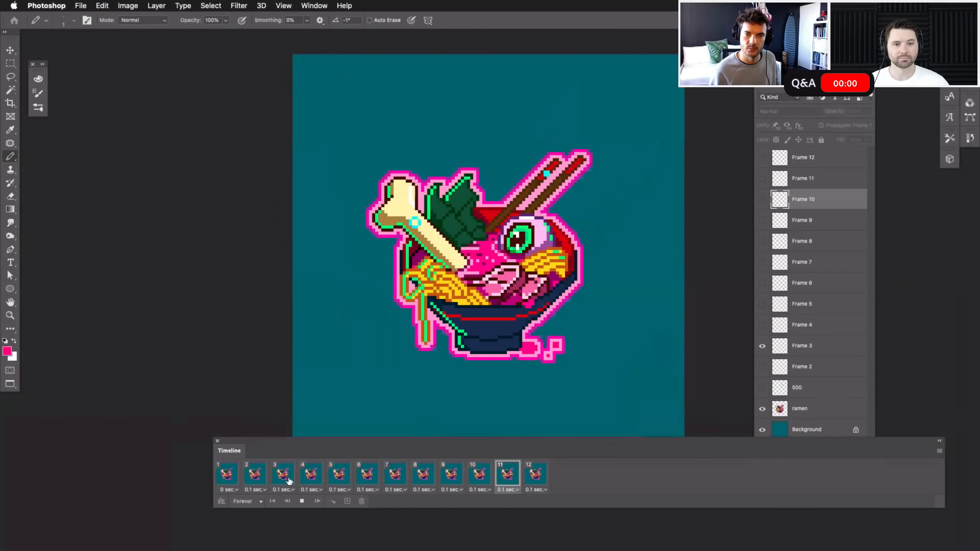
{"action": "key", "text": "space"}
{"action": "left_click", "coordinate": [285, 476]}
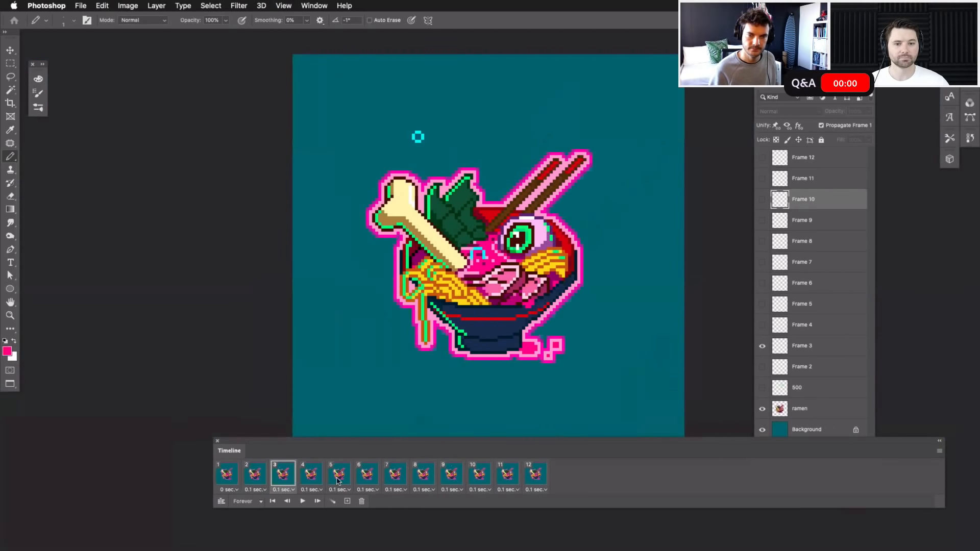
{"action": "left_click", "coordinate": [807, 347]}
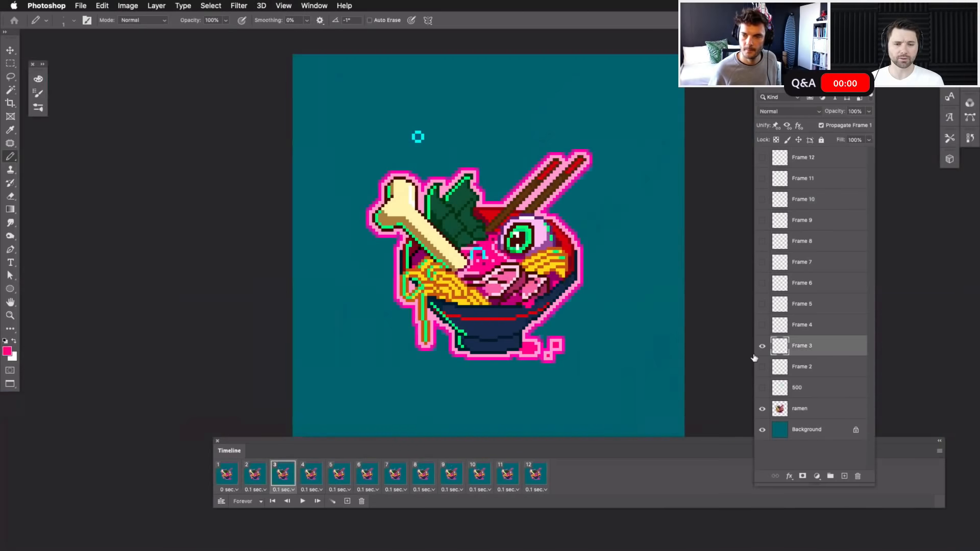
{"action": "key", "text": "i"}
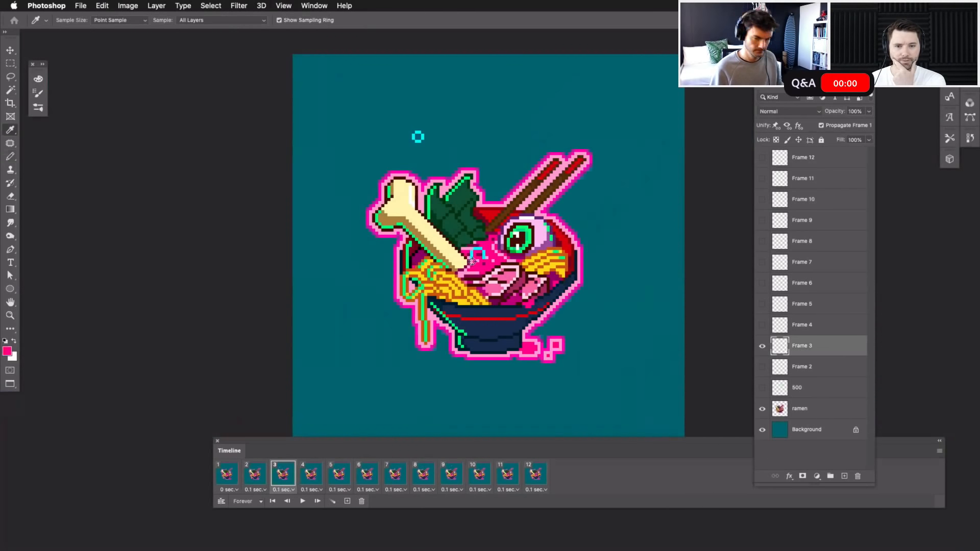
{"action": "left_click", "coordinate": [483, 254]}
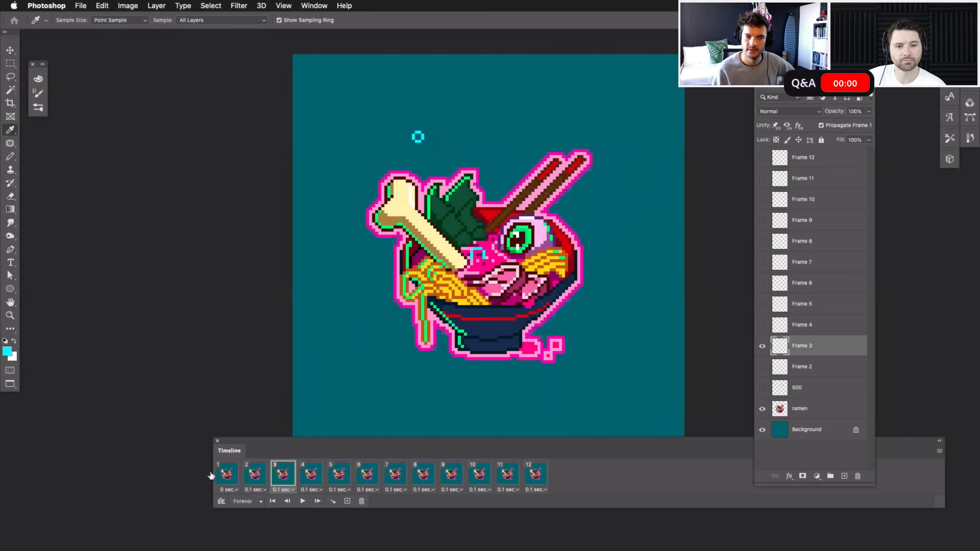
Step: Set the first frame's delay to 0.1 seconds and play the animation
{"action": "left_click", "coordinate": [227, 476]}
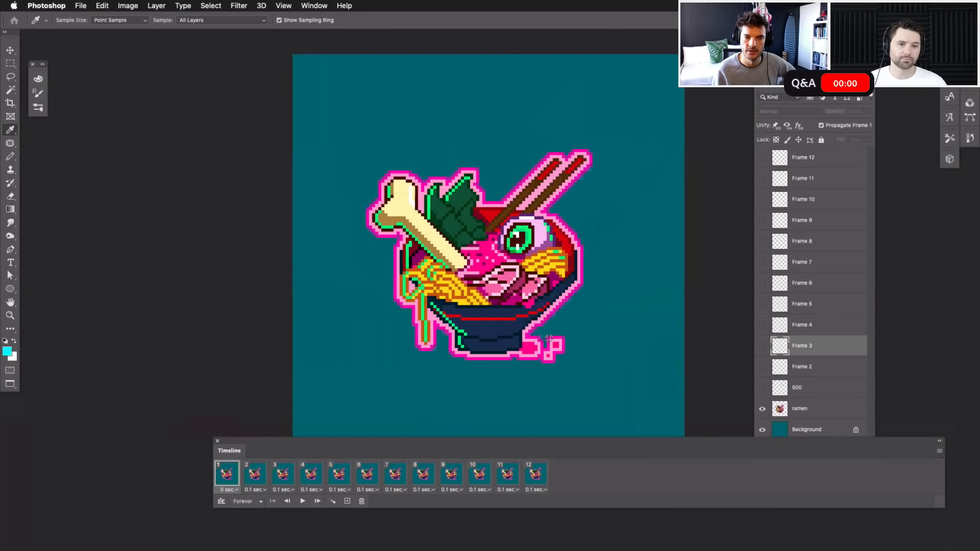
{"action": "left_click", "coordinate": [231, 490]}
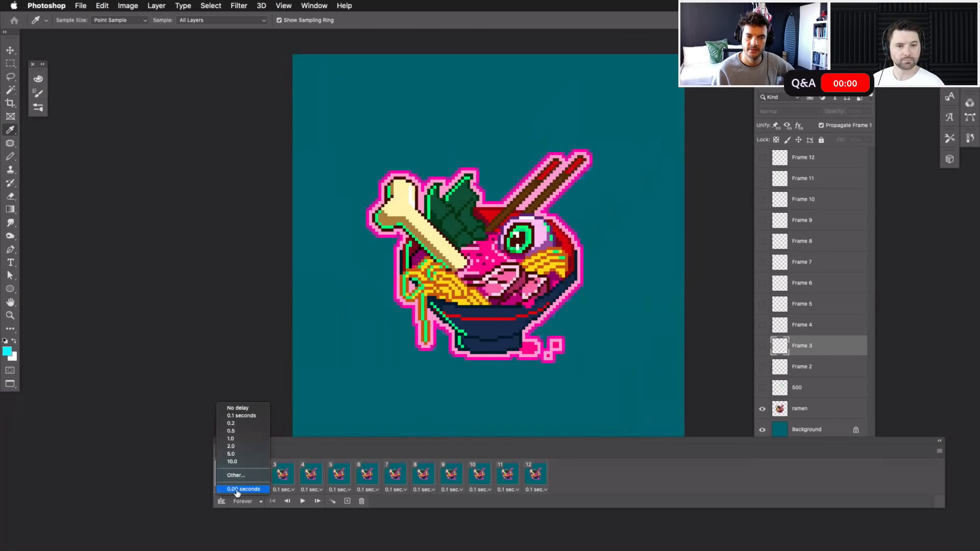
{"action": "left_click", "coordinate": [241, 416]}
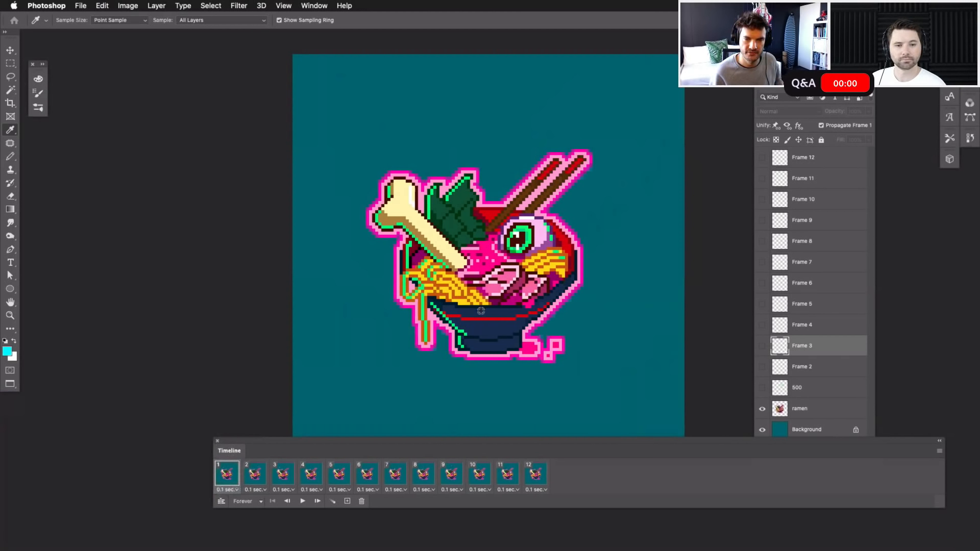
{"action": "key", "text": "space"}
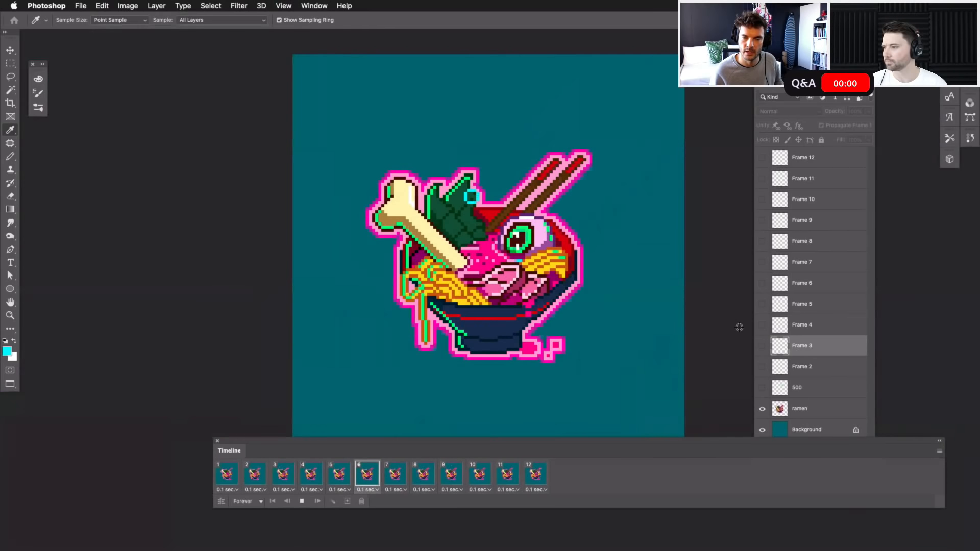
Step: Set the first frame's delay to 0 seconds and play the animation to check the loop
{"action": "left_click", "coordinate": [236, 490]}
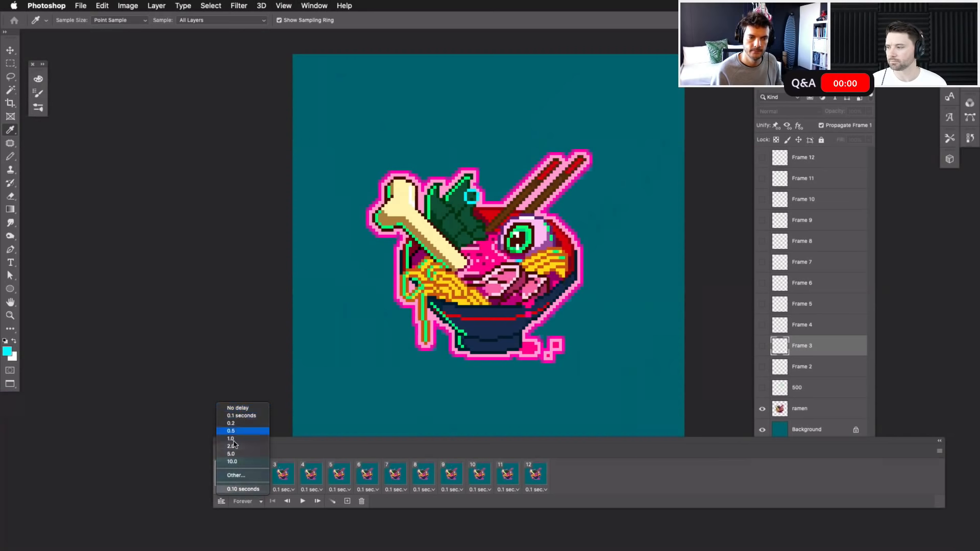
{"action": "left_click", "coordinate": [196, 401]}
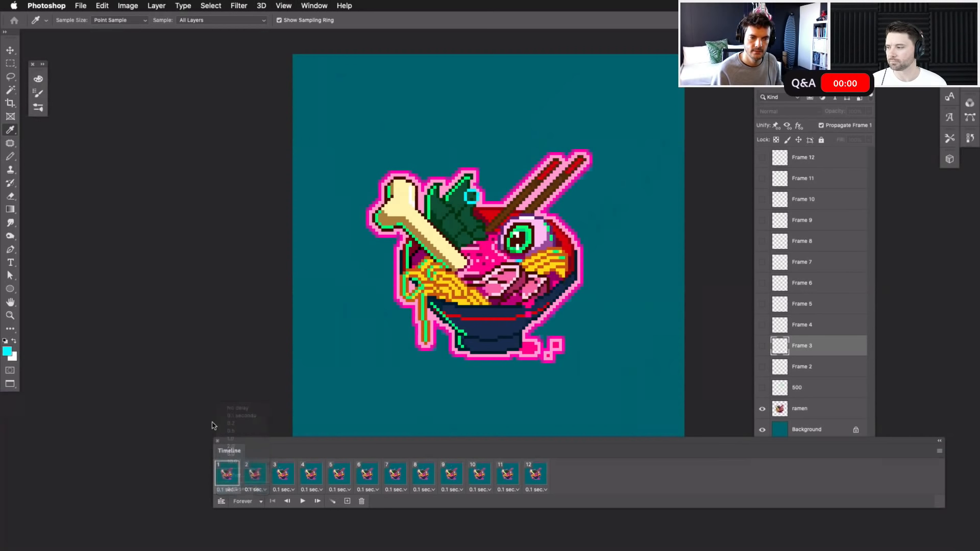
{"action": "left_click", "coordinate": [237, 491]}
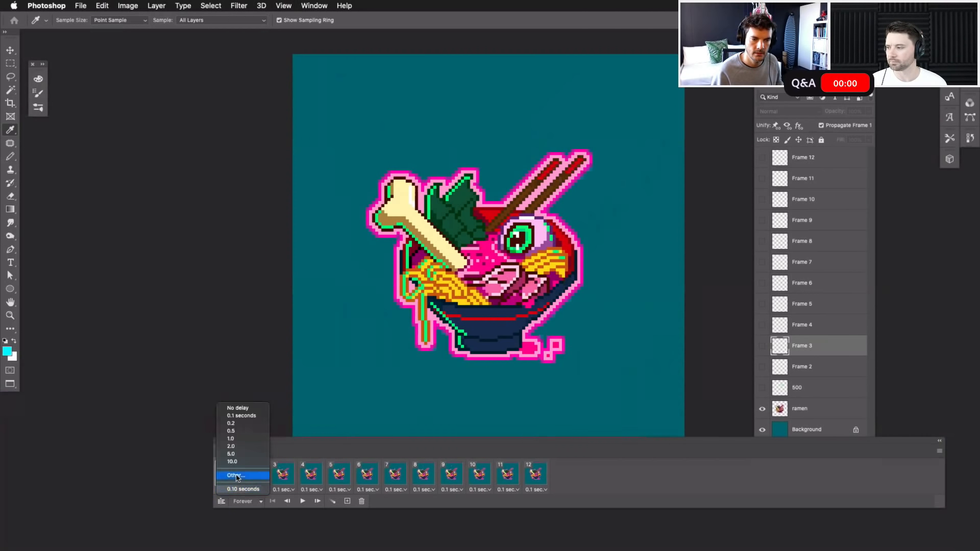
{"action": "left_click", "coordinate": [236, 480]}
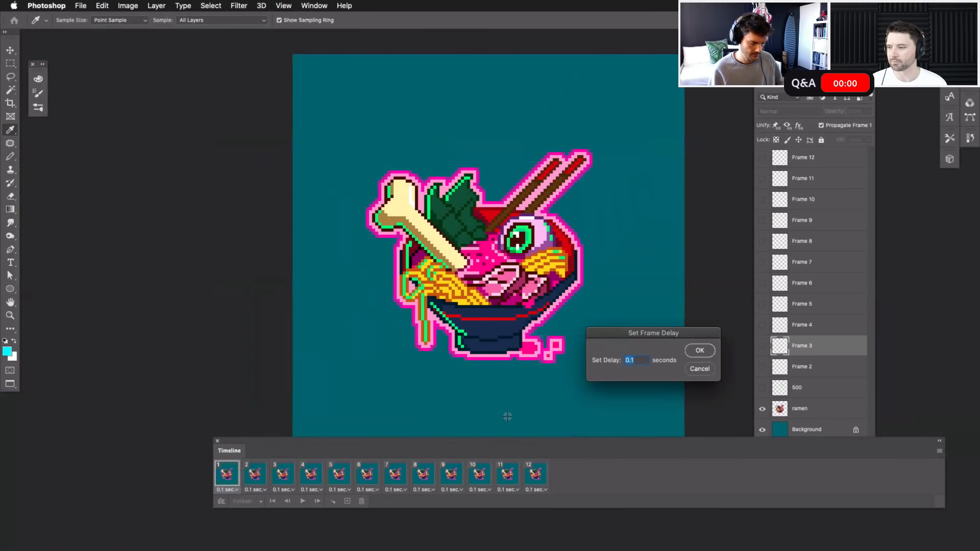
{"action": "left_click", "coordinate": [701, 352]}
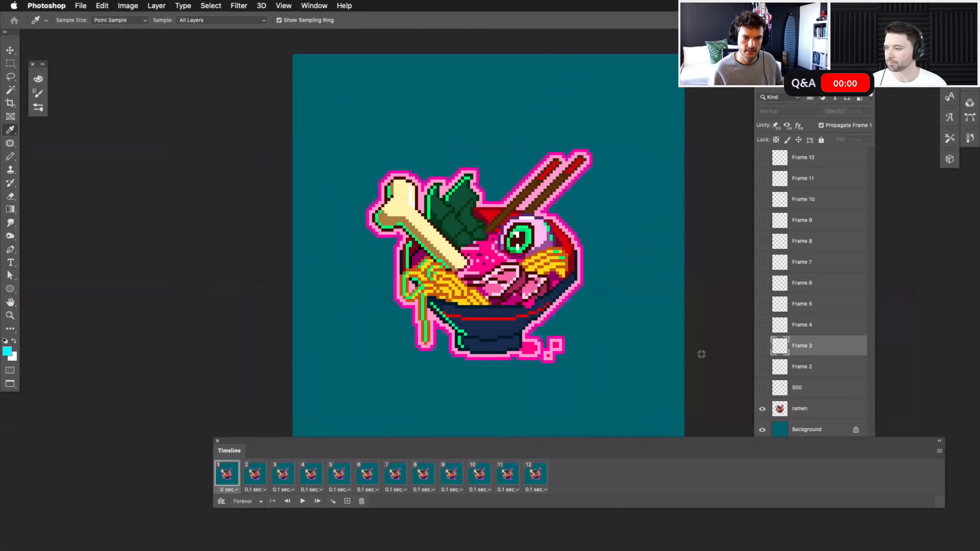
{"action": "left_click", "coordinate": [303, 501]}
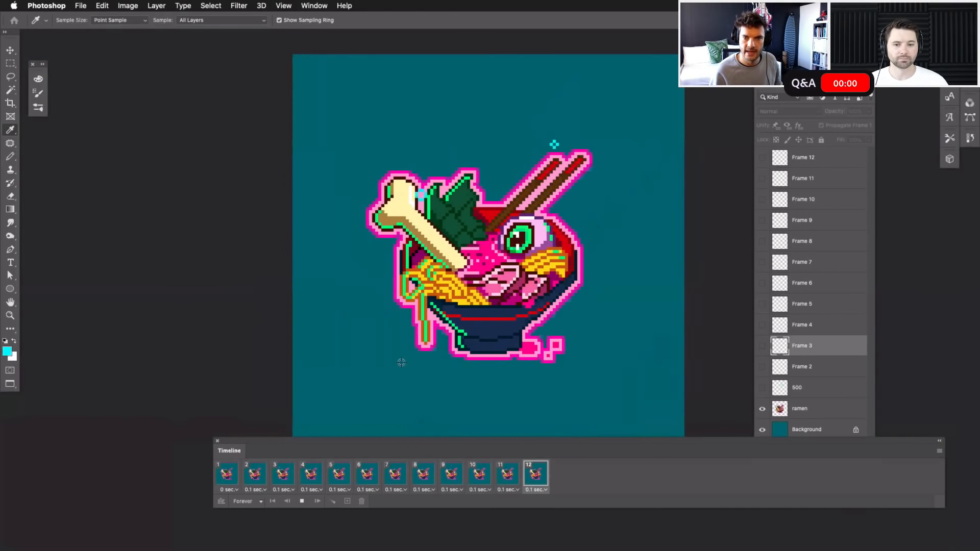
{"action": "key", "text": "space"}
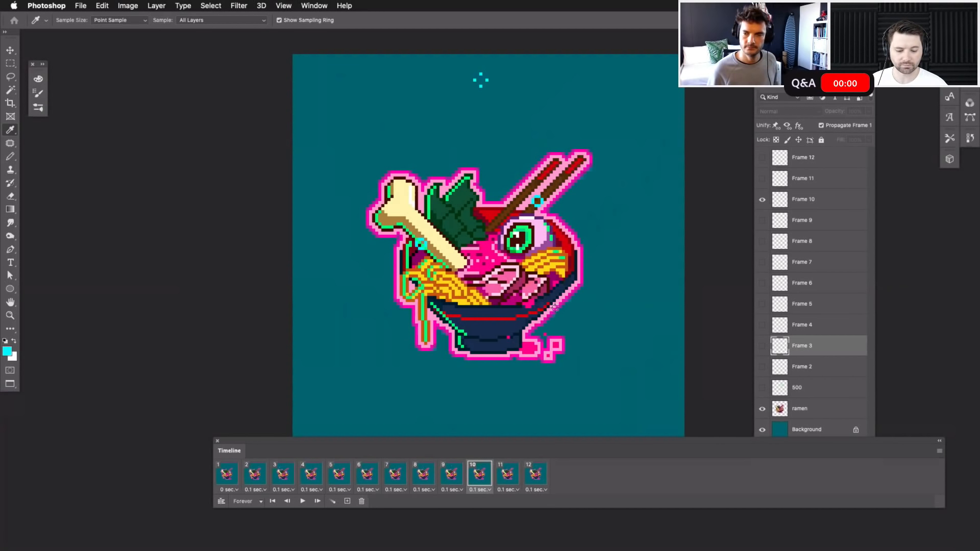
Step: Return to the third animation frame, frame the bowl's pink broth closely, and activate the Pencil tool
{"action": "left_click", "coordinate": [284, 478]}
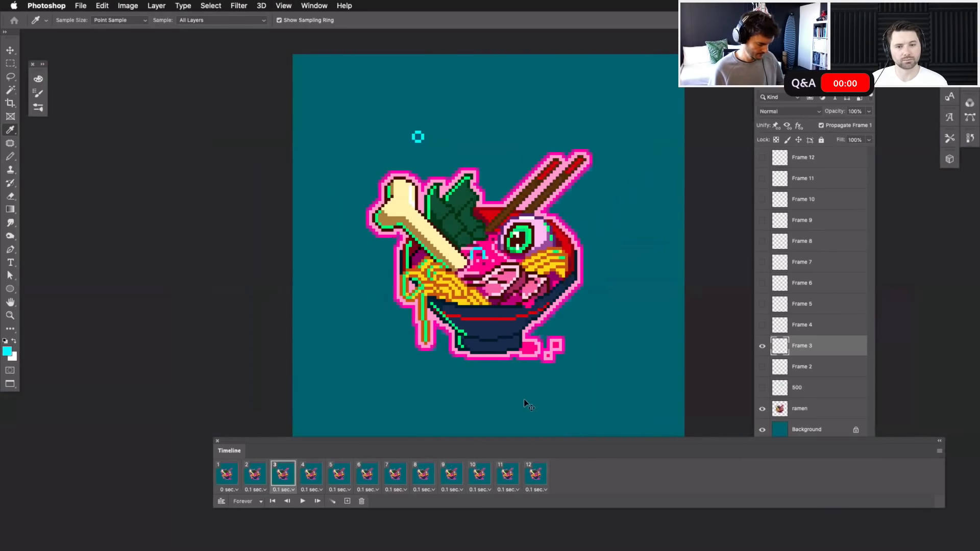
{"action": "key", "text": "super+plus"}
{"action": "key", "text": "super+plus"}
{"action": "key", "text": "super+plus"}
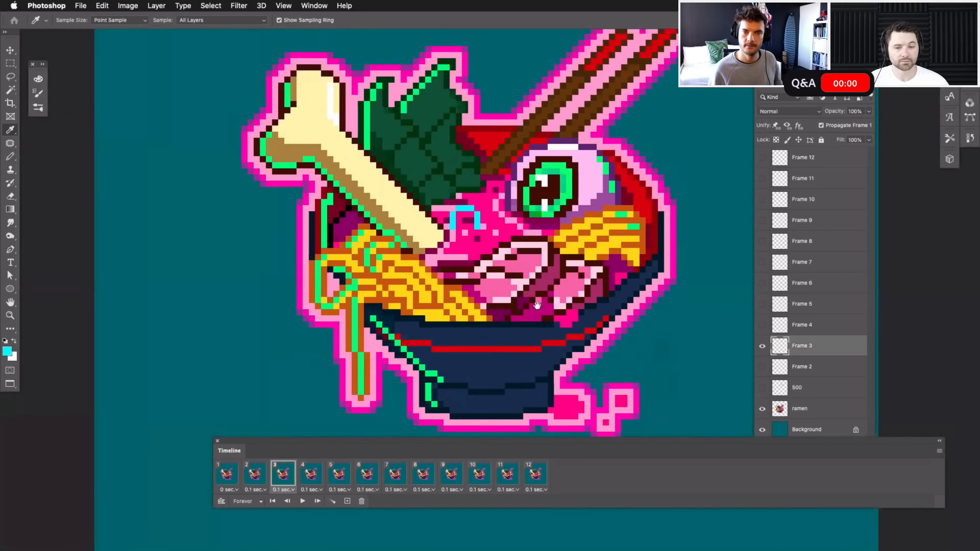
{"action": "left_click_drag", "start_coordinate": [537, 305], "coordinate": [543, 354]}
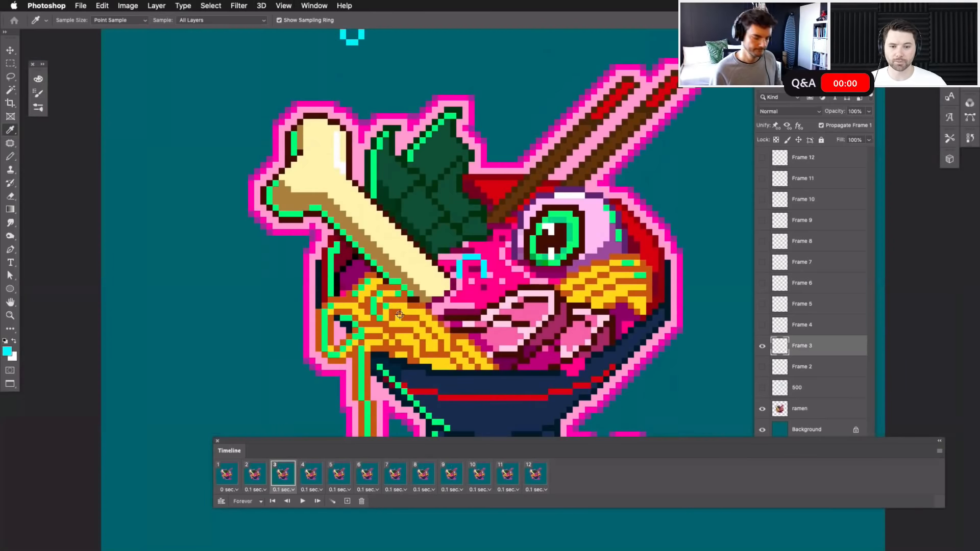
{"action": "key", "text": "b"}
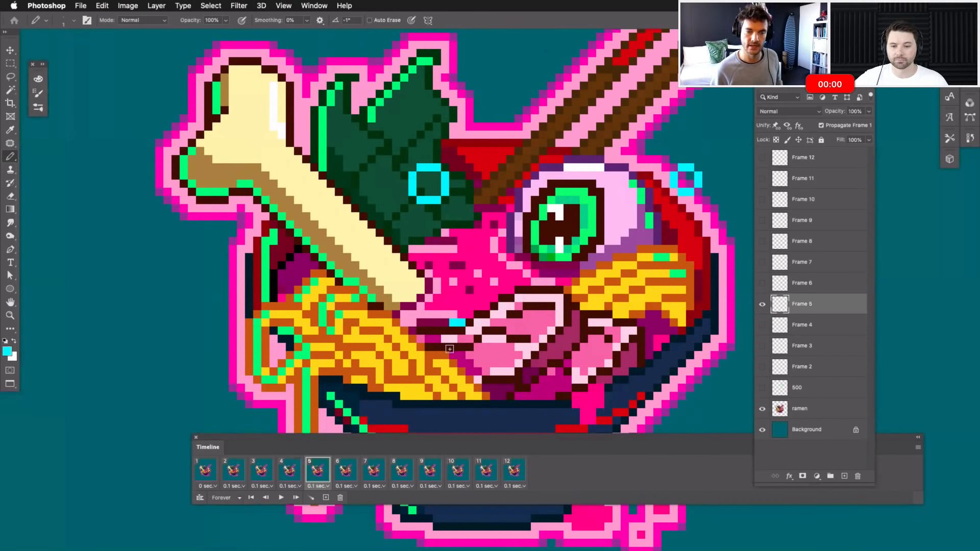
Step: Try a cyan ring bubble beside the pork slice on the Frame 6 layer, using the Frame 5 layer as a temporary reference
{"action": "left_click", "coordinate": [350, 477]}
{"action": "left_click", "coordinate": [808, 288]}
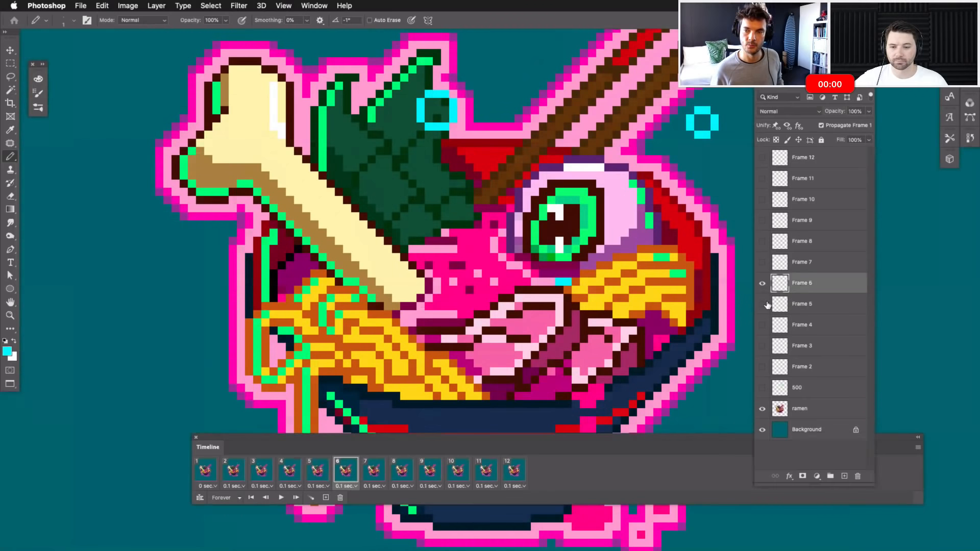
{"action": "left_click", "coordinate": [762, 305]}
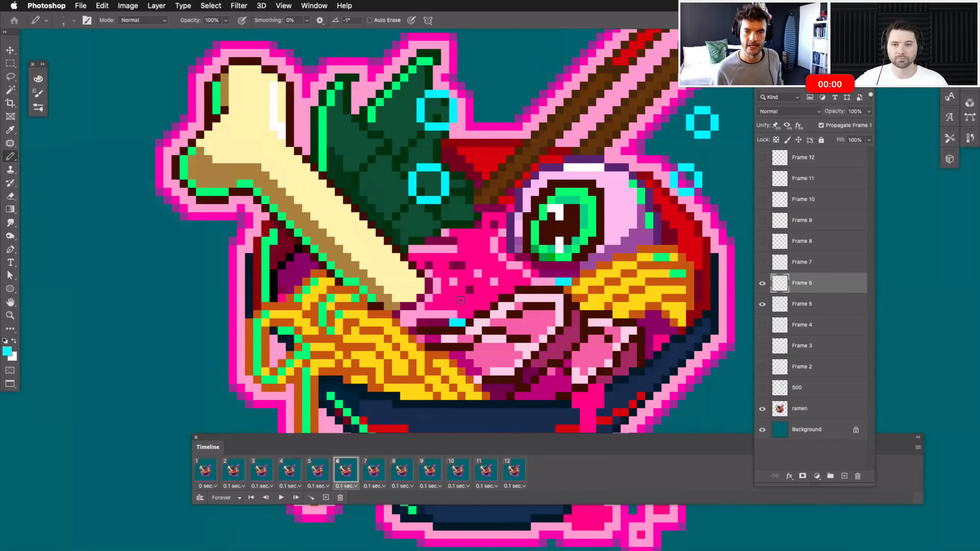
{"action": "left_click", "coordinate": [763, 306]}
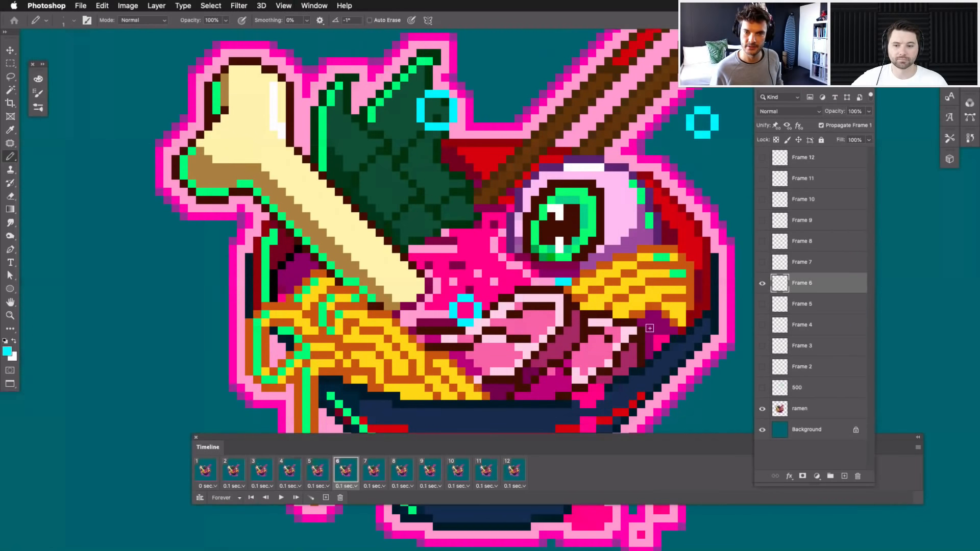
Step: Show the Frame 6 layer as a reference in the seventh frame, and undo the recent edits back to the fifth frame
{"action": "left_click", "coordinate": [375, 471]}
{"action": "left_click", "coordinate": [809, 268]}
{"action": "left_click", "coordinate": [762, 284]}
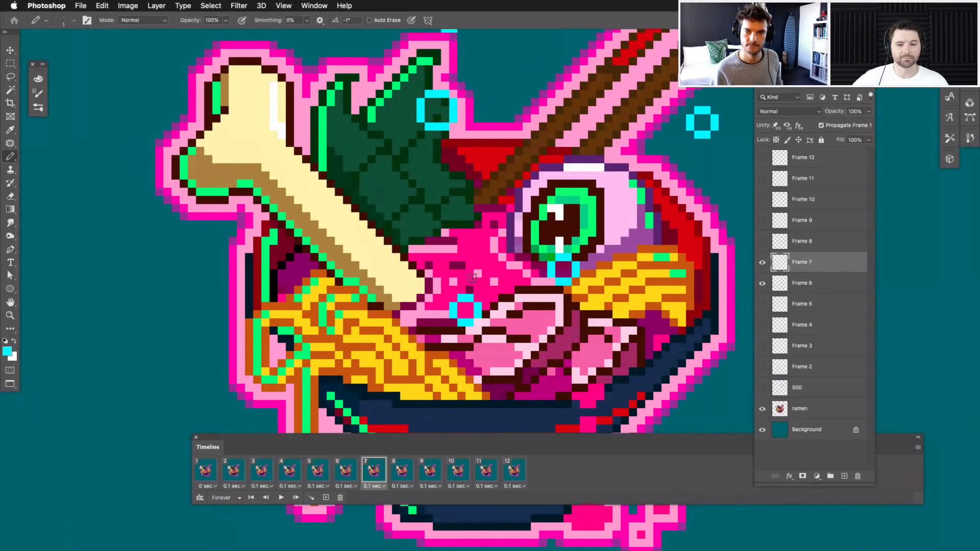
{"action": "key", "text": "super+z"}
{"action": "key", "text": "super+z"}
{"action": "key", "text": "super+z"}
{"action": "key", "text": "super+z"}
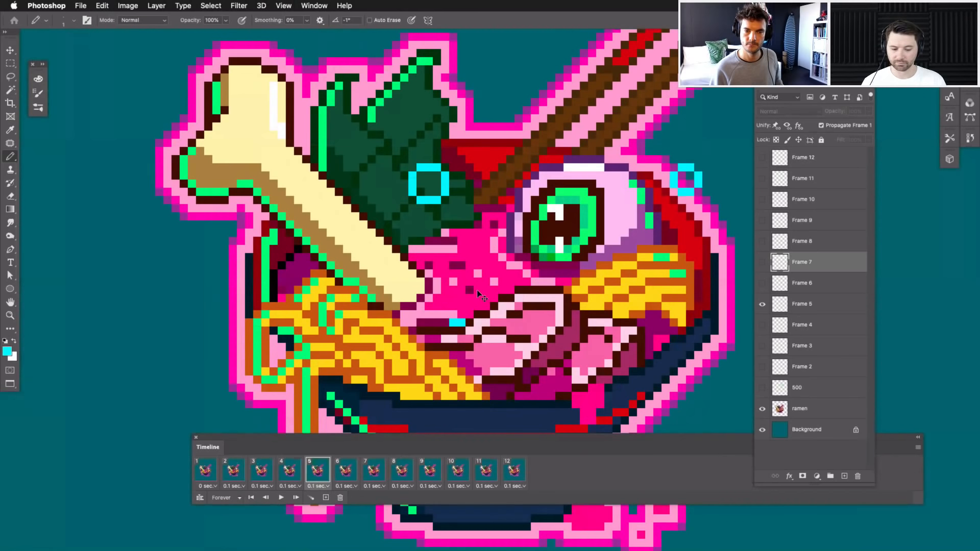
Step: Select the Frame 5 layer and temporarily show the Frame 6 layer to compare the bubble positions
{"action": "left_click", "coordinate": [805, 312]}
{"action": "left_click", "coordinate": [762, 284]}
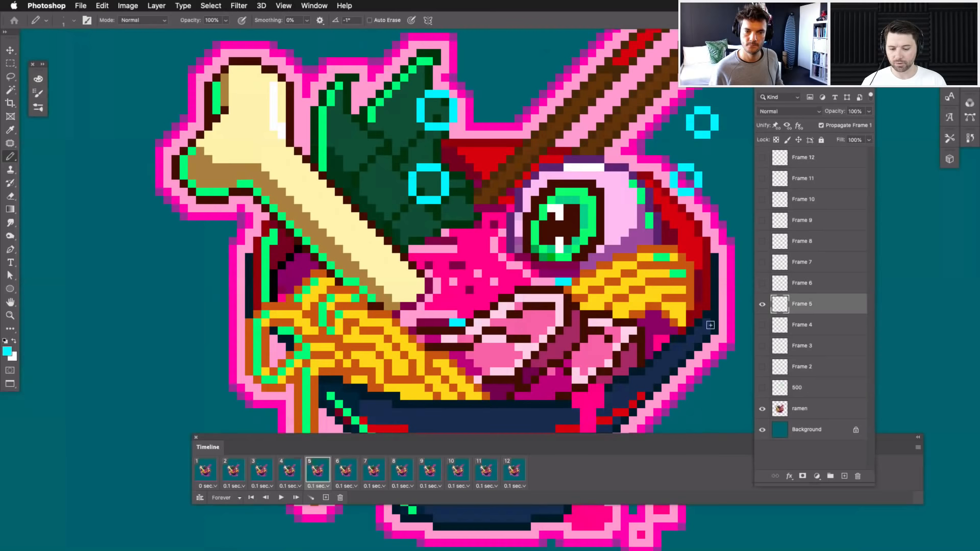
{"action": "left_click", "coordinate": [762, 305]}
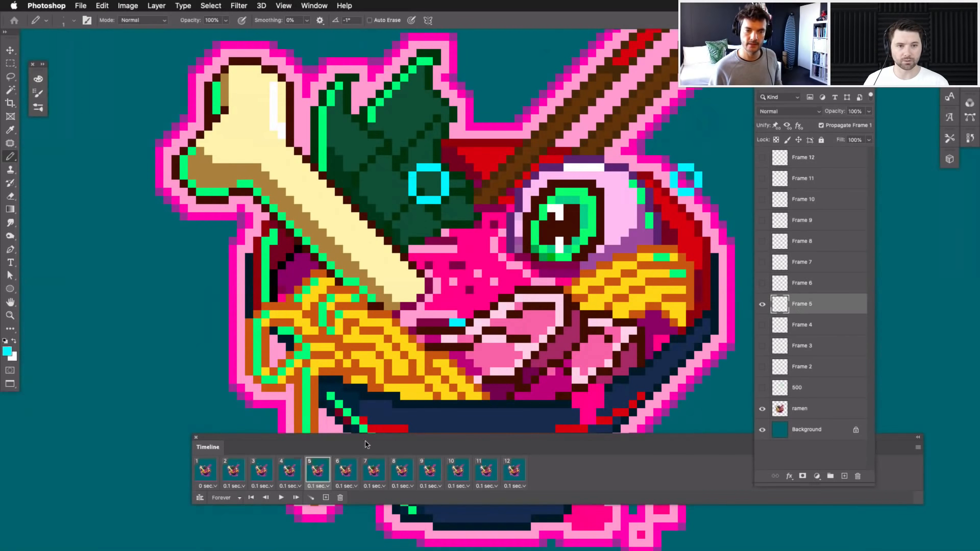
Step: Draw a small solid cyan square on the Frame 6 layer just above the previous bubble, showing the Frame 5 layer temporarily as reference
{"action": "left_click", "coordinate": [344, 470]}
{"action": "left_click", "coordinate": [797, 291]}
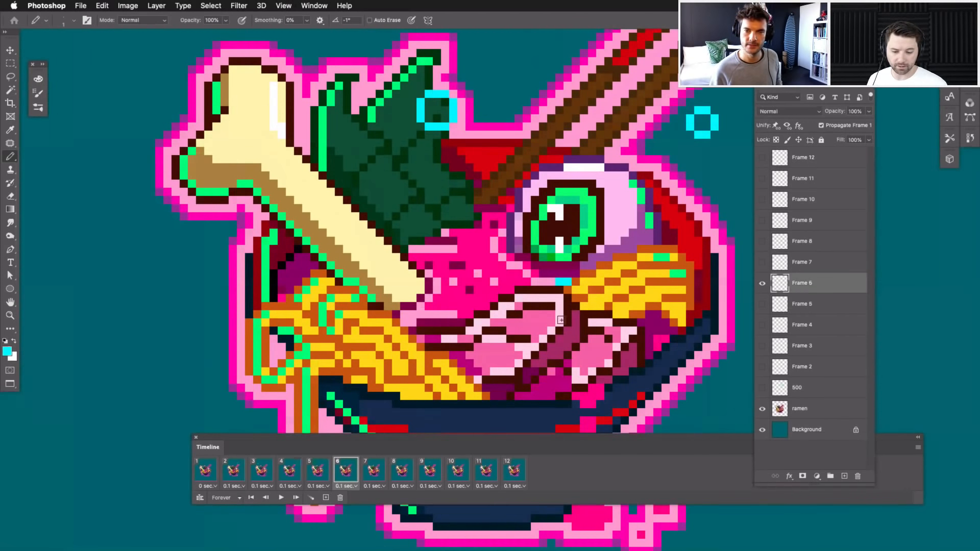
{"action": "left_click", "coordinate": [762, 305]}
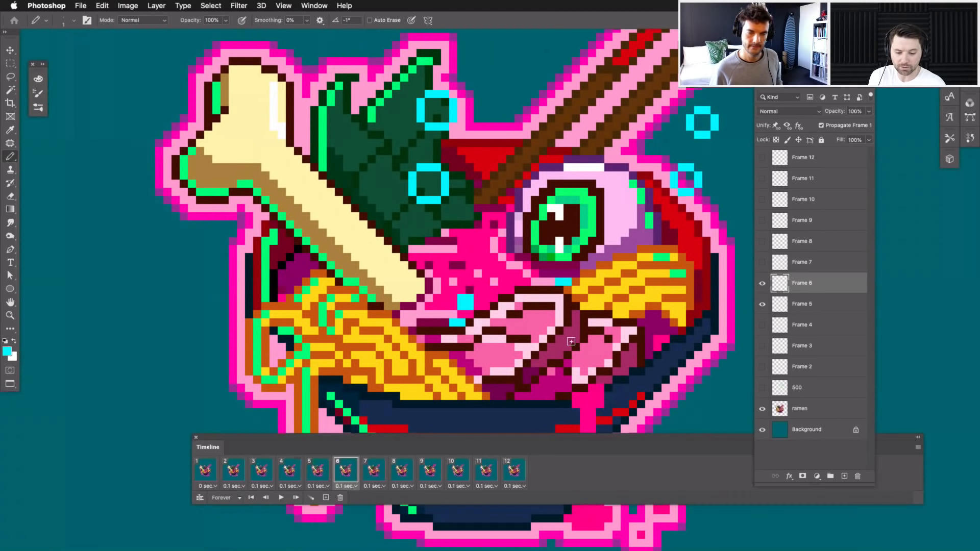
{"action": "left_click", "coordinate": [761, 305]}
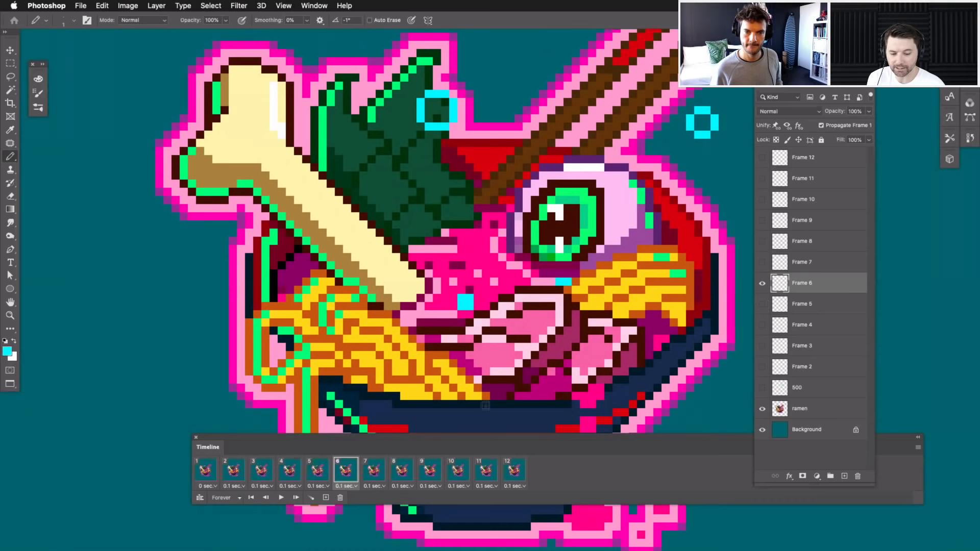
Step: In the seventh frame, draw the small cyan square higher in the pink broth on the Frame 7 layer, with Frame 6 as temporary reference
{"action": "left_click", "coordinate": [373, 471]}
{"action": "left_click", "coordinate": [803, 270]}
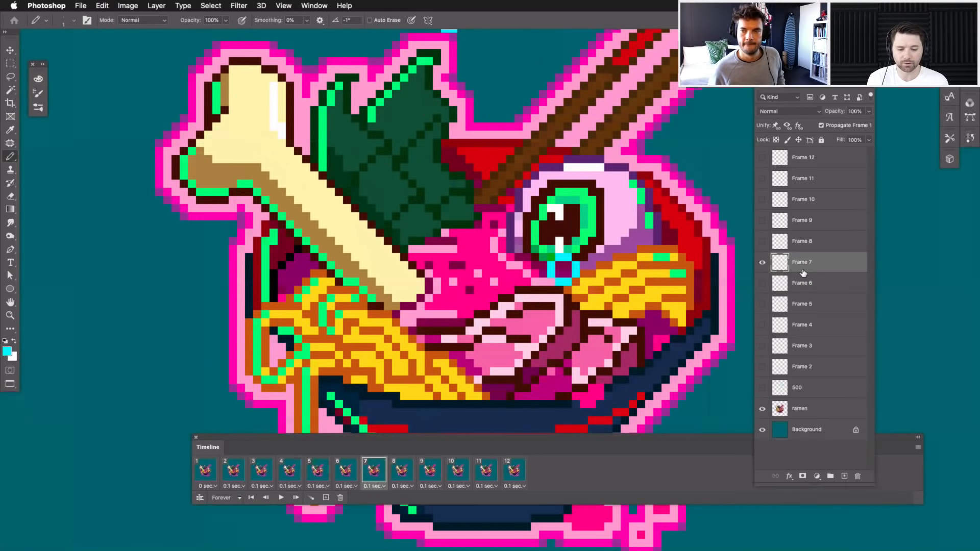
{"action": "left_click", "coordinate": [762, 283]}
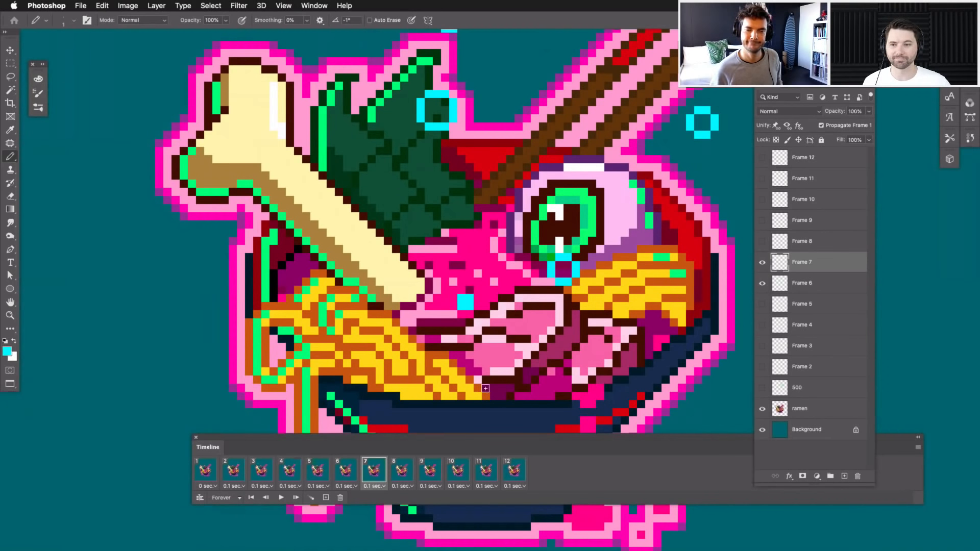
{"action": "left_click", "coordinate": [763, 285]}
{"action": "left_click", "coordinate": [763, 285]}
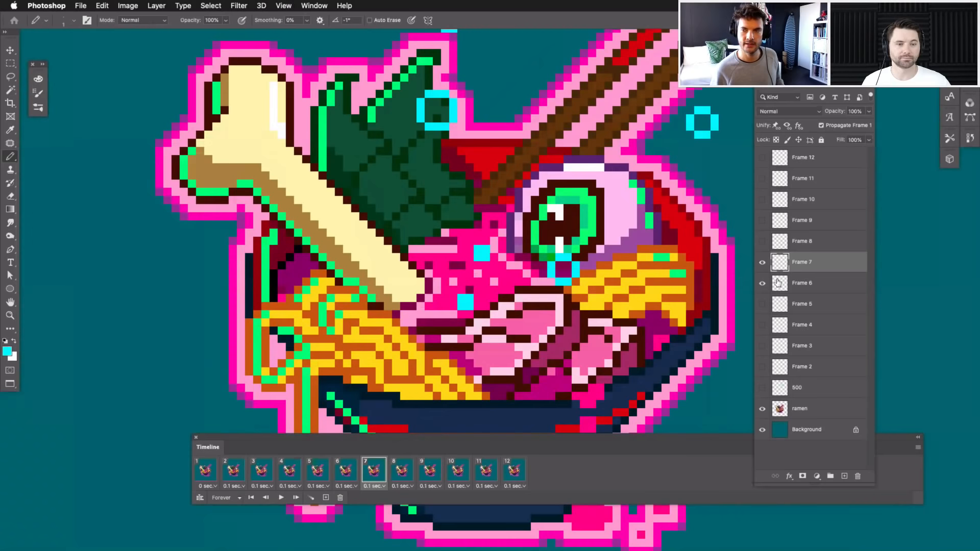
{"action": "left_click", "coordinate": [762, 283]}
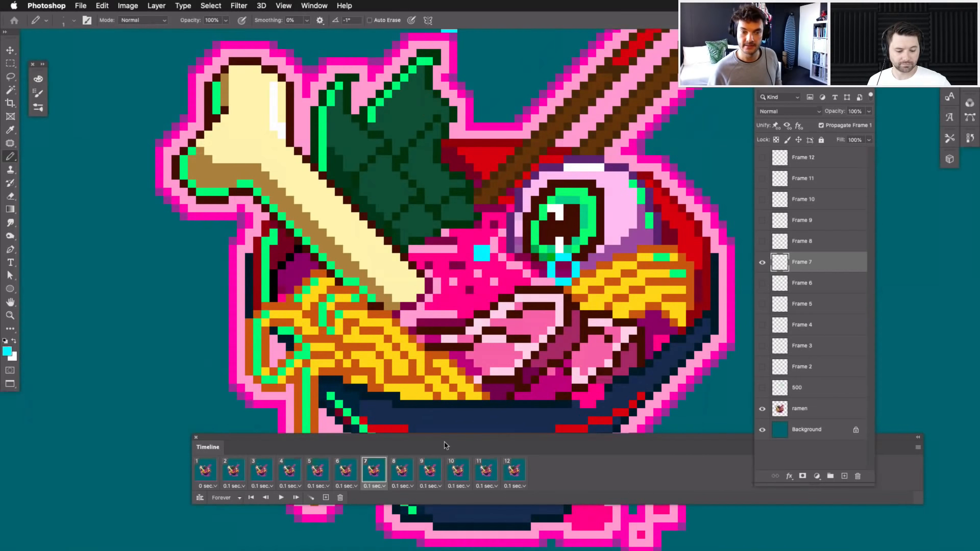
Step: Draw the small cyan square between the seaweed and chopsticks on the Frame 8 layer, with Frame 7 as temporary reference
{"action": "left_click", "coordinate": [402, 471]}
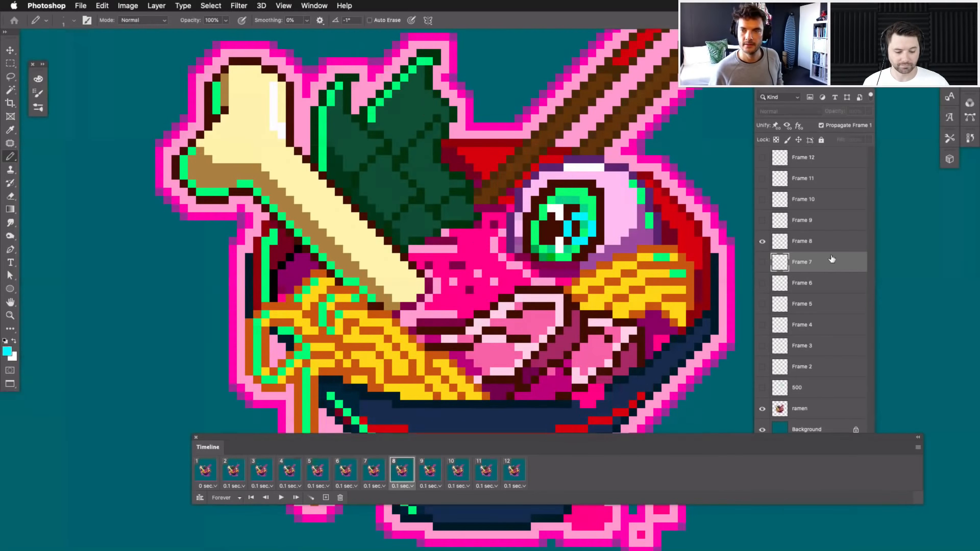
{"action": "left_click", "coordinate": [761, 263]}
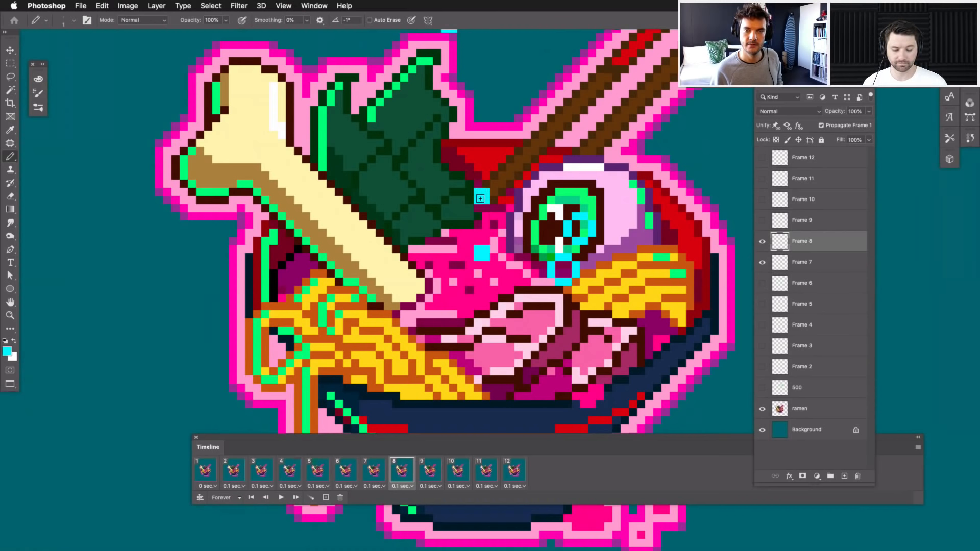
{"action": "left_click", "coordinate": [766, 264]}
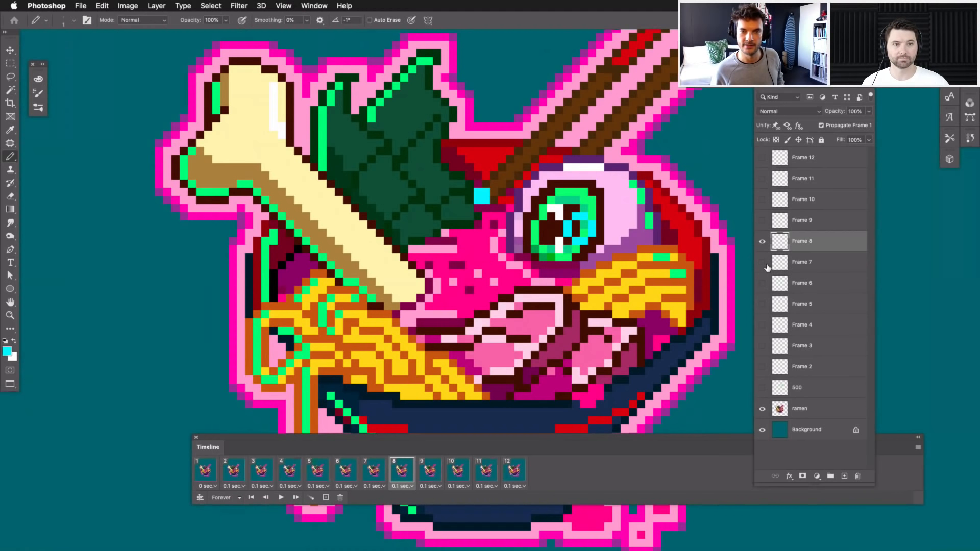
Step: Draw the rising cyan square on the bowl's pink outline beside the seaweed on the Frame 9 layer, with Frame 8 as temporary reference
{"action": "left_click", "coordinate": [430, 471]}
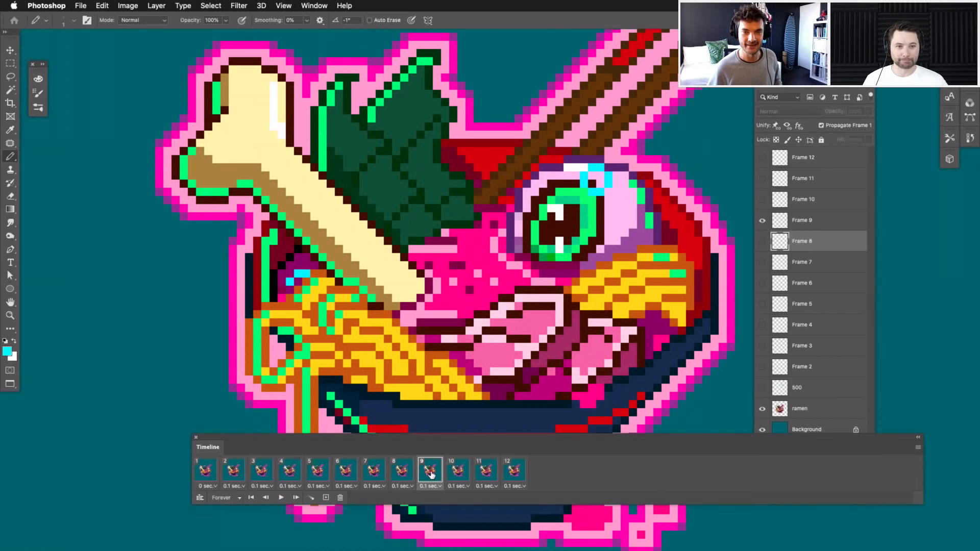
{"action": "left_click", "coordinate": [763, 242]}
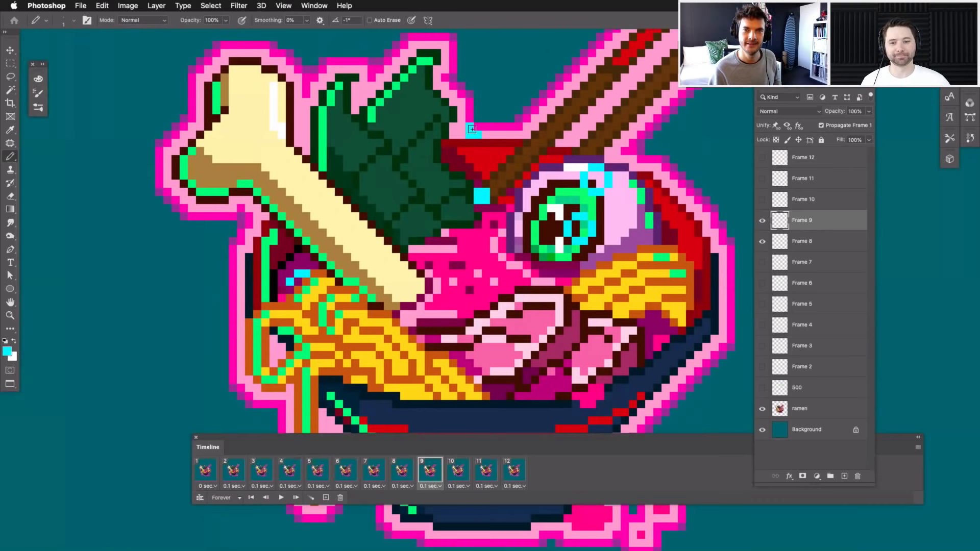
{"action": "left_click", "coordinate": [762, 243]}
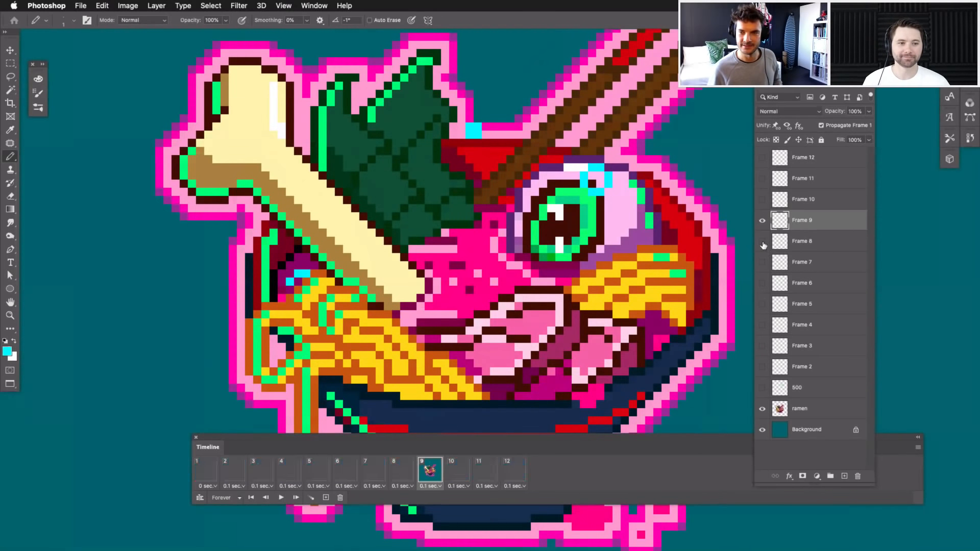
Step: On the Frame 10 layer, draw the bubble bursting into four close cyan dots above the pink outline, with Frame 9 as temporary reference
{"action": "left_click", "coordinate": [459, 473]}
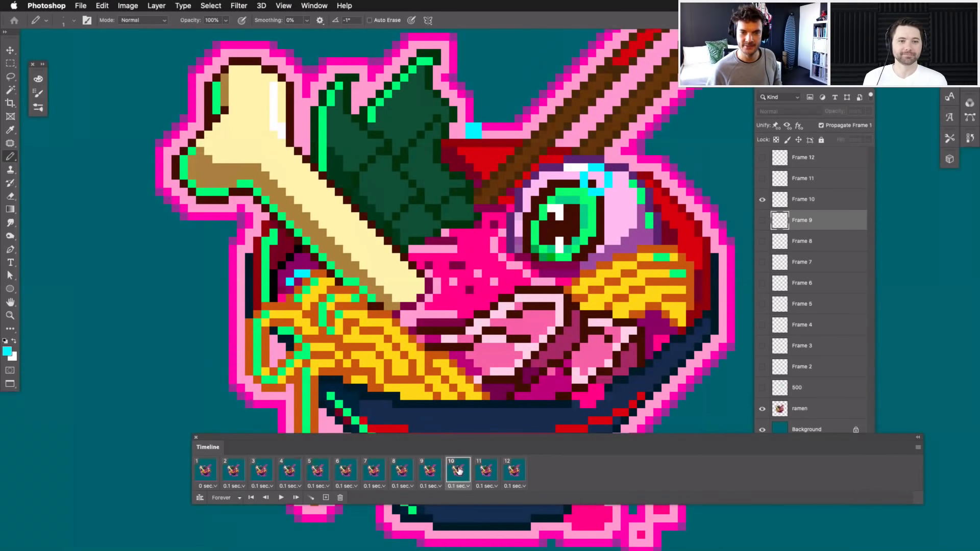
{"action": "left_click", "coordinate": [810, 206]}
{"action": "left_click", "coordinate": [763, 223]}
{"action": "scroll", "coordinate": [490, 164], "scroll_direction": "up", "scroll_amount": 5}
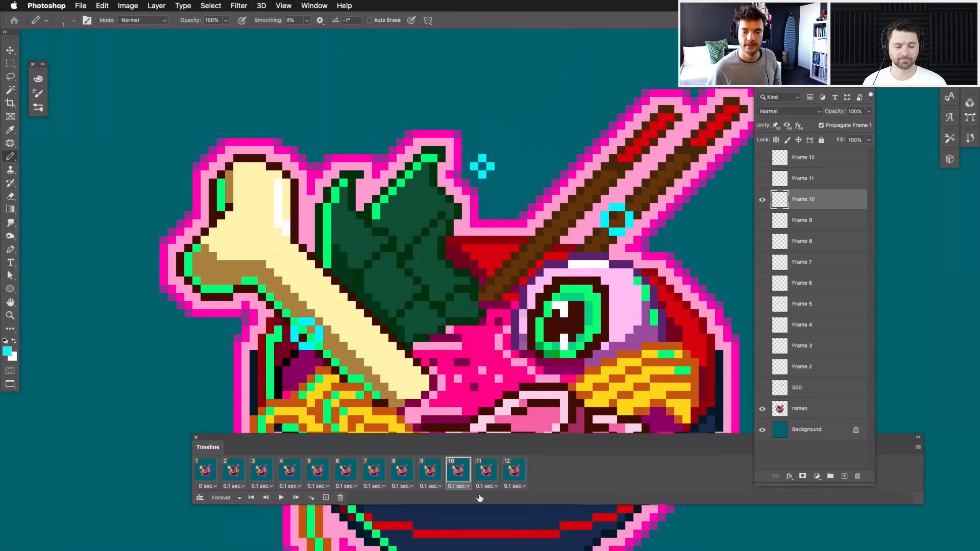
Step: On the Frame 11 layer, draw the bubble's burst as four wider-spaced cyan dots higher above the seaweed, with Frame 10 as temporary reference
{"action": "left_click", "coordinate": [482, 479]}
{"action": "left_click", "coordinate": [762, 200]}
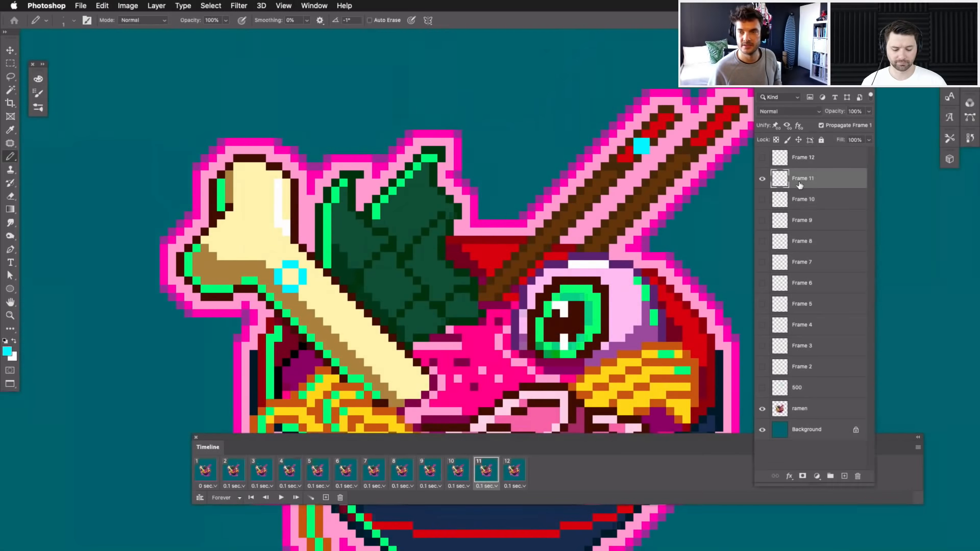
{"action": "left_click", "coordinate": [493, 96]}
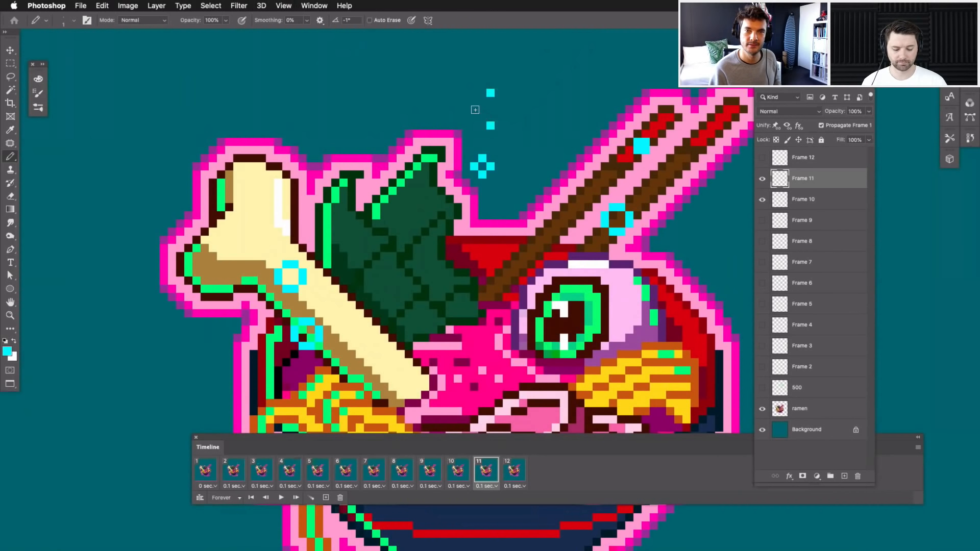
{"action": "left_click", "coordinate": [763, 201]}
{"action": "key", "text": "super+minus"}
{"action": "key", "text": "super+minus"}
{"action": "left_click_drag", "start_coordinate": [540, 356], "coordinate": [549, 257]}
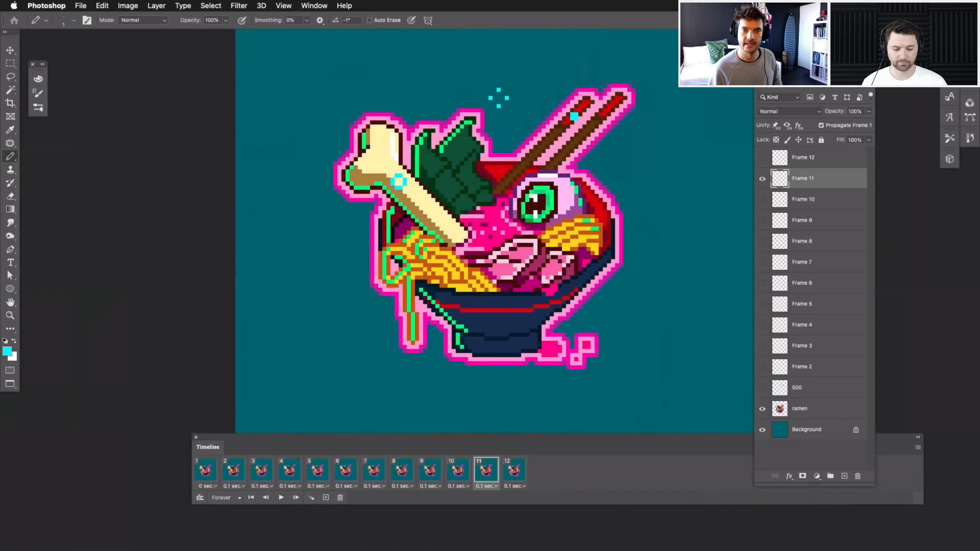
Step: Play back the animation to check the new bubble's rise and burst
{"action": "key", "text": "space"}
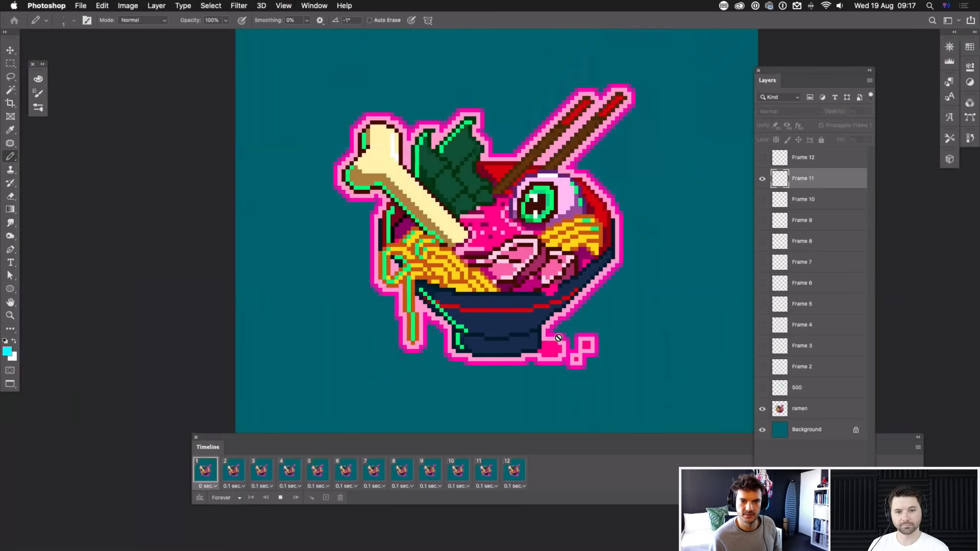
{"action": "key", "text": "space"}
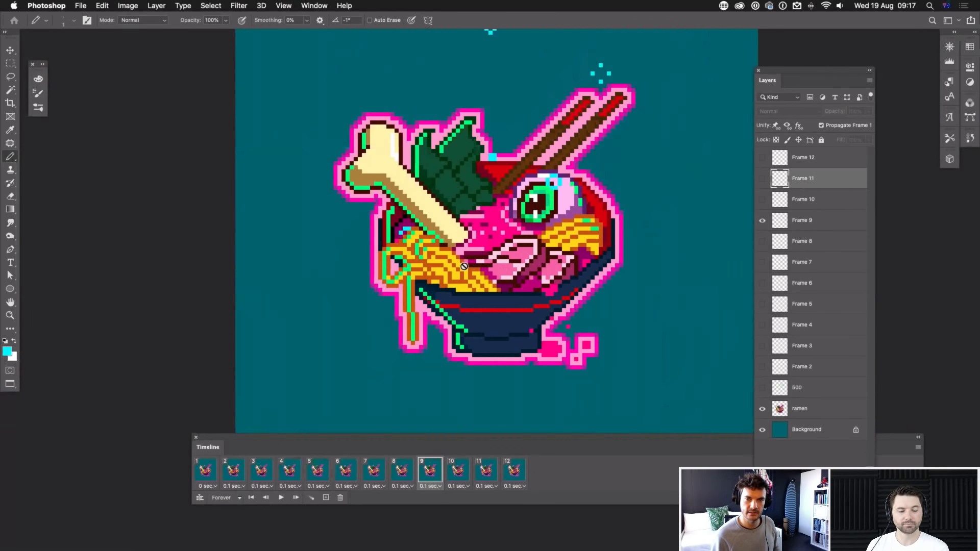
{"action": "left_click_drag", "start_coordinate": [511, 215], "coordinate": [513, 264]}
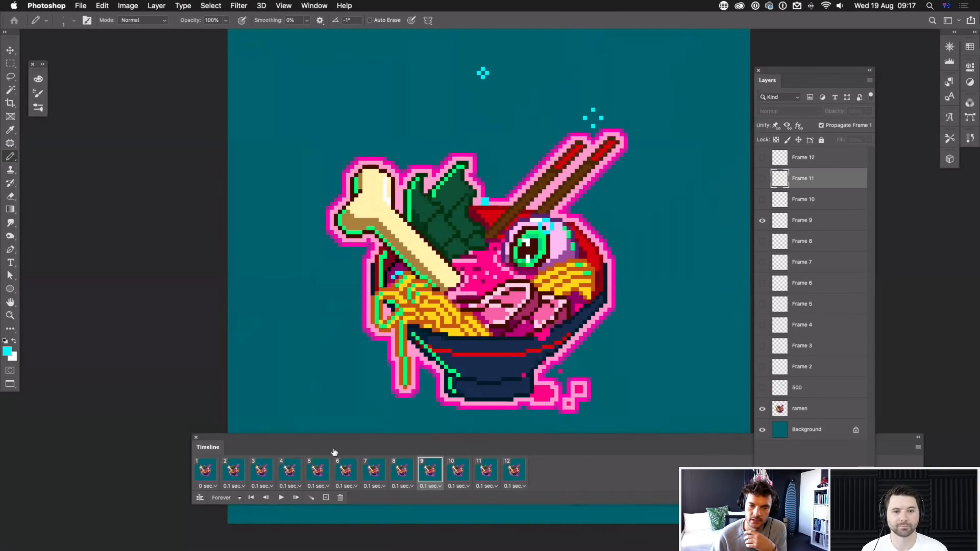
Step: Try a short two-pixel cyan bar in the purple broth below the bone on the Frame 6 layer
{"action": "left_click", "coordinate": [340, 475]}
{"action": "left_click", "coordinate": [824, 286]}
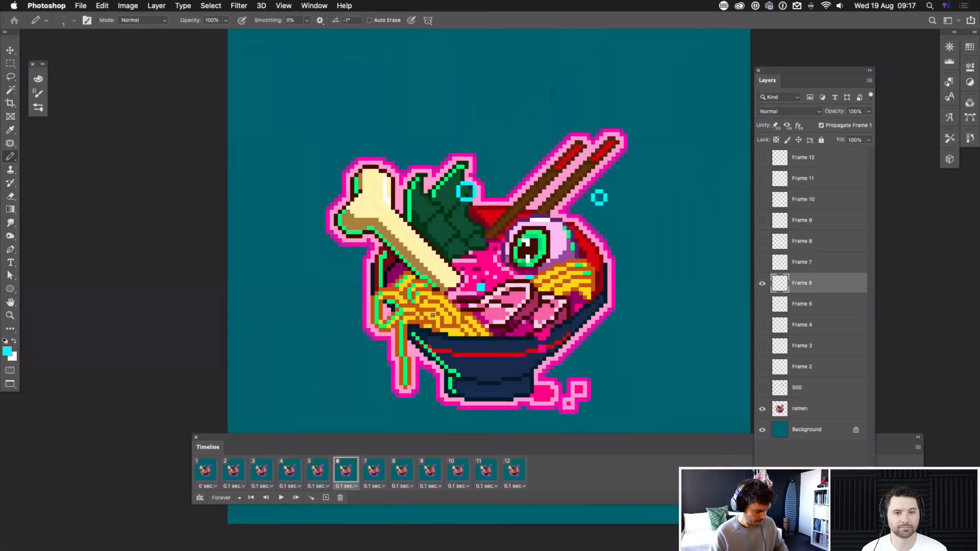
{"action": "scroll", "coordinate": [405, 283], "scroll_direction": "up", "scroll_amount": 5}
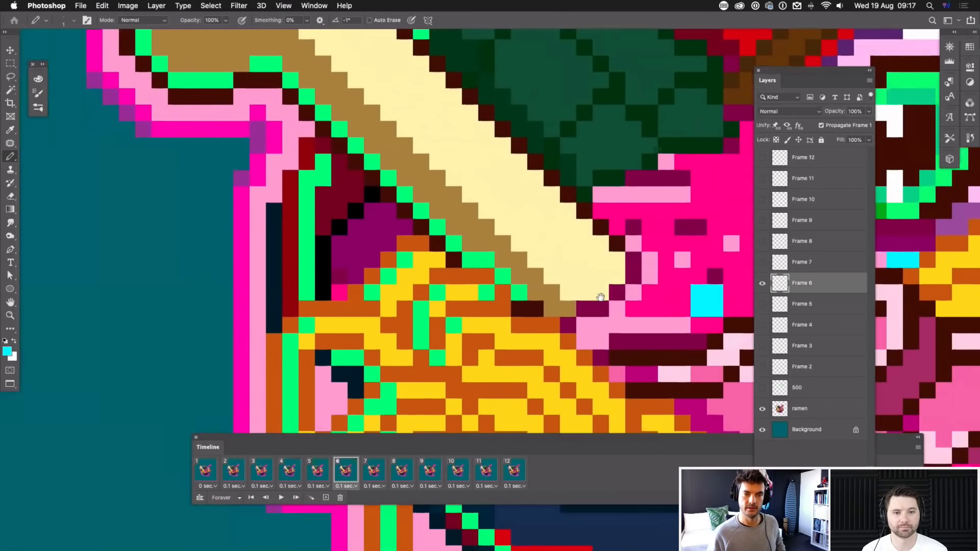
{"action": "left_click_drag", "start_coordinate": [600, 297], "coordinate": [615, 303]}
{"action": "left_click_drag", "start_coordinate": [370, 263], "coordinate": [382, 265]}
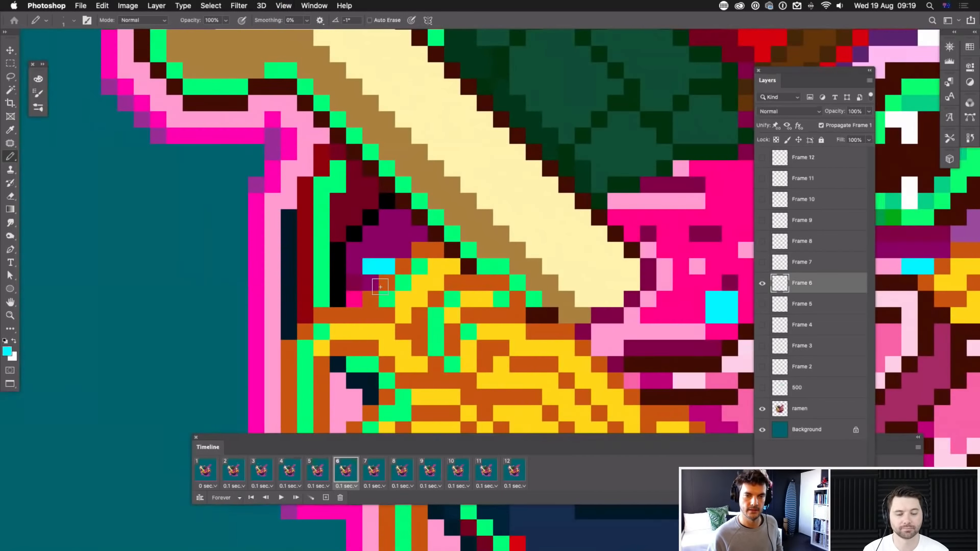
{"action": "scroll", "coordinate": [479, 309], "scroll_direction": "down", "scroll_amount": 5}
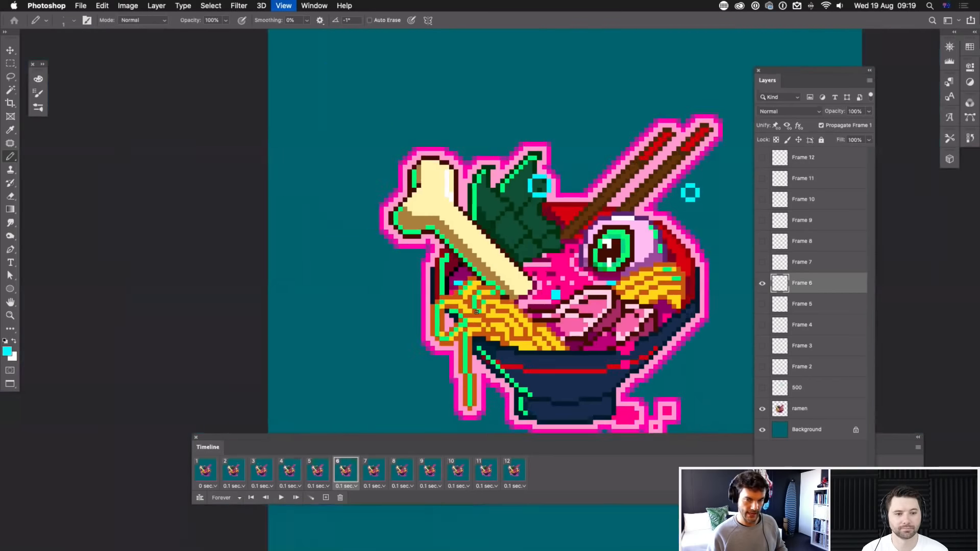
Step: Replay the animation to review where and when the bubbles emerge
{"action": "key", "text": "space"}
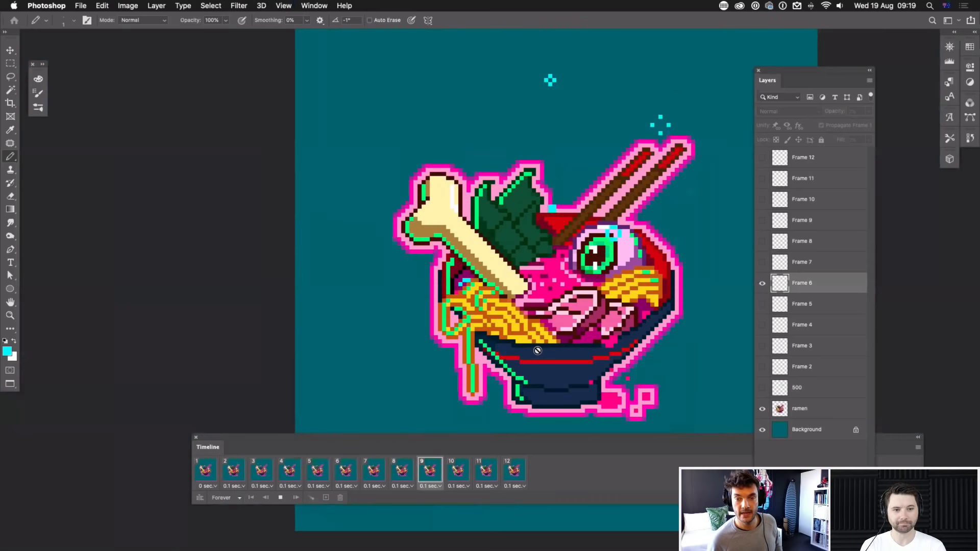
{"action": "key", "text": "space"}
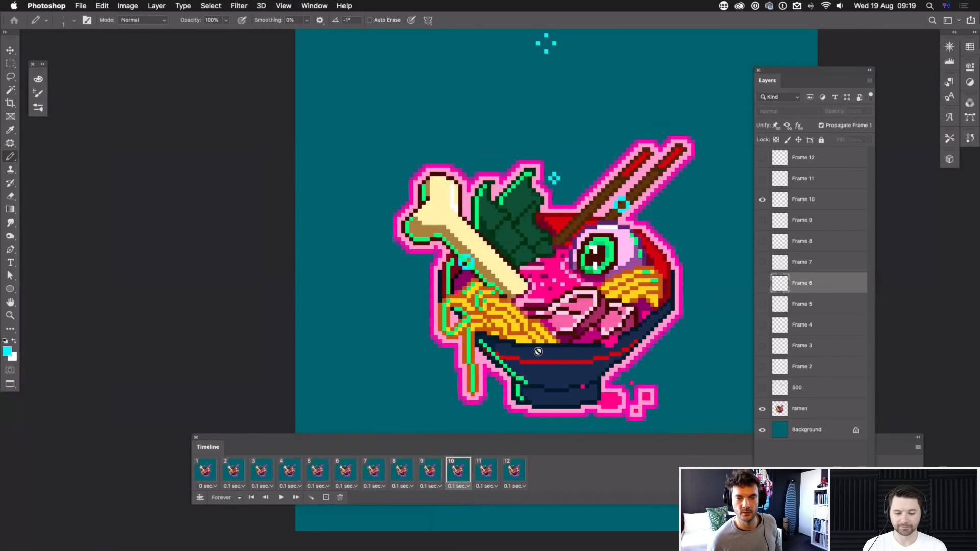
{"action": "key", "text": "space"}
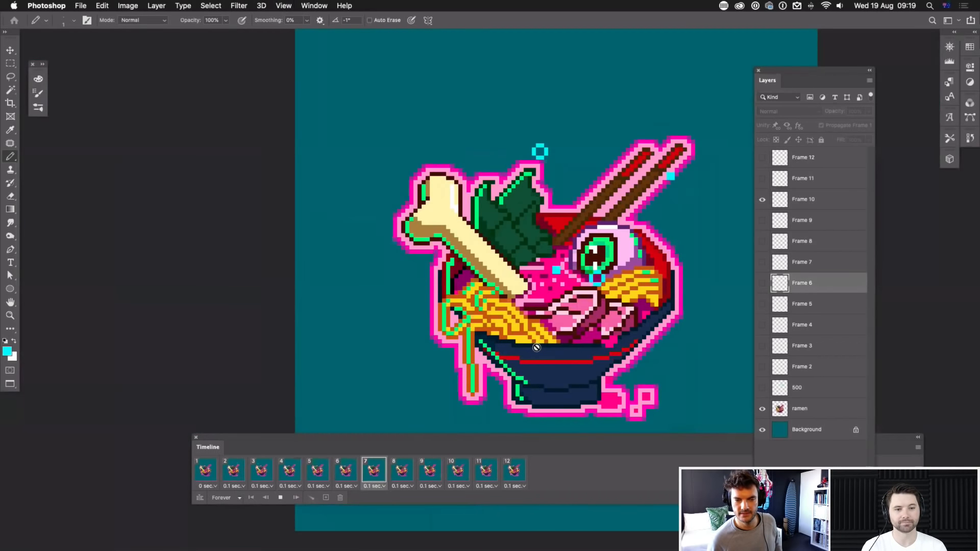
{"action": "key", "text": "space"}
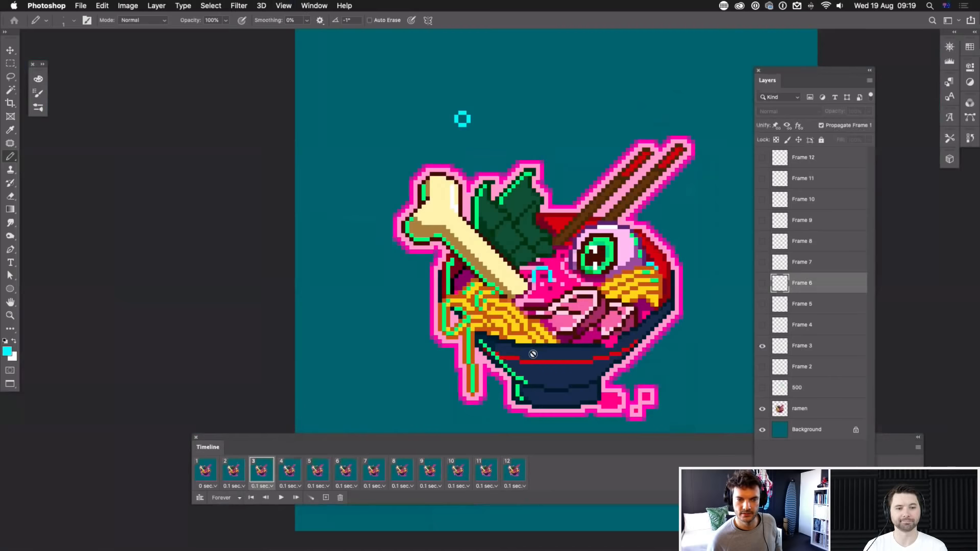
Step: On the Frame 4 layer, draw a three-pixel cyan bar below the large meat slice at the bowl's rim
{"action": "left_click", "coordinate": [319, 470]}
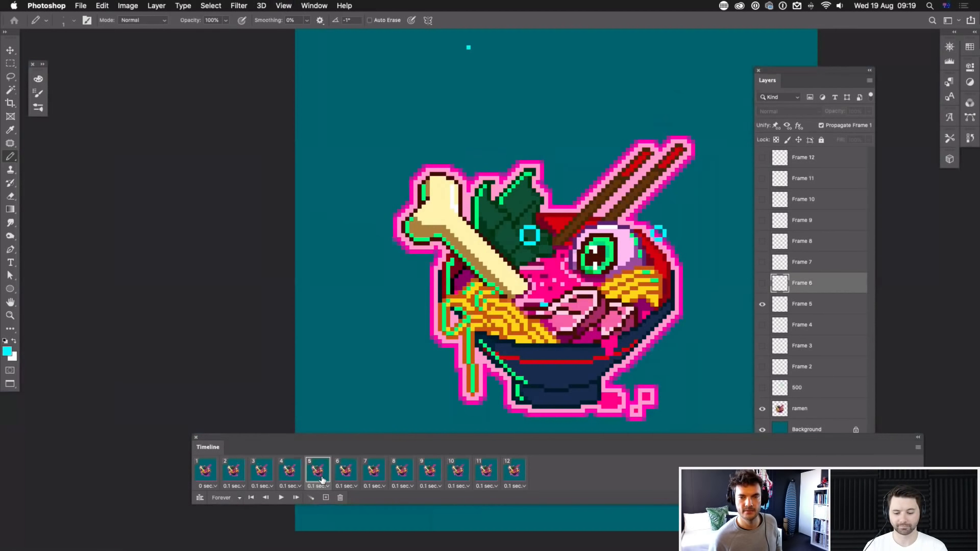
{"action": "left_click", "coordinate": [290, 470]}
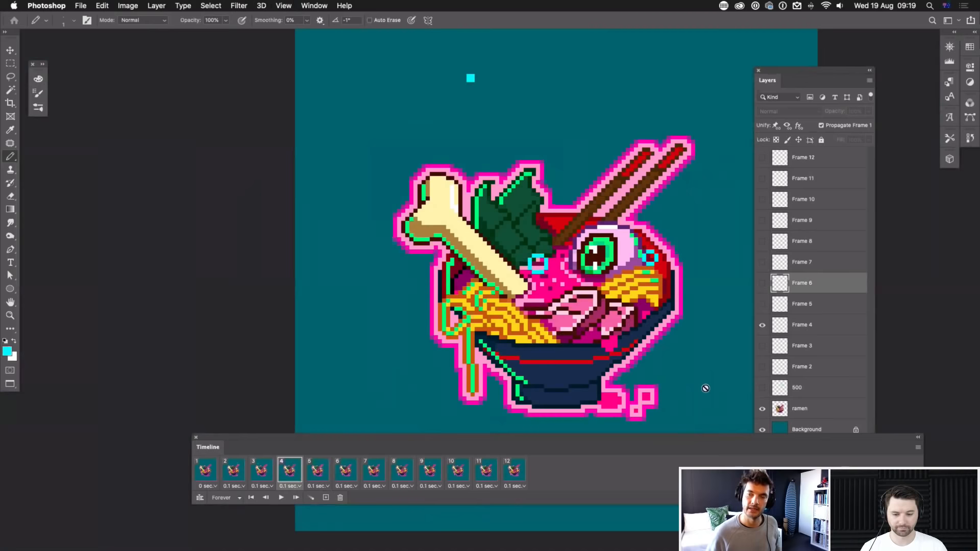
{"action": "left_click", "coordinate": [814, 327]}
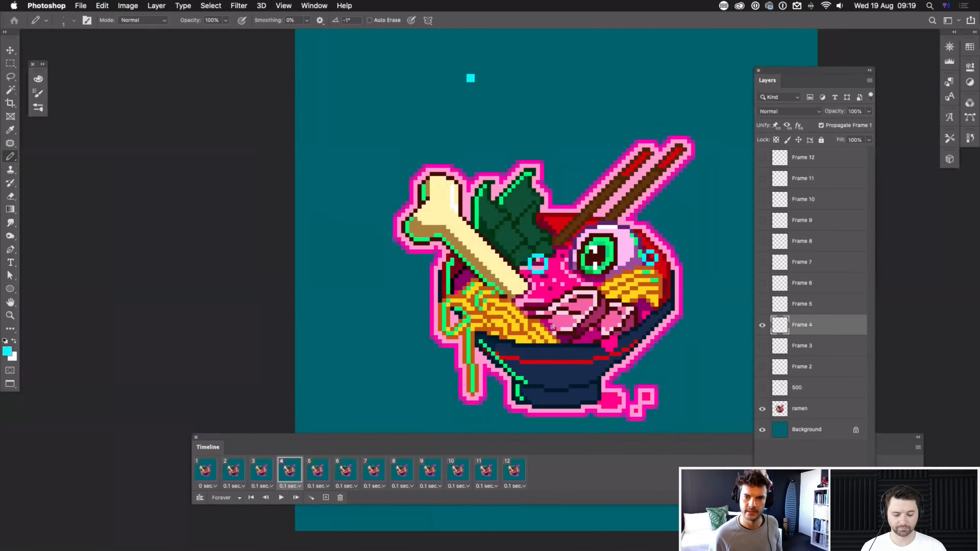
{"action": "scroll", "coordinate": [563, 369], "scroll_direction": "up", "scroll_amount": 10}
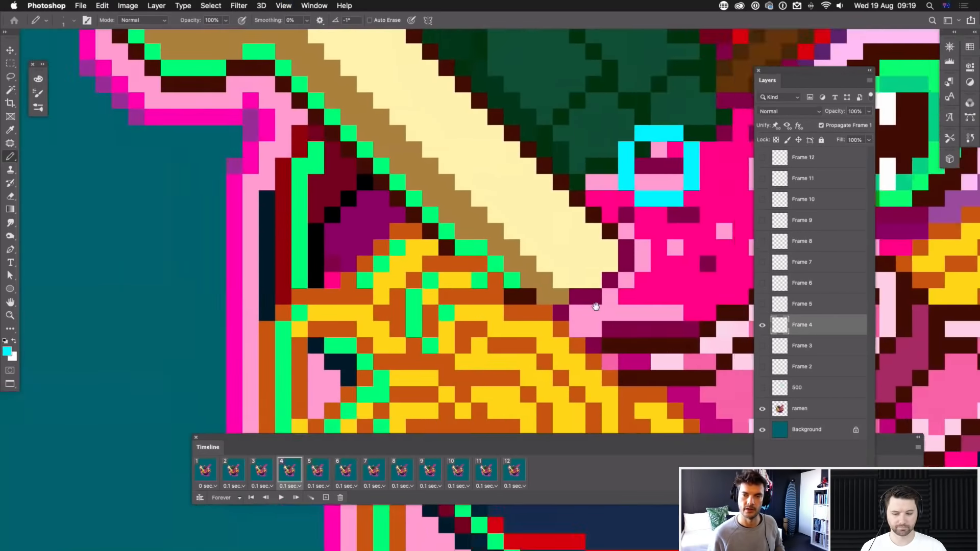
{"action": "mouse_move", "coordinate": [596, 307]}
{"action": "left_mouse_down"}
{"action": "mouse_move", "coordinate": [487, 262]}
{"action": "mouse_move", "coordinate": [449, 293]}
{"action": "left_mouse_up"}
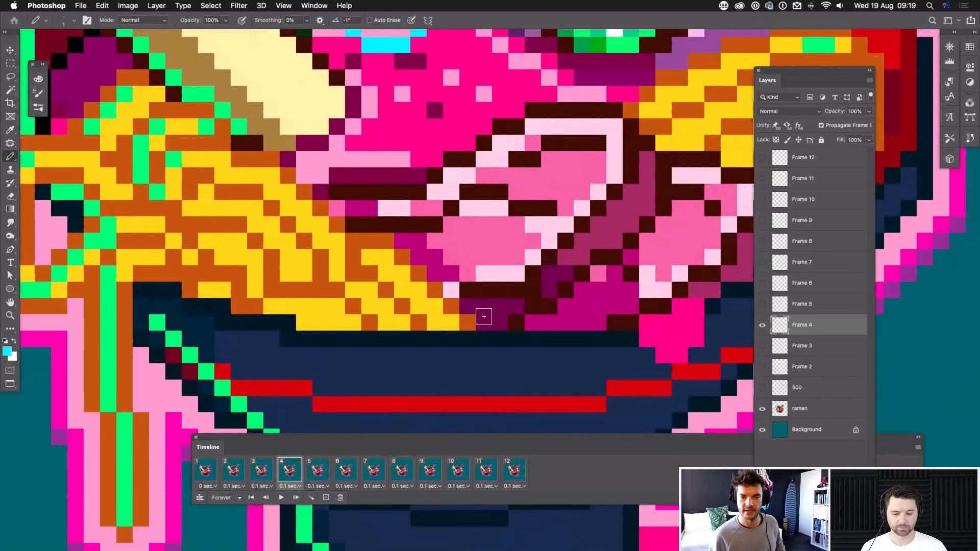
{"action": "left_click_drag", "start_coordinate": [483, 321], "coordinate": [502, 323]}
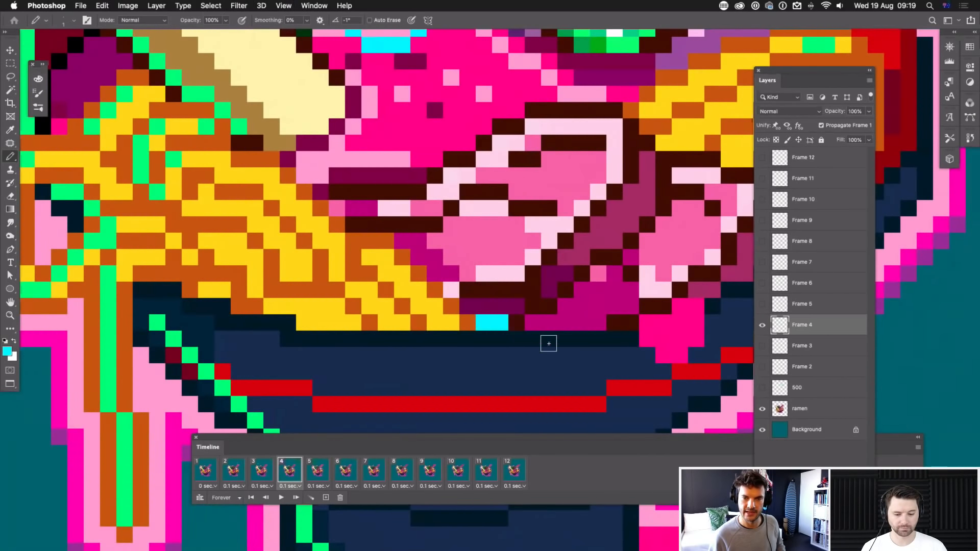
{"action": "left_click", "coordinate": [517, 323]}
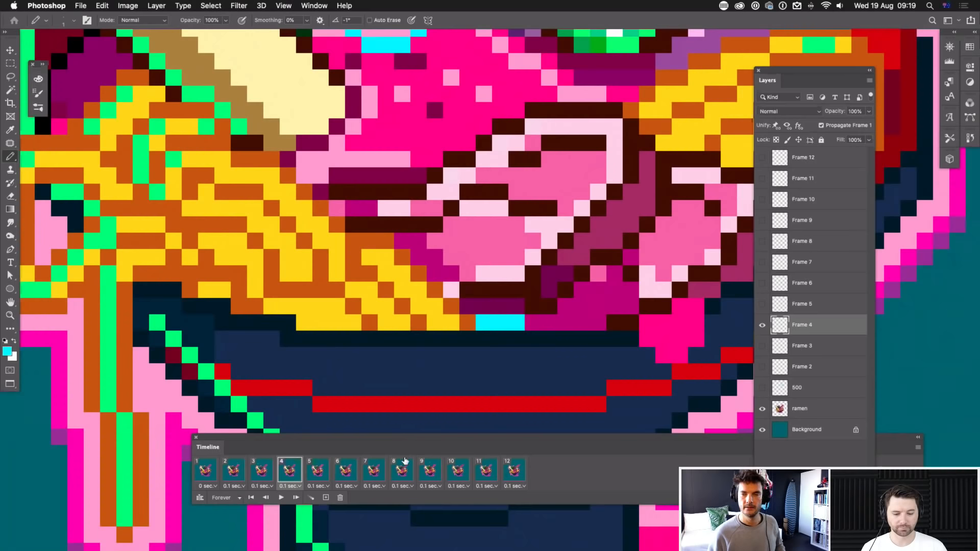
Step: In the fifth frame, draw a hollow cyan bubble over the meat's lower edge on the Frame 5 layer, with Frame 4 as temporary reference
{"action": "left_click", "coordinate": [325, 473]}
{"action": "left_click", "coordinate": [804, 304]}
{"action": "left_click", "coordinate": [762, 324]}
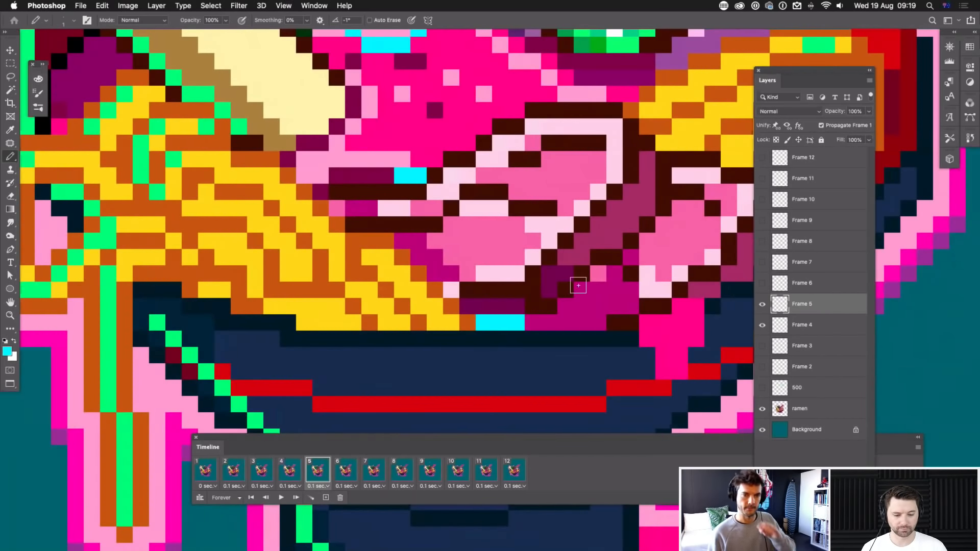
{"action": "left_click", "coordinate": [501, 257]}
{"action": "mouse_move", "coordinate": [504, 257]}
{"action": "left_mouse_down"}
{"action": "mouse_move", "coordinate": [541, 266]}
{"action": "mouse_move", "coordinate": [535, 256]}
{"action": "mouse_move", "coordinate": [548, 271]}
{"action": "left_mouse_up"}
{"action": "mouse_move", "coordinate": [484, 274]}
{"action": "left_mouse_down"}
{"action": "mouse_move", "coordinate": [503, 317]}
{"action": "mouse_move", "coordinate": [497, 306]}
{"action": "mouse_move", "coordinate": [537, 309]}
{"action": "left_mouse_up"}
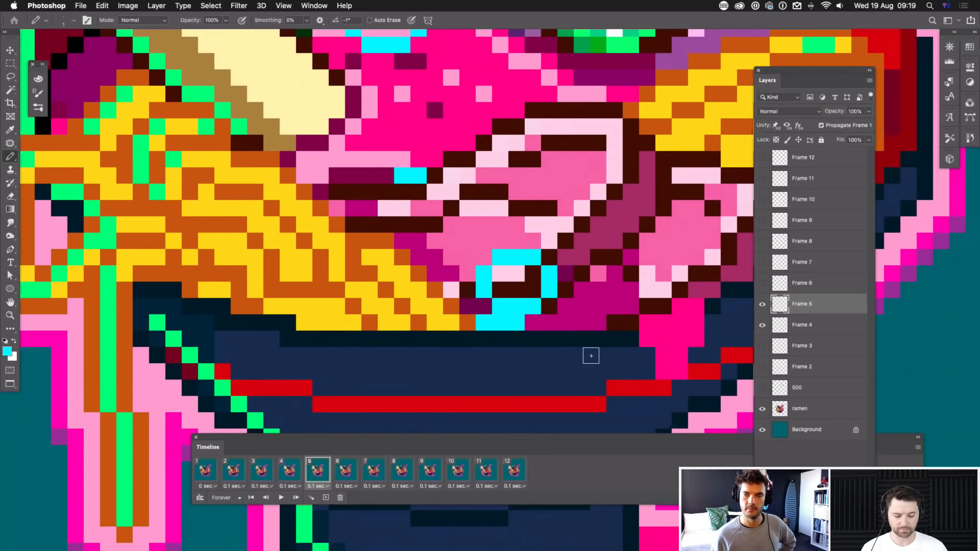
{"action": "left_click", "coordinate": [761, 327]}
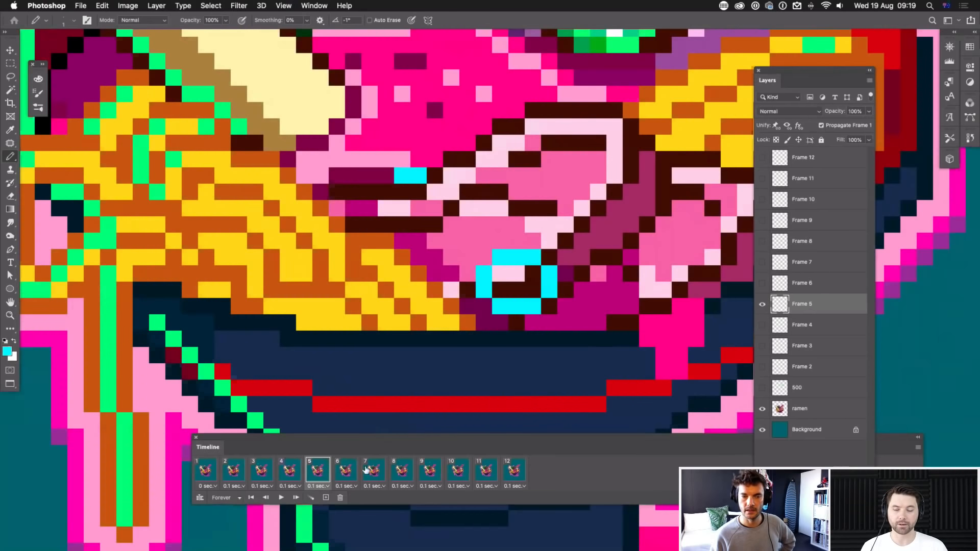
{"action": "left_click", "coordinate": [346, 470]}
{"action": "left_click", "coordinate": [762, 305]}
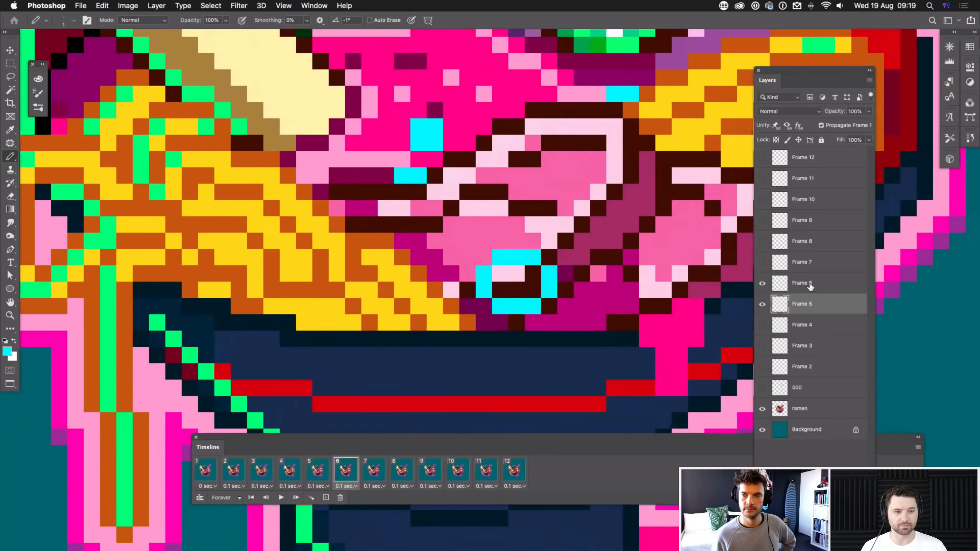
{"action": "left_click", "coordinate": [801, 283]}
{"action": "left_click_drag", "start_coordinate": [578, 254], "coordinate": [560, 332]}
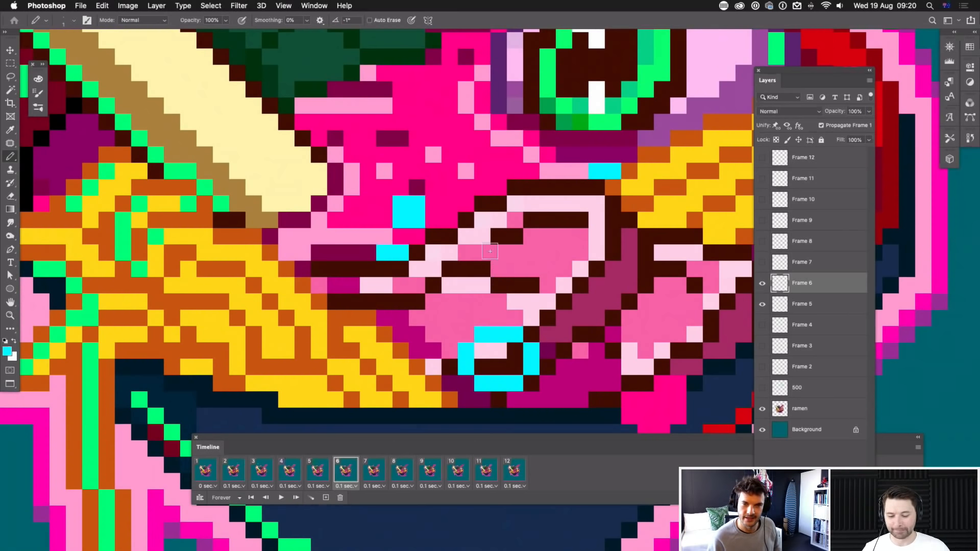
{"action": "left_click_drag", "start_coordinate": [483, 252], "coordinate": [483, 286]}
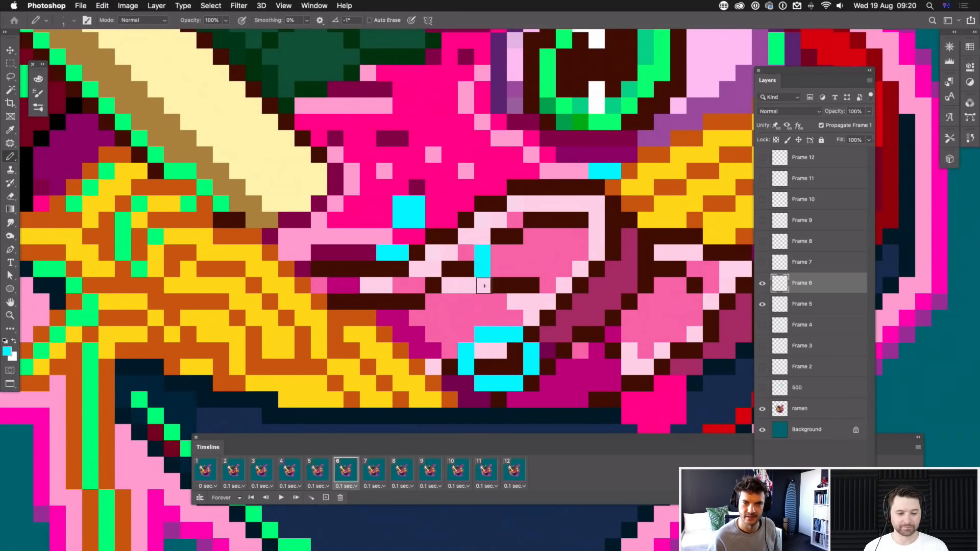
{"action": "key", "text": "super+z"}
{"action": "key", "text": "super+z"}
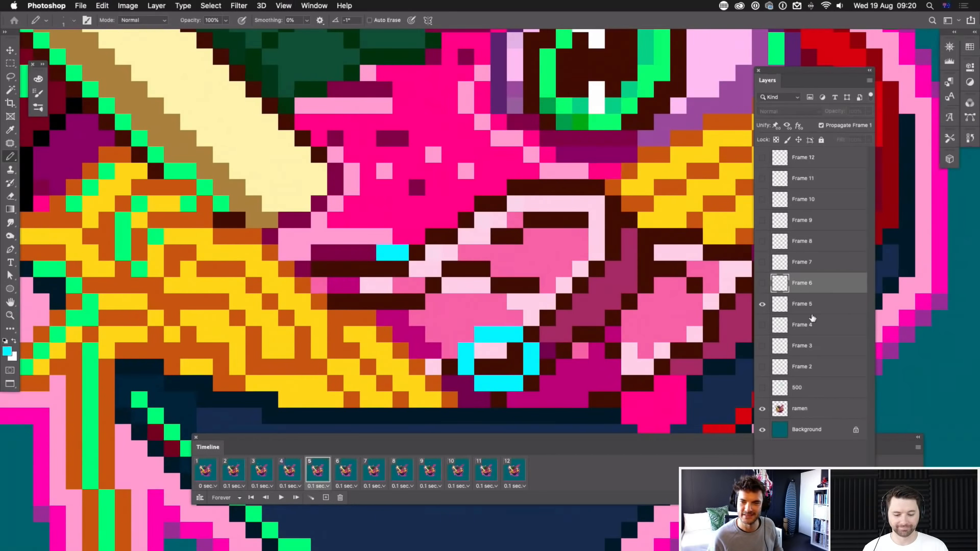
Step: Draw the hollow cyan bubble higher over the large meat slice on the Frame 6 layer, with Frame 5 as temporary reference
{"action": "left_click", "coordinate": [762, 306]}
{"action": "left_click", "coordinate": [762, 306]}
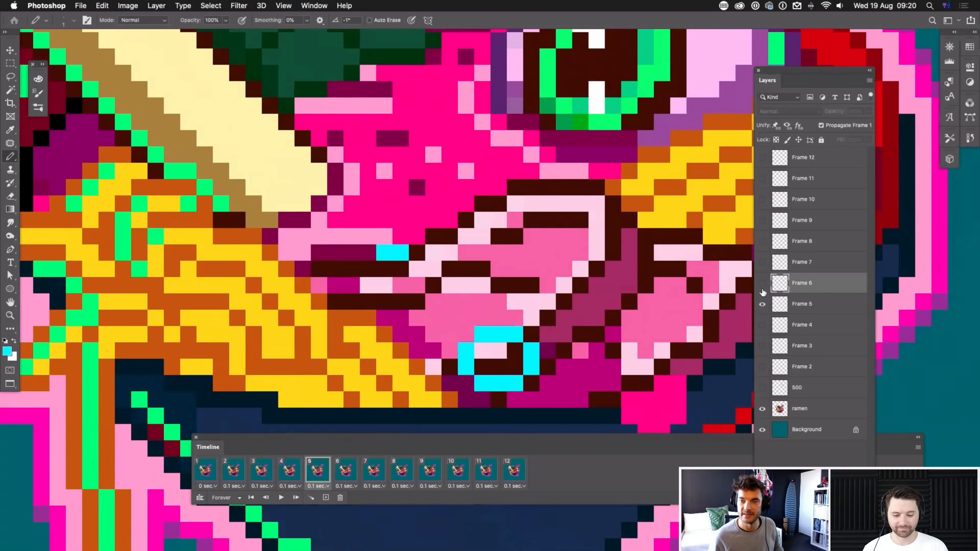
{"action": "left_click", "coordinate": [763, 291]}
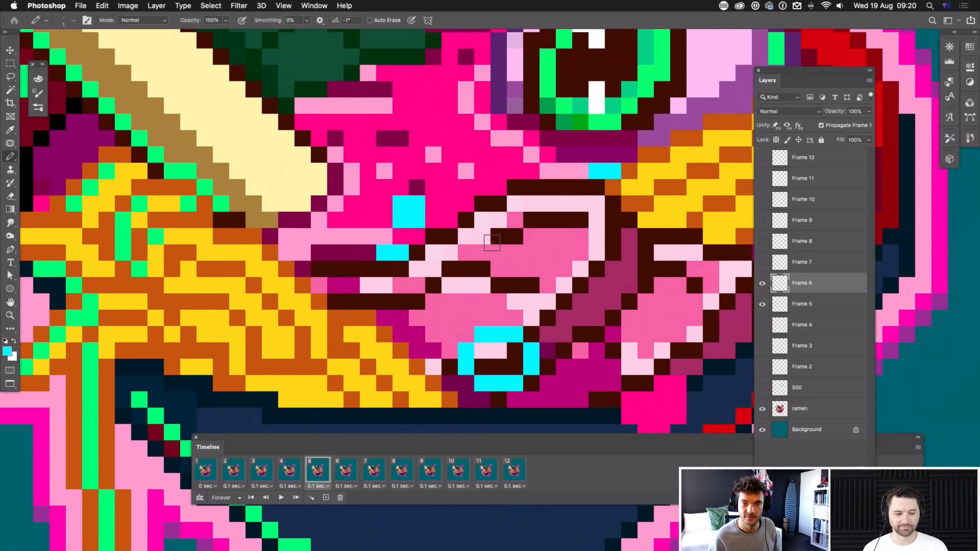
{"action": "left_click_drag", "start_coordinate": [497, 220], "coordinate": [490, 251]}
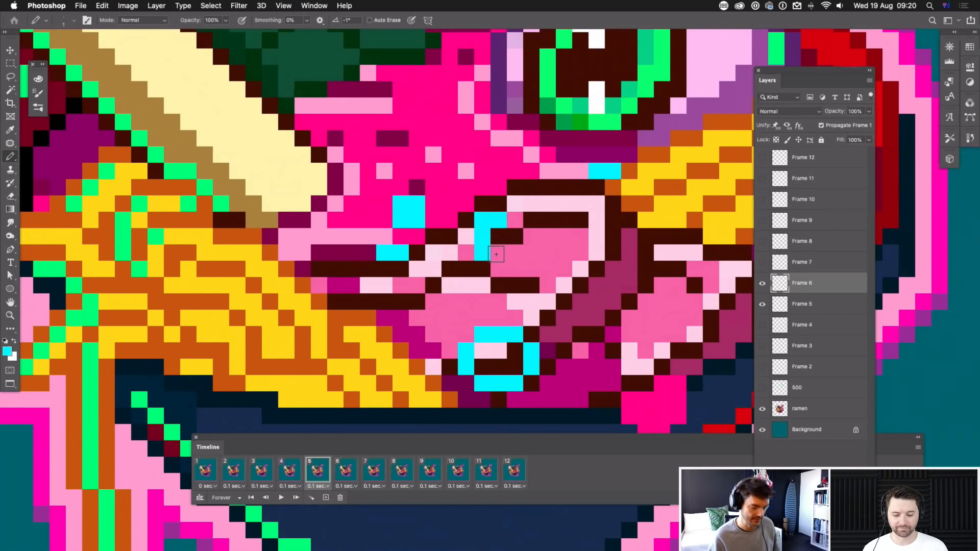
{"action": "key", "text": "super+z"}
{"action": "mouse_move", "coordinate": [497, 221]}
{"action": "left_mouse_down"}
{"action": "mouse_move", "coordinate": [498, 257]}
{"action": "mouse_move", "coordinate": [550, 268]}
{"action": "mouse_move", "coordinate": [561, 257]}
{"action": "mouse_move", "coordinate": [563, 214]}
{"action": "left_mouse_up"}
{"action": "left_click_drag", "start_coordinate": [515, 204], "coordinate": [548, 204]}
{"action": "key", "text": "super+minus"}
{"action": "key", "text": "super+minus"}
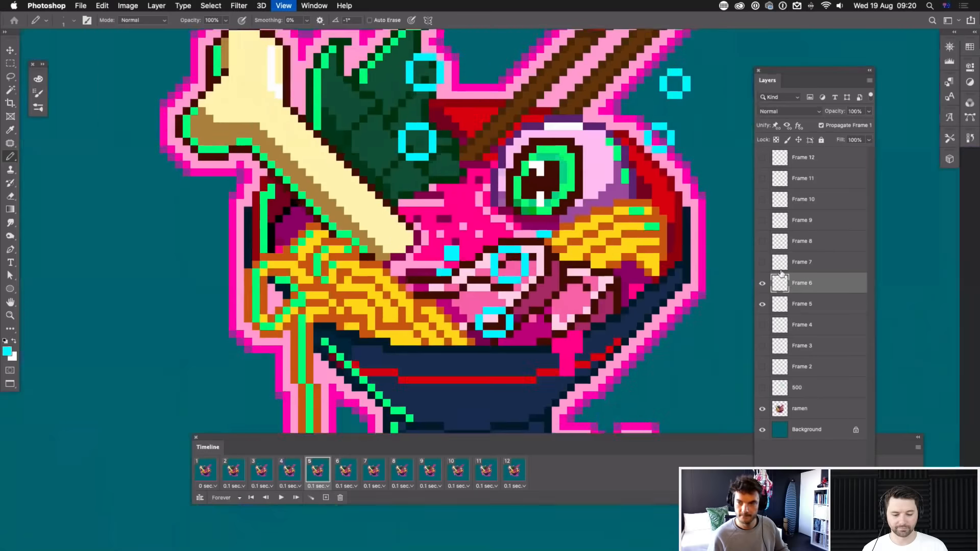
{"action": "left_click", "coordinate": [762, 305]}
Step: Try to draw the rising cyan bubble beside the eye's lower edge on the Frame 7 layer, with Frame 6 as temporary reference
{"action": "left_click", "coordinate": [346, 470]}
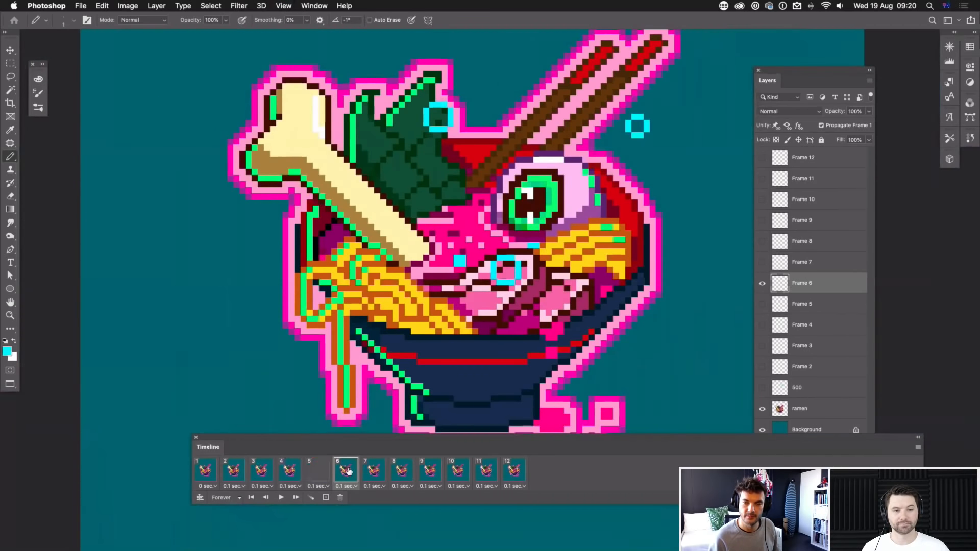
{"action": "left_click", "coordinate": [800, 265]}
{"action": "left_click", "coordinate": [762, 264]}
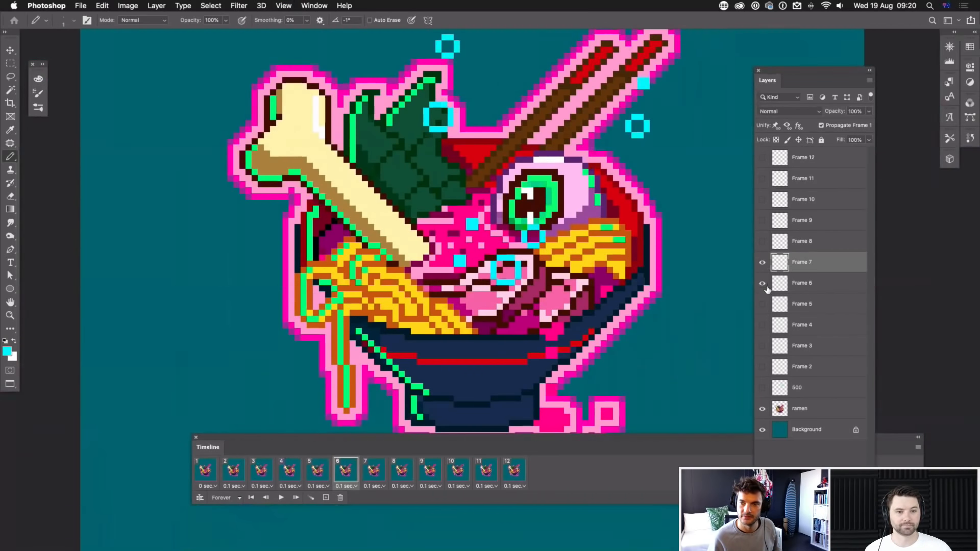
{"action": "key", "text": "space"}
{"action": "key", "text": "super+plus"}
{"action": "key", "text": "super+plus"}
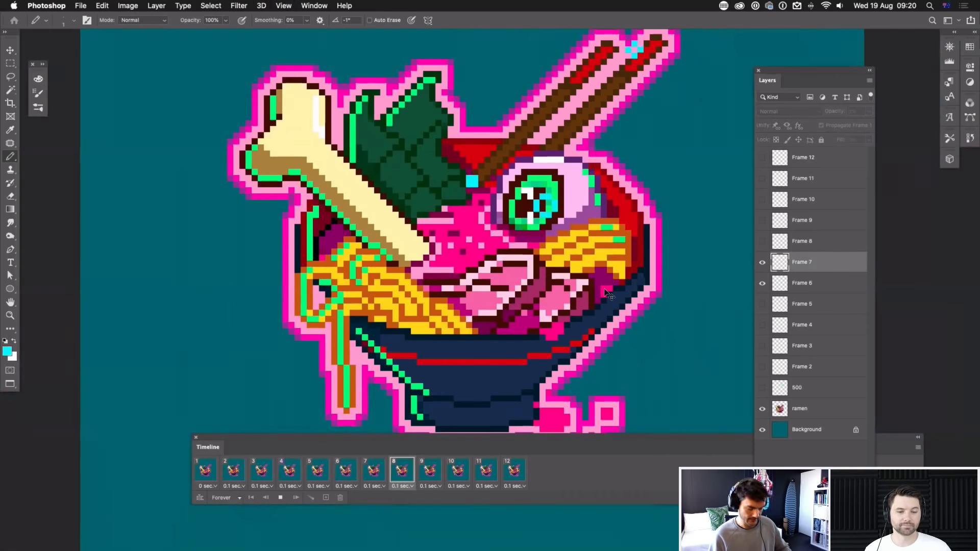
{"action": "key", "text": "space"}
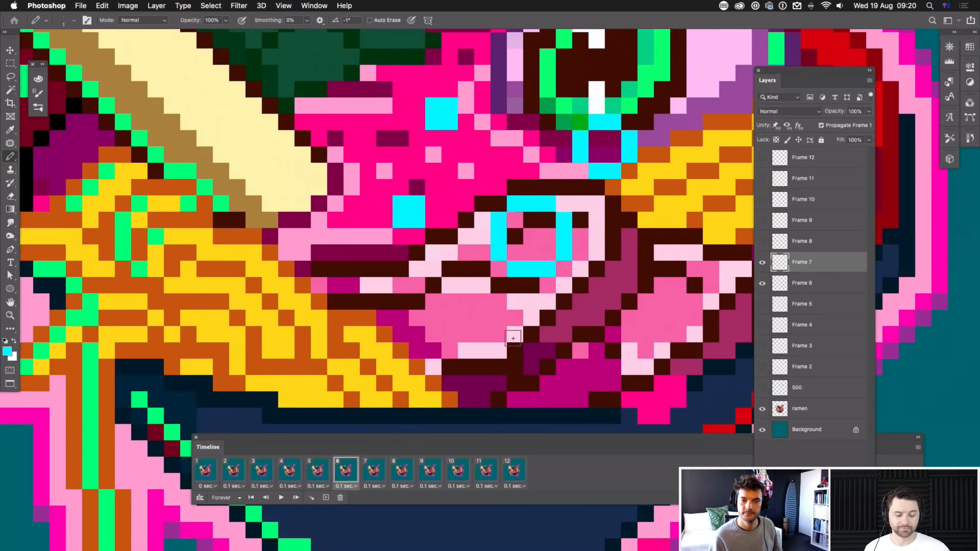
{"action": "left_click", "coordinate": [375, 472]}
{"action": "left_click", "coordinate": [763, 285]}
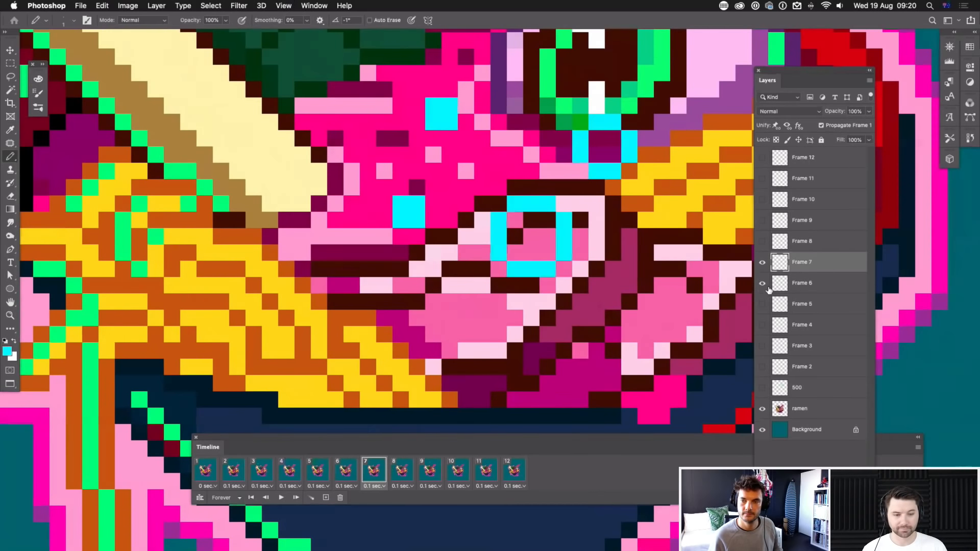
{"action": "scroll", "coordinate": [578, 287], "scroll_direction": "up", "scroll_amount": 5}
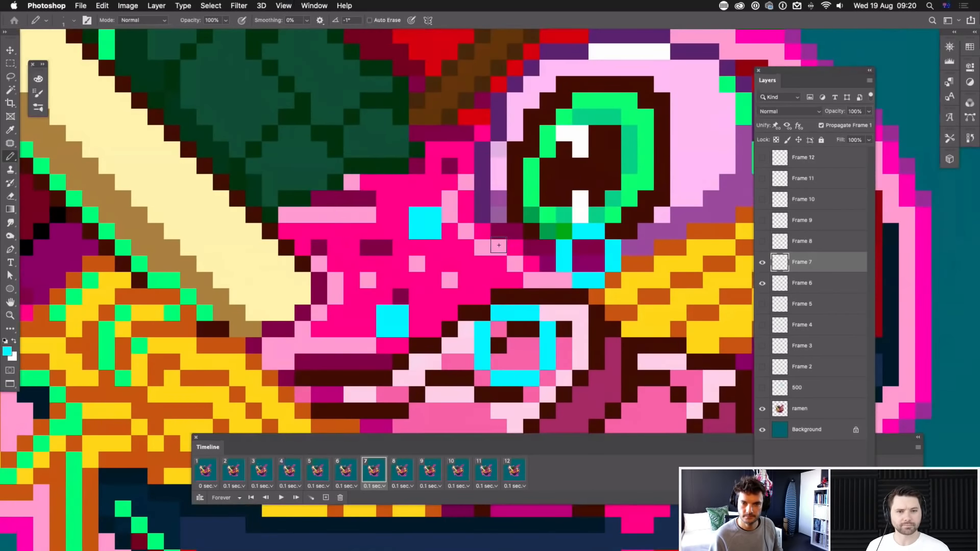
{"action": "mouse_move", "coordinate": [498, 234]}
{"action": "left_mouse_down"}
{"action": "mouse_move", "coordinate": [498, 216]}
{"action": "mouse_move", "coordinate": [500, 250]}
{"action": "mouse_move", "coordinate": [543, 263]}
{"action": "left_mouse_up"}
{"action": "key", "text": "super+z"}
{"action": "key", "text": "super+z"}
{"action": "key", "text": "super+z"}
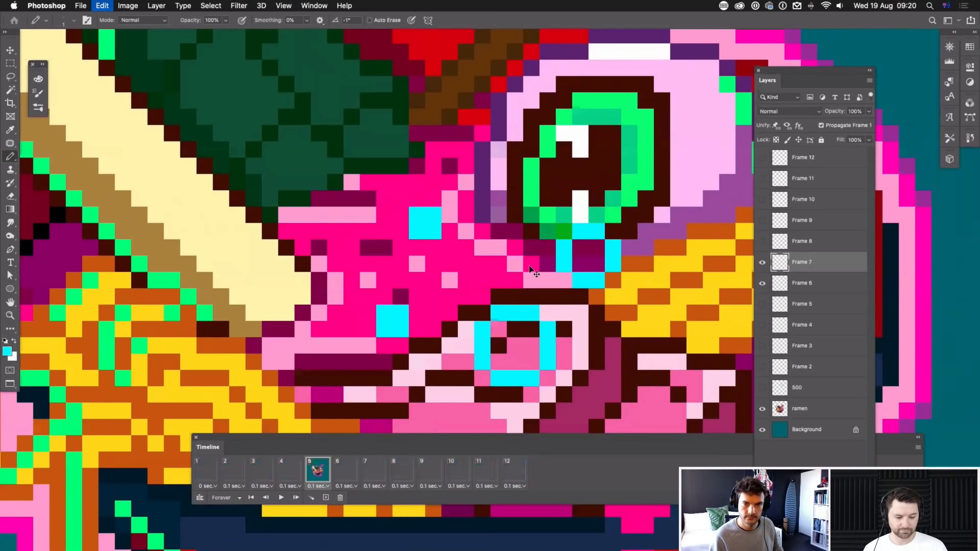
Step: Draw a hollow cyan bubble over the eye's lower-left edge on the Frame 7 layer and hide the Frame 6 reference
{"action": "left_click", "coordinate": [483, 210]}
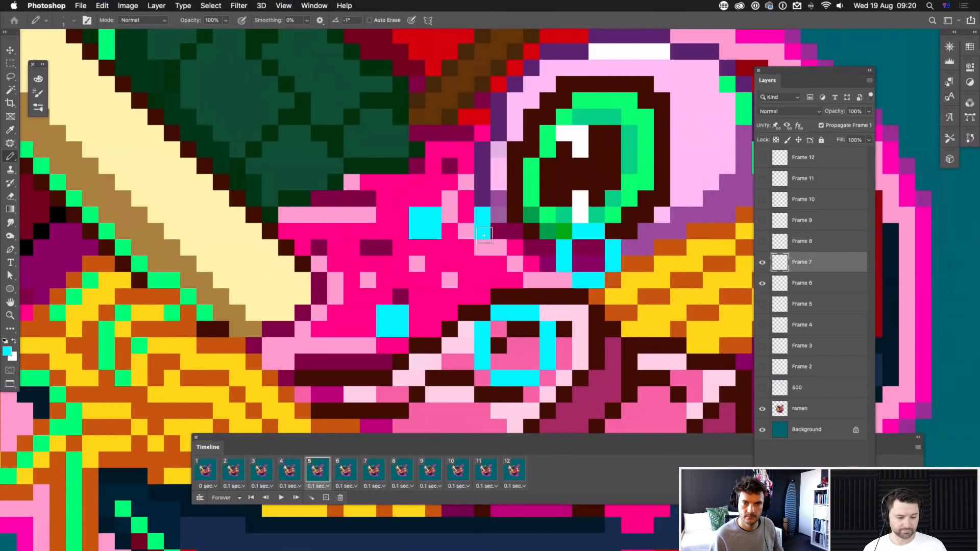
{"action": "mouse_move", "coordinate": [483, 238]}
{"action": "left_mouse_down"}
{"action": "mouse_move", "coordinate": [520, 246]}
{"action": "mouse_move", "coordinate": [527, 227]}
{"action": "mouse_move", "coordinate": [524, 208]}
{"action": "mouse_move", "coordinate": [506, 198]}
{"action": "left_mouse_up"}
{"action": "left_click", "coordinate": [762, 283]}
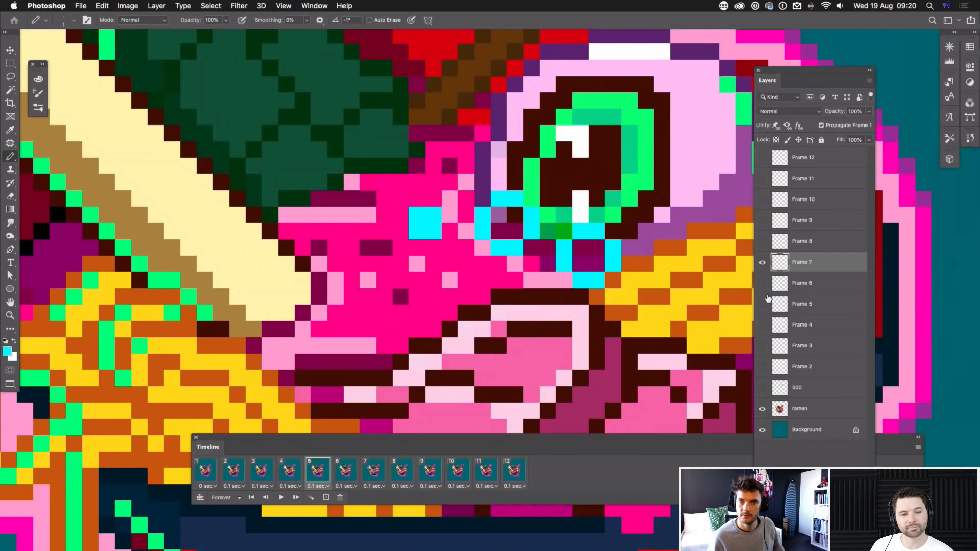
Step: Replay the animation with the whole artwork in view to check how the bubbles rise past the meat and eye
{"action": "left_click", "coordinate": [345, 471]}
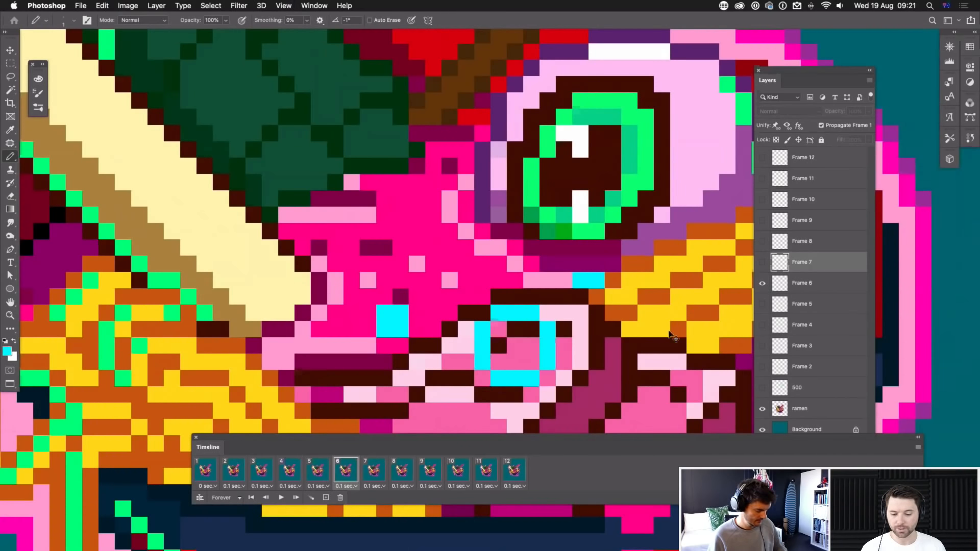
{"action": "key", "text": "super+minus"}
{"action": "key", "text": "super+minus"}
{"action": "key", "text": "super+minus"}
{"action": "key", "text": "super+minus"}
{"action": "key", "text": "space"}
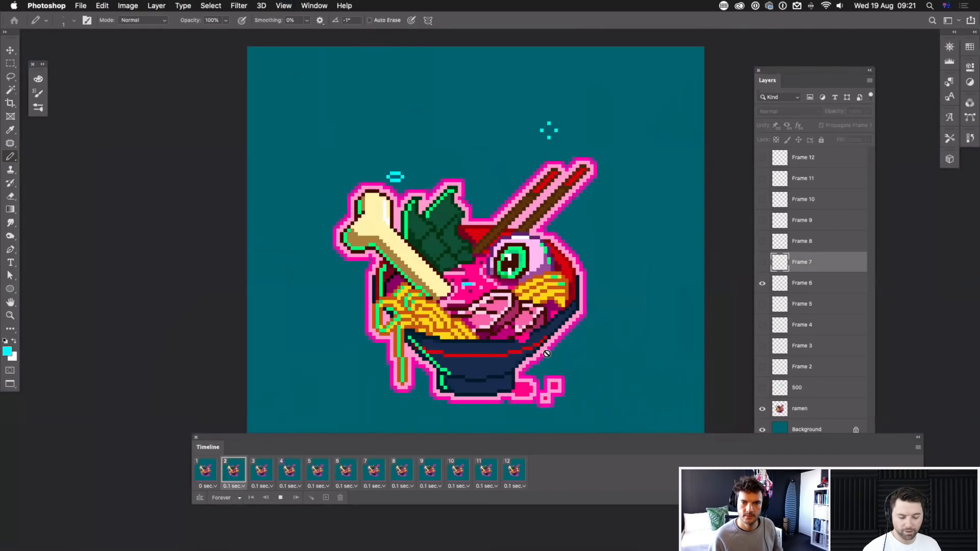
{"action": "key", "text": "space"}
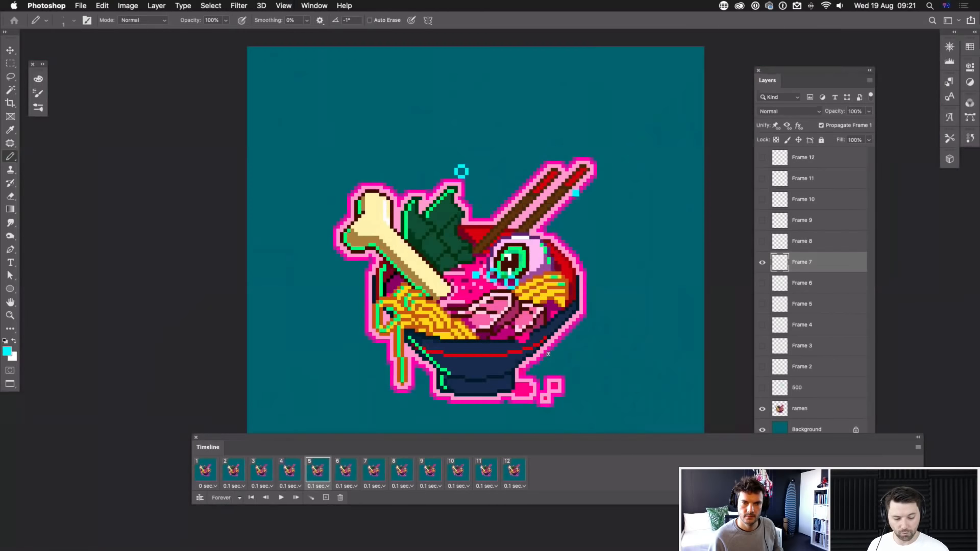
Step: Undo the hollow bubbles drawn beside the eye on Frame 7 and over the large meat slice on Frame 6
{"action": "key", "text": "super+z"}
{"action": "key", "text": "super+z"}
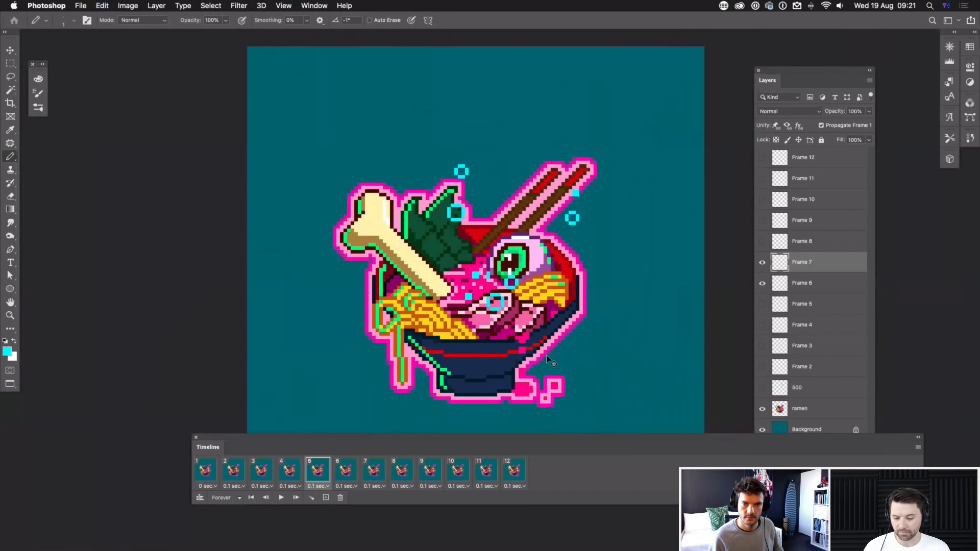
{"action": "key", "text": "super+z"}
{"action": "key", "text": "super+z"}
{"action": "key", "text": "super+z"}
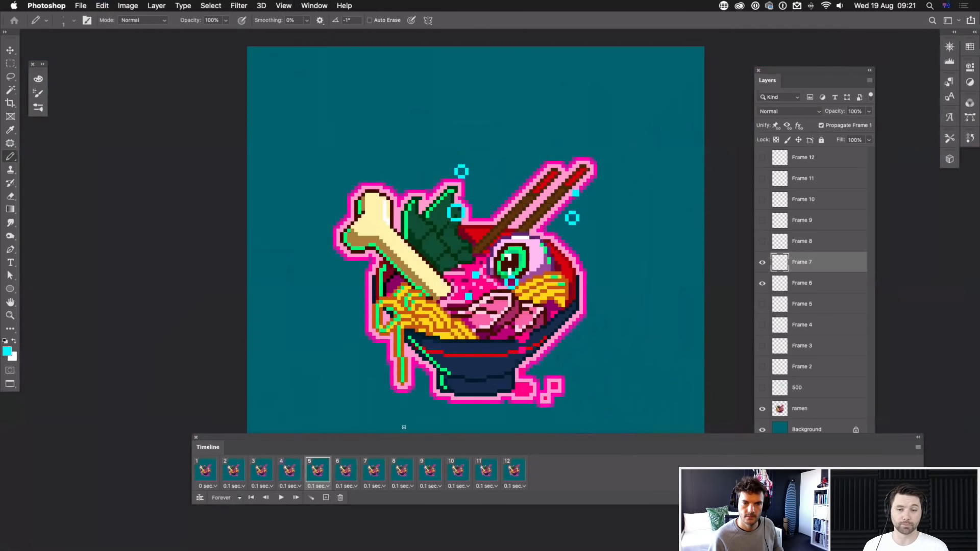
Step: Replay the animation and compare frames 3 to 7 back and forth to examine the bubble positions
{"action": "key", "text": "space"}
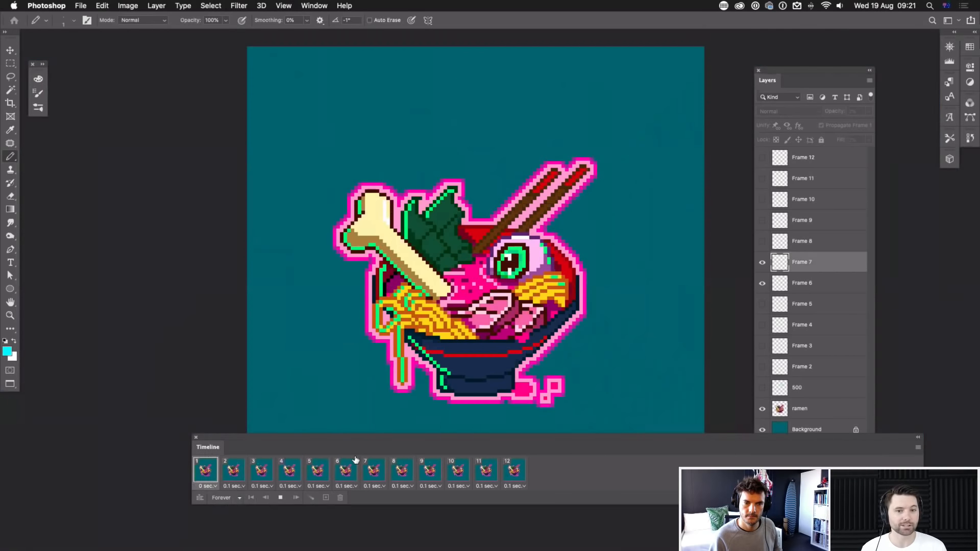
{"action": "left_click", "coordinate": [262, 472]}
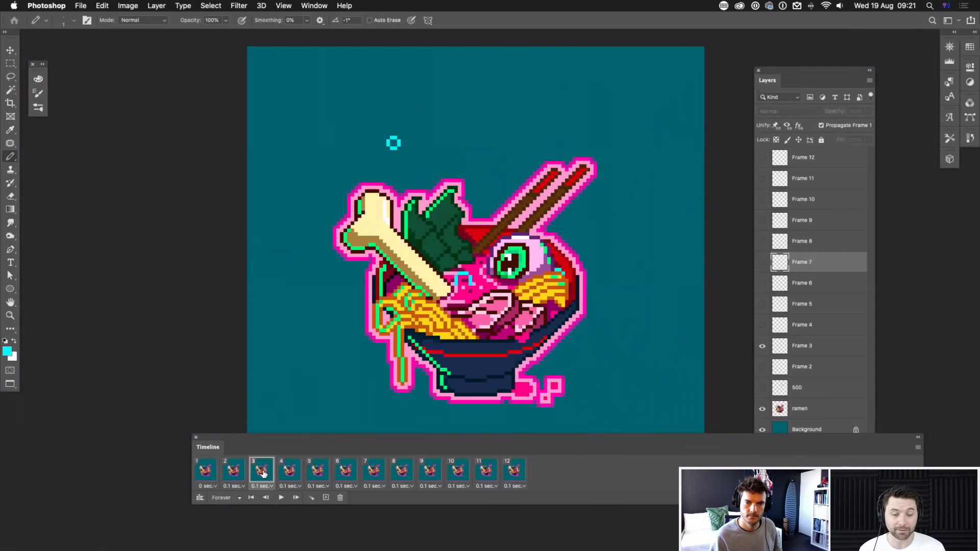
{"action": "left_click", "coordinate": [289, 472]}
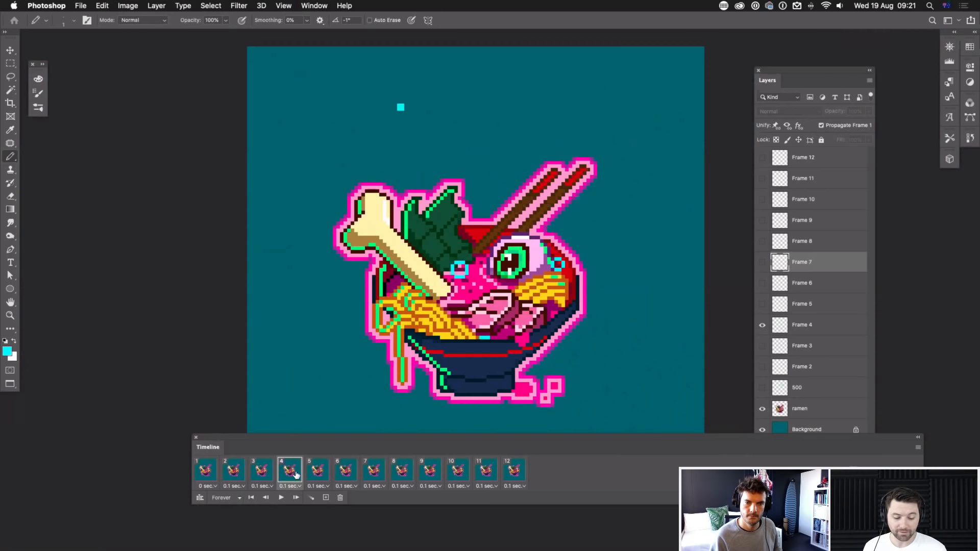
{"action": "left_click", "coordinate": [322, 472]}
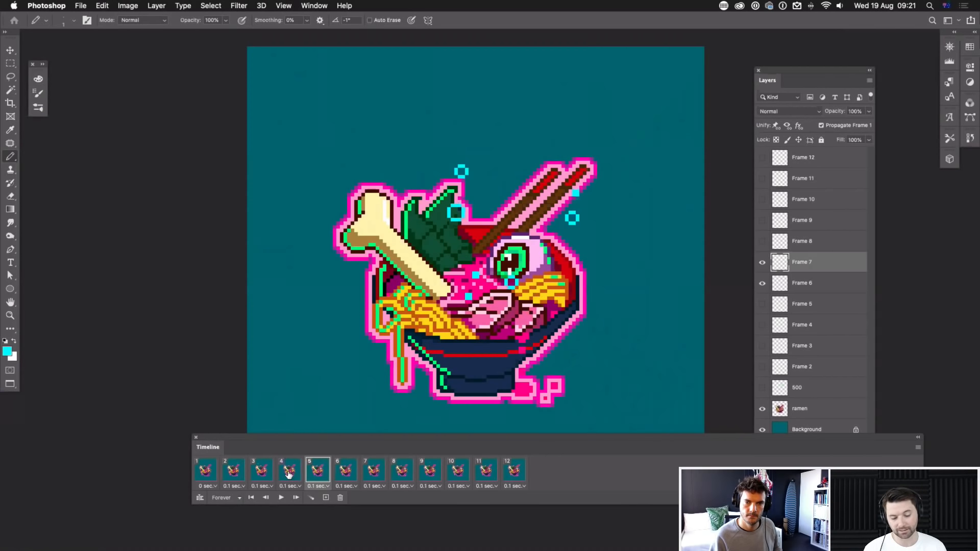
{"action": "key", "text": "space"}
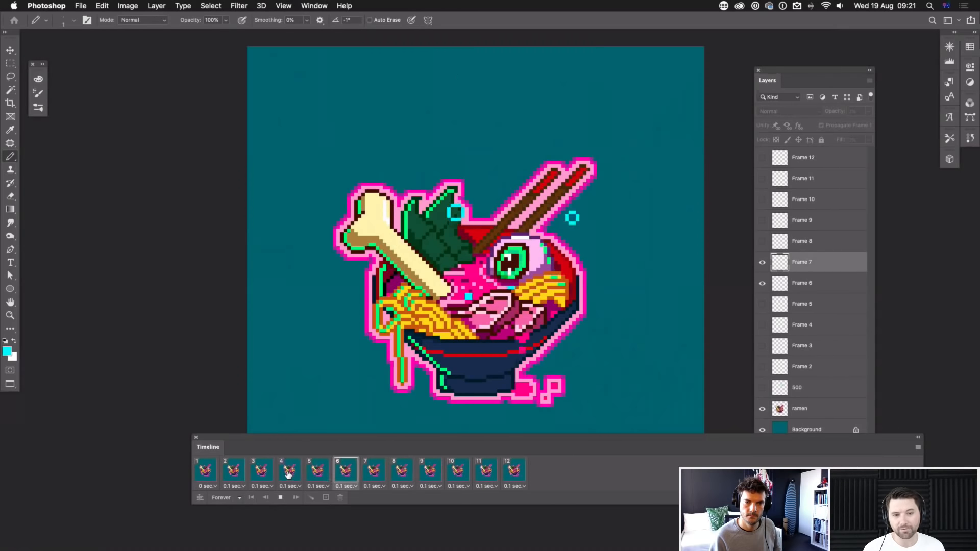
{"action": "key", "text": "space"}
{"action": "left_click", "coordinate": [340, 473]}
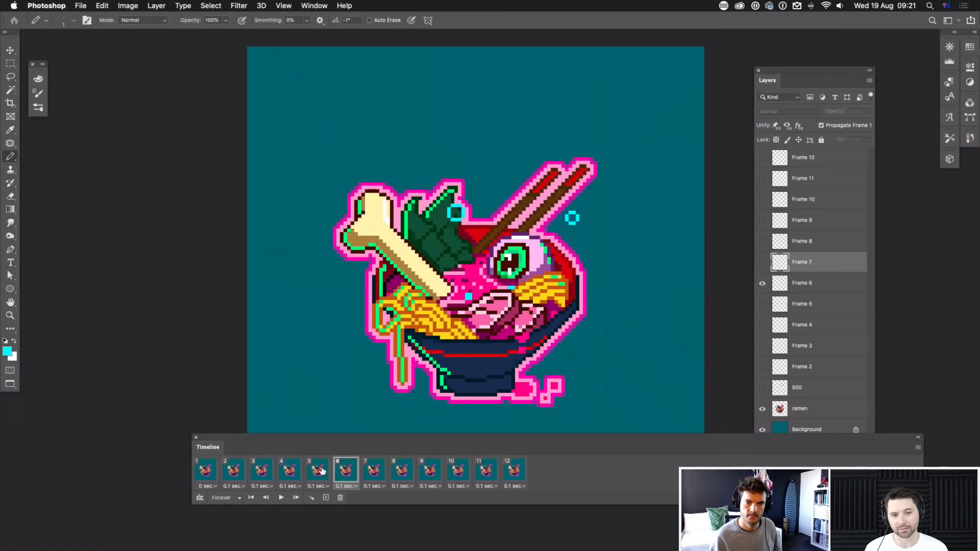
{"action": "left_click", "coordinate": [368, 471]}
{"action": "left_click", "coordinate": [318, 470]}
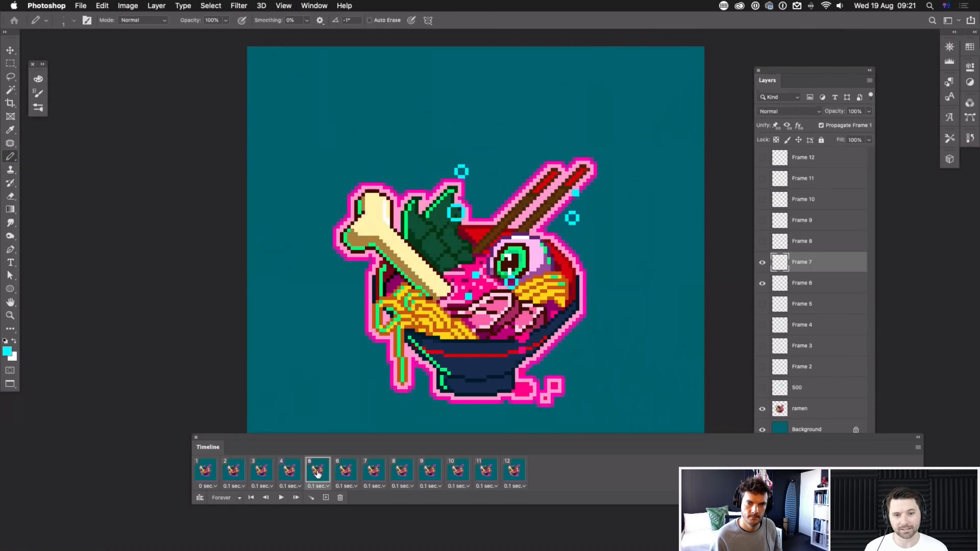
{"action": "left_click", "coordinate": [292, 470]}
{"action": "left_click", "coordinate": [316, 474]}
{"action": "left_click", "coordinate": [349, 476]}
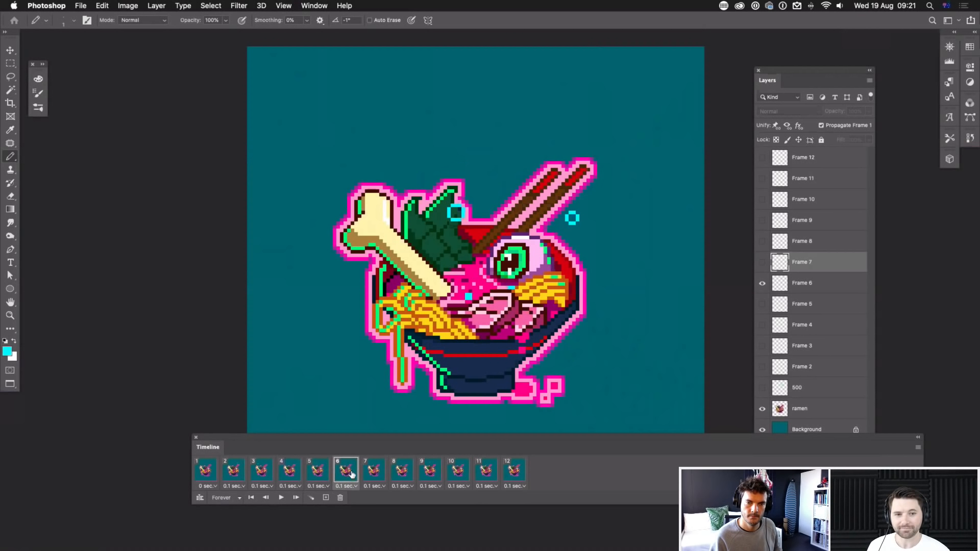
{"action": "left_click", "coordinate": [324, 473]}
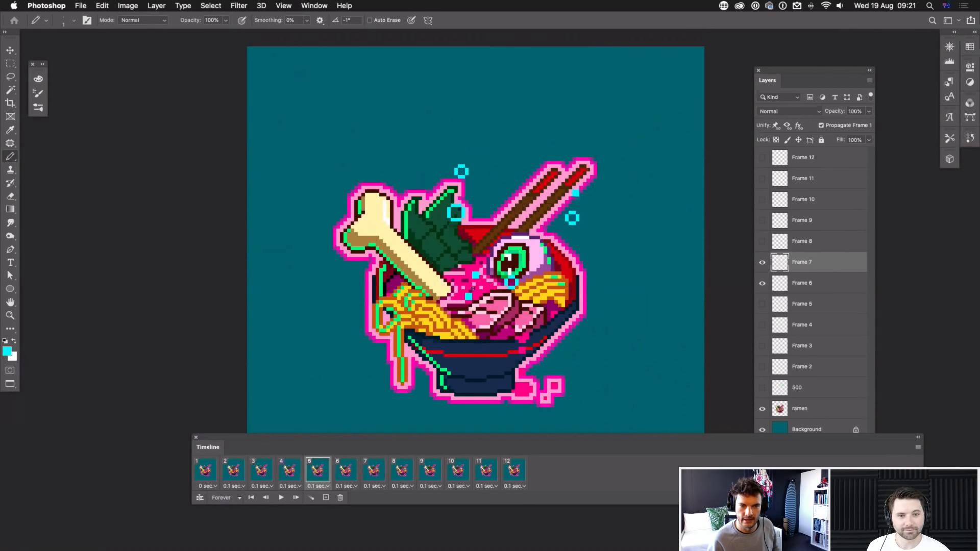
Step: Step through frames 3 to 7 once more and play the animation to judge the remaining bubbles' motion
{"action": "left_click", "coordinate": [290, 472]}
{"action": "left_click", "coordinate": [262, 469]}
{"action": "left_click", "coordinate": [289, 472]}
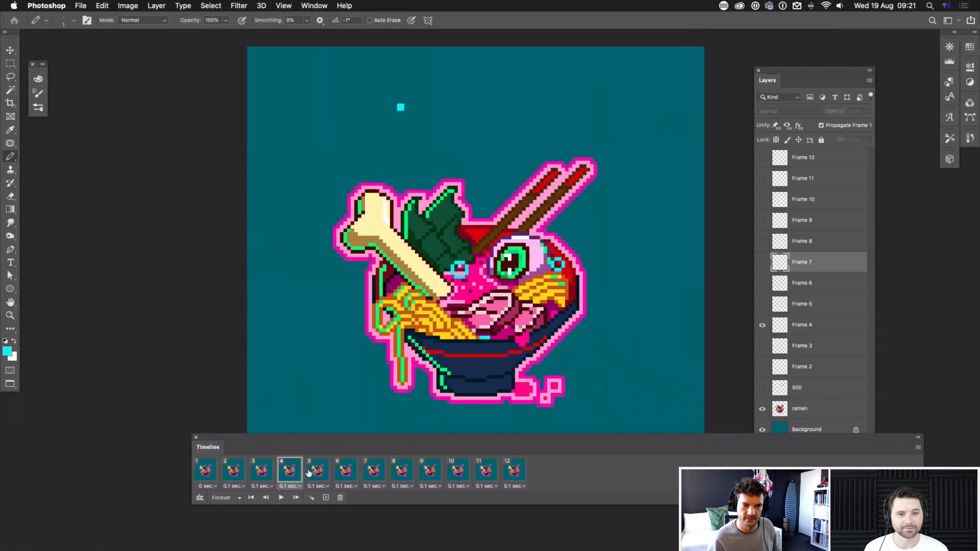
{"action": "left_click", "coordinate": [327, 474]}
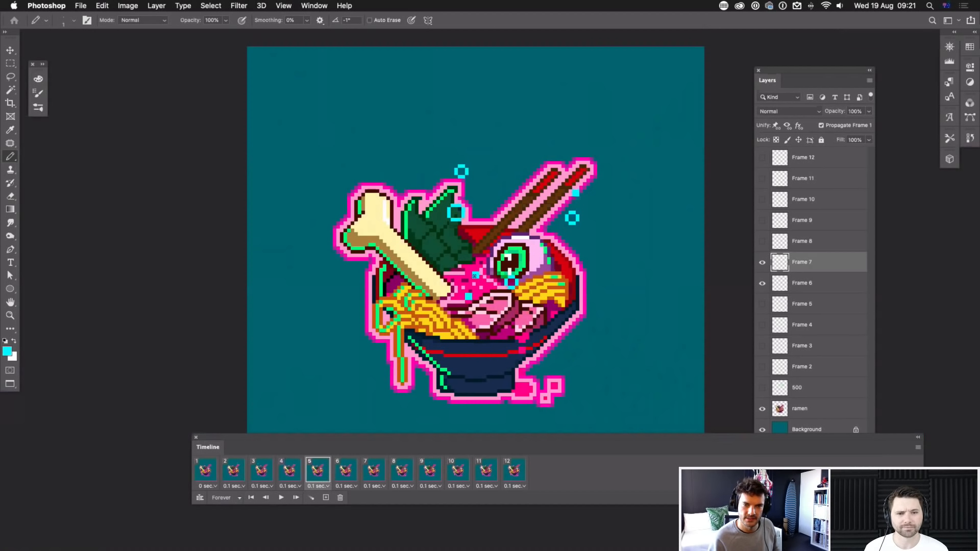
{"action": "left_click", "coordinate": [349, 472]}
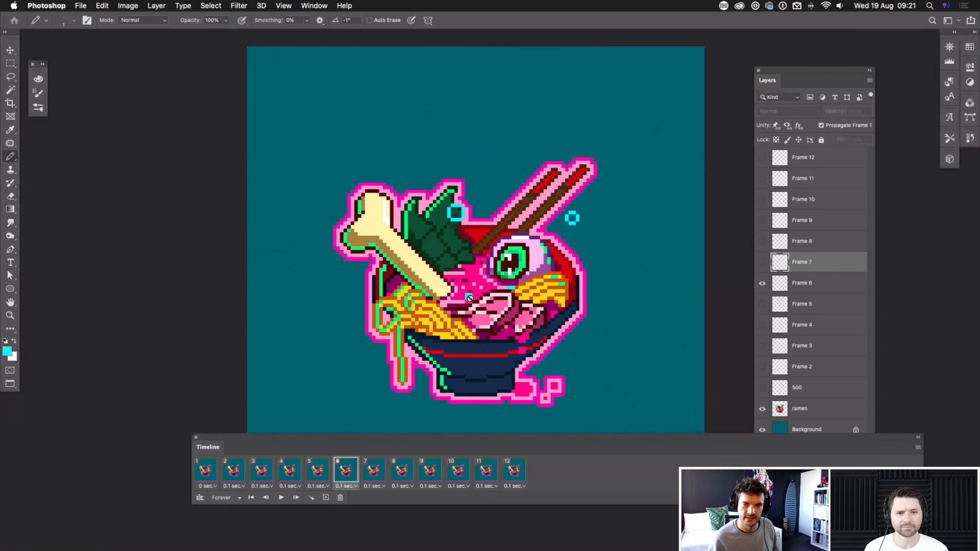
{"action": "left_click", "coordinate": [376, 473]}
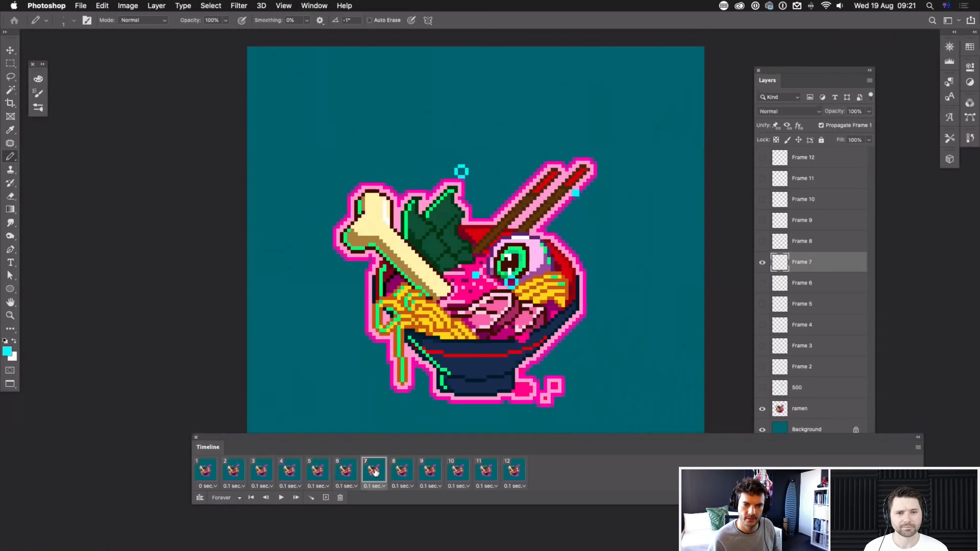
{"action": "key", "text": "space"}
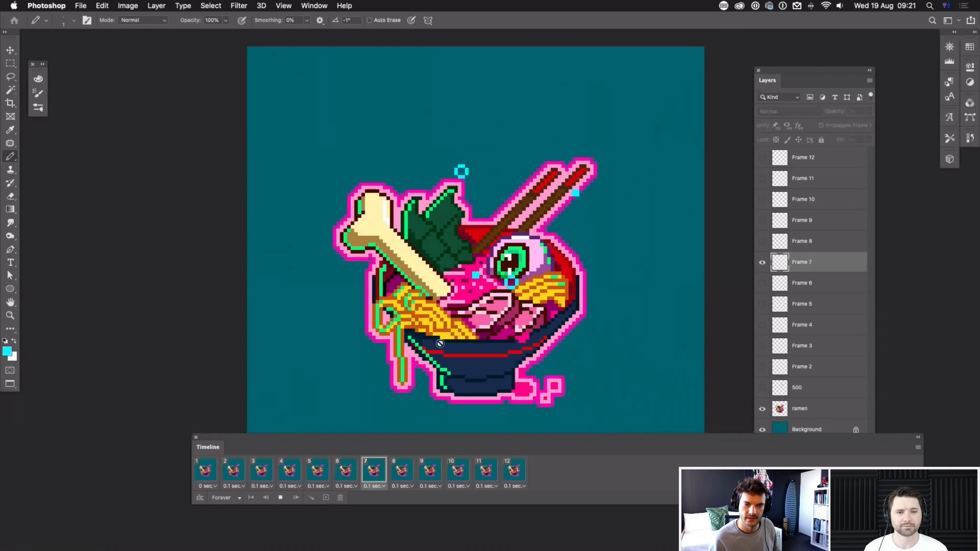
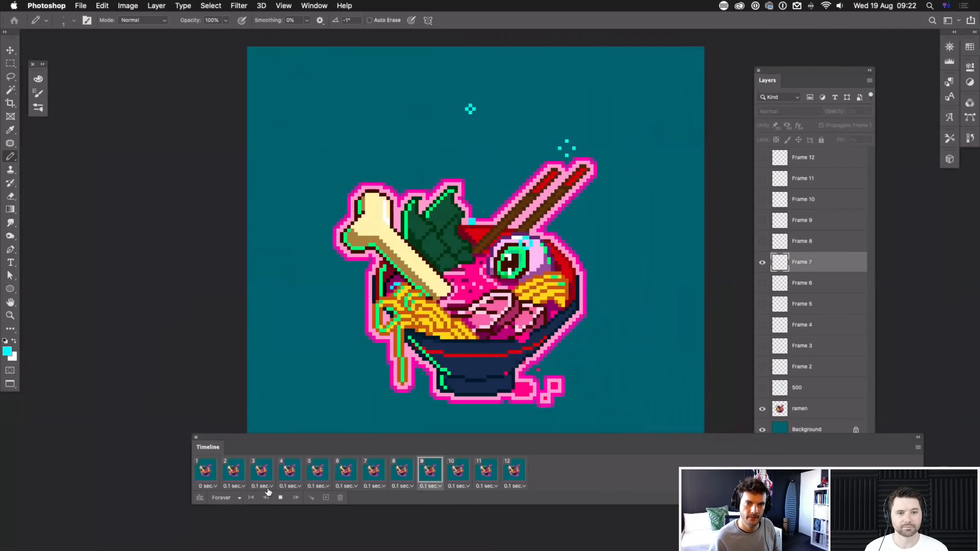
Step: Go through the individual frames from 3 to 12 to examine where each bubble appears and bursts
{"action": "left_click", "coordinate": [290, 471]}
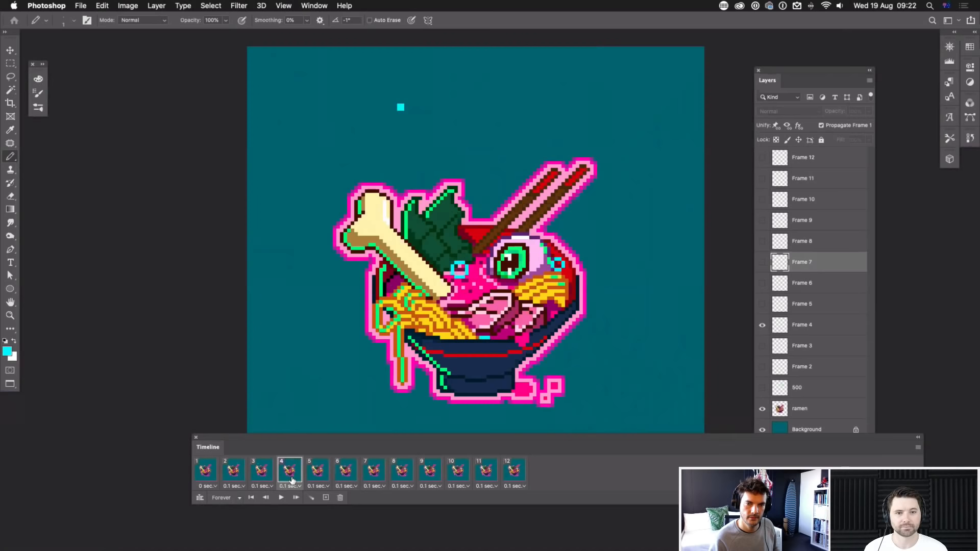
{"action": "left_click", "coordinate": [318, 475]}
{"action": "left_click", "coordinate": [290, 472]}
{"action": "left_click", "coordinate": [262, 471]}
{"action": "left_click", "coordinate": [300, 475]}
{"action": "left_click", "coordinate": [321, 474]}
{"action": "left_click", "coordinate": [342, 474]}
{"action": "left_click", "coordinate": [370, 470]}
{"action": "left_click", "coordinate": [403, 473]}
{"action": "left_click", "coordinate": [431, 473]}
{"action": "left_click", "coordinate": [462, 475]}
{"action": "left_click", "coordinate": [490, 475]}
{"action": "left_click", "coordinate": [520, 475]}
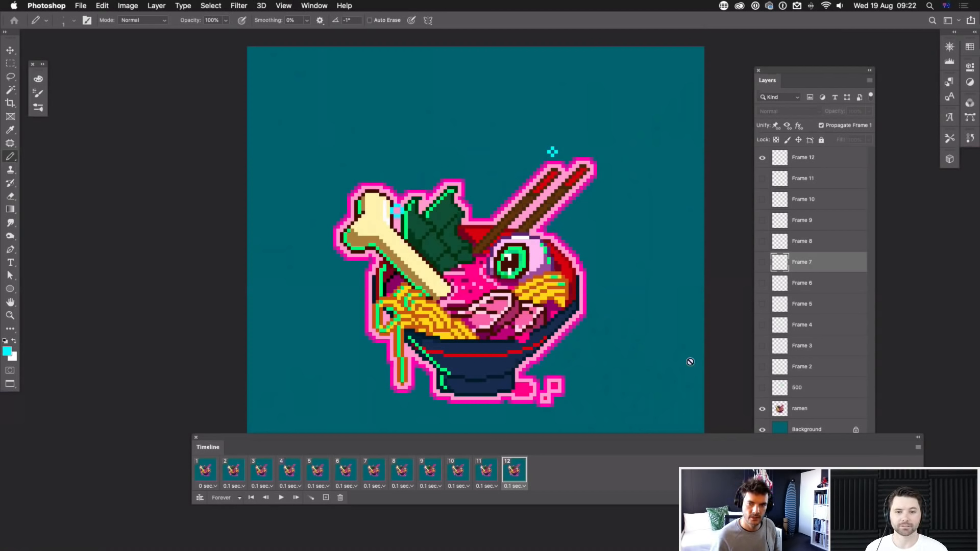
Step: Rearrange the workspace for easier layer access and make the 500 layer visible in the second frame
{"action": "left_click", "coordinate": [236, 475]}
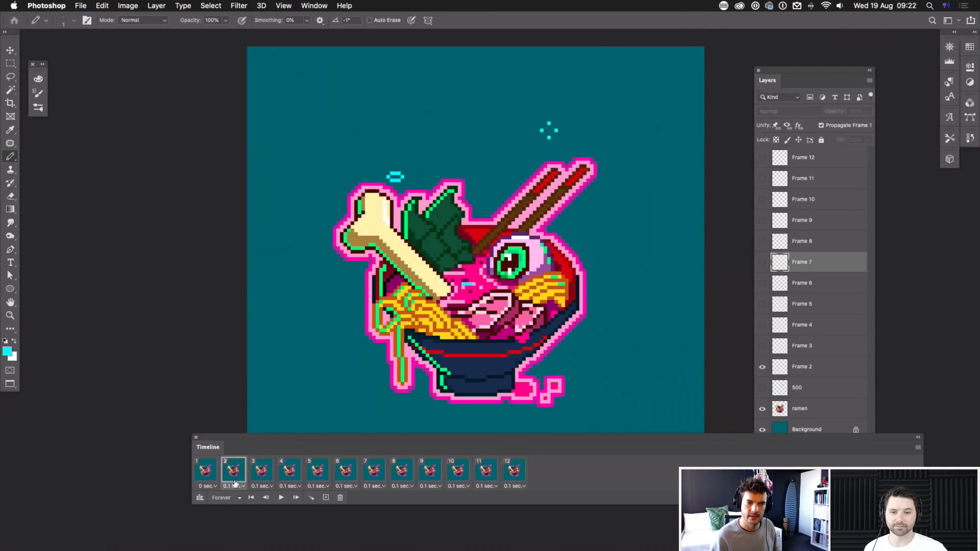
{"action": "left_click_drag", "start_coordinate": [807, 87], "coordinate": [790, 64]}
{"action": "left_click_drag", "start_coordinate": [541, 443], "coordinate": [516, 444]}
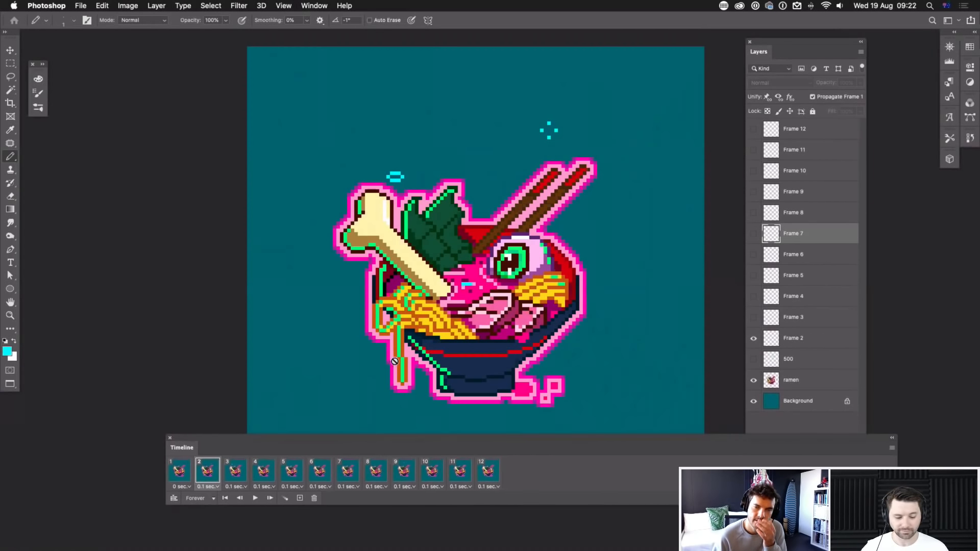
{"action": "left_click", "coordinate": [801, 366]}
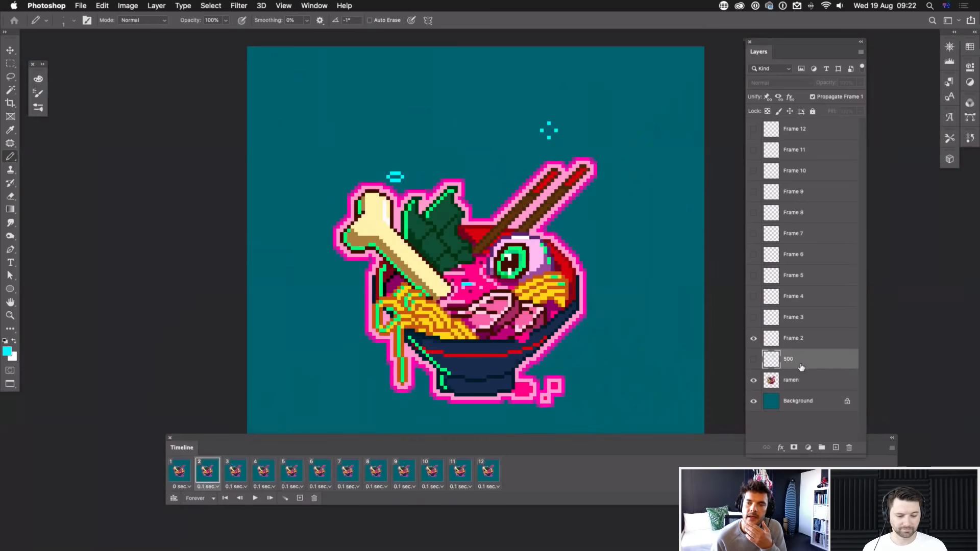
{"action": "left_click", "coordinate": [753, 360]}
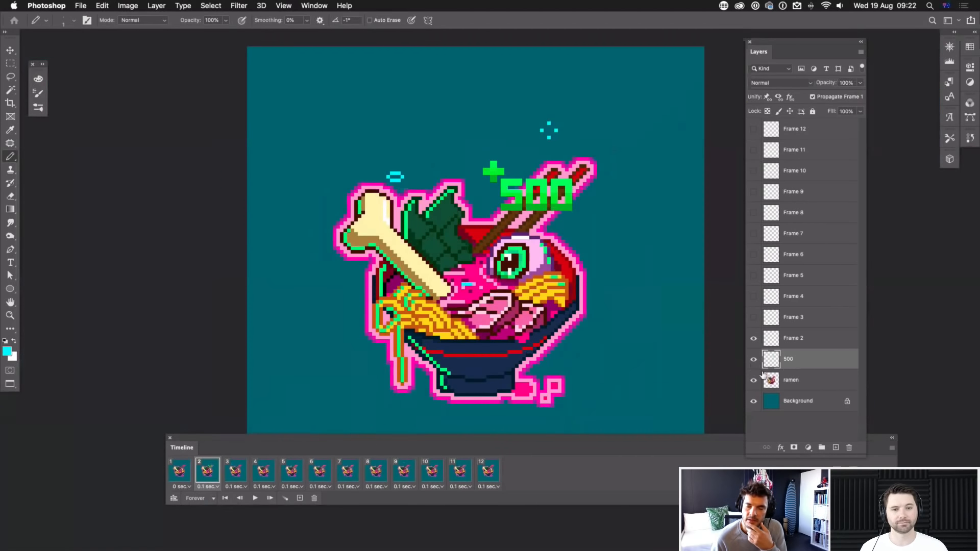
Step: Hide the 500 layer in frame 2, replay the animation, and check the artwork in frames 7 and 8
{"action": "left_click", "coordinate": [753, 360]}
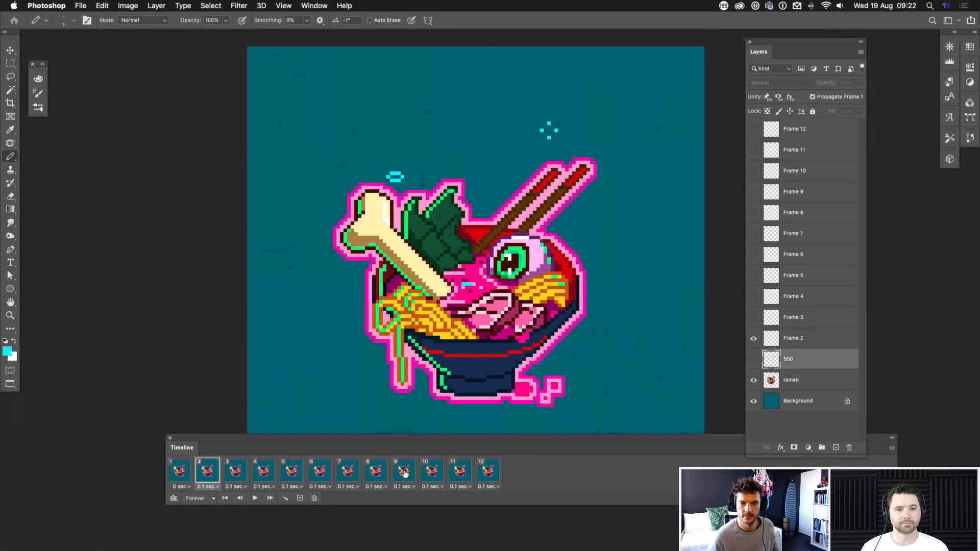
{"action": "key", "text": "space"}
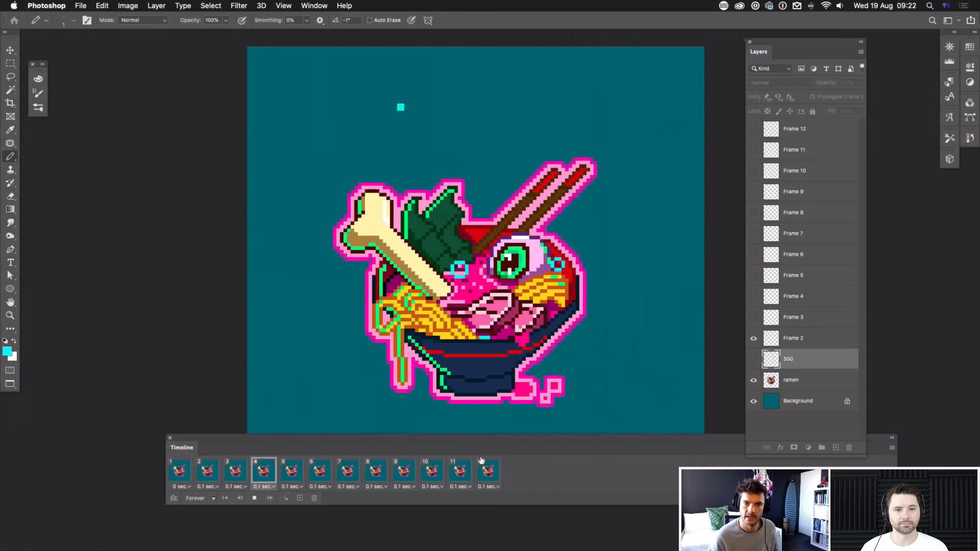
{"action": "left_click", "coordinate": [350, 474]}
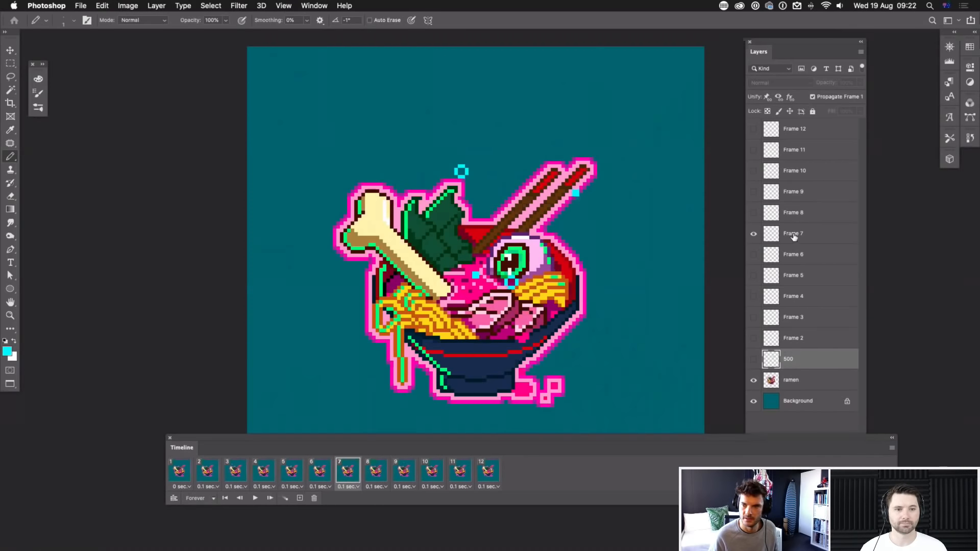
{"action": "left_click", "coordinate": [384, 475]}
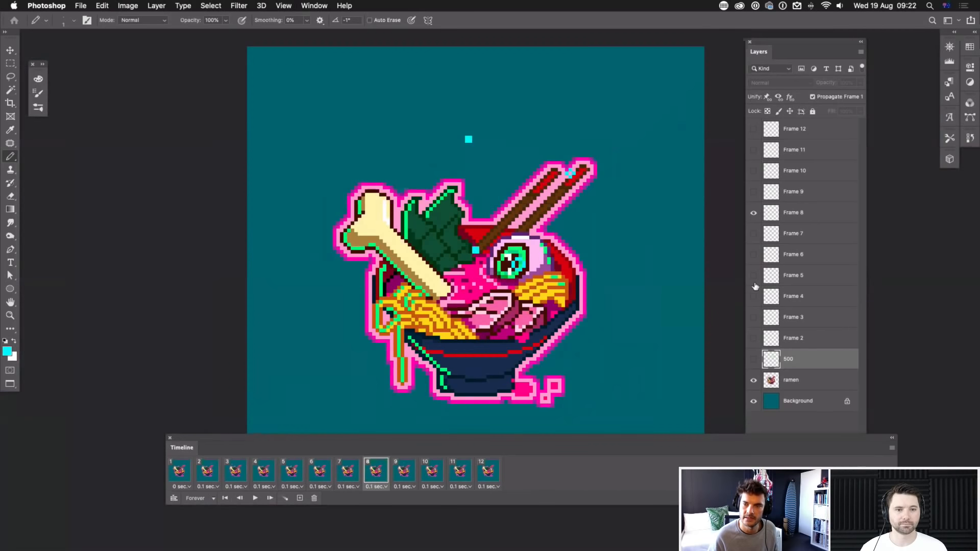
{"action": "left_click", "coordinate": [208, 472]}
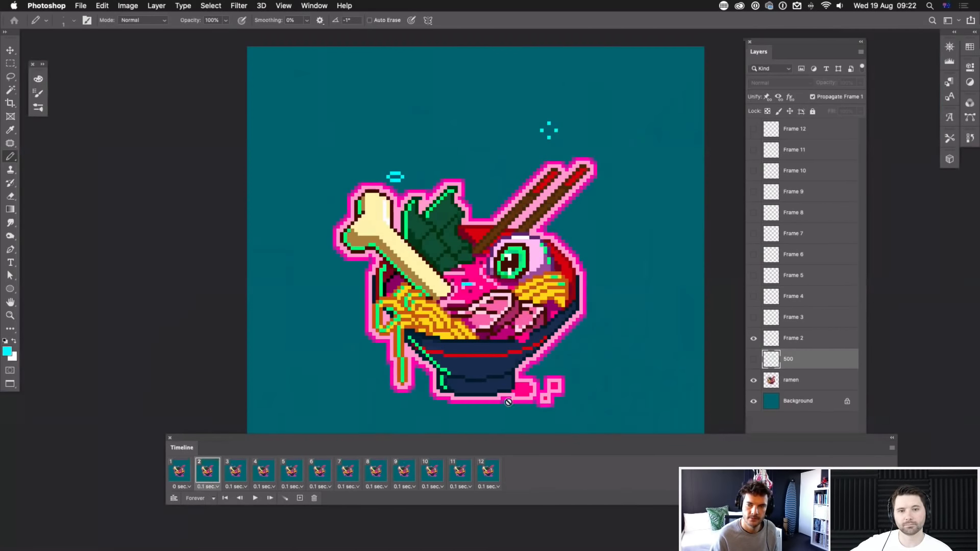
Step: Show the 500 layer again in frame 2 and play the animation to judge how the text appears
{"action": "left_click", "coordinate": [754, 360]}
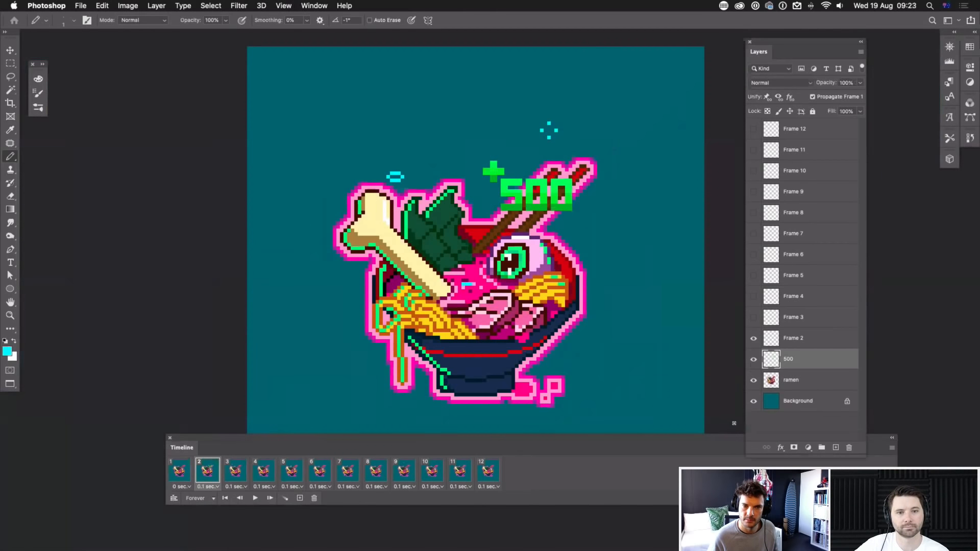
{"action": "key", "text": "space"}
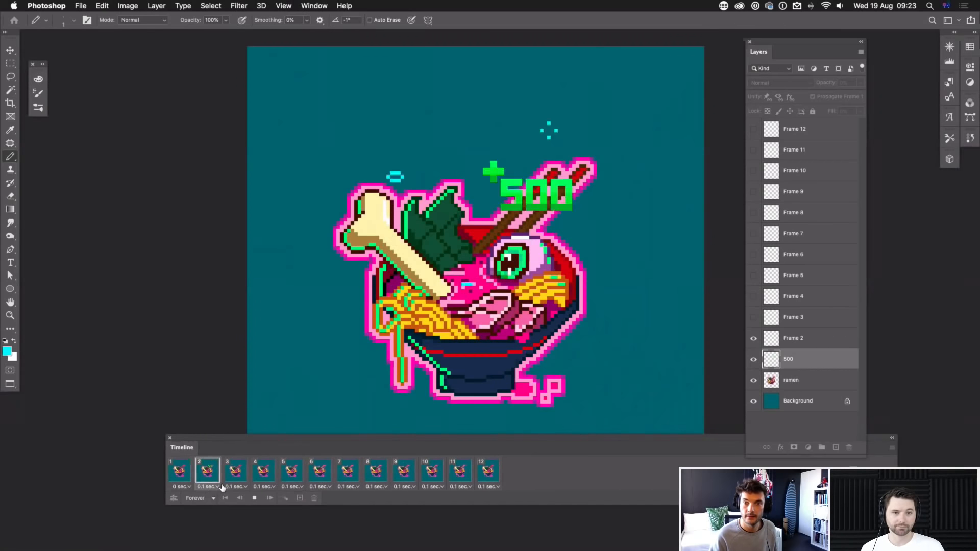
{"action": "key", "text": "space"}
{"action": "left_click", "coordinate": [205, 474]}
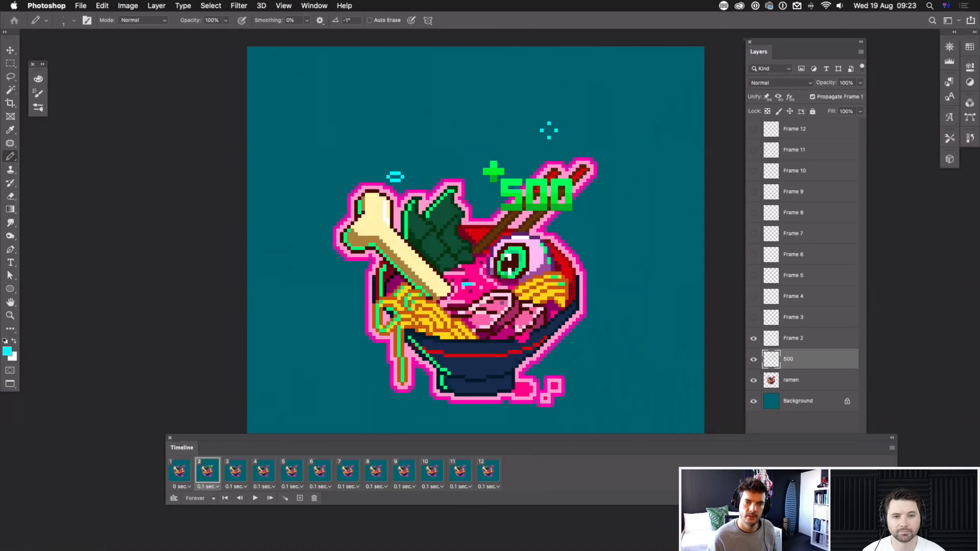
{"action": "left_click_drag", "start_coordinate": [520, 246], "coordinate": [530, 256]}
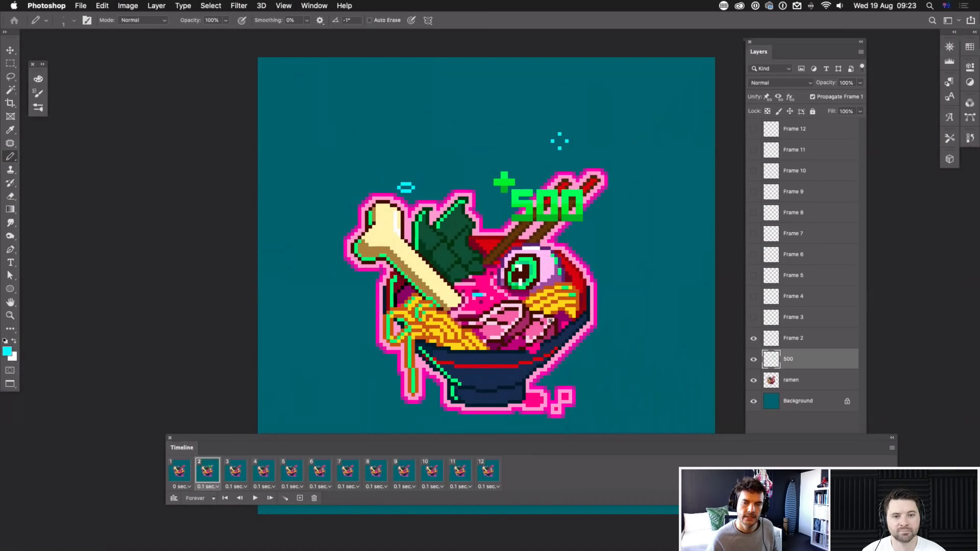
Step: Make the 500 layer visible in frames 3, 4 and 5 and play the animation
{"action": "left_click", "coordinate": [238, 469]}
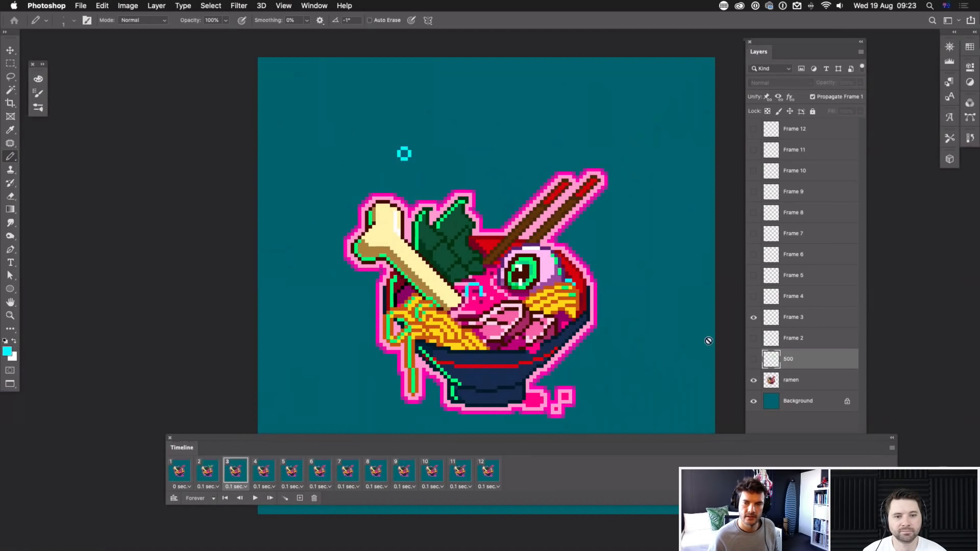
{"action": "left_click", "coordinate": [754, 361]}
{"action": "left_click", "coordinate": [263, 477]}
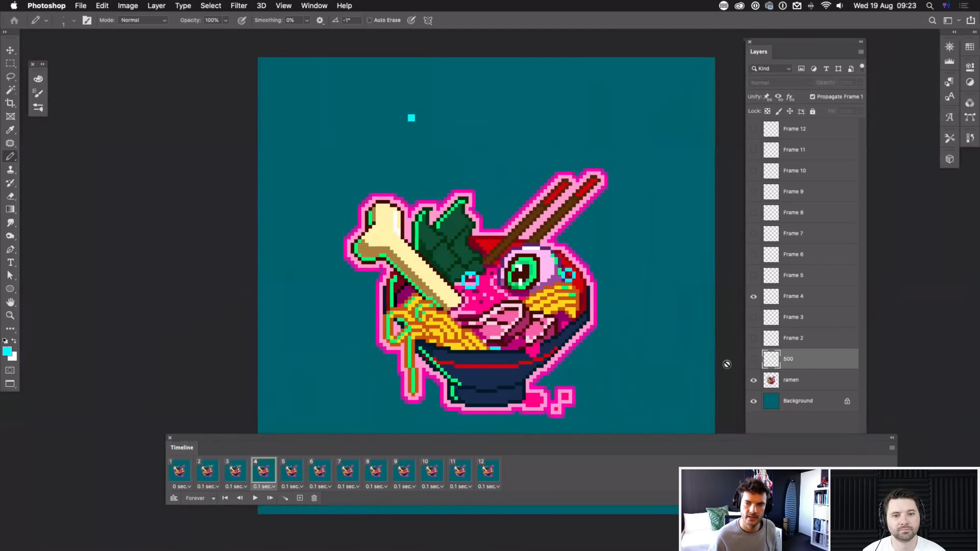
{"action": "left_click", "coordinate": [753, 361]}
{"action": "left_click", "coordinate": [288, 480]}
{"action": "left_click", "coordinate": [754, 360]}
{"action": "key", "text": "space"}
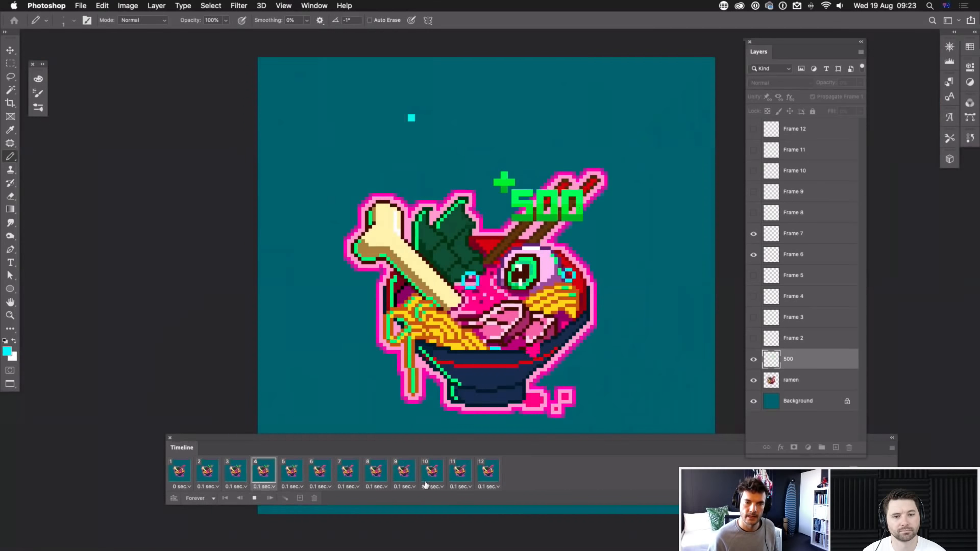
{"action": "key", "text": "space"}
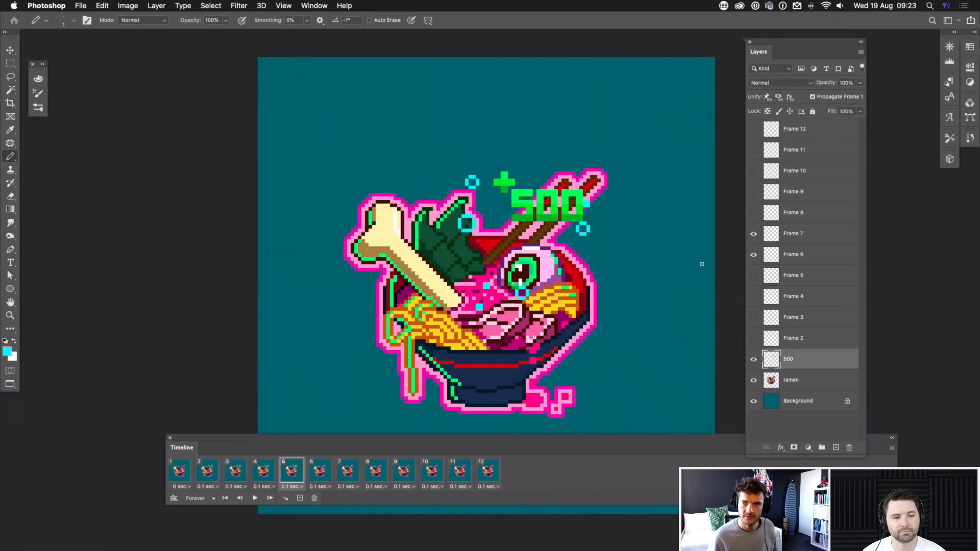
Step: Lower the 500 layer's opacity to 49% in frame 5 and replay the animation to check the fade
{"action": "left_click", "coordinate": [861, 83]}
{"action": "left_click_drag", "start_coordinate": [857, 100], "coordinate": [837, 100]}
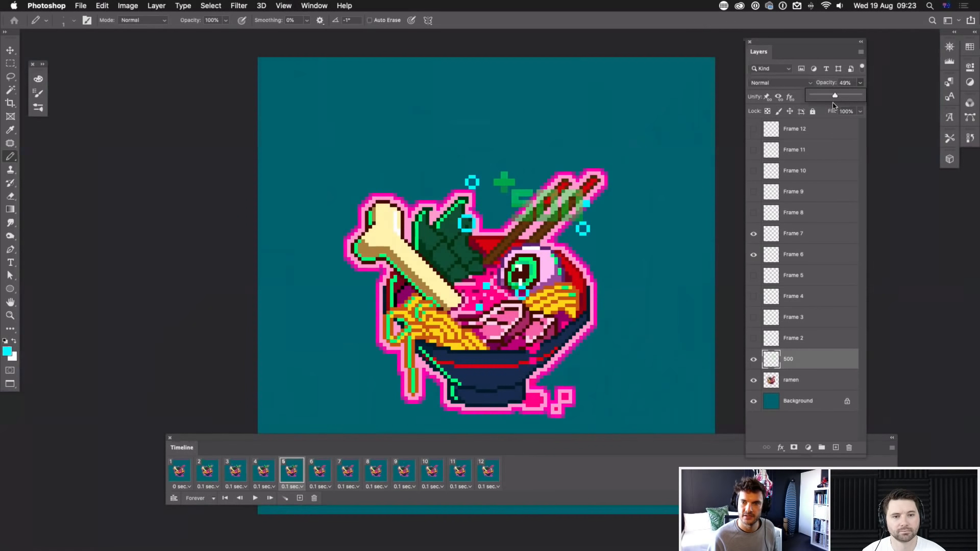
{"action": "left_click", "coordinate": [264, 472]}
{"action": "left_click", "coordinate": [290, 472]}
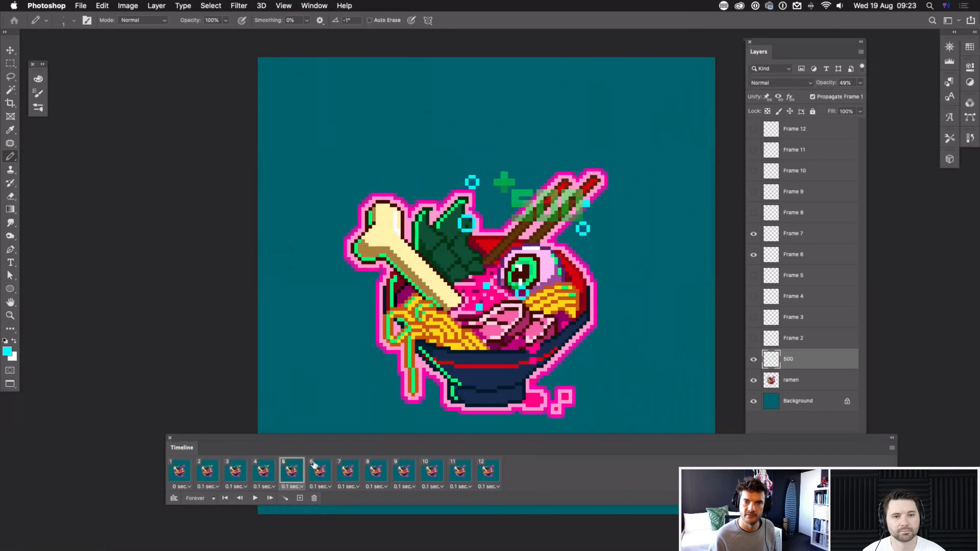
{"action": "key", "text": "space"}
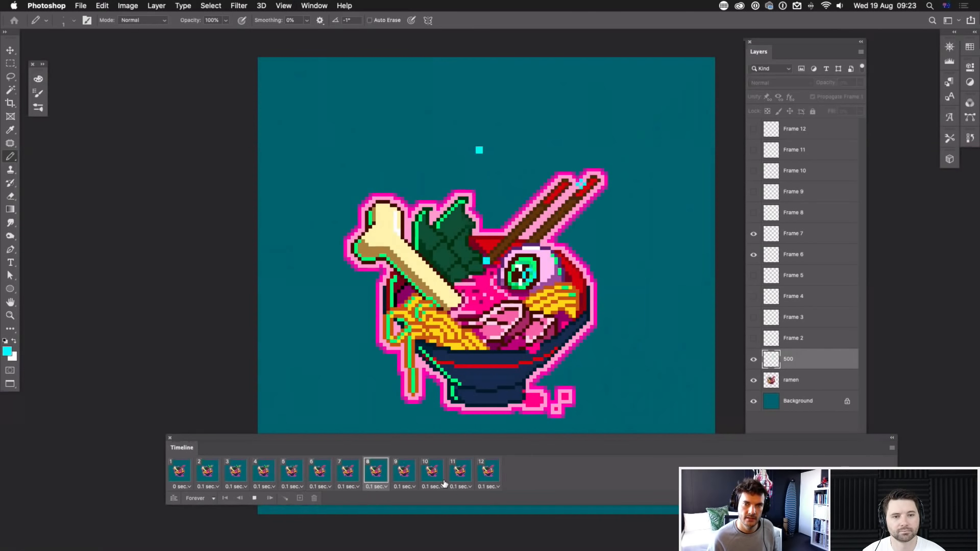
{"action": "key", "text": "space"}
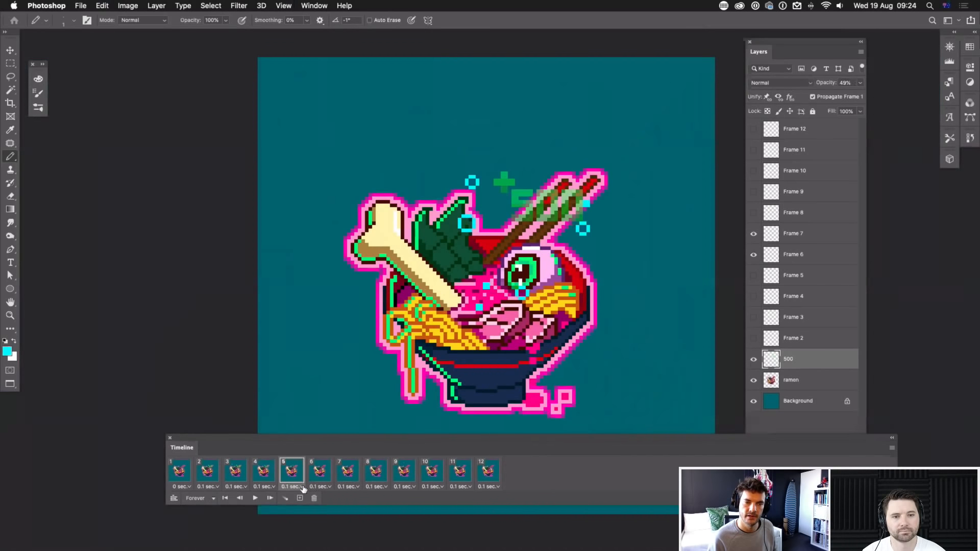
Step: Transform the +500 text in frame 5 to sit higher above the chopsticks and play back the movement
{"action": "key", "text": "super+t"}
{"action": "left_click_drag", "start_coordinate": [568, 212], "coordinate": [568, 172]}
{"action": "key", "text": "Return"}
{"action": "key", "text": "b"}
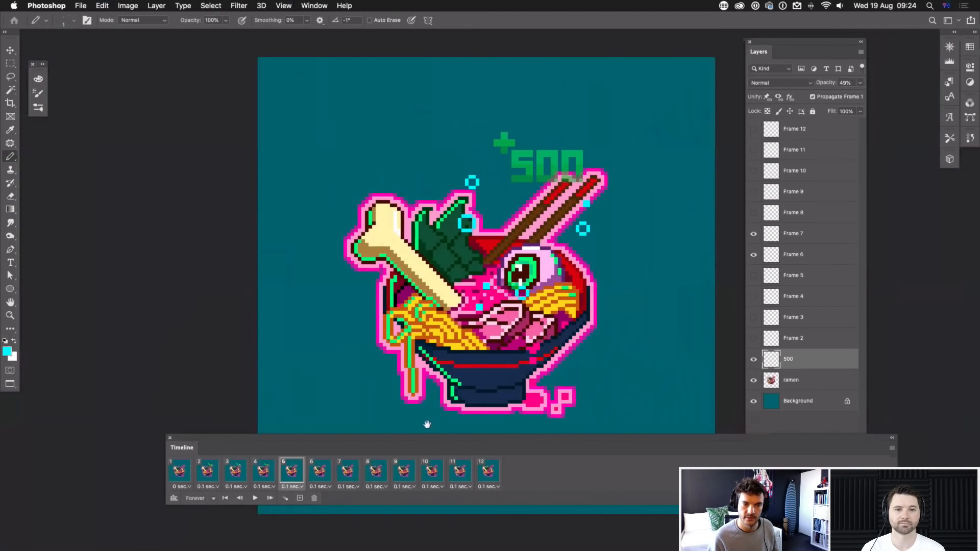
{"action": "key", "text": "space"}
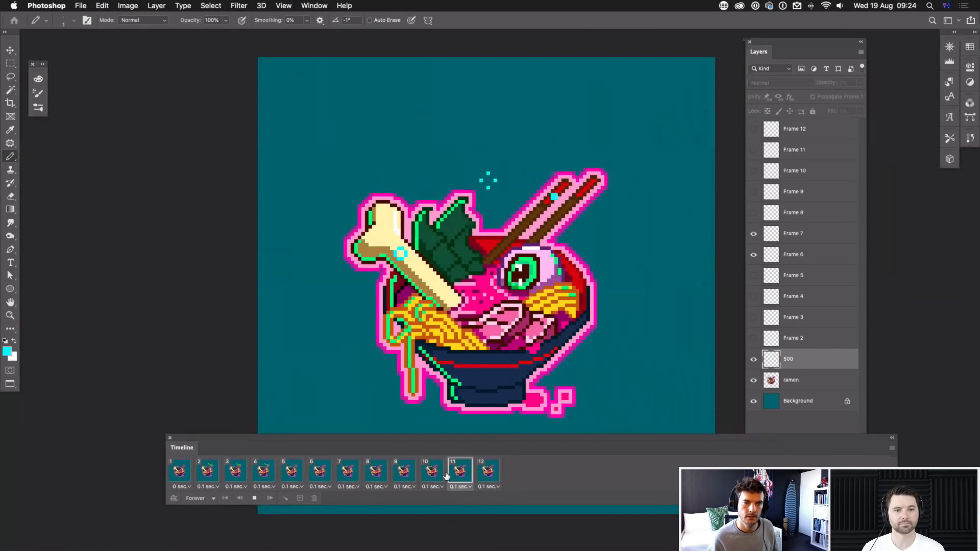
{"action": "key", "text": "space"}
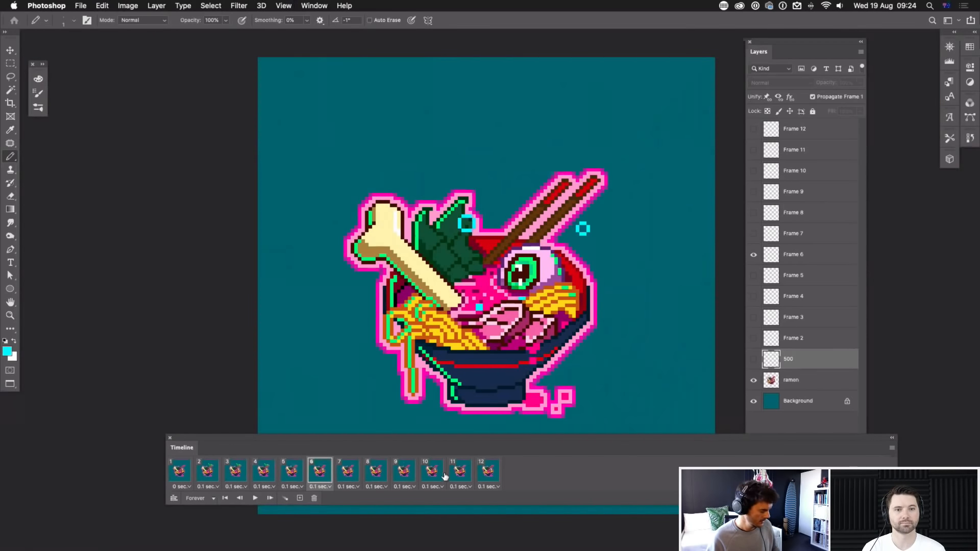
Step: Undo the upward move and the opacity reduction of the 500 layer in frame 5
{"action": "key", "text": "Left"}
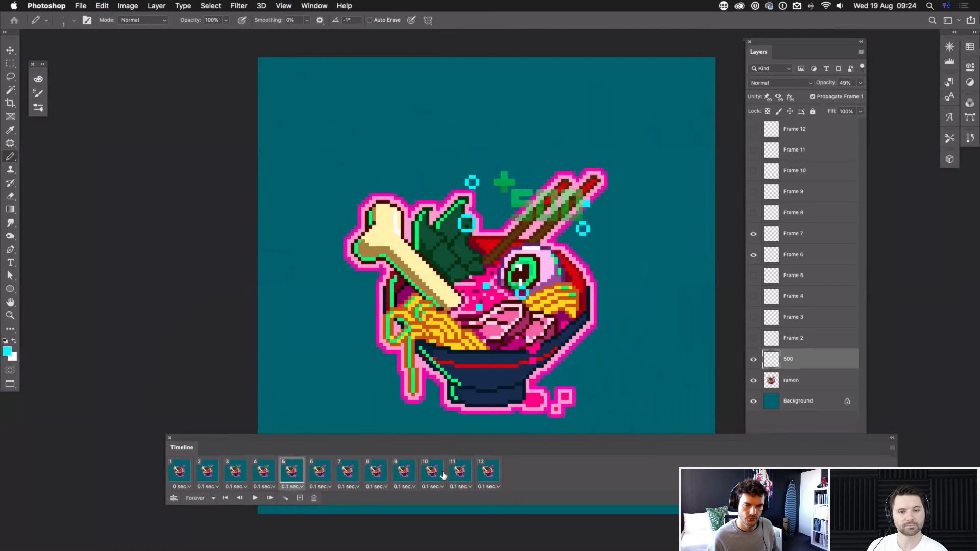
{"action": "key", "text": "super+z"}
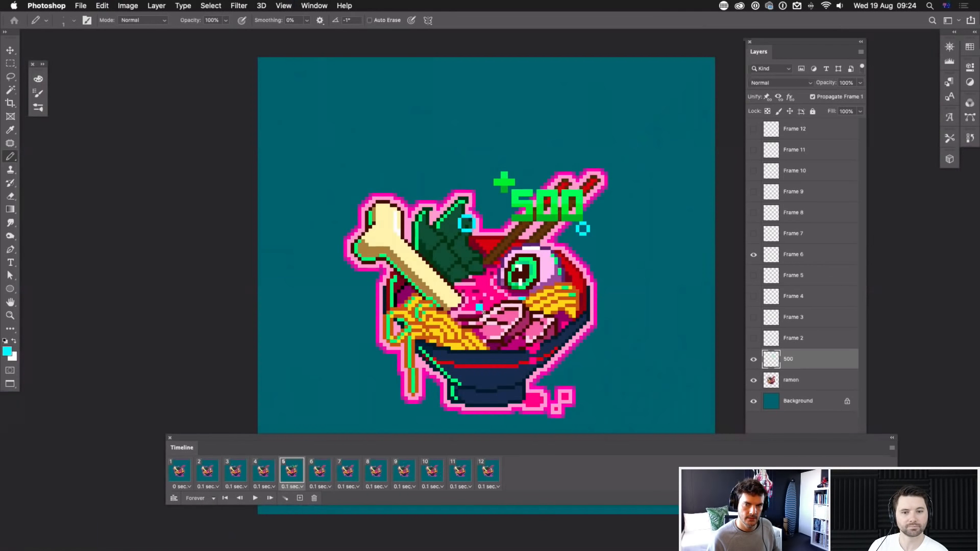
Step: Move the full-opacity +500 text slightly upward in frame 5 and play the animation to check the rise
{"action": "key", "text": "v"}
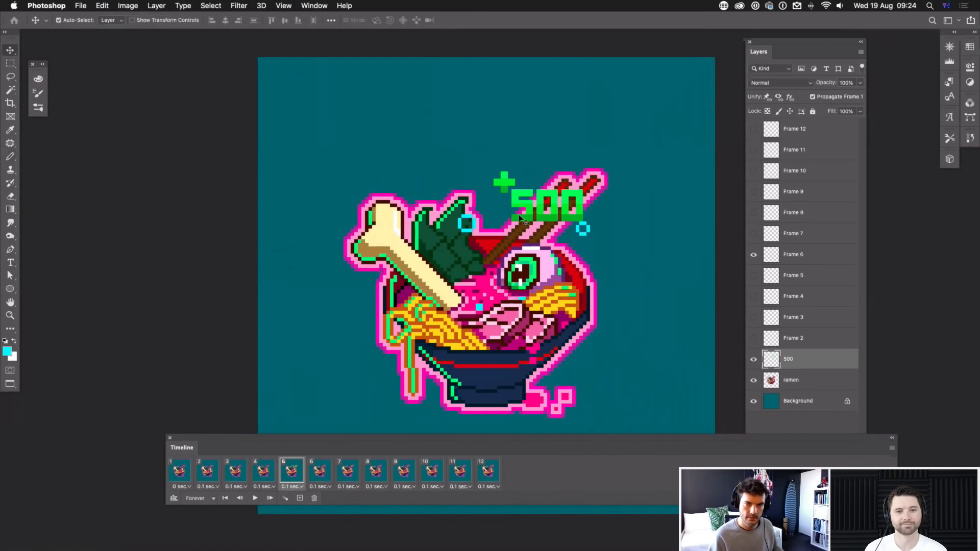
{"action": "left_click", "coordinate": [321, 472]}
{"action": "left_click", "coordinate": [296, 472]}
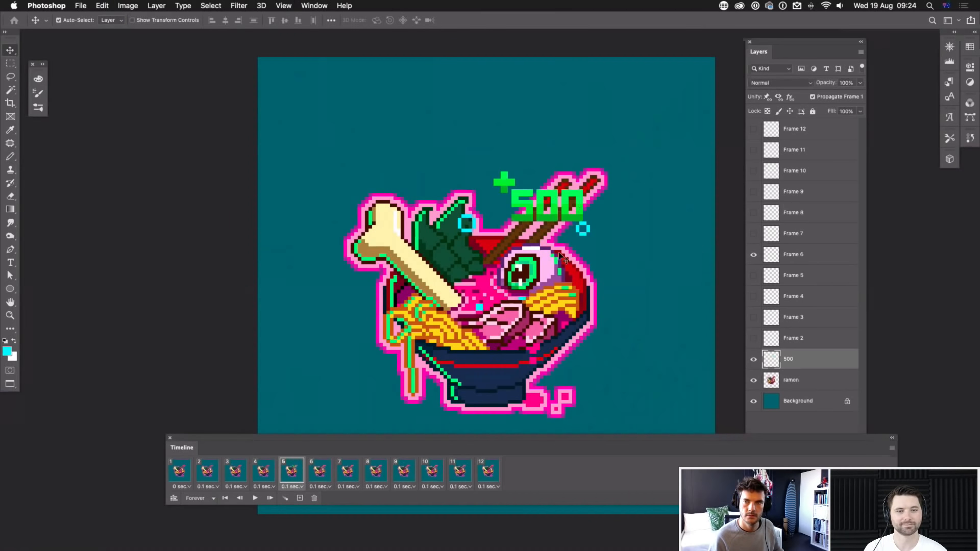
{"action": "left_click_drag", "start_coordinate": [555, 220], "coordinate": [554, 193]}
{"action": "key", "text": "space"}
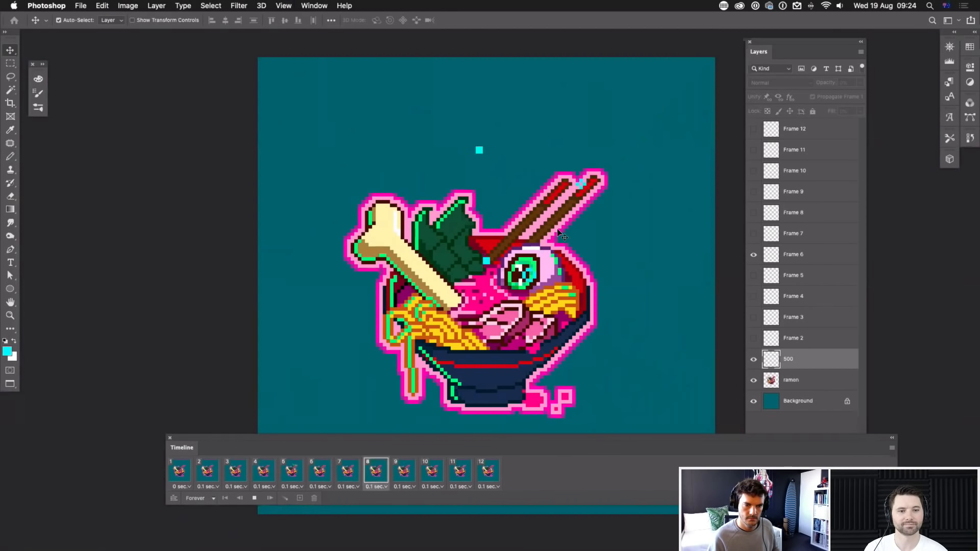
{"action": "key", "text": "space"}
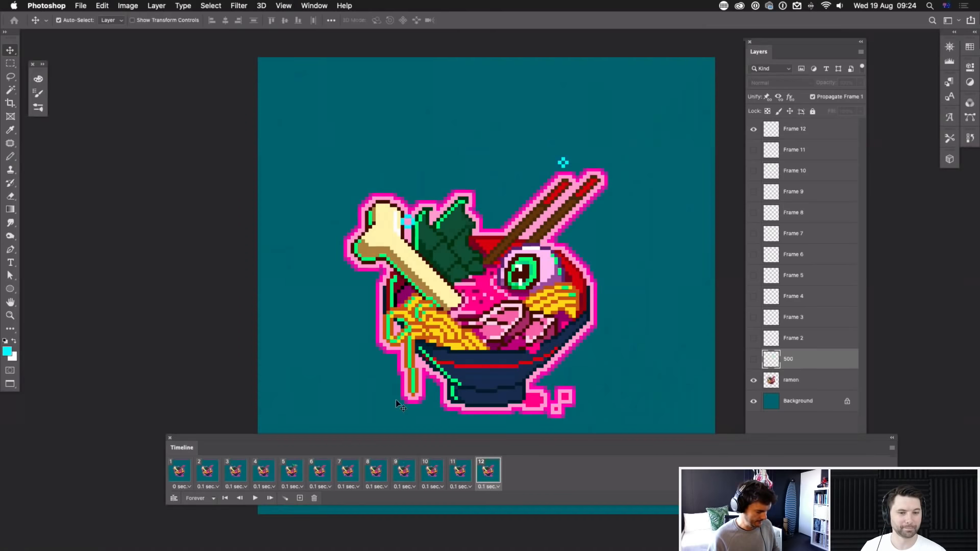
Step: Compare frame 2 with frame 5 and hide the 500 layer in frame 5
{"action": "left_click", "coordinate": [206, 472]}
{"action": "left_click", "coordinate": [291, 474]}
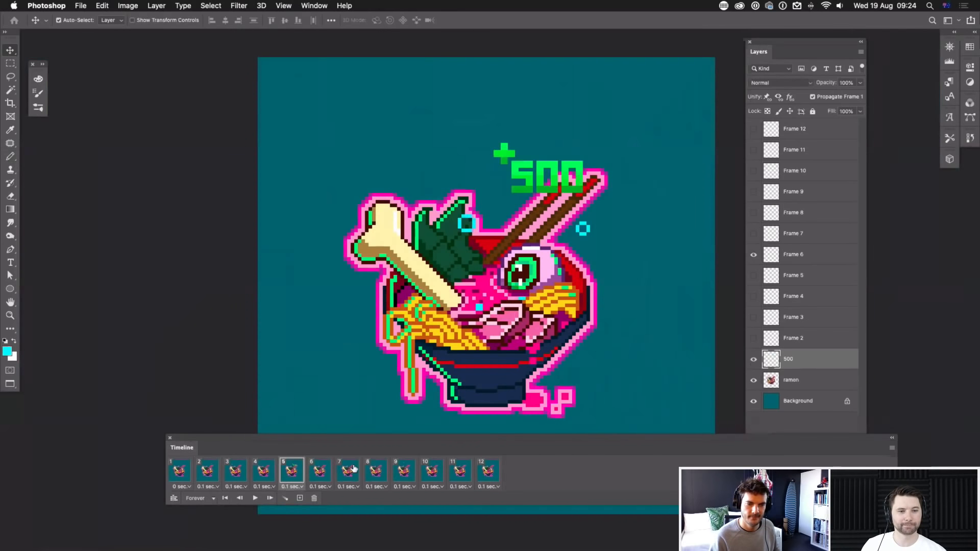
{"action": "left_click", "coordinate": [753, 361]}
Step: Make the 500 layer visible in frame 2 and set its opacity to 33%
{"action": "left_click", "coordinate": [209, 471]}
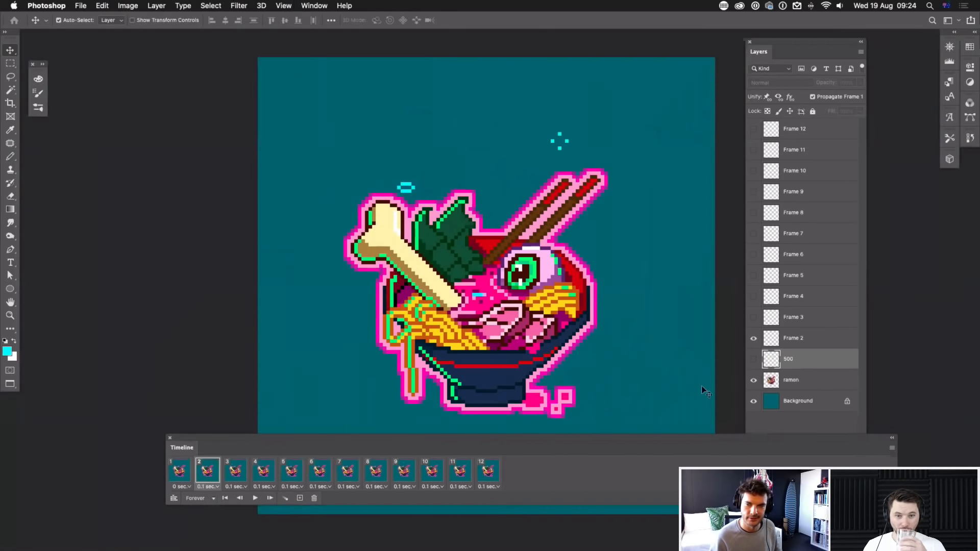
{"action": "left_click", "coordinate": [753, 360]}
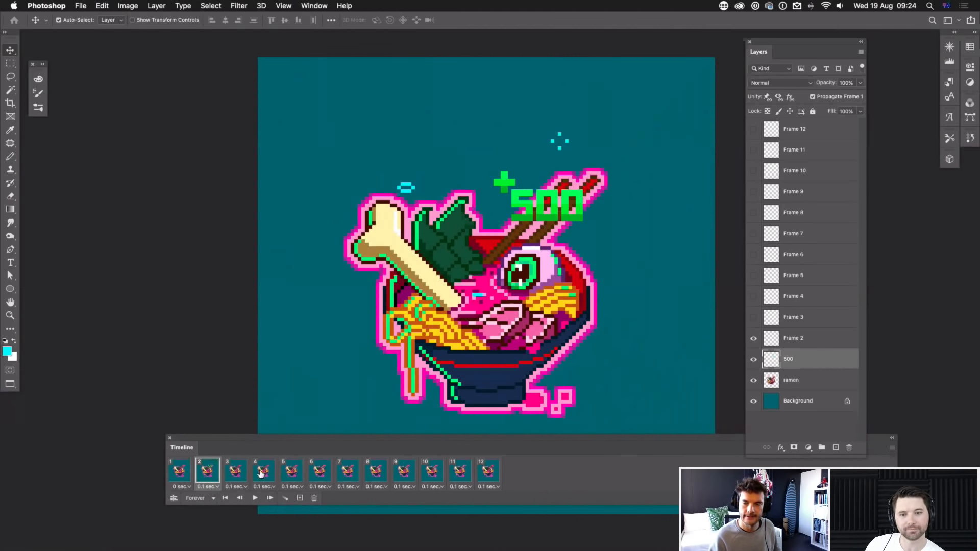
{"action": "left_click", "coordinate": [753, 360]}
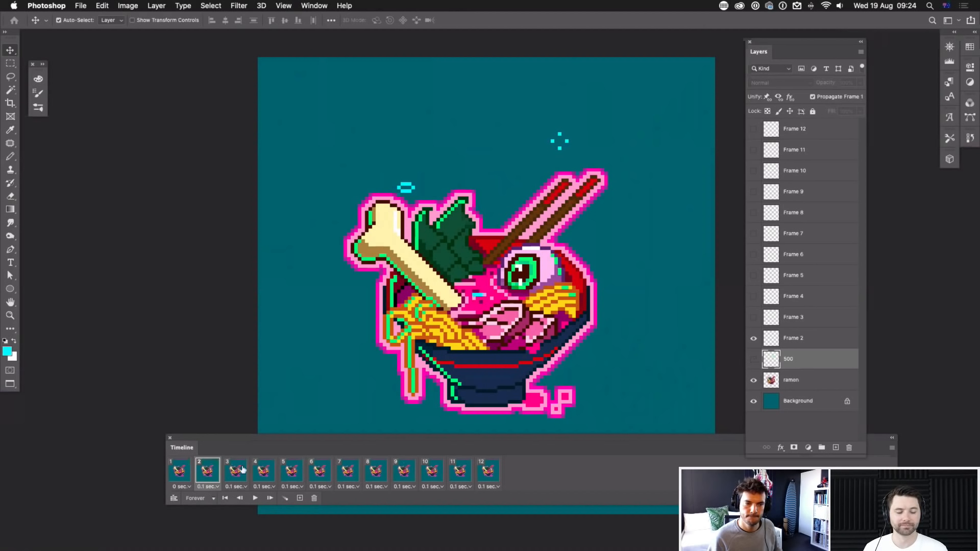
{"action": "left_click", "coordinate": [753, 361]}
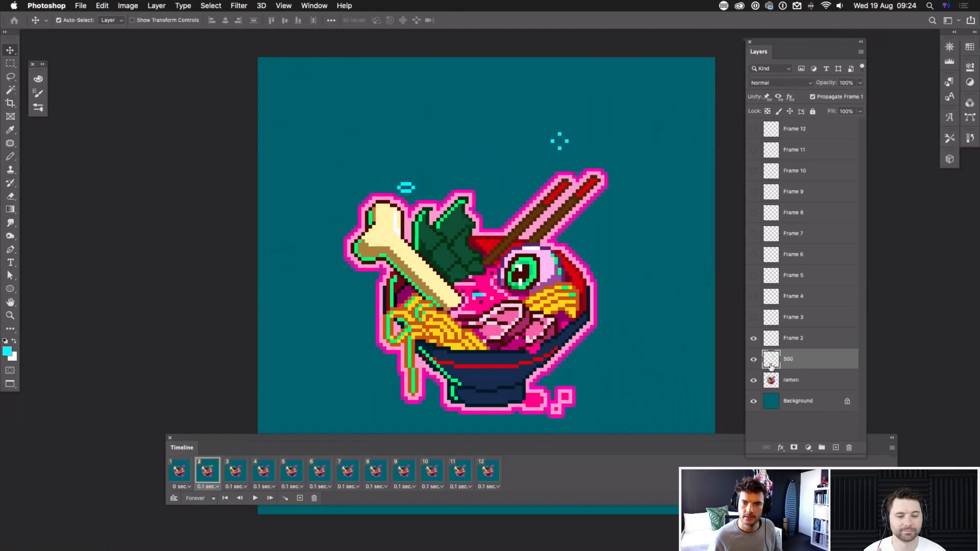
{"action": "left_click", "coordinate": [754, 361]}
{"action": "left_click", "coordinate": [754, 360]}
{"action": "left_click", "coordinate": [860, 82]}
{"action": "left_click_drag", "start_coordinate": [862, 96], "coordinate": [821, 98]}
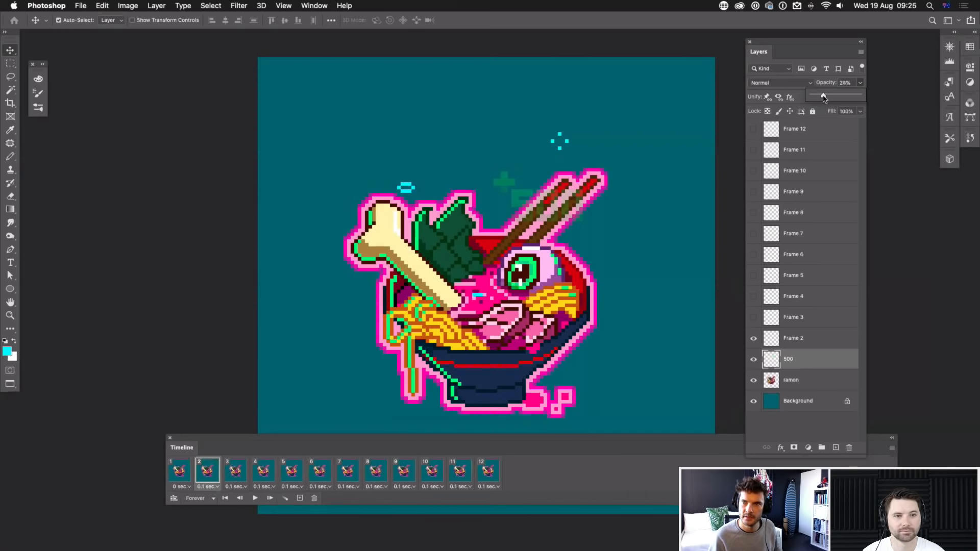
{"action": "left_click_drag", "start_coordinate": [827, 98], "coordinate": [828, 98]}
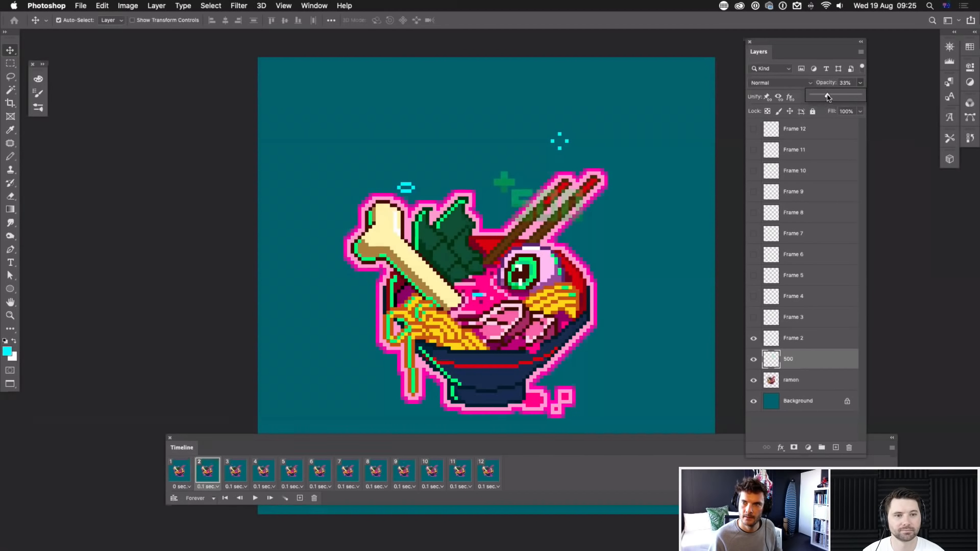
Step: Make the 500 layer visible in frame 3 and set its opacity to 66%
{"action": "left_click", "coordinate": [235, 474]}
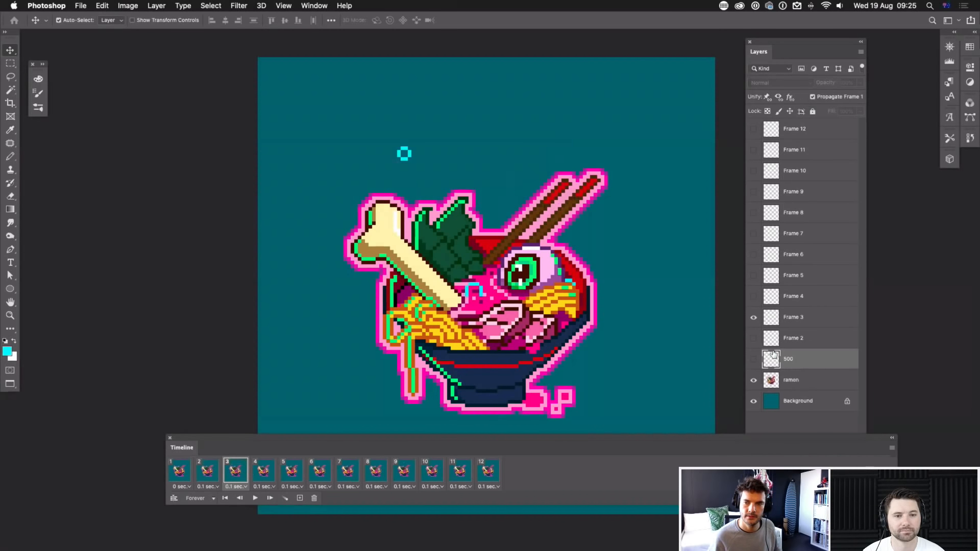
{"action": "left_click", "coordinate": [754, 359]}
{"action": "left_click_drag", "start_coordinate": [860, 83], "coordinate": [844, 98]}
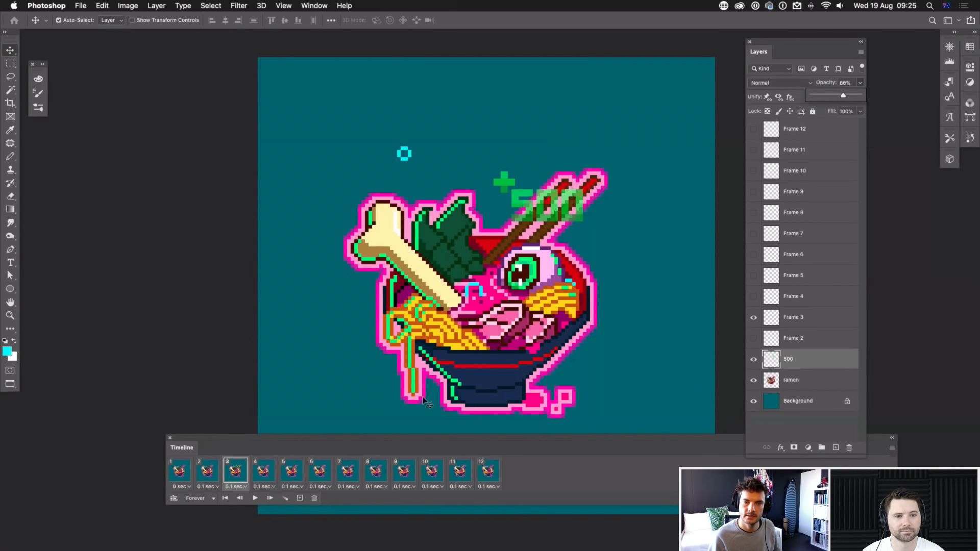
Step: Make the 500 layer visible in frame 4 at 100% opacity and play the animation to check the fade-in
{"action": "left_click", "coordinate": [267, 473]}
{"action": "left_click", "coordinate": [754, 359]}
{"action": "left_click", "coordinate": [860, 82]}
{"action": "left_click_drag", "start_coordinate": [856, 98], "coordinate": [859, 97]}
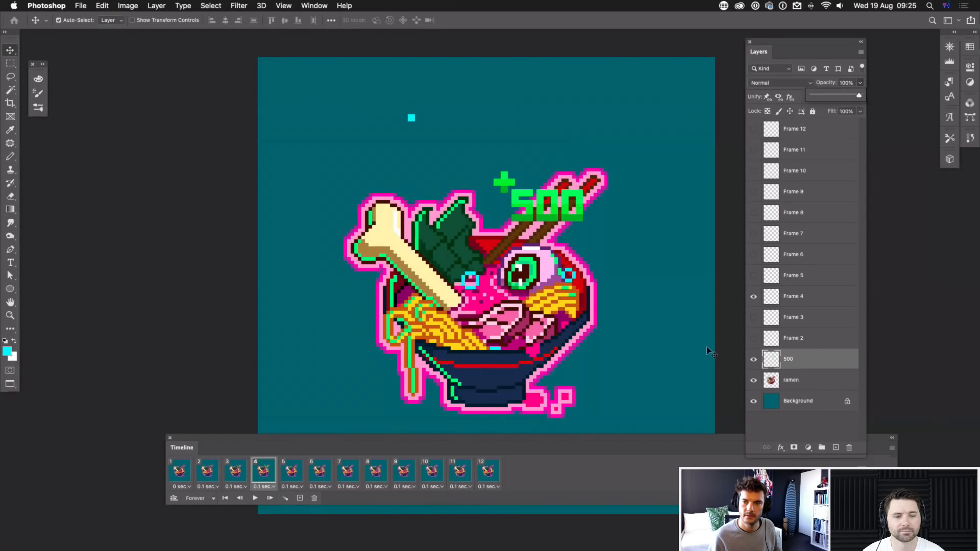
{"action": "key", "text": "space"}
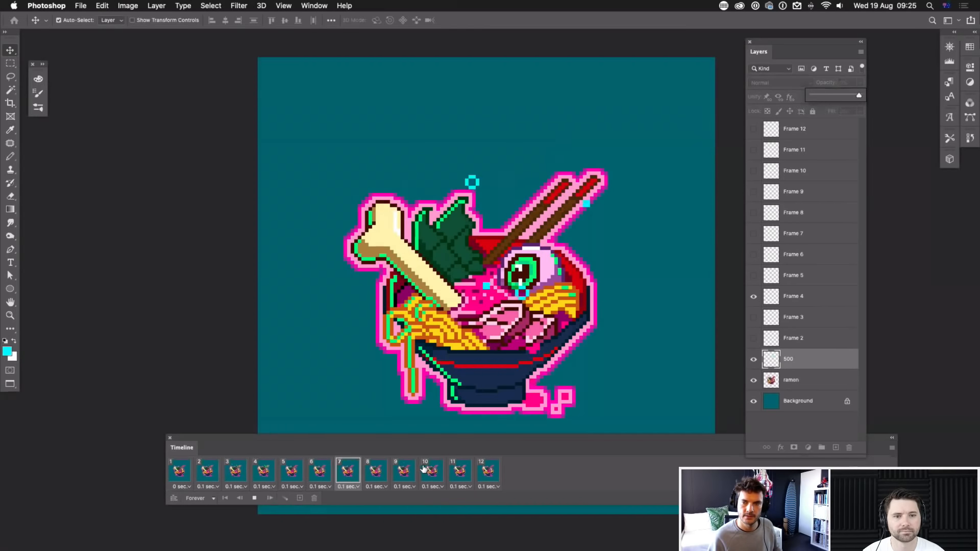
{"action": "key", "text": "space"}
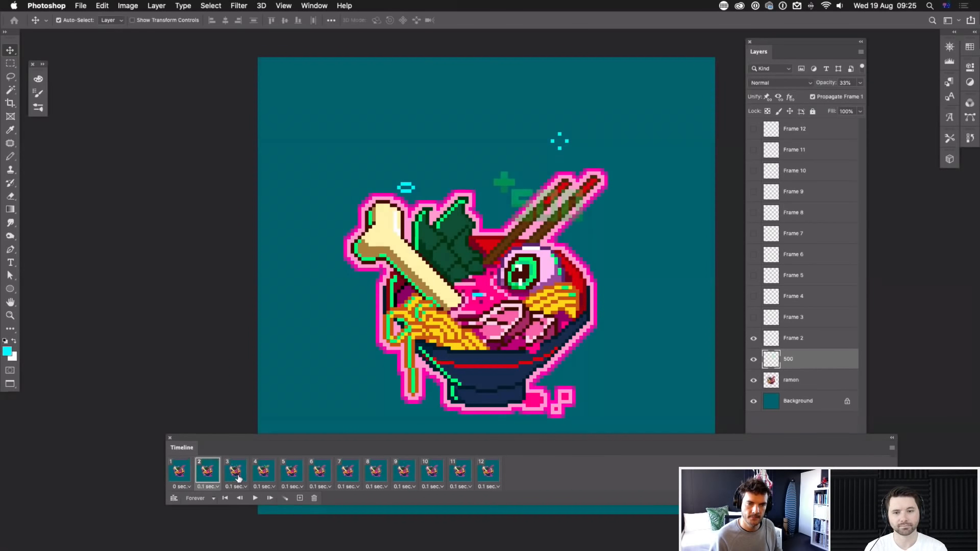
Step: Move the +500 text up in frame 3 so it overlaps only the chopstick tips, and compare it with frame 2
{"action": "left_click", "coordinate": [238, 475]}
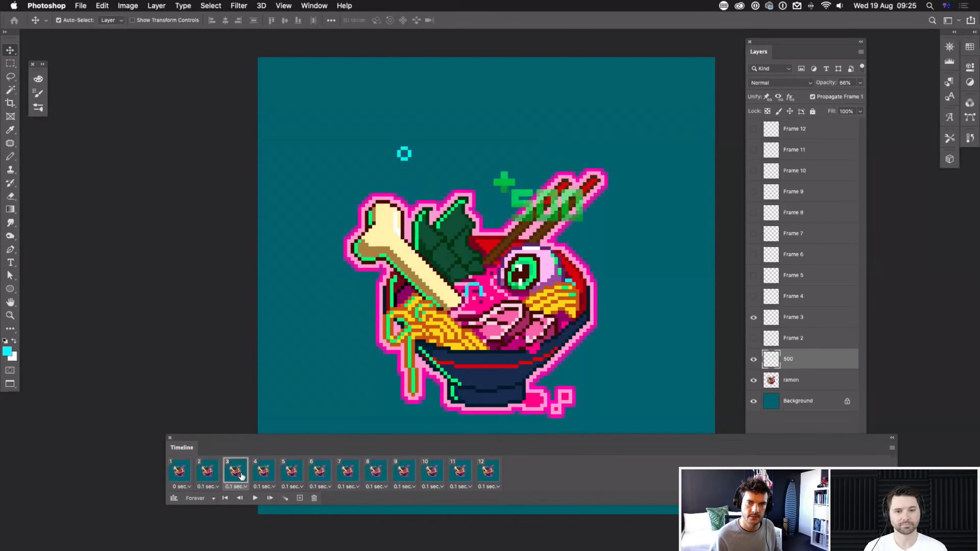
{"action": "left_click_drag", "start_coordinate": [578, 218], "coordinate": [577, 189]}
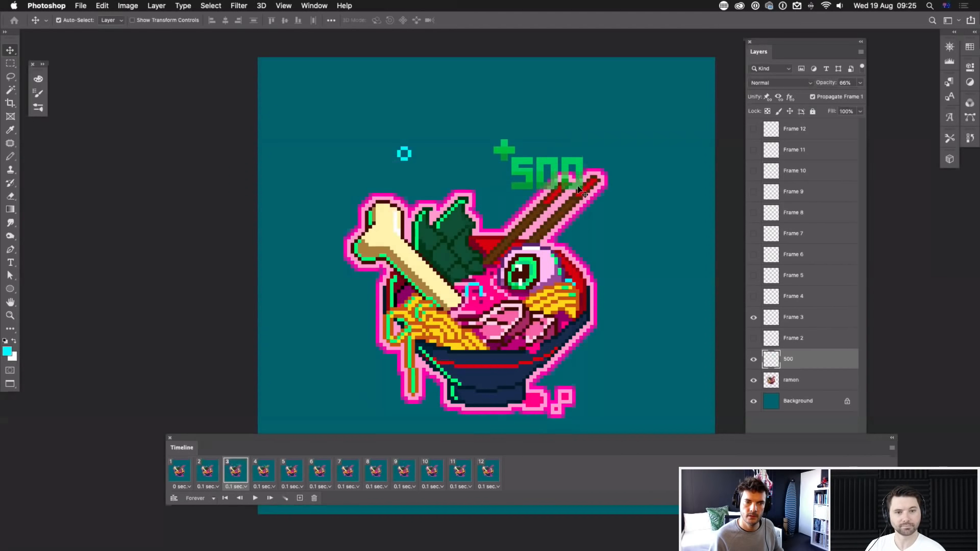
{"action": "left_click", "coordinate": [208, 471]}
{"action": "left_click", "coordinate": [226, 475]}
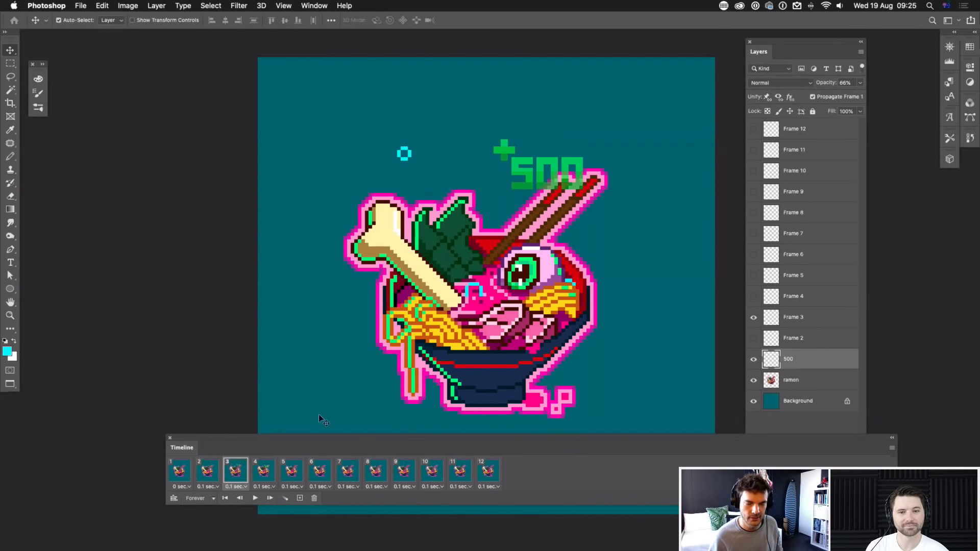
Step: Move the +500 text above the chopsticks in frame 4 and compare its rise across frames 2 to 4
{"action": "left_click", "coordinate": [260, 472]}
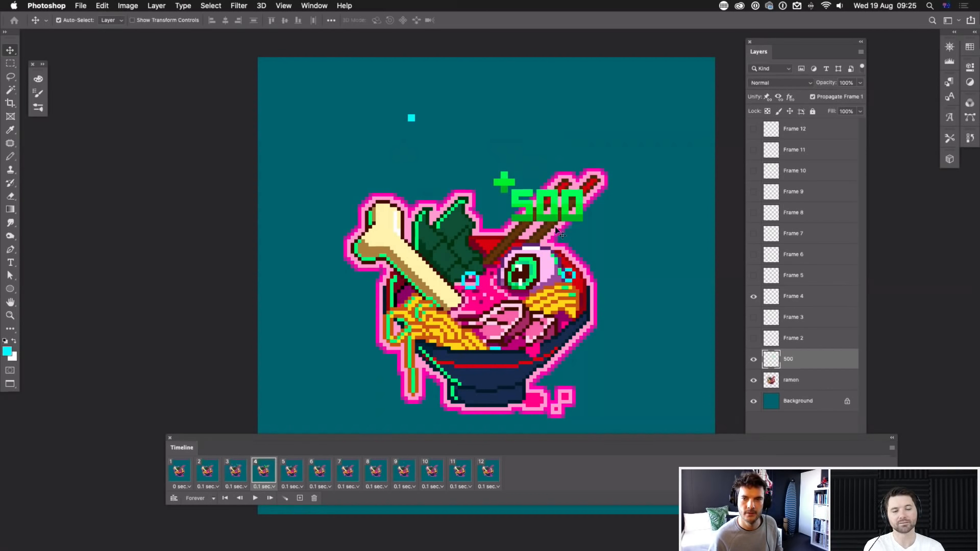
{"action": "left_click_drag", "start_coordinate": [577, 219], "coordinate": [577, 155]}
{"action": "left_click", "coordinate": [236, 468]}
{"action": "left_click", "coordinate": [261, 470]}
{"action": "left_click", "coordinate": [208, 466]}
{"action": "left_click", "coordinate": [247, 477]}
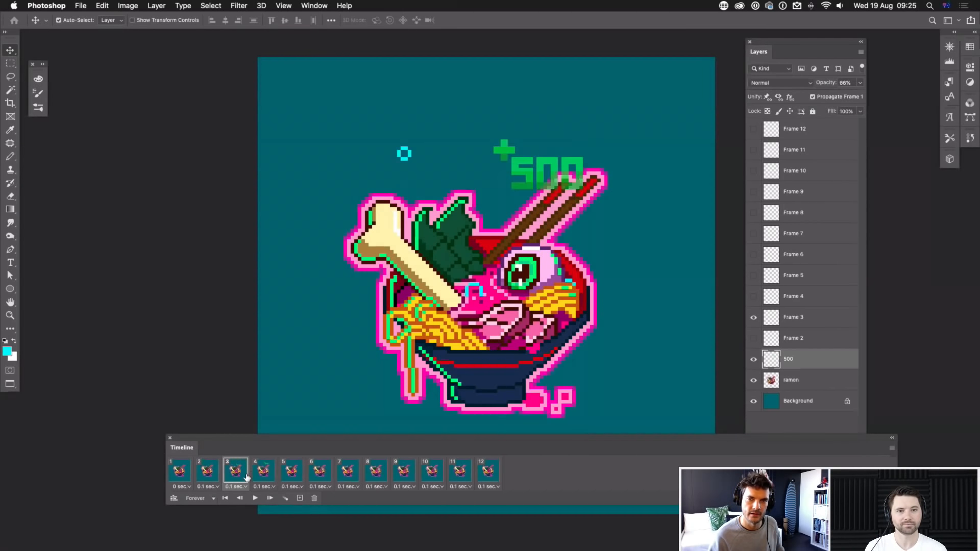
{"action": "left_click", "coordinate": [265, 475]}
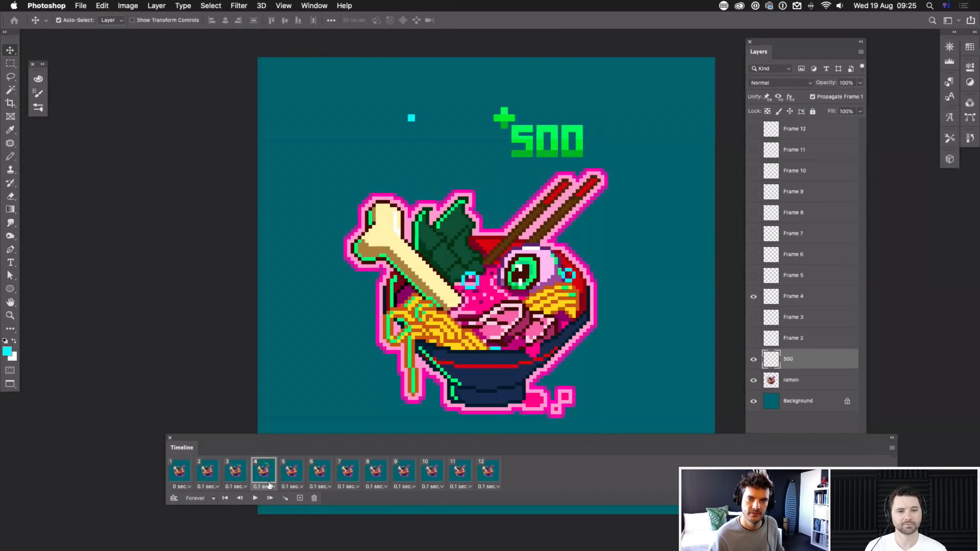
Step: Make the 500 layer visible in frame 5 and move the text higher than in frame 4
{"action": "left_click", "coordinate": [294, 475]}
{"action": "left_click", "coordinate": [753, 360]}
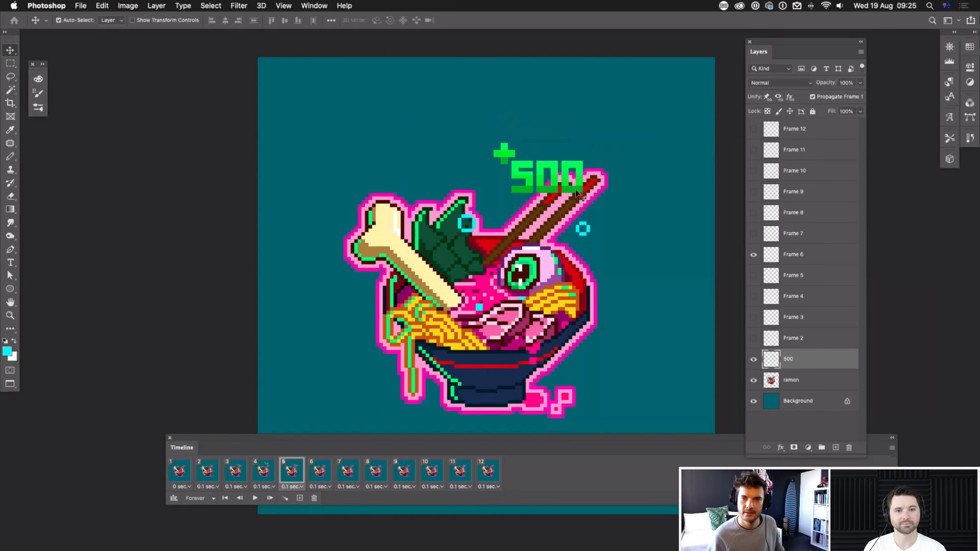
{"action": "left_click_drag", "start_coordinate": [576, 184], "coordinate": [576, 125]}
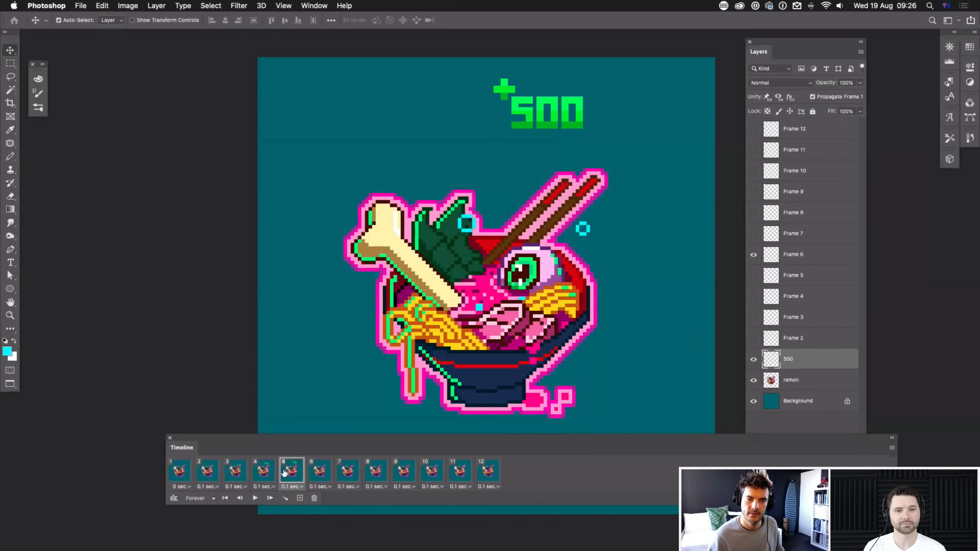
Step: Show the 500 layer in frame 6, move the text slightly higher than in frame 5, and set its opacity to 66%
{"action": "left_click", "coordinate": [322, 475]}
{"action": "left_click", "coordinate": [753, 360]}
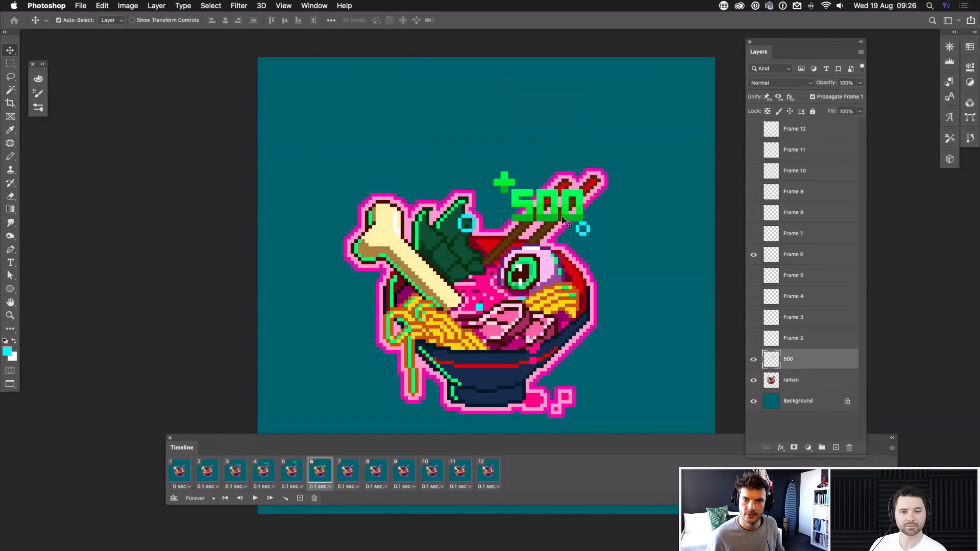
{"action": "left_click_drag", "start_coordinate": [569, 160], "coordinate": [573, 116]}
{"action": "left_click", "coordinate": [860, 83]}
{"action": "left_click_drag", "start_coordinate": [860, 97], "coordinate": [844, 97]}
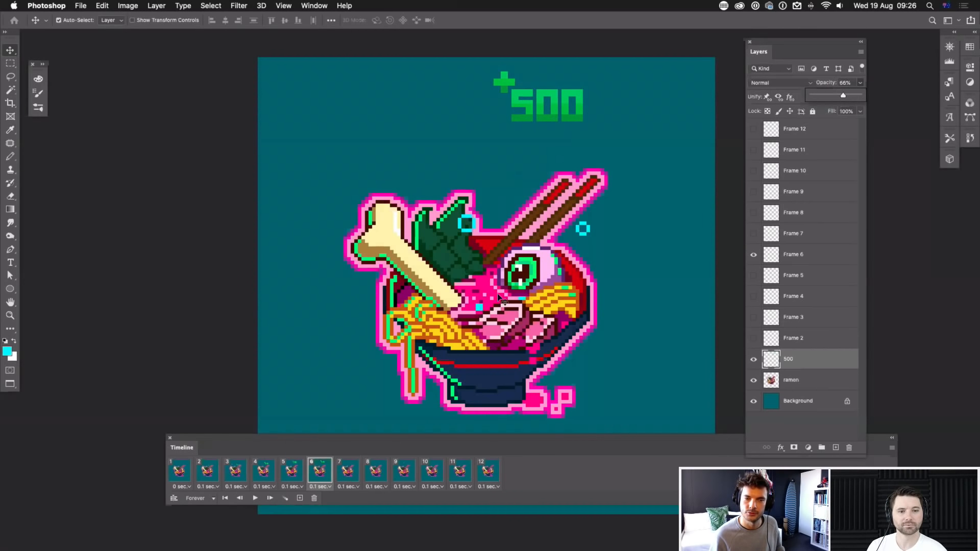
Step: Show the 500 layer in frame 7, move the text up to the canvas's upper edge, and set its opacity to 33%
{"action": "left_click", "coordinate": [348, 476]}
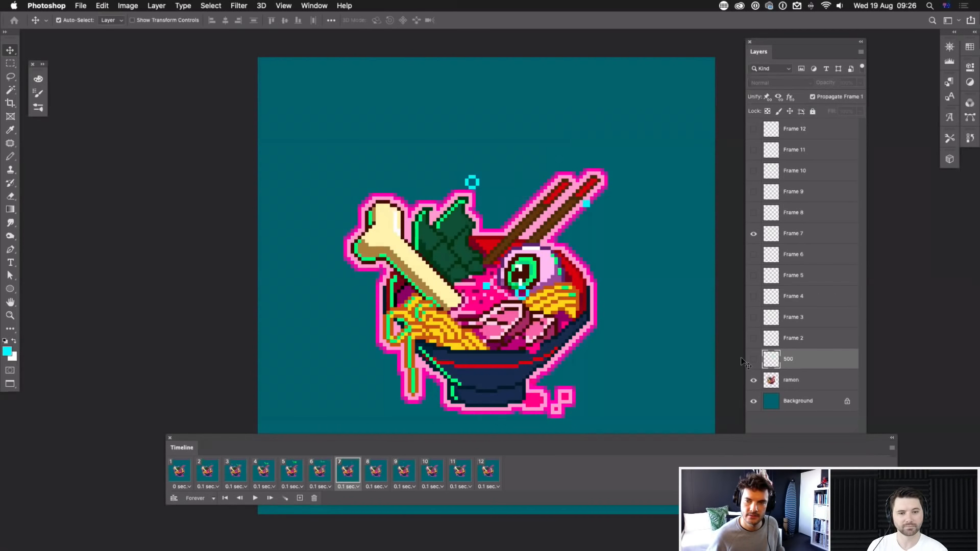
{"action": "left_click", "coordinate": [753, 359]}
{"action": "left_click_drag", "start_coordinate": [576, 217], "coordinate": [569, 103]}
{"action": "left_click", "coordinate": [860, 82]}
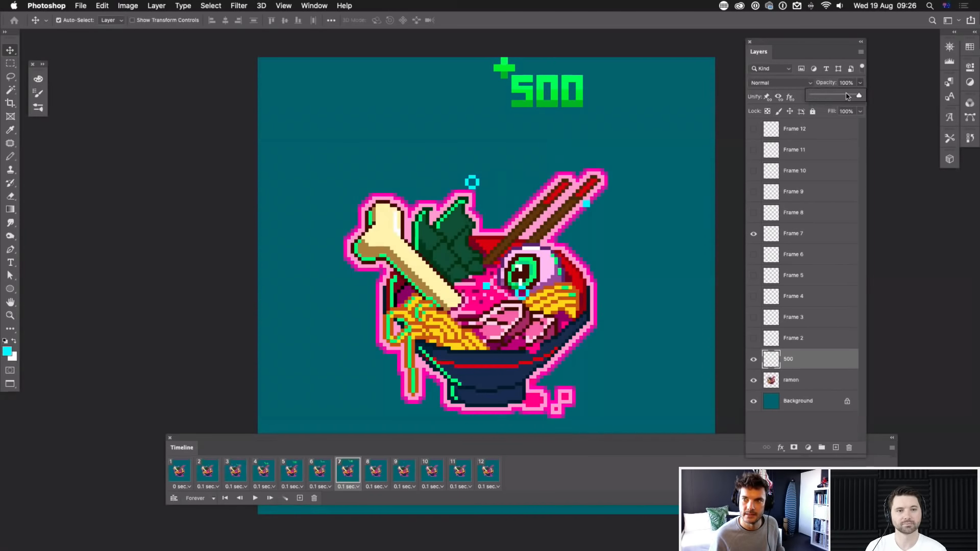
{"action": "left_click_drag", "start_coordinate": [831, 99], "coordinate": [837, 98]}
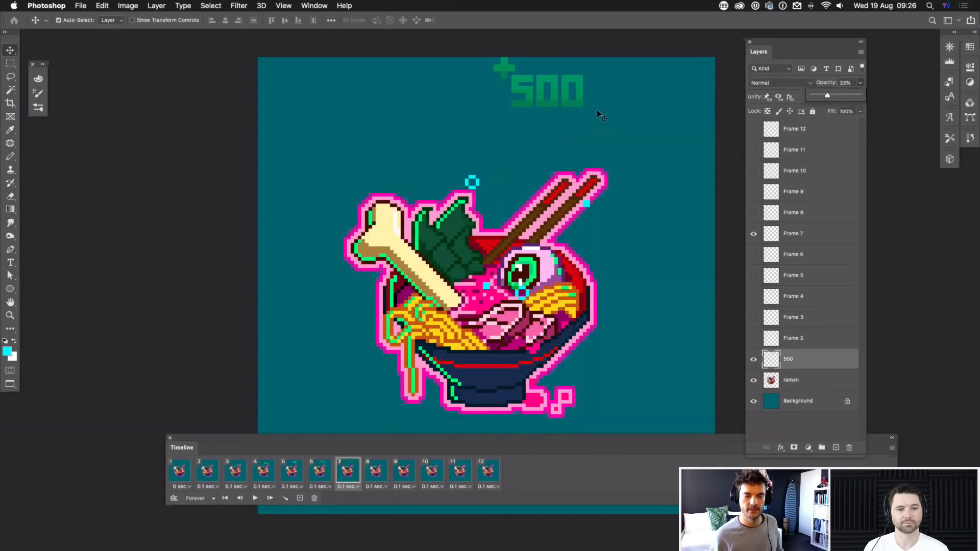
Step: Show the 500 layer in frame 8, move the text partly off the canvas's upper edge, and set its opacity to 8%
{"action": "left_click", "coordinate": [376, 472]}
{"action": "left_click", "coordinate": [753, 359]}
{"action": "left_click_drag", "start_coordinate": [577, 218], "coordinate": [573, 75]}
{"action": "left_click", "coordinate": [861, 83]}
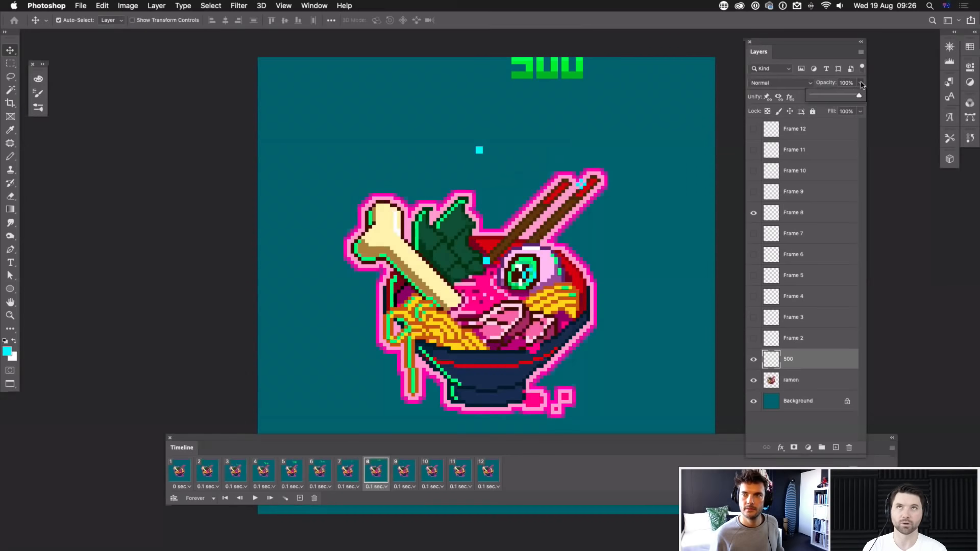
{"action": "left_click_drag", "start_coordinate": [859, 97], "coordinate": [814, 98]}
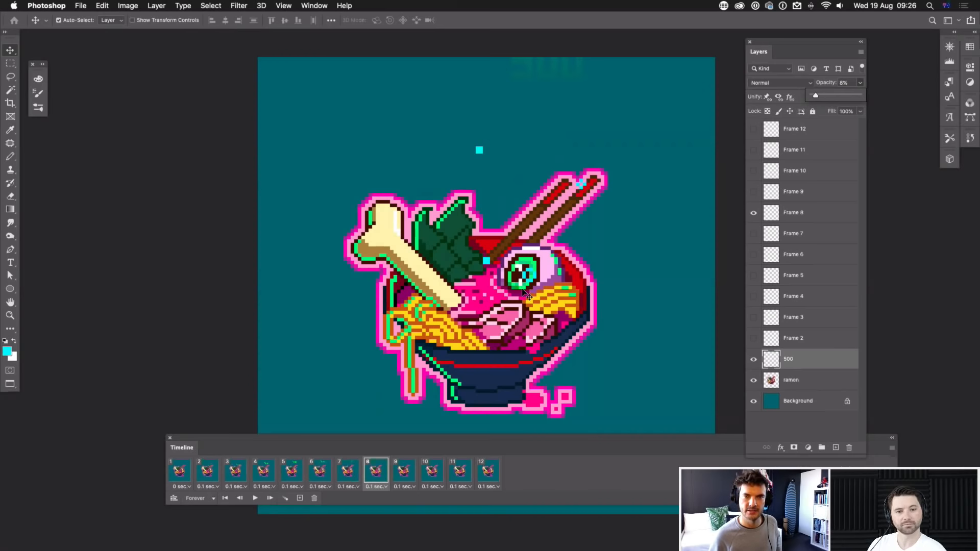
Step: Play the animation to review the rising and fading +500 text, select the ramen layer, and save the document
{"action": "key", "text": "space"}
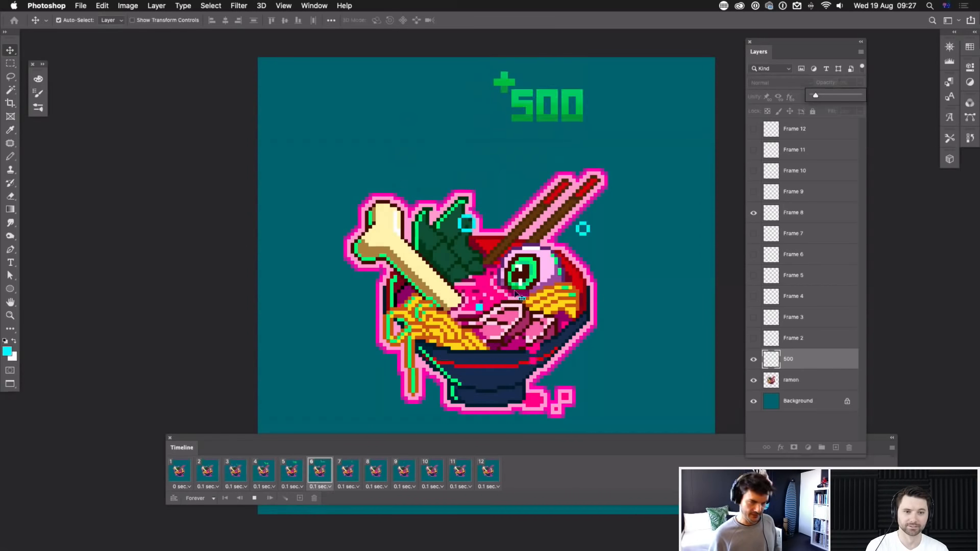
{"action": "key", "text": "super+minus"}
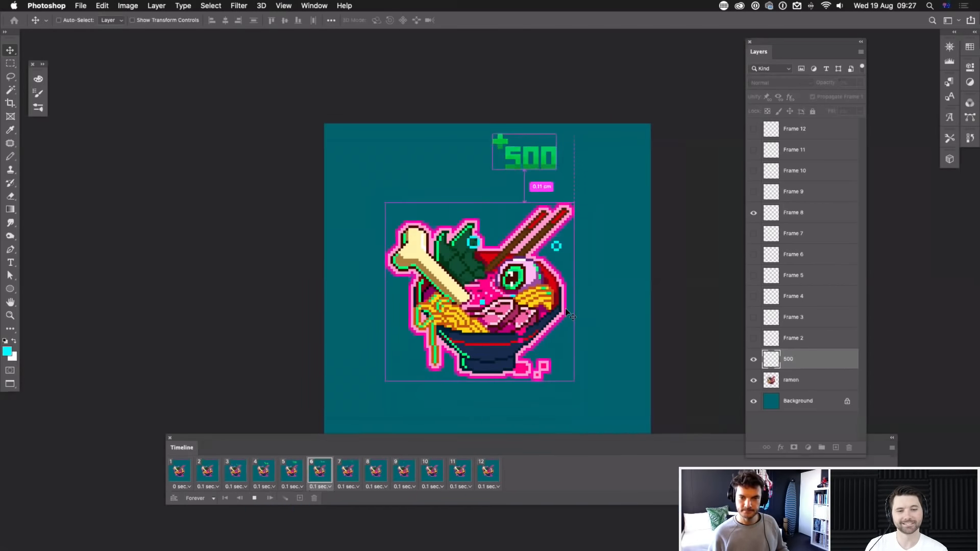
{"action": "key", "text": "super+plus"}
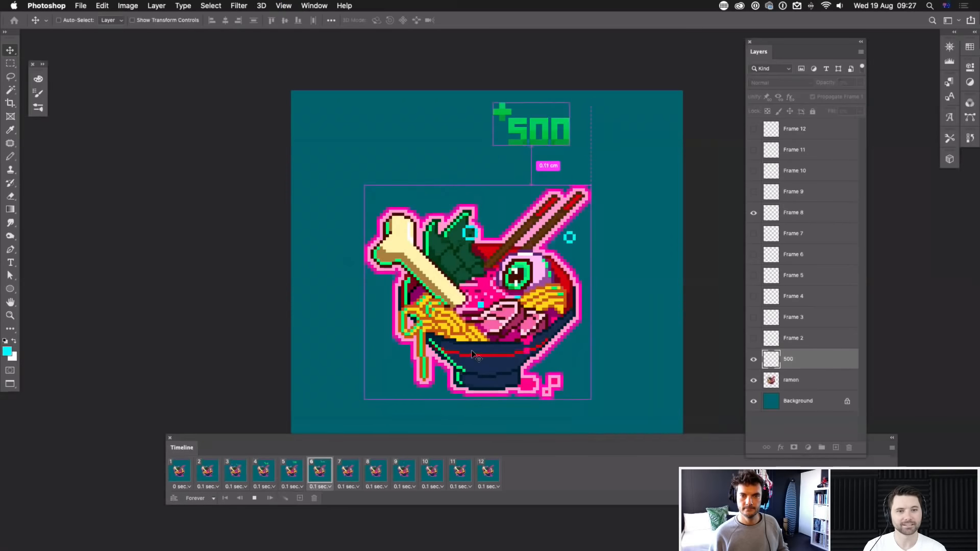
{"action": "key", "text": "space"}
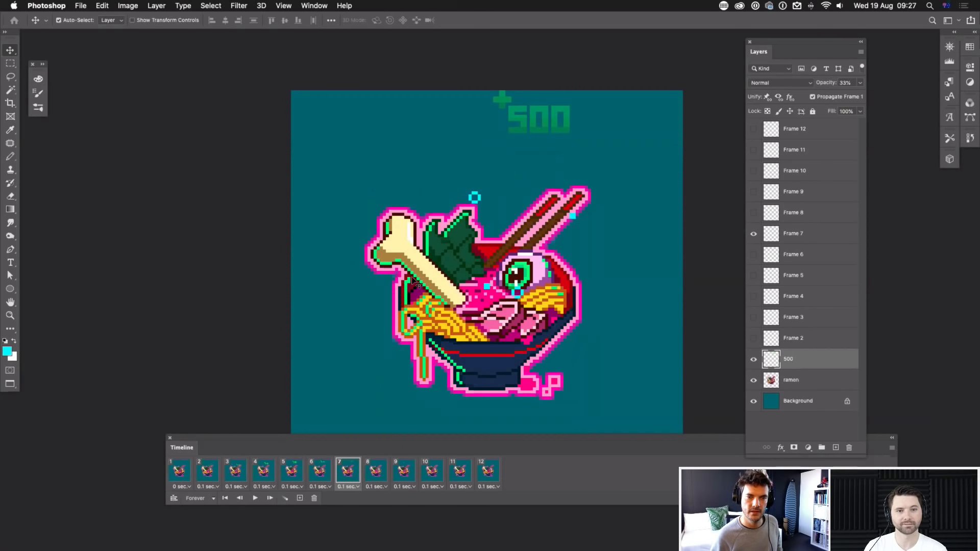
{"action": "left_click", "coordinate": [813, 383]}
{"action": "key", "text": "super+s"}
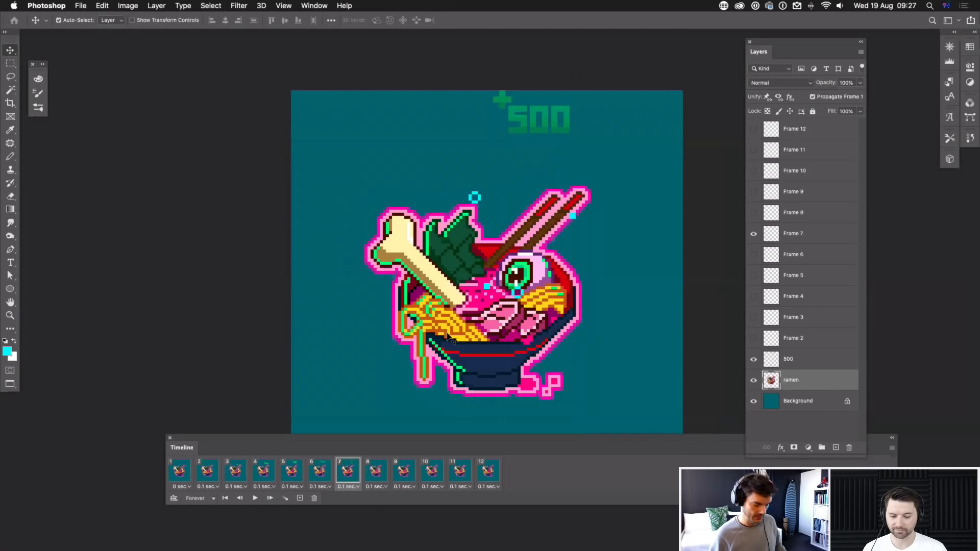
Step: Hide the highlights layer in pixel ramen col outlines FIXED.psd and compare the artwork with the animation document
{"action": "key", "text": "f"}
{"action": "key", "text": "f"}
{"action": "left_click", "coordinate": [286, 49]}
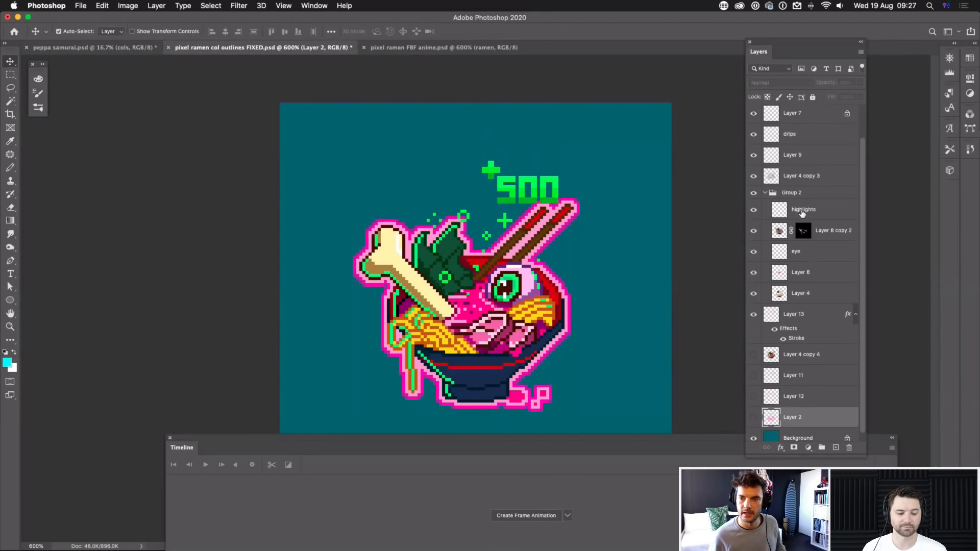
{"action": "left_click", "coordinate": [754, 210]}
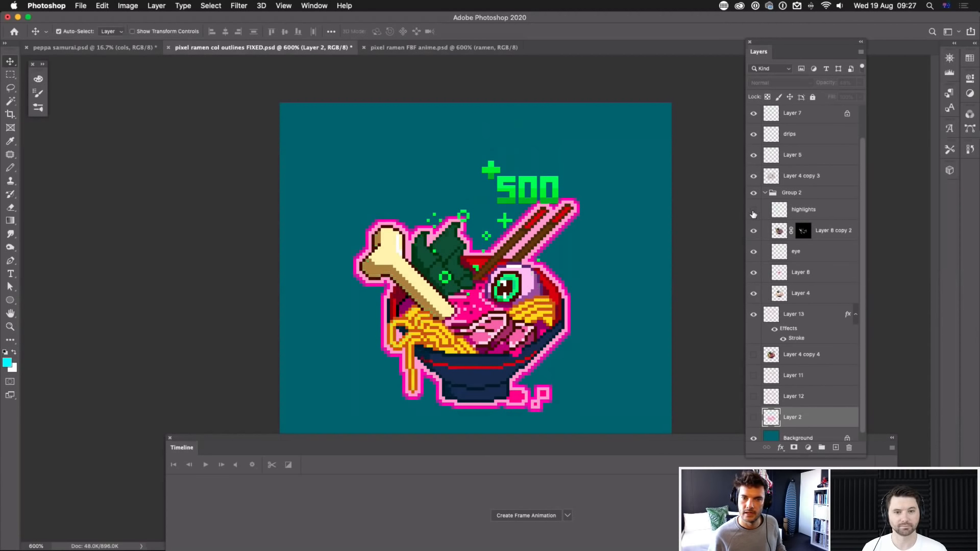
{"action": "left_click", "coordinate": [408, 48]}
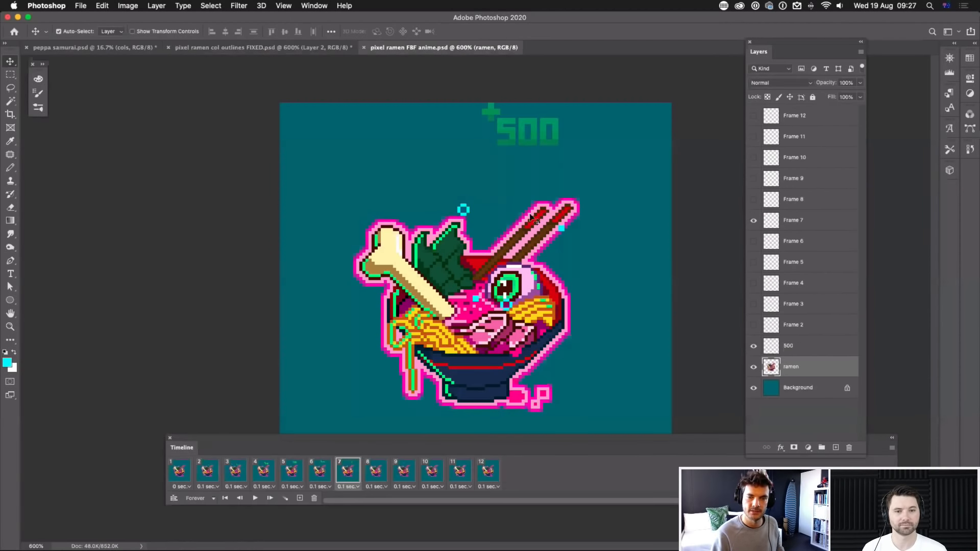
{"action": "left_click", "coordinate": [327, 47]}
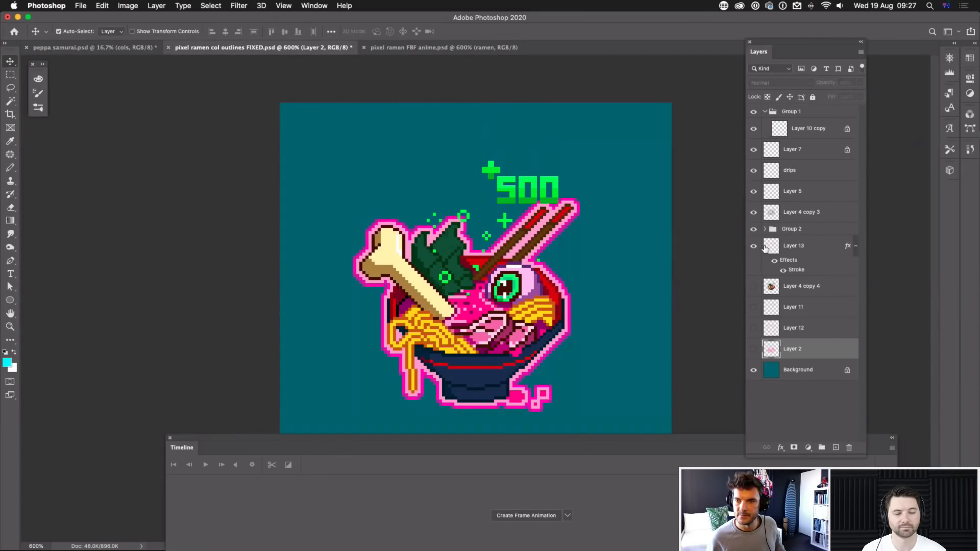
Step: Stamp the layers from Group 2 to drips into one merged copy and paste it above ramen in pixel ramen FBF anime.psd
{"action": "left_click", "coordinate": [800, 231]}
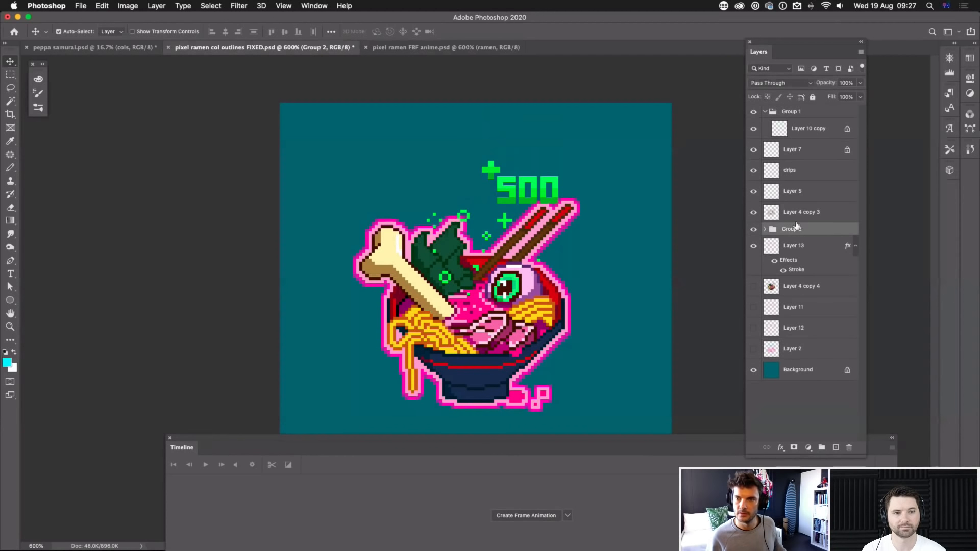
{"action": "left_click", "coordinate": [802, 172], "text": "shift"}
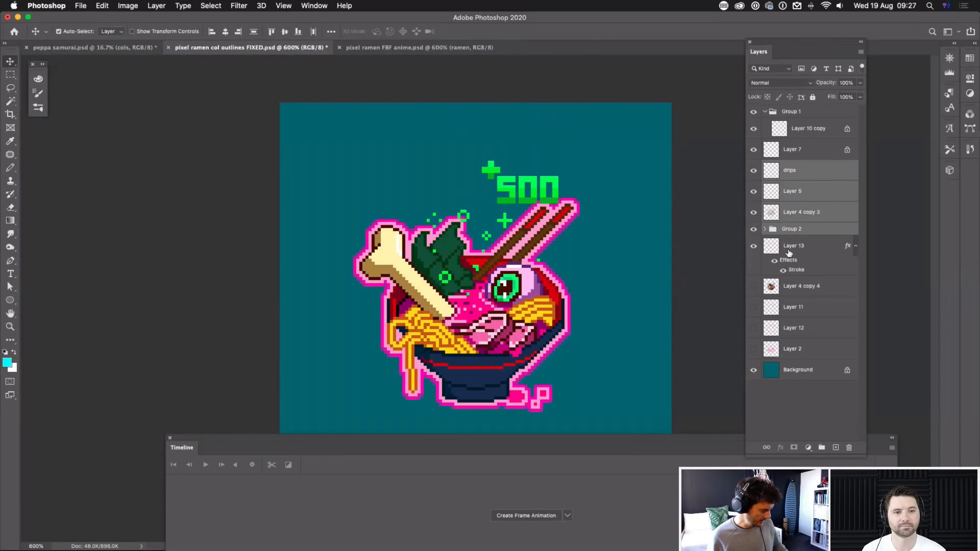
{"action": "key", "text": "super+alt+e"}
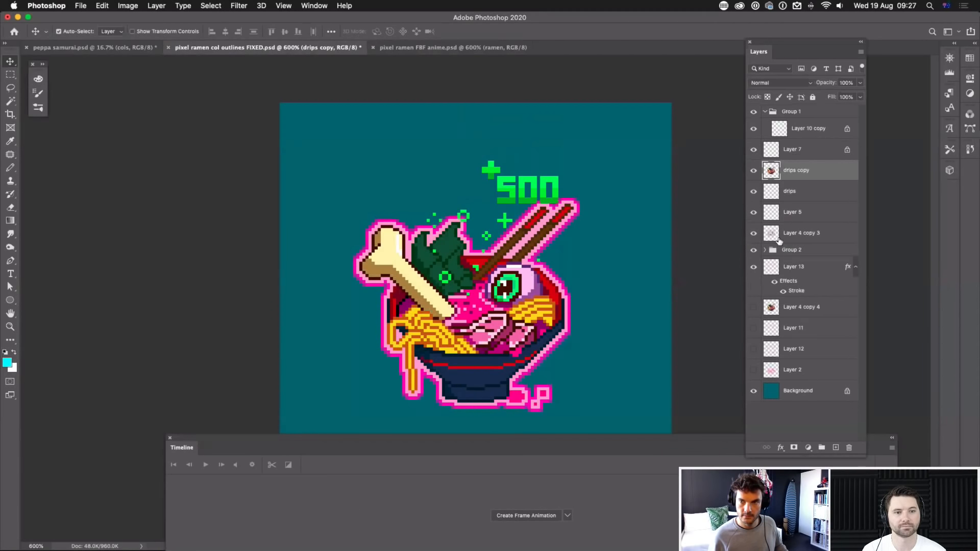
{"action": "left_click", "coordinate": [439, 47]}
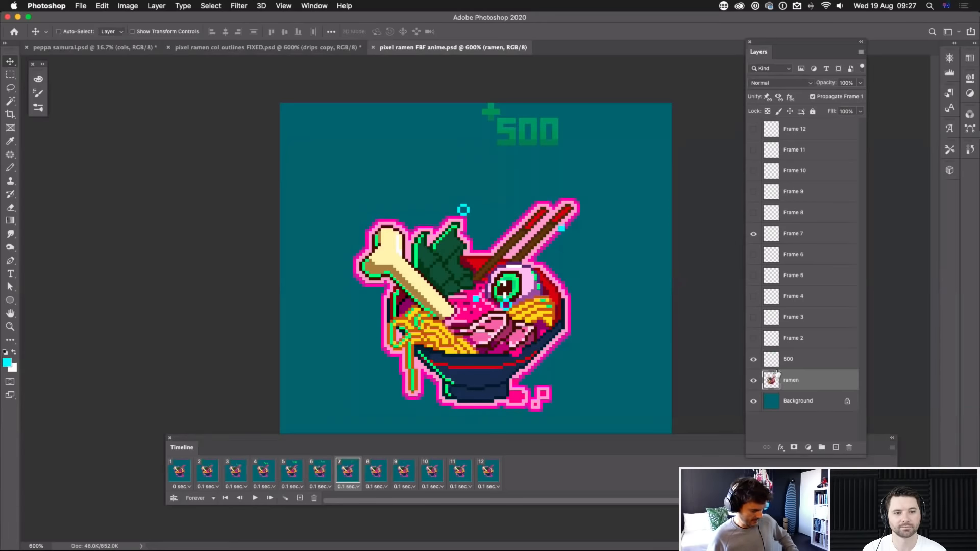
{"action": "key", "text": "super+v"}
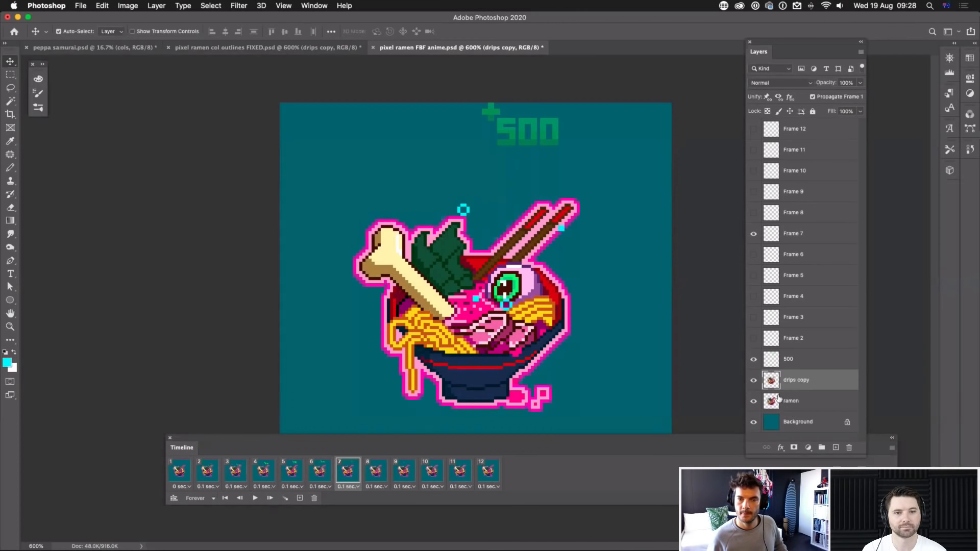
Step: Compare the artwork in frame 7 with and without the drips copy layer
{"action": "left_click", "coordinate": [754, 381]}
{"action": "left_click", "coordinate": [754, 381]}
{"action": "left_click", "coordinate": [754, 381]}
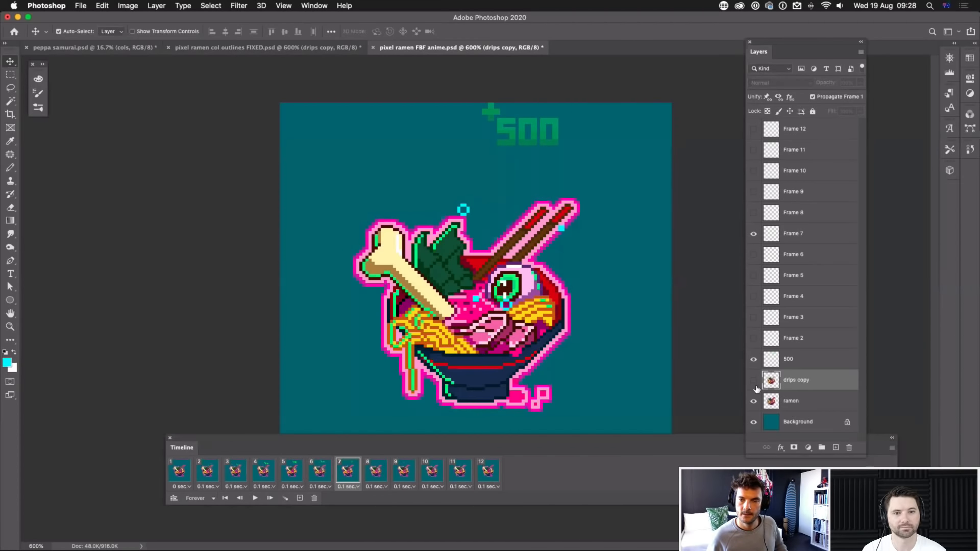
{"action": "left_click", "coordinate": [754, 380]}
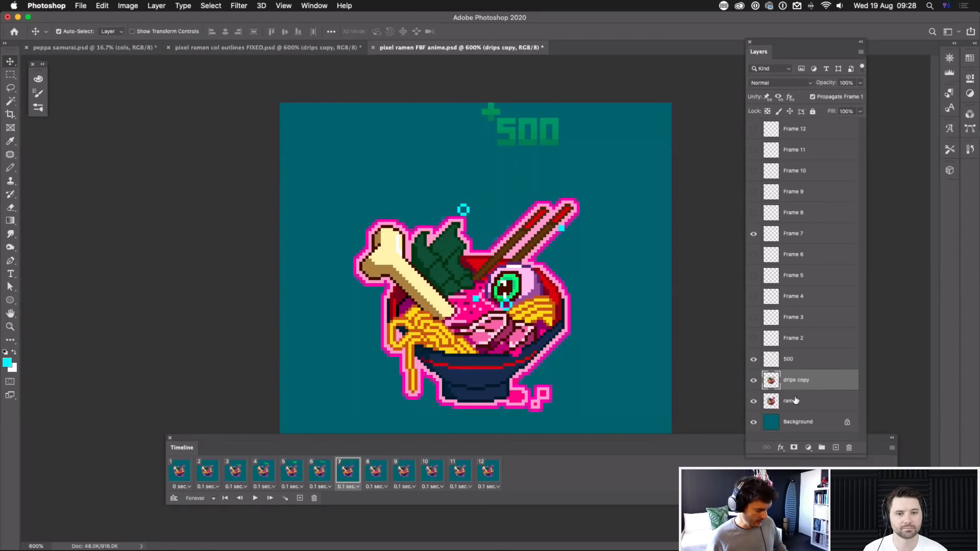
Step: Try to merge the drips copy and ramen layers on frame 7, undo it, and show drips copy in frame 1
{"action": "left_click", "coordinate": [799, 401], "text": "shift"}
{"action": "key", "text": "super+e"}
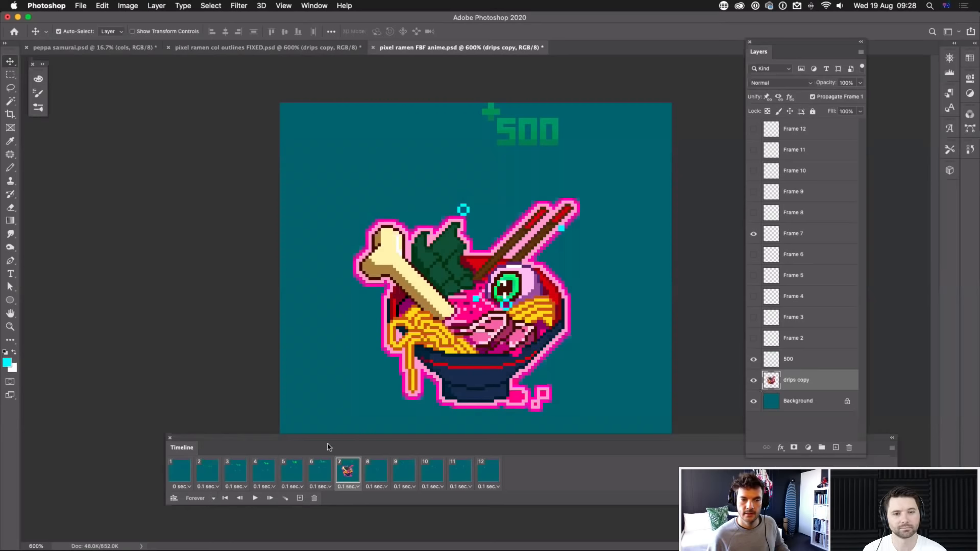
{"action": "key", "text": "super+z"}
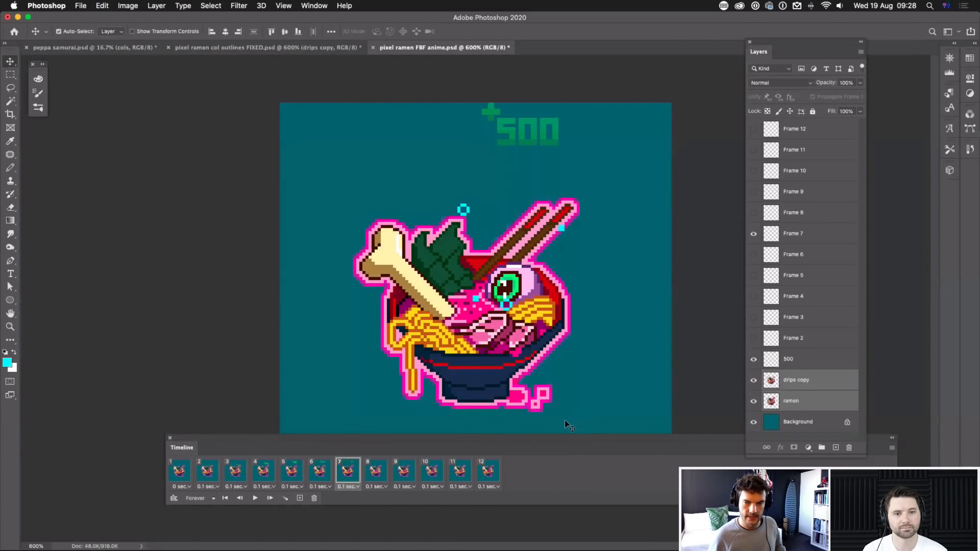
{"action": "left_click", "coordinate": [180, 470]}
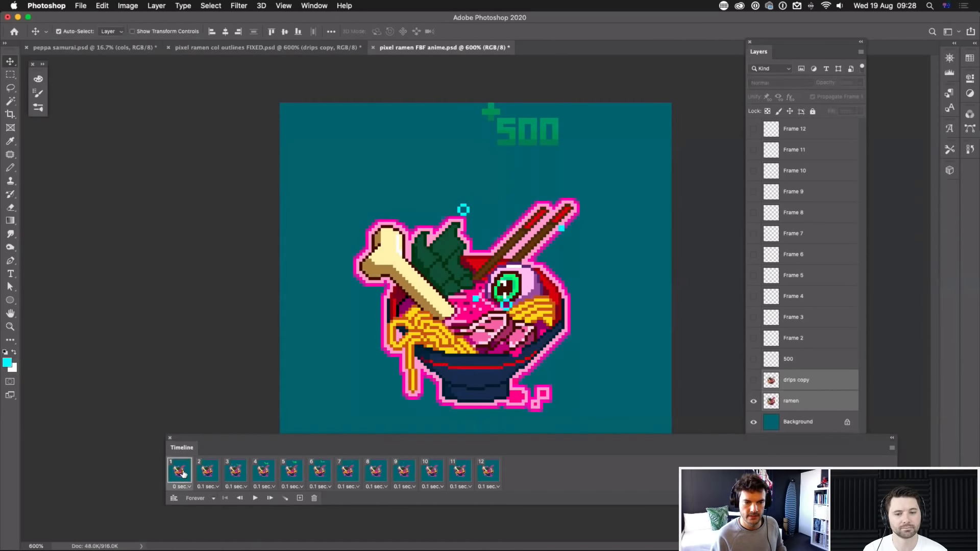
{"action": "left_click", "coordinate": [753, 381]}
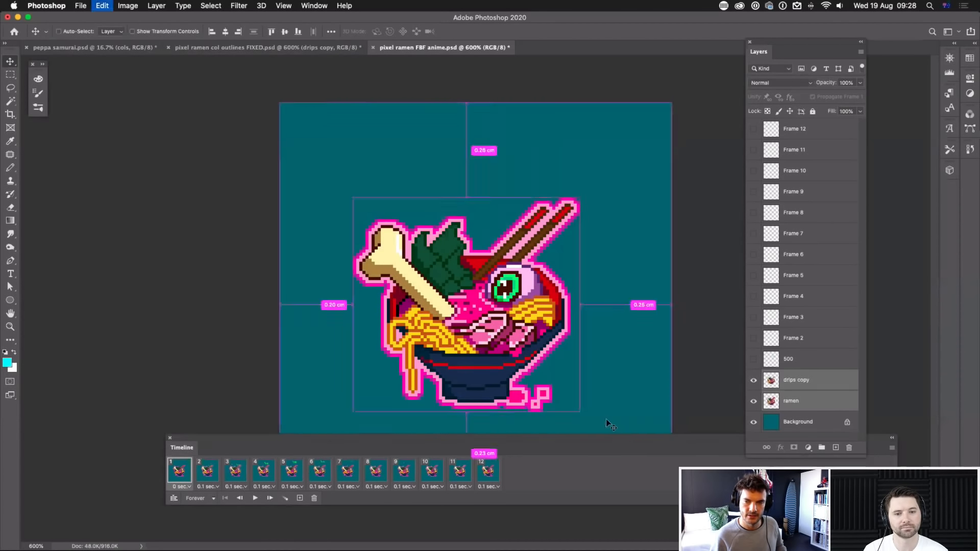
Step: Undo back to before the drips copy layer was added and paste it above the ramen layer in frame 1
{"action": "key", "text": "super+z"}
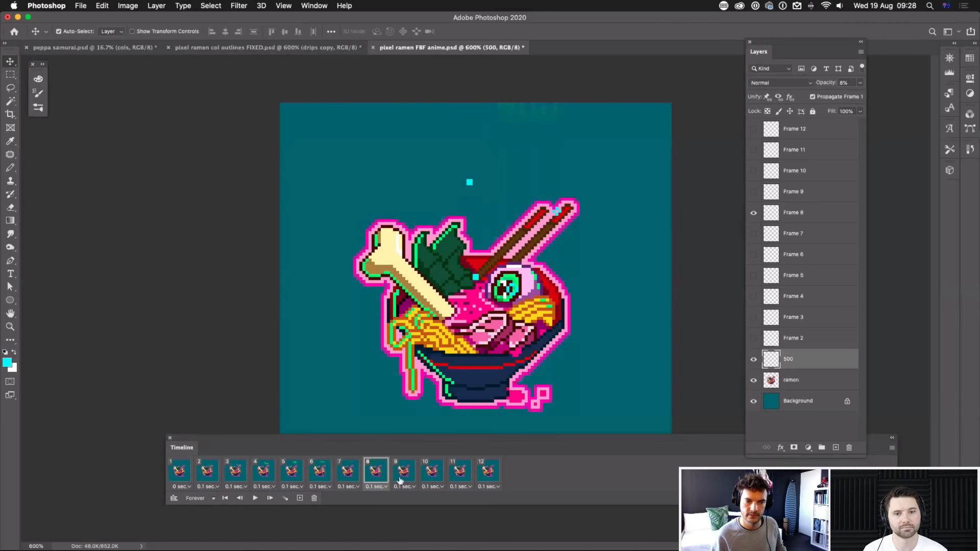
{"action": "left_click", "coordinate": [179, 470]}
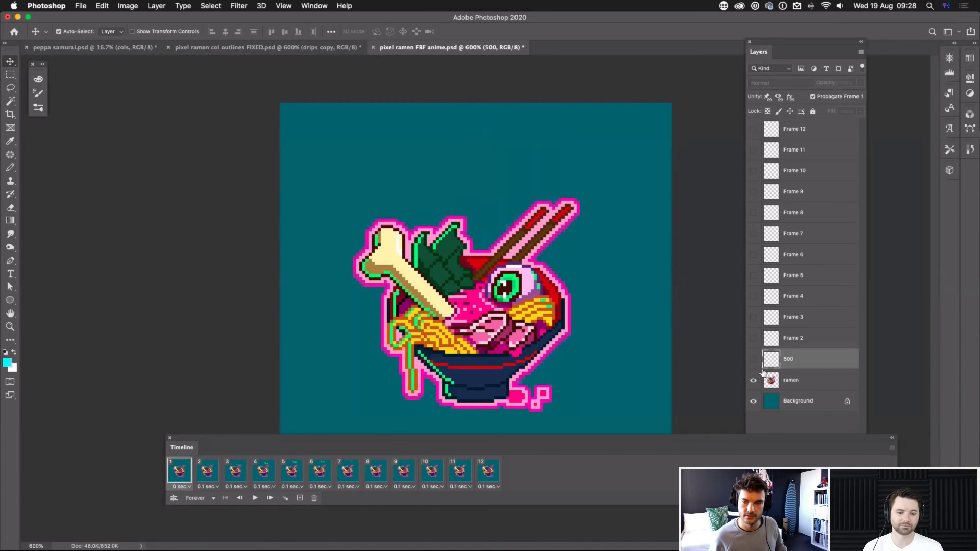
{"action": "left_click", "coordinate": [803, 387]}
{"action": "key", "text": "super+v"}
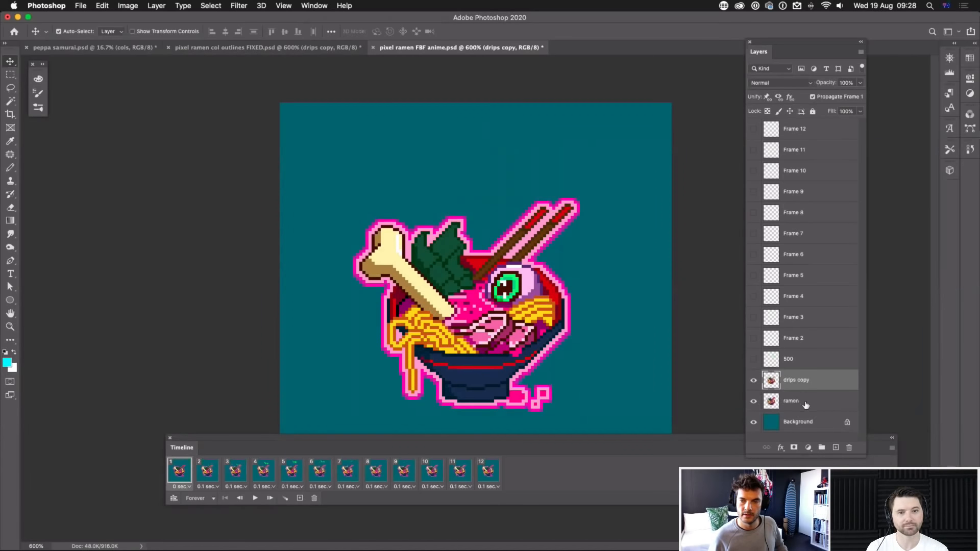
Step: Try to merge the drips copy and ramen layers with frame 1 active, dismissing the dictation prompt
{"action": "left_click", "coordinate": [805, 404]}
{"action": "key", "text": "fn"}
{"action": "key", "text": "fn"}
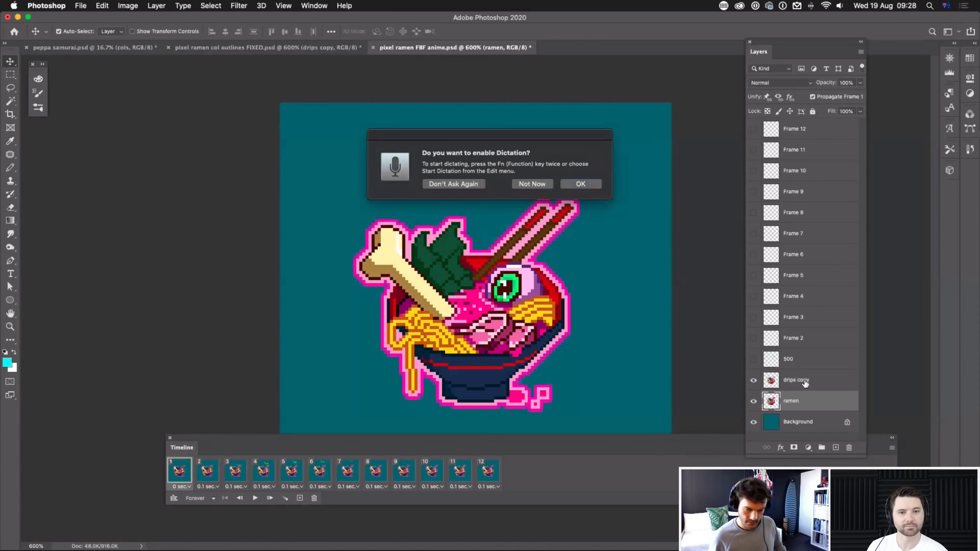
{"action": "left_click", "coordinate": [804, 384], "text": "shift"}
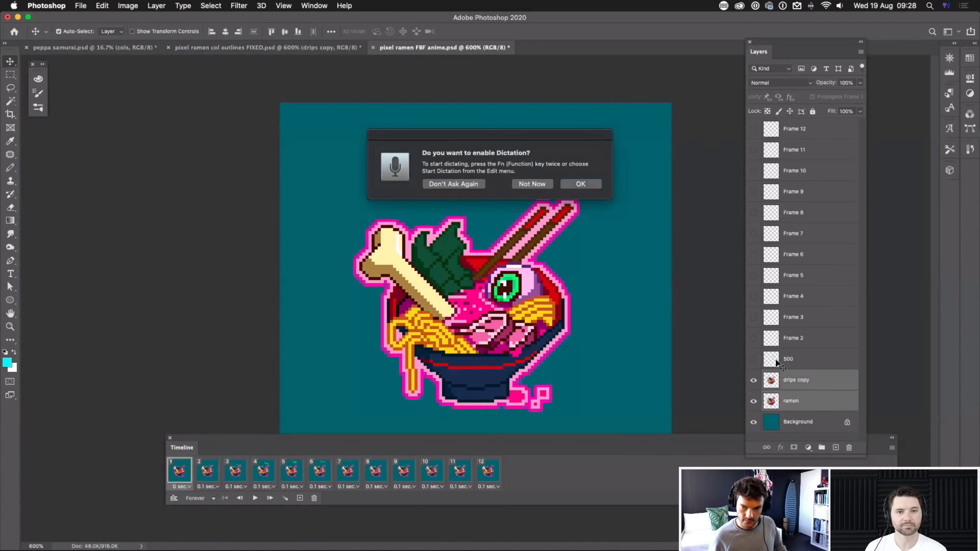
{"action": "left_click", "coordinate": [532, 184]}
{"action": "key", "text": "super+e"}
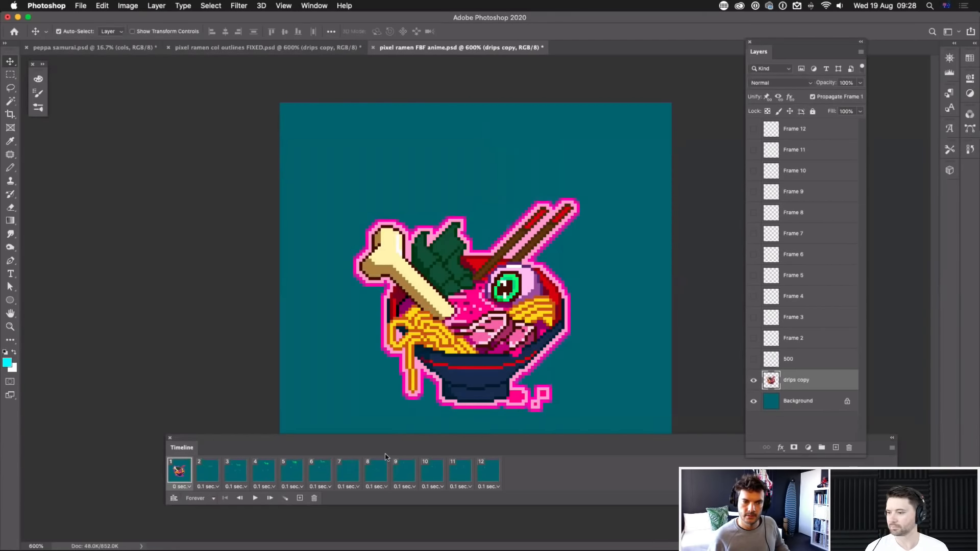
Step: Show the merged drips copy layer in frames 2 to 12, and undo back to the separate drips copy and ramen layers
{"action": "left_click", "coordinate": [208, 474]}
{"action": "left_click", "coordinate": [488, 474], "text": "shift"}
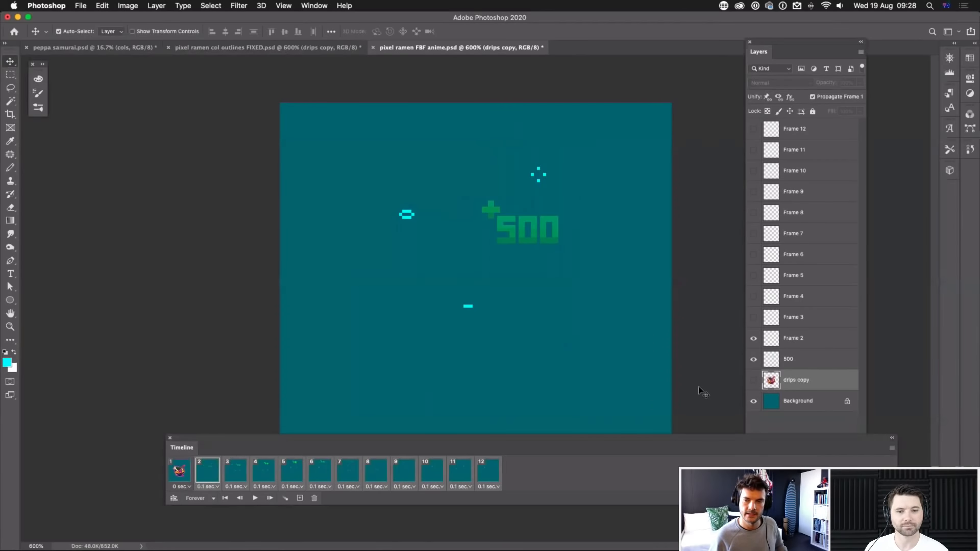
{"action": "left_click", "coordinate": [754, 381]}
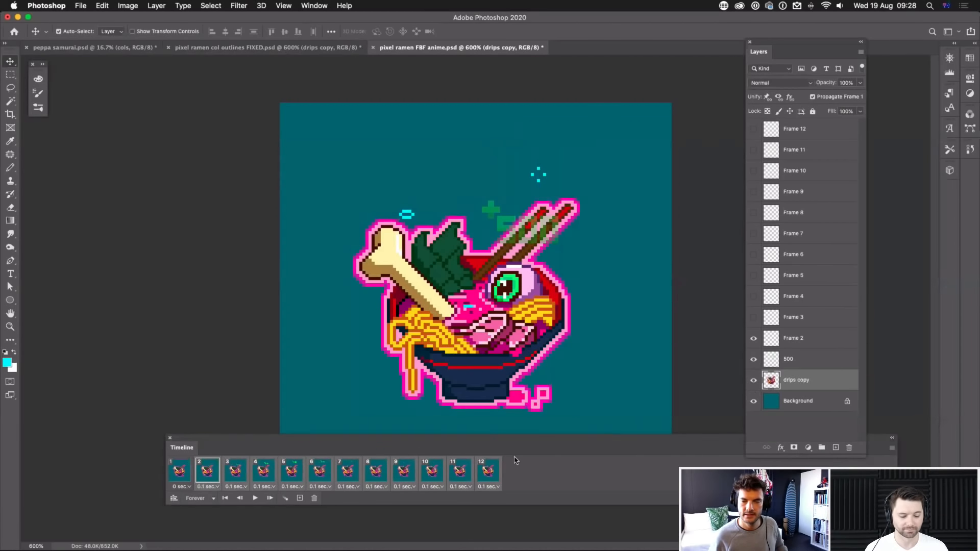
{"action": "key", "text": "super+z"}
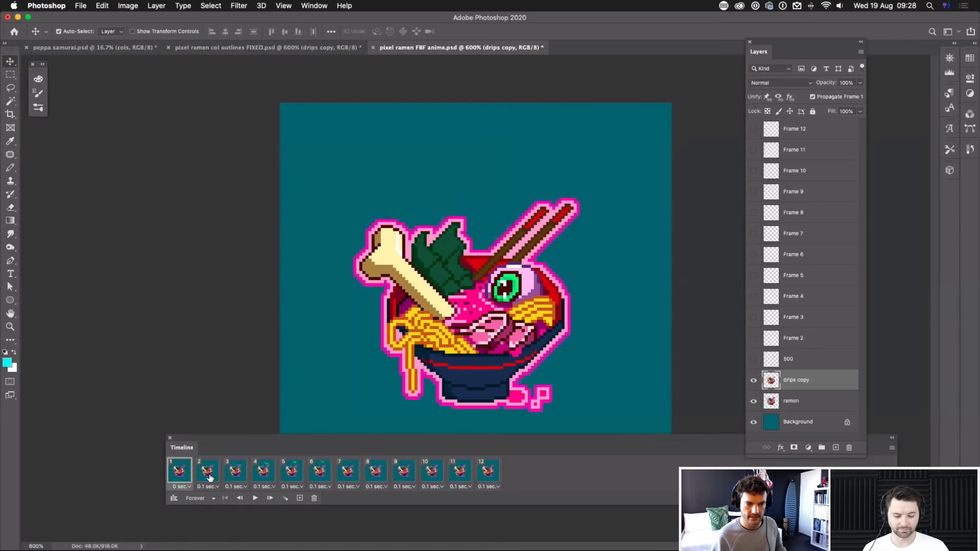
{"action": "key", "text": "super+z"}
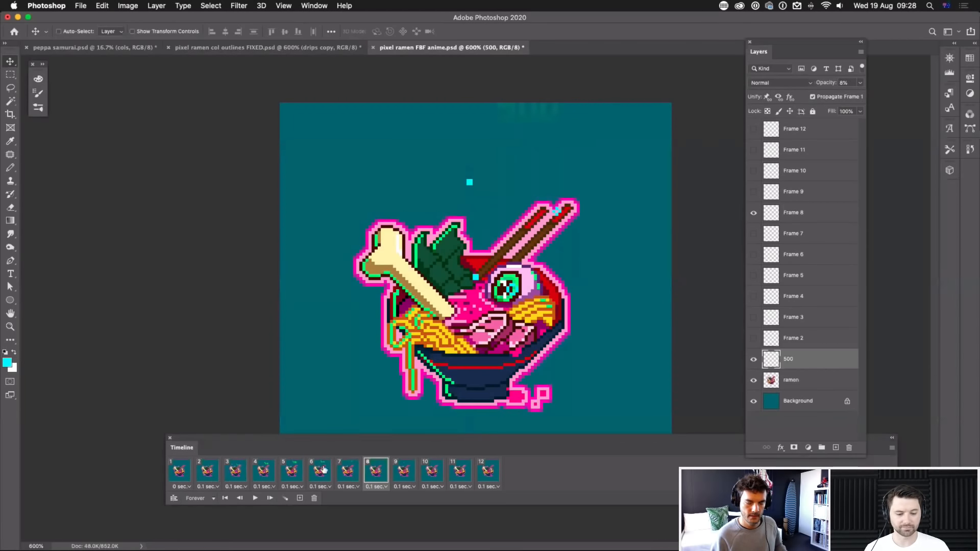
{"action": "key", "text": "super+shift+z"}
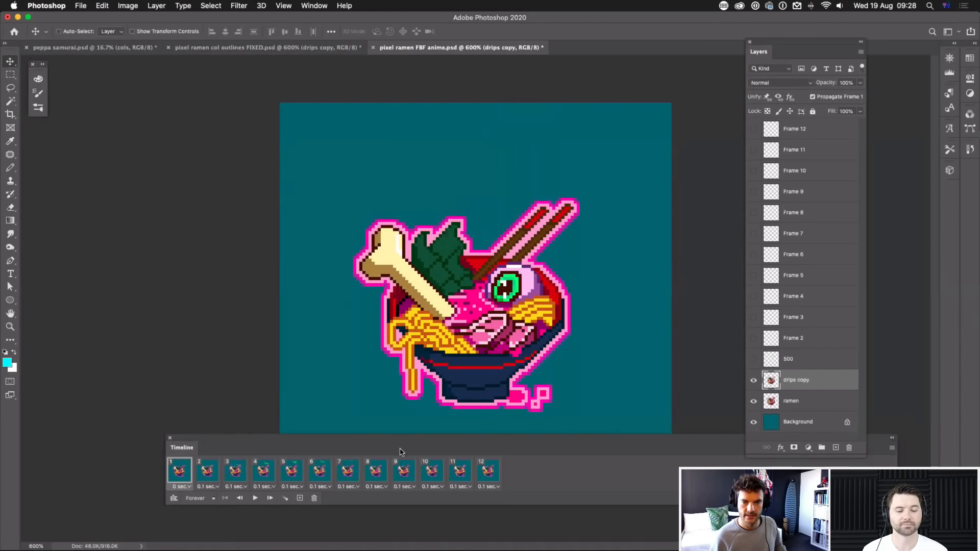
Step: Return to frame 1 of the animation and merge the drips copy layer with the ramen layer
{"action": "key", "text": "space"}
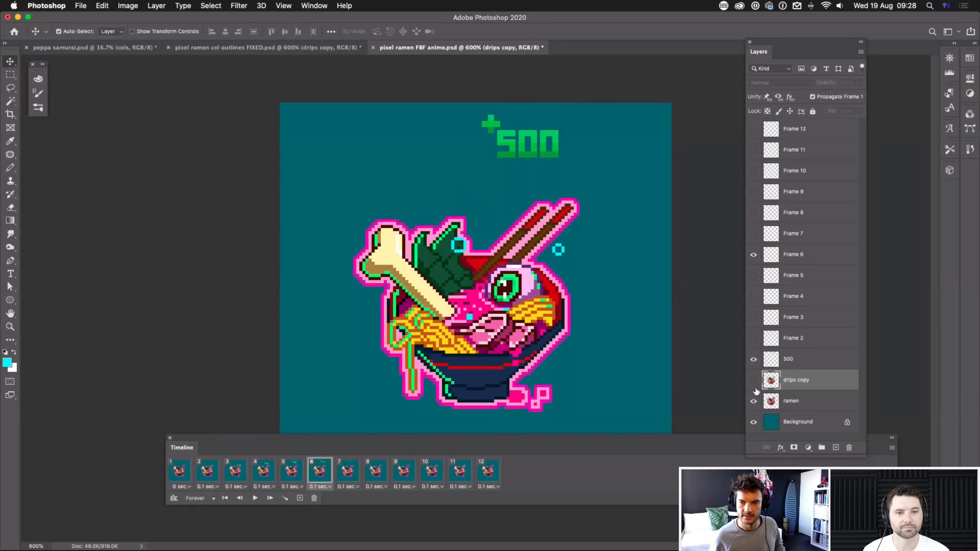
{"action": "left_click", "coordinate": [182, 475]}
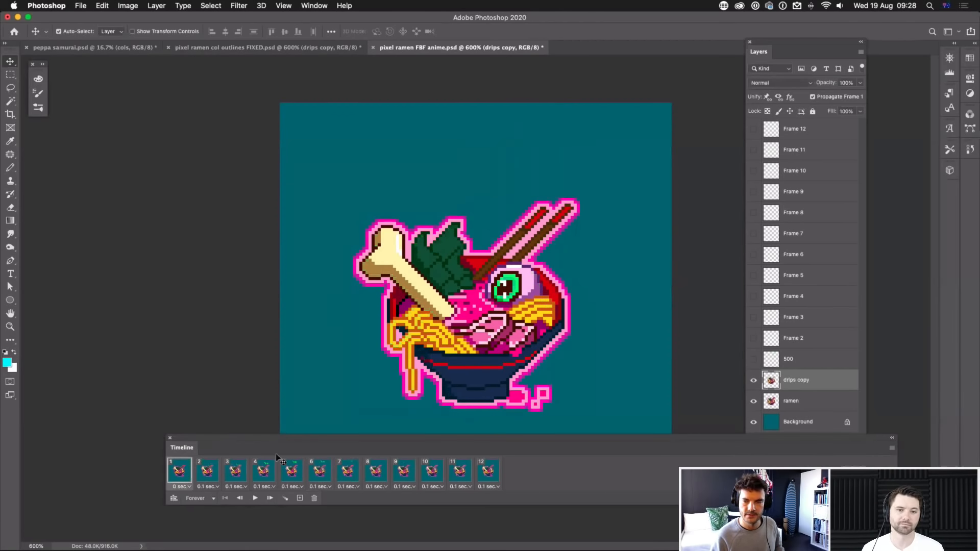
{"action": "left_click", "coordinate": [808, 403], "text": "super"}
{"action": "key", "text": "super+e"}
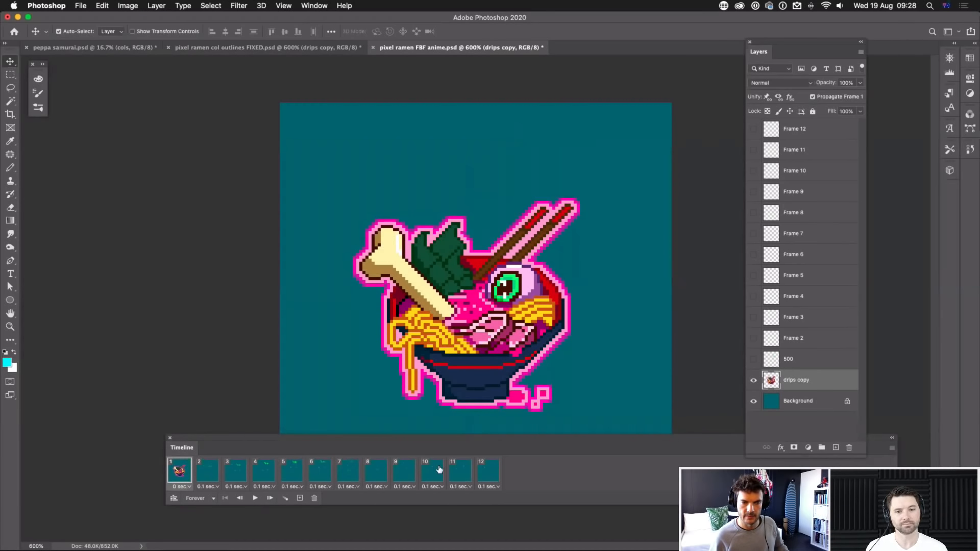
Step: Make the merged drips copy layer visible in frames 2 to 12 and play the animation
{"action": "left_click", "coordinate": [210, 477]}
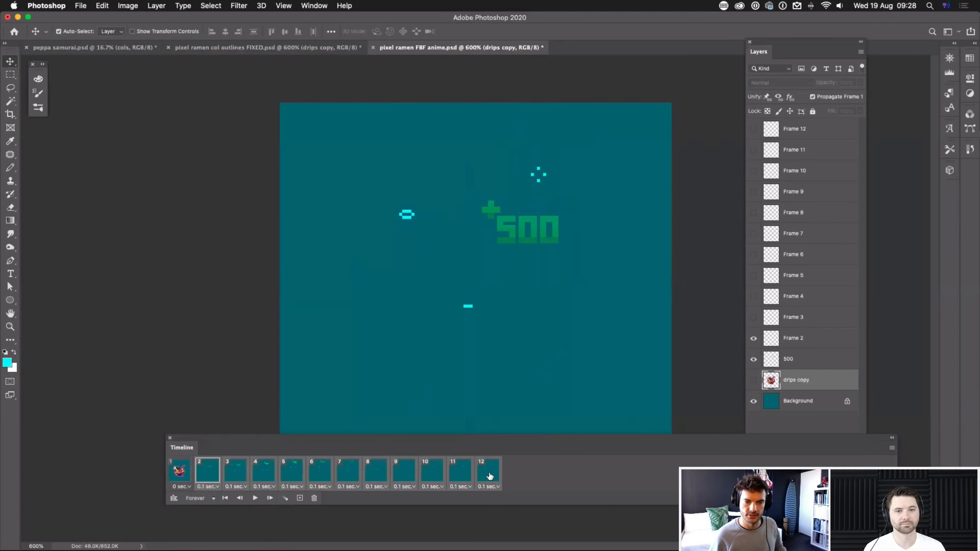
{"action": "left_click", "coordinate": [753, 380]}
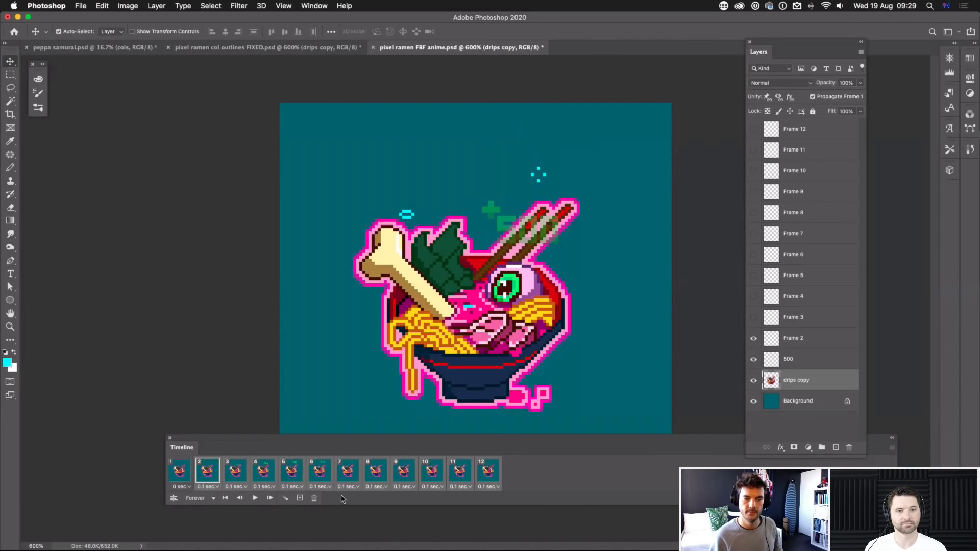
{"action": "key", "text": "space"}
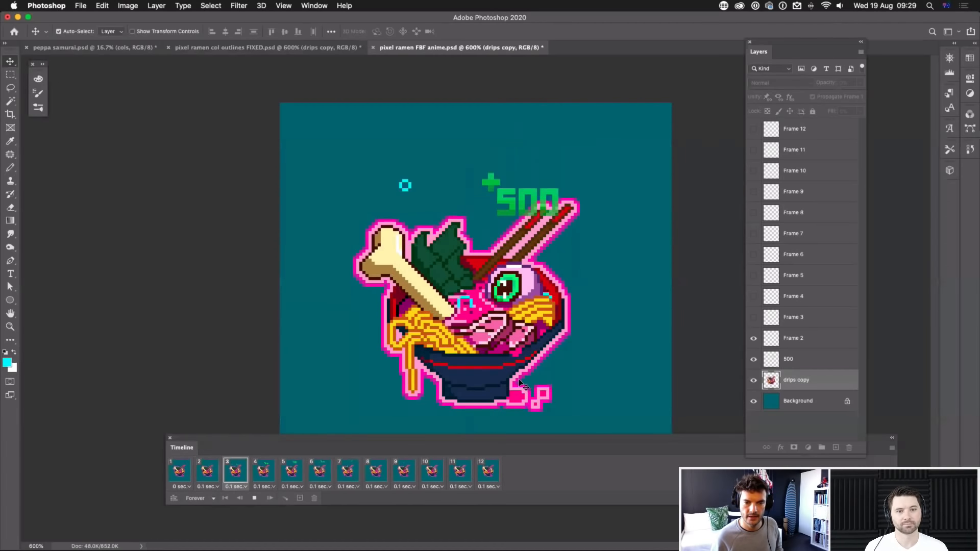
Step: In pixel ramen col outlines FIXED.psd, delete the drips copy layer and select the highlights layer inside Group 2
{"action": "left_click", "coordinate": [332, 48]}
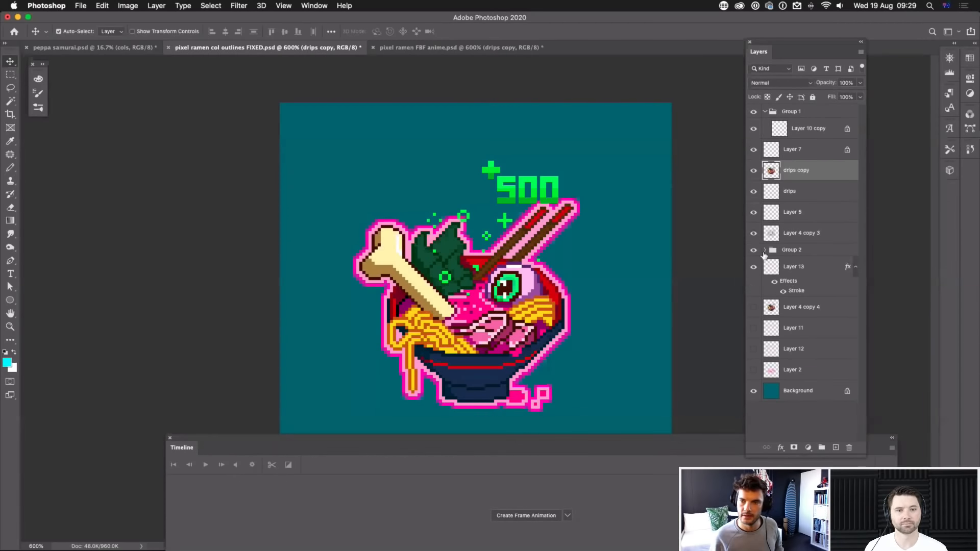
{"action": "left_click", "coordinate": [764, 250]}
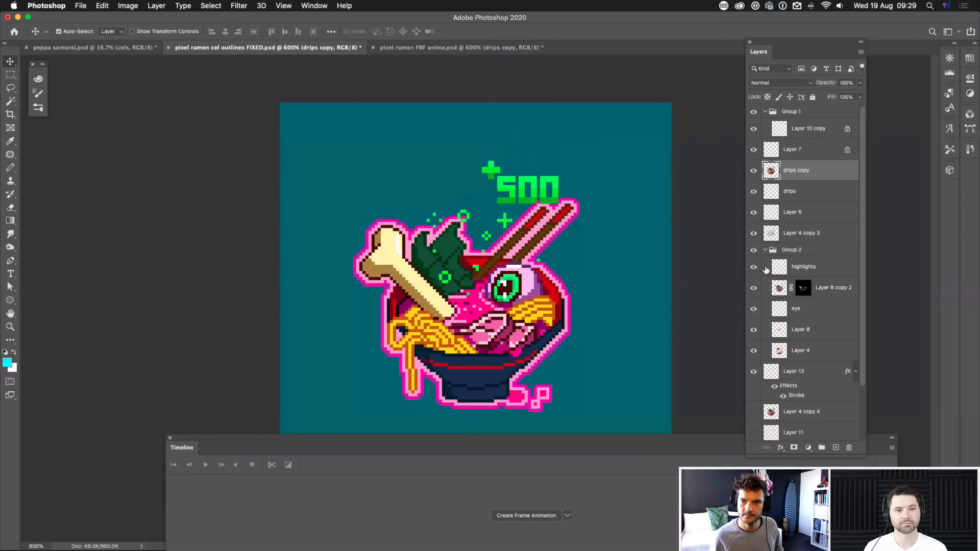
{"action": "left_click", "coordinate": [812, 269]}
{"action": "left_click", "coordinate": [754, 170]}
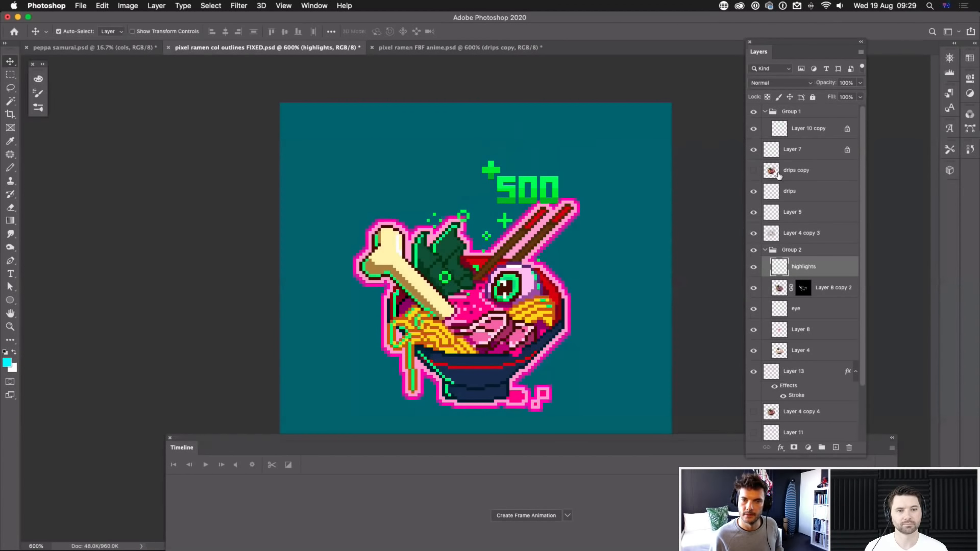
{"action": "left_click", "coordinate": [779, 176]}
{"action": "key", "text": "Delete"}
{"action": "left_click", "coordinate": [802, 247]}
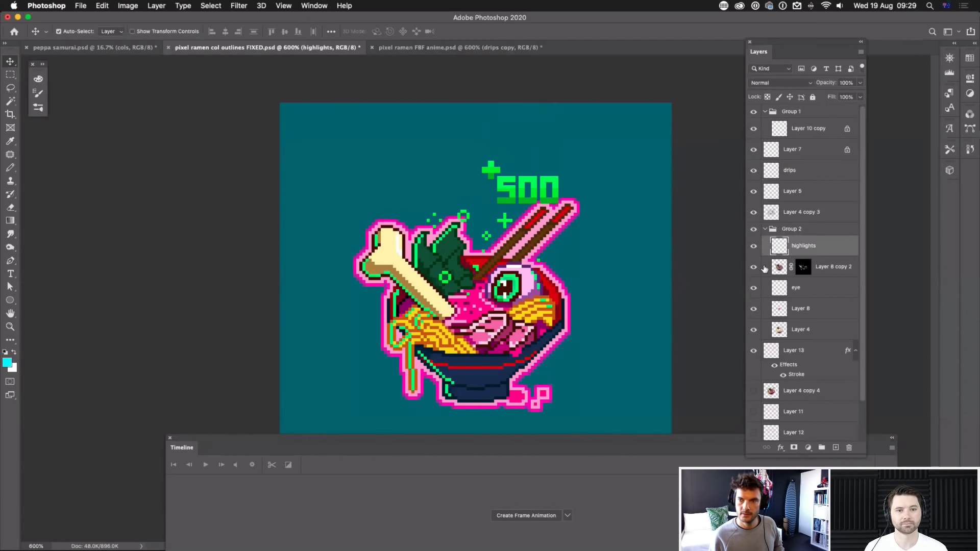
Step: Copy the highlights layer into pixel ramen FBF anime.psd, pasting it above drips copy with frame 1 active
{"action": "key", "text": "super+c"}
{"action": "key", "text": "ctrl+Tab"}
{"action": "key", "text": "super+v"}
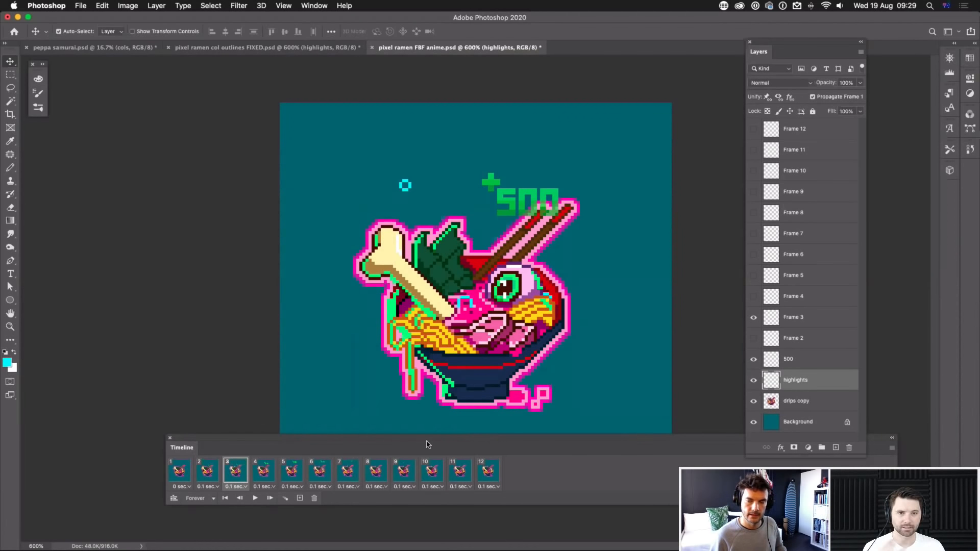
{"action": "key", "text": "super+z"}
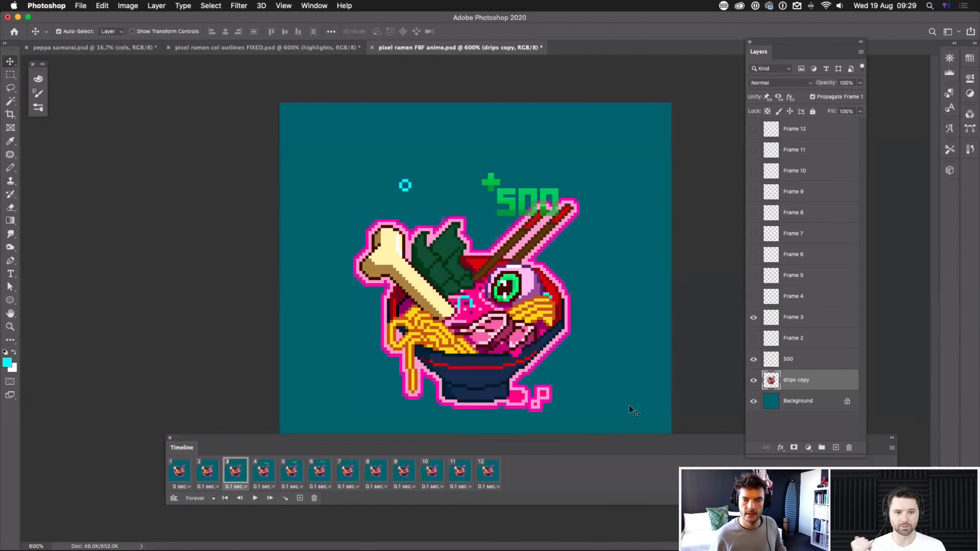
{"action": "left_click", "coordinate": [189, 471]}
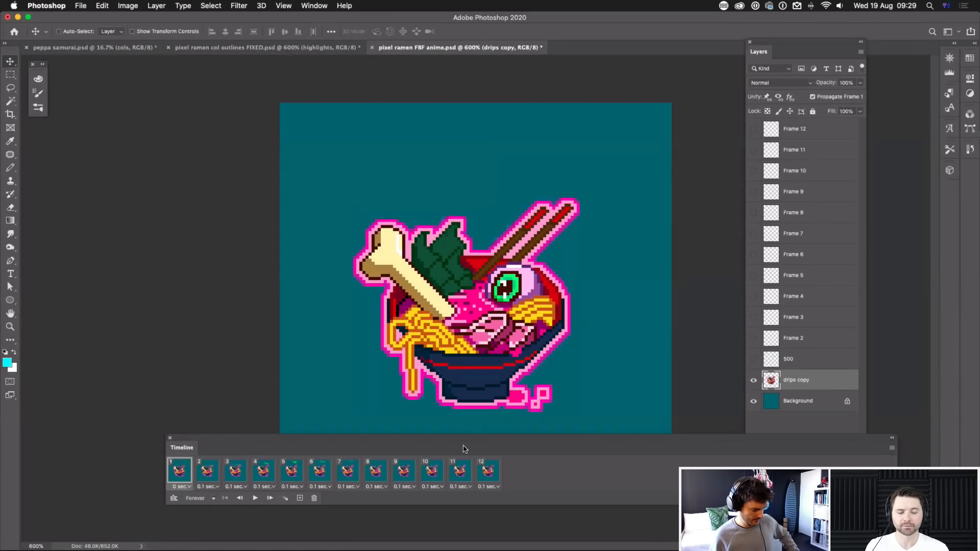
{"action": "key", "text": "super+v"}
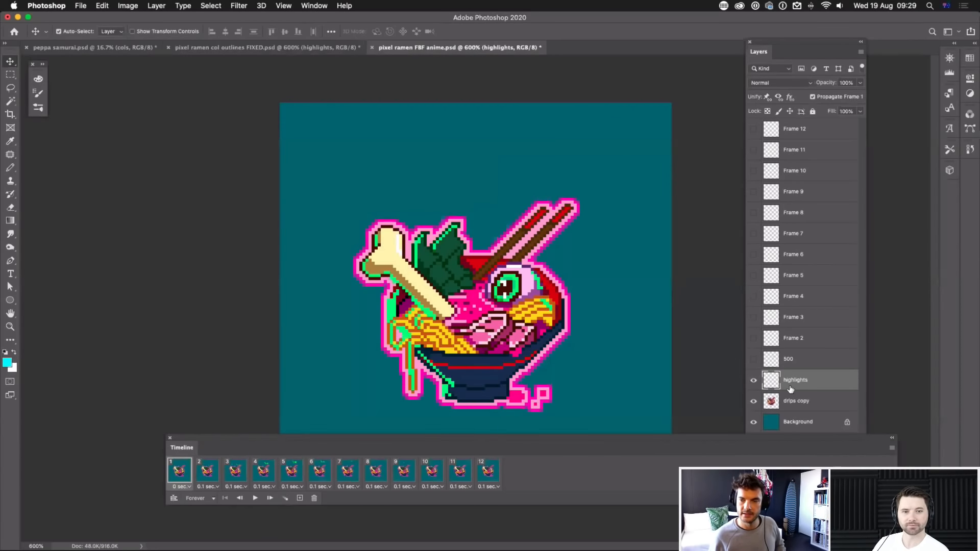
Step: Sample the highlight green as the Pencil colour and thin the highlight along the bone's underside to a one-pixel line
{"action": "key", "text": "super+equal"}
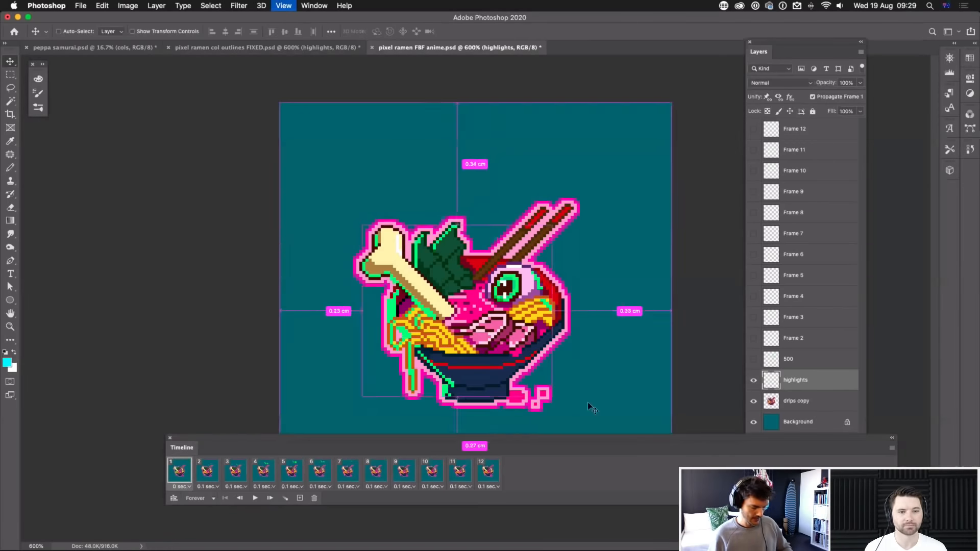
{"action": "key", "text": "super+equal"}
{"action": "key", "text": "super+equal"}
{"action": "mouse_move", "coordinate": [416, 368]}
{"action": "left_mouse_down"}
{"action": "mouse_move", "coordinate": [564, 246]}
{"action": "mouse_move", "coordinate": [555, 307]}
{"action": "mouse_move", "coordinate": [577, 312]}
{"action": "mouse_move", "coordinate": [586, 354]}
{"action": "left_mouse_up"}
{"action": "key", "text": "e"}
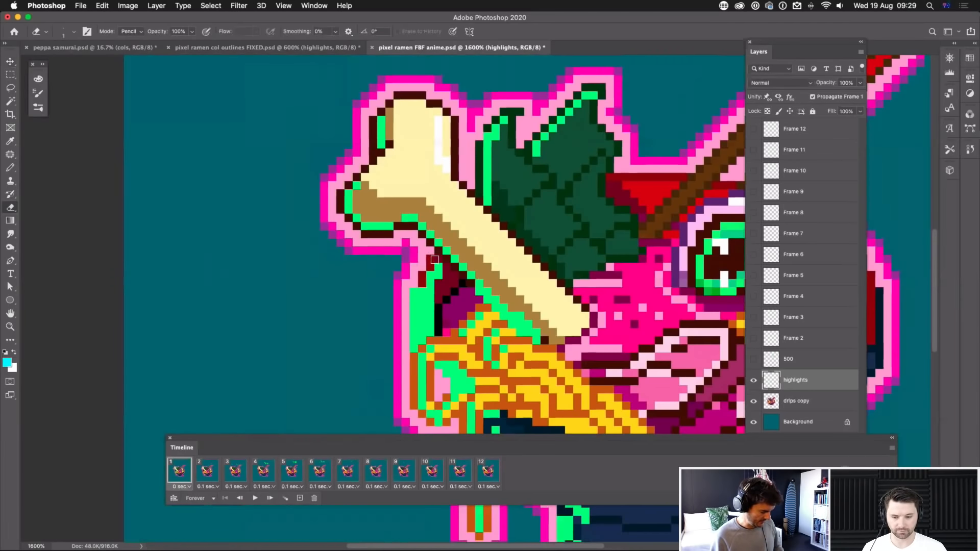
{"action": "key", "text": "b"}
{"action": "left_click", "coordinate": [428, 291], "text": "alt"}
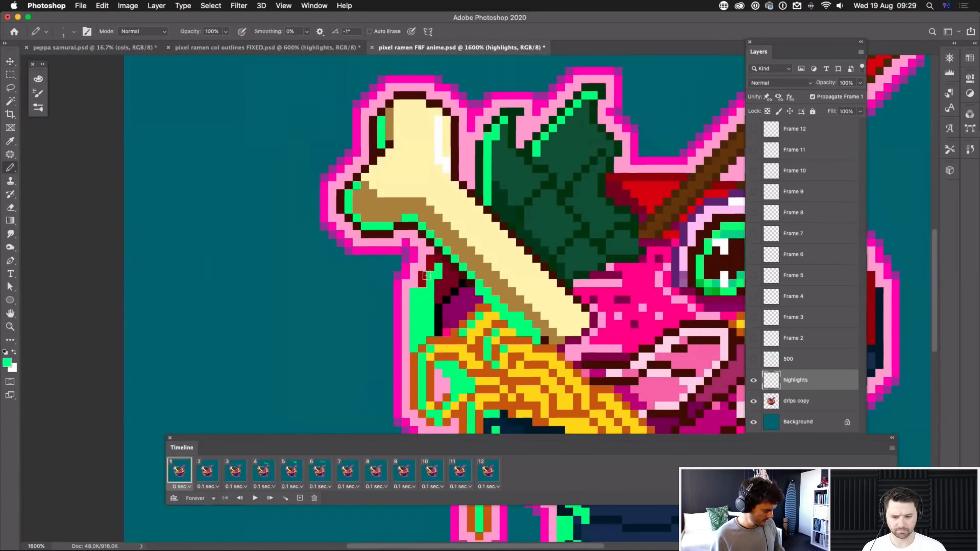
{"action": "key", "text": "e"}
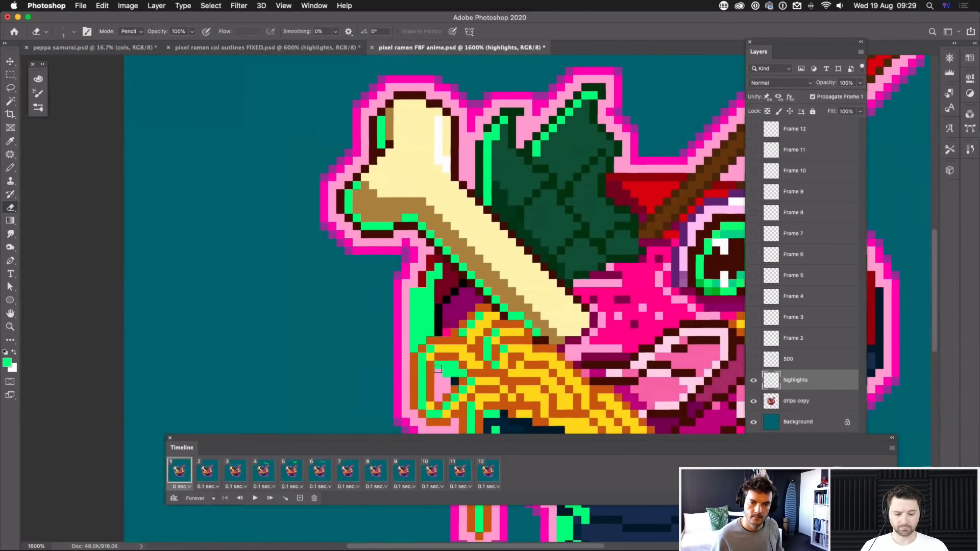
Step: Erase the surplus green on both sides of the highlight at the bowl's left rim, leaving a one-pixel line
{"action": "left_click_drag", "start_coordinate": [414, 348], "coordinate": [416, 283]}
{"action": "left_click_drag", "start_coordinate": [431, 333], "coordinate": [433, 286]}
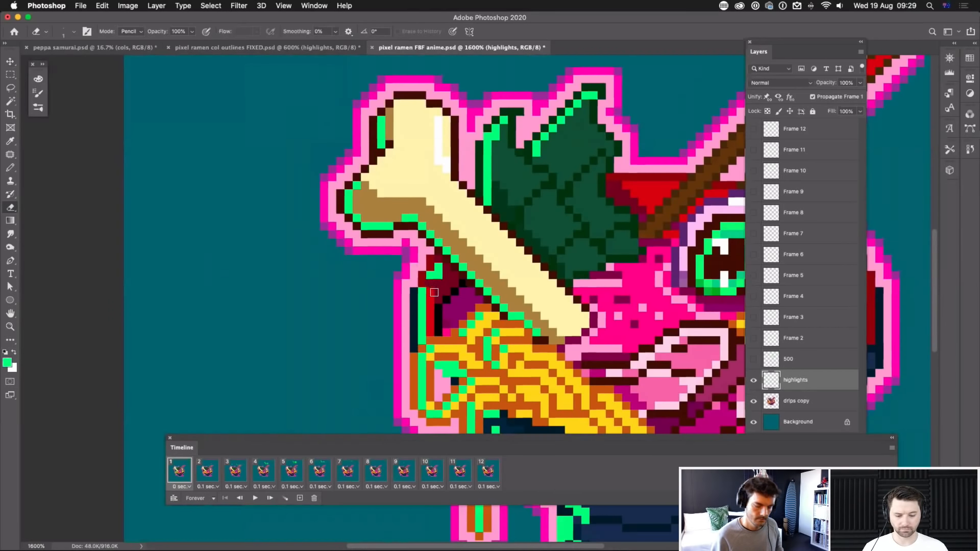
{"action": "key", "text": "super+z"}
{"action": "left_click_drag", "start_coordinate": [432, 300], "coordinate": [434, 332]}
{"action": "left_click", "coordinate": [438, 275]}
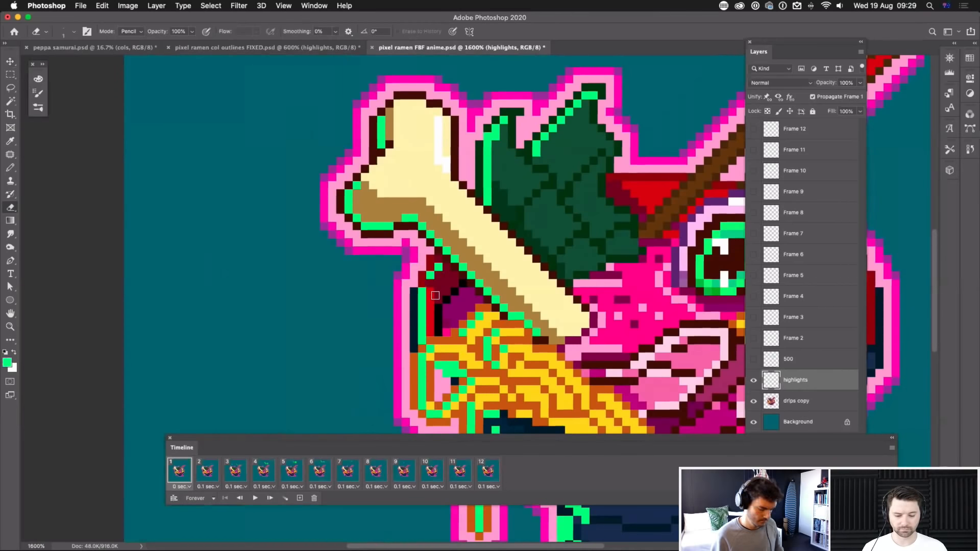
Step: Erase the surplus highlight pixels along the hanging noodle strand and the lower-left edge of the bowl's base
{"action": "key", "text": "b"}
{"action": "scroll", "coordinate": [533, 355], "scroll_direction": "down", "scroll_amount": 10}
{"action": "scroll", "coordinate": [533, 355], "scroll_direction": "right", "scroll_amount": 3}
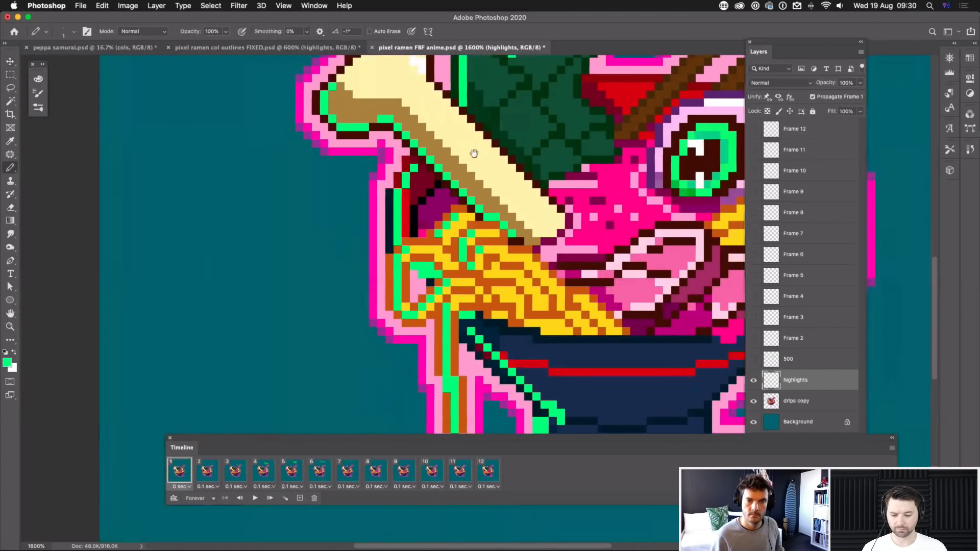
{"action": "key", "text": "e"}
{"action": "left_click_drag", "start_coordinate": [400, 250], "coordinate": [400, 302]}
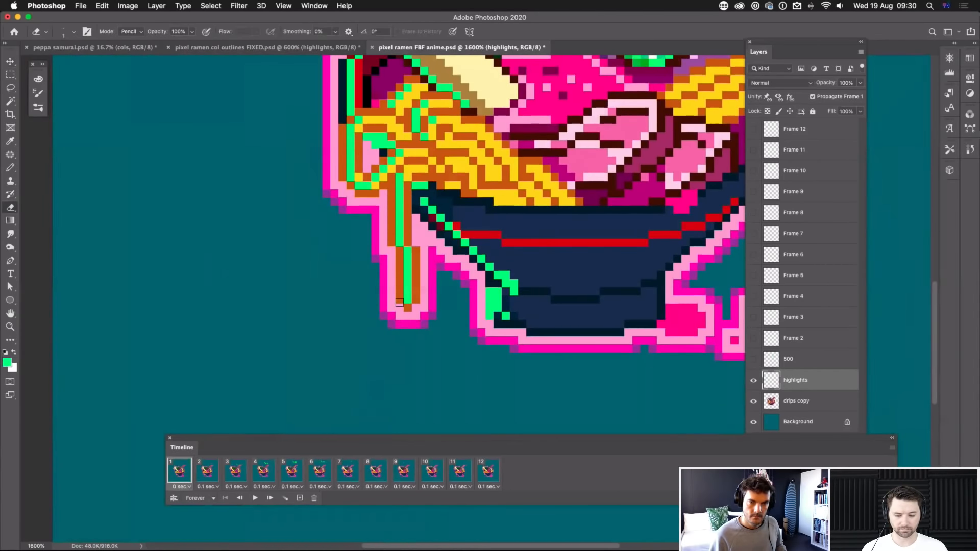
{"action": "left_click_drag", "start_coordinate": [489, 290], "coordinate": [489, 320]}
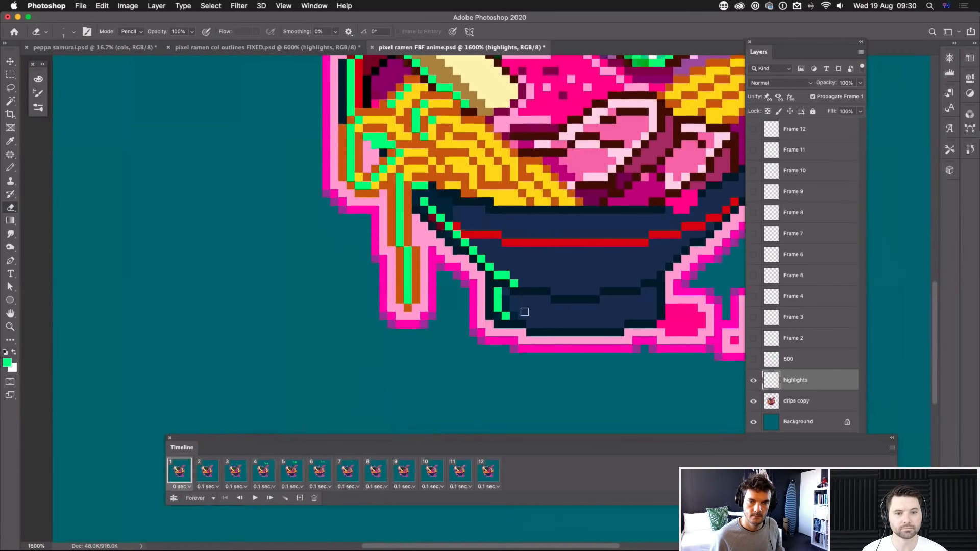
{"action": "left_click_drag", "start_coordinate": [505, 243], "coordinate": [533, 378]}
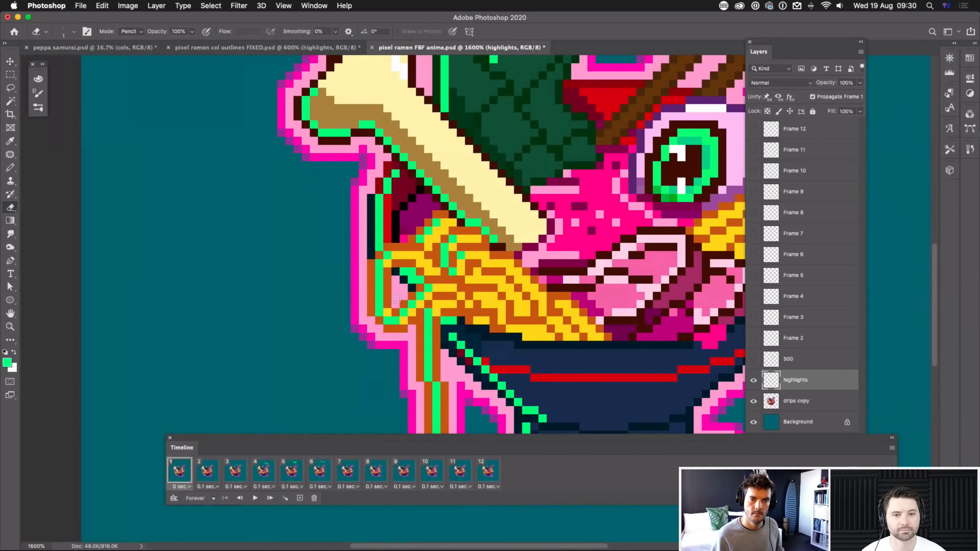
Step: Examine the thinned green highlights across the whole ramen bowl
{"action": "key", "text": "super+minus"}
{"action": "key", "text": "super+minus"}
{"action": "key", "text": "super+minus"}
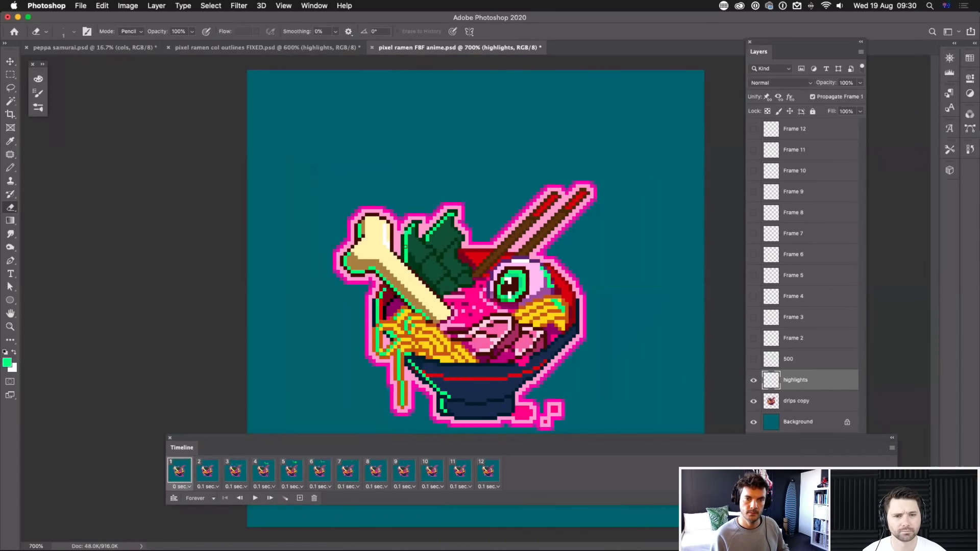
{"action": "key", "text": "super+minus"}
{"action": "key", "text": "super+plus"}
{"action": "key", "text": "super+plus"}
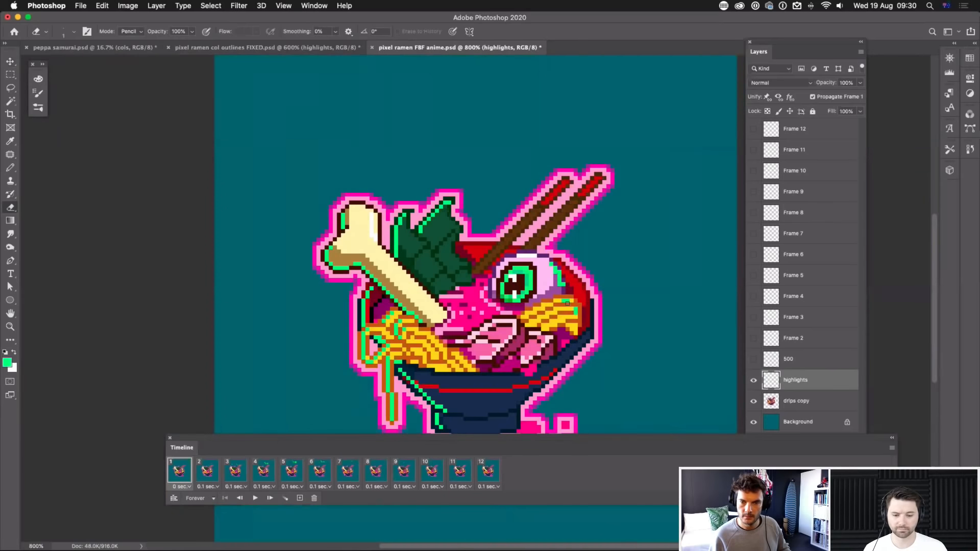
{"action": "key", "text": "super+minus"}
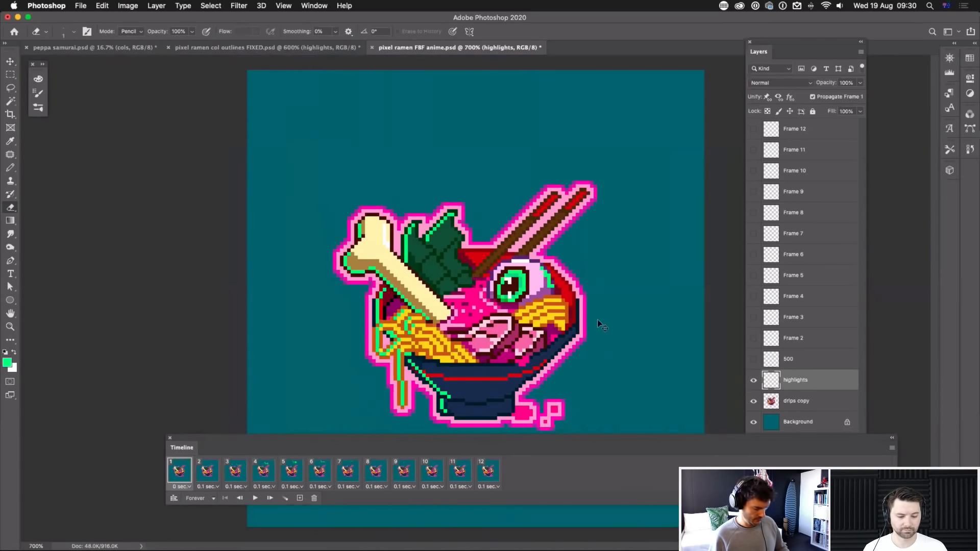
{"action": "key", "text": "super+minus"}
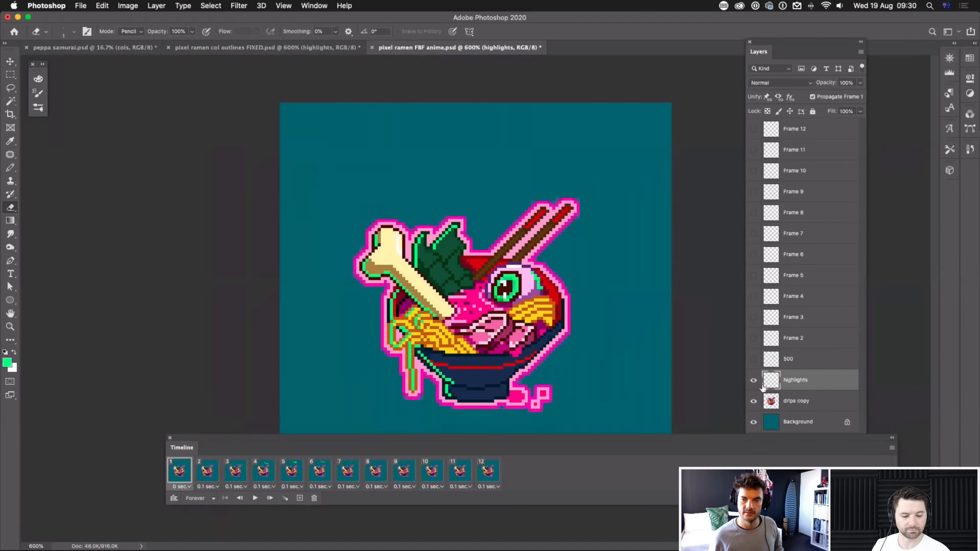
Step: Compare frames 1 and 2 and make the highlights layer visible in frame 2
{"action": "left_click", "coordinate": [209, 470]}
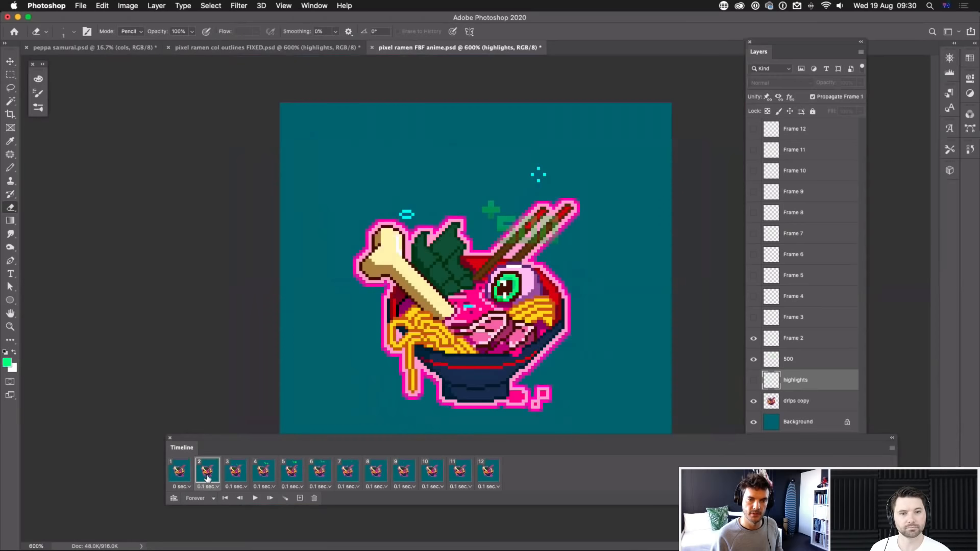
{"action": "left_click", "coordinate": [185, 472]}
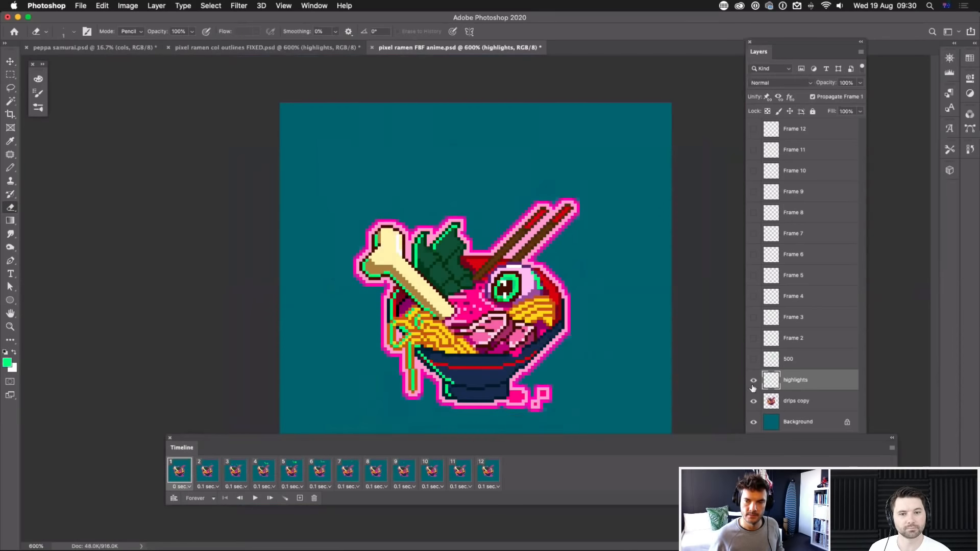
{"action": "left_click", "coordinate": [207, 472]}
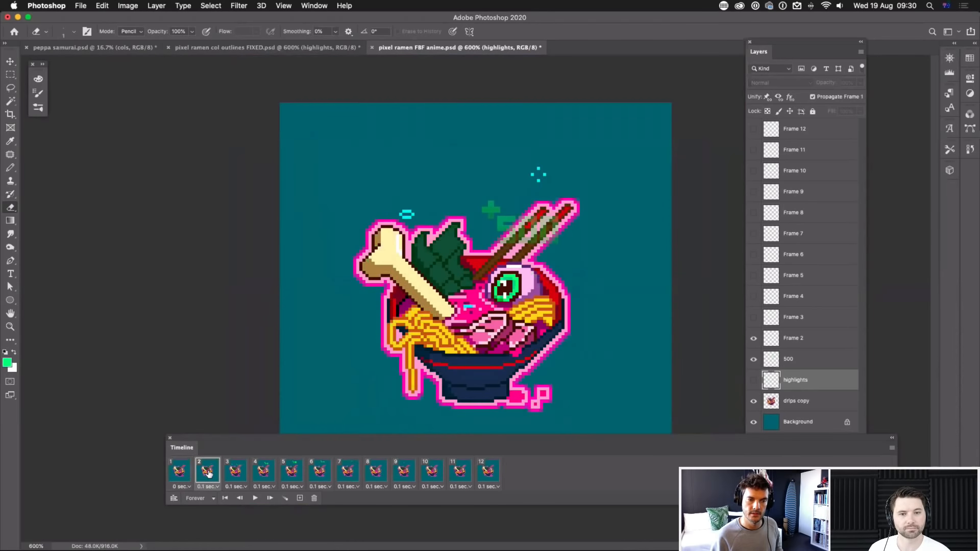
{"action": "left_click", "coordinate": [754, 381]}
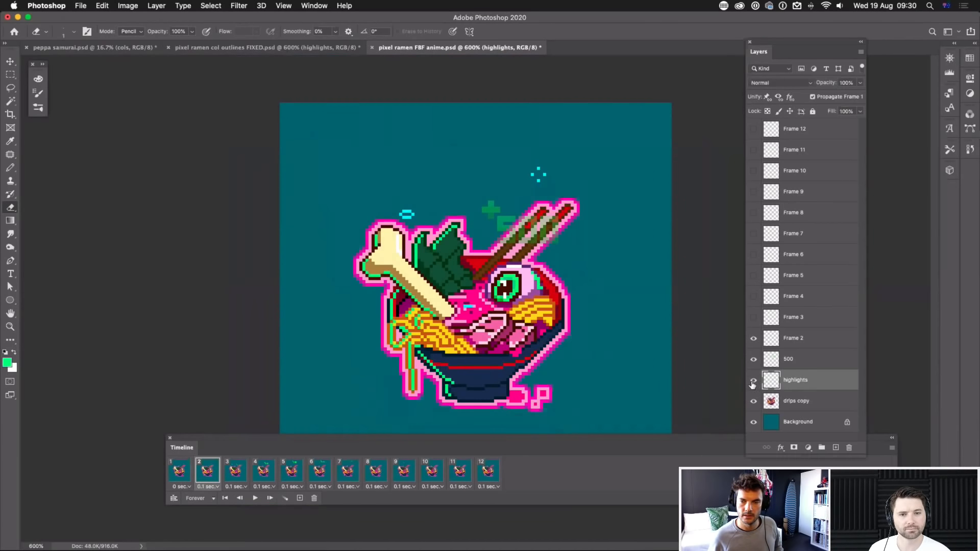
Step: Show the highlights layer in frame 3 at 66% opacity and in frame 4 at 36% opacity
{"action": "left_click", "coordinate": [235, 470]}
{"action": "left_click", "coordinate": [753, 381]}
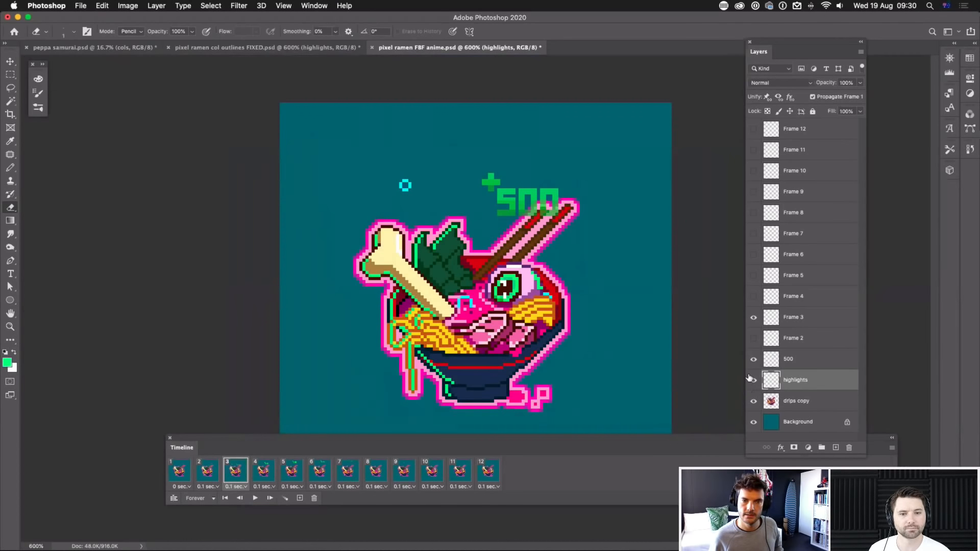
{"action": "left_click", "coordinate": [860, 82]}
{"action": "left_click_drag", "start_coordinate": [861, 97], "coordinate": [842, 100]}
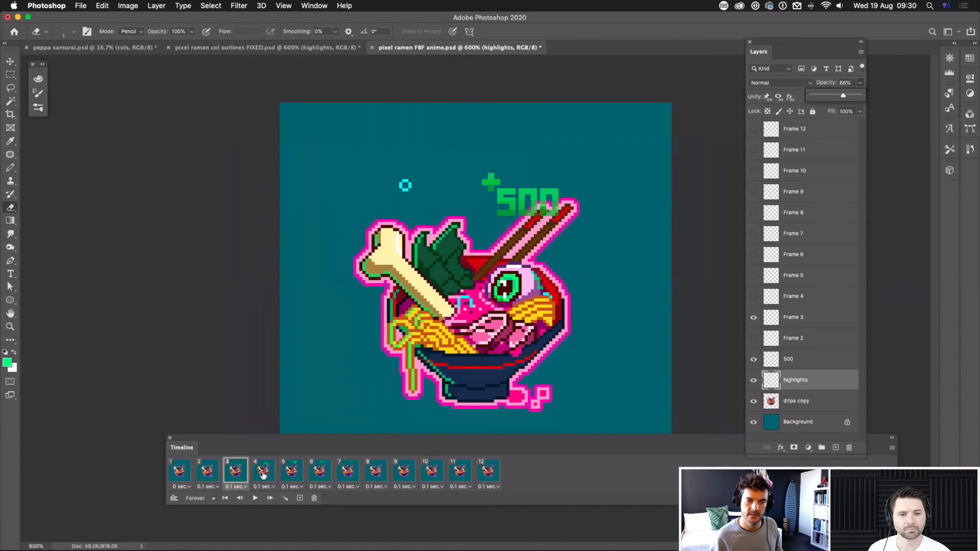
{"action": "left_click", "coordinate": [262, 474]}
{"action": "left_click", "coordinate": [754, 380]}
{"action": "left_click", "coordinate": [860, 83]}
{"action": "left_click_drag", "start_coordinate": [843, 98], "coordinate": [829, 98]}
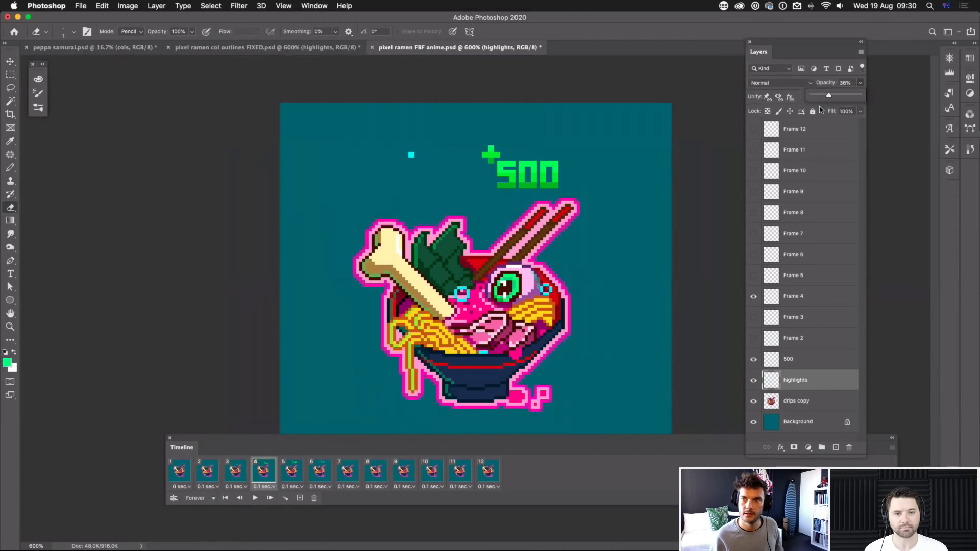
Step: Show the highlights layer in frame 5 at 15% opacity and in frame 6 at 34% opacity
{"action": "left_click", "coordinate": [292, 474]}
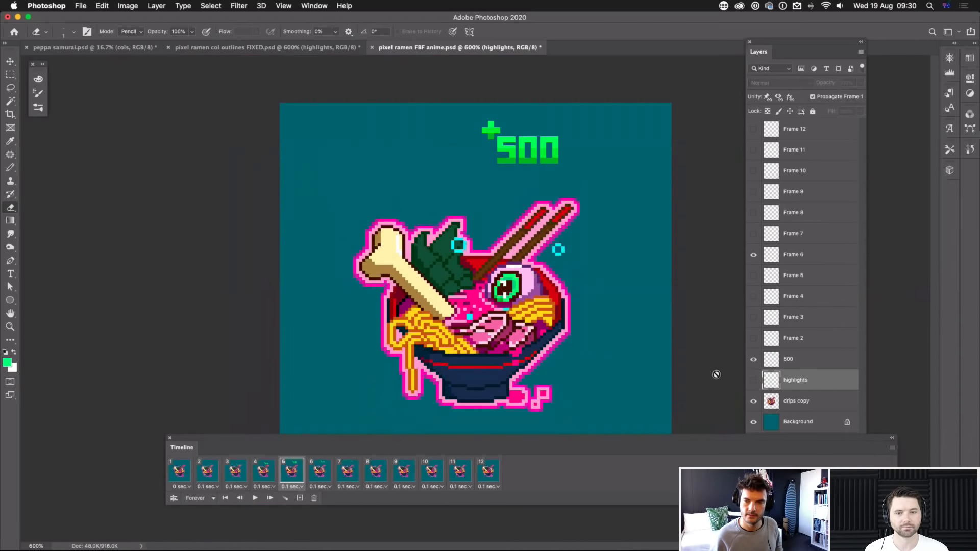
{"action": "left_click", "coordinate": [861, 84]}
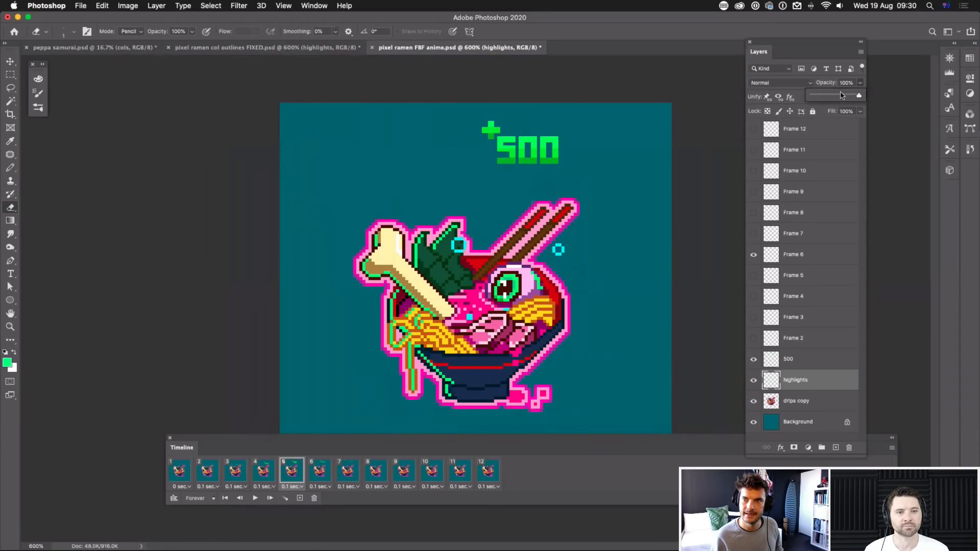
{"action": "mouse_move", "coordinate": [822, 98]}
{"action": "left_mouse_down"}
{"action": "mouse_move", "coordinate": [813, 99]}
{"action": "mouse_move", "coordinate": [821, 97]}
{"action": "left_mouse_up"}
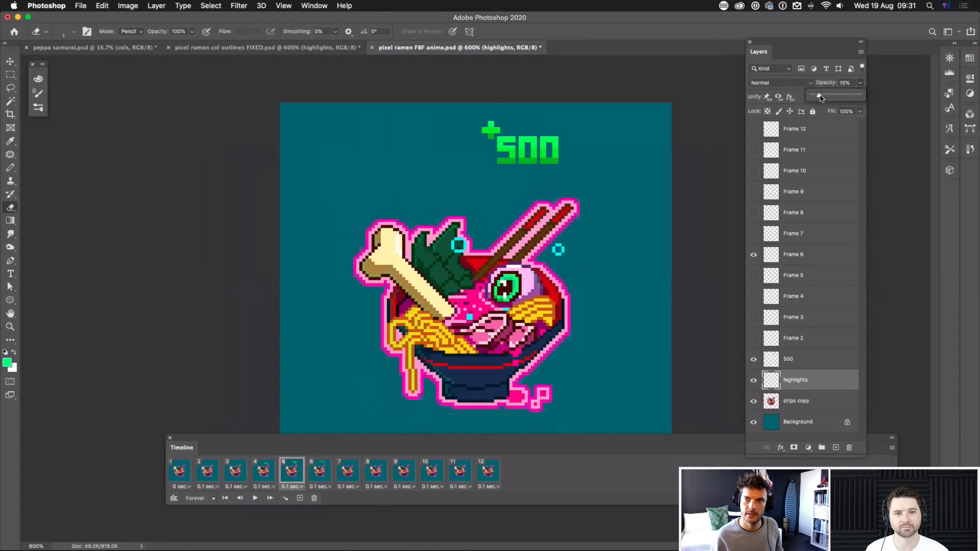
{"action": "left_click", "coordinate": [320, 471]}
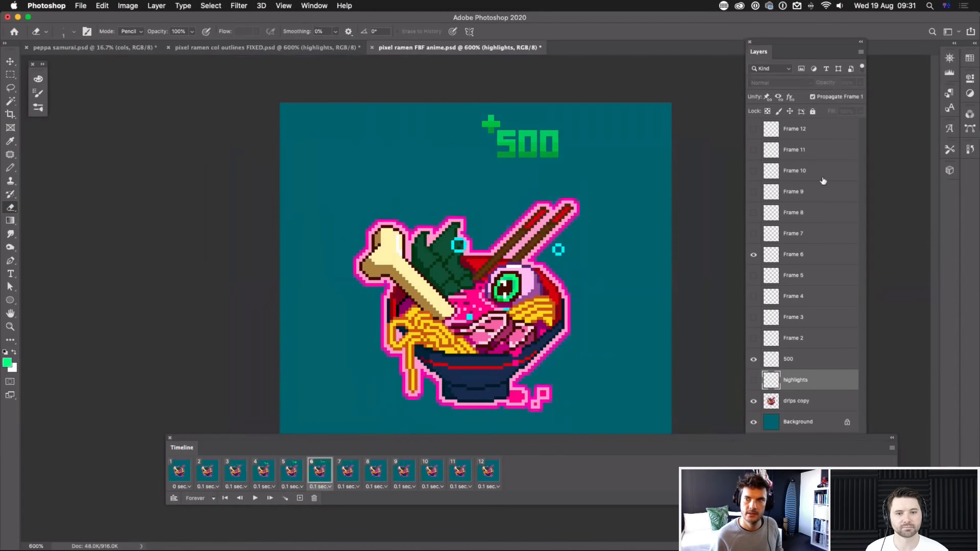
{"action": "left_click", "coordinate": [754, 380]}
{"action": "left_click", "coordinate": [861, 83]}
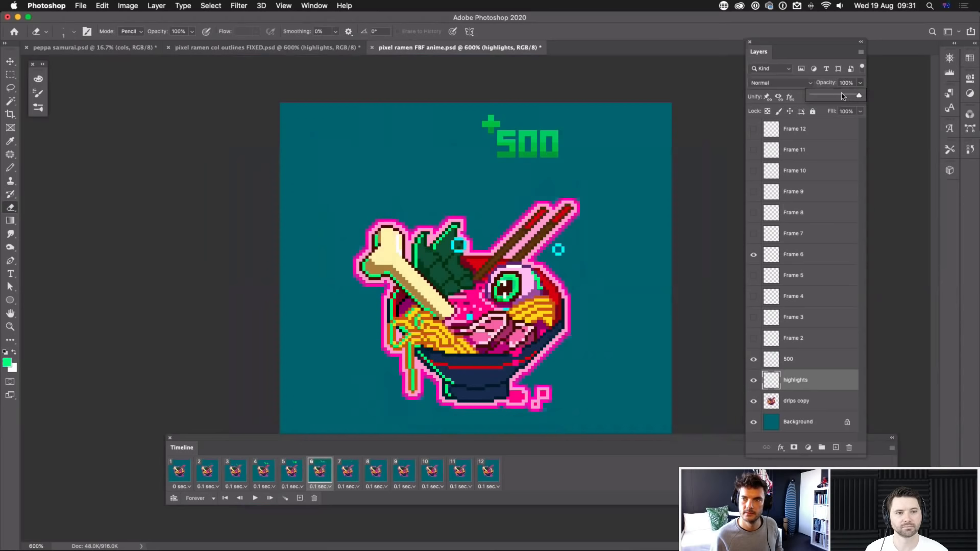
{"action": "left_click_drag", "start_coordinate": [847, 97], "coordinate": [831, 98]}
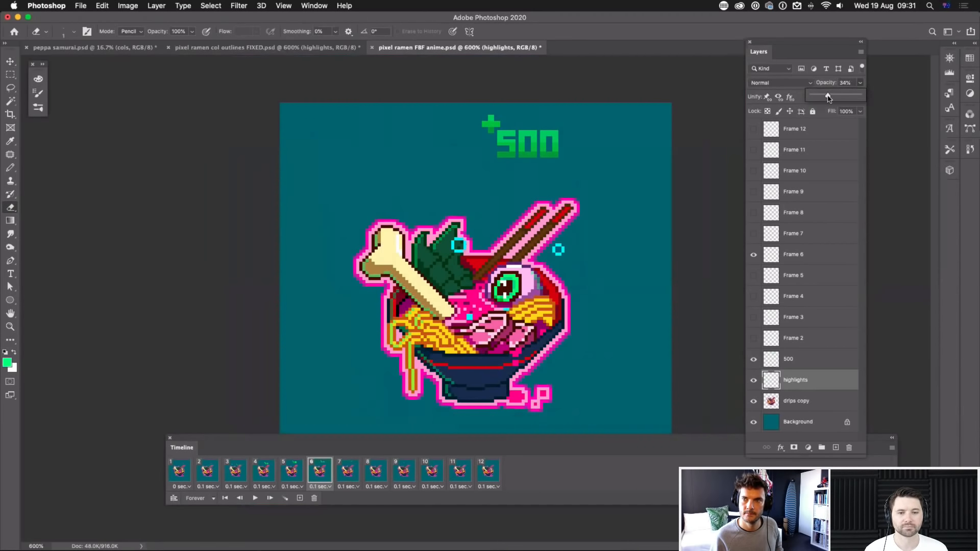
Step: Show the highlights layer in frame 7 at 67% opacity and in frame 8 at 100% opacity
{"action": "left_click", "coordinate": [348, 470]}
{"action": "left_click", "coordinate": [862, 83]}
{"action": "left_click_drag", "start_coordinate": [859, 95], "coordinate": [841, 97]}
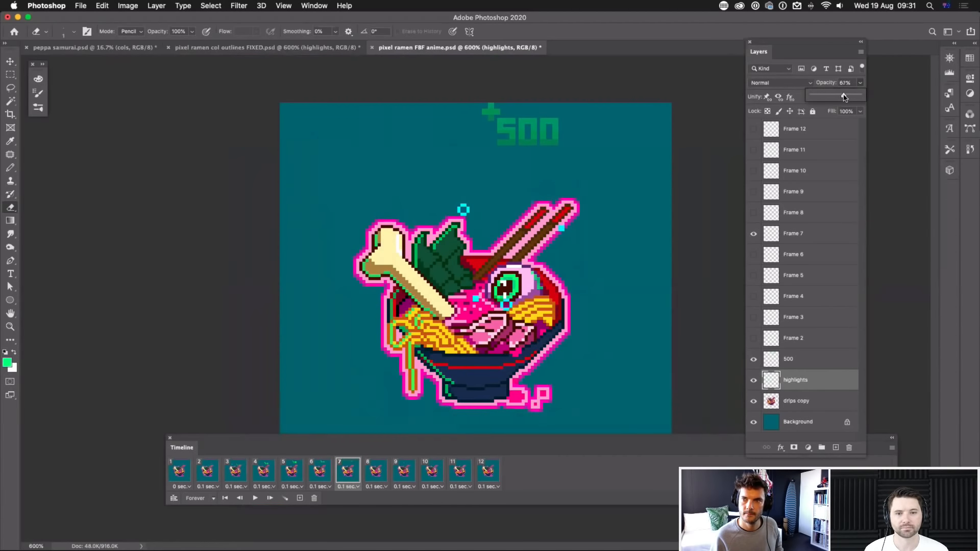
{"action": "left_click", "coordinate": [376, 471]}
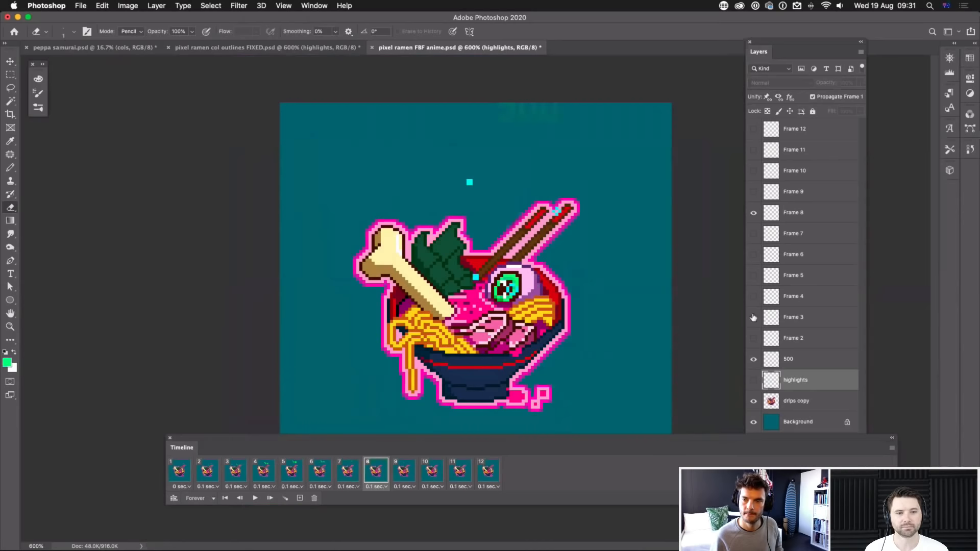
{"action": "left_click", "coordinate": [753, 381]}
{"action": "left_click", "coordinate": [754, 381]}
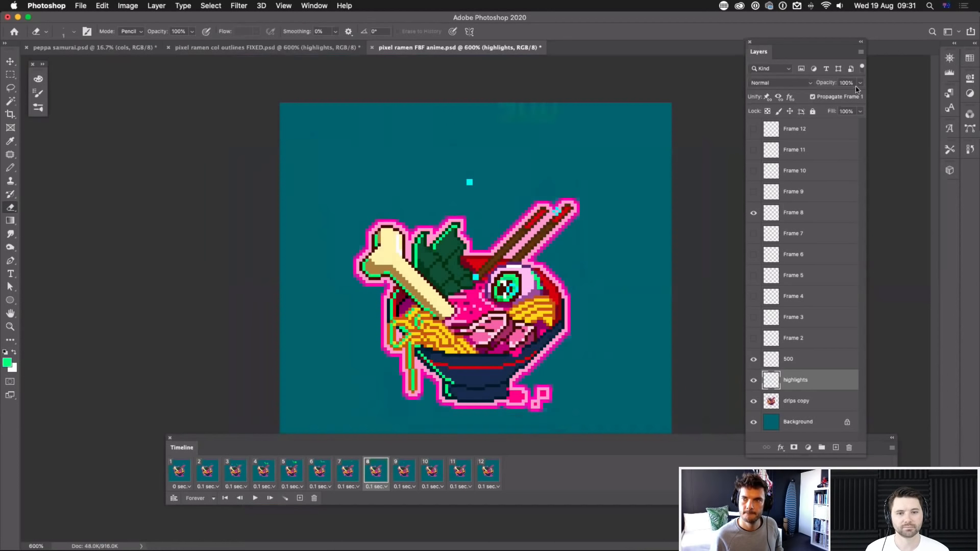
Step: Make the highlights layer visible in frames 9 to 12 and play the animation
{"action": "left_click", "coordinate": [402, 472]}
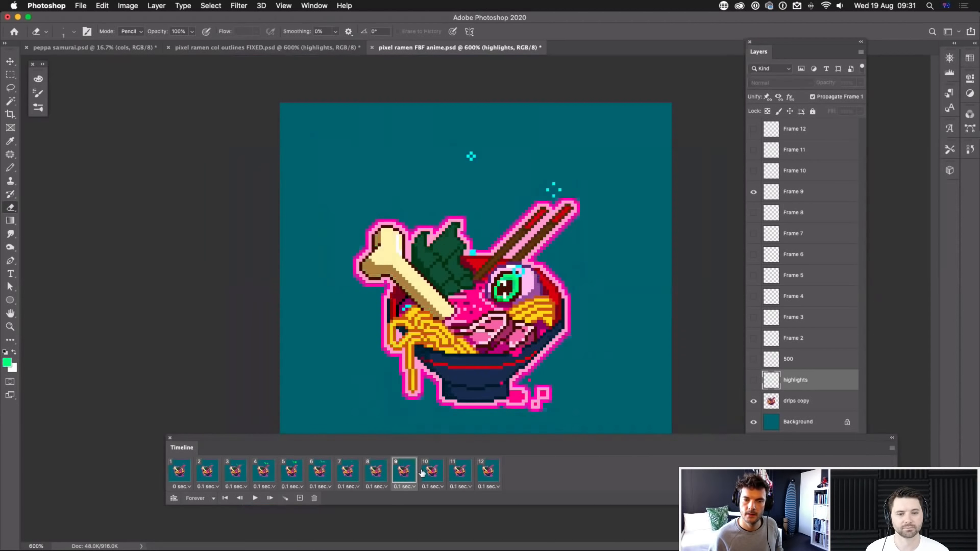
{"action": "left_click", "coordinate": [754, 381]}
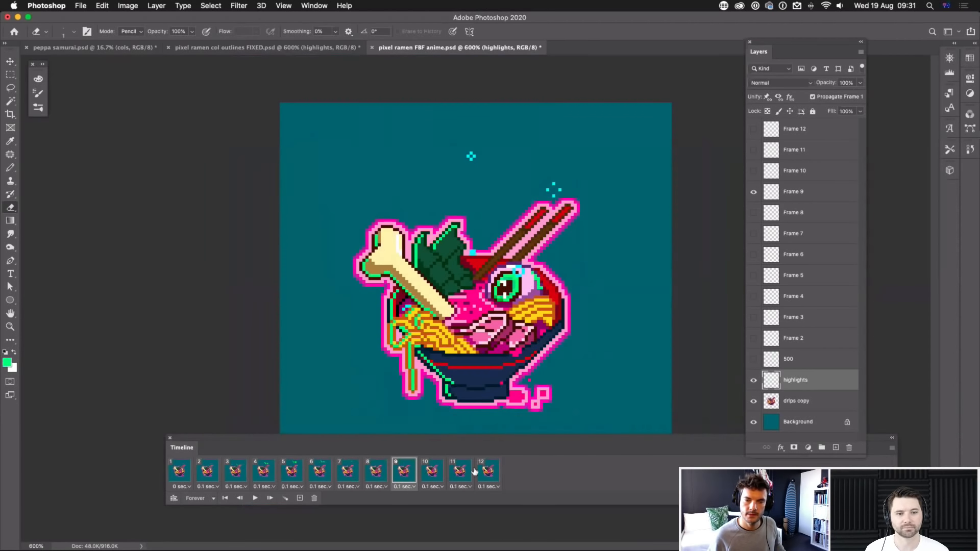
{"action": "left_click", "coordinate": [755, 382]}
{"action": "left_click", "coordinate": [754, 383]}
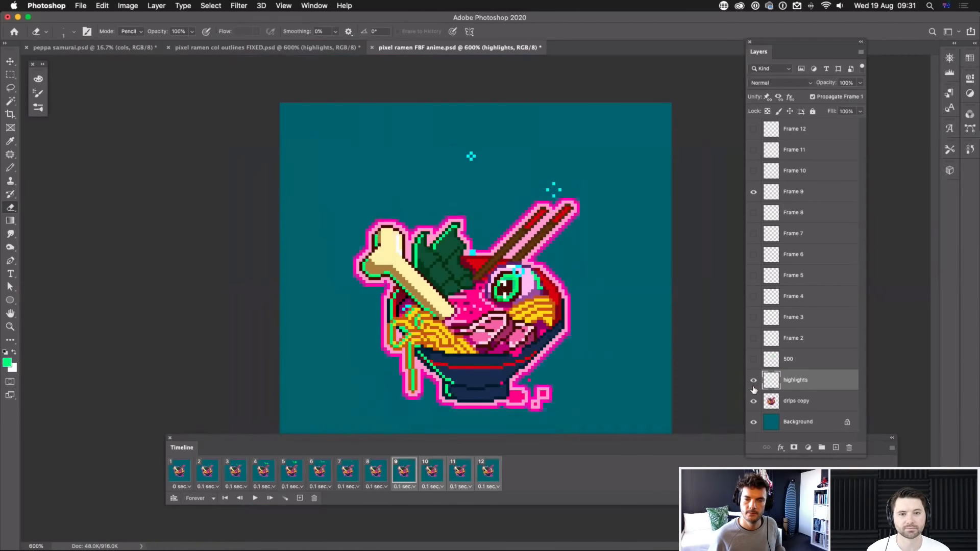
{"action": "left_click", "coordinate": [442, 468]}
{"action": "left_click", "coordinate": [461, 472]}
{"action": "left_click", "coordinate": [486, 479]}
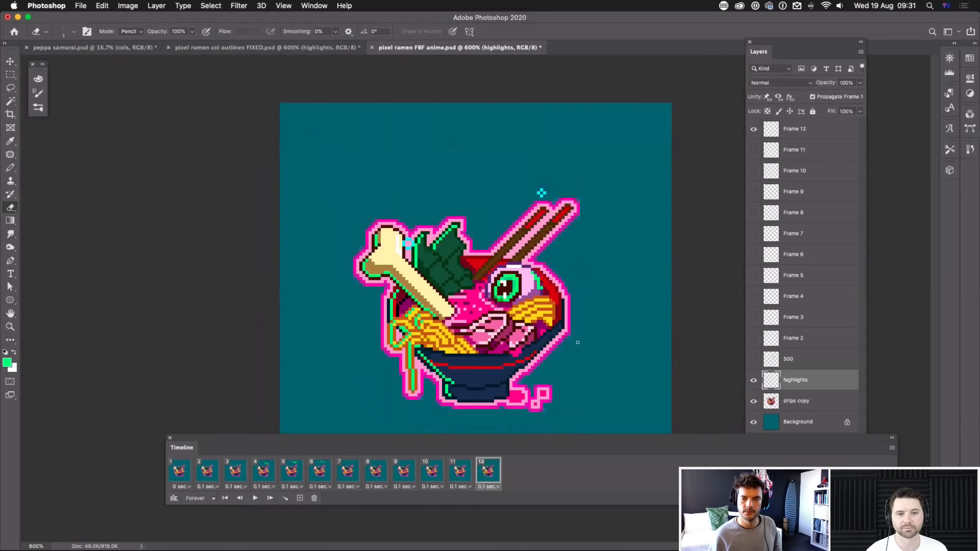
{"action": "key", "text": "space"}
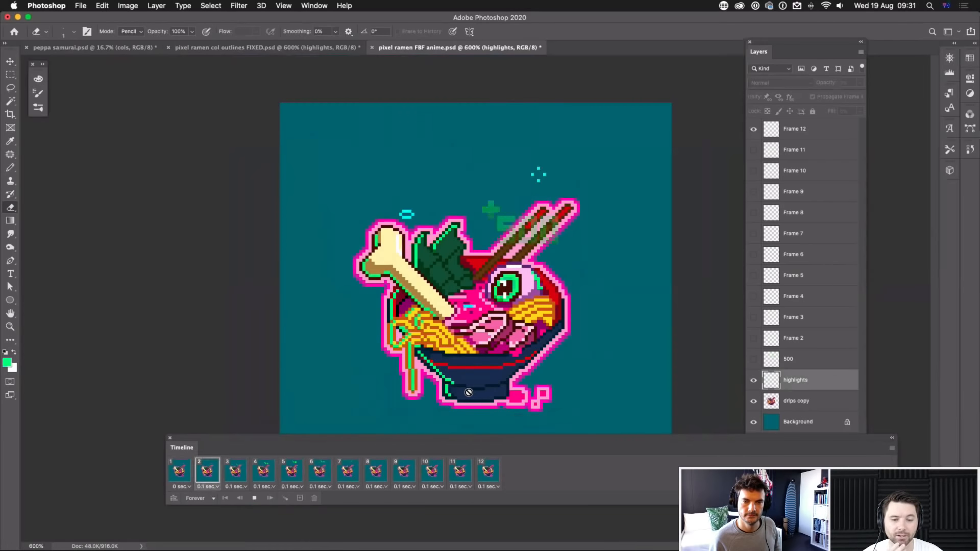
Step: Stop the animation playback and step through frames 4 to 12 to check how the highlights fade
{"action": "key", "text": "super+minus"}
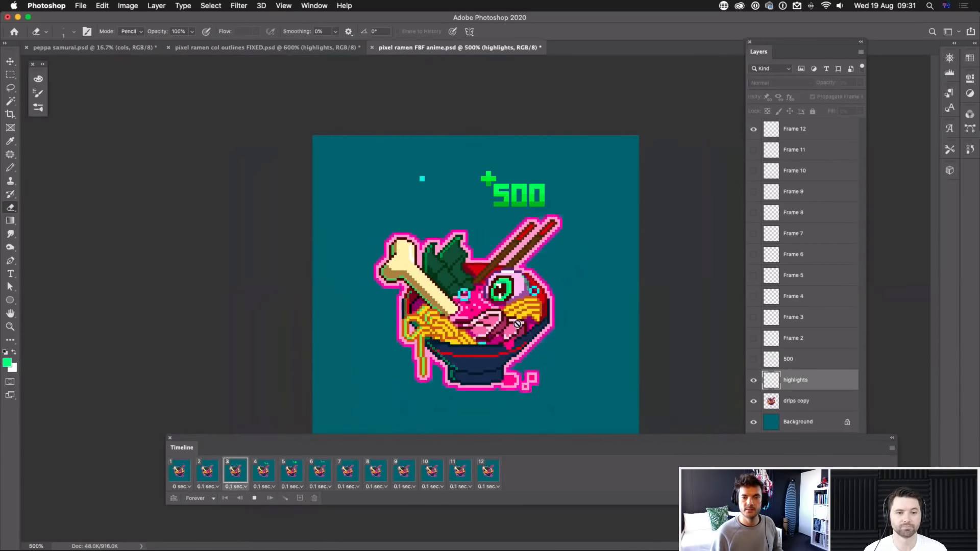
{"action": "key", "text": "space"}
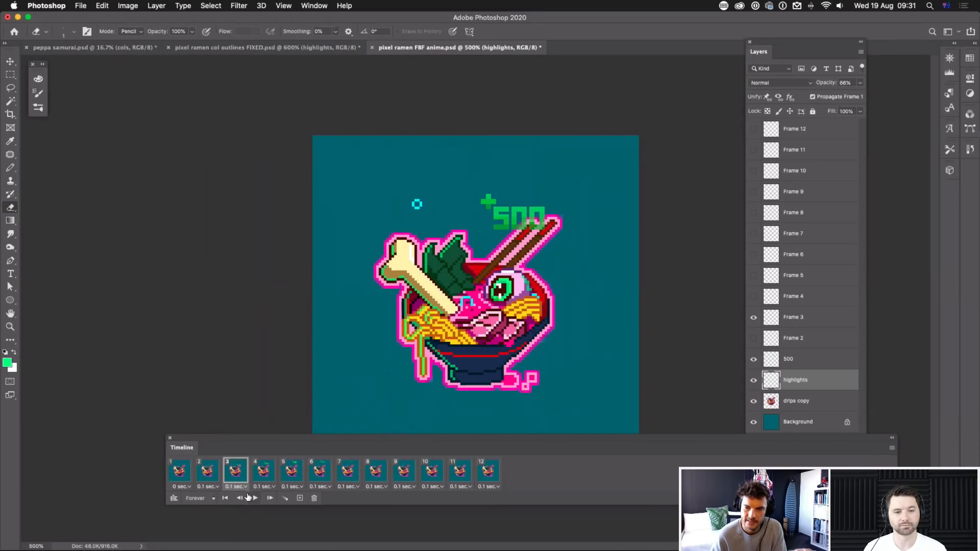
{"action": "left_click", "coordinate": [264, 472]}
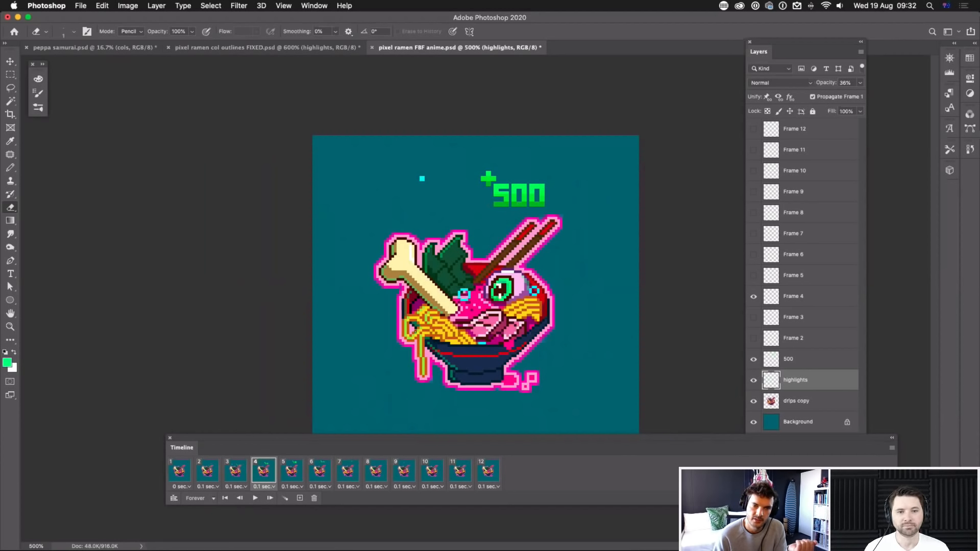
{"action": "left_click", "coordinate": [292, 475]}
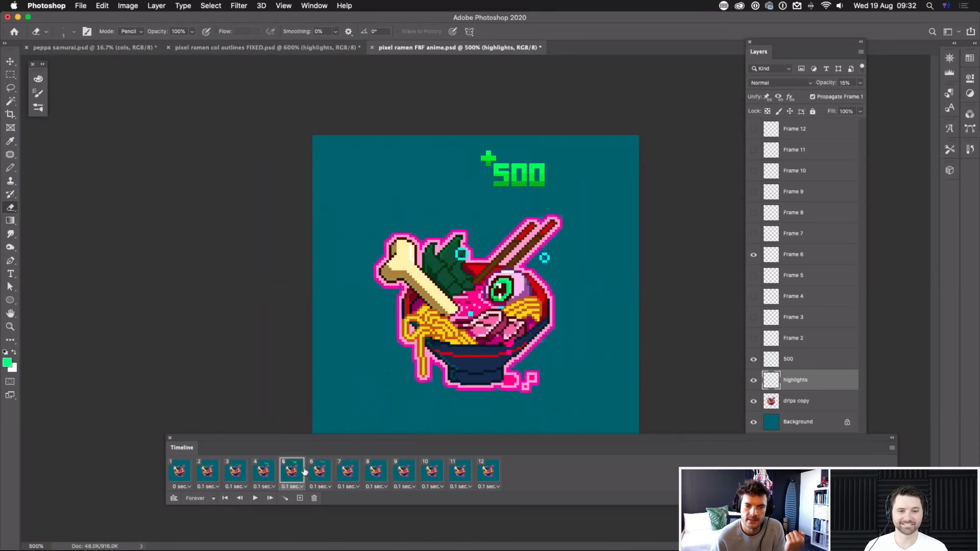
{"action": "left_click", "coordinate": [319, 475]}
{"action": "left_click", "coordinate": [347, 475]}
{"action": "left_click", "coordinate": [375, 475]}
{"action": "left_click", "coordinate": [403, 475]}
{"action": "left_click", "coordinate": [431, 474]}
{"action": "left_click", "coordinate": [459, 475]}
{"action": "left_click", "coordinate": [487, 476]}
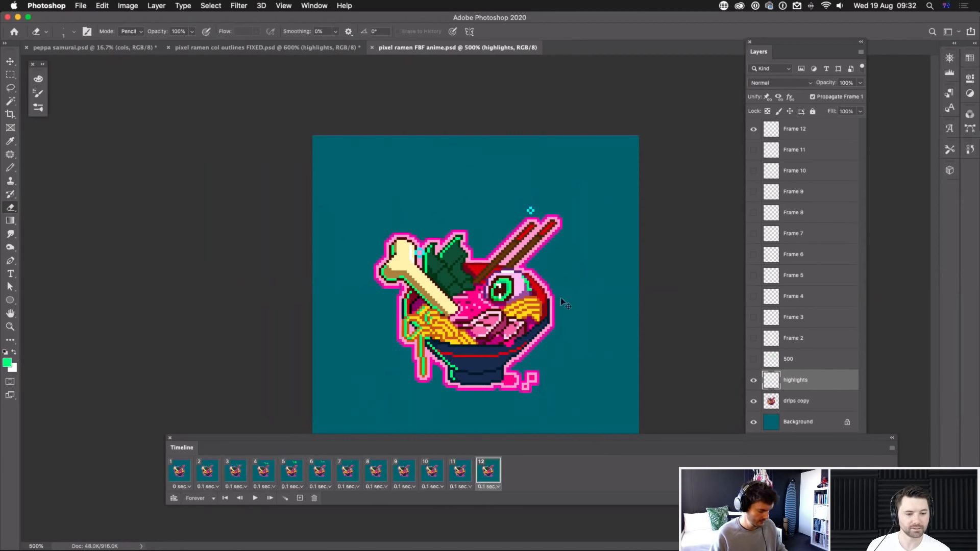
Step: Play the animation at 800% magnification to examine the bowl's highlights up close, and stop the playback
{"action": "scroll", "coordinate": [549, 306], "scroll_direction": "up", "scroll_amount": 4}
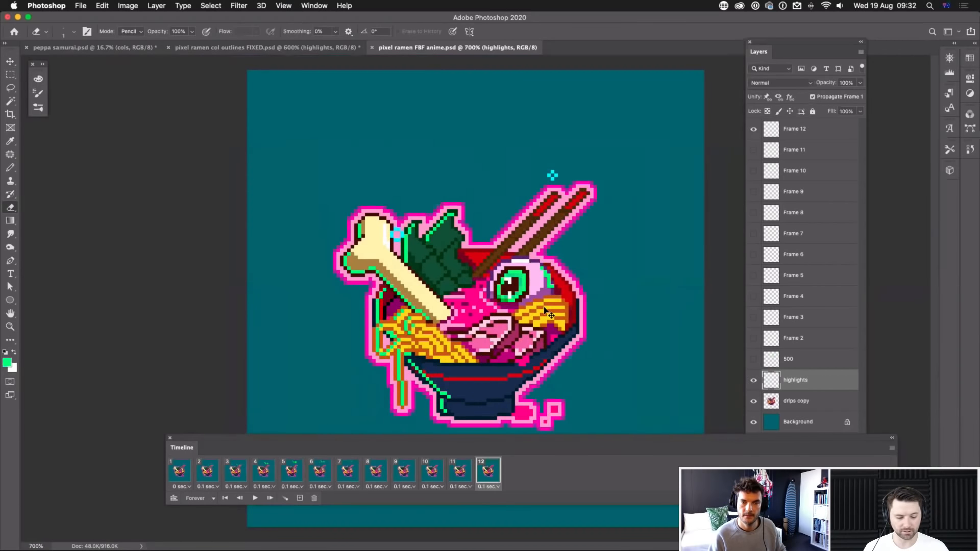
{"action": "scroll", "coordinate": [545, 312], "scroll_direction": "up", "scroll_amount": 2}
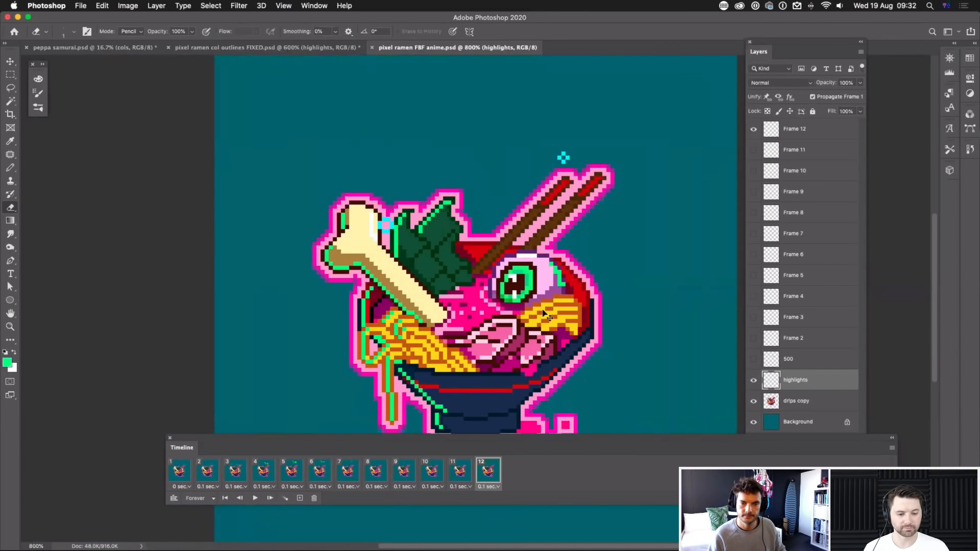
{"action": "left_click_drag", "start_coordinate": [553, 403], "coordinate": [580, 354]}
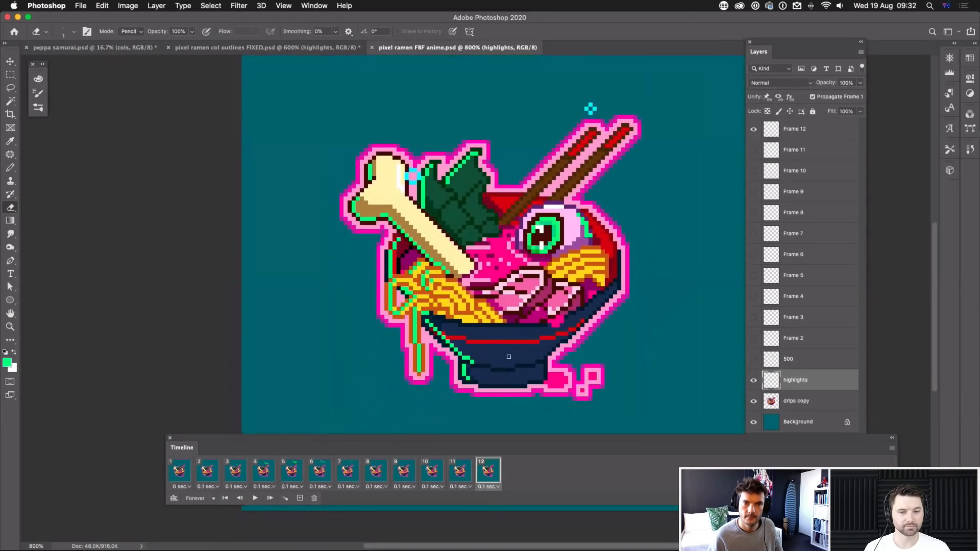
{"action": "key", "text": "space"}
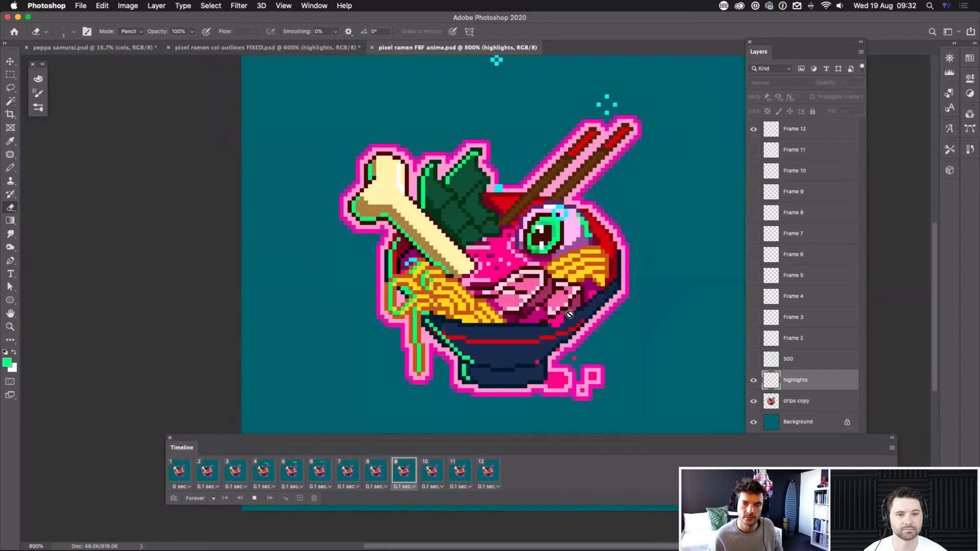
{"action": "key", "text": "space"}
{"action": "key", "text": "super+minus"}
{"action": "key", "text": "super+minus"}
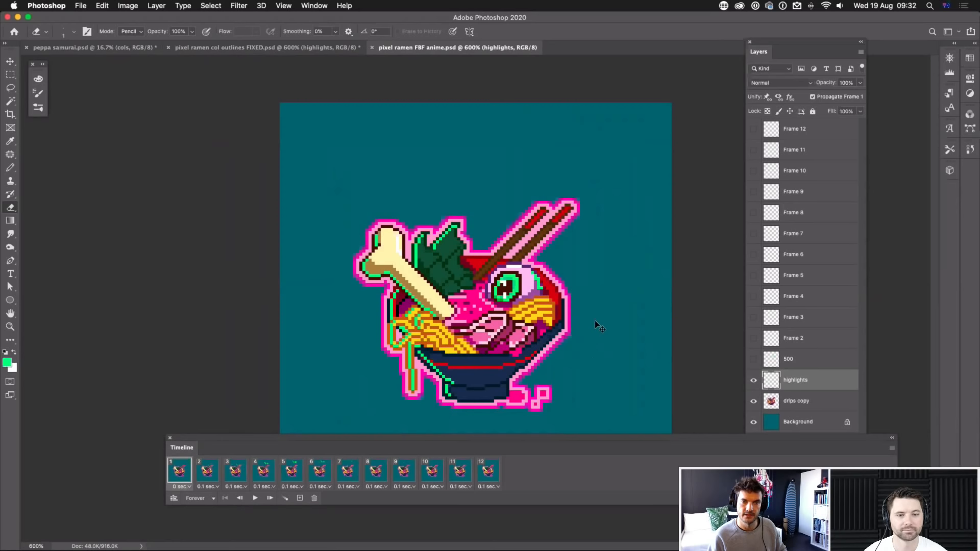
Step: Play the animation at its actual 100% size to check how it reads small, and stop it
{"action": "key", "text": "super+minus"}
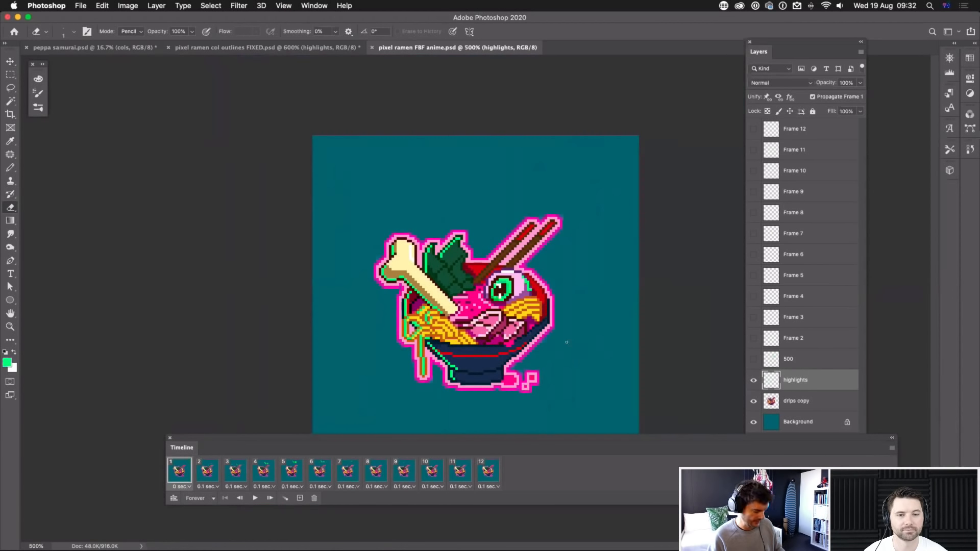
{"action": "key", "text": "super+minus"}
{"action": "key", "text": "super+minus"}
{"action": "key", "text": "super+minus"}
{"action": "key", "text": "super+minus"}
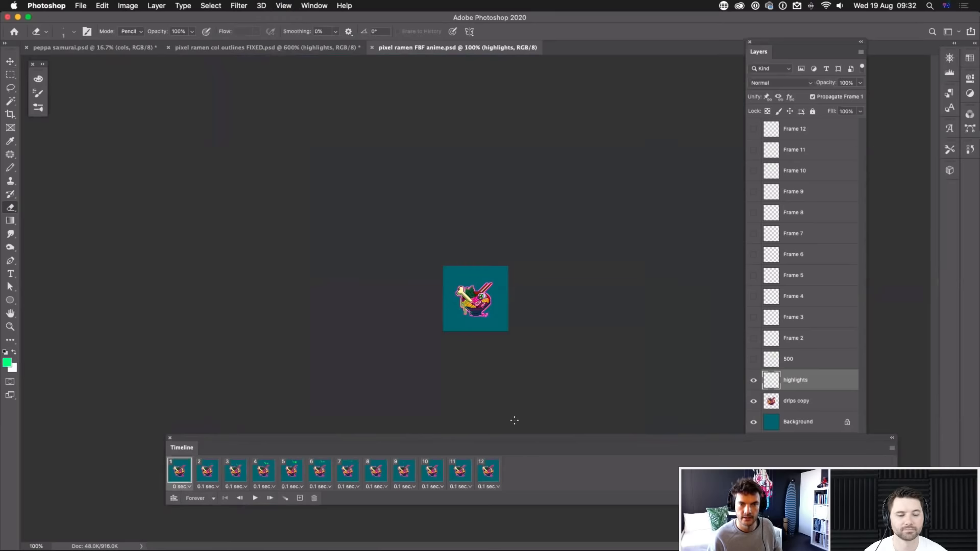
{"action": "key", "text": "space"}
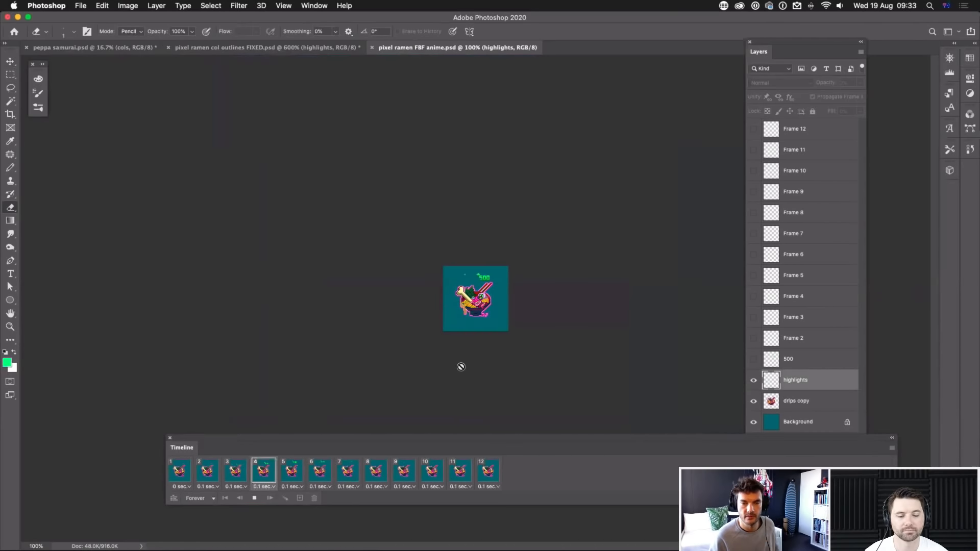
{"action": "key", "text": "space"}
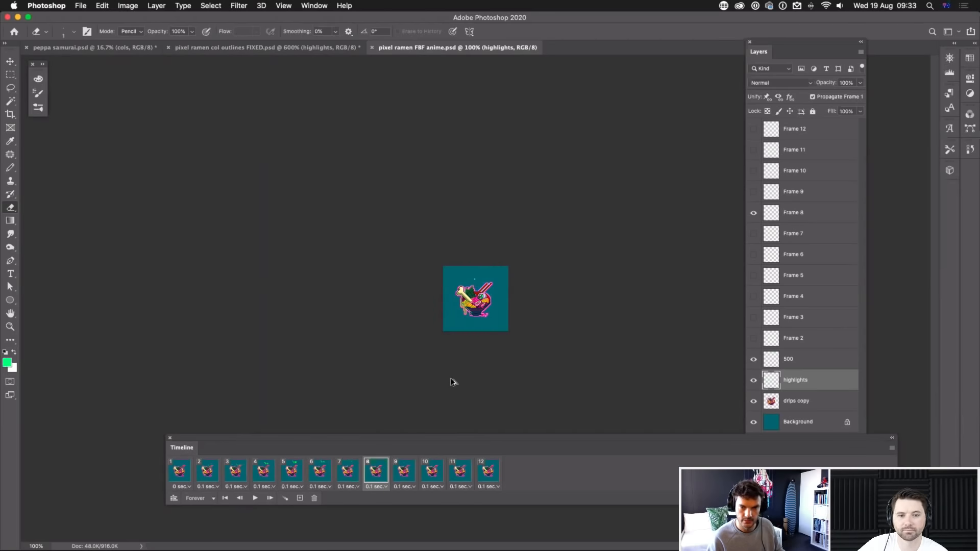
{"action": "key", "text": "super+alt+i"}
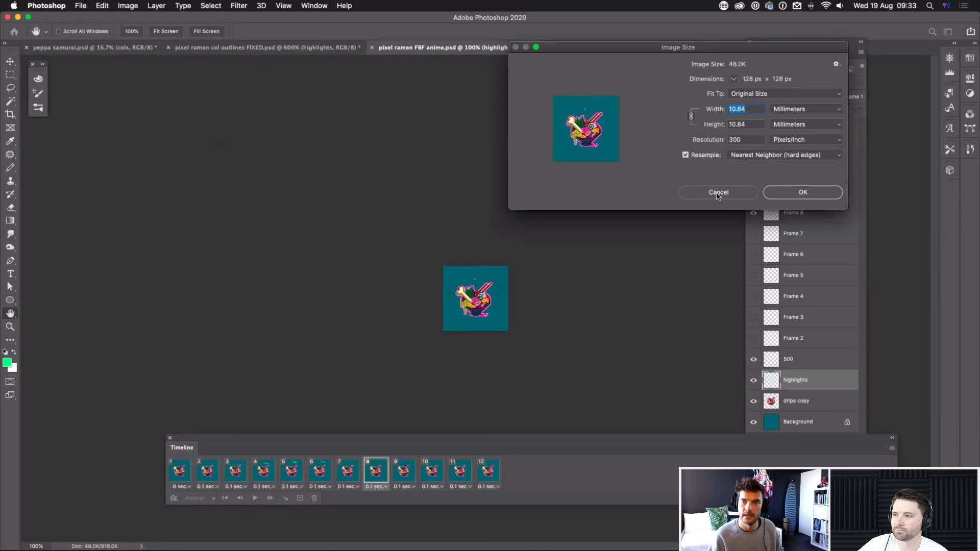
{"action": "left_click", "coordinate": [758, 154]}
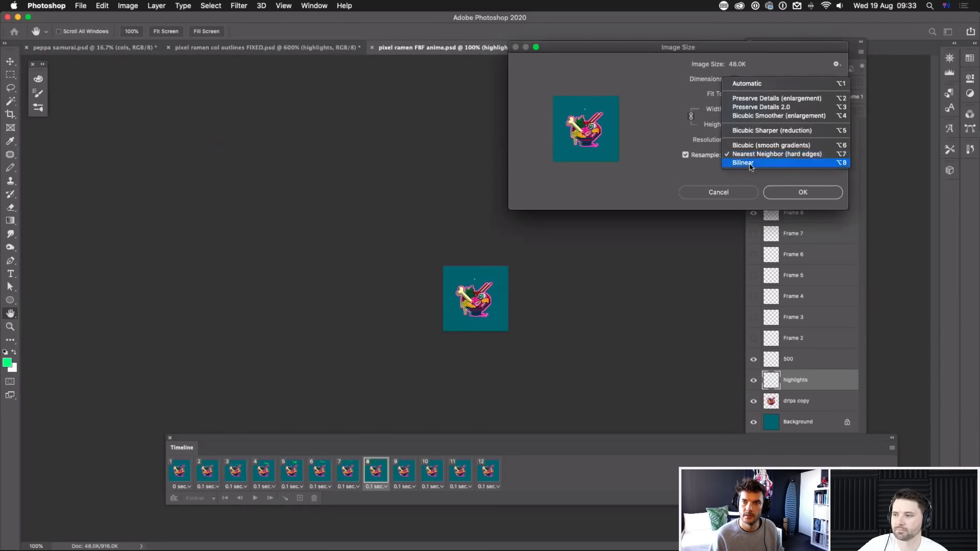
{"action": "left_click", "coordinate": [756, 84]}
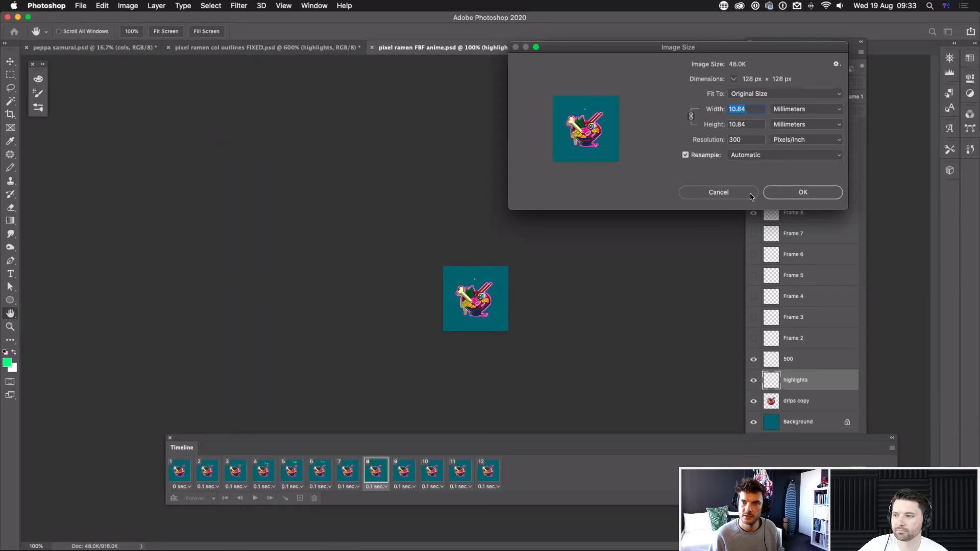
{"action": "left_click", "coordinate": [718, 192]}
{"action": "key", "text": "e"}
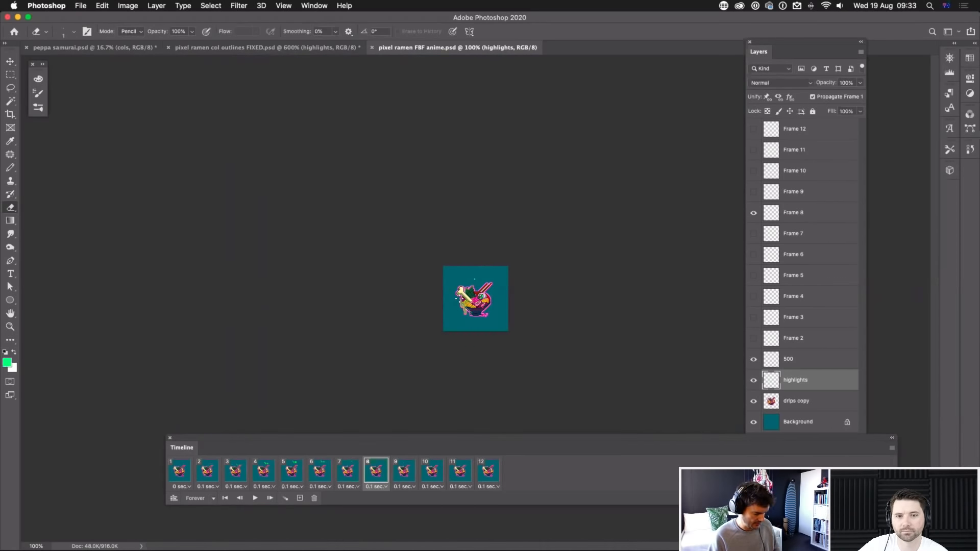
Step: Resize the image to 200 × 200 mm with Automatic resampling
{"action": "key", "text": "super+alt+i"}
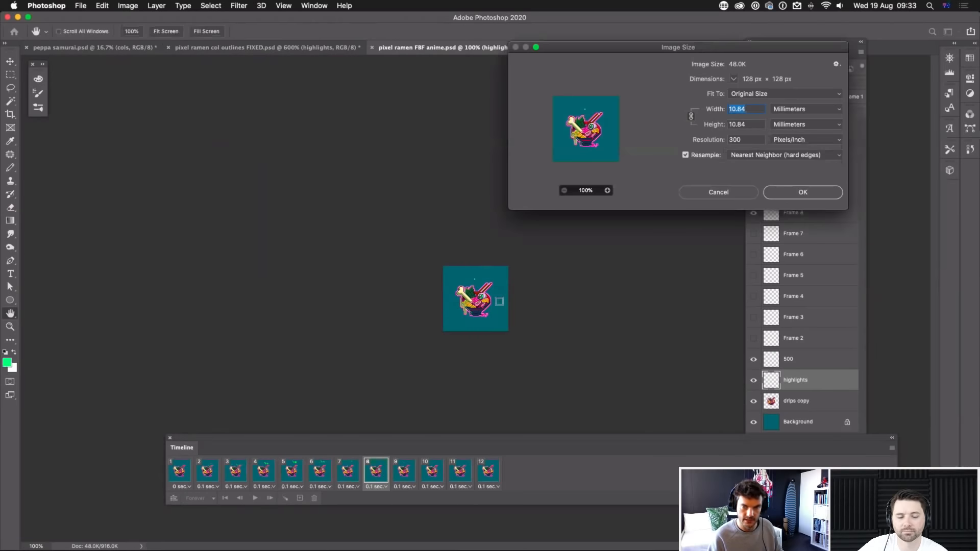
{"action": "left_click", "coordinate": [777, 161]}
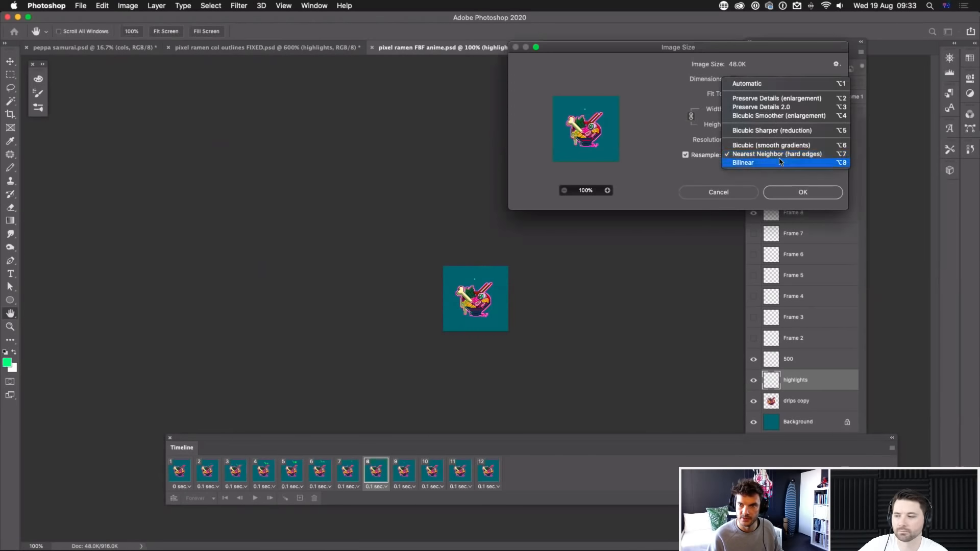
{"action": "left_click", "coordinate": [748, 89]}
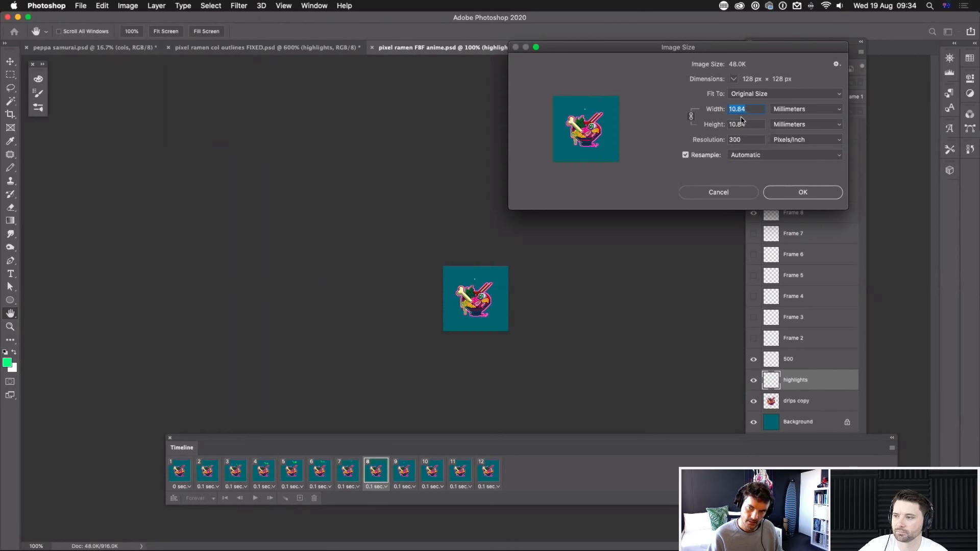
{"action": "type", "text": "2"}
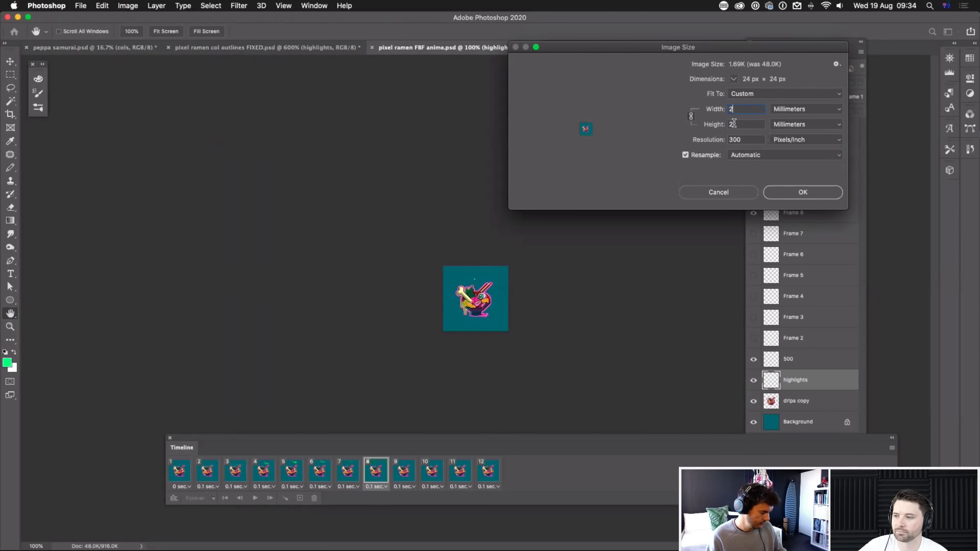
{"action": "type", "text": "00"}
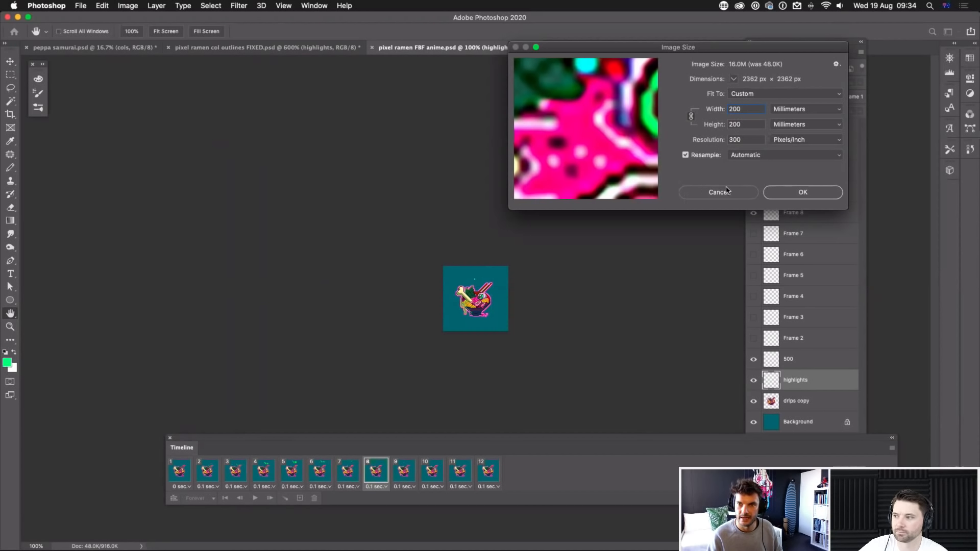
{"action": "left_click", "coordinate": [800, 195]}
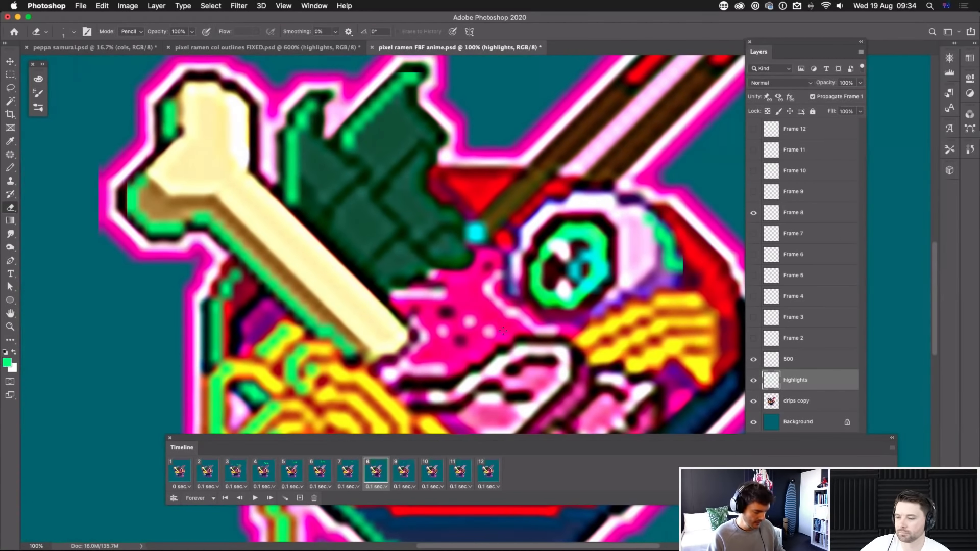
Step: Examine the enlarged artwork's pixels at up to 1600% around the light edge in the pink area
{"action": "key", "text": "super+equal"}
{"action": "key", "text": "super+equal"}
{"action": "key", "text": "super+equal"}
{"action": "key", "text": "super+equal"}
{"action": "key", "text": "super+equal"}
{"action": "key", "text": "super+equal"}
{"action": "key", "text": "super+equal"}
{"action": "key", "text": "super+equal"}
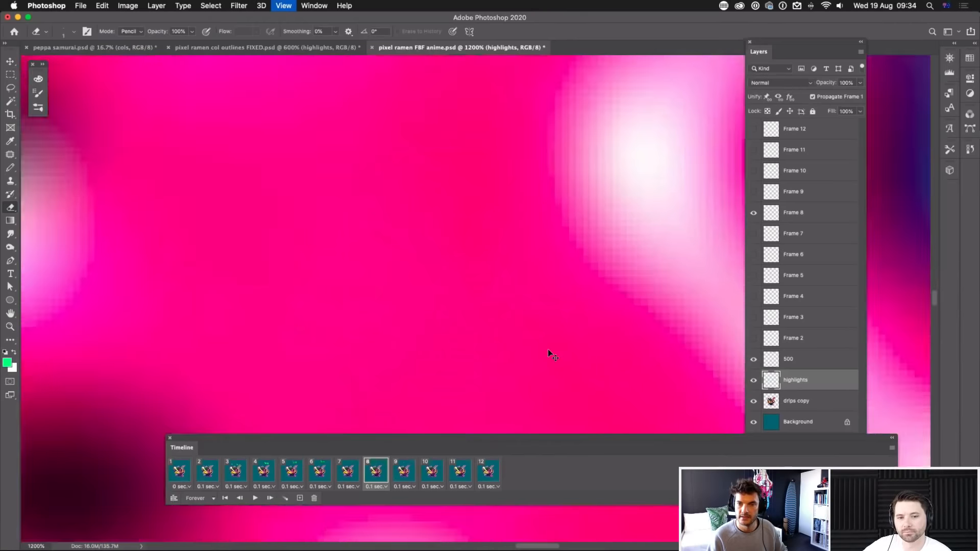
{"action": "key", "text": "super+equal"}
{"action": "key", "text": "super+equal"}
{"action": "key", "text": "super+minus"}
{"action": "left_click_drag", "start_coordinate": [636, 280], "coordinate": [393, 383]}
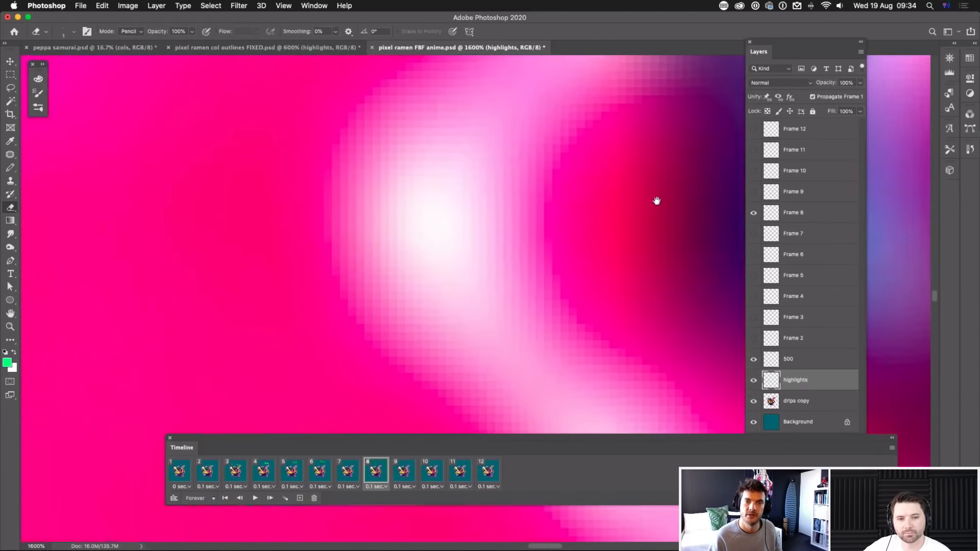
{"action": "left_click_drag", "start_coordinate": [589, 204], "coordinate": [573, 205]}
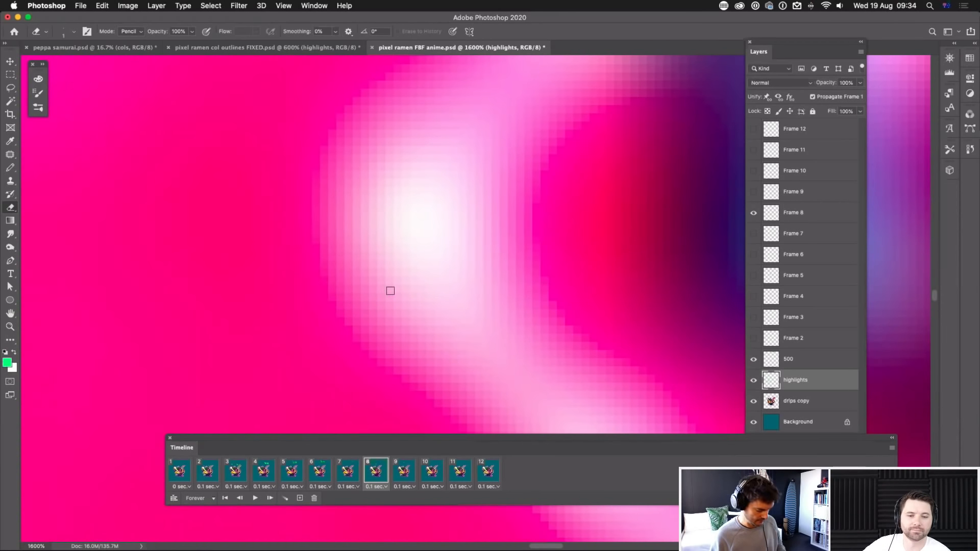
Step: Undo the image resize to restore the original pixel artwork
{"action": "key", "text": "super+minus"}
{"action": "key", "text": "super+minus"}
{"action": "key", "text": "super+minus"}
{"action": "key", "text": "super+minus"}
{"action": "key", "text": "super+minus"}
{"action": "key", "text": "super+minus"}
{"action": "key", "text": "super+minus"}
{"action": "key", "text": "super+minus"}
{"action": "key", "text": "super+minus"}
{"action": "key", "text": "super+minus"}
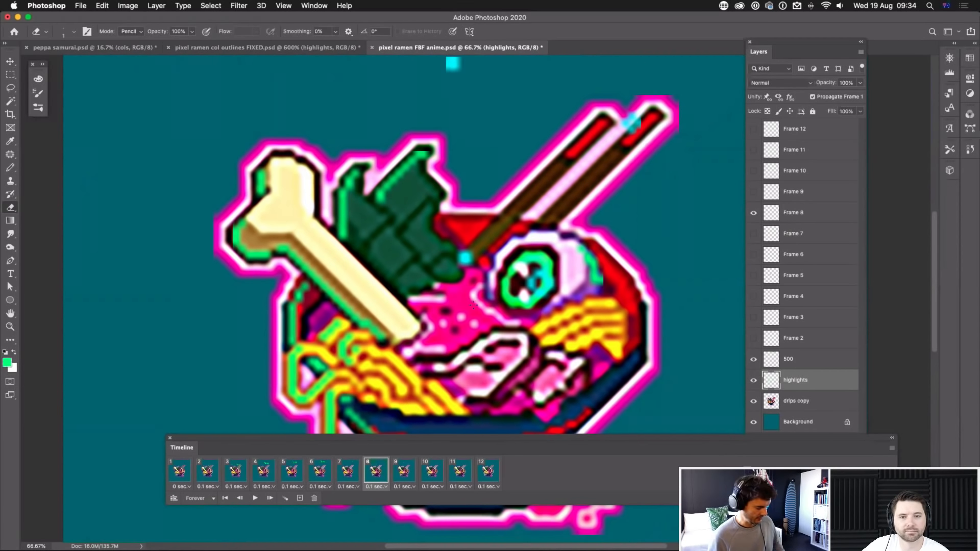
{"action": "key", "text": "super+s"}
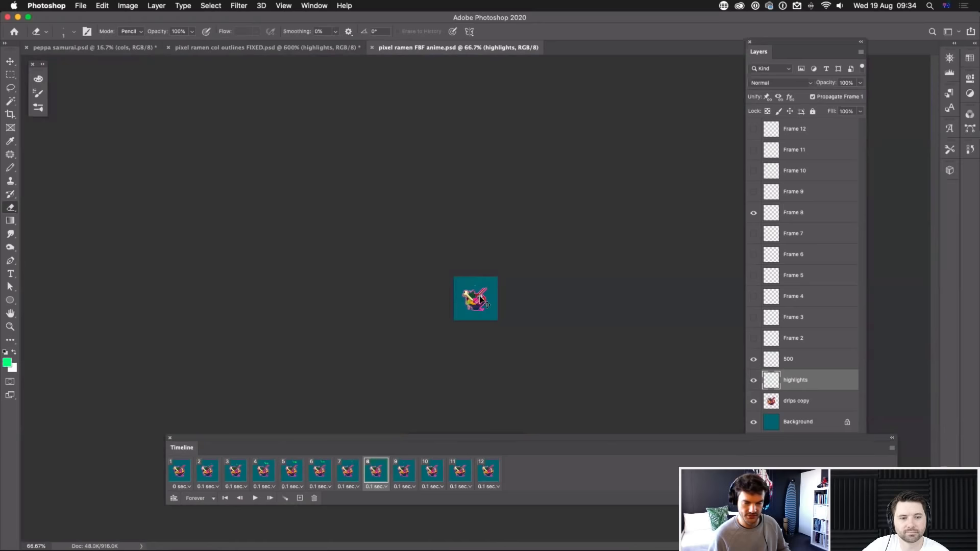
{"action": "key", "text": "super+0"}
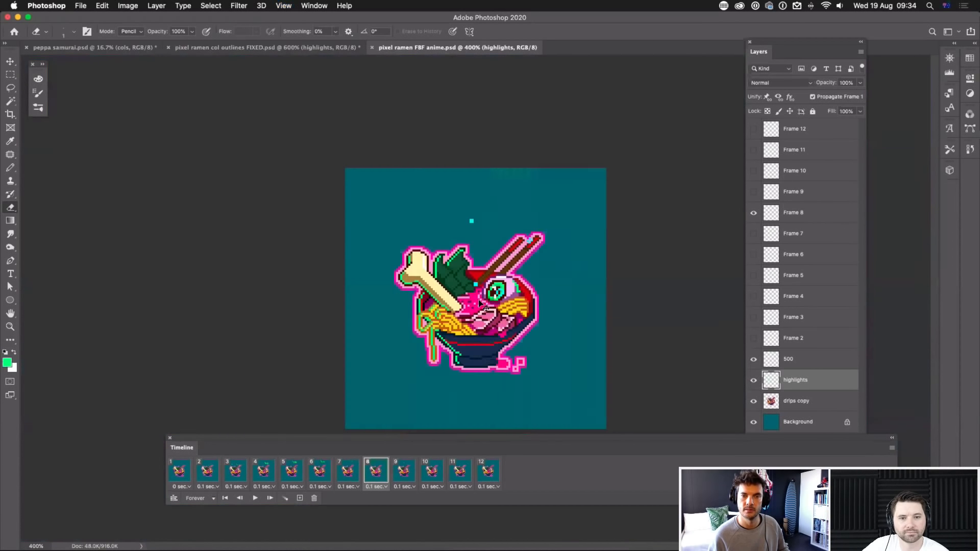
Step: Create a blank A3 document from the recent 297 x 420 mm preset and make a large circular selection above its centre
{"action": "key", "text": "super+n"}
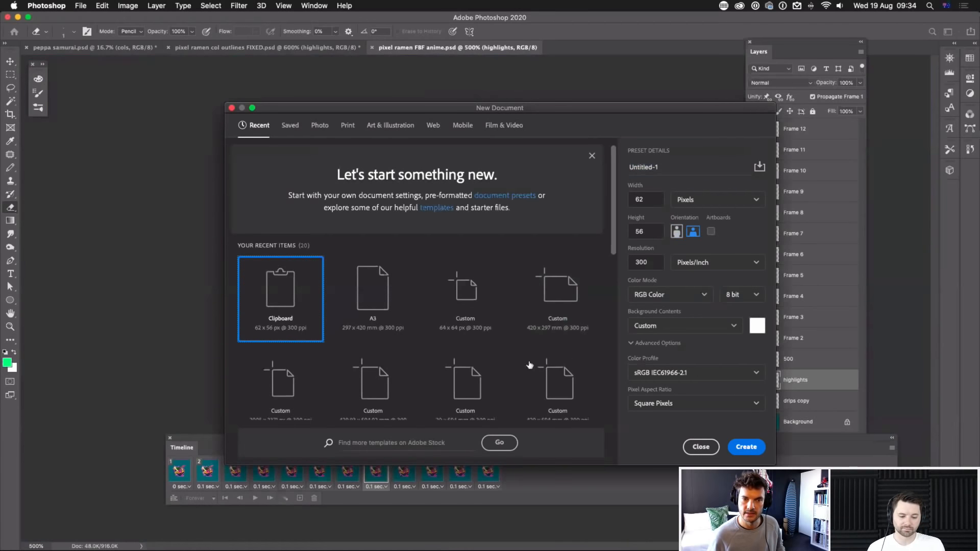
{"action": "double_click", "coordinate": [373, 294]}
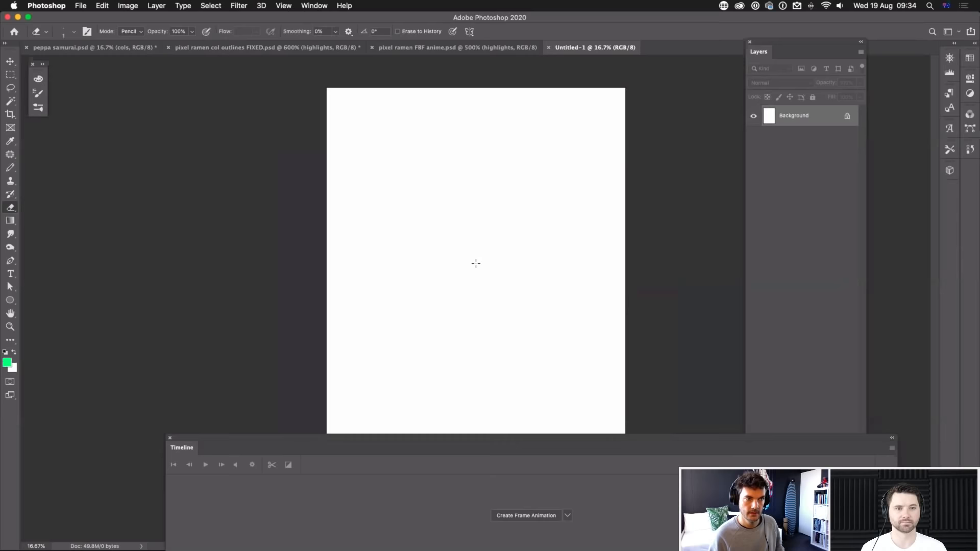
{"action": "key", "text": "m"}
{"action": "key", "text": "shift+m"}
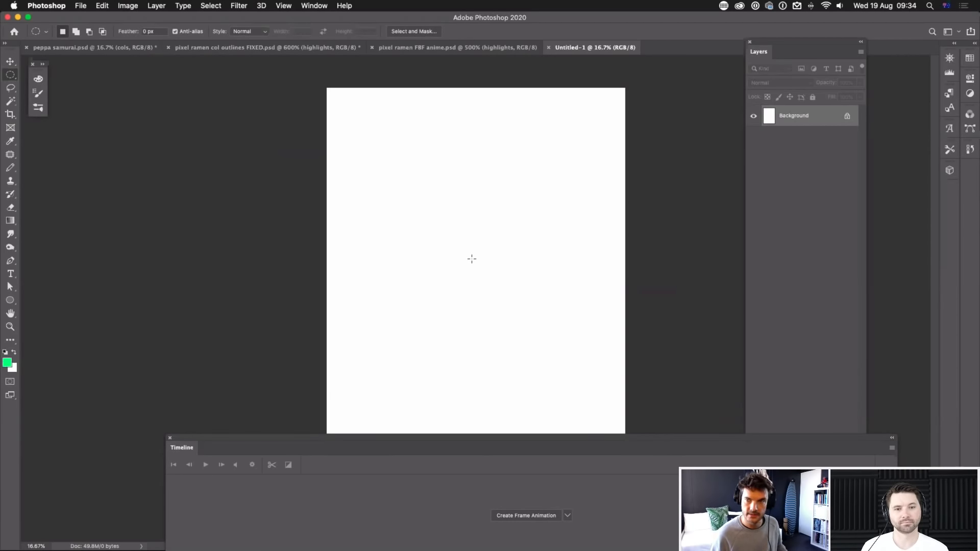
{"action": "left_click_drag", "start_coordinate": [463, 242], "coordinate": [545, 335]}
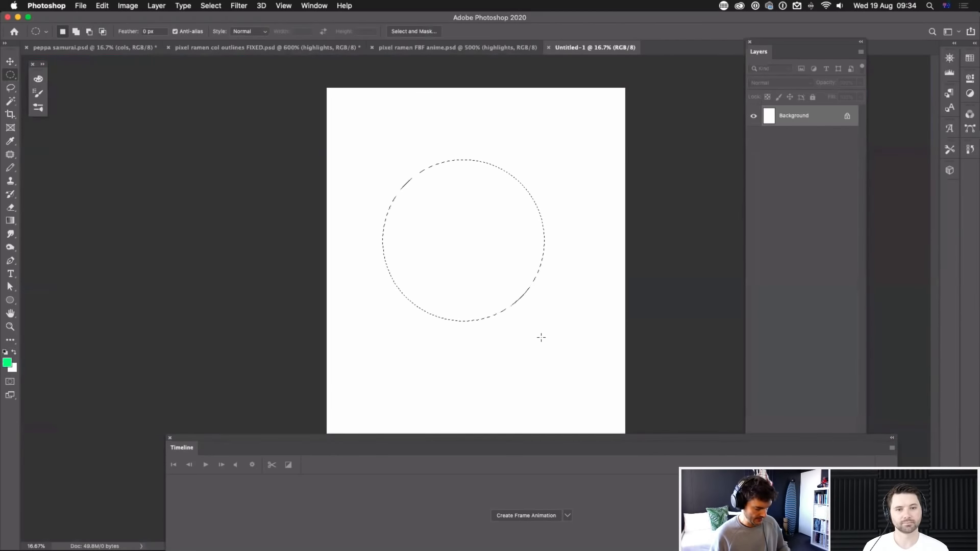
{"action": "key", "text": "super+equal"}
{"action": "key", "text": "super+equal"}
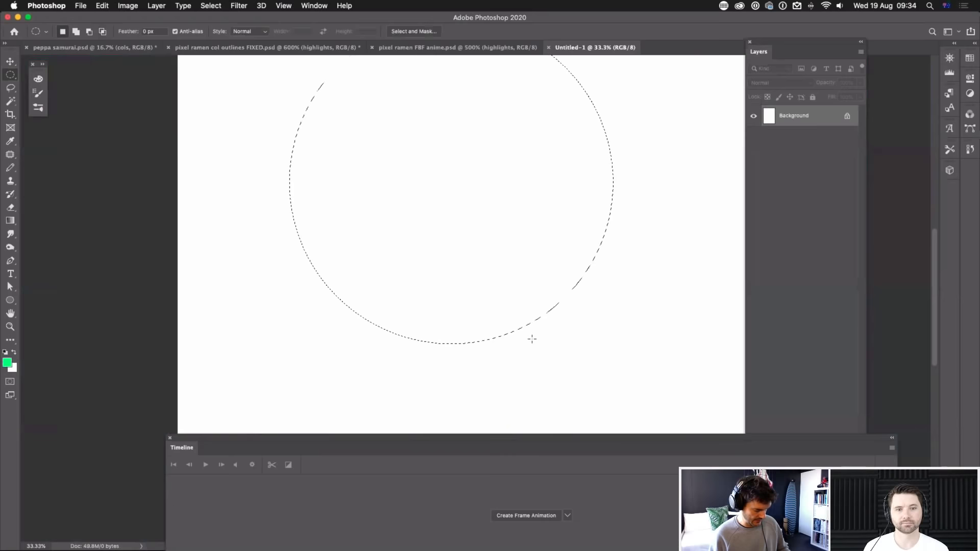
Step: Fill the circular selection with the green foreground colour and deselect it
{"action": "key", "text": "alt+BackSpace"}
{"action": "key", "text": "super+d"}
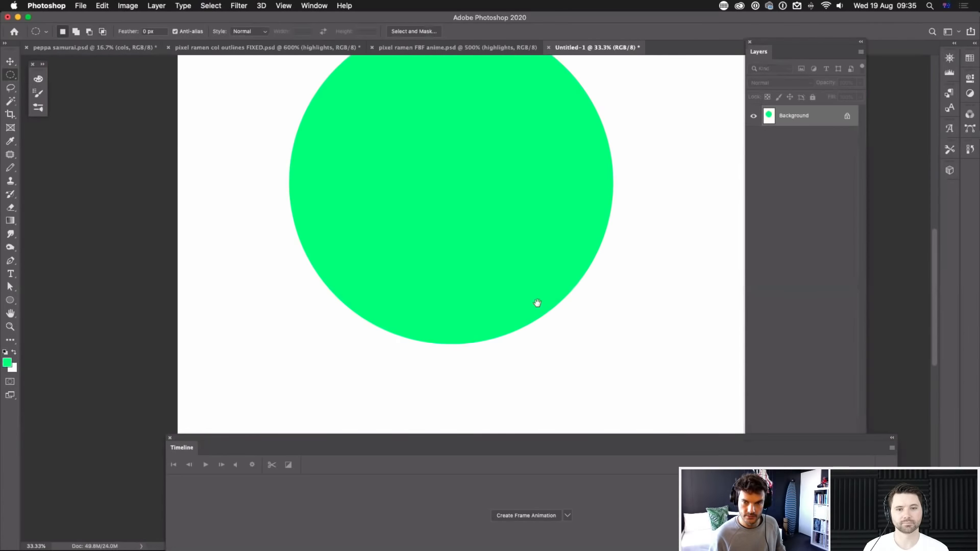
Step: Examine the anti-aliased pixels along the green circle's edge at up to 3200% magnification
{"action": "left_click_drag", "start_coordinate": [546, 249], "coordinate": [517, 378]}
{"action": "key", "text": "super+equal"}
{"action": "key", "text": "super+equal"}
{"action": "key", "text": "super+equal"}
{"action": "key", "text": "super+equal"}
{"action": "key", "text": "super+equal"}
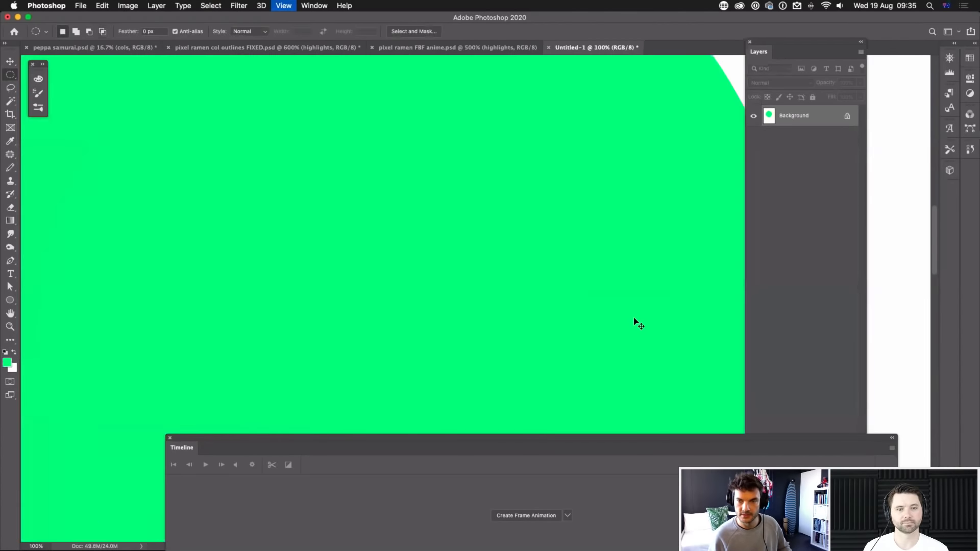
{"action": "scroll", "coordinate": [550, 255], "scroll_direction": "right", "scroll_amount": 5}
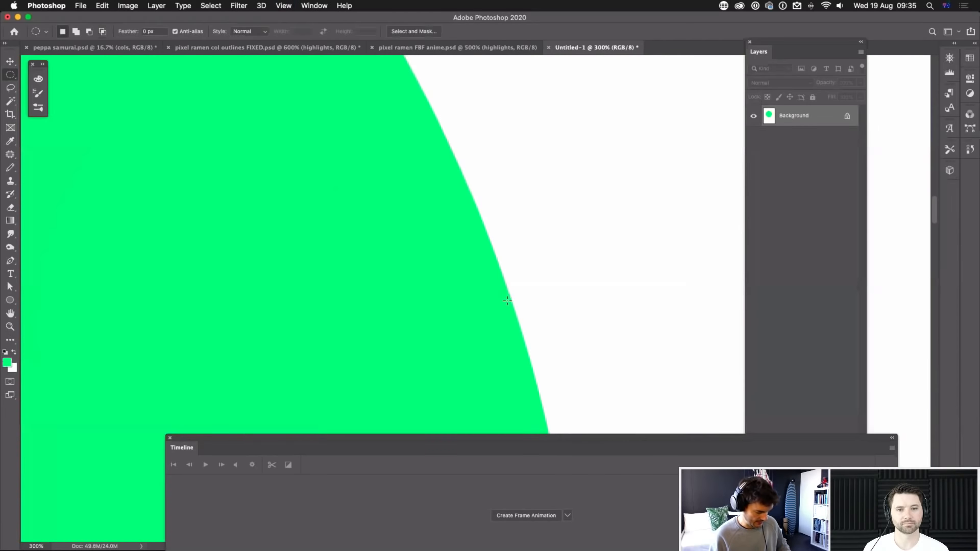
{"action": "key", "text": "super+equal"}
{"action": "key", "text": "super+equal"}
{"action": "key", "text": "super+equal"}
{"action": "key", "text": "super+equal"}
{"action": "key", "text": "super+equal"}
{"action": "key", "text": "super+equal"}
{"action": "key", "text": "super+equal"}
{"action": "key", "text": "super+equal"}
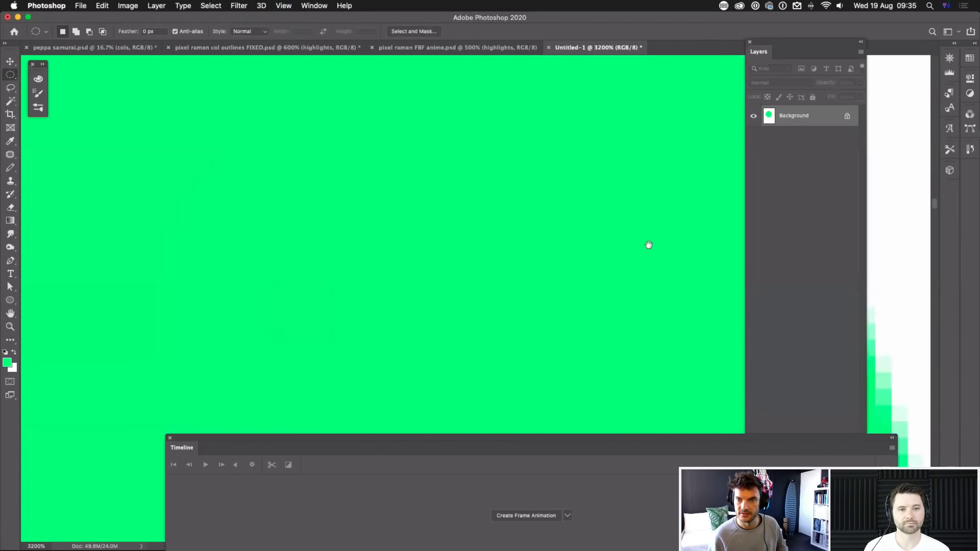
{"action": "left_click_drag", "start_coordinate": [648, 245], "coordinate": [491, 283]}
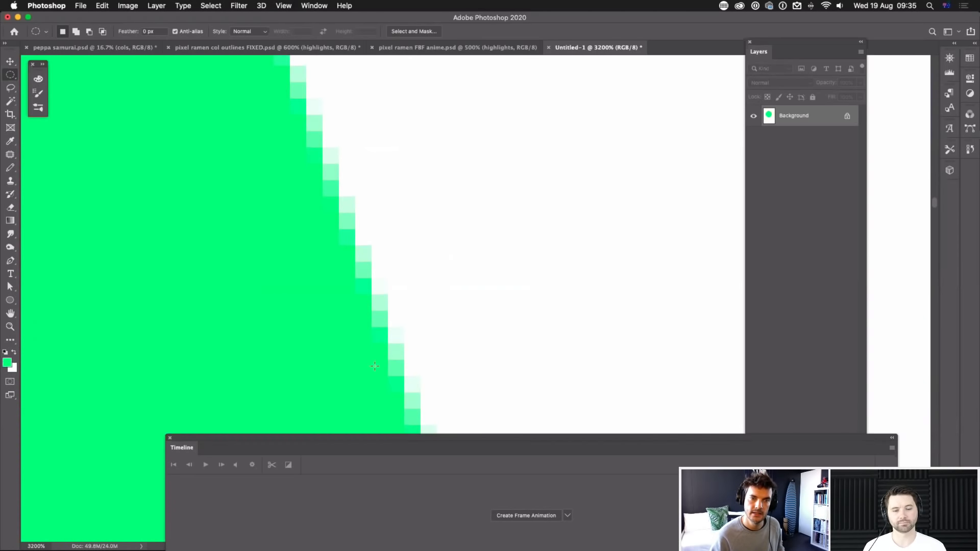
Step: Close the untitled green-circle document without saving it and return to the pixel ramen artwork
{"action": "key", "text": "super+minus"}
{"action": "key", "text": "super+minus"}
{"action": "key", "text": "super+minus"}
{"action": "key", "text": "super+minus"}
{"action": "key", "text": "super+minus"}
{"action": "key", "text": "super+minus"}
{"action": "key", "text": "super+minus"}
{"action": "key", "text": "super+minus"}
{"action": "key", "text": "super+minus"}
{"action": "key", "text": "super+minus"}
{"action": "key", "text": "super+minus"}
{"action": "key", "text": "super+minus"}
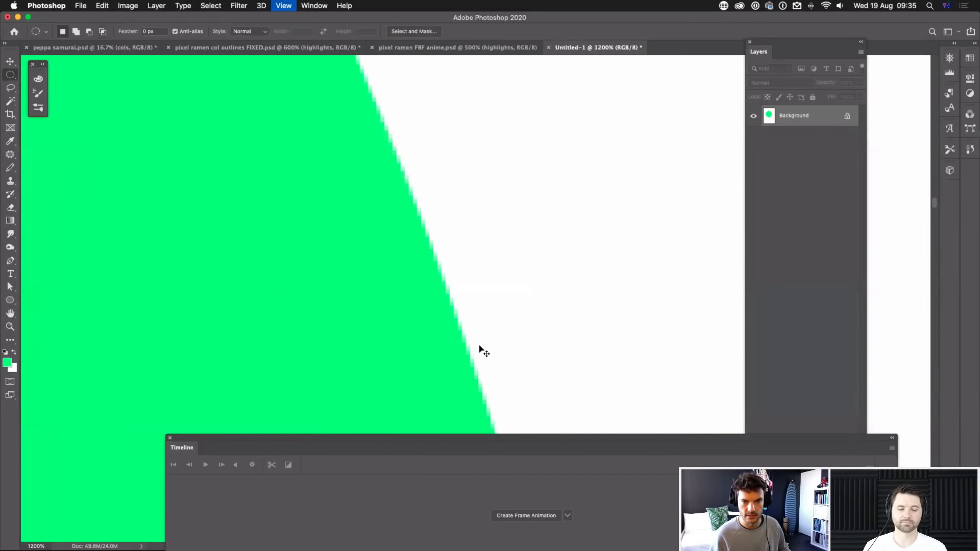
{"action": "key", "text": "super+minus"}
{"action": "key", "text": "super+minus"}
{"action": "key", "text": "super+minus"}
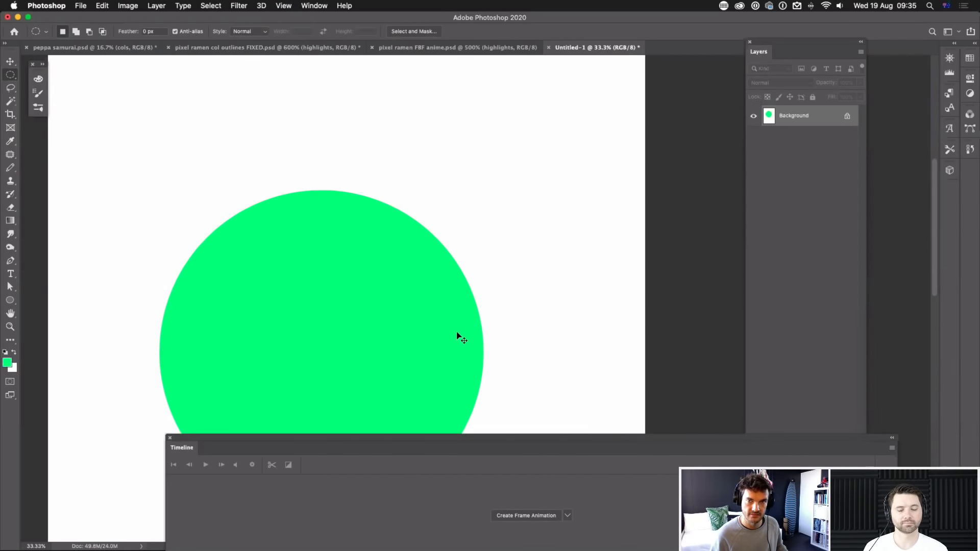
{"action": "key", "text": "super+w"}
{"action": "left_click", "coordinate": [460, 190]}
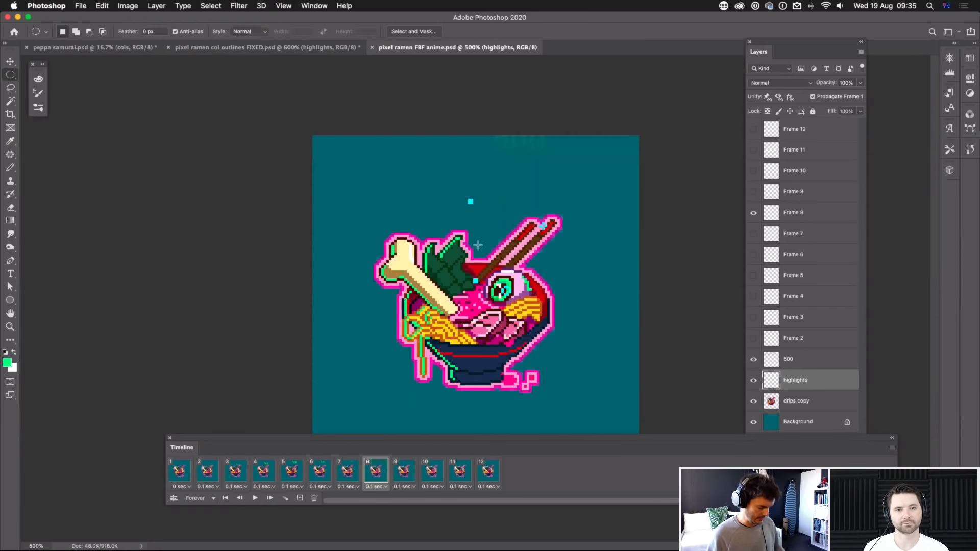
Step: Resize the ramen image to 200 × 200 mm with Nearest Neighbor (hard edges) resampling, checking the pixel edges in the preview
{"action": "key", "text": "super+alt+i"}
{"action": "left_click", "coordinate": [783, 155]}
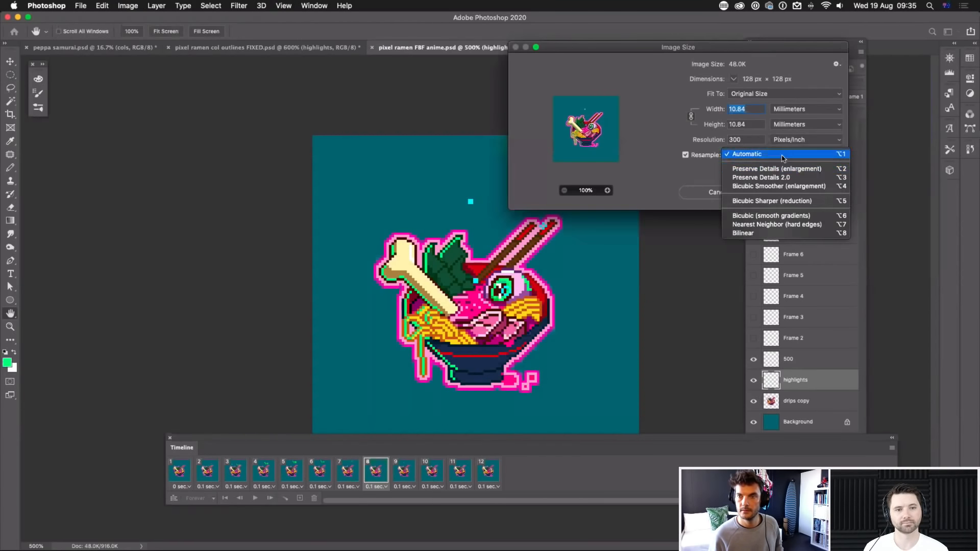
{"action": "left_click", "coordinate": [784, 226]}
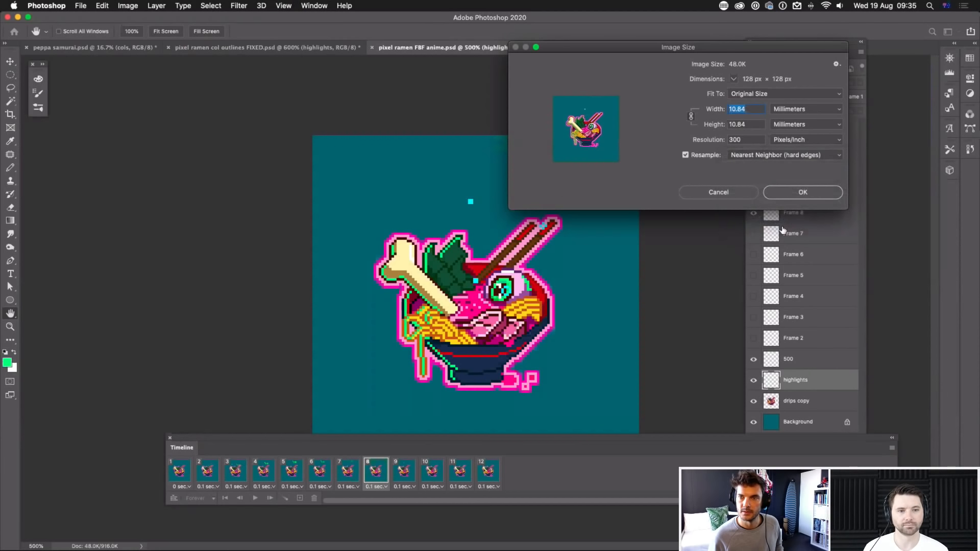
{"action": "type", "text": "200"}
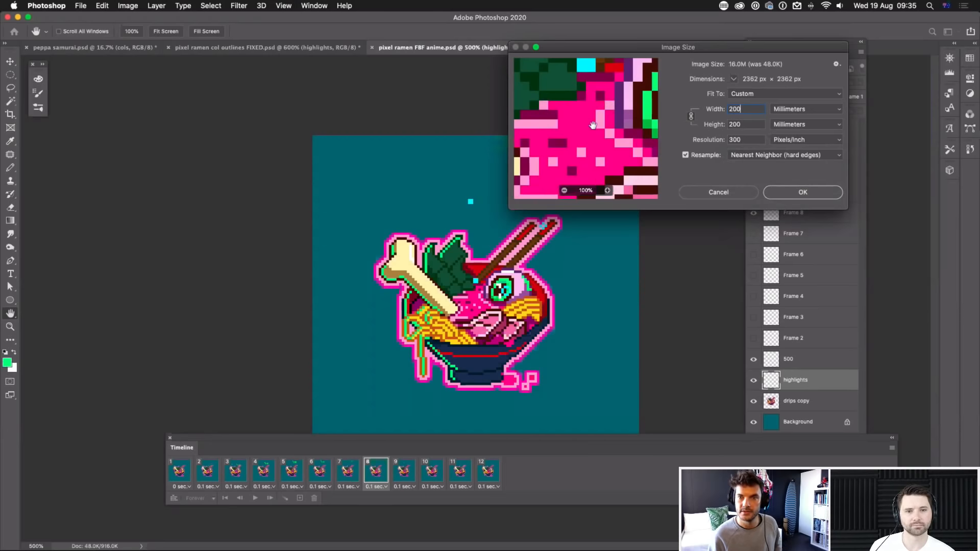
{"action": "left_click_drag", "start_coordinate": [601, 112], "coordinate": [567, 145]}
{"action": "left_click_drag", "start_coordinate": [573, 107], "coordinate": [555, 156]}
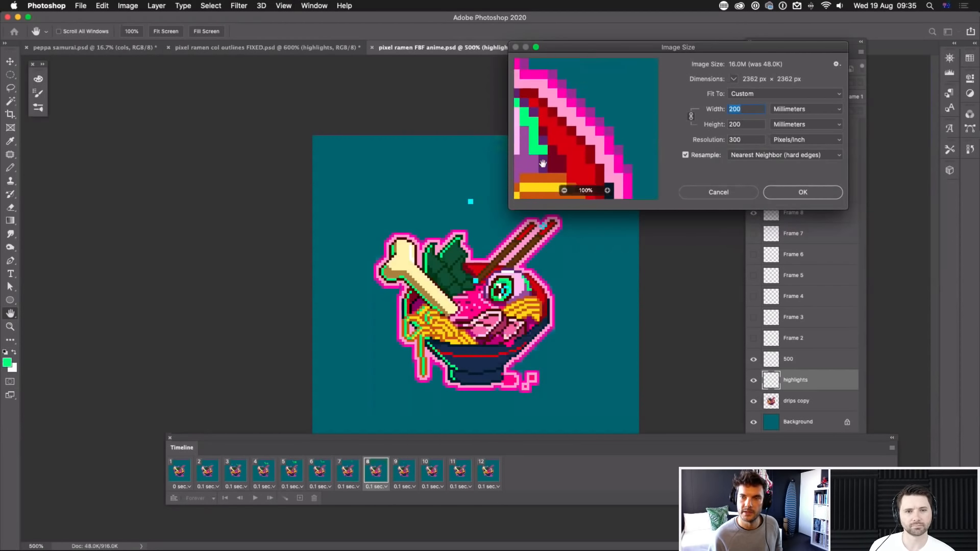
{"action": "left_click", "coordinate": [795, 196]}
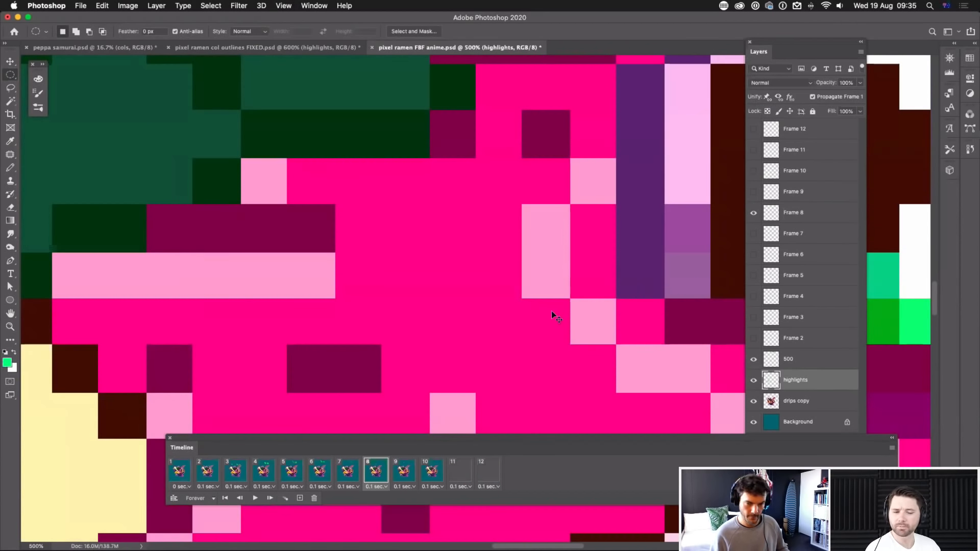
Step: Examine the enlarged ramen as a whole and its pixel edges in the pink area at up to 3200%
{"action": "key", "text": "super+minus"}
{"action": "key", "text": "super+minus"}
{"action": "key", "text": "super+minus"}
{"action": "key", "text": "super+minus"}
{"action": "key", "text": "super+minus"}
{"action": "key", "text": "super+minus"}
{"action": "key", "text": "super+minus"}
{"action": "key", "text": "super+minus"}
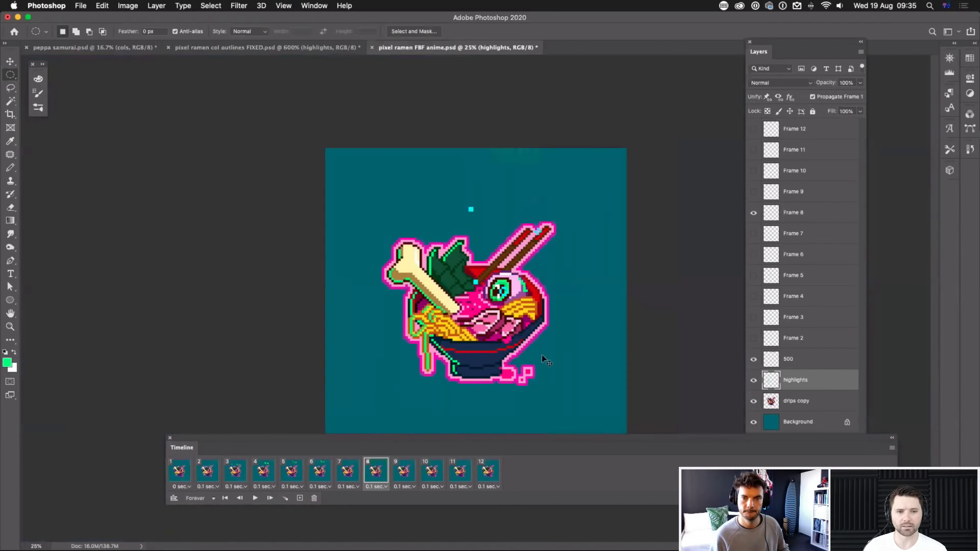
{"action": "key", "text": "super+plus"}
{"action": "key", "text": "super+plus"}
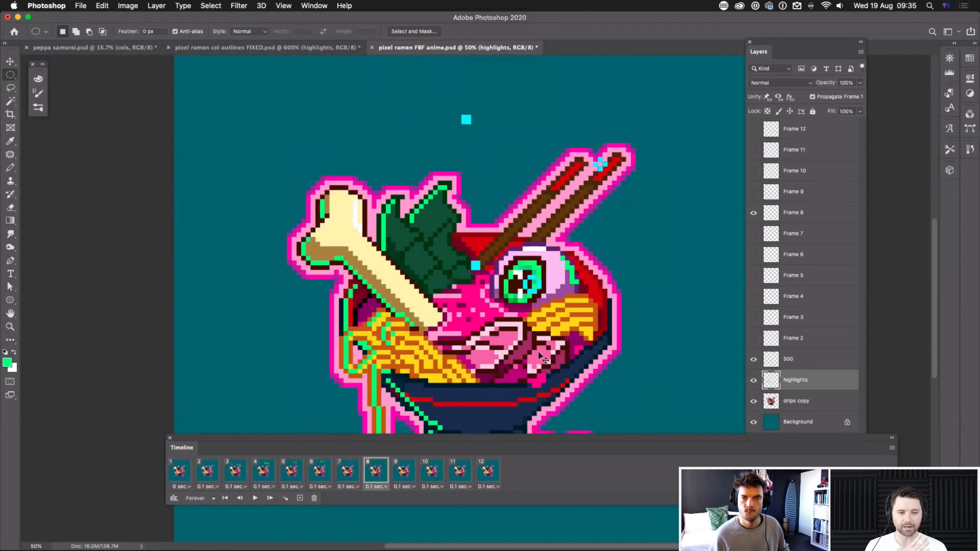
{"action": "key", "text": "super+plus"}
{"action": "key", "text": "super+plus"}
{"action": "key", "text": "super+plus"}
{"action": "key", "text": "super+plus"}
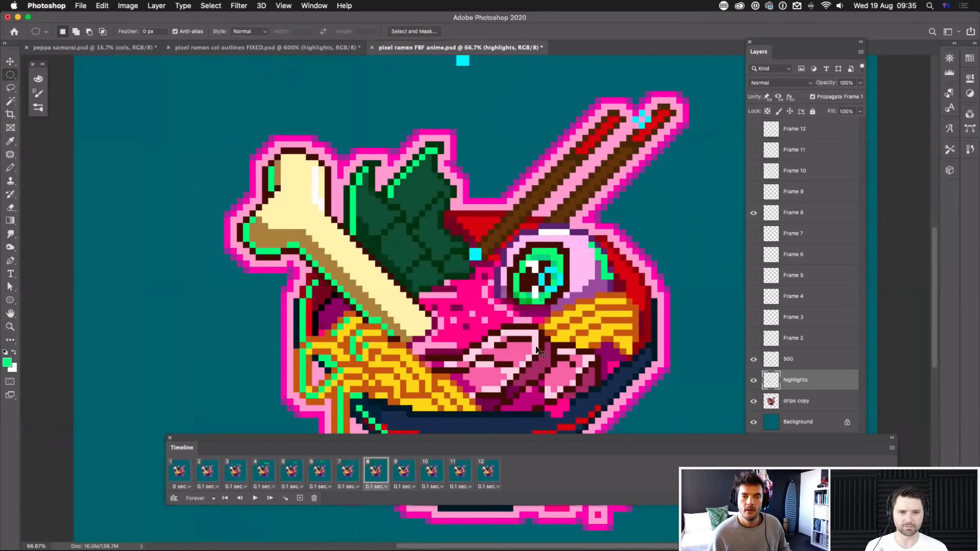
{"action": "key", "text": "super+plus"}
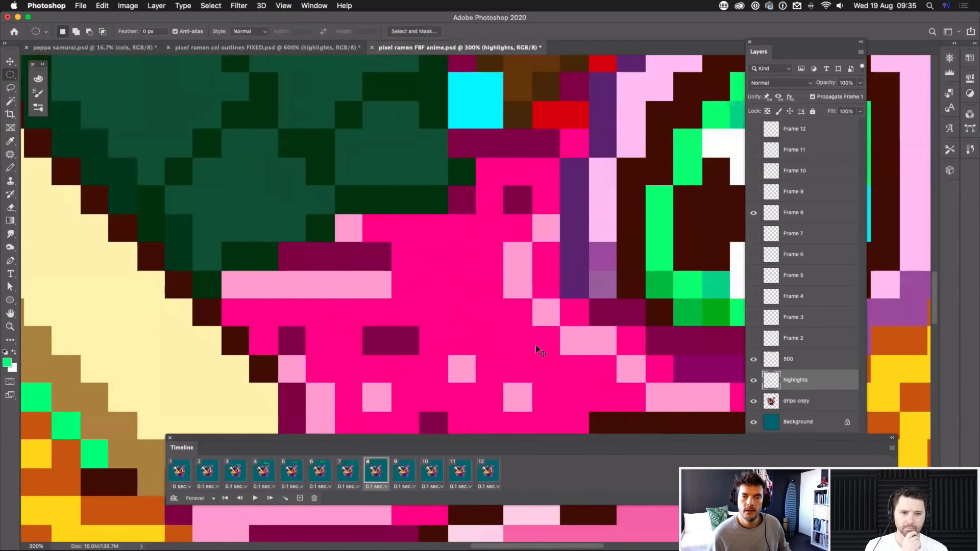
{"action": "key", "text": "super+plus"}
{"action": "key", "text": "super+plus"}
{"action": "key", "text": "super+plus"}
{"action": "key", "text": "super+plus"}
{"action": "key", "text": "super+plus"}
{"action": "key", "text": "super+plus"}
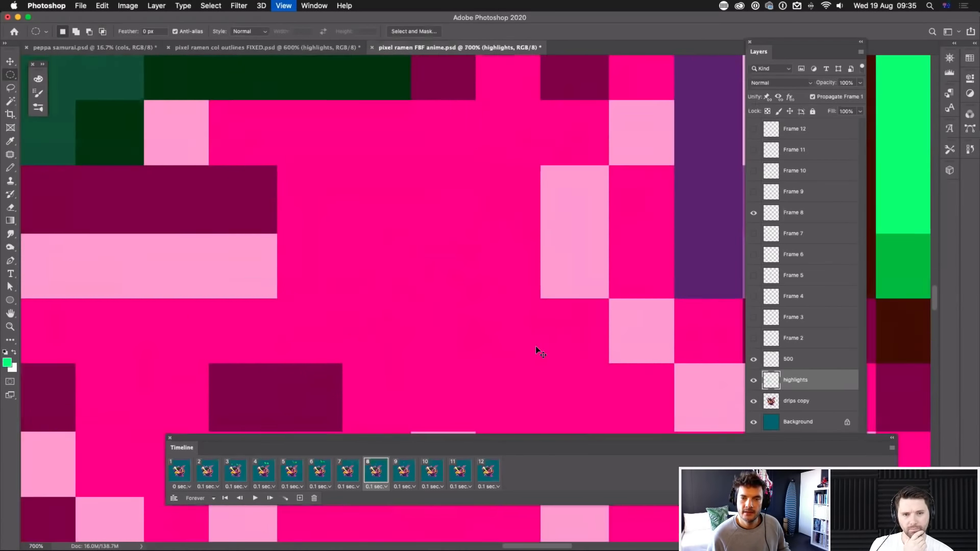
{"action": "key", "text": "super+plus"}
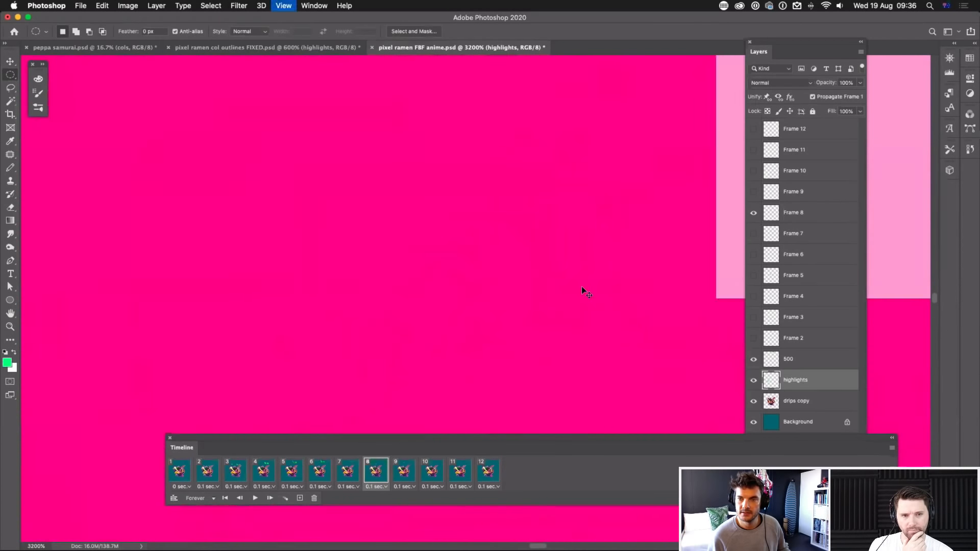
{"action": "scroll", "coordinate": [562, 326], "scroll_direction": "right", "scroll_amount": 3}
{"action": "scroll", "coordinate": [562, 327], "scroll_direction": "up", "scroll_amount": 1}
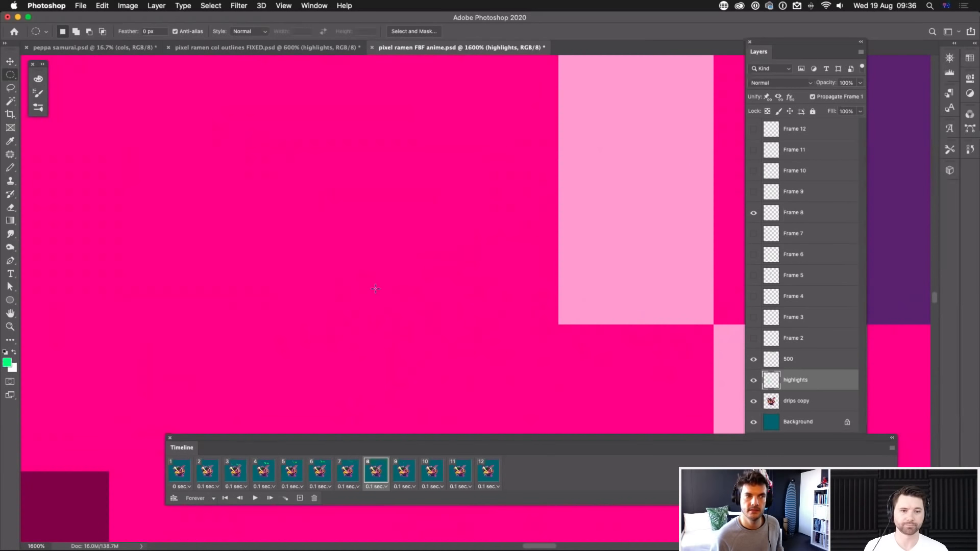
Step: Create a blank A3 document from the recent 297 x 420 mm preset
{"action": "key", "text": "super+n"}
{"action": "left_click", "coordinate": [412, 298]}
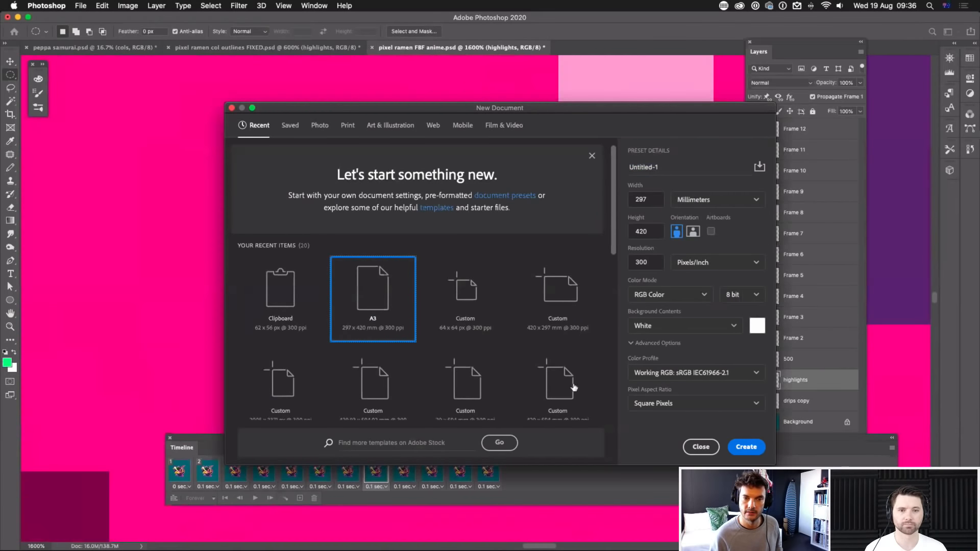
{"action": "left_click", "coordinate": [740, 447]}
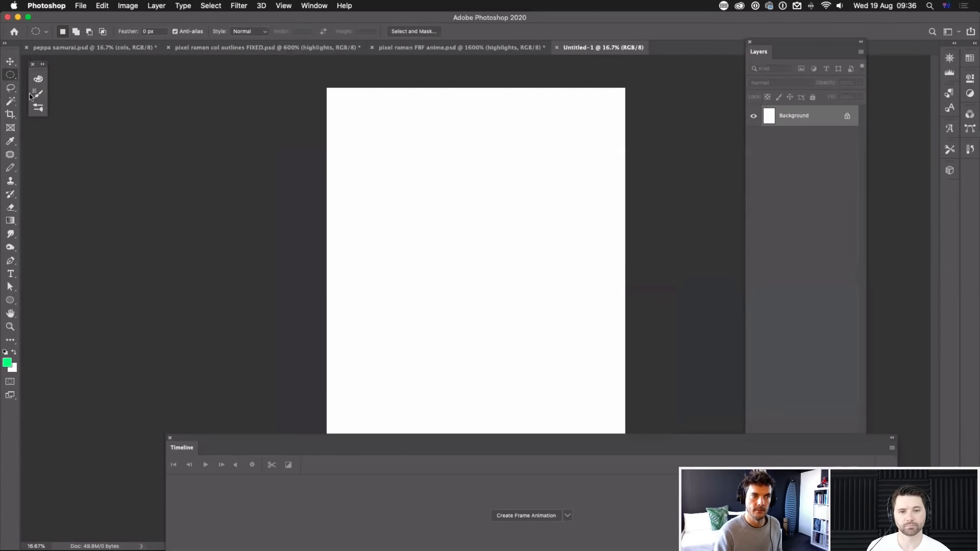
Step: Make a small upright rectangular selection above the page's centre, fill it with the green foreground colour and deselect it
{"action": "key", "text": "shift+m"}
{"action": "left_click_drag", "start_coordinate": [462, 175], "coordinate": [520, 267]}
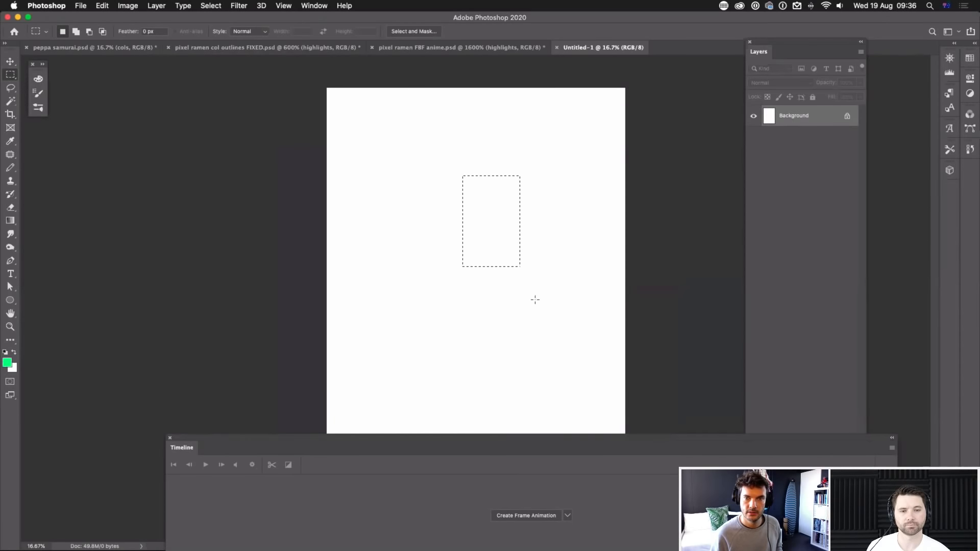
{"action": "key", "text": "alt"}
{"action": "key", "text": "alt+BackSpace"}
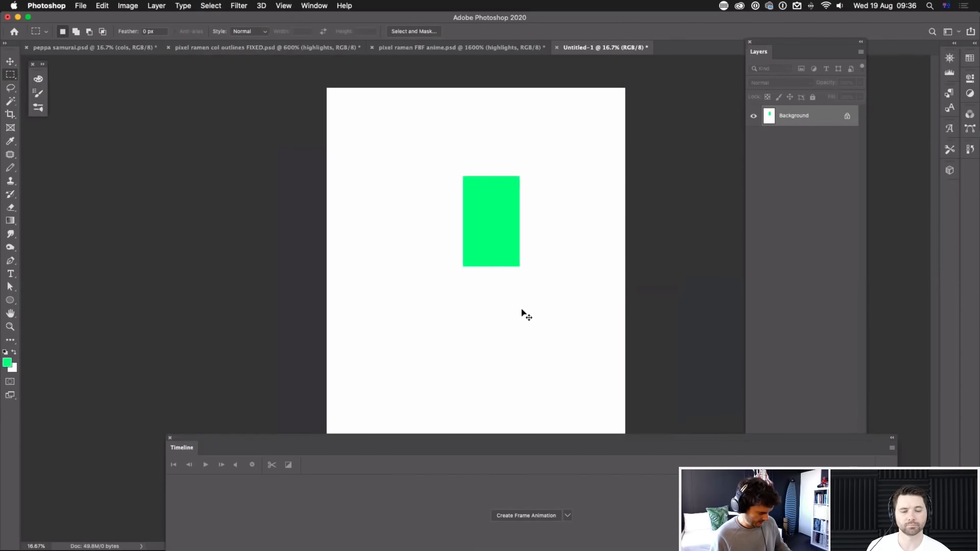
Step: Examine the straight edges at the green rectangle's lower-right corner at up to 6400% magnification
{"action": "key", "text": "super+equal"}
{"action": "key", "text": "super+equal"}
{"action": "key", "text": "super+equal"}
{"action": "key", "text": "super+equal"}
{"action": "key", "text": "super+equal"}
{"action": "key", "text": "super+equal"}
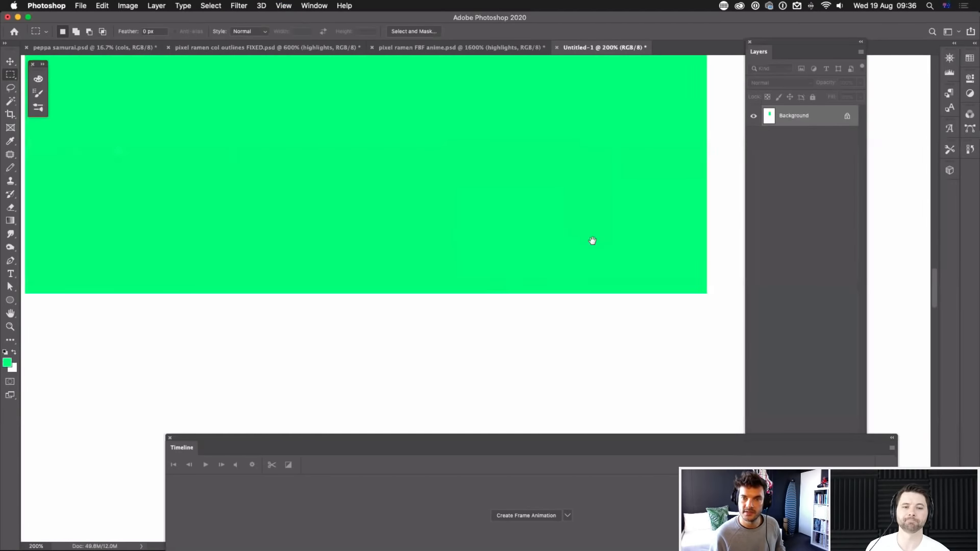
{"action": "key", "text": "super+equal"}
{"action": "key", "text": "super+equal"}
{"action": "key", "text": "super+equal"}
{"action": "key", "text": "super+equal"}
{"action": "key", "text": "super+equal"}
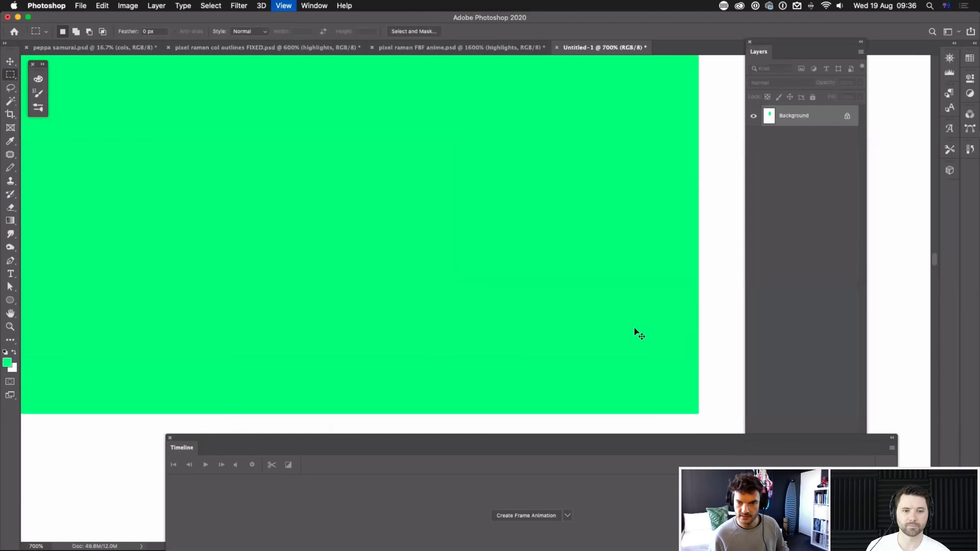
{"action": "key", "text": "super+equal"}
{"action": "key", "text": "super+equal"}
{"action": "key", "text": "super+equal"}
{"action": "key", "text": "super+equal"}
{"action": "key", "text": "super+equal"}
{"action": "key", "text": "super+equal"}
{"action": "key", "text": "super+equal"}
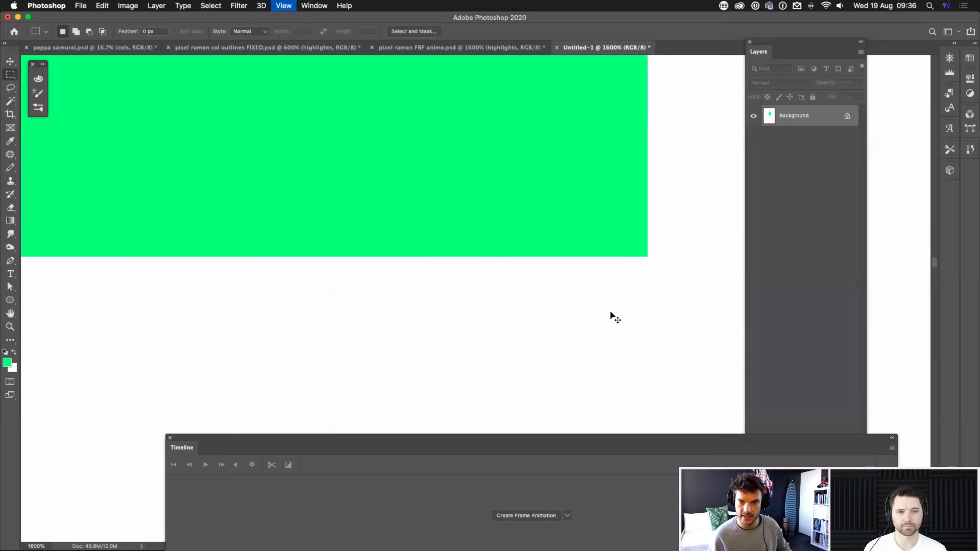
{"action": "left_click_drag", "start_coordinate": [551, 231], "coordinate": [512, 201]}
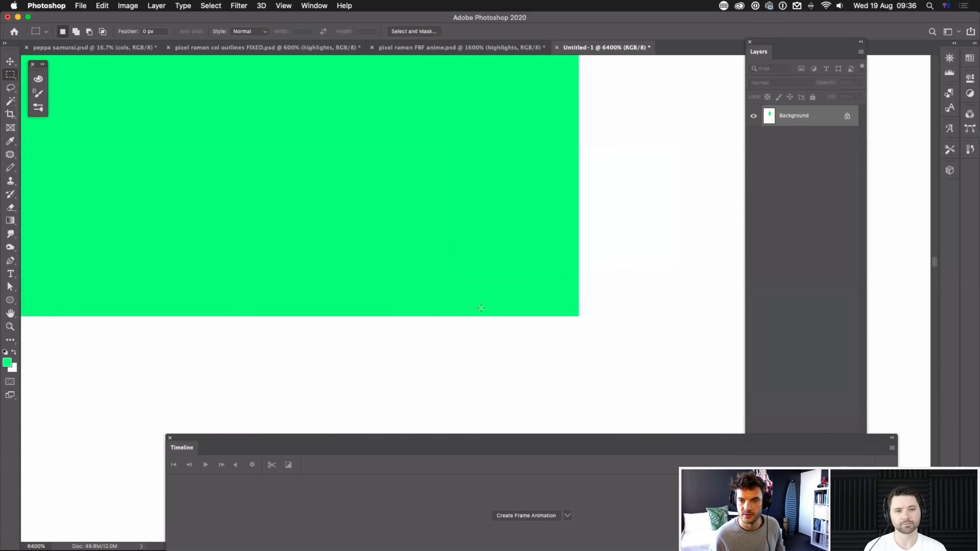
Step: Go back to pixel ramen FBF anime.psd and examine the enlarged pixels around the eye and chopsticks at 100%
{"action": "left_click", "coordinate": [507, 49]}
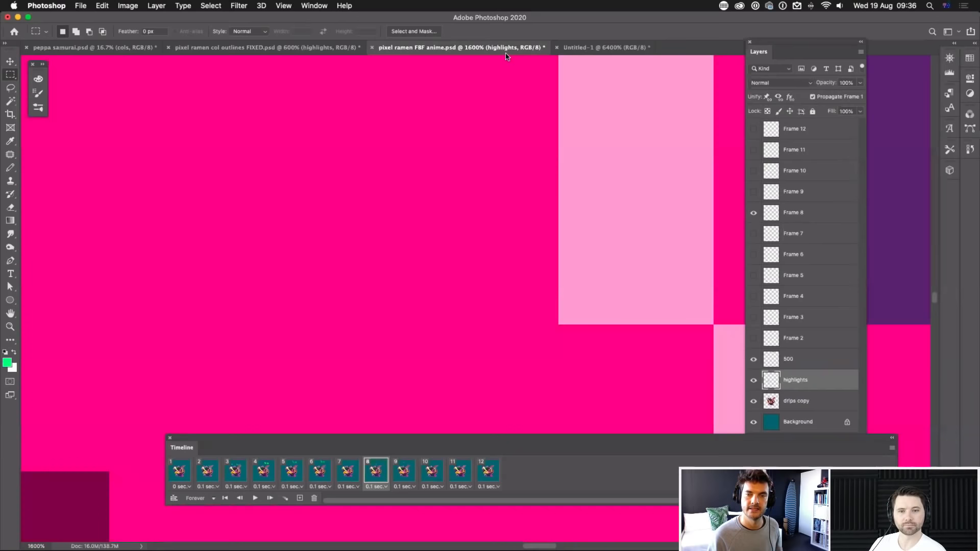
{"action": "key", "text": "super+minus"}
{"action": "key", "text": "super+minus"}
{"action": "key", "text": "super+minus"}
{"action": "key", "text": "super+minus"}
{"action": "key", "text": "super+minus"}
{"action": "key", "text": "super+minus"}
{"action": "key", "text": "super+minus"}
{"action": "key", "text": "super+minus"}
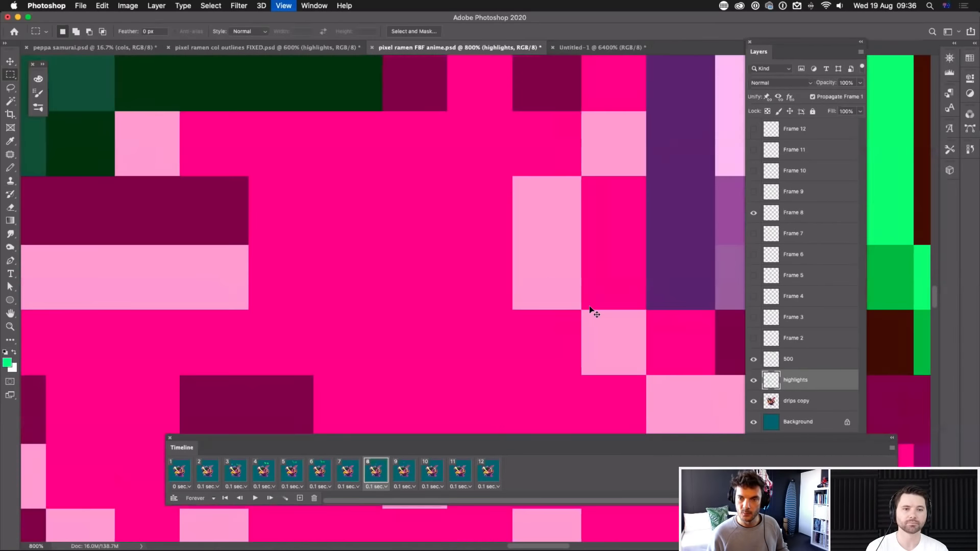
{"action": "key", "text": "super+minus"}
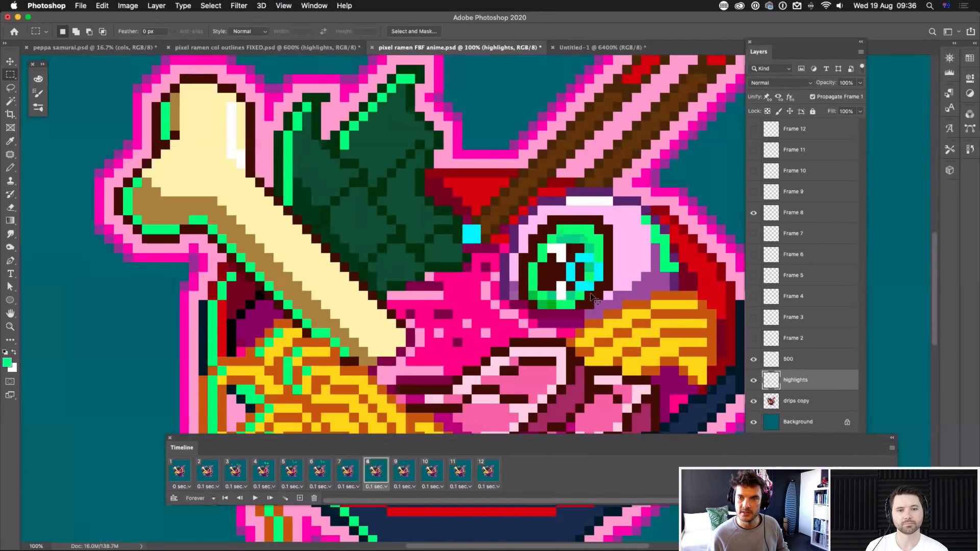
{"action": "left_click_drag", "start_coordinate": [600, 177], "coordinate": [463, 340]}
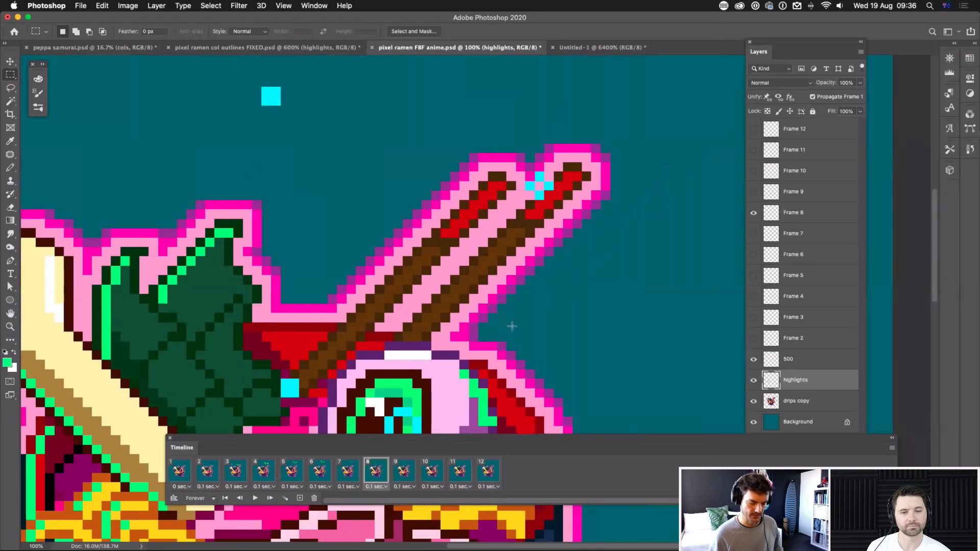
Step: Play the enlarged ramen animation with the whole bowl in view, then stop playback
{"action": "key", "text": "super+minus"}
{"action": "key", "text": "super+minus"}
{"action": "key", "text": "super+minus"}
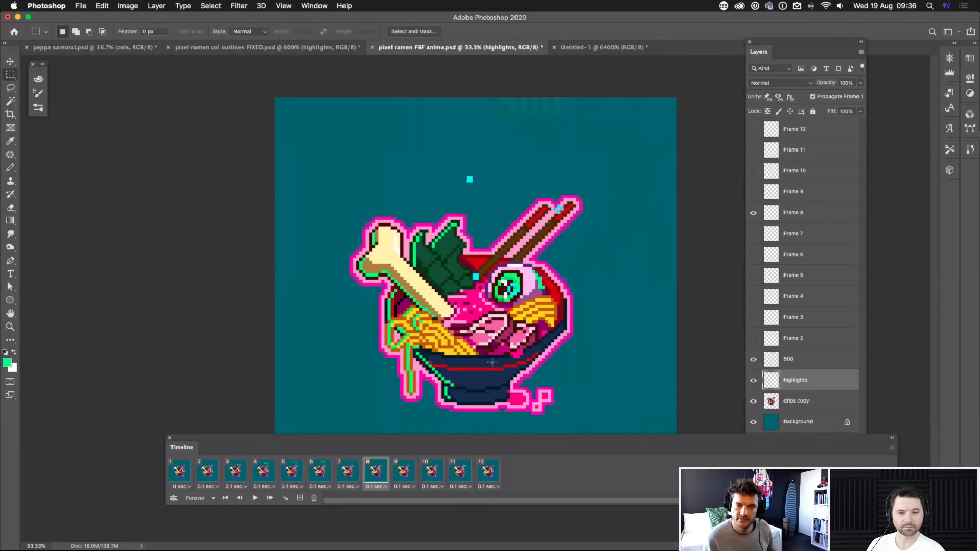
{"action": "key", "text": "space"}
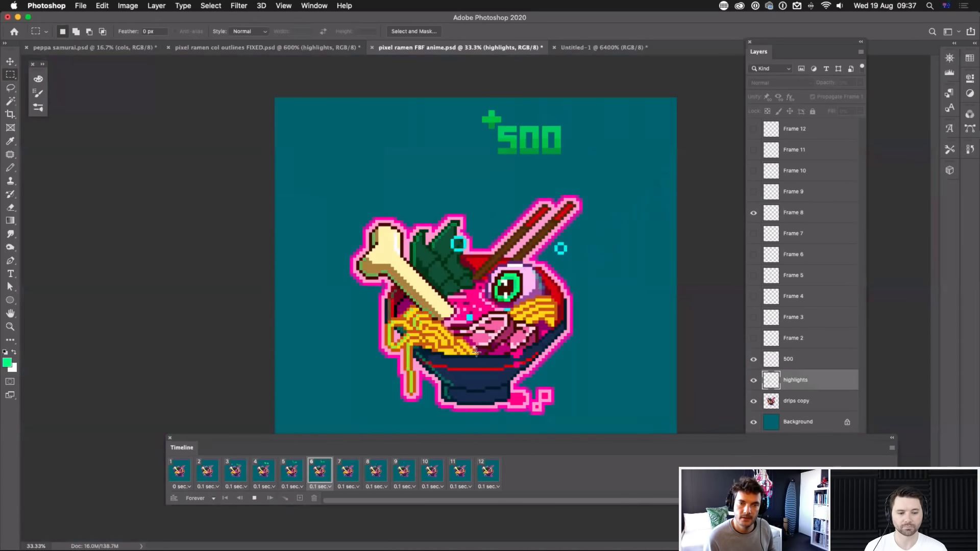
{"action": "key", "text": "space"}
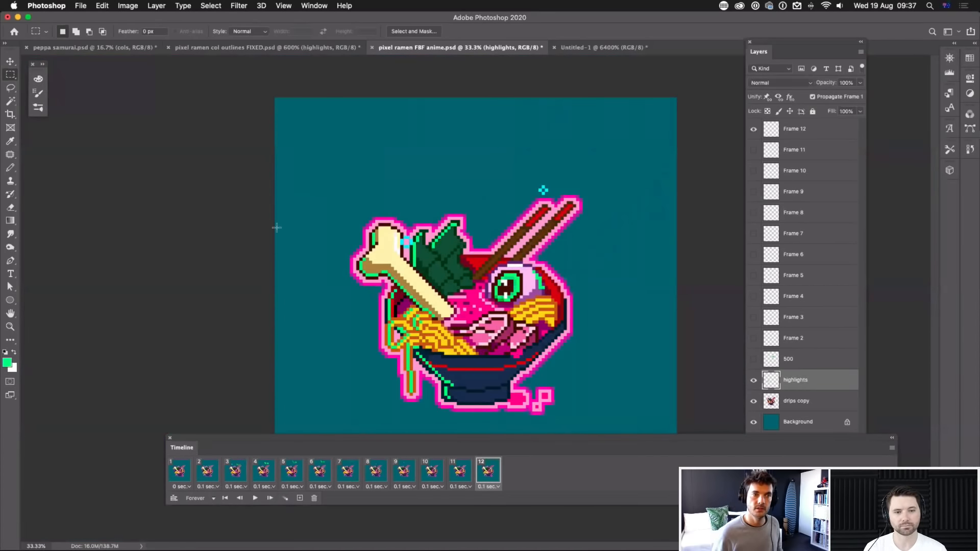
Step: Open the Save for Web export for the ramen animation, compare the GIF preview with the original around the bone at 100%, and cancel
{"action": "left_click", "coordinate": [82, 7]}
{"action": "mouse_move", "coordinate": [131, 147]}
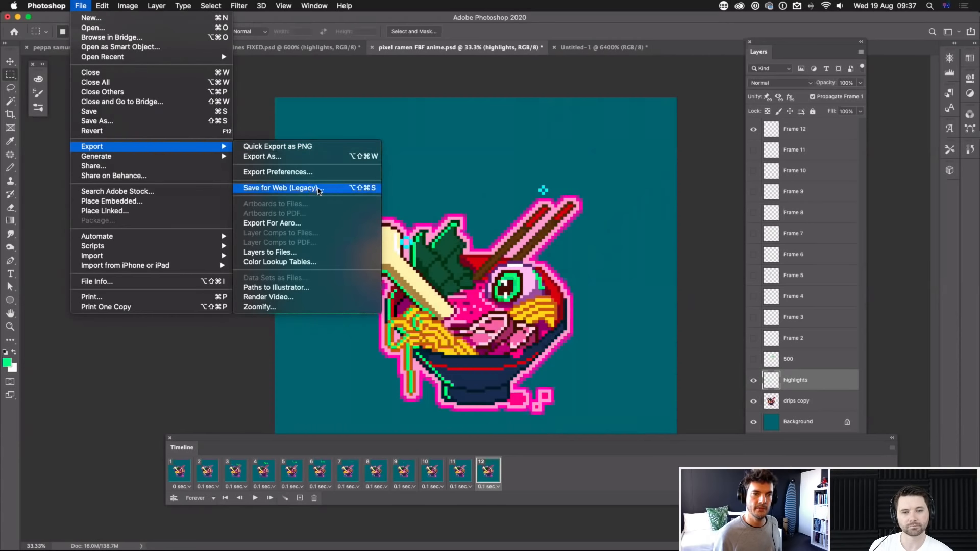
{"action": "left_click", "coordinate": [320, 189]}
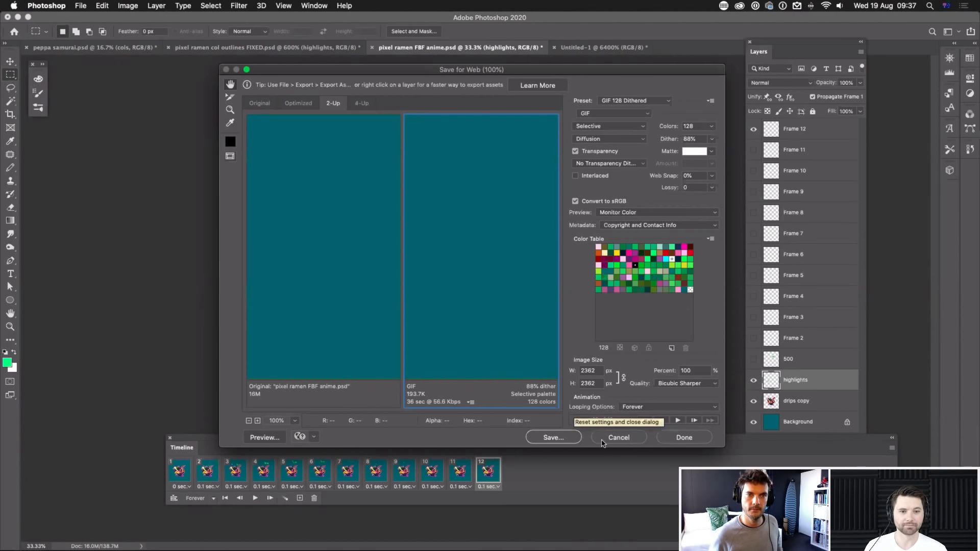
{"action": "scroll", "coordinate": [462, 240], "scroll_direction": "down", "scroll_amount": 10}
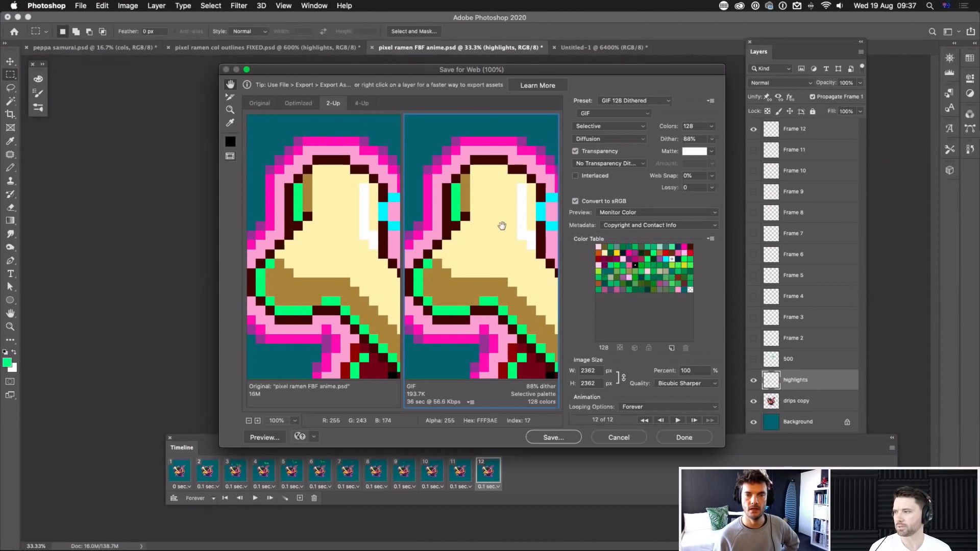
{"action": "left_click_drag", "start_coordinate": [492, 270], "coordinate": [486, 273]}
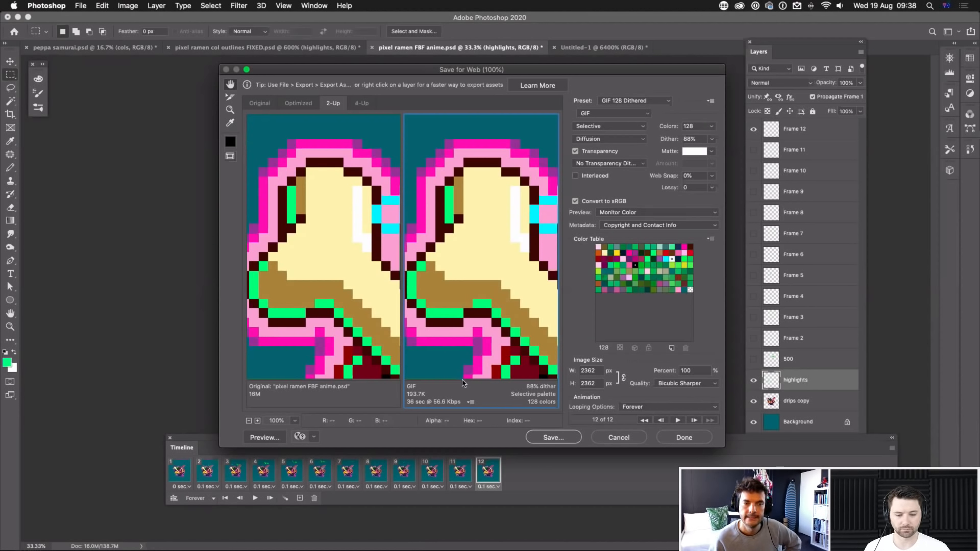
{"action": "left_click", "coordinate": [611, 438]}
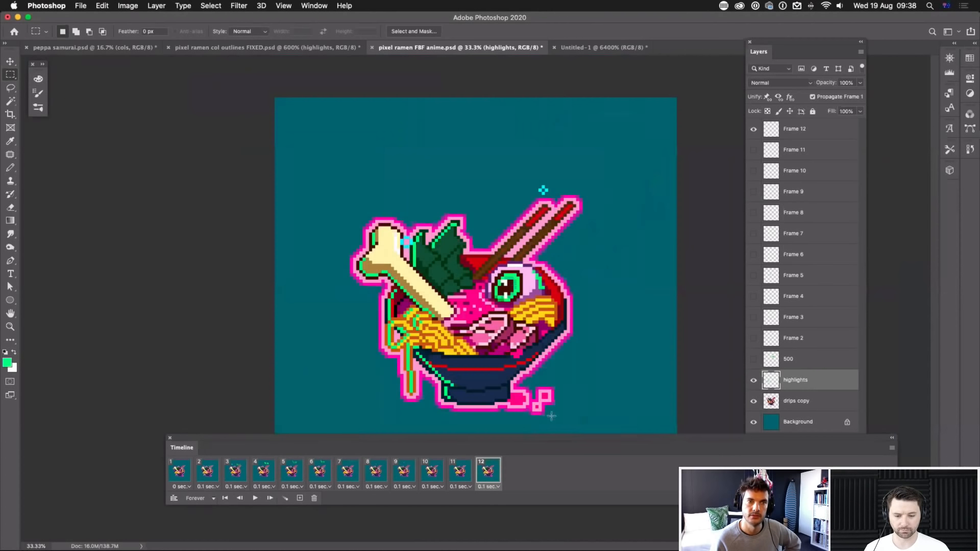
Step: Go to peppa samurai.psd, check its dimensions in the Image Size dialog and close the dialog without changing anything
{"action": "left_click", "coordinate": [103, 47]}
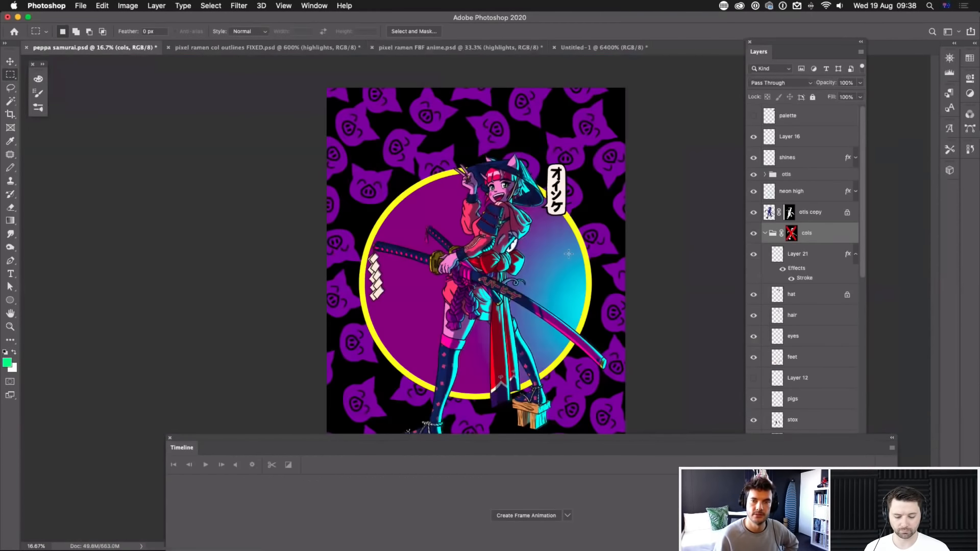
{"action": "key", "text": "super+alt+i"}
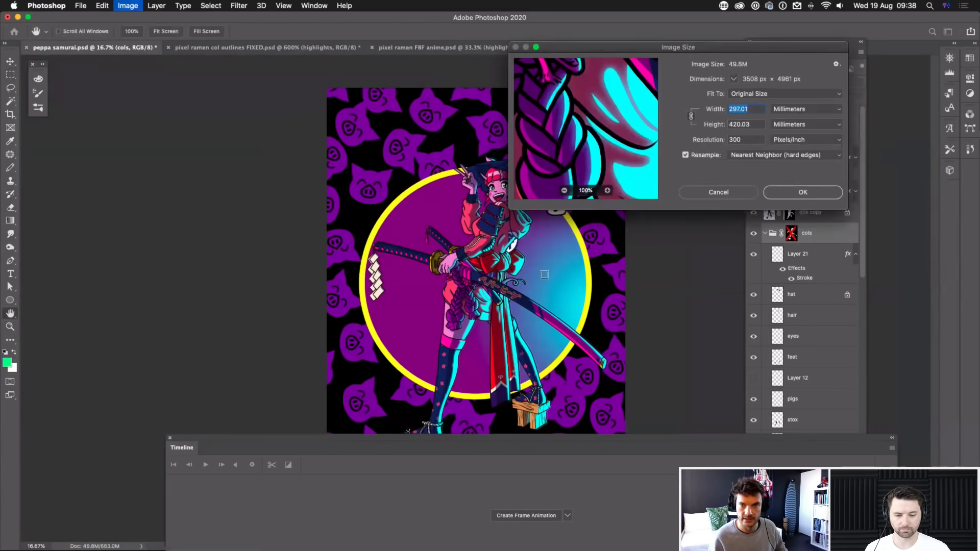
{"action": "left_click", "coordinate": [716, 193]}
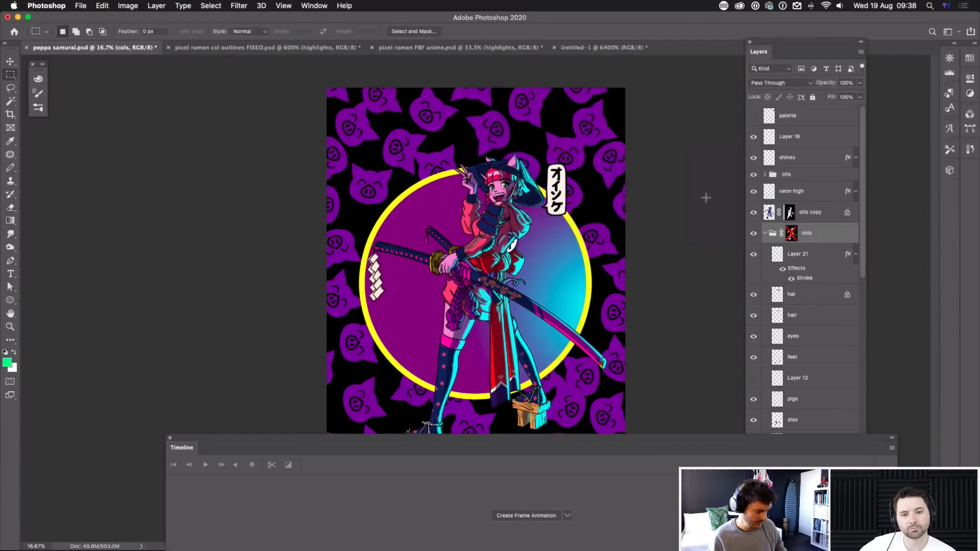
Step: Open the Save for Web export for the samurai artwork and set the file format to JPEG
{"action": "key", "text": "super+s"}
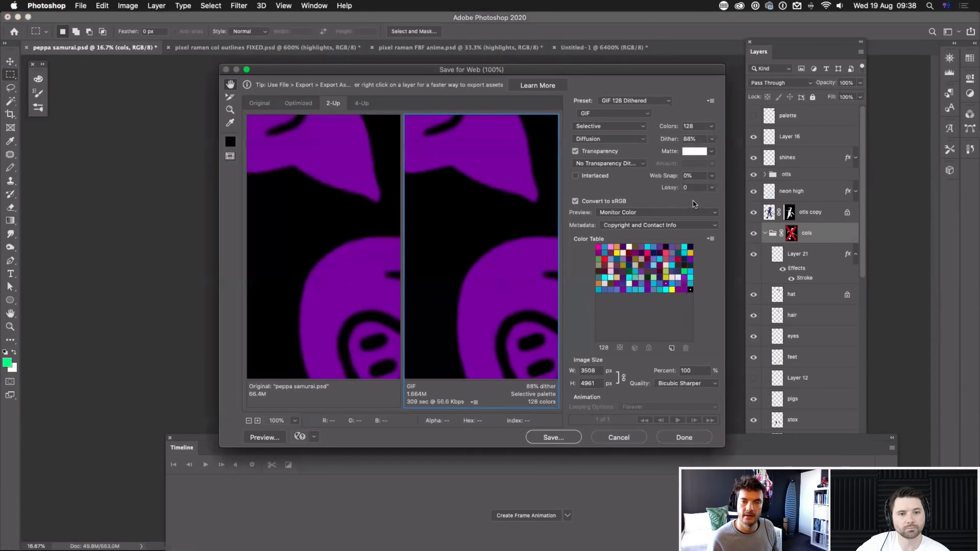
{"action": "left_click", "coordinate": [608, 114]}
{"action": "left_click", "coordinate": [605, 122]}
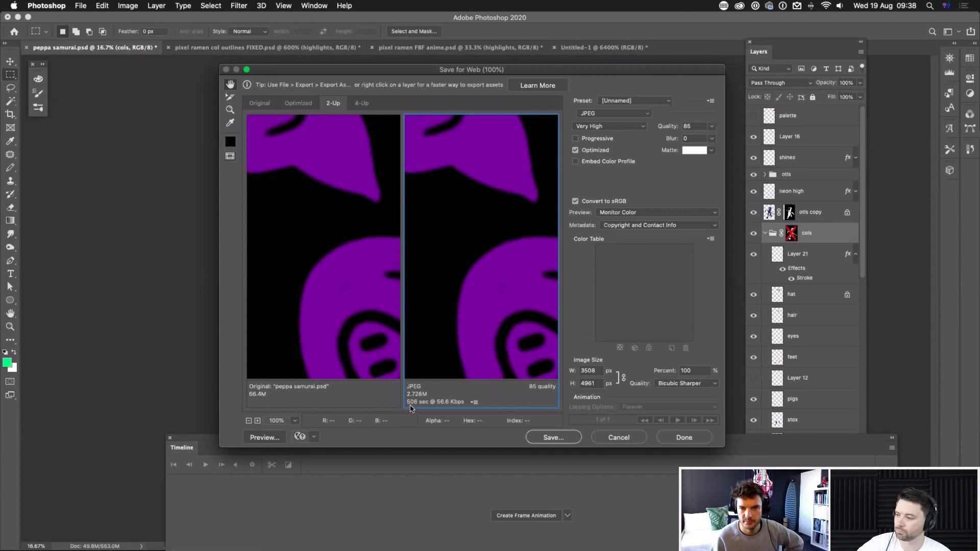
Step: Compare the JPEG preview with the original across the pig pattern, yellow ring and samurai's face, examining the eye and cheek at 200%
{"action": "left_click_drag", "start_coordinate": [515, 301], "coordinate": [451, 190]}
{"action": "left_click_drag", "start_coordinate": [490, 337], "coordinate": [452, 228]}
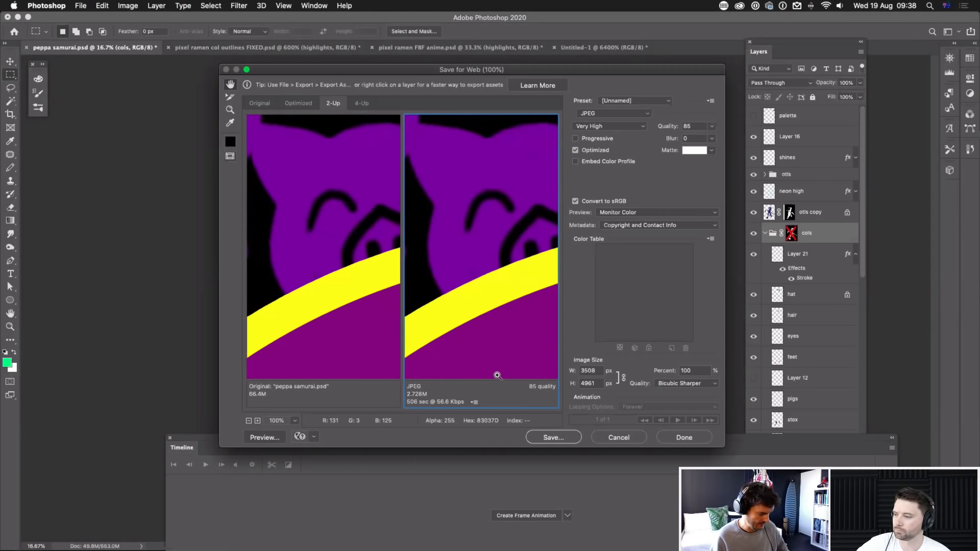
{"action": "key", "text": "super+minus"}
{"action": "key", "text": "super+minus"}
{"action": "key", "text": "super+minus"}
{"action": "key", "text": "super+minus"}
{"action": "left_click_drag", "start_coordinate": [544, 296], "coordinate": [439, 287]}
{"action": "left_click", "coordinate": [499, 289], "text": "super+space"}
{"action": "left_click", "coordinate": [498, 288], "text": "super+space"}
{"action": "left_click", "coordinate": [497, 289], "text": "super+space"}
{"action": "left_click", "coordinate": [497, 289], "text": "super+space"}
{"action": "left_click", "coordinate": [495, 289], "text": "super+space"}
{"action": "left_click", "coordinate": [494, 289], "text": "super+space"}
{"action": "key", "text": "super+minus"}
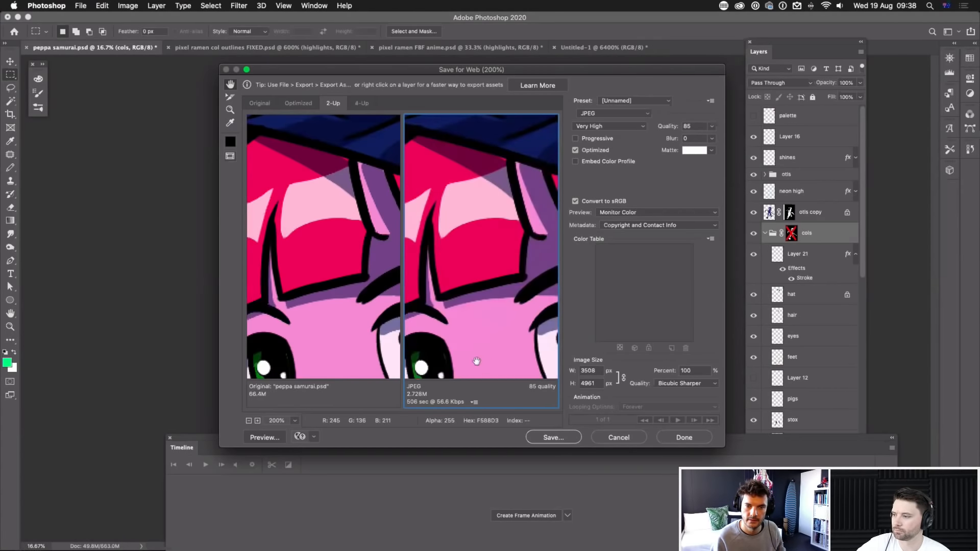
{"action": "left_click_drag", "start_coordinate": [477, 361], "coordinate": [531, 210]}
{"action": "left_click_drag", "start_coordinate": [493, 305], "coordinate": [532, 273]}
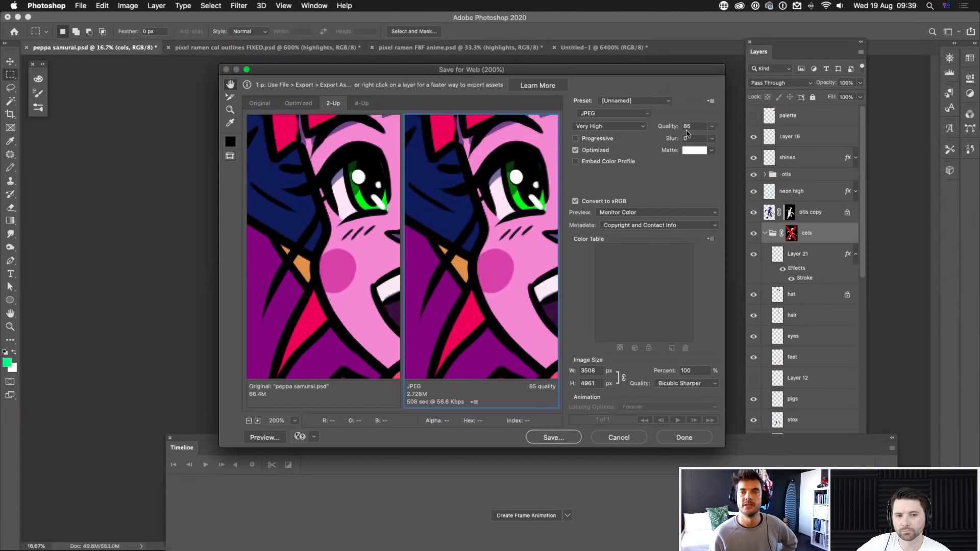
Step: Lower the JPEG quality to 19 and compare the compression around the samurai's cheek with the original at 600%
{"action": "left_click", "coordinate": [713, 127]}
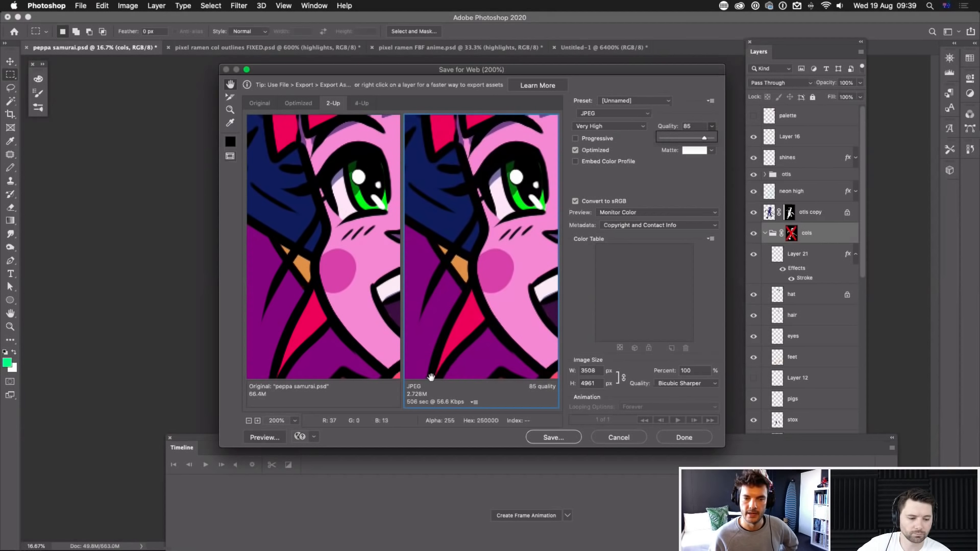
{"action": "left_click_drag", "start_coordinate": [704, 142], "coordinate": [675, 150]}
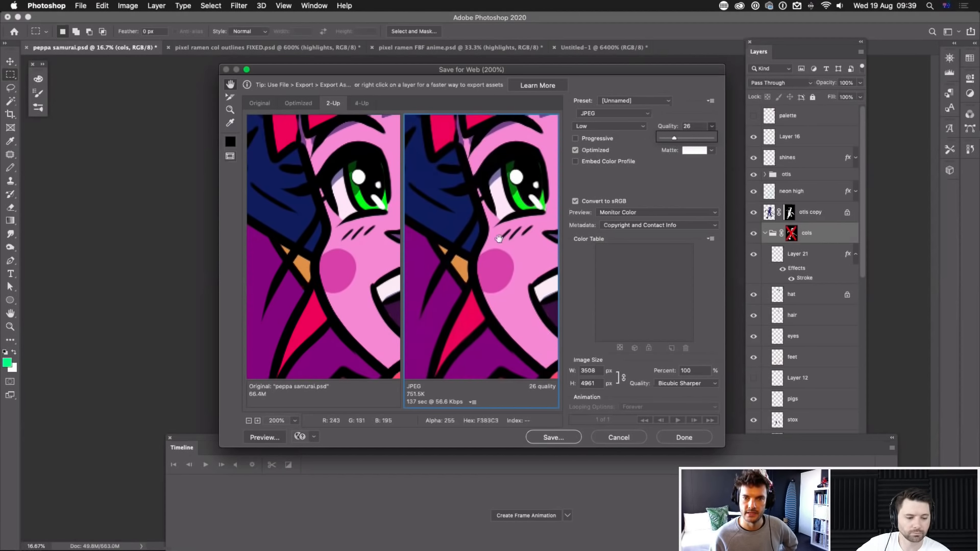
{"action": "left_click_drag", "start_coordinate": [674, 138], "coordinate": [671, 138]}
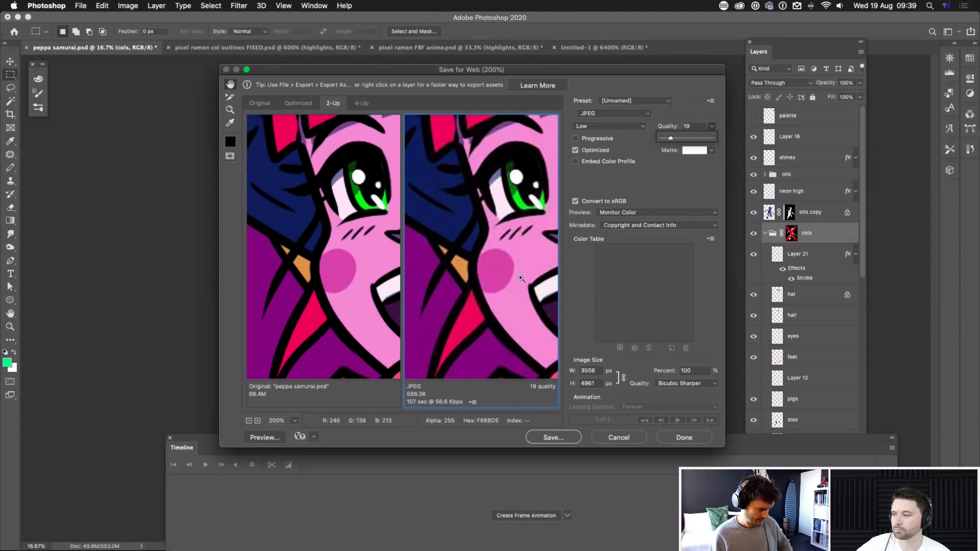
{"action": "left_click", "coordinate": [521, 278]}
{"action": "left_click", "coordinate": [513, 281]}
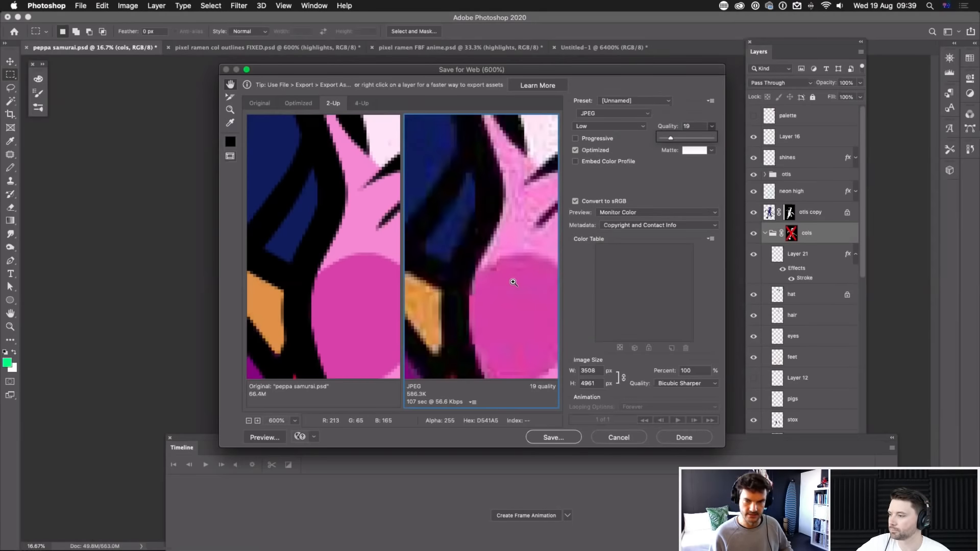
{"action": "left_click_drag", "start_coordinate": [523, 256], "coordinate": [479, 282]}
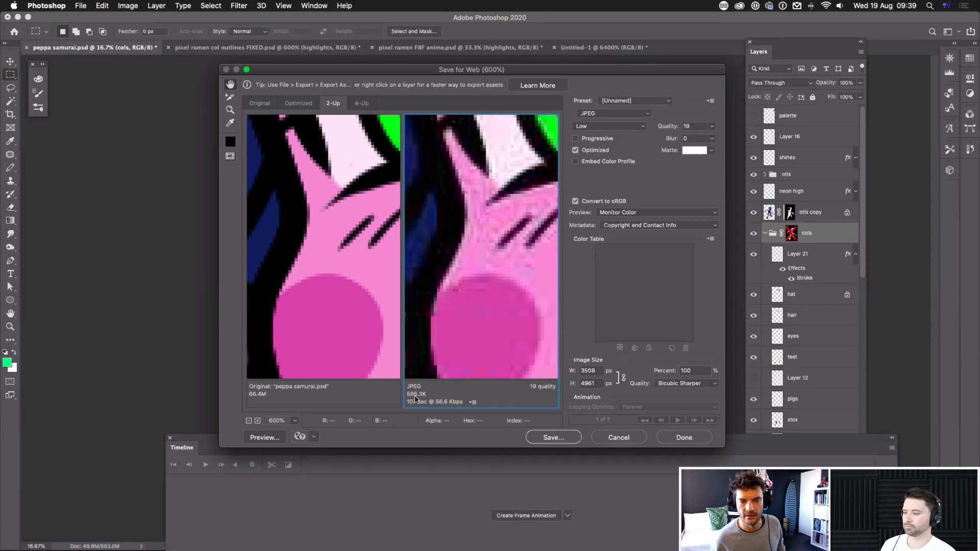
{"action": "left_click_drag", "start_coordinate": [507, 335], "coordinate": [483, 295]}
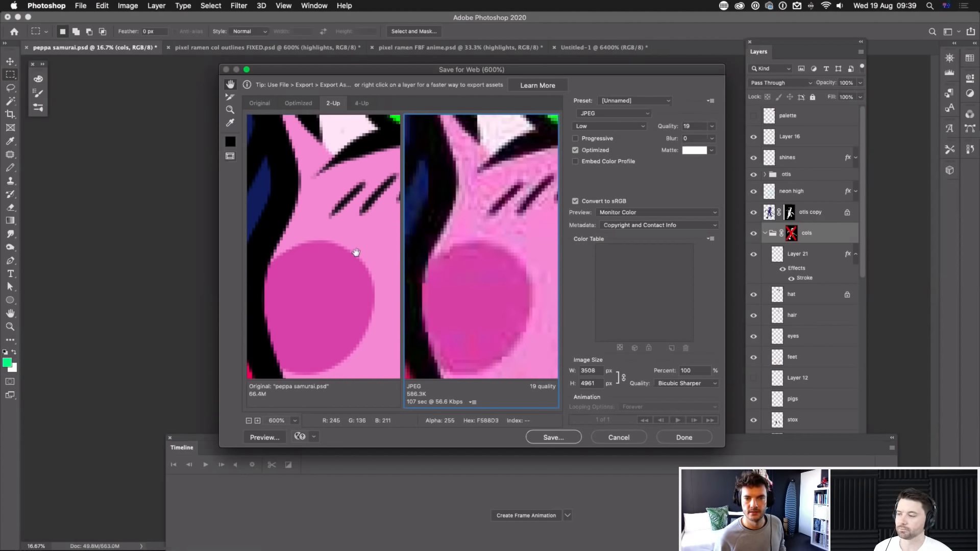
Step: Set the JPEG quality to 42, compare the cheek preview with the original, and cancel the export
{"action": "left_click", "coordinate": [713, 127]}
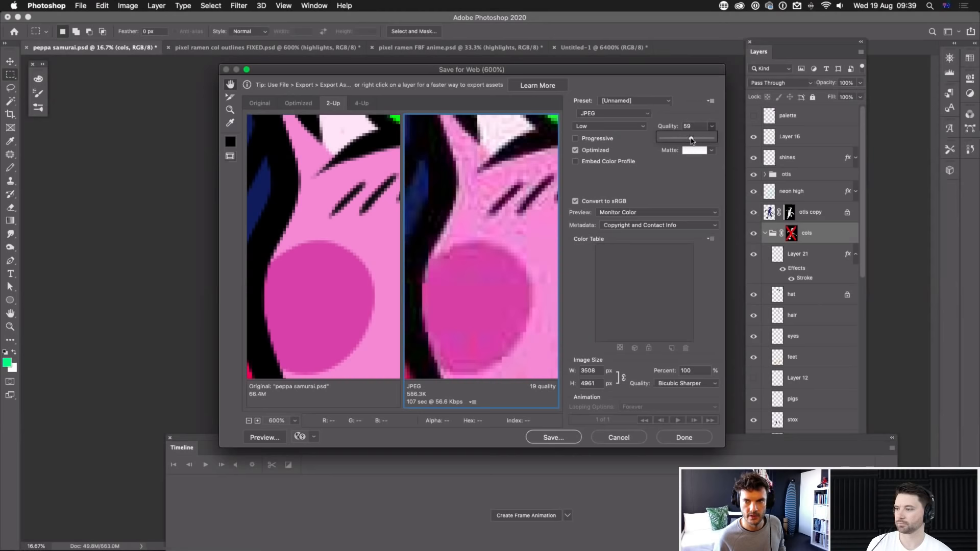
{"action": "left_click_drag", "start_coordinate": [693, 140], "coordinate": [683, 139]}
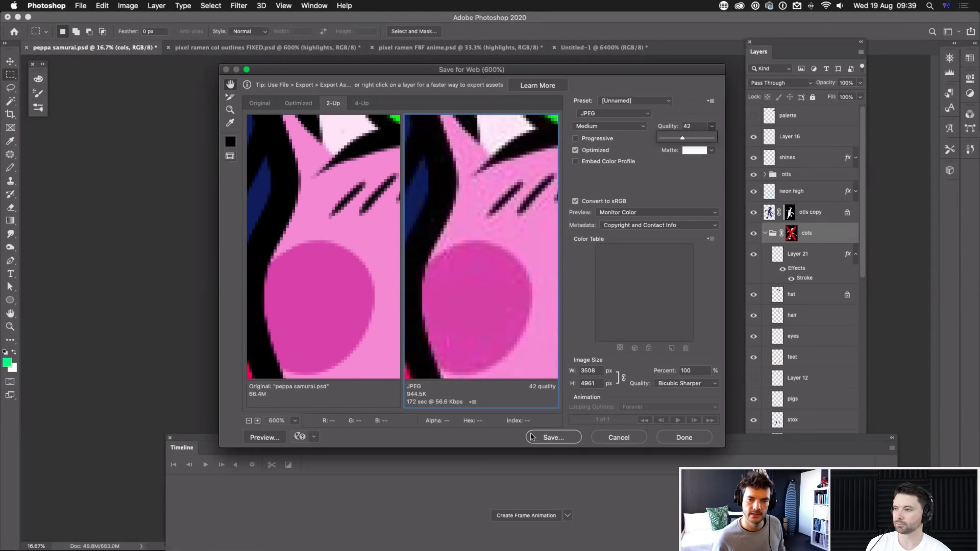
{"action": "left_click", "coordinate": [620, 438]}
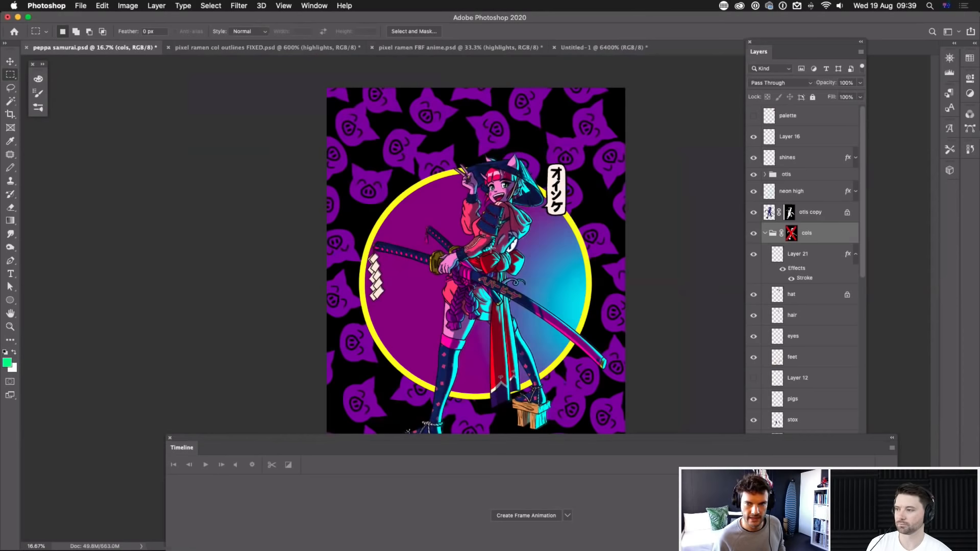
Step: Resize the samurai artwork to 1500 pixels wide, keeping its proportions and using Automatic resampling
{"action": "key", "text": "super+alt+i"}
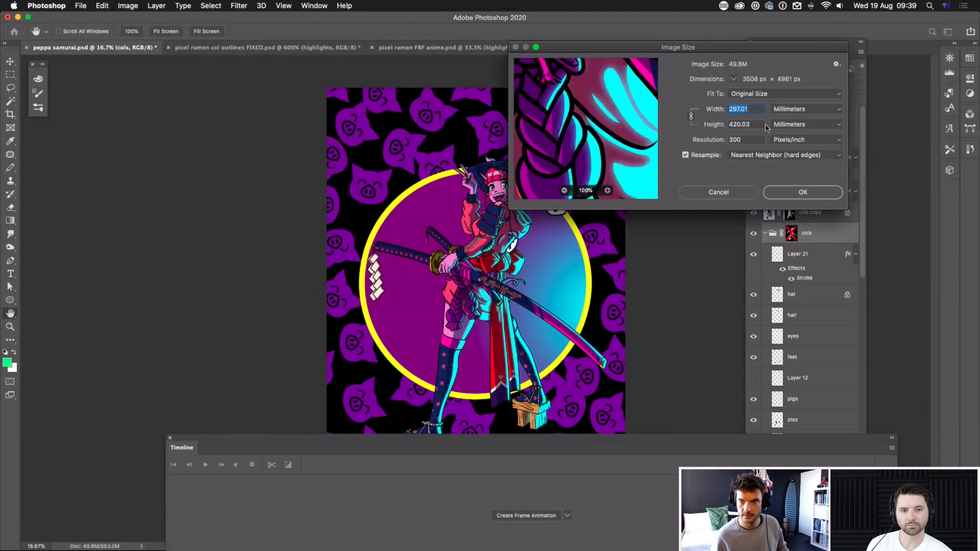
{"action": "left_click", "coordinate": [774, 108]}
{"action": "left_click", "coordinate": [785, 82]}
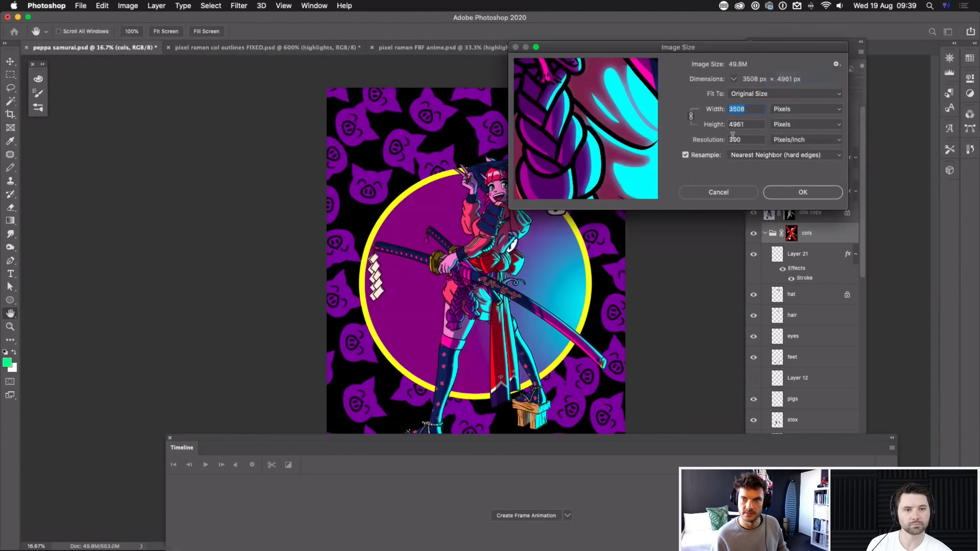
{"action": "type", "text": "1"}
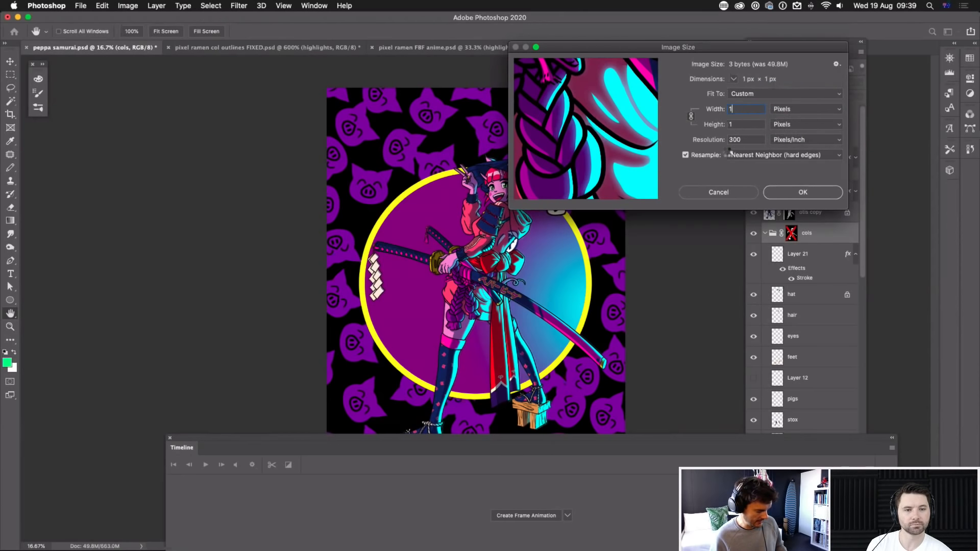
{"action": "type", "text": "500"}
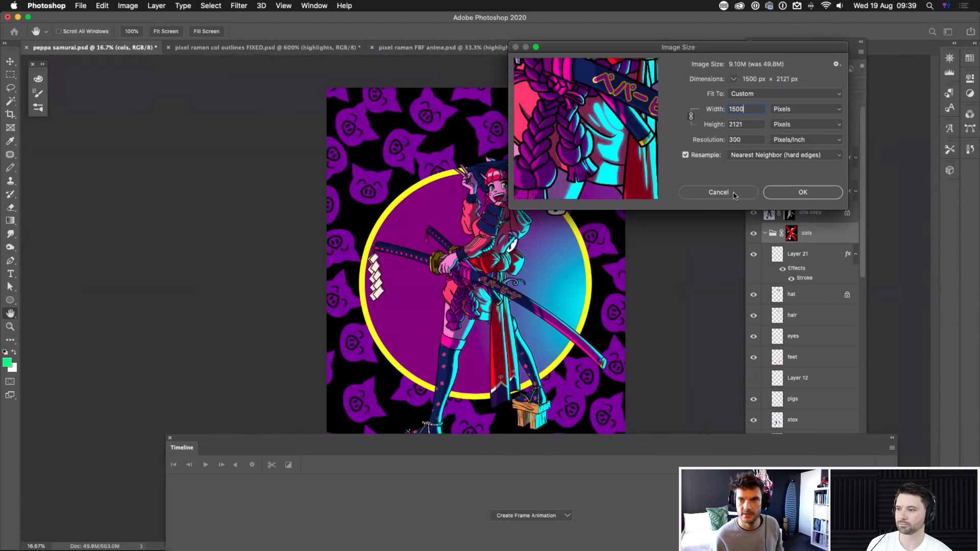
{"action": "left_click", "coordinate": [786, 157]}
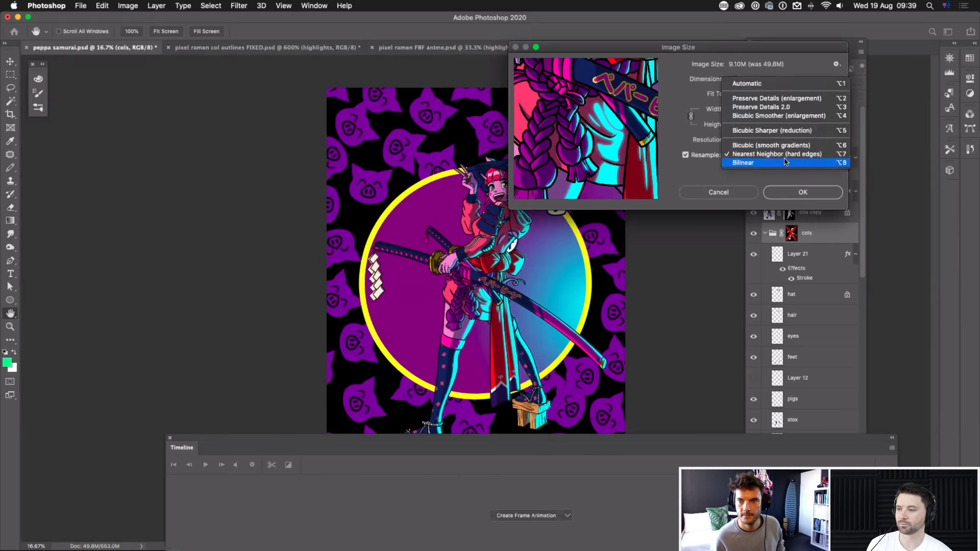
{"action": "left_click", "coordinate": [755, 86]}
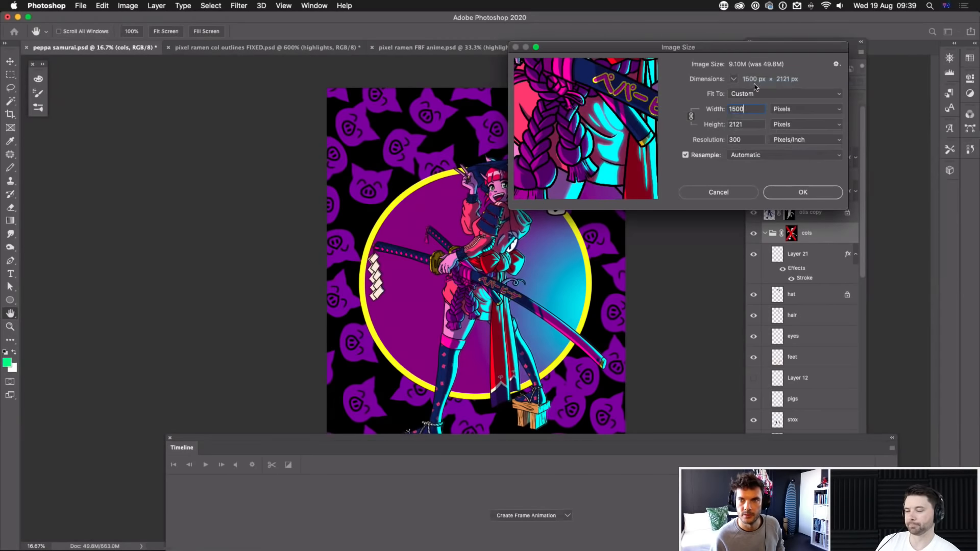
{"action": "left_click", "coordinate": [795, 195]}
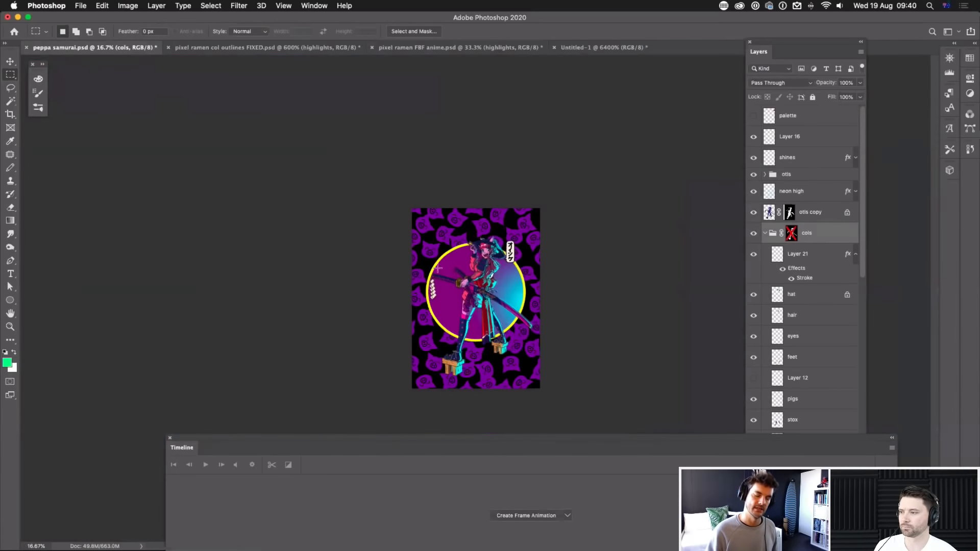
Step: Open the Save for Web export for the resized artwork, set the format to JPEG and examine the hand on the sword at 400%
{"action": "key", "text": "super+alt+shift+s"}
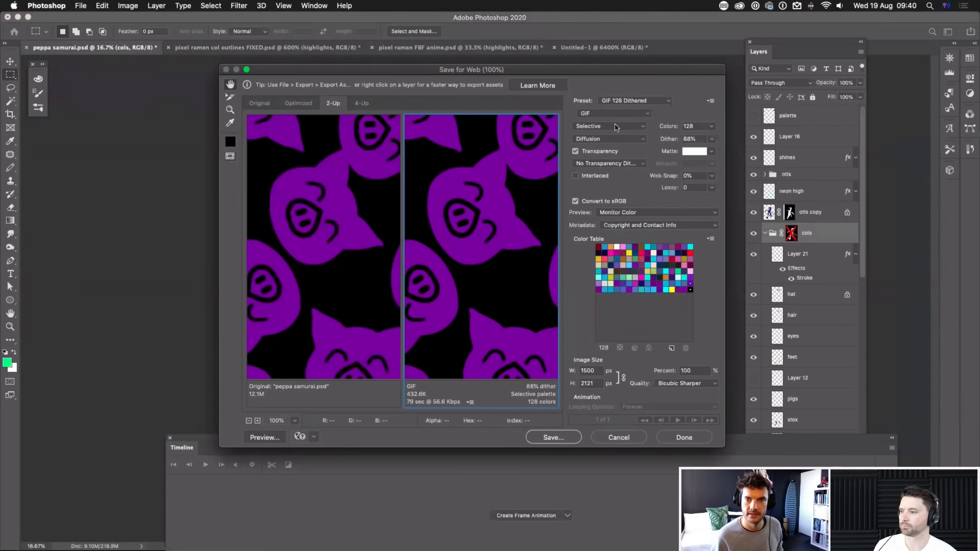
{"action": "left_click", "coordinate": [600, 113]}
{"action": "left_click", "coordinate": [588, 121]}
{"action": "scroll", "coordinate": [510, 277], "scroll_direction": "down", "scroll_amount": 10}
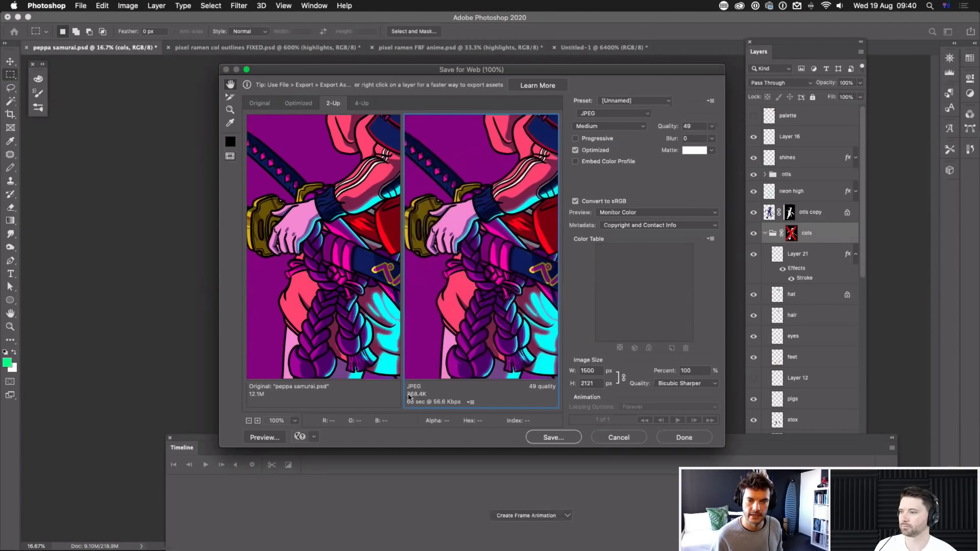
{"action": "left_click", "coordinate": [486, 241], "text": "super"}
{"action": "left_click", "coordinate": [485, 240], "text": "super"}
{"action": "scroll", "coordinate": [510, 276], "scroll_direction": "up", "scroll_amount": 6}
Step: Set the JPEG quality to 88 and compare the hand and sword preview with the original at 400% and 100%
{"action": "left_click", "coordinate": [711, 127]}
{"action": "left_click_drag", "start_coordinate": [702, 139], "coordinate": [704, 141]}
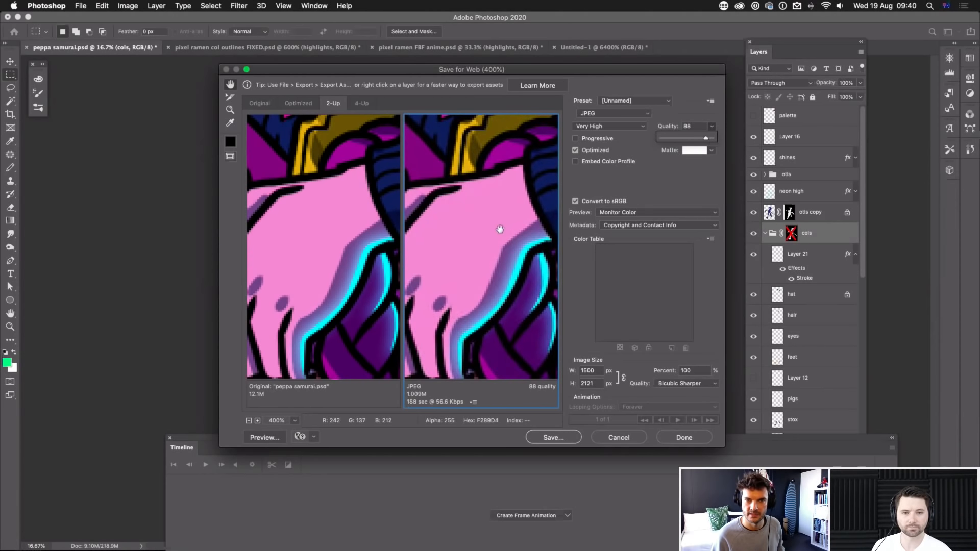
{"action": "key", "text": "super+minus"}
{"action": "key", "text": "super+minus"}
{"action": "key", "text": "super+minus"}
{"action": "key", "text": "super+minus"}
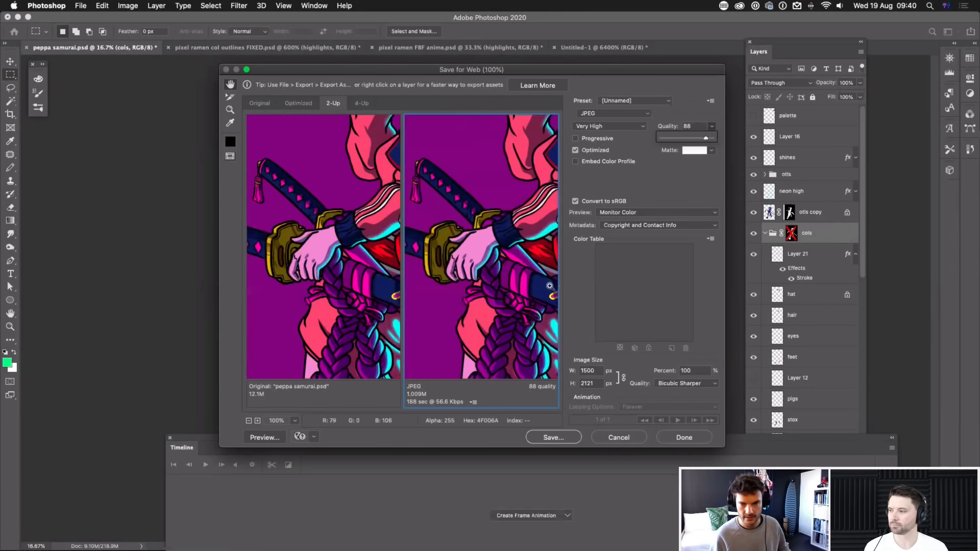
Step: Cancel the web export and undo the last image resize
{"action": "left_click", "coordinate": [615, 438]}
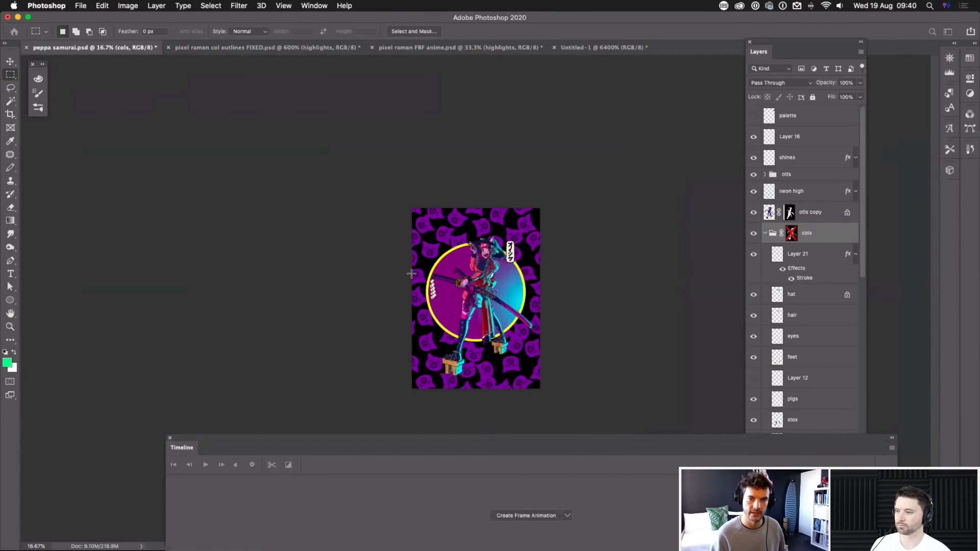
{"action": "key", "text": "super+z"}
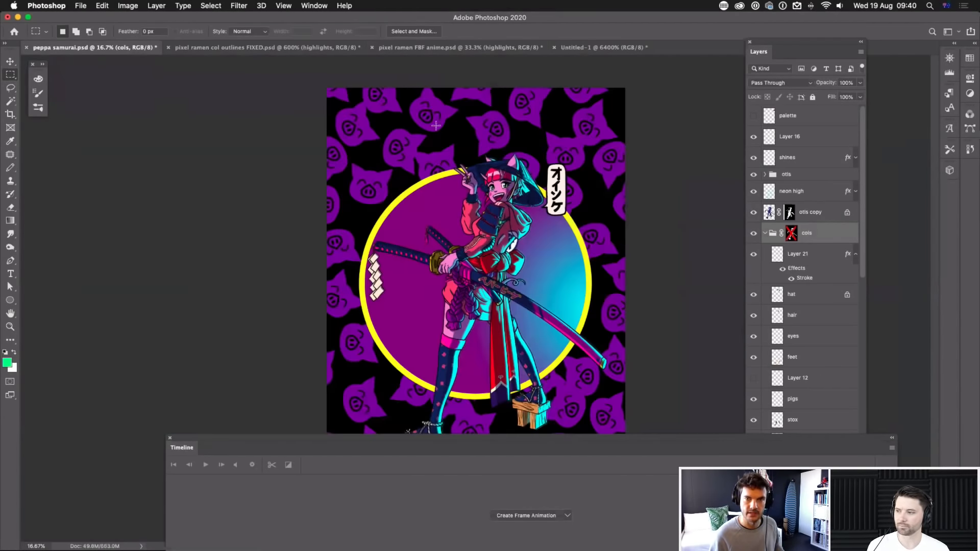
Step: Switch to the pixel ramen FBF anime document, play its frame animation and check its image size
{"action": "left_click", "coordinate": [472, 56]}
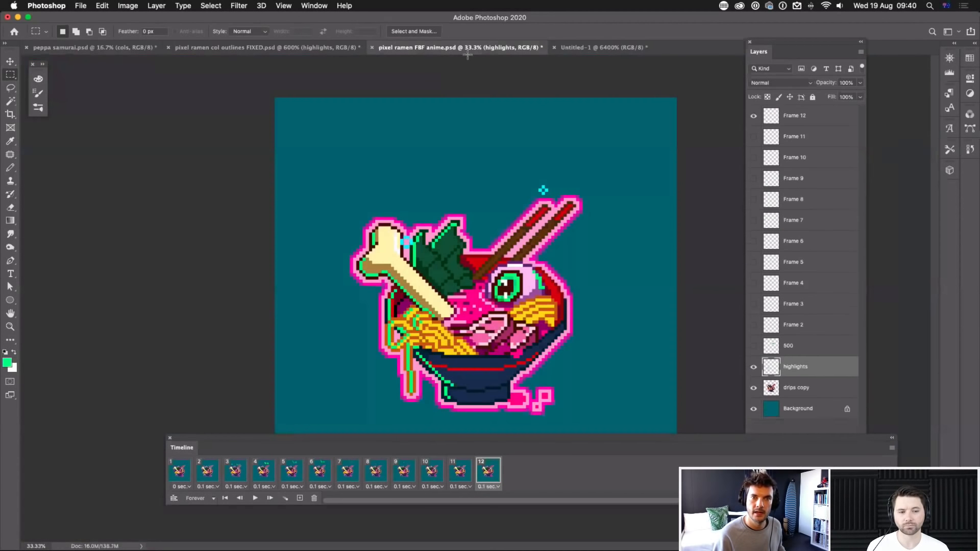
{"action": "key", "text": "space"}
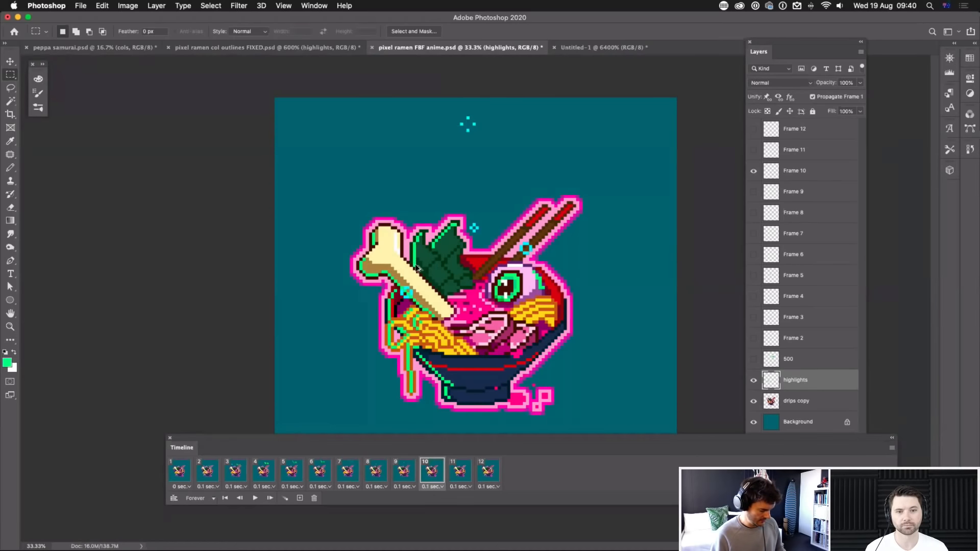
{"action": "key", "text": "super+alt+i"}
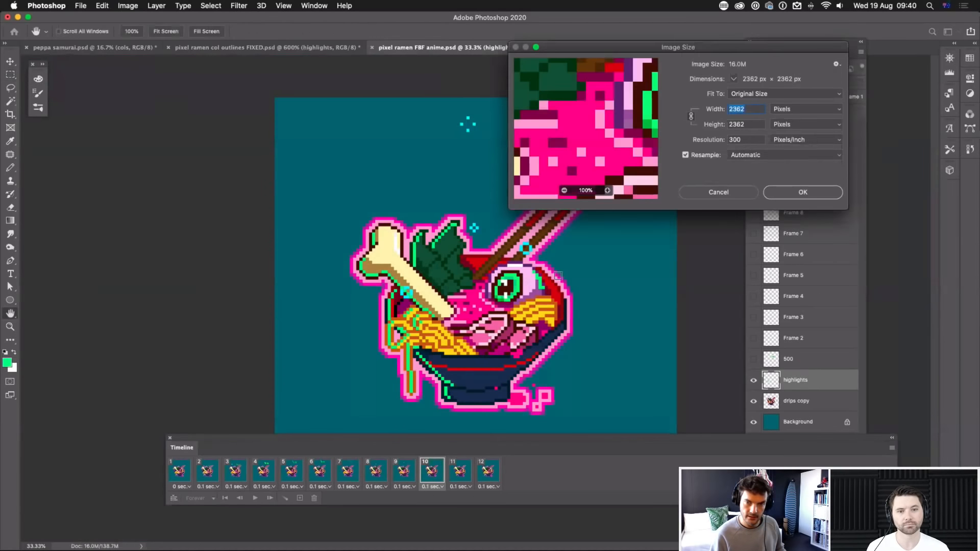
{"action": "left_click", "coordinate": [718, 192]}
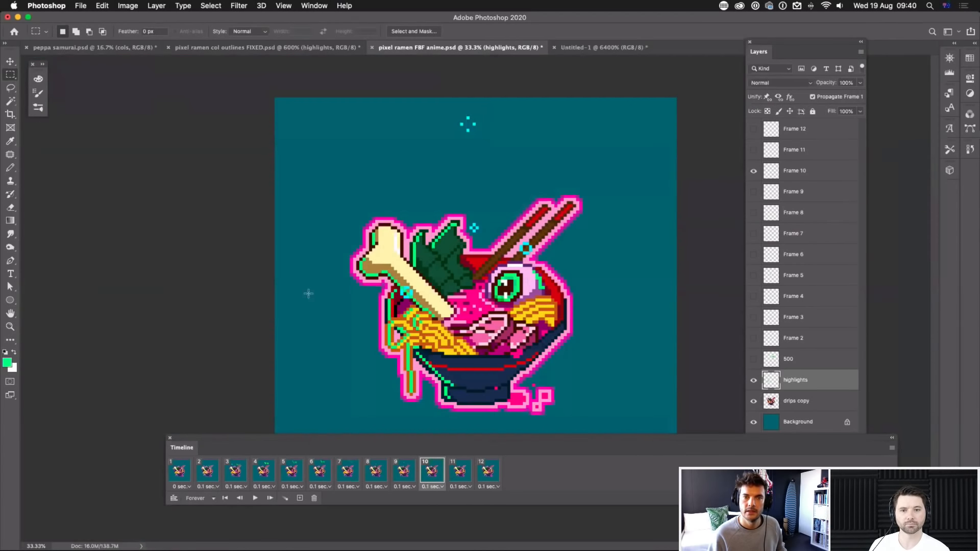
{"action": "key", "text": "super+shift+s"}
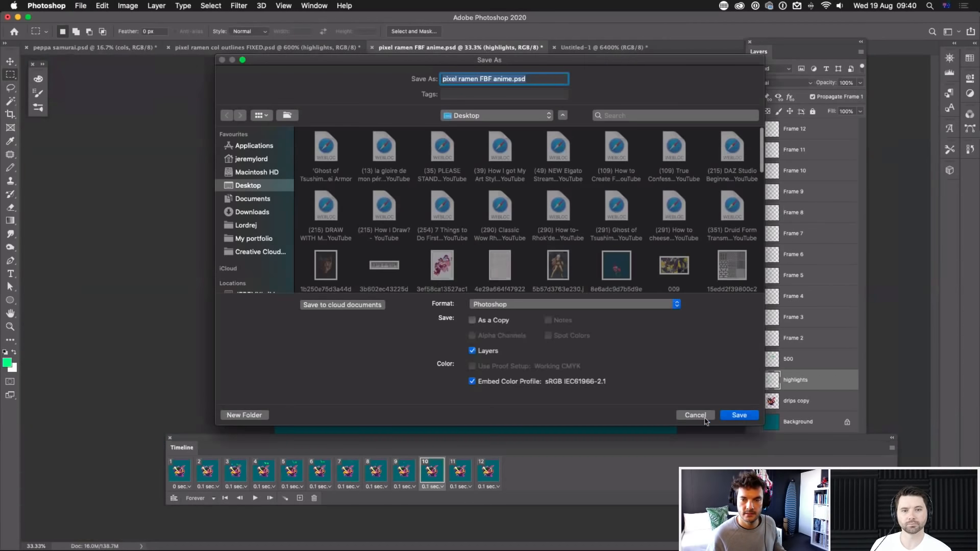
{"action": "left_click", "coordinate": [706, 419]}
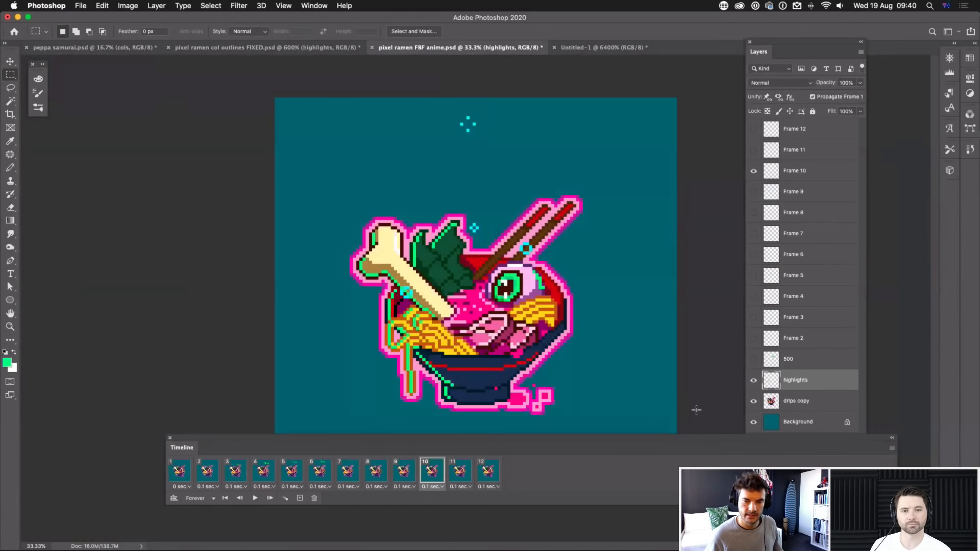
{"action": "key", "text": "super+shift+s"}
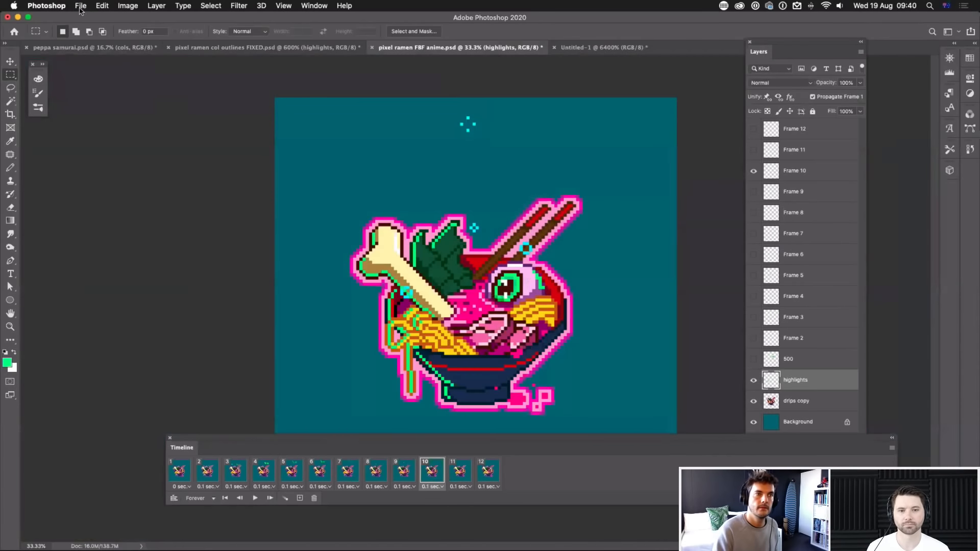
Step: Open the Save for Web export for the ramen animation and compare the bone in the GIF preview with the original at 66.7%
{"action": "left_click", "coordinate": [81, 7]}
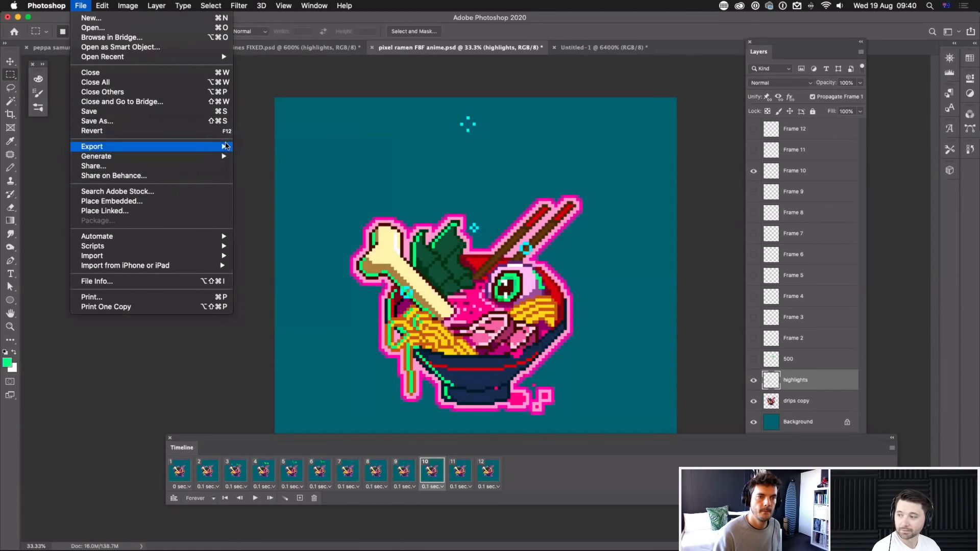
{"action": "mouse_move", "coordinate": [226, 146]}
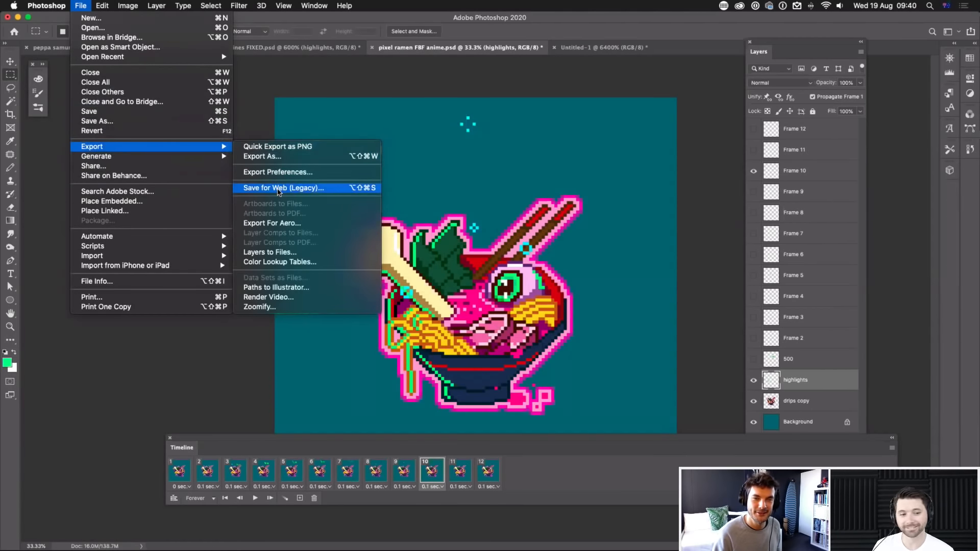
{"action": "left_click", "coordinate": [278, 192]}
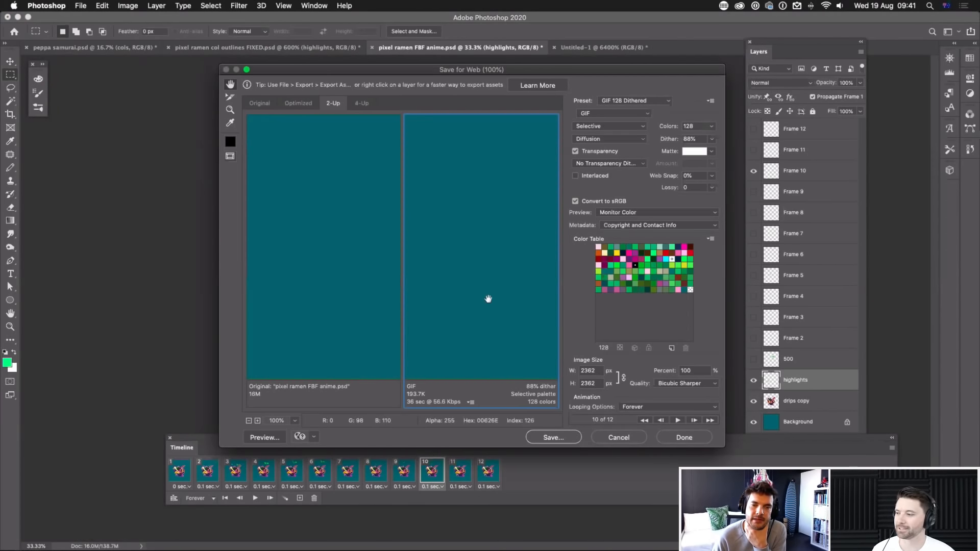
{"action": "key", "text": "super+minus"}
{"action": "key", "text": "super+minus"}
{"action": "key", "text": "super+minus"}
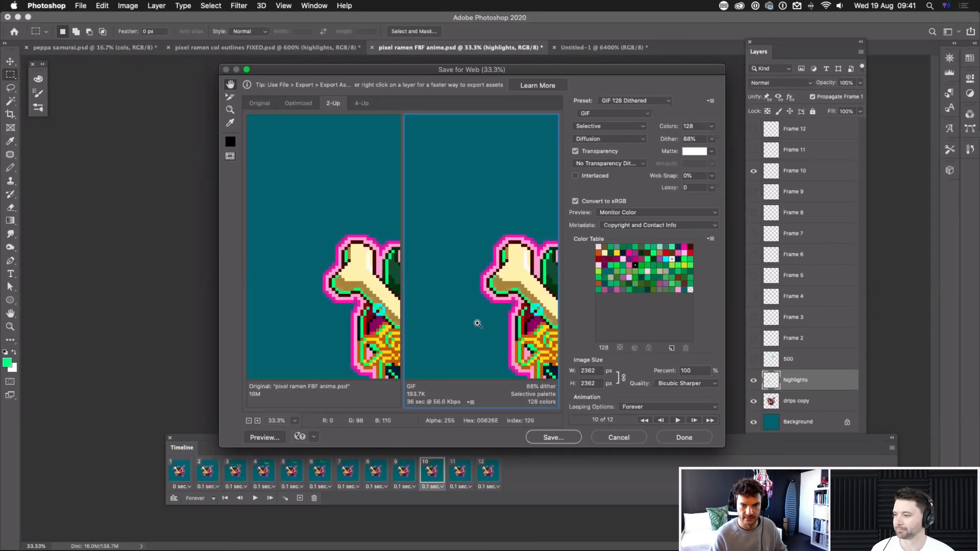
{"action": "left_click_drag", "start_coordinate": [477, 323], "coordinate": [442, 289]}
{"action": "key", "text": "super+plus"}
{"action": "key", "text": "super+plus"}
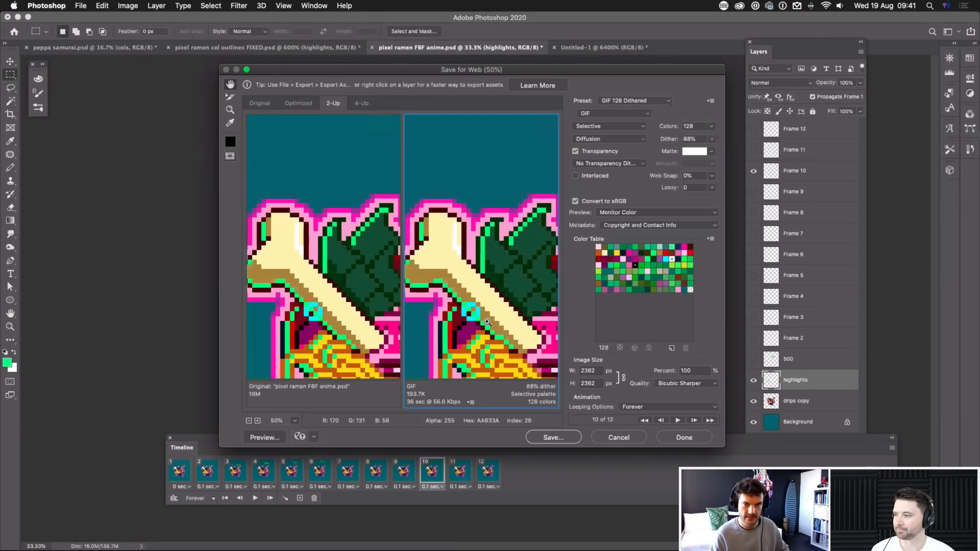
{"action": "left_click_drag", "start_coordinate": [453, 260], "coordinate": [480, 262]}
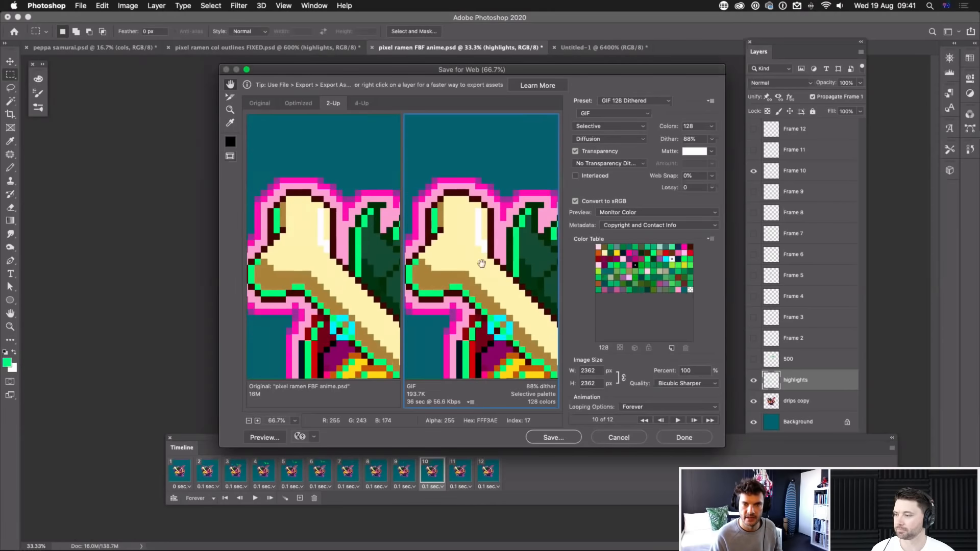
Step: Review the export's format, preset and looping choices, keeping GIF, GIF 128 Dithered and Forever
{"action": "left_click", "coordinate": [624, 117]}
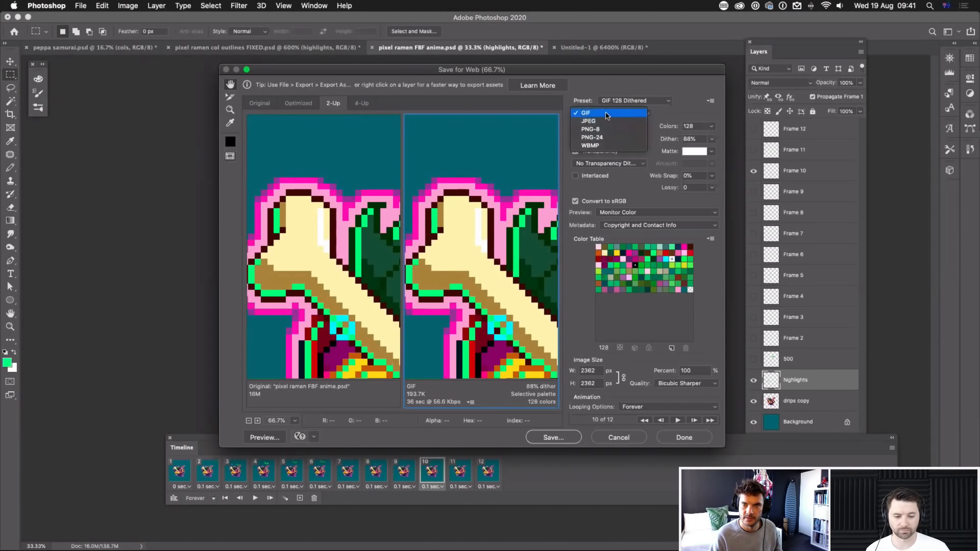
{"action": "left_click", "coordinate": [607, 116]}
{"action": "left_click", "coordinate": [668, 102]}
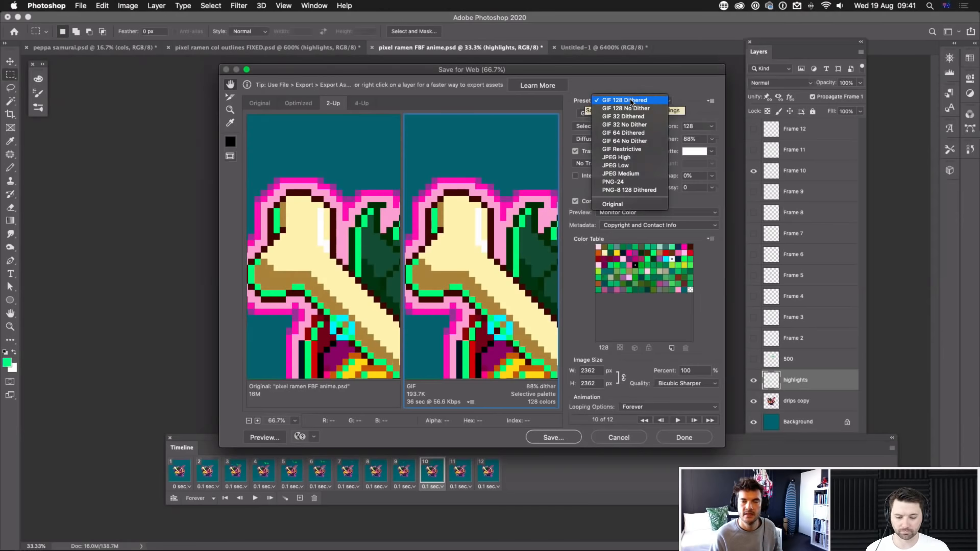
{"action": "left_click", "coordinate": [638, 28]}
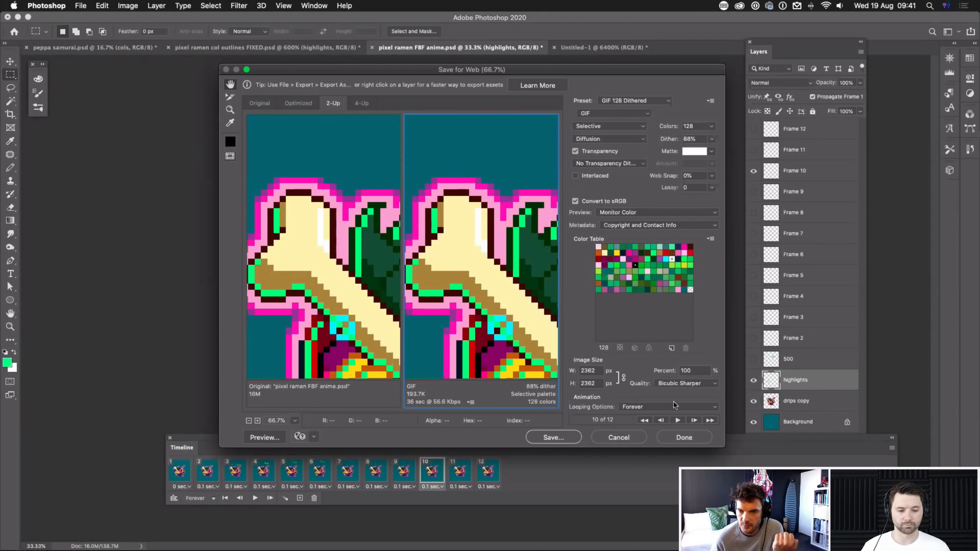
{"action": "left_click", "coordinate": [714, 410]}
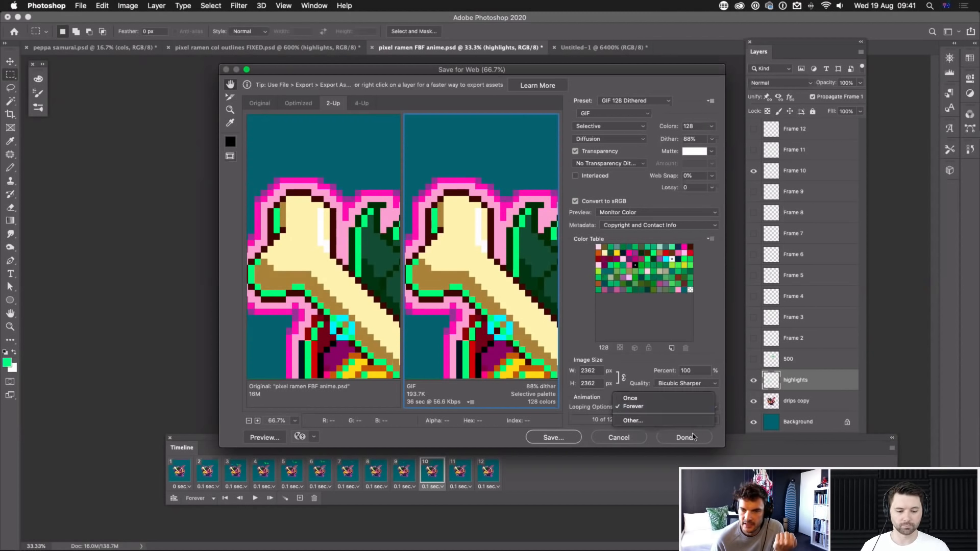
{"action": "left_click", "coordinate": [671, 411]}
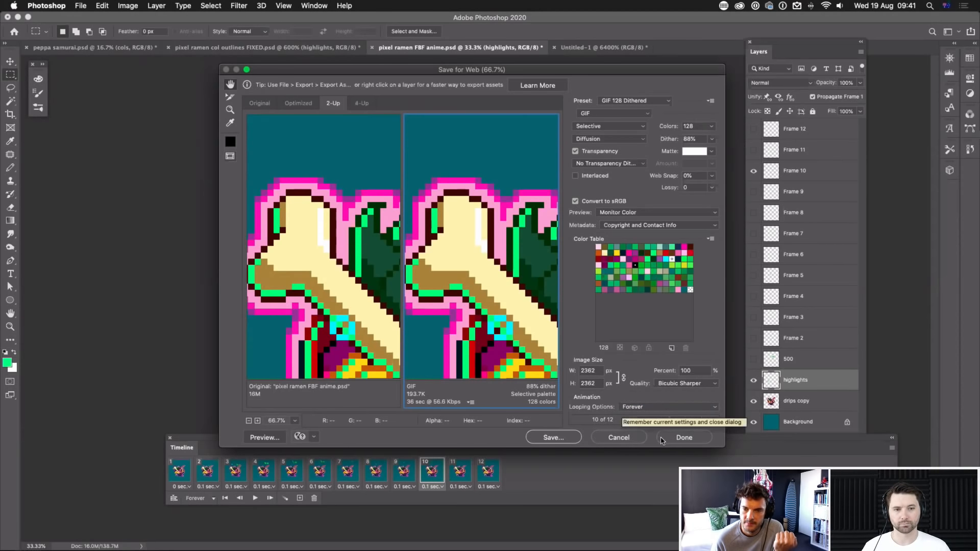
Step: Save the animation as pixel-ramen-FBF-anime.gif in the Ep 10 pixel art and anime folder inside Adobe ISOlivestreams
{"action": "left_click", "coordinate": [554, 438]}
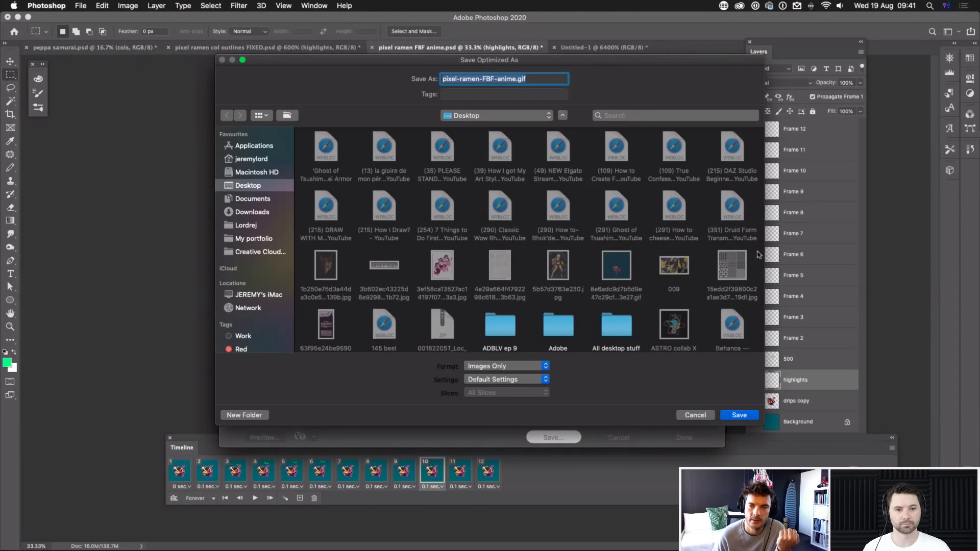
{"action": "scroll", "coordinate": [638, 263], "scroll_direction": "down", "scroll_amount": 5}
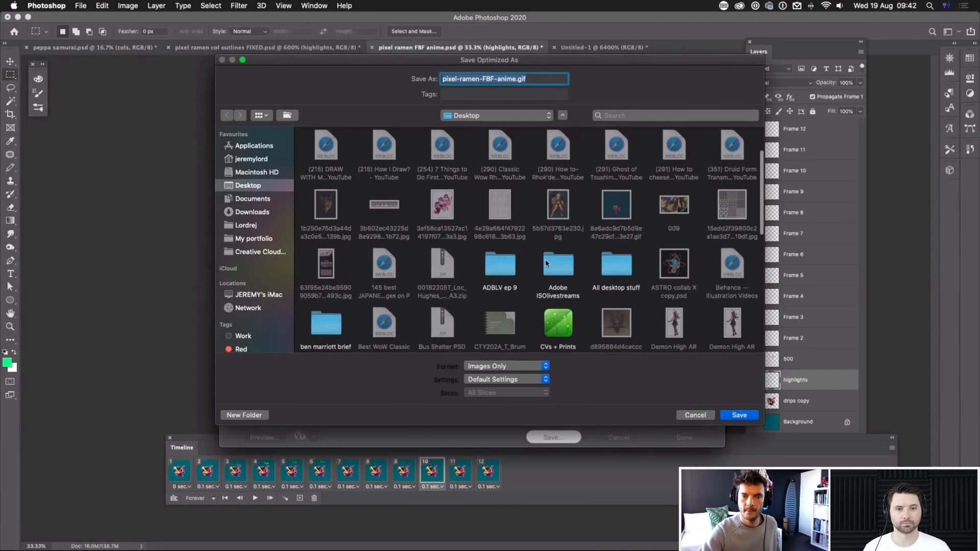
{"action": "scroll", "coordinate": [518, 276], "scroll_direction": "down", "scroll_amount": 8}
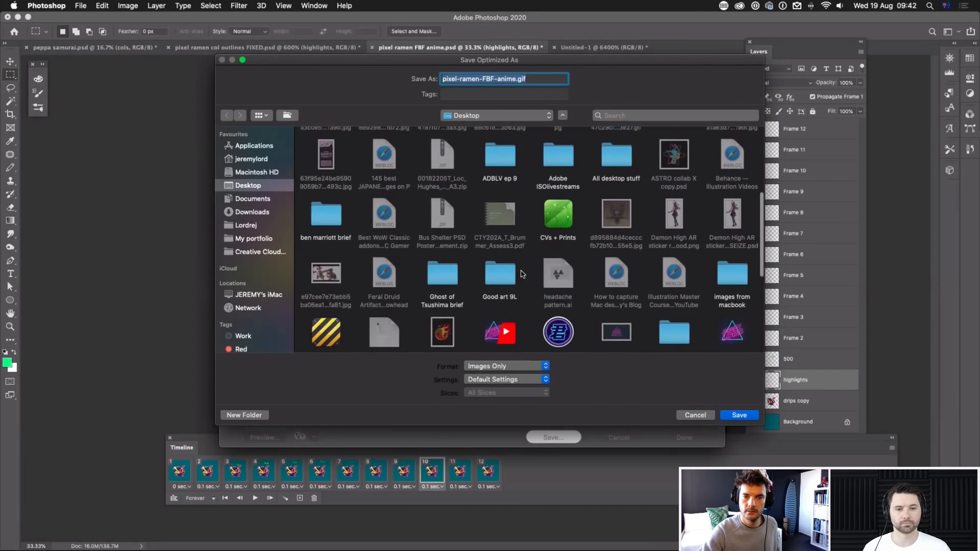
{"action": "scroll", "coordinate": [531, 273], "scroll_direction": "up", "scroll_amount": 10}
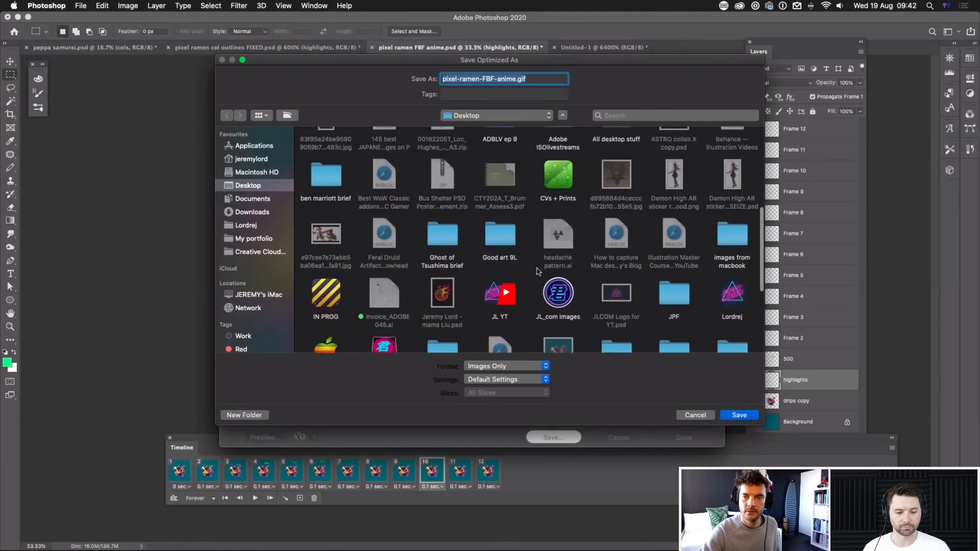
{"action": "scroll", "coordinate": [540, 272], "scroll_direction": "up", "scroll_amount": 2}
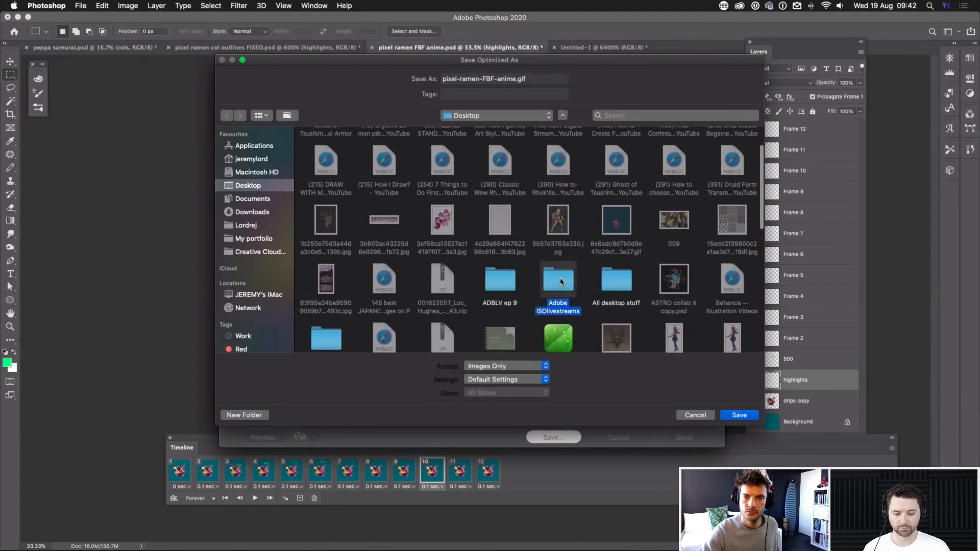
{"action": "double_click", "coordinate": [560, 278]}
{"action": "double_click", "coordinate": [495, 148]}
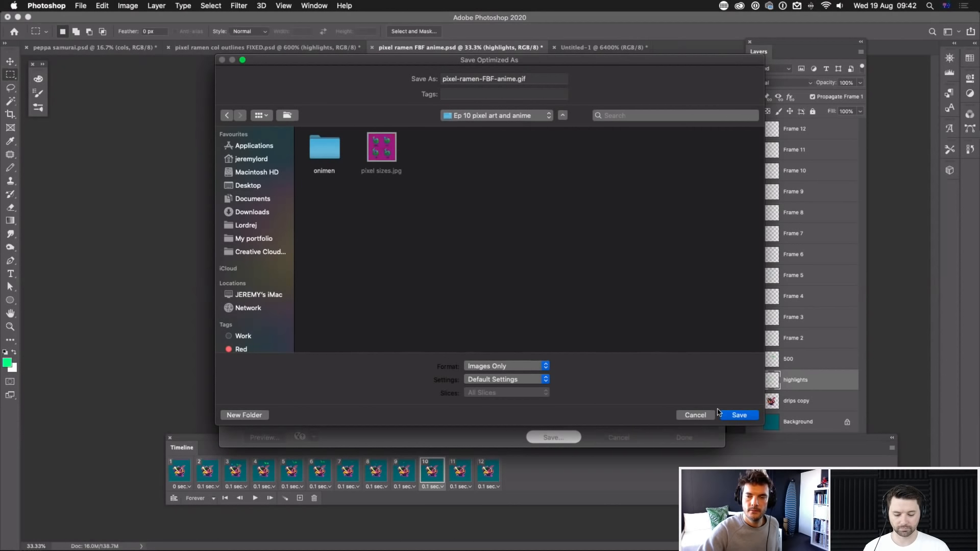
{"action": "left_click", "coordinate": [739, 415]}
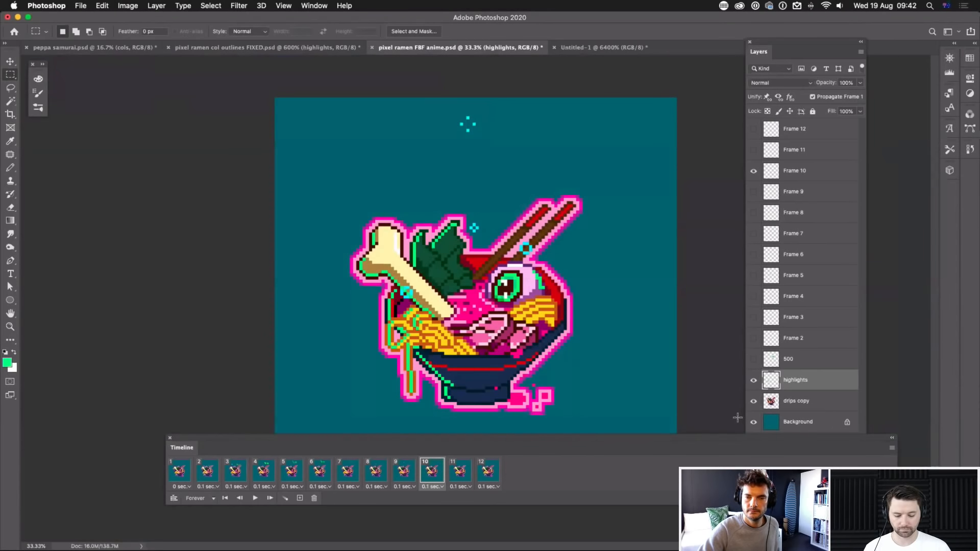
Step: Switch to Finder and look through the VIDEOS, JL YT and Desktop folders for the exported ramen GIF
{"action": "mouse_move", "coordinate": [204, 542]}
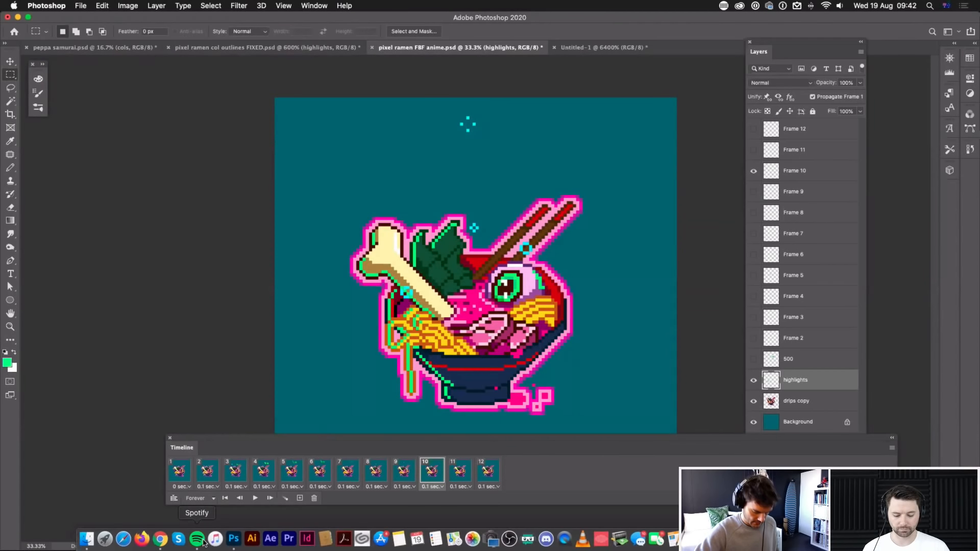
{"action": "left_click", "coordinate": [87, 538]}
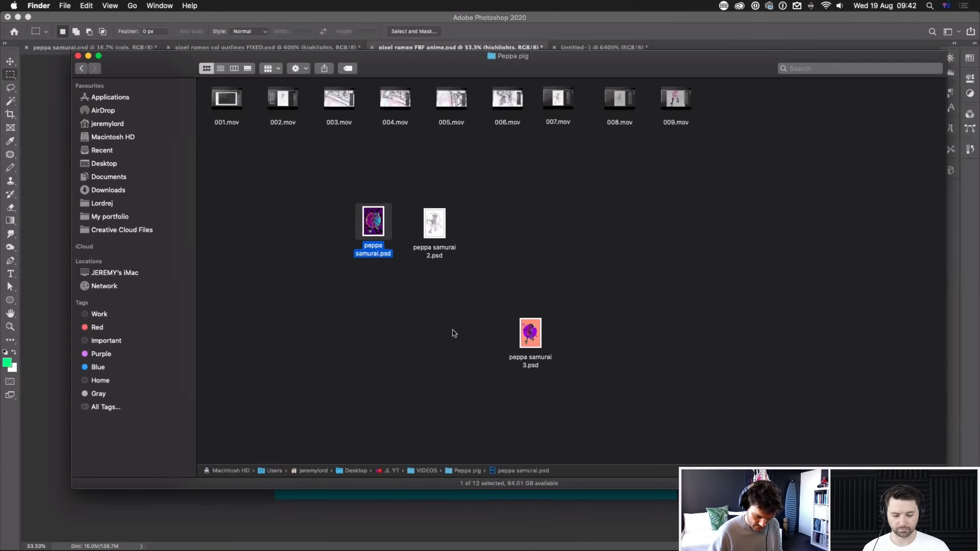
{"action": "left_click", "coordinate": [81, 68]}
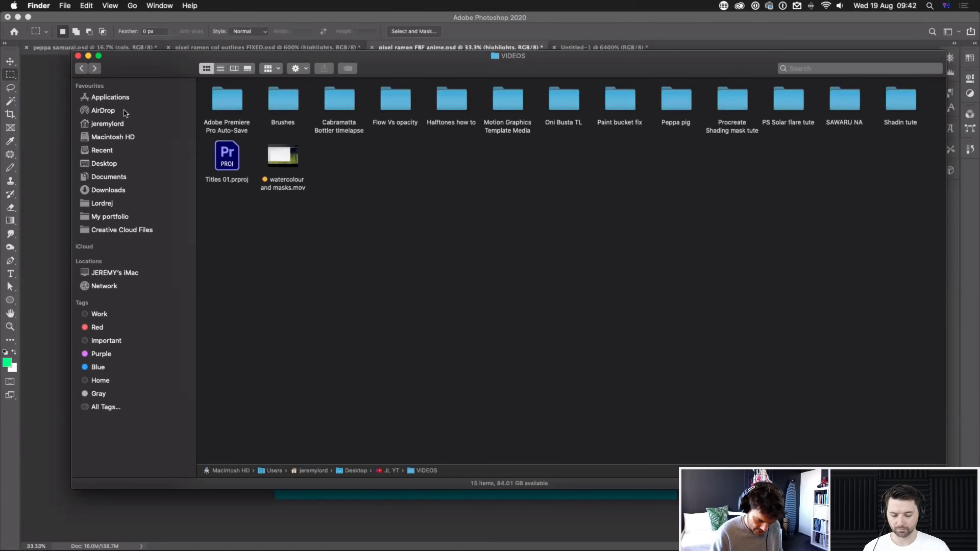
{"action": "left_click", "coordinate": [82, 69]}
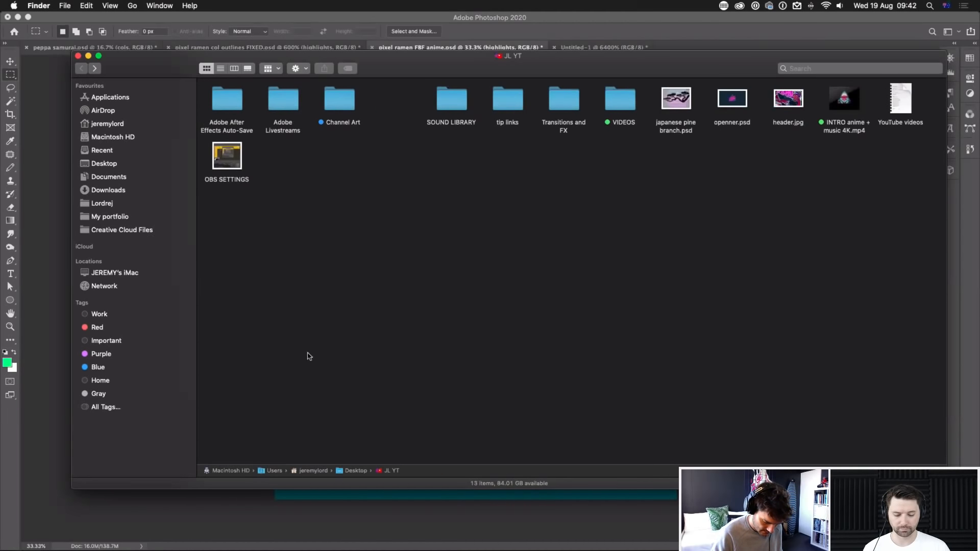
{"action": "left_click", "coordinate": [108, 163]}
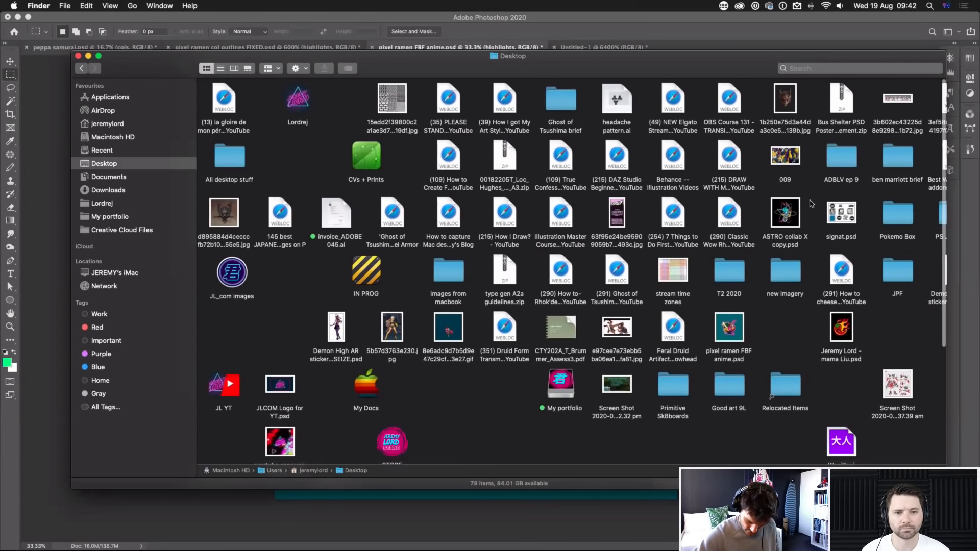
{"action": "scroll", "coordinate": [834, 199], "scroll_direction": "right", "scroll_amount": 3}
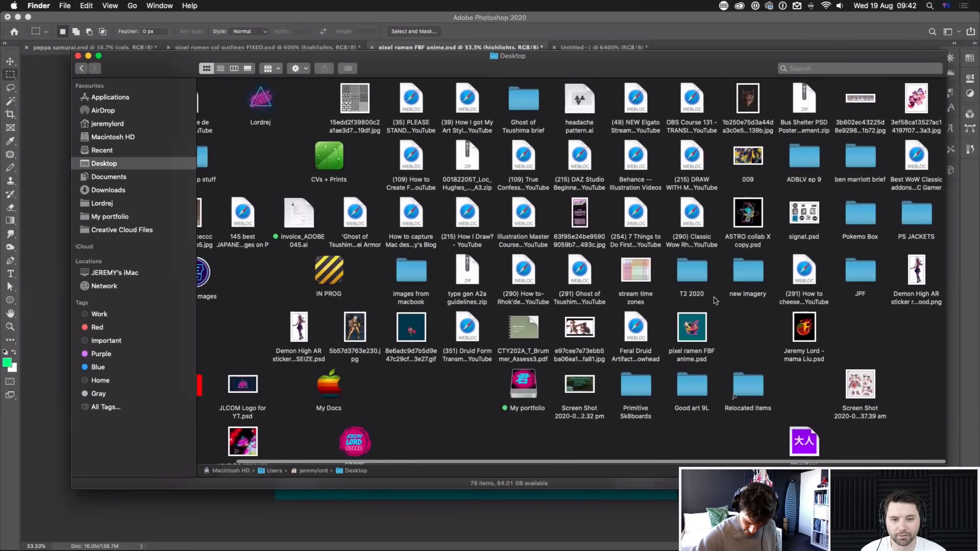
{"action": "scroll", "coordinate": [708, 297], "scroll_direction": "left", "scroll_amount": 3}
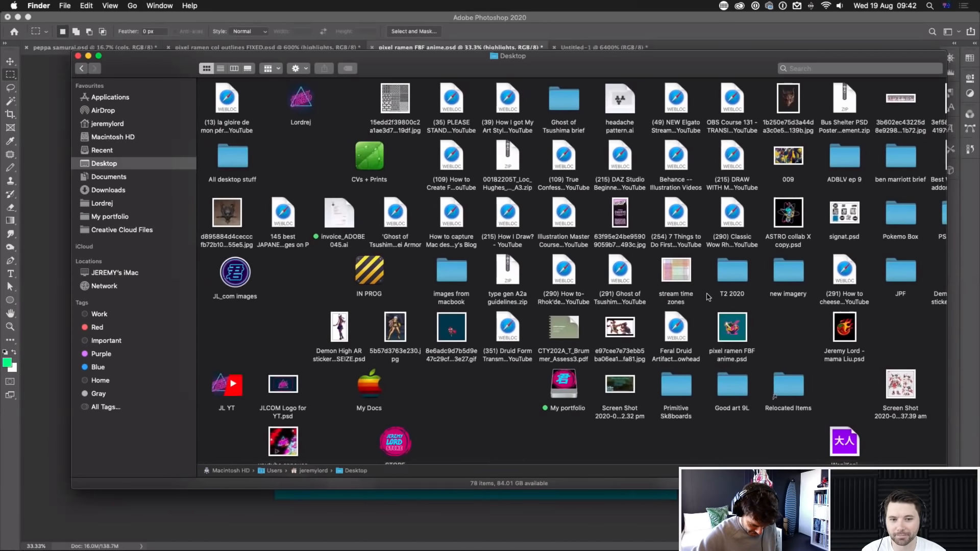
{"action": "scroll", "coordinate": [692, 288], "scroll_direction": "right", "scroll_amount": 3}
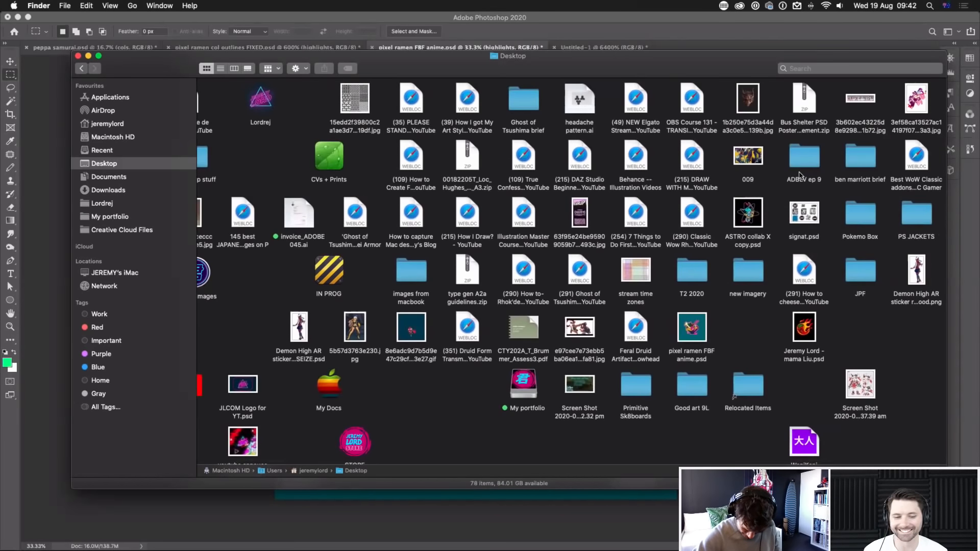
{"action": "scroll", "coordinate": [759, 280], "scroll_direction": "right", "scroll_amount": 1}
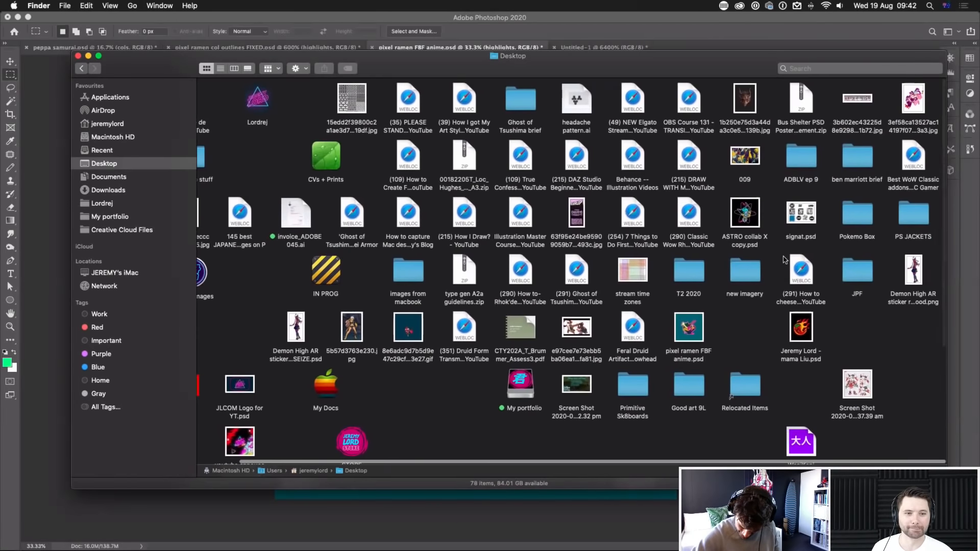
{"action": "scroll", "coordinate": [784, 259], "scroll_direction": "left", "scroll_amount": 3}
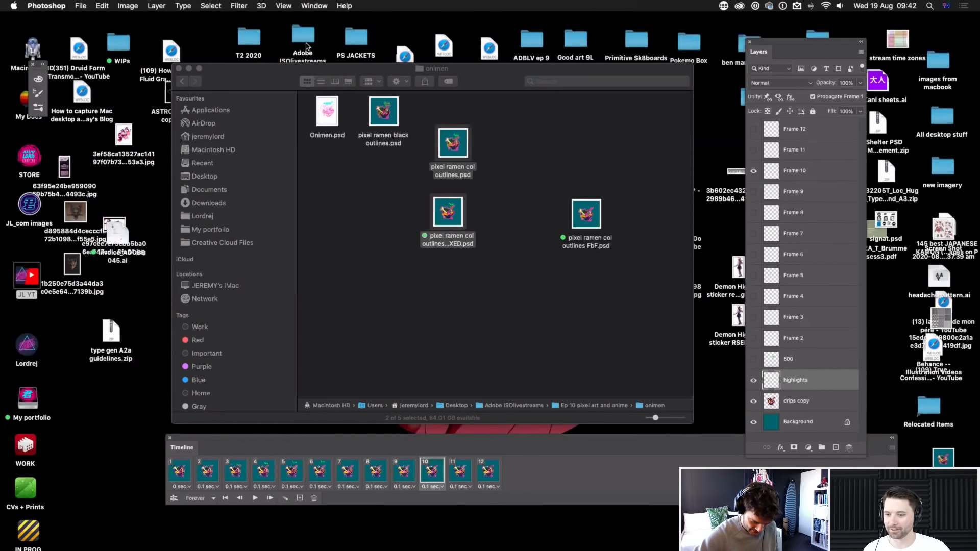
Step: Open Ep 10 pixel art and anime inside the Adobe ISOlivestreams folder and preview pixel-ramen-FBF-anime.gif with Quick Look
{"action": "double_click", "coordinate": [305, 41]}
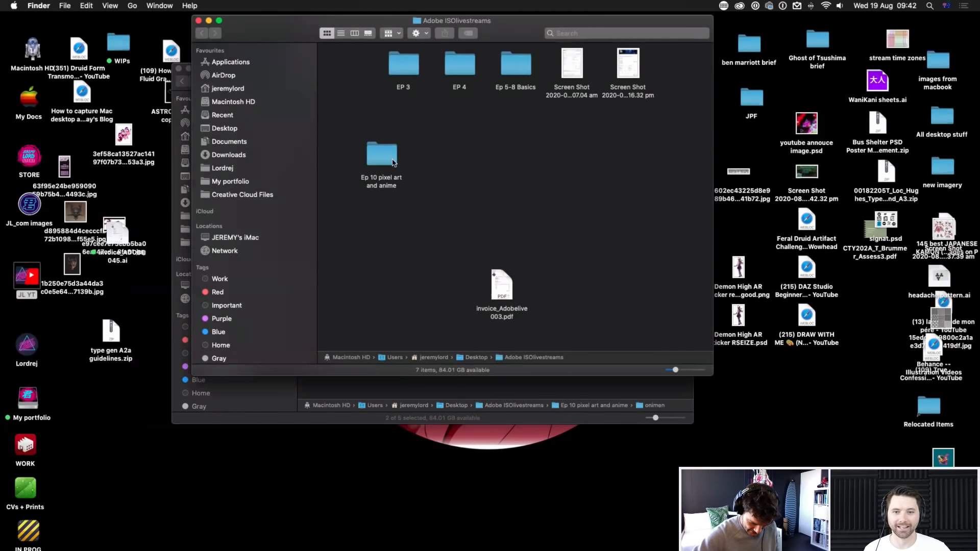
{"action": "double_click", "coordinate": [383, 146]}
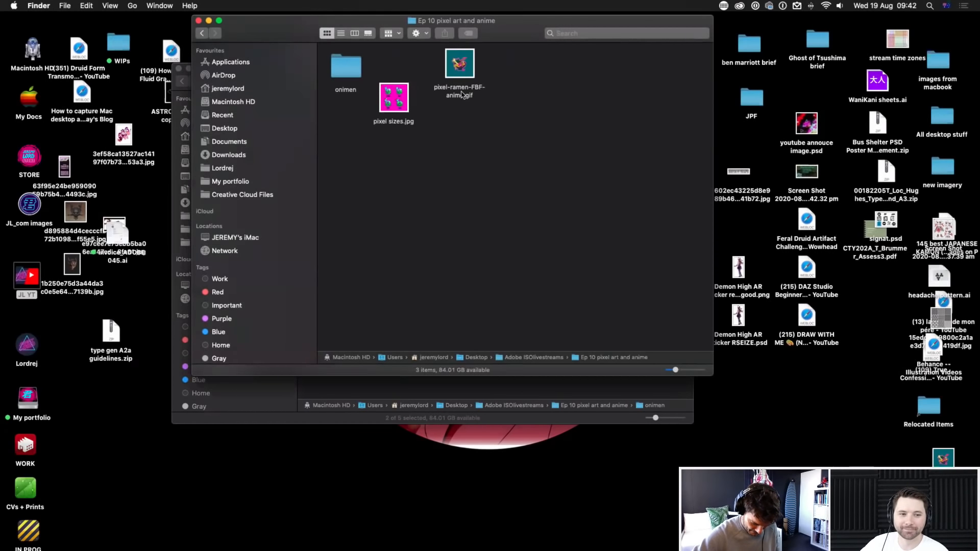
{"action": "left_click", "coordinate": [469, 76]}
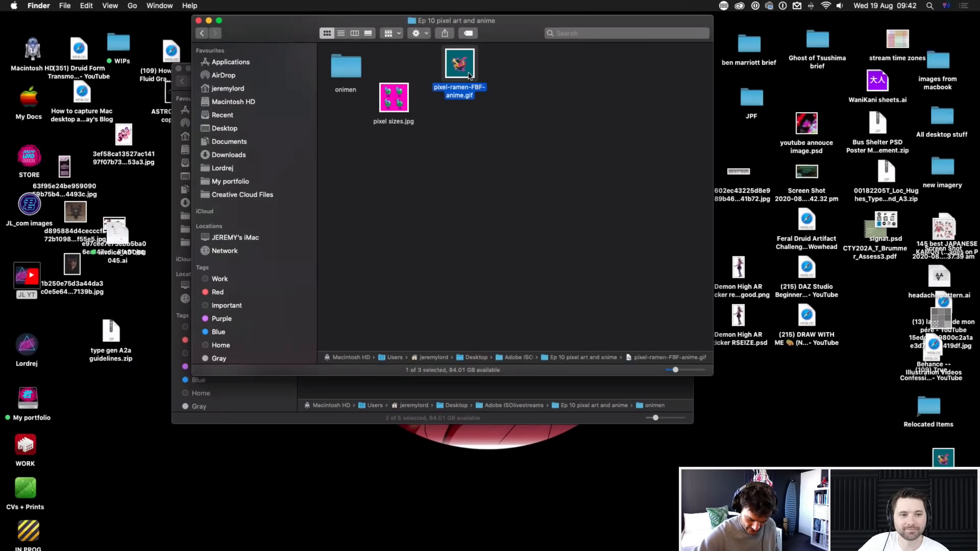
{"action": "key", "text": "space"}
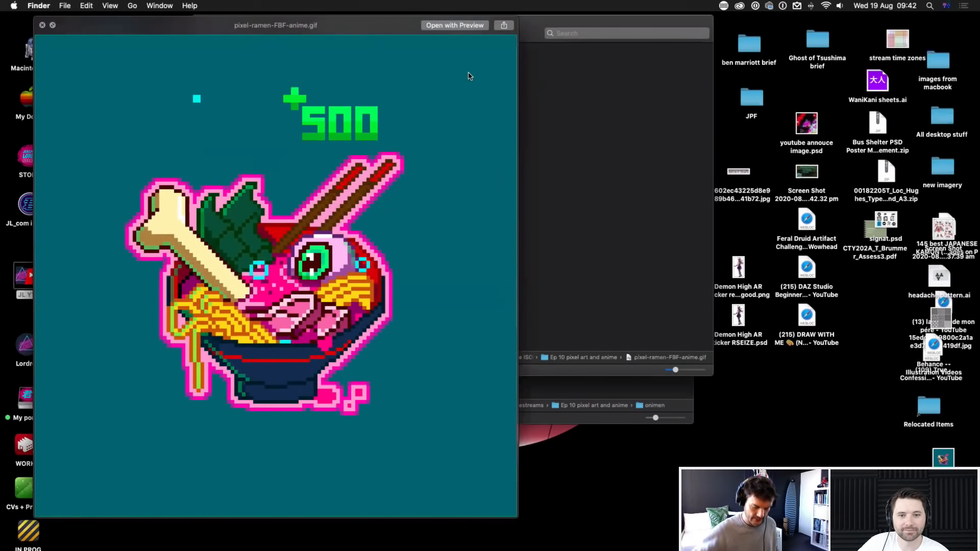
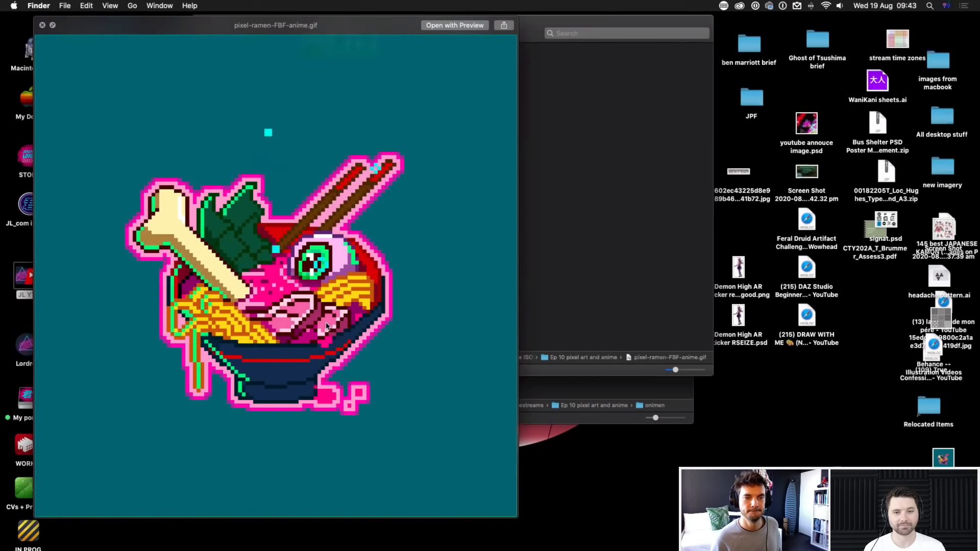
{"action": "key", "text": "space"}
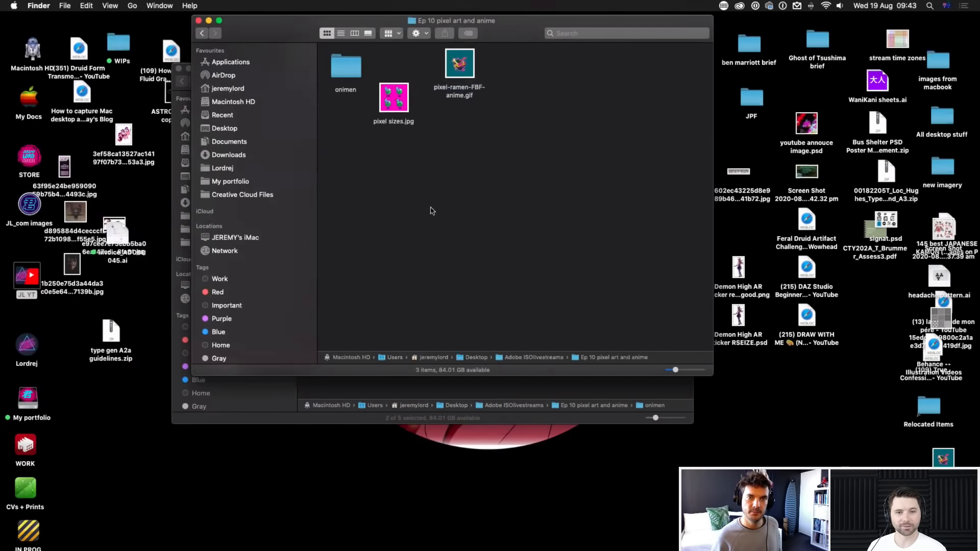
Step: Return to Photoshop and create a new 64 x 64 pixel RGB document at 300 pixels/inch
{"action": "left_click", "coordinate": [223, 540]}
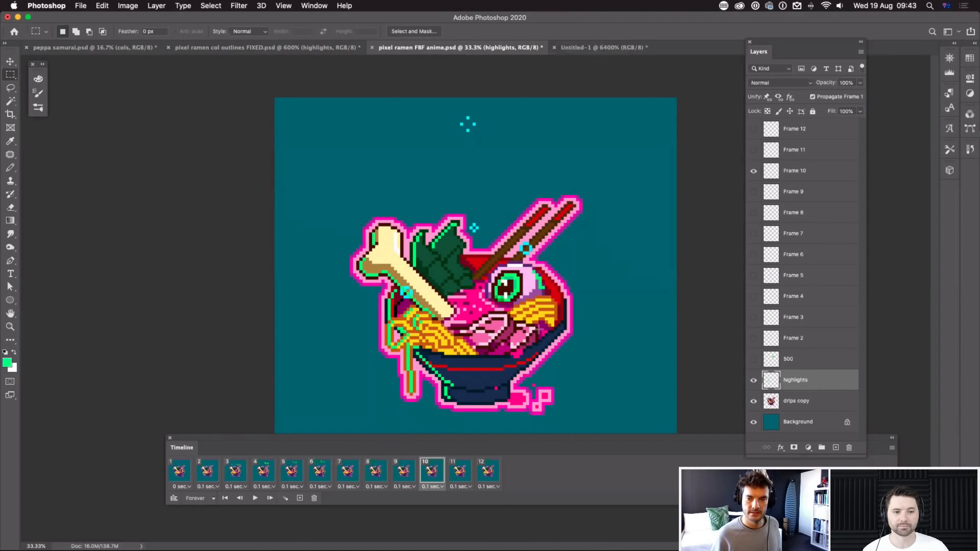
{"action": "key", "text": "super+n"}
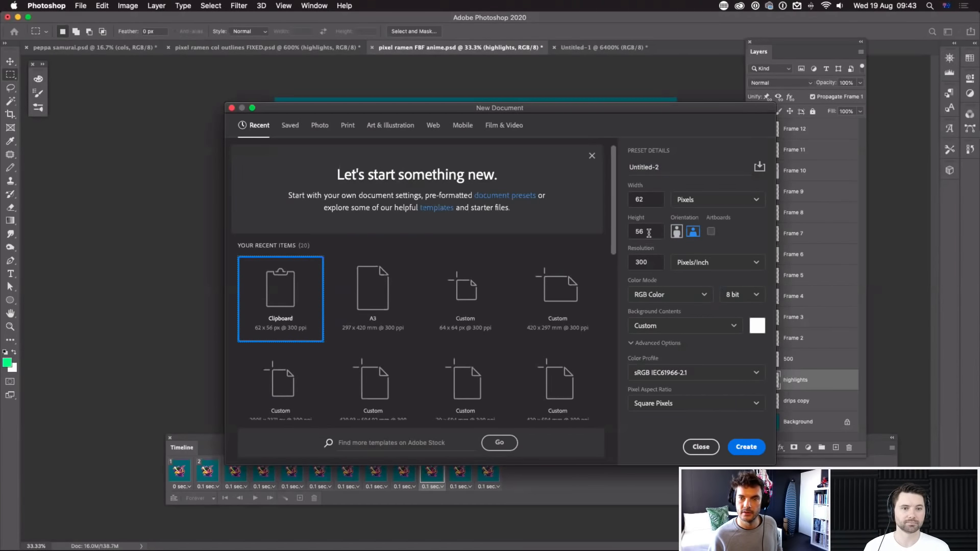
{"action": "double_click", "coordinate": [650, 197]}
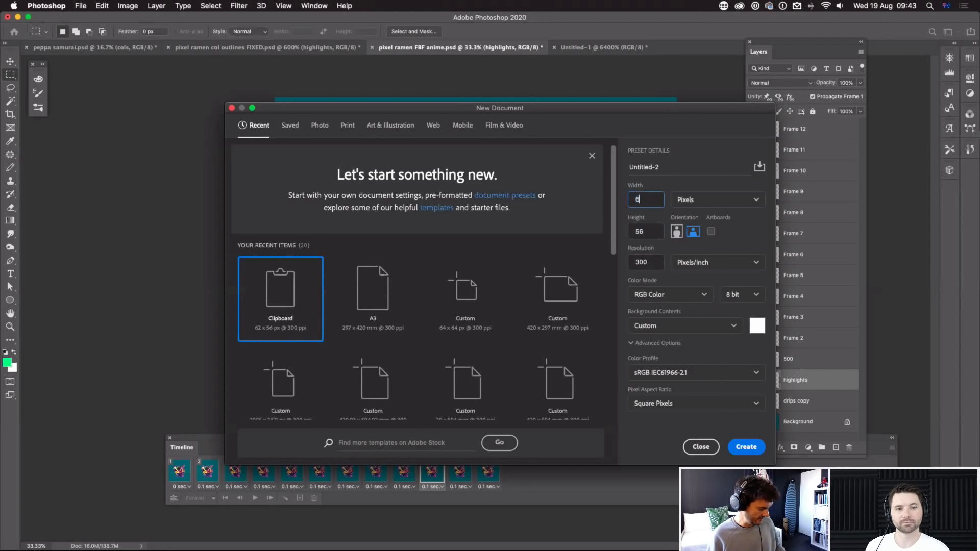
{"action": "double_click", "coordinate": [650, 233]}
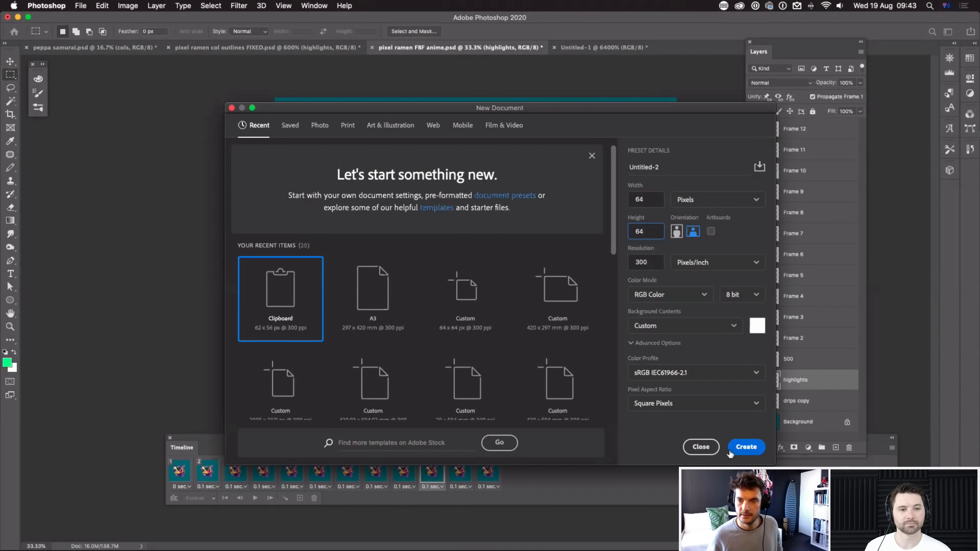
{"action": "left_click", "coordinate": [746, 446]}
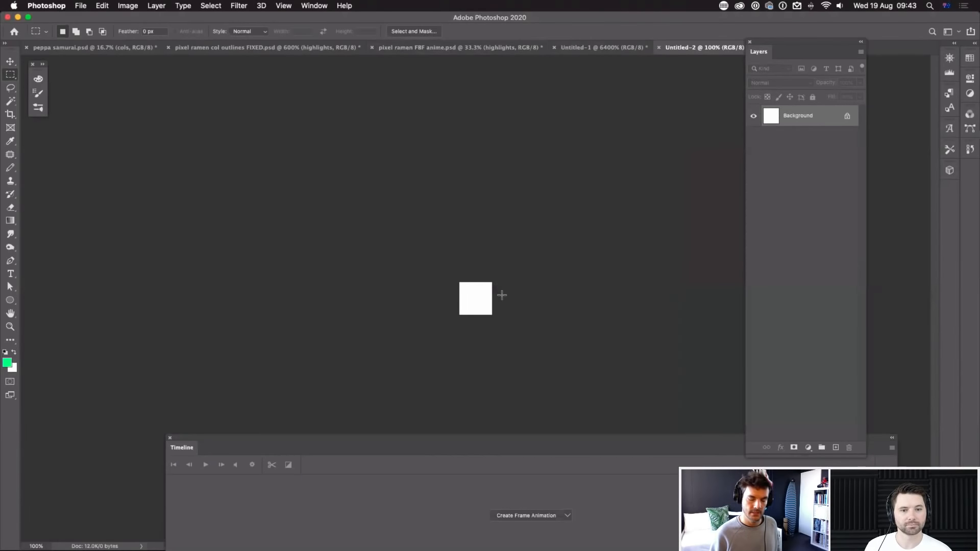
Step: Close the Timeline and magnify the blank 64 x 64 canvas to 1200%
{"action": "left_click", "coordinate": [176, 445]}
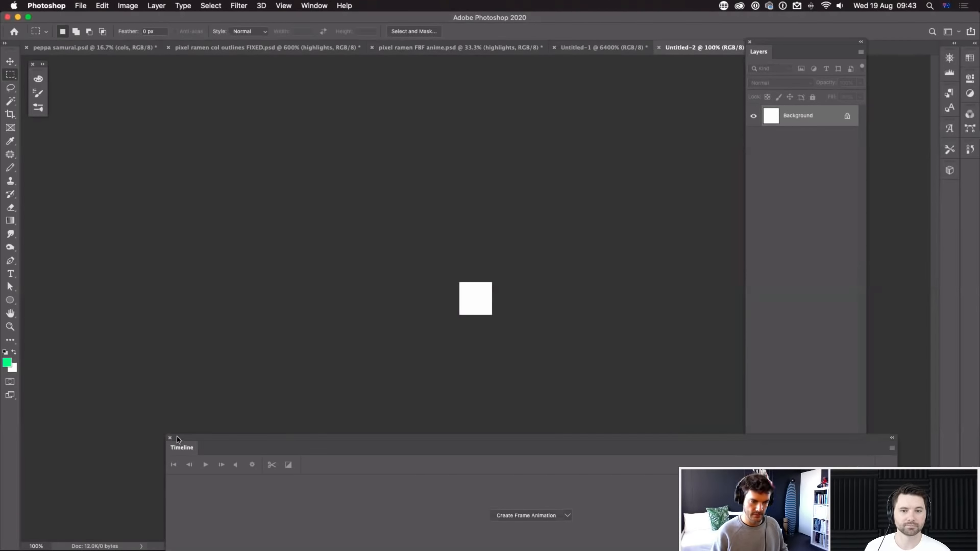
{"action": "left_click", "coordinate": [170, 440]}
{"action": "key", "text": "super+equal"}
{"action": "key", "text": "super+equal"}
{"action": "key", "text": "super+equal"}
{"action": "key", "text": "super+equal"}
{"action": "key", "text": "super+equal"}
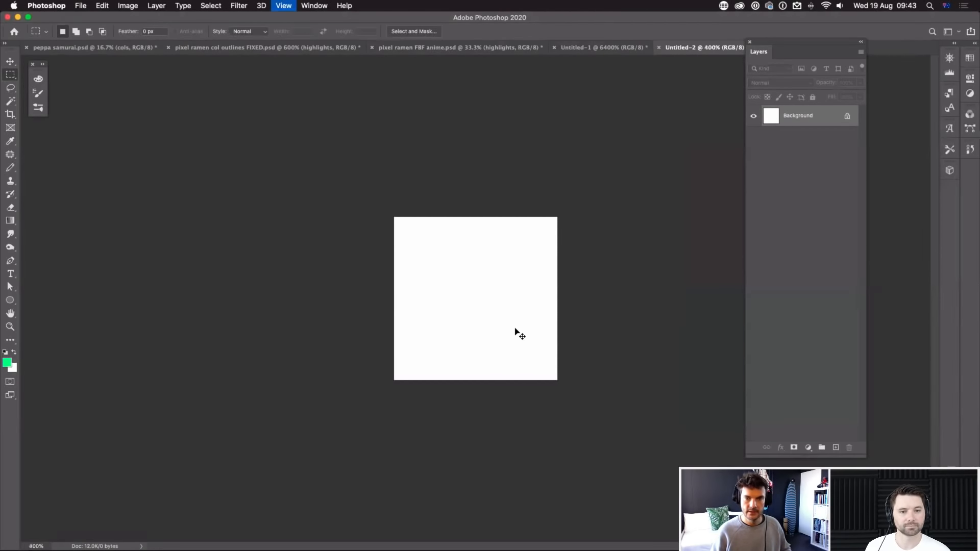
{"action": "key", "text": "super+equal"}
{"action": "key", "text": "super+equal"}
{"action": "key", "text": "super+equal"}
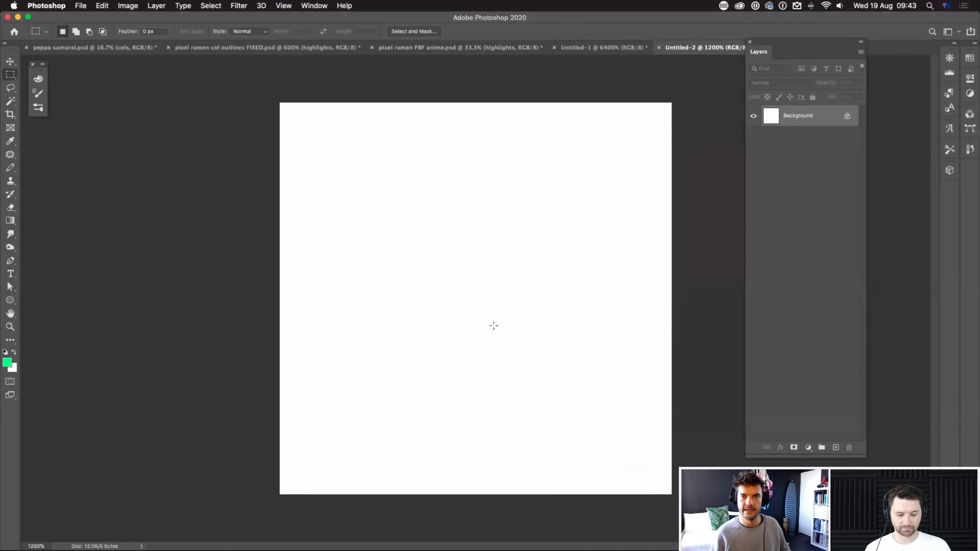
Step: Set the foreground color to saturated blue #0030fe and add a new empty layer above the Background
{"action": "key", "text": "b"}
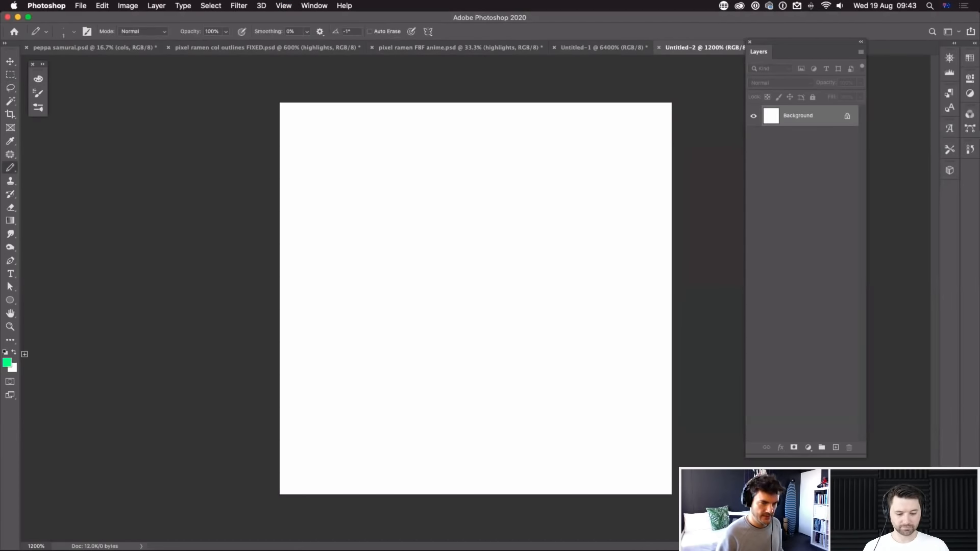
{"action": "left_click", "coordinate": [7, 363]}
{"action": "left_click", "coordinate": [236, 212]}
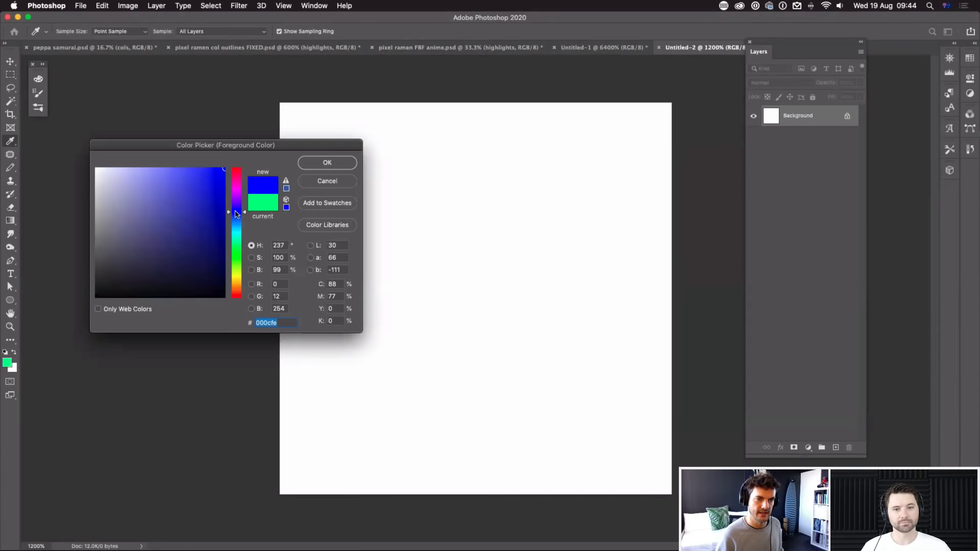
{"action": "left_click_drag", "start_coordinate": [237, 212], "coordinate": [237, 200]}
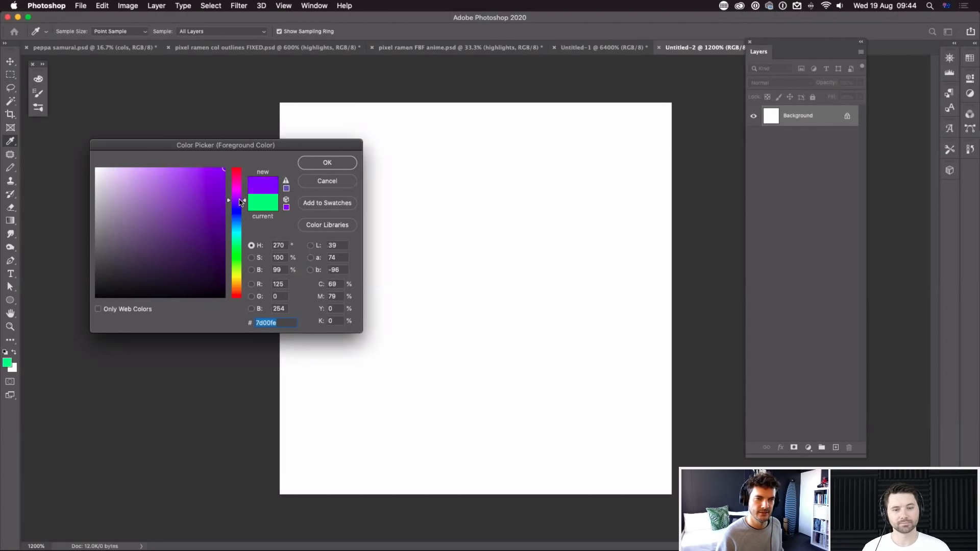
{"action": "left_click_drag", "start_coordinate": [244, 200], "coordinate": [244, 215]}
{"action": "left_click", "coordinate": [319, 162]}
{"action": "key", "text": "b"}
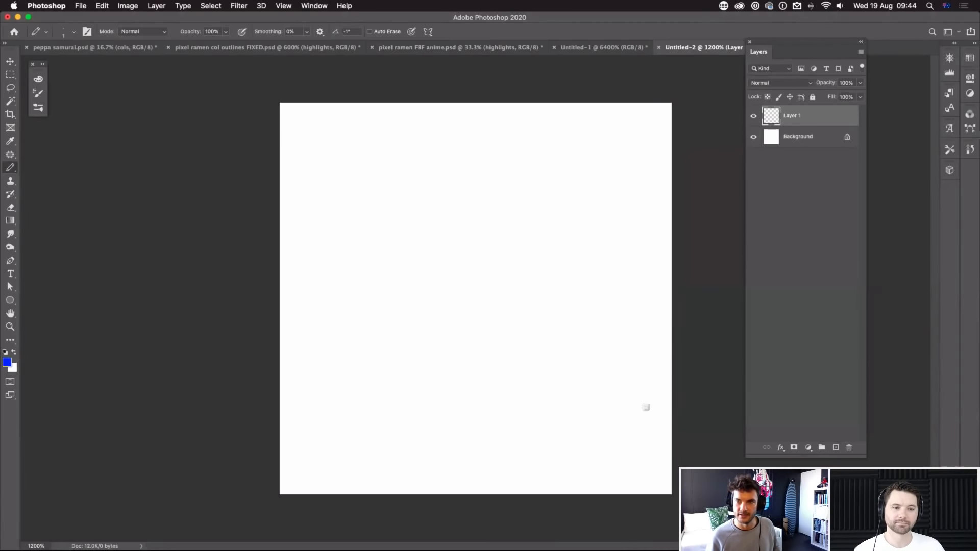
Step: Fill a full-width rectangular selection over the lower third of Layer 1 with the saturated blue, and deselect
{"action": "key", "text": "m"}
{"action": "left_click_drag", "start_coordinate": [684, 506], "coordinate": [236, 367]}
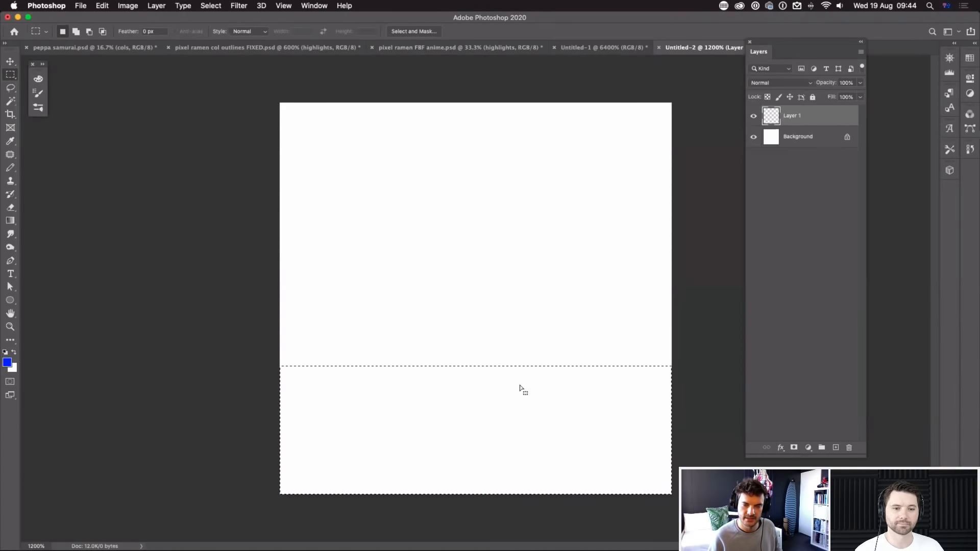
{"action": "key", "text": "alt+BackSpace"}
{"action": "key", "text": "super+d"}
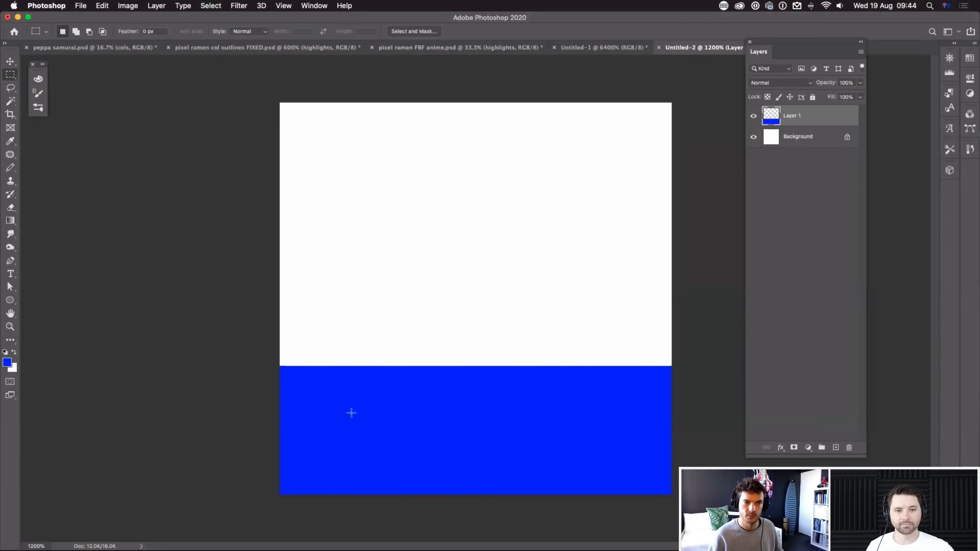
Step: Set the foreground color to lighter blue #5171fb and fill a full-width band across the middle third of Layer 1
{"action": "left_click", "coordinate": [8, 363]}
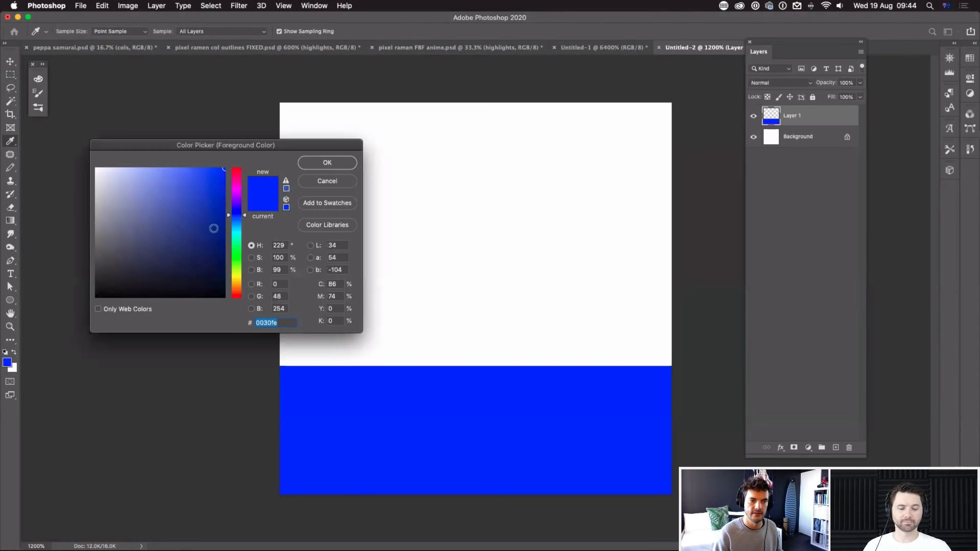
{"action": "left_click_drag", "start_coordinate": [208, 175], "coordinate": [183, 169]}
{"action": "left_click", "coordinate": [327, 163]}
{"action": "left_click_drag", "start_coordinate": [277, 238], "coordinate": [675, 365]}
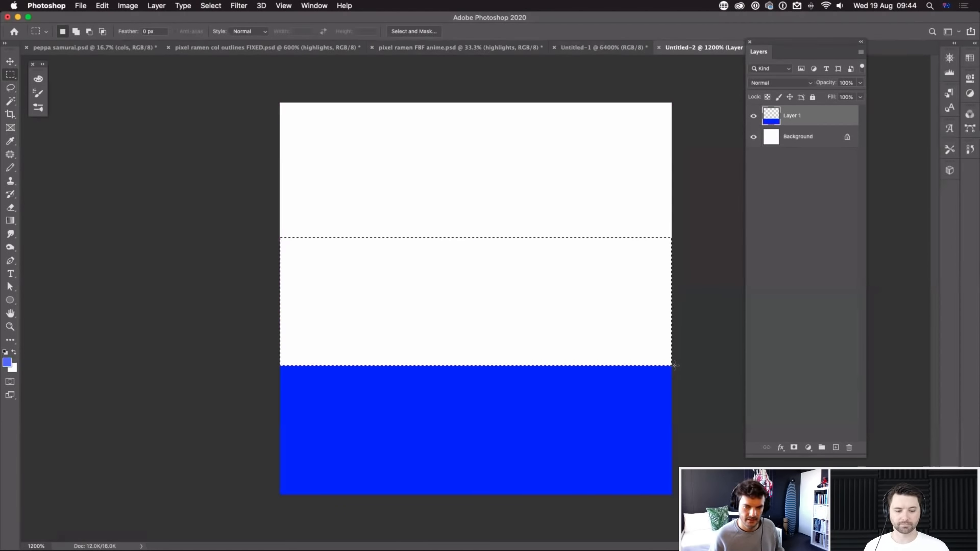
{"action": "key", "text": "alt+BackSpace"}
{"action": "key", "text": "super+d"}
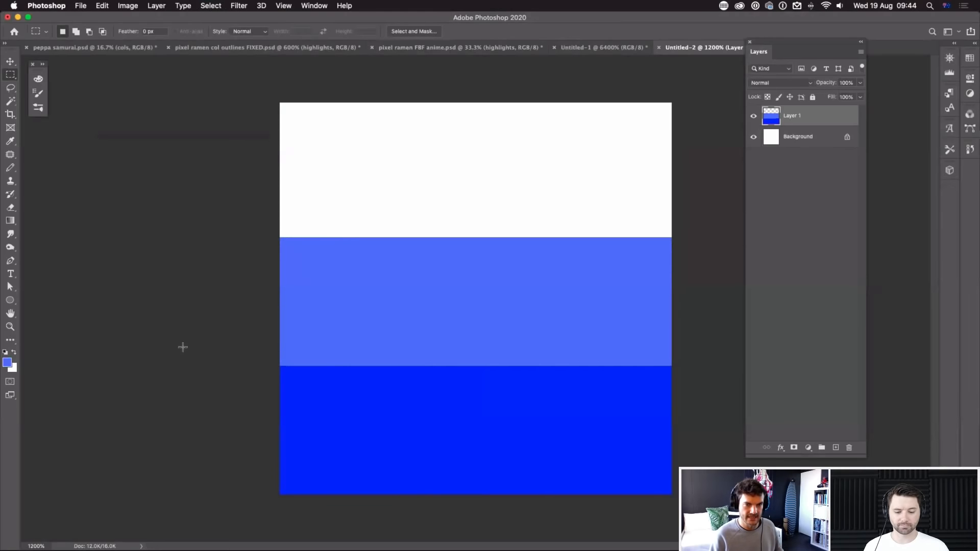
Step: Set the foreground color to a paler blue, fill a full-width band directly above the lighter blue band on Layer 1, and deselect
{"action": "left_click", "coordinate": [10, 362]}
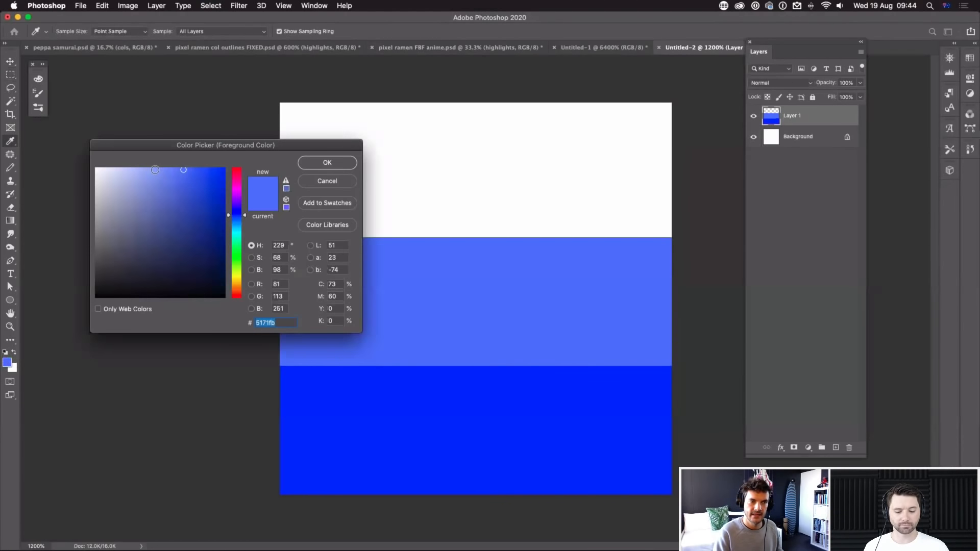
{"action": "left_click_drag", "start_coordinate": [156, 169], "coordinate": [147, 172]}
{"action": "left_click", "coordinate": [302, 163]}
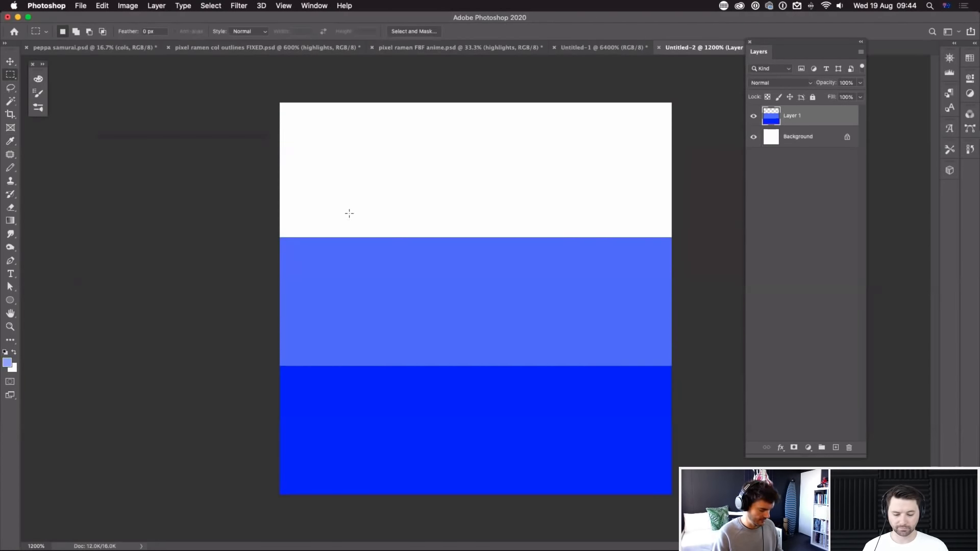
{"action": "left_click_drag", "start_coordinate": [272, 151], "coordinate": [680, 234]}
{"action": "key", "text": "alt+BackSpace"}
{"action": "key", "text": "super+d"}
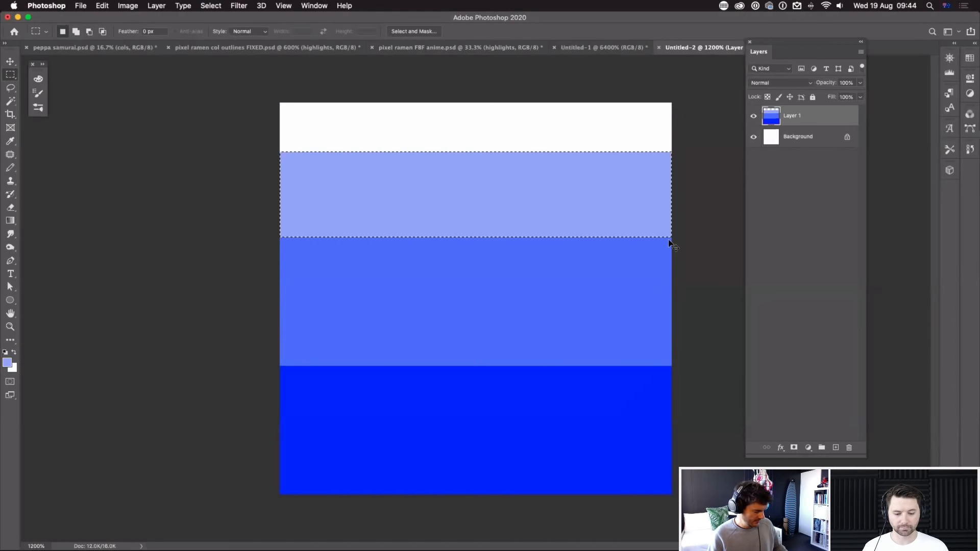
Step: With the Pencil and sampled saturated blue, dot every second pixel along the lighter blue band's lowest row, making 12 dots from the canvas's left edge
{"action": "key", "text": "b"}
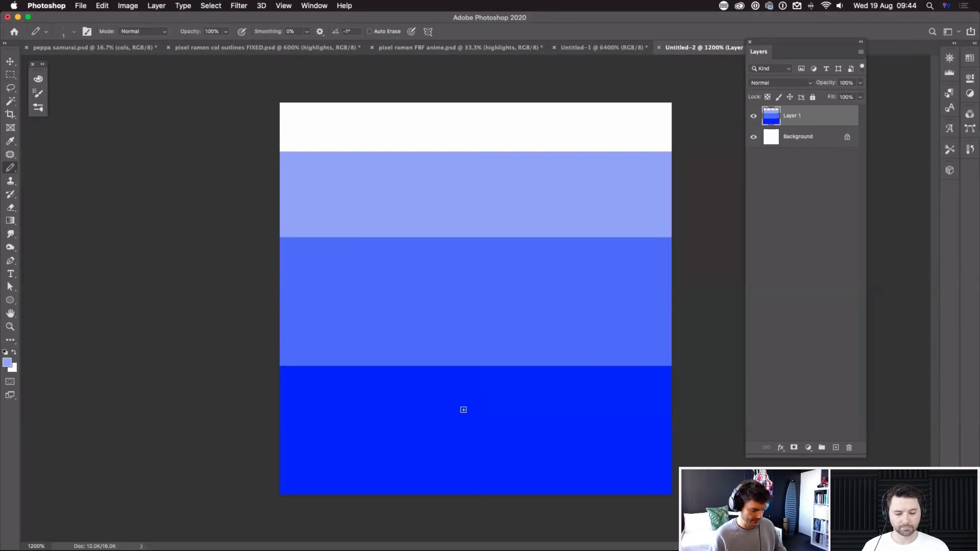
{"action": "key", "text": "super+equal"}
{"action": "key", "text": "super+equal"}
{"action": "key", "text": "super+equal"}
{"action": "left_click_drag", "start_coordinate": [470, 411], "coordinate": [709, 249]}
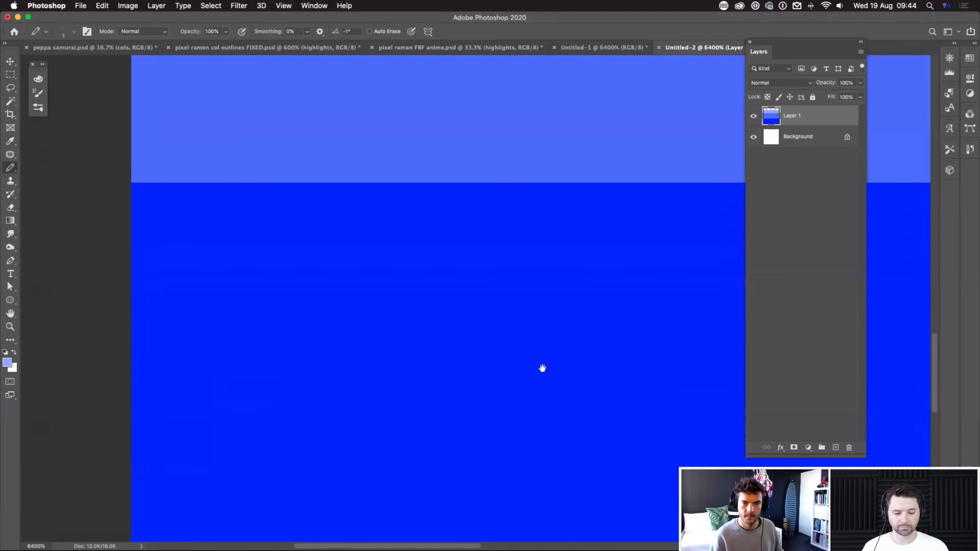
{"action": "left_click_drag", "start_coordinate": [542, 368], "coordinate": [602, 381]}
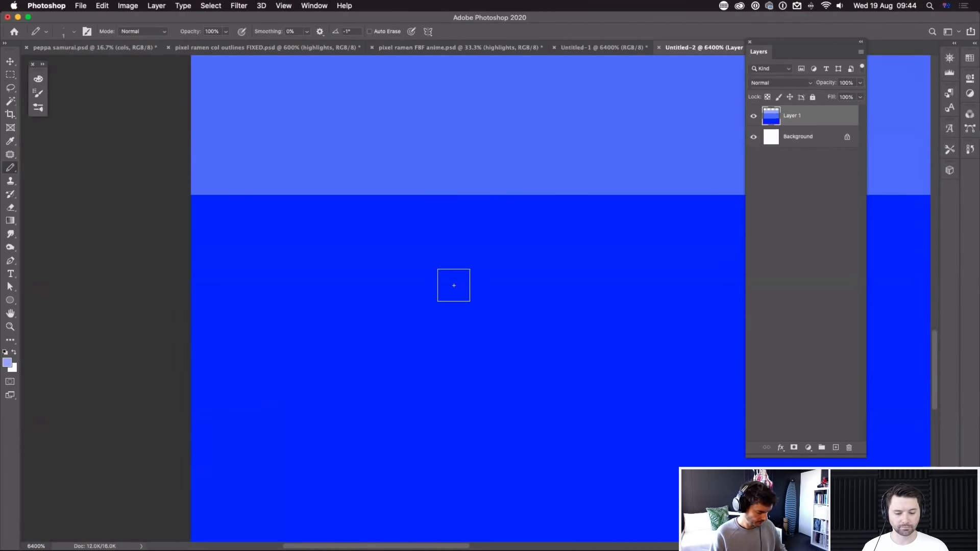
{"action": "left_click_drag", "start_coordinate": [427, 291], "coordinate": [431, 396]}
{"action": "left_click", "coordinate": [385, 361], "text": "alt"}
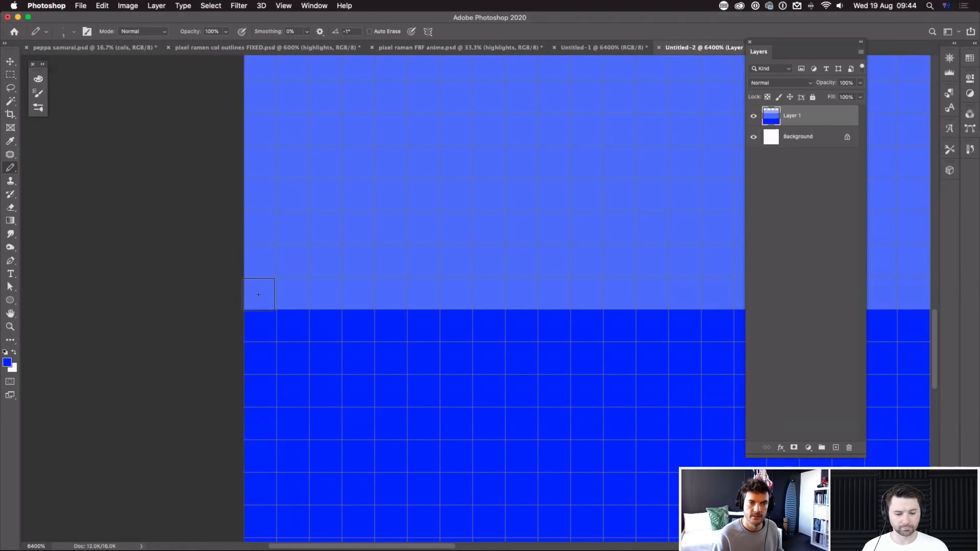
{"action": "key", "text": "super+minus"}
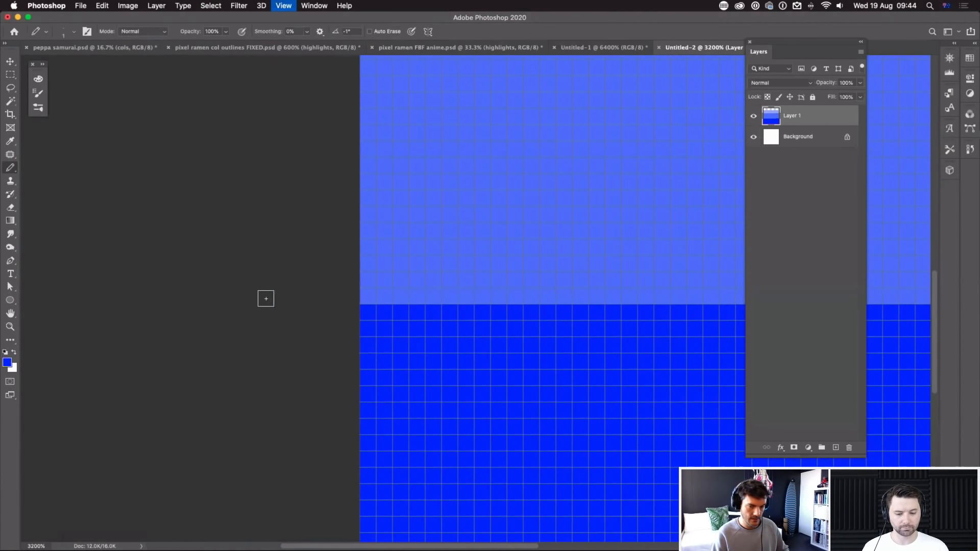
{"action": "left_click", "coordinate": [368, 295]}
{"action": "left_click", "coordinate": [400, 296]}
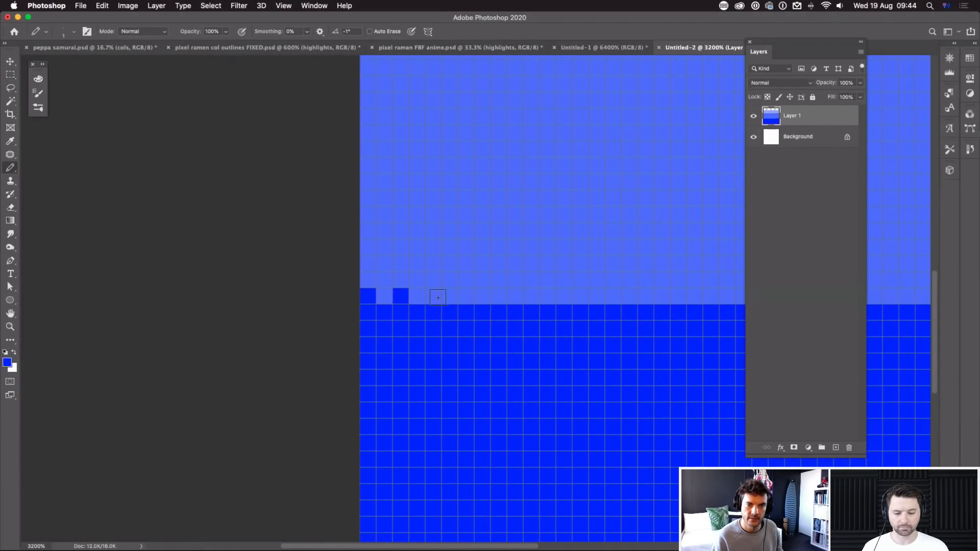
{"action": "left_click", "coordinate": [434, 296]}
{"action": "left_click", "coordinate": [466, 296]}
{"action": "left_click", "coordinate": [499, 296]}
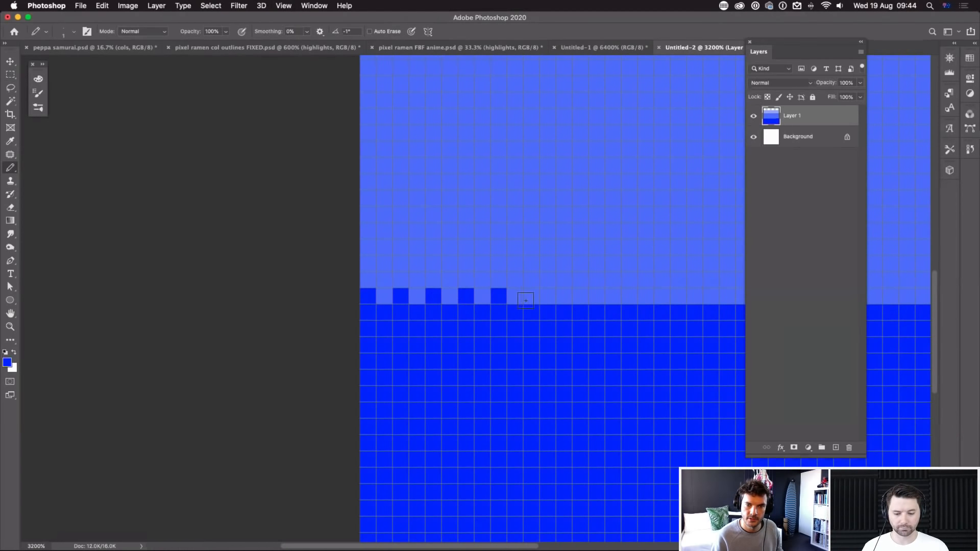
{"action": "left_click", "coordinate": [531, 296]}
{"action": "left_click", "coordinate": [564, 296]}
{"action": "left_click", "coordinate": [596, 296]}
{"action": "left_click", "coordinate": [629, 296]}
{"action": "left_click", "coordinate": [662, 296]}
{"action": "left_click", "coordinate": [695, 296]}
{"action": "left_click", "coordinate": [727, 296]}
Step: Dot a second row of 12 saturated blue pixels directly above, offset by one column to form a checkerboard
{"action": "left_click", "coordinate": [385, 280]}
{"action": "left_click", "coordinate": [417, 279]}
{"action": "left_click", "coordinate": [449, 279]}
{"action": "left_click", "coordinate": [482, 280]}
{"action": "left_click", "coordinate": [515, 279]}
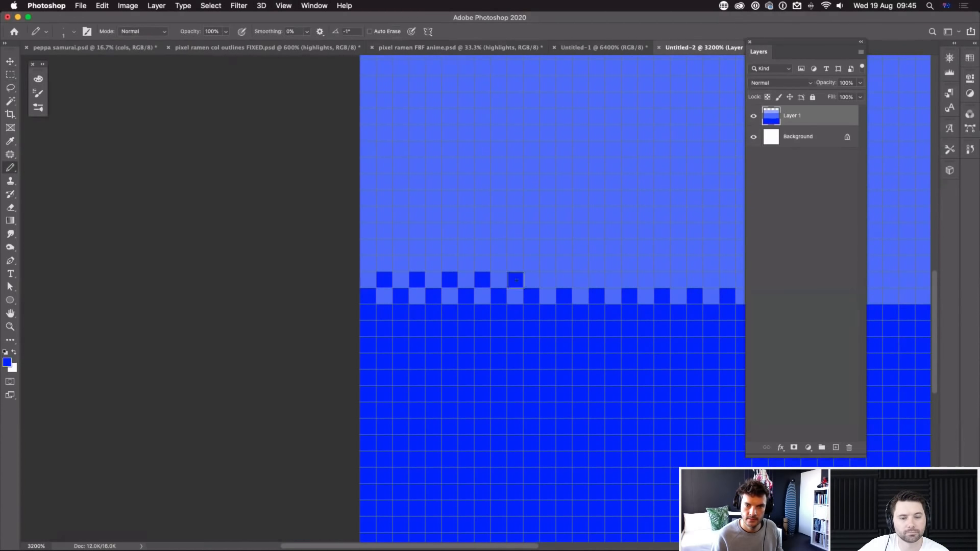
{"action": "left_click", "coordinate": [548, 280]}
{"action": "left_click", "coordinate": [581, 280]}
{"action": "left_click", "coordinate": [613, 280]}
{"action": "left_click", "coordinate": [646, 280]}
{"action": "left_click", "coordinate": [679, 280]}
{"action": "left_click", "coordinate": [711, 280]}
{"action": "scroll", "coordinate": [521, 328], "scroll_direction": "right", "scroll_amount": 6}
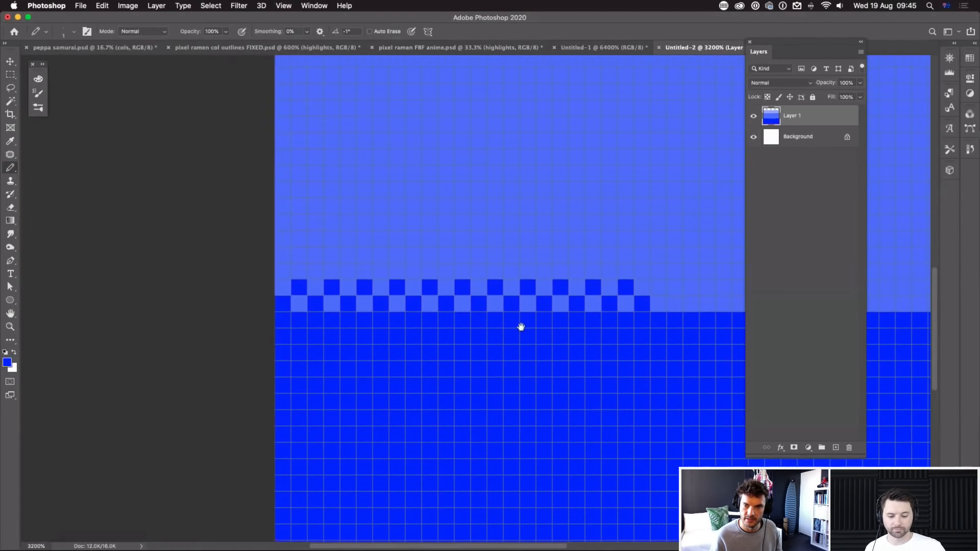
{"action": "left_click", "coordinate": [553, 284]}
{"action": "scroll", "coordinate": [535, 321], "scroll_direction": "left", "scroll_amount": 5}
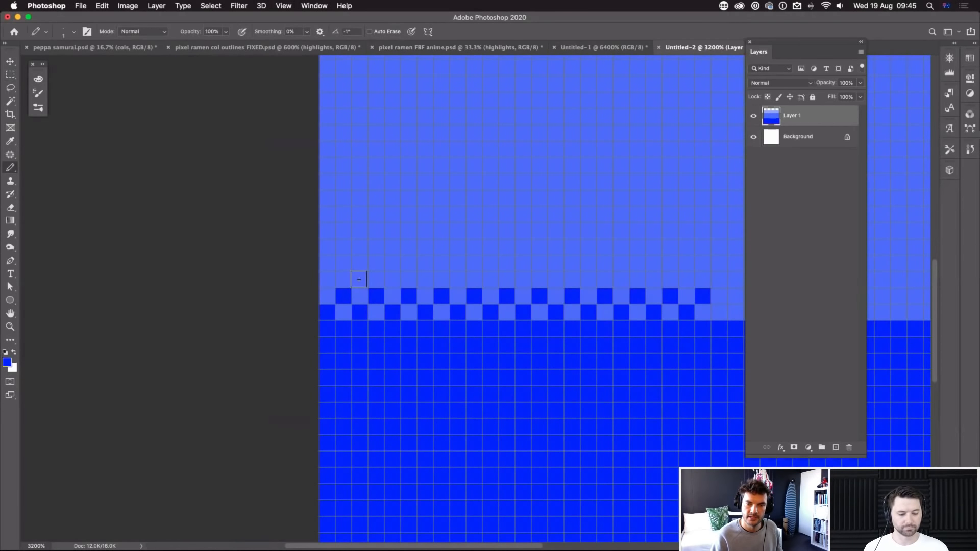
Step: Start a third dither row with three saturated blue pixels spaced every fourth column from the canvas's left edge
{"action": "left_click", "coordinate": [327, 279]}
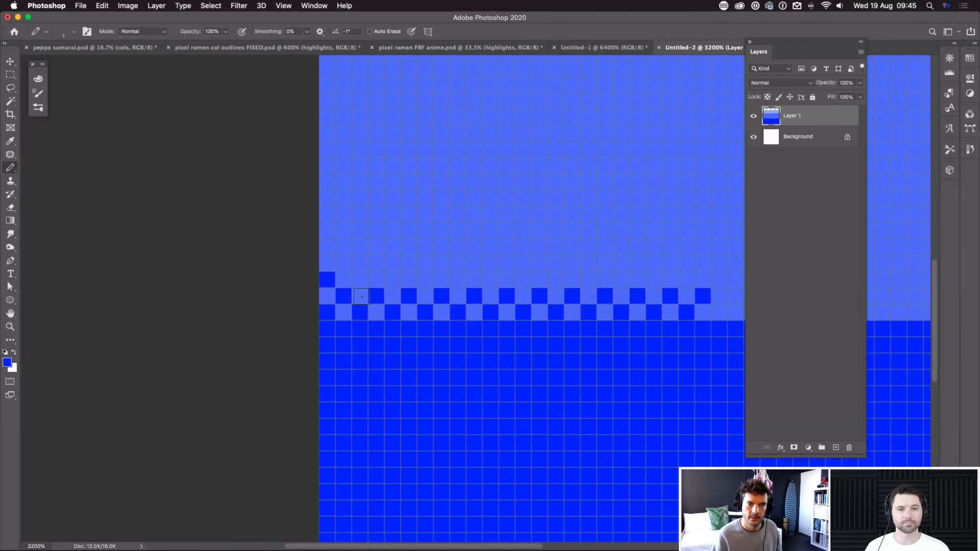
{"action": "left_click", "coordinate": [392, 280]}
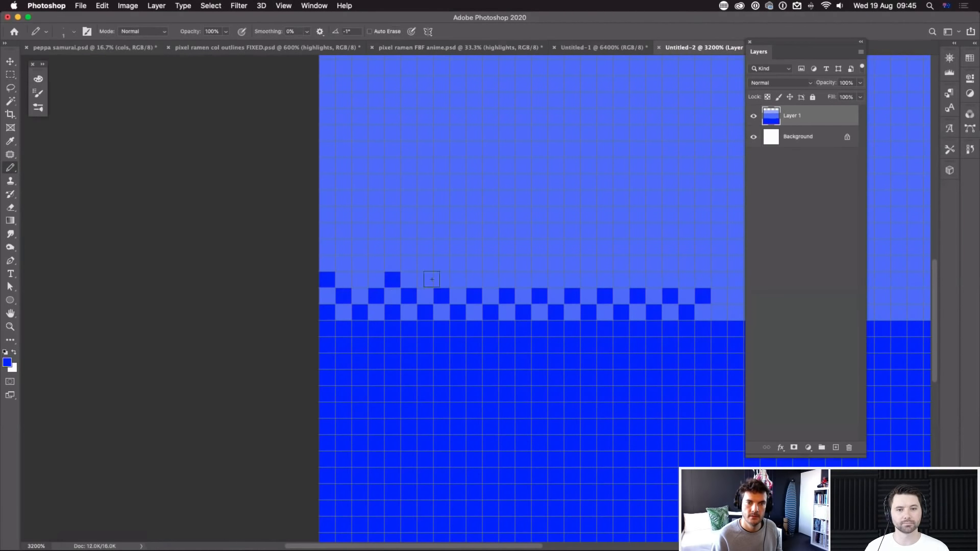
{"action": "left_click", "coordinate": [458, 280]}
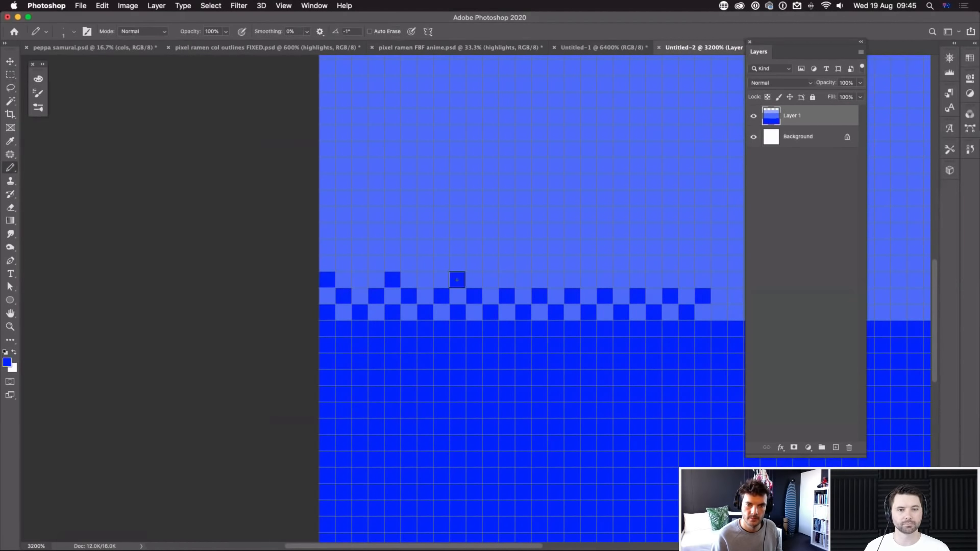
{"action": "left_click", "coordinate": [507, 280]}
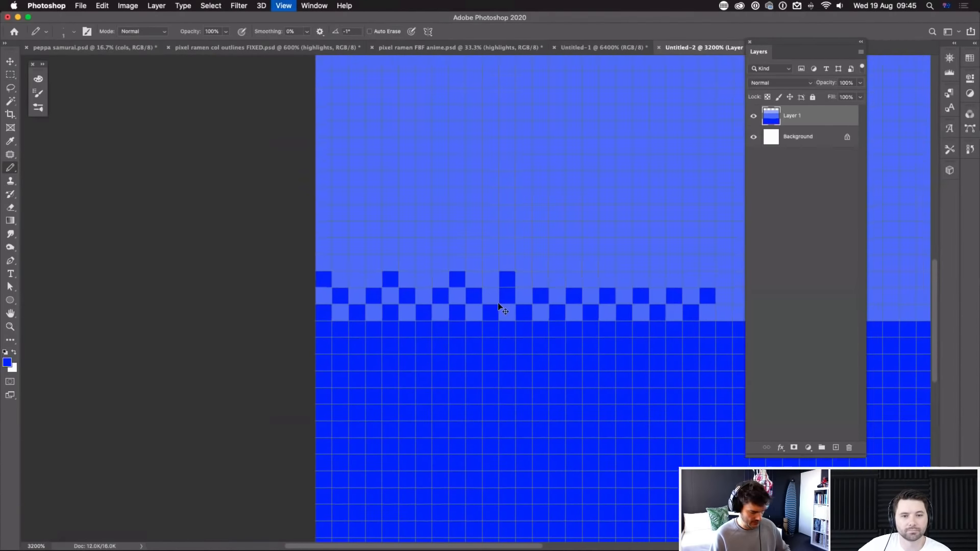
{"action": "key", "text": "super+equal"}
{"action": "key", "text": "super+equal"}
{"action": "key", "text": "super+z"}
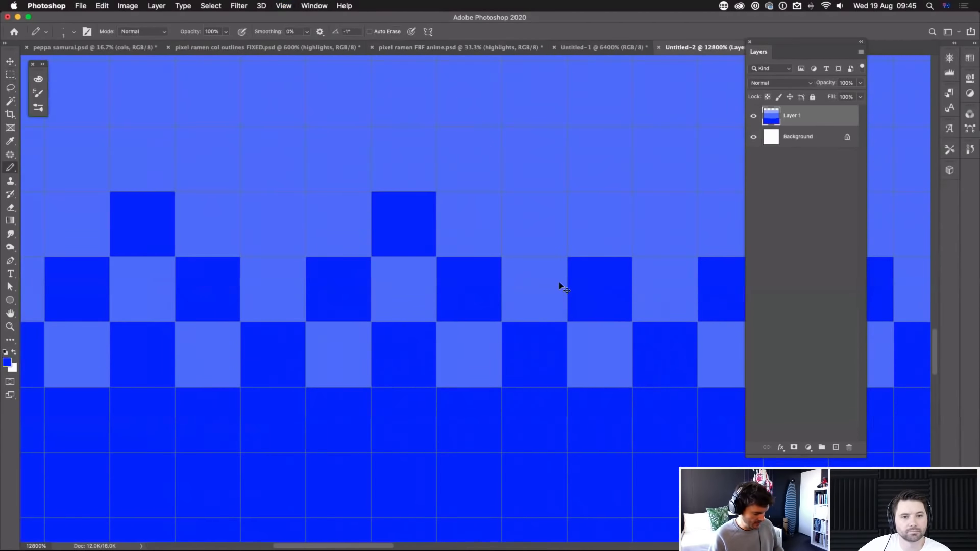
{"action": "key", "text": "super+minus"}
{"action": "key", "text": "super+minus"}
{"action": "key", "text": "super+equal"}
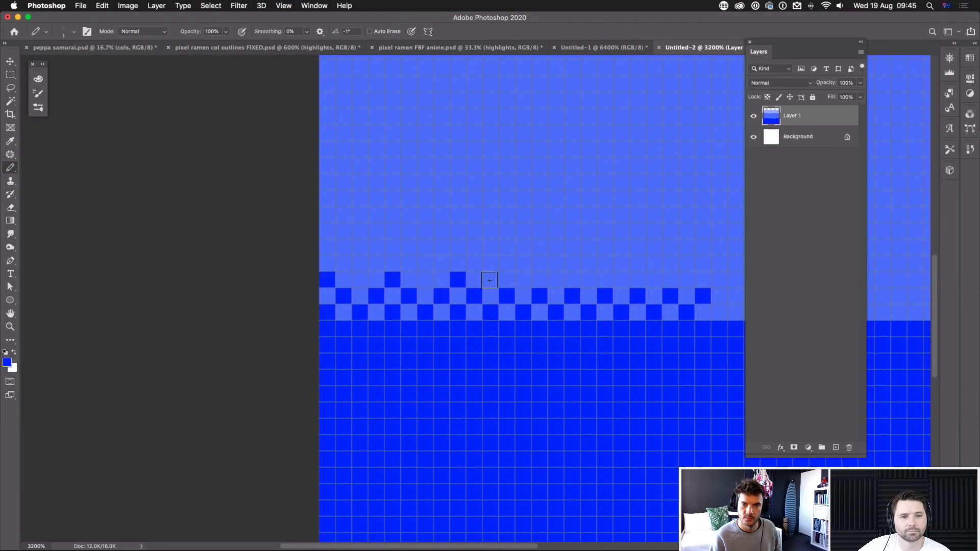
Step: Complete the third dither row with four more saturated blue pixels at the same four-column spacing
{"action": "left_click", "coordinate": [524, 279]}
{"action": "left_click", "coordinate": [588, 279]}
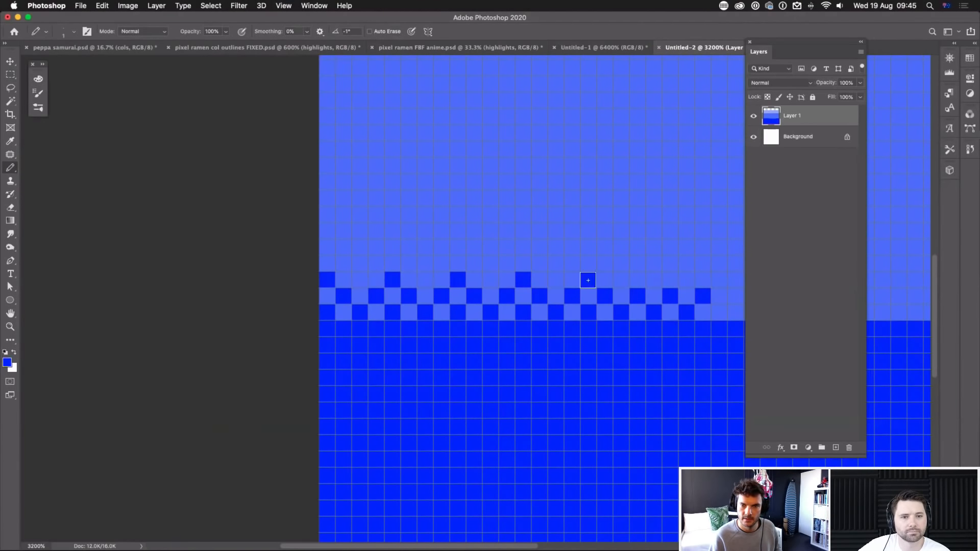
{"action": "left_click", "coordinate": [654, 280]}
{"action": "left_click", "coordinate": [719, 281]}
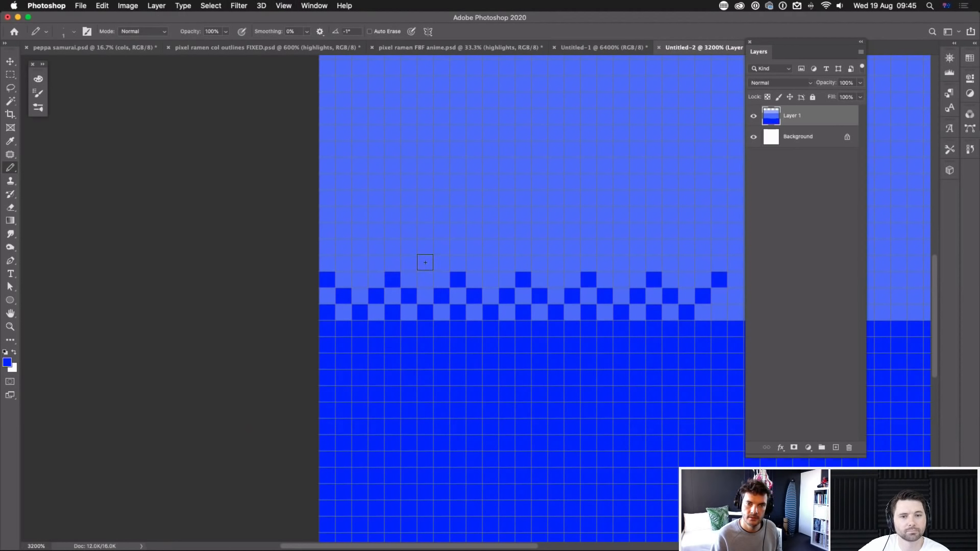
Step: Dot a fourth dither row of six saturated blue pixels every fourth column, offset by two columns from the third row
{"action": "left_click", "coordinate": [425, 264]}
{"action": "left_click", "coordinate": [359, 263]}
{"action": "left_click", "coordinate": [491, 263]}
{"action": "left_click", "coordinate": [555, 263]}
{"action": "left_click", "coordinate": [621, 264]}
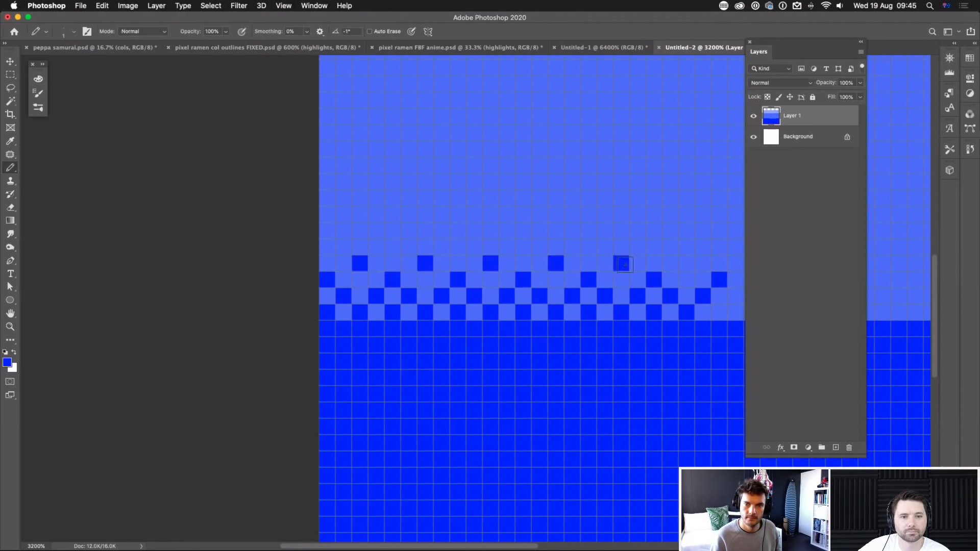
{"action": "left_click", "coordinate": [687, 264]}
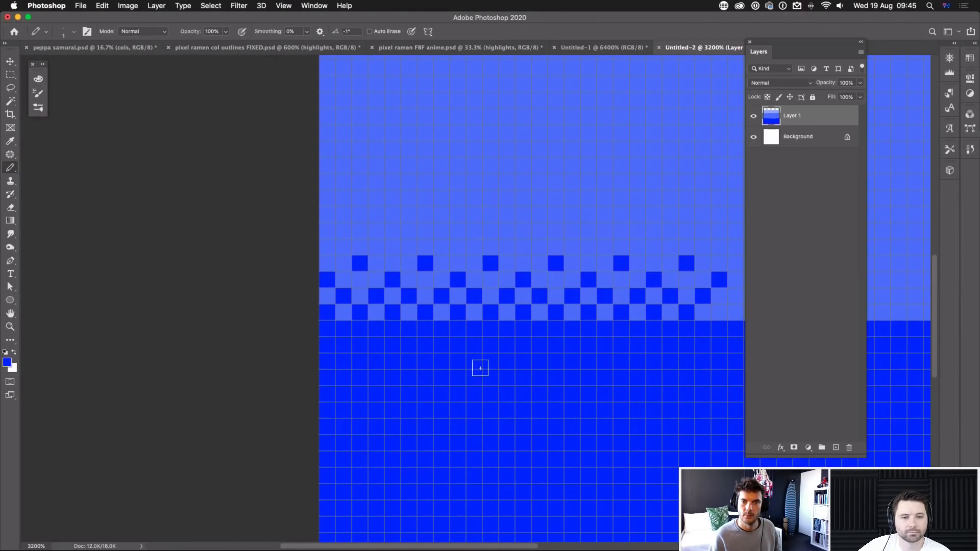
Step: Examine how the dithered transition between the two blue bands blends at small magnifications, down to 100%
{"action": "key", "text": "super+minus"}
{"action": "key", "text": "super+minus"}
{"action": "key", "text": "super+minus"}
{"action": "key", "text": "super+minus"}
{"action": "key", "text": "super+minus"}
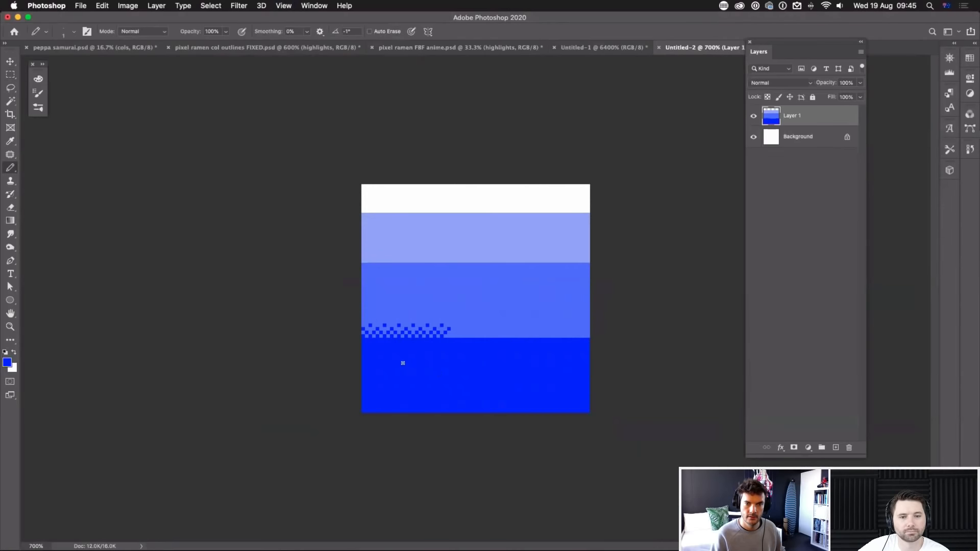
{"action": "key", "text": "super+minus"}
{"action": "key", "text": "super+minus"}
{"action": "key", "text": "super+minus"}
{"action": "key", "text": "super+minus"}
{"action": "key", "text": "super+minus"}
{"action": "key", "text": "super+minus"}
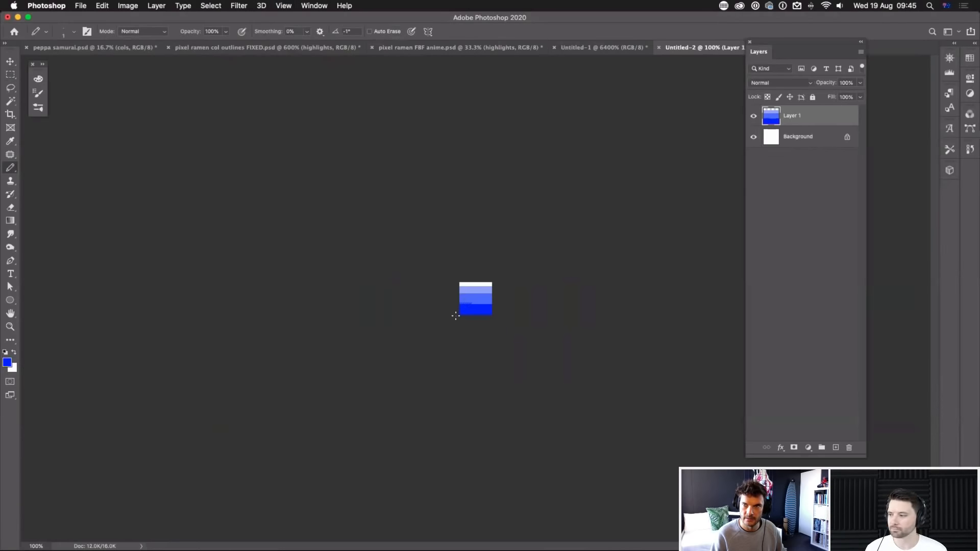
{"action": "key", "text": "super+plus"}
{"action": "key", "text": "super+plus"}
{"action": "key", "text": "super+plus"}
{"action": "key", "text": "super+plus"}
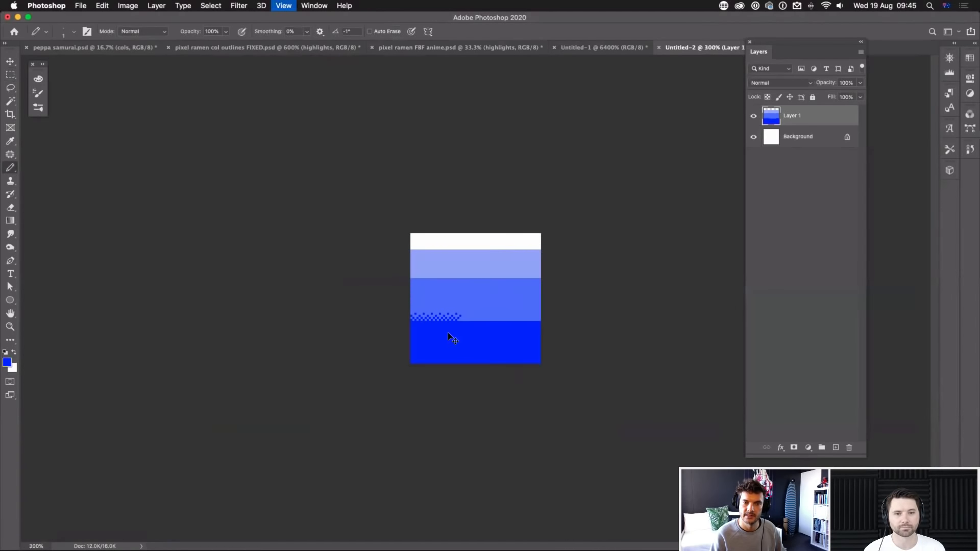
Step: Add a sparse row of seven saturated blue pixels every fourth column, leaving two empty rows above the fourth dither row
{"action": "key", "text": "super+plus"}
{"action": "key", "text": "super+plus"}
{"action": "key", "text": "super+plus"}
{"action": "key", "text": "super+plus"}
{"action": "key", "text": "super+plus"}
{"action": "key", "text": "super+plus"}
{"action": "key", "text": "super+plus"}
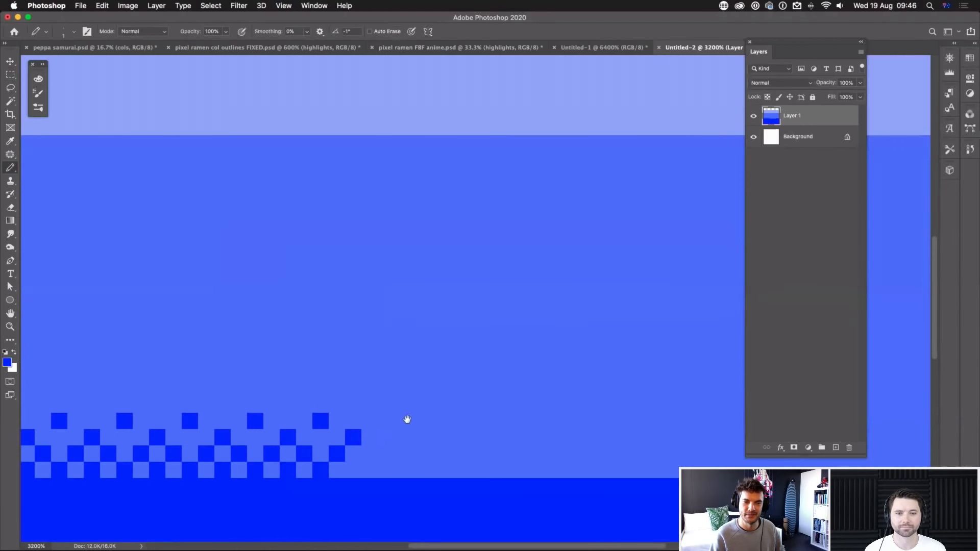
{"action": "left_click_drag", "start_coordinate": [408, 419], "coordinate": [694, 267]}
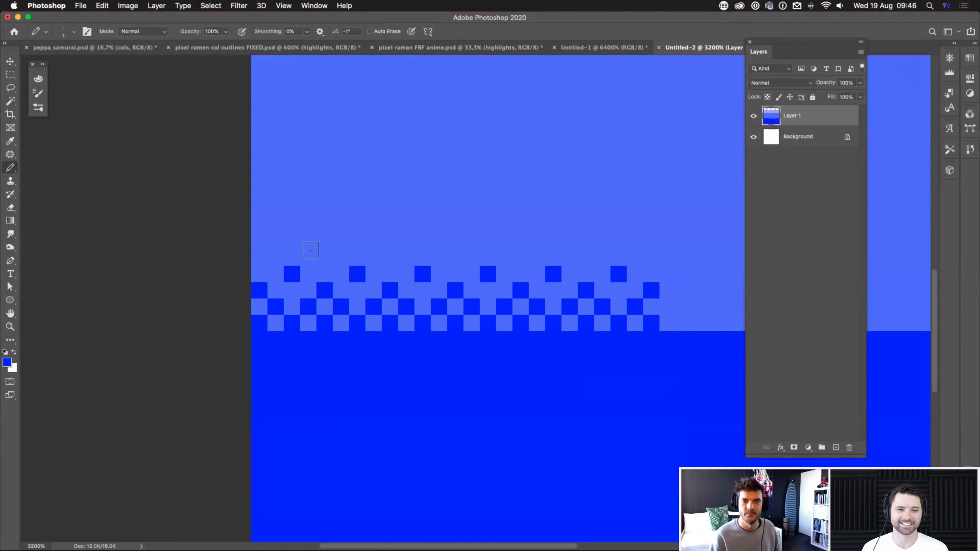
{"action": "left_click", "coordinate": [324, 228]}
{"action": "left_click", "coordinate": [390, 228]}
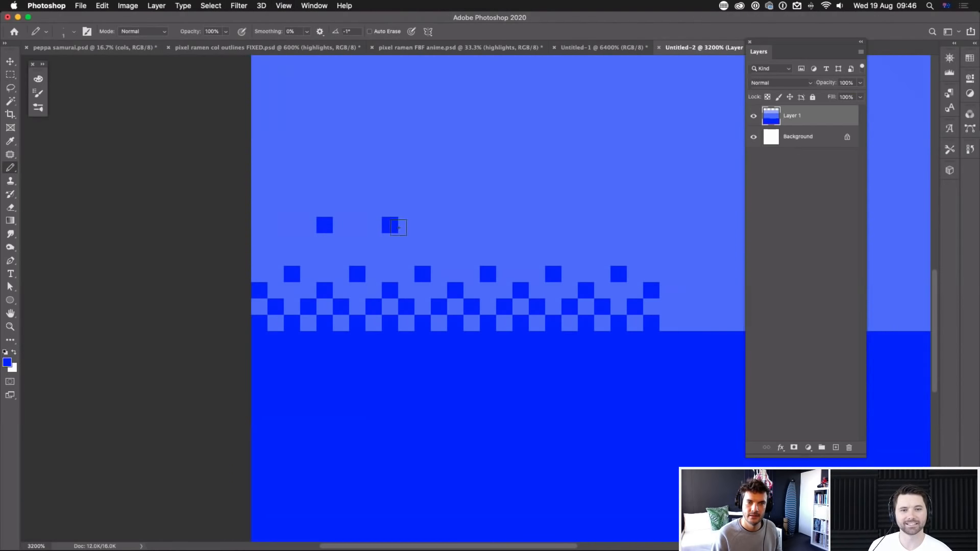
{"action": "left_click", "coordinate": [456, 225]}
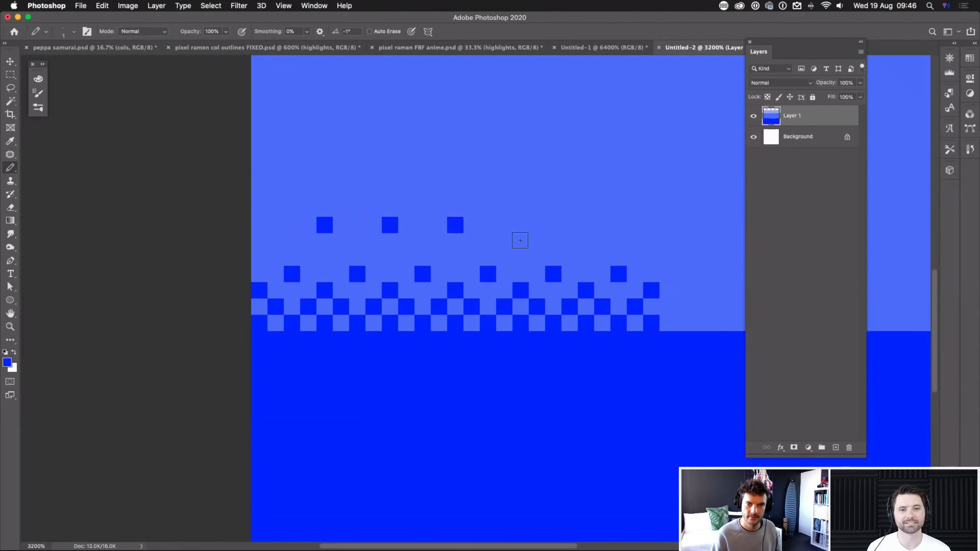
{"action": "left_click", "coordinate": [520, 225]}
{"action": "left_click", "coordinate": [587, 225]}
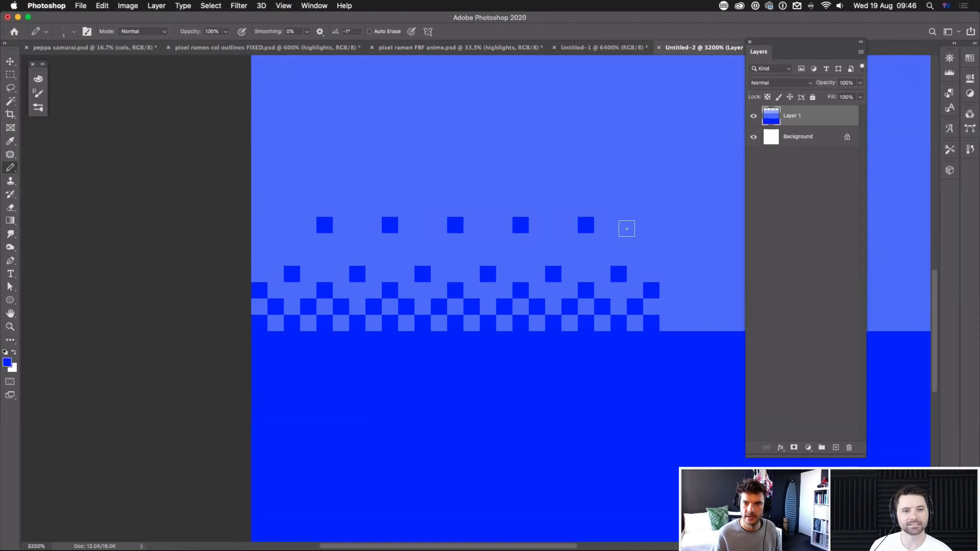
{"action": "left_click", "coordinate": [651, 225]}
{"action": "left_click", "coordinate": [259, 225]}
Step: Examine the extended dither with its sparse upper row at reduced magnification
{"action": "key", "text": "super+minus"}
{"action": "key", "text": "super+minus"}
{"action": "key", "text": "super+minus"}
{"action": "key", "text": "super+minus"}
{"action": "key", "text": "super+minus"}
{"action": "key", "text": "super+minus"}
{"action": "key", "text": "super+minus"}
{"action": "key", "text": "super+minus"}
{"action": "key", "text": "super+minus"}
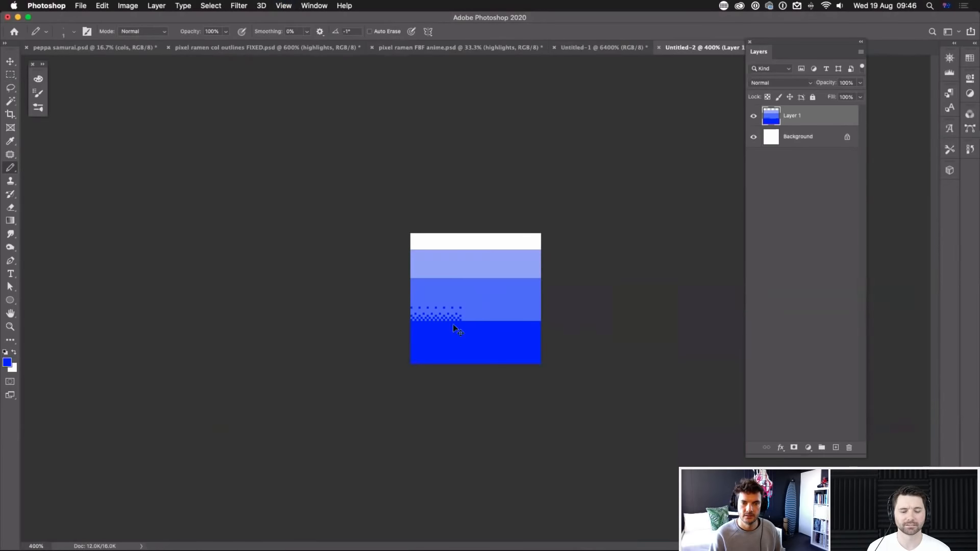
{"action": "key", "text": "super+plus"}
{"action": "key", "text": "super+plus"}
{"action": "key", "text": "super+plus"}
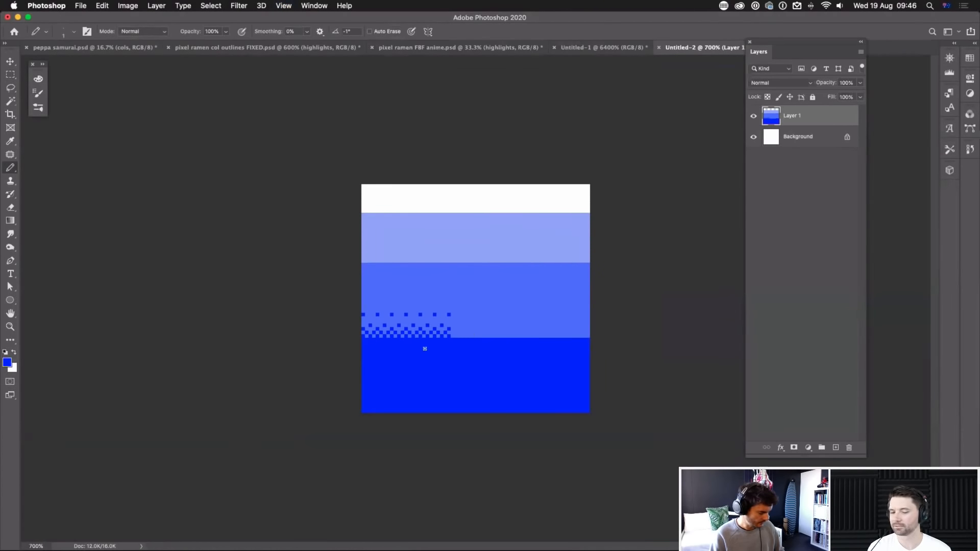
Step: Crop the canvas's width down to the dithered columns, keeping the full height
{"action": "key", "text": "c"}
{"action": "left_click_drag", "start_coordinate": [590, 302], "coordinate": [525, 314]}
{"action": "key", "text": "Return"}
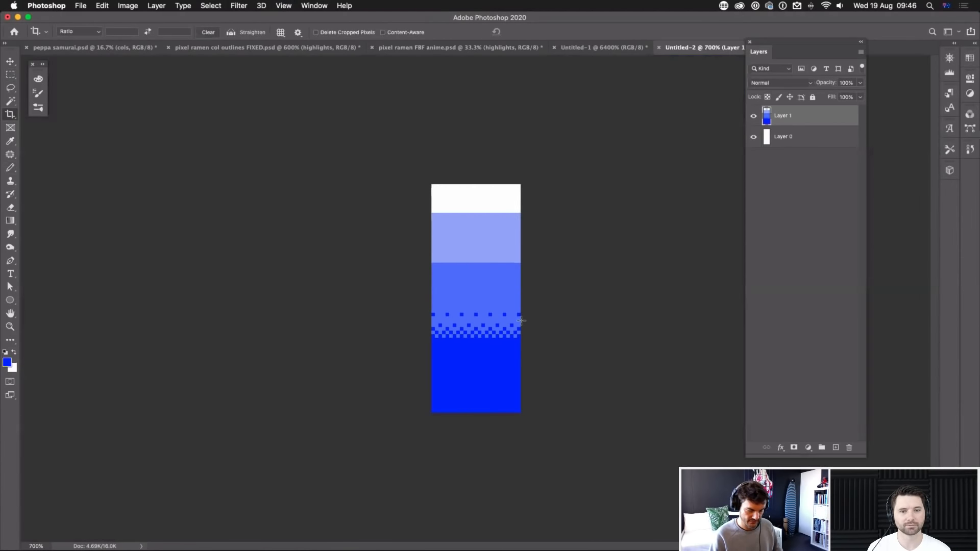
{"action": "key", "text": "super+minus"}
{"action": "key", "text": "super+minus"}
{"action": "key", "text": "super+minus"}
{"action": "key", "text": "super+minus"}
{"action": "key", "text": "super+minus"}
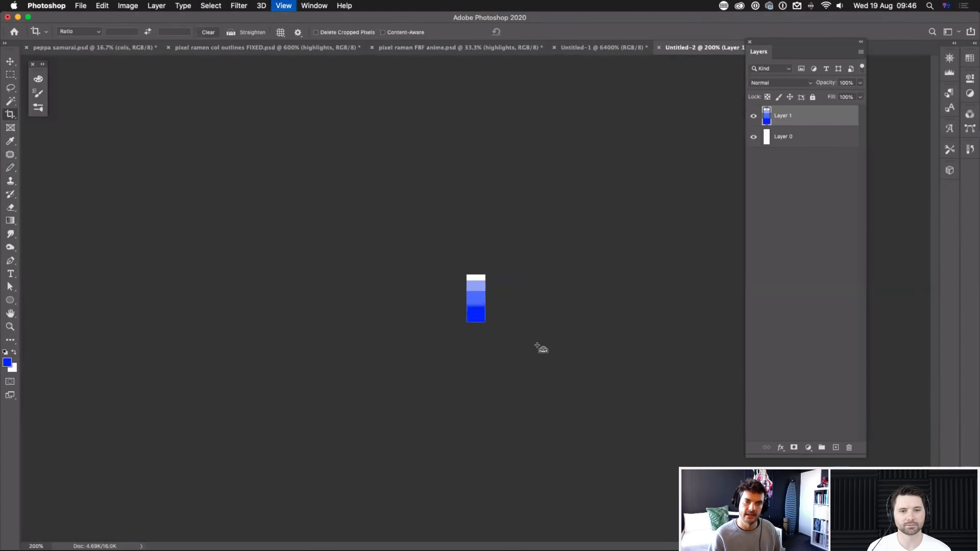
Step: With the Pencil, sample the middle blue and checker two staggered rows of alternate pixels along the lower edge of the light blue band
{"action": "key", "text": "super+plus"}
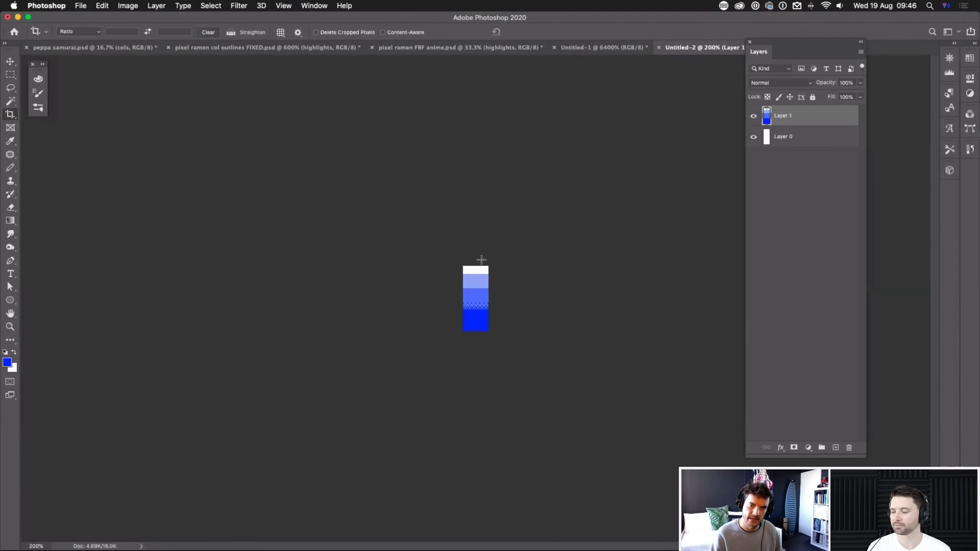
{"action": "key", "text": "super+plus"}
{"action": "key", "text": "super+plus"}
{"action": "key", "text": "super+plus"}
{"action": "key", "text": "super+plus"}
{"action": "key", "text": "super+plus"}
{"action": "key", "text": "super+plus"}
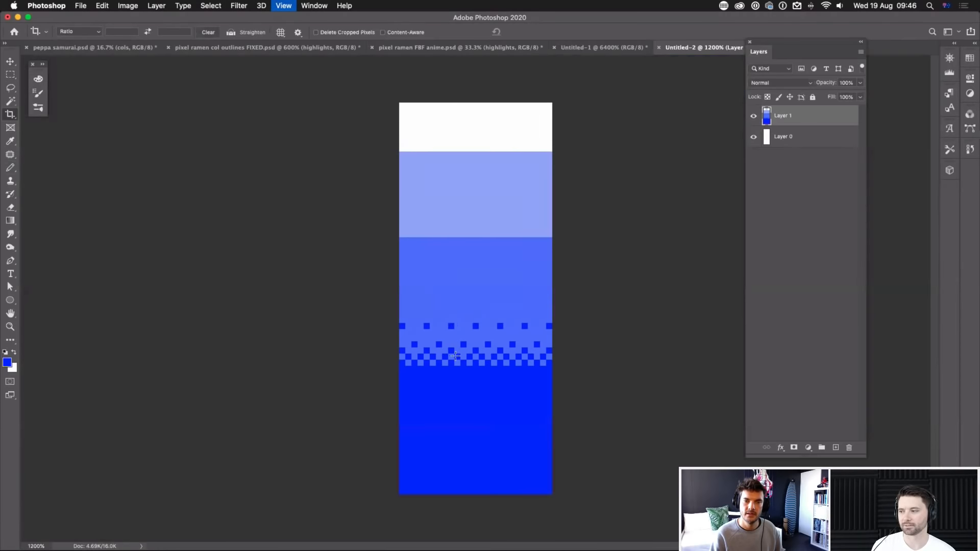
{"action": "key", "text": "b"}
{"action": "key", "text": "super+plus"}
{"action": "key", "text": "super+plus"}
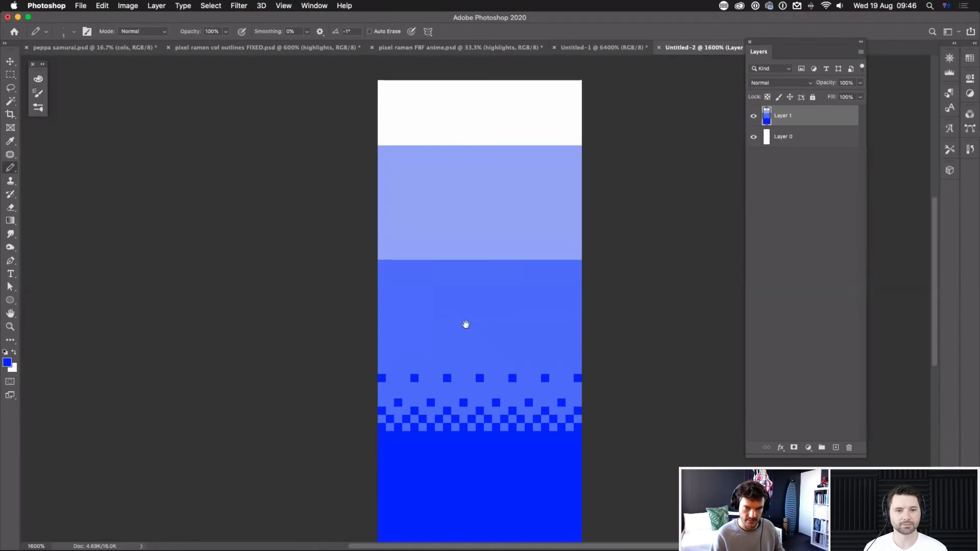
{"action": "left_click", "coordinate": [437, 299], "text": "alt"}
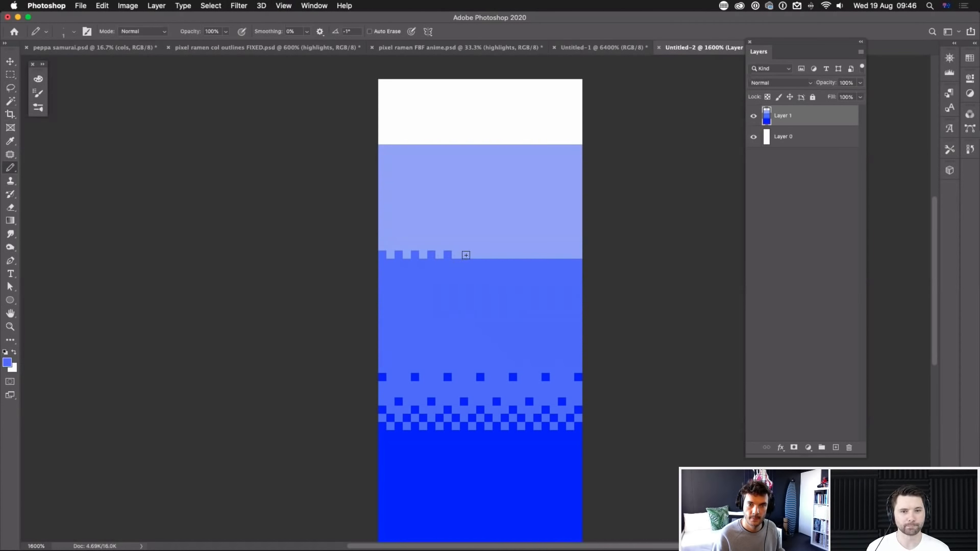
{"action": "left_click", "coordinate": [514, 255]}
{"action": "left_click", "coordinate": [530, 255]}
{"action": "left_click", "coordinate": [546, 254]}
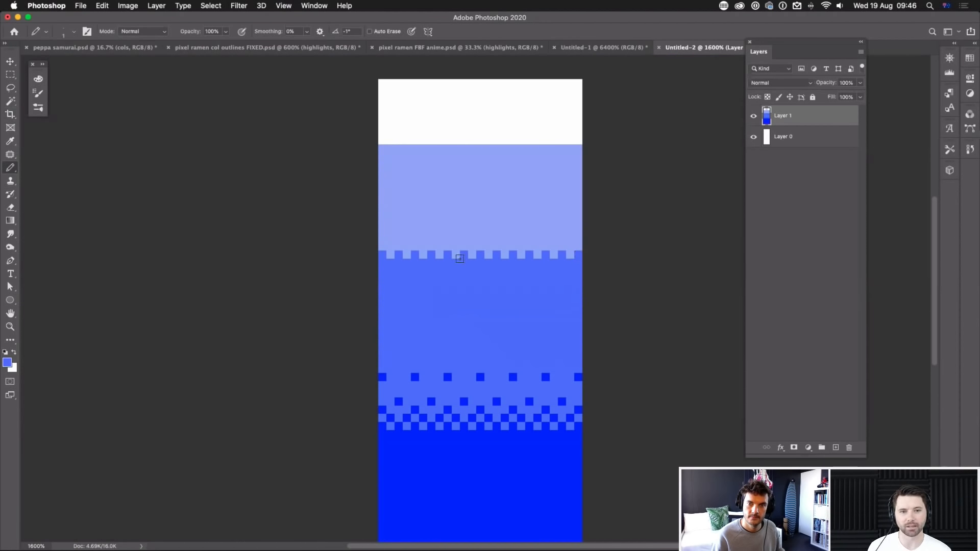
{"action": "left_click", "coordinate": [422, 245]}
{"action": "left_click", "coordinate": [439, 246]}
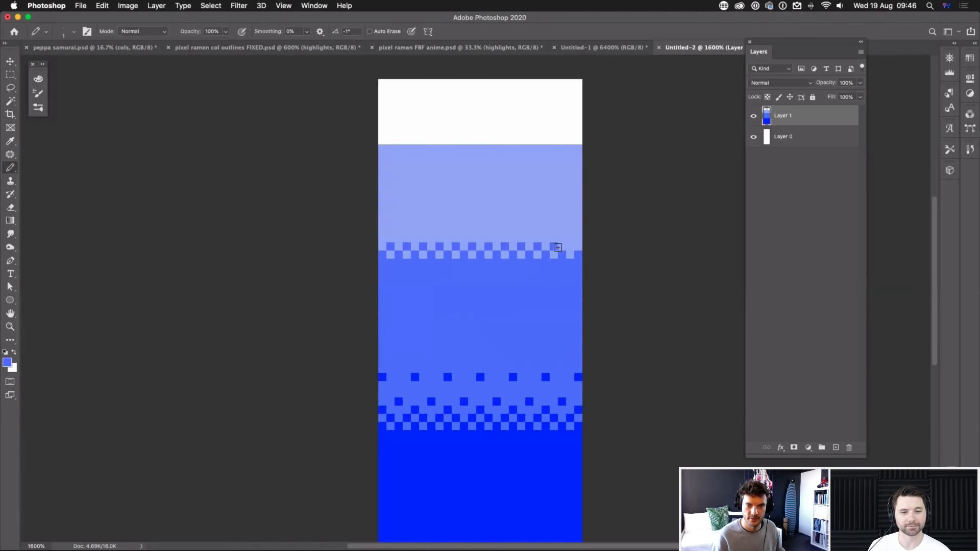
Step: Add a row of middle-blue pixels every fourth column above the checkered rows, and a matching row offset two columns, leaving one empty row between
{"action": "left_click", "coordinate": [380, 238]}
{"action": "left_click", "coordinate": [578, 238]}
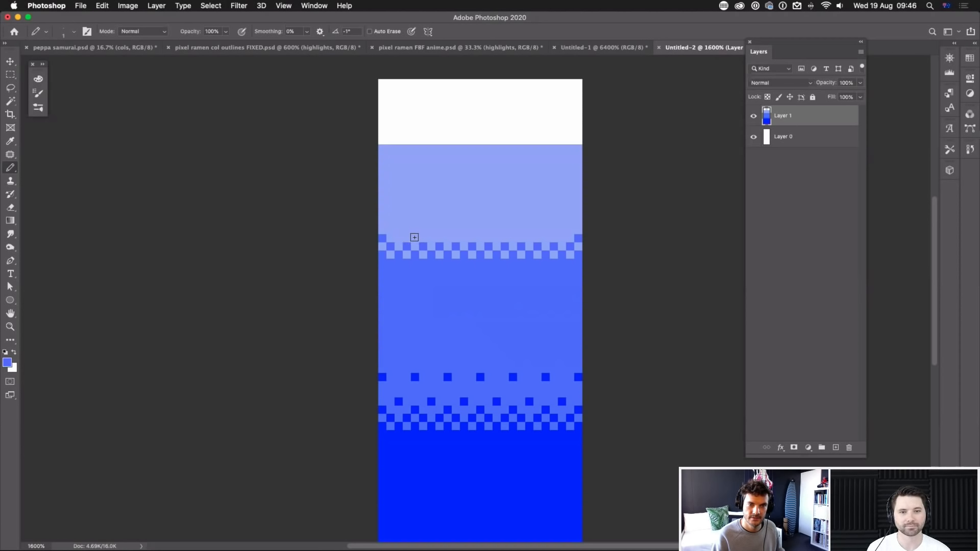
{"action": "left_click", "coordinate": [447, 238]}
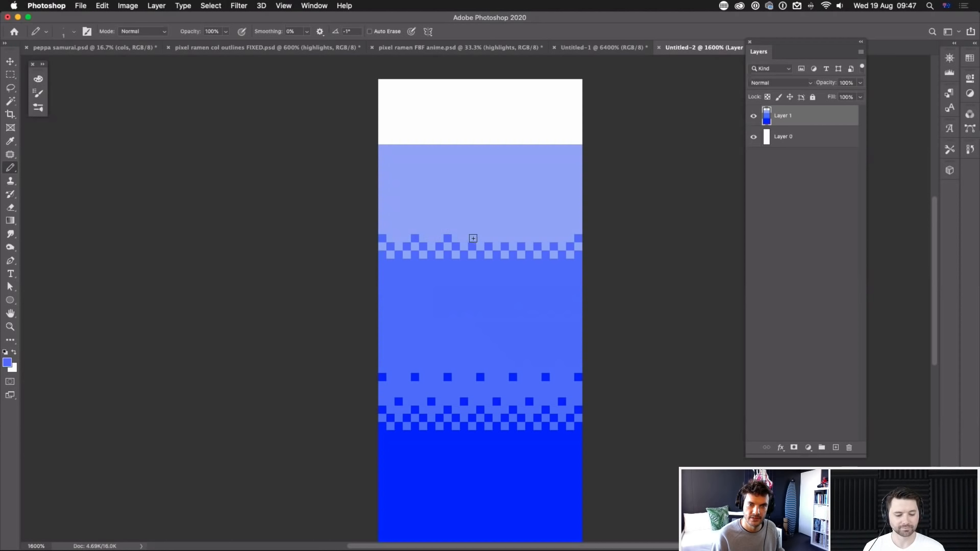
{"action": "left_click", "coordinate": [483, 237]}
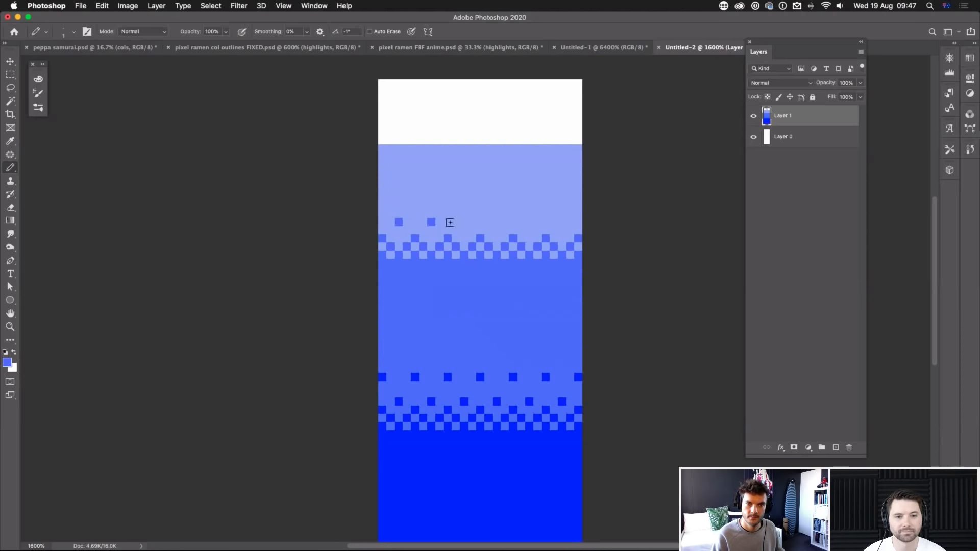
{"action": "left_click", "coordinate": [498, 222]}
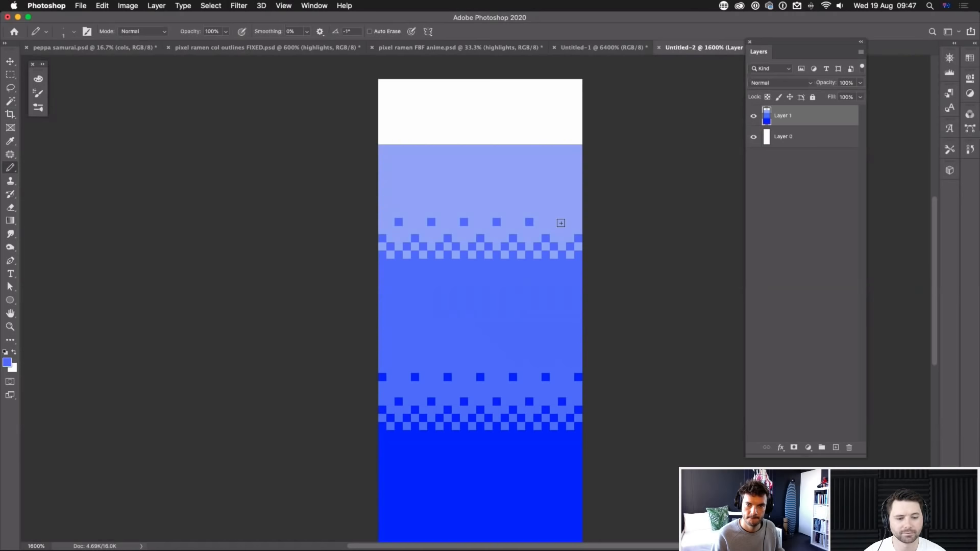
{"action": "left_click", "coordinate": [563, 223]}
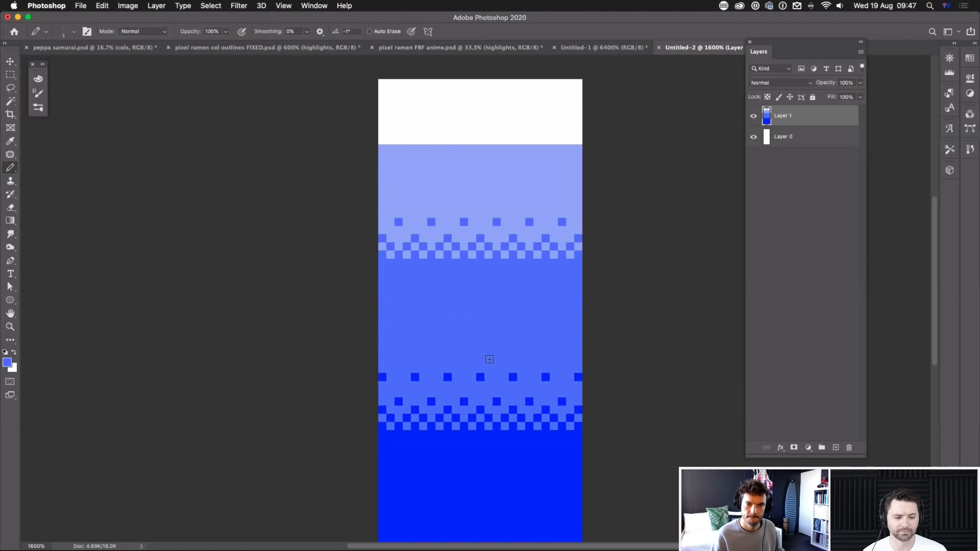
Step: Examine how both dithered transitions blend at reduced magnification, down to 200%, and check their pixel patterns up close
{"action": "key", "text": "super+minus"}
{"action": "key", "text": "super+minus"}
{"action": "key", "text": "super+minus"}
{"action": "key", "text": "super+minus"}
{"action": "key", "text": "super+minus"}
{"action": "key", "text": "super+minus"}
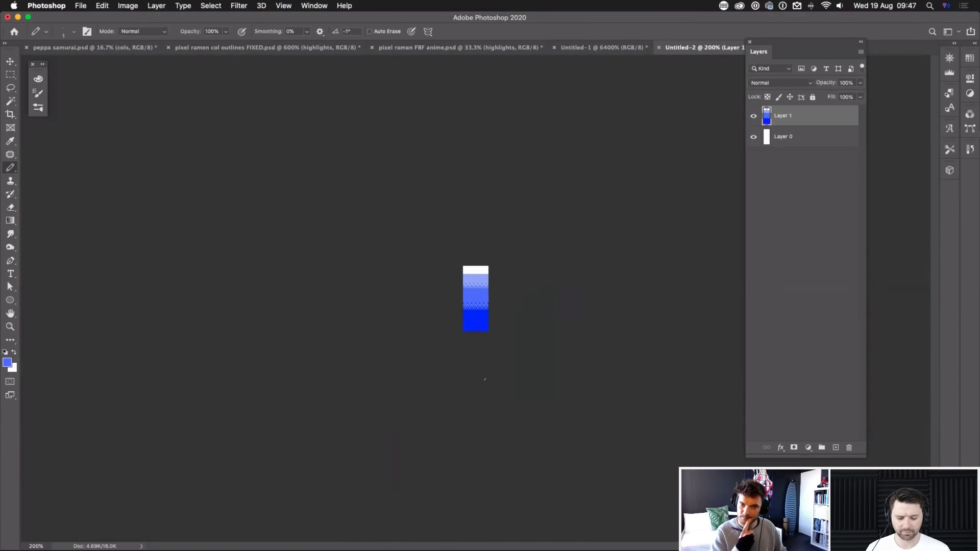
{"action": "key", "text": "super+plus"}
{"action": "key", "text": "super+plus"}
{"action": "key", "text": "super+plus"}
{"action": "key", "text": "super+plus"}
{"action": "key", "text": "super+plus"}
{"action": "key", "text": "super+plus"}
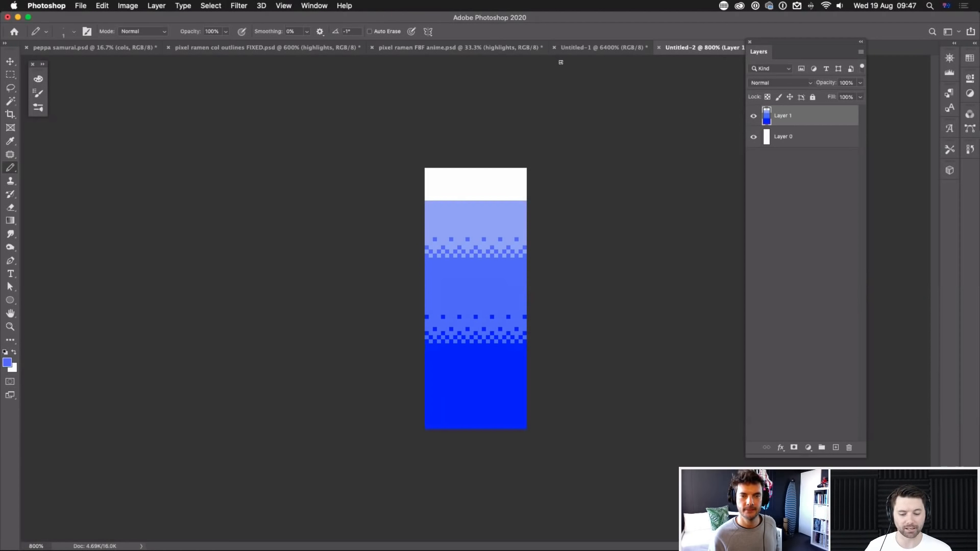
{"action": "key", "text": "super+equal"}
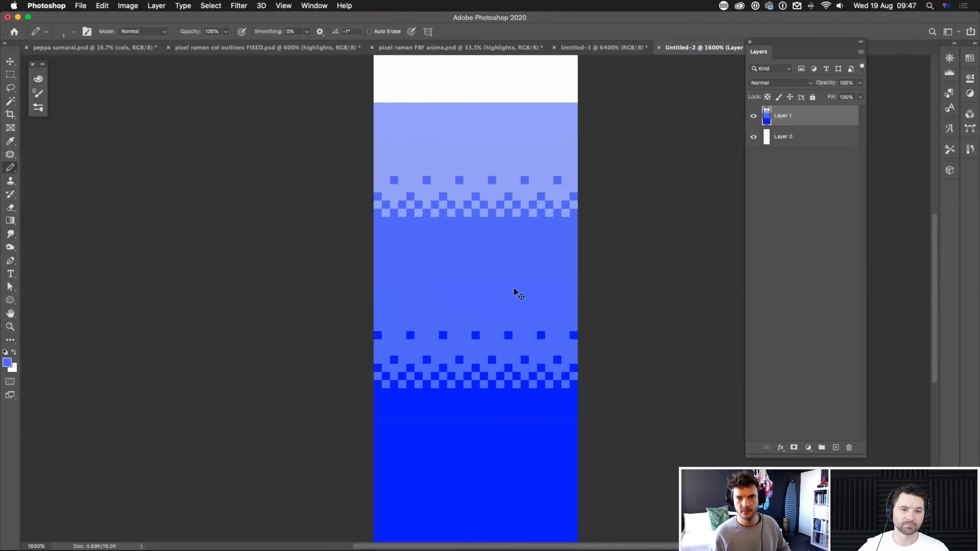
{"action": "key", "text": "super+minus"}
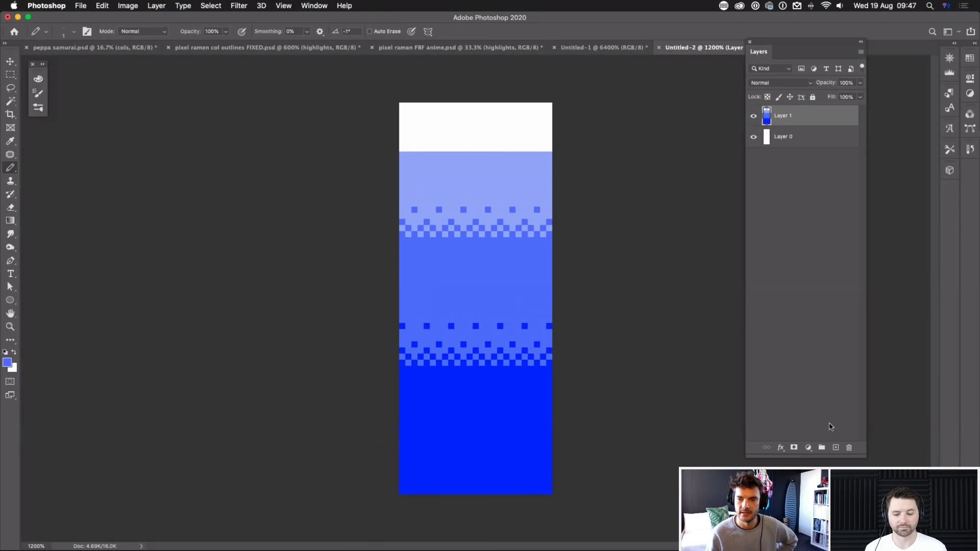
Step: Add a new layer above the dithered bands and set the foreground colour to an intermediate blue, 2951fc, based on the darkest band
{"action": "left_click", "coordinate": [836, 447]}
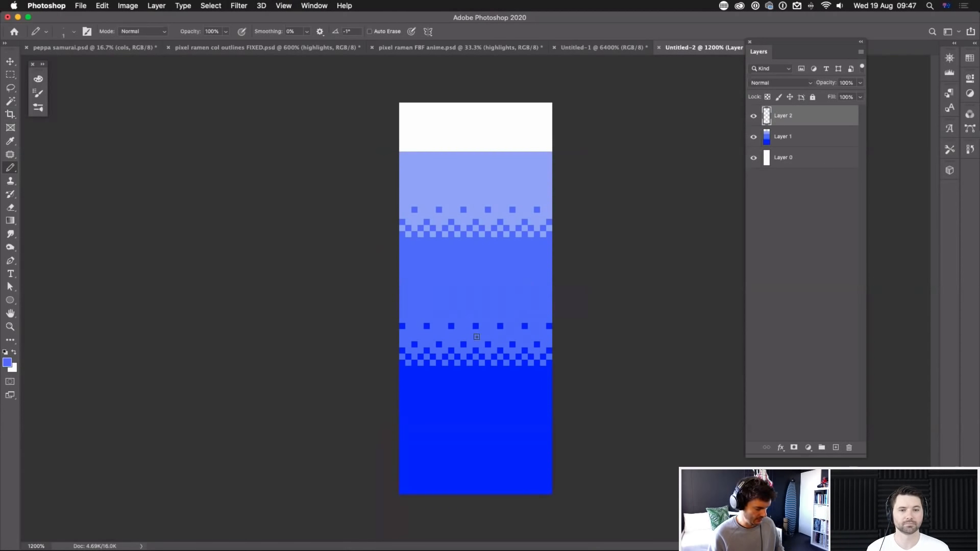
{"action": "key", "text": "i"}
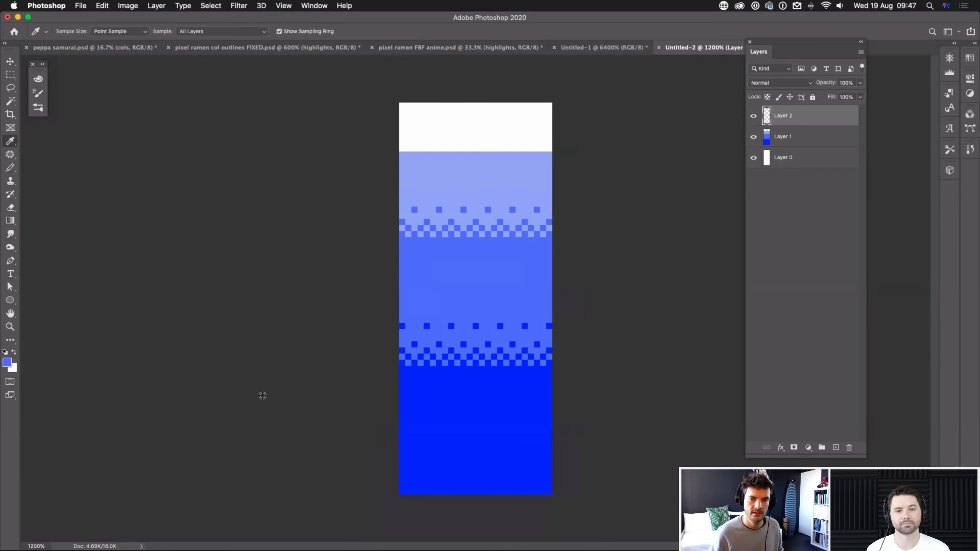
{"action": "left_click", "coordinate": [13, 352]}
{"action": "left_click", "coordinate": [485, 416]}
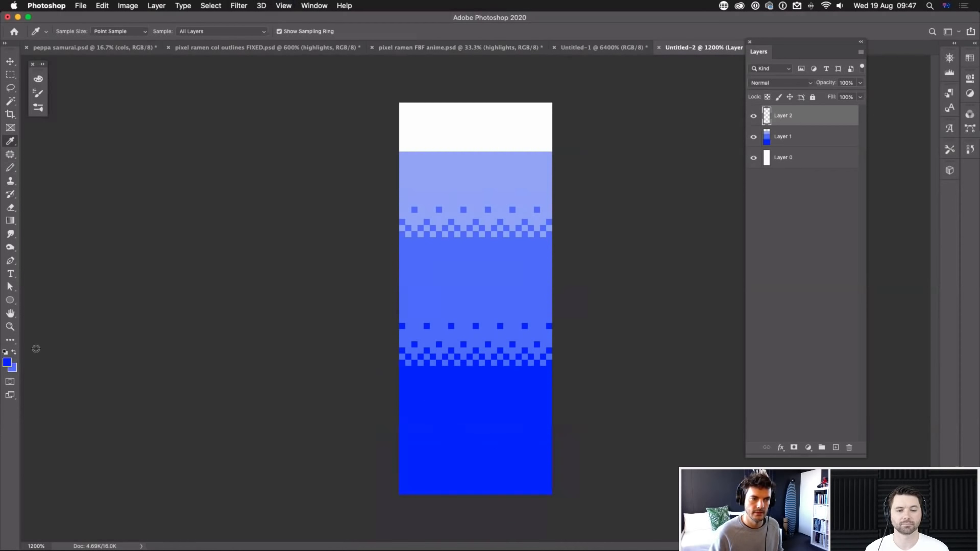
{"action": "left_click", "coordinate": [7, 362]}
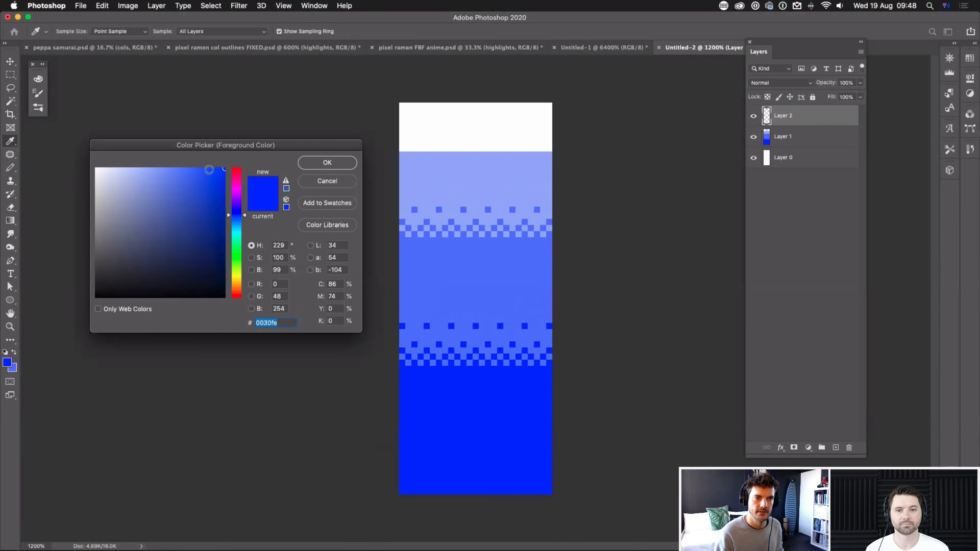
{"action": "left_click", "coordinate": [210, 169]}
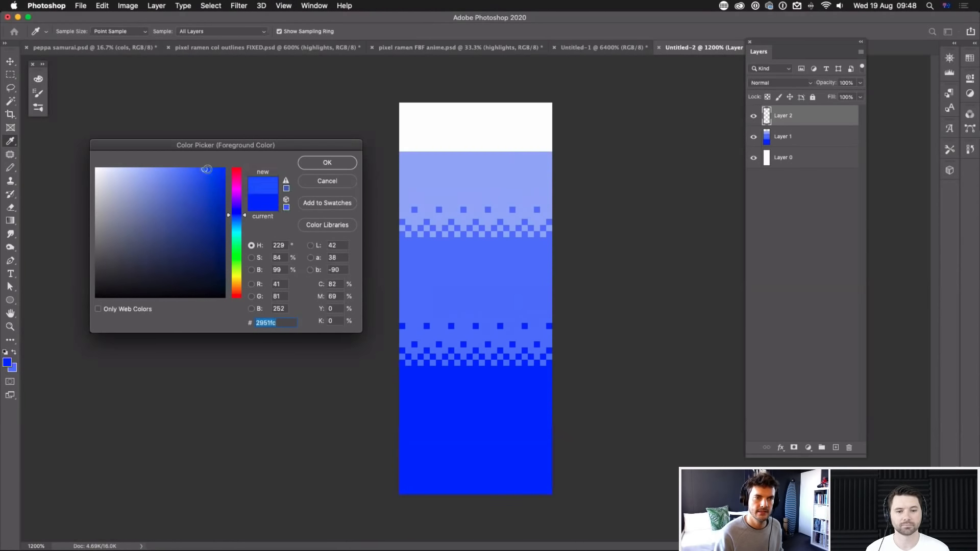
{"action": "left_click", "coordinate": [337, 165]}
Step: Fill a full-width rectangle over the lower dithered rows with the intermediate blue on the new layer, and clear the selection
{"action": "key", "text": "m"}
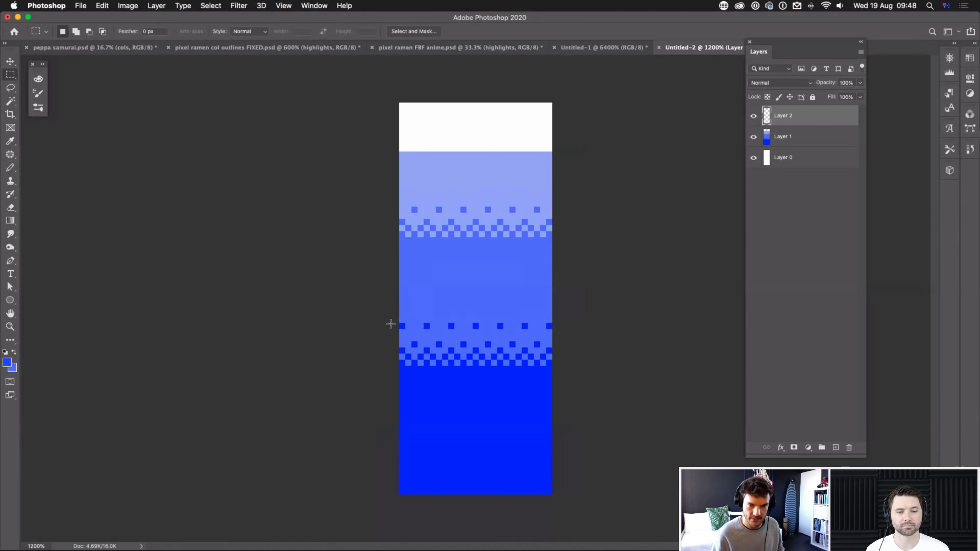
{"action": "left_click_drag", "start_coordinate": [399, 317], "coordinate": [552, 366]}
{"action": "key", "text": "alt+BackSpace"}
{"action": "key", "text": "ctrl+d"}
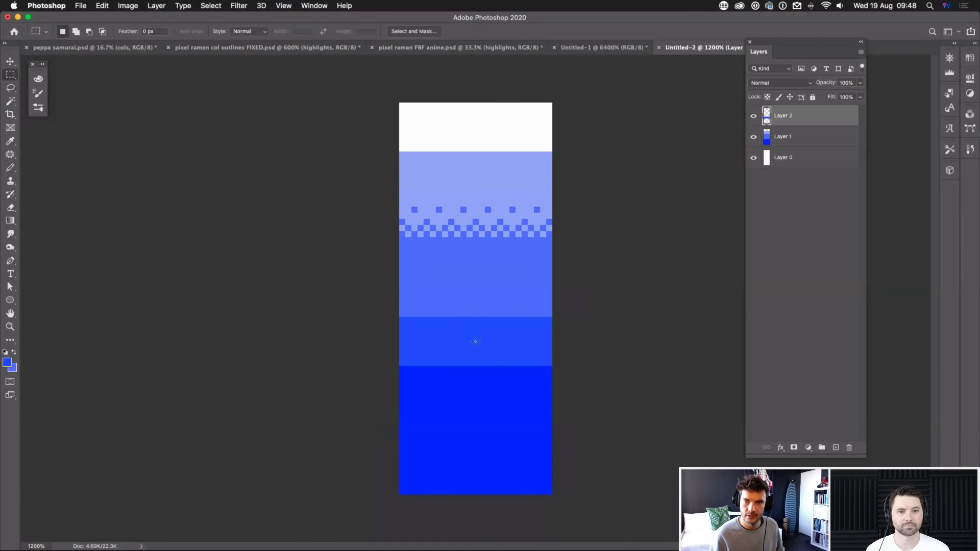
Step: Compare the solid intermediate band with the lower dither at several magnifications by toggling Layer 2's visibility, leaving the layer hidden
{"action": "key", "text": "super+minus"}
{"action": "key", "text": "super+minus"}
{"action": "key", "text": "super+minus"}
{"action": "key", "text": "super+minus"}
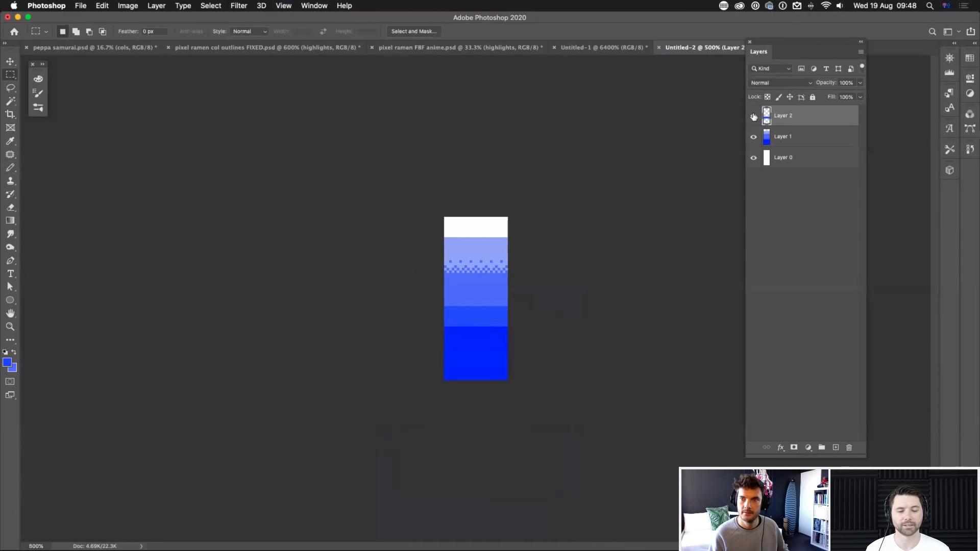
{"action": "left_click", "coordinate": [753, 117]}
{"action": "left_click", "coordinate": [754, 117]}
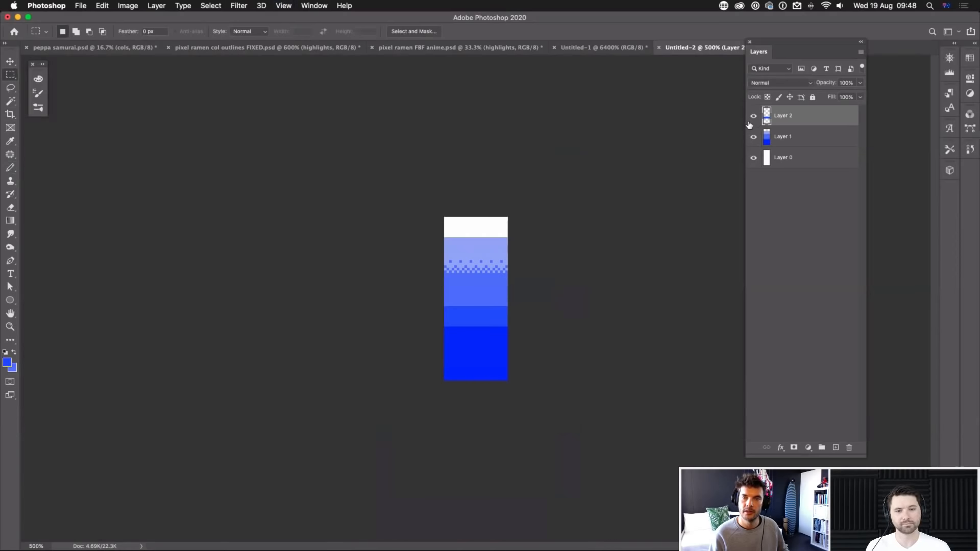
{"action": "left_click", "coordinate": [753, 116]}
{"action": "key", "text": "super+plus"}
{"action": "key", "text": "super+plus"}
{"action": "key", "text": "super+plus"}
{"action": "key", "text": "super+plus"}
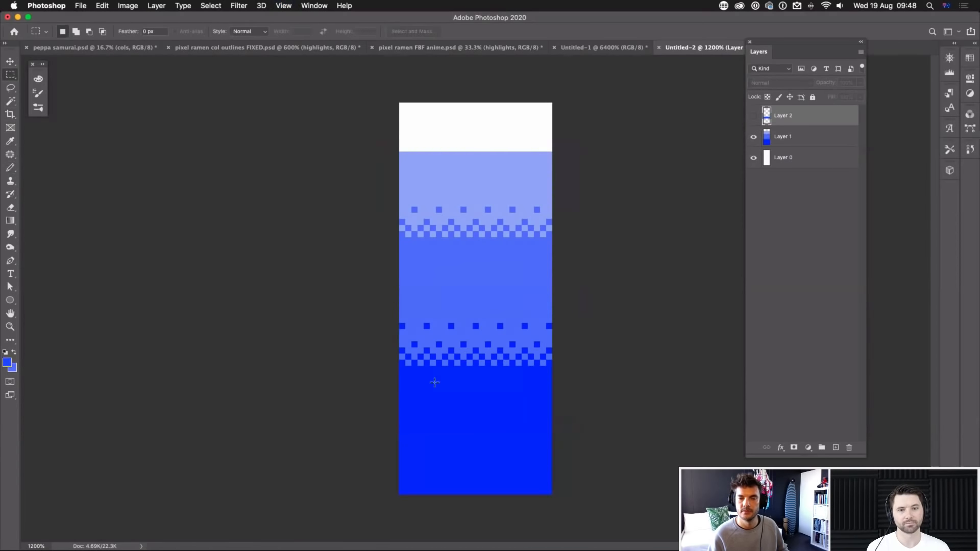
{"action": "left_click", "coordinate": [753, 116]}
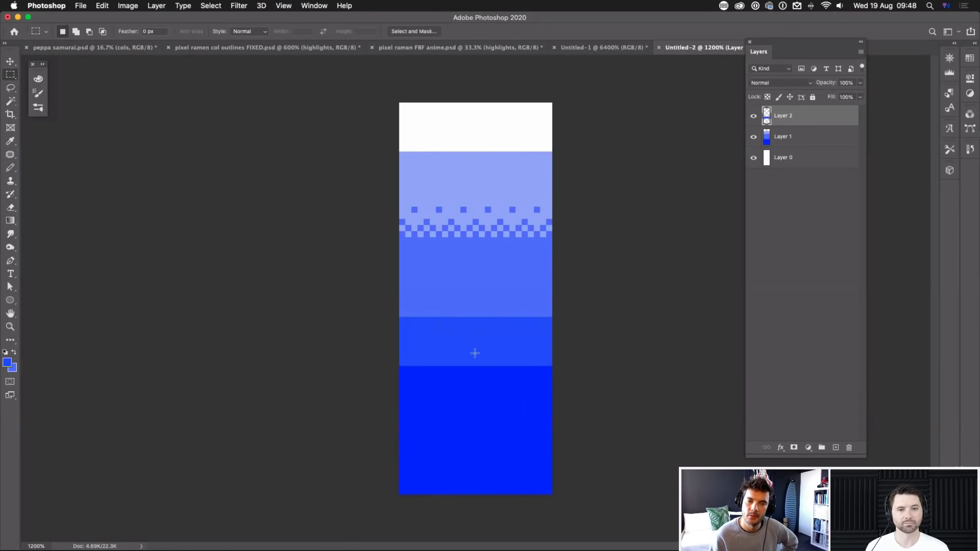
{"action": "left_click", "coordinate": [753, 117]}
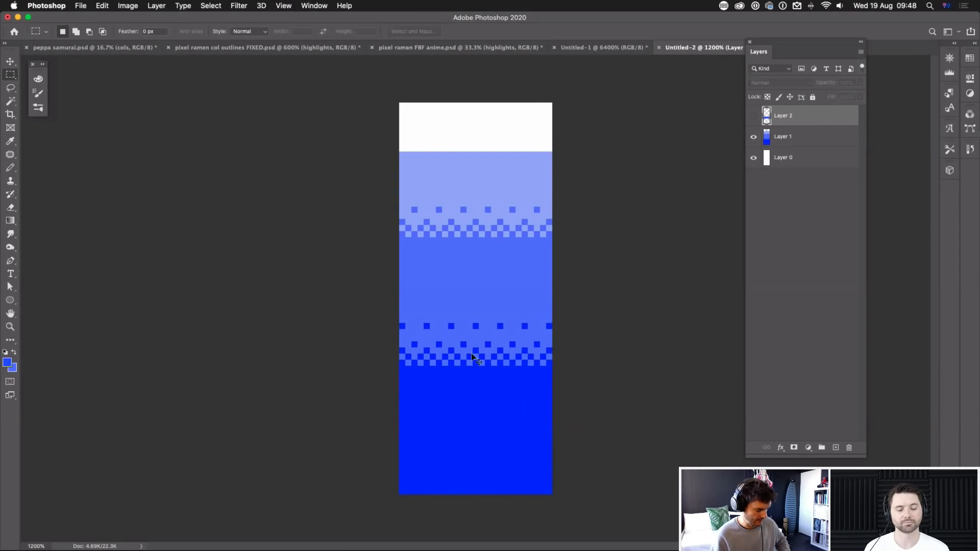
{"action": "scroll", "coordinate": [474, 357], "scroll_direction": "down", "scroll_amount": 5}
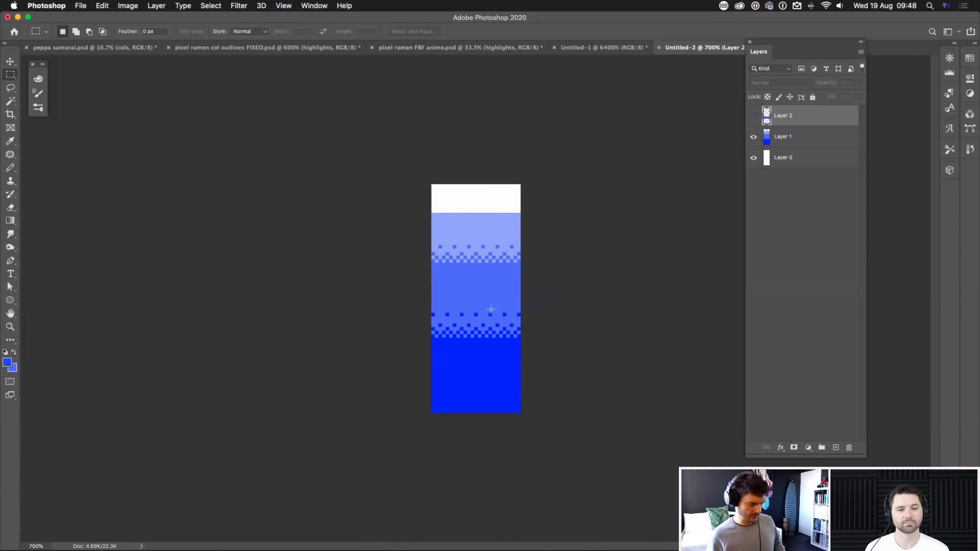
{"action": "scroll", "coordinate": [491, 309], "scroll_direction": "down", "scroll_amount": 1}
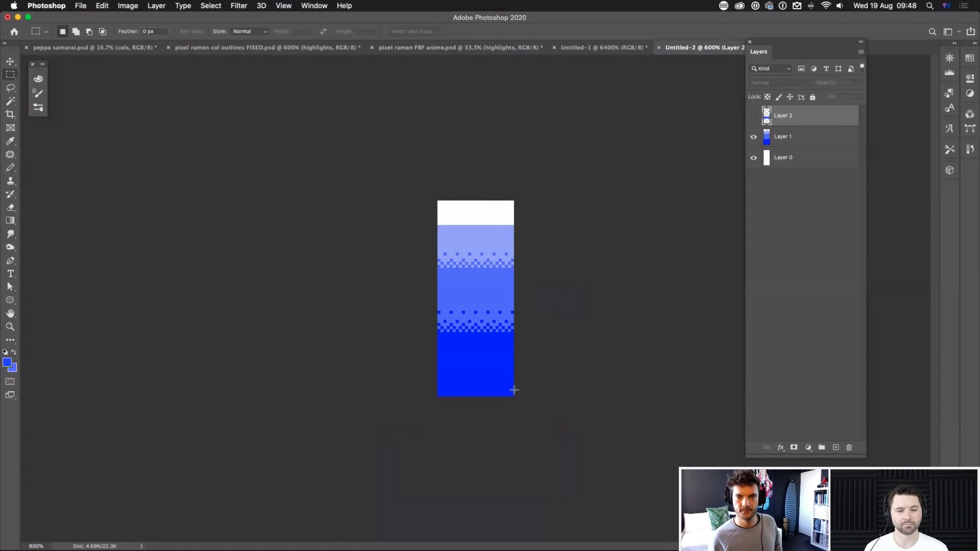
Step: Move the floating Layers panel clear of the document tabs, close Untitled-1 without saving, and display pixel ramen FBF anime.psd at 25%
{"action": "left_click_drag", "start_coordinate": [778, 49], "coordinate": [785, 82]}
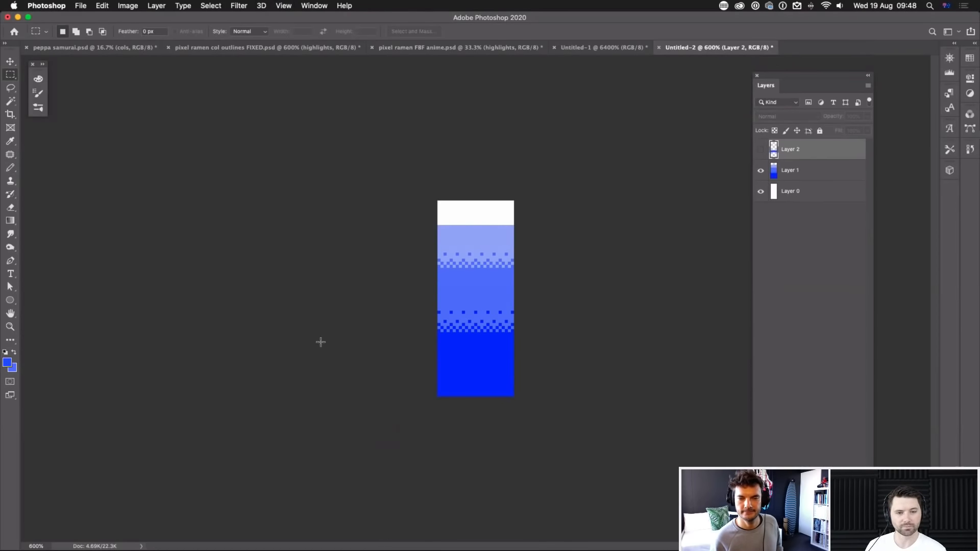
{"action": "left_click", "coordinate": [603, 47]}
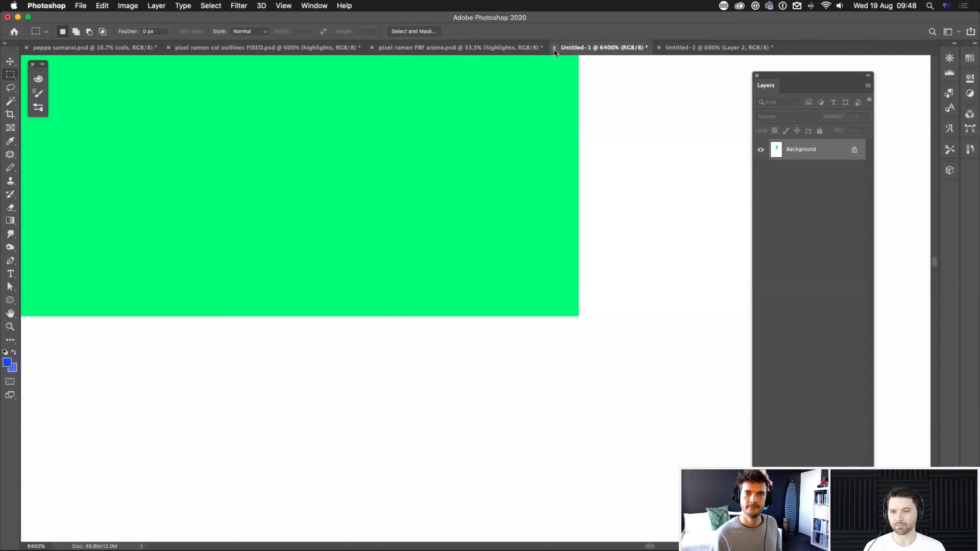
{"action": "left_click", "coordinate": [554, 47]}
{"action": "left_click", "coordinate": [453, 191]}
{"action": "left_click", "coordinate": [462, 47]}
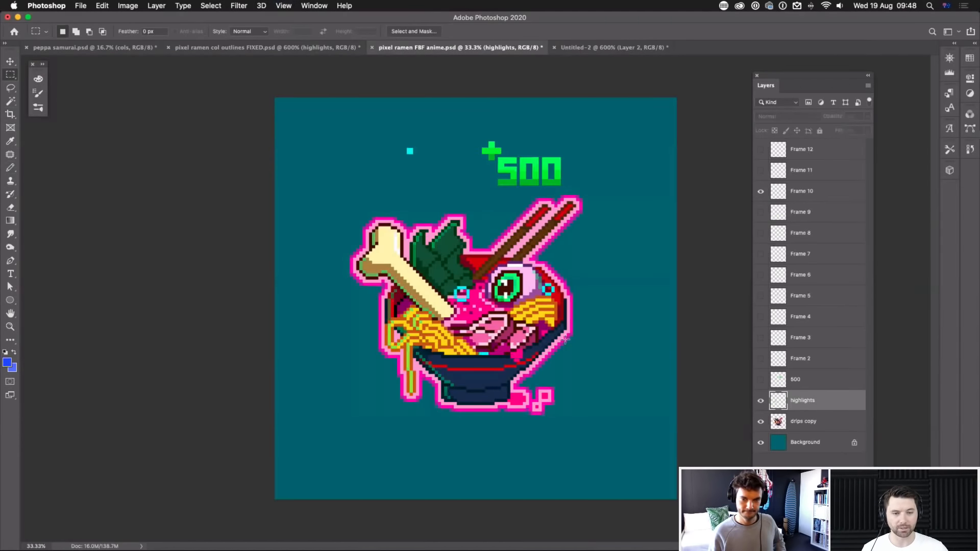
{"action": "key", "text": "super+minus"}
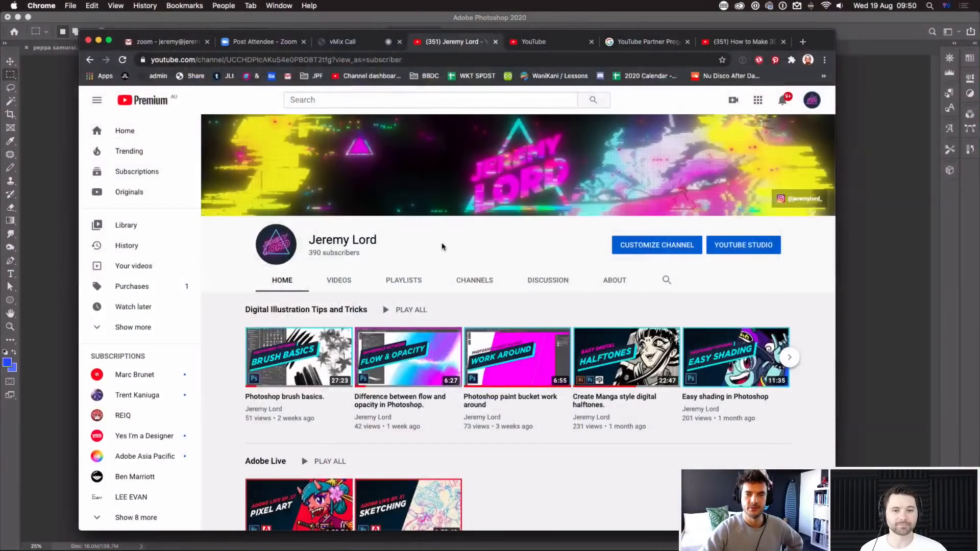
Step: Browse the artist's YouTube channel home page in Chrome through the tips, Adobe Live and artwork process video sections
{"action": "scroll", "coordinate": [440, 216], "scroll_direction": "down", "scroll_amount": 2}
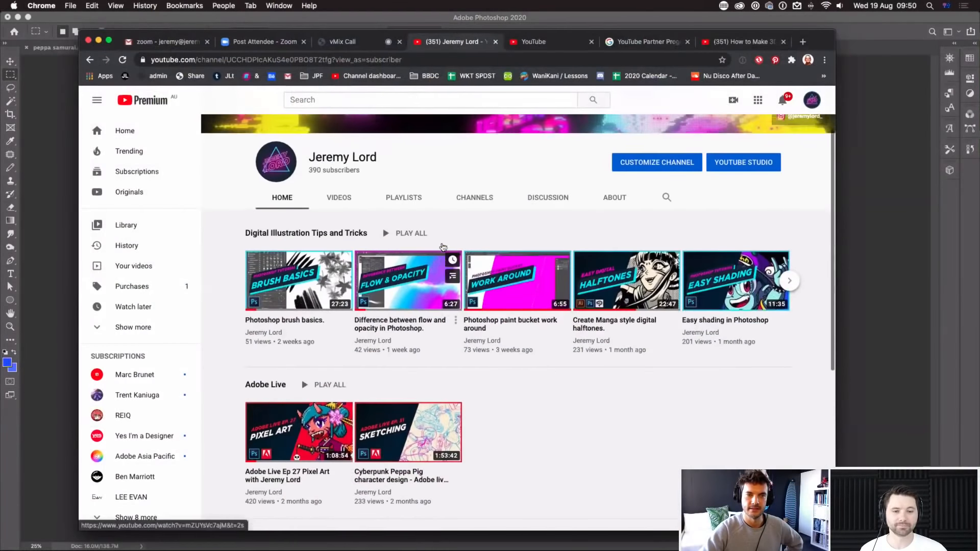
{"action": "scroll", "coordinate": [443, 247], "scroll_direction": "up", "scroll_amount": 2}
{"action": "scroll", "coordinate": [409, 260], "scroll_direction": "down", "scroll_amount": 5}
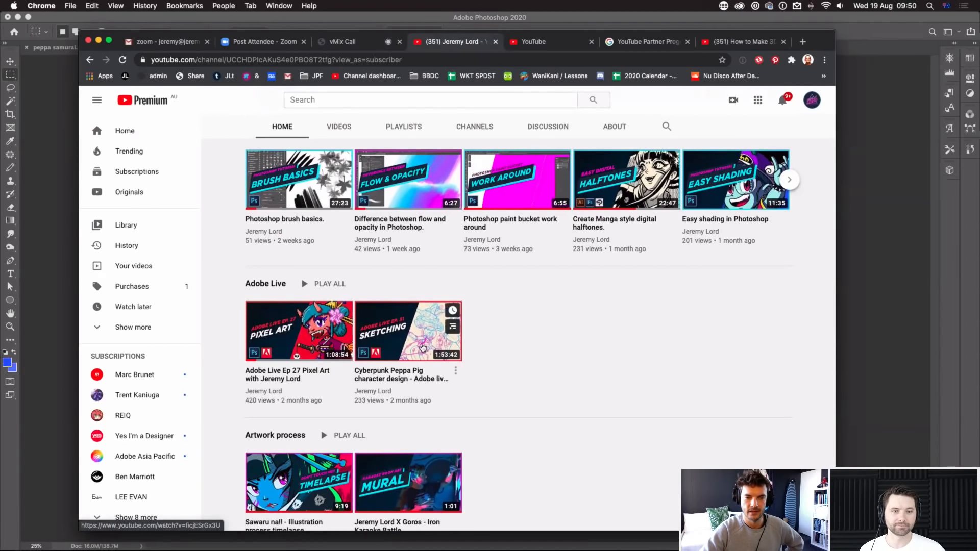
Step: Look over the channel home page down to the Uploads section, and return to the channel banner
{"action": "scroll", "coordinate": [424, 347], "scroll_direction": "down", "scroll_amount": 2}
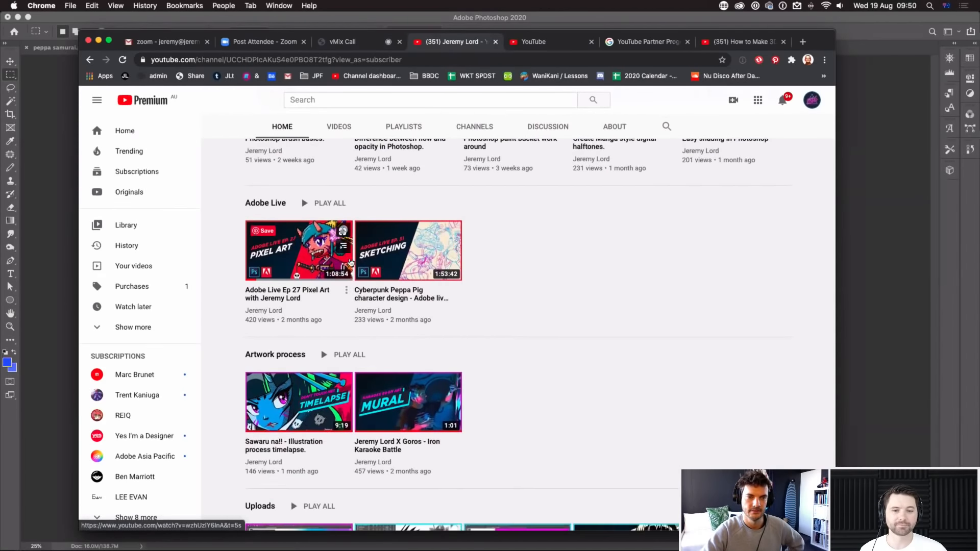
{"action": "scroll", "coordinate": [502, 329], "scroll_direction": "down", "scroll_amount": 3}
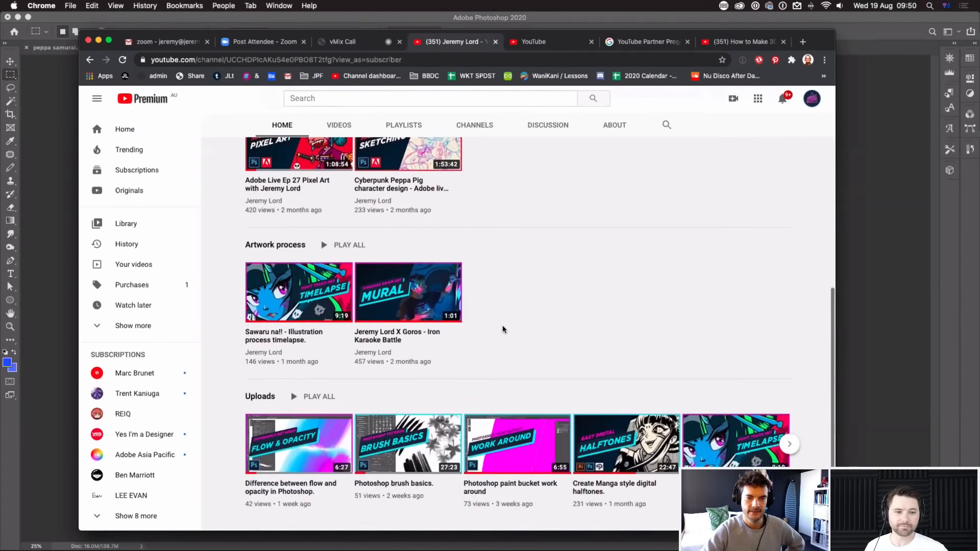
{"action": "scroll", "coordinate": [505, 331], "scroll_direction": "up", "scroll_amount": 7}
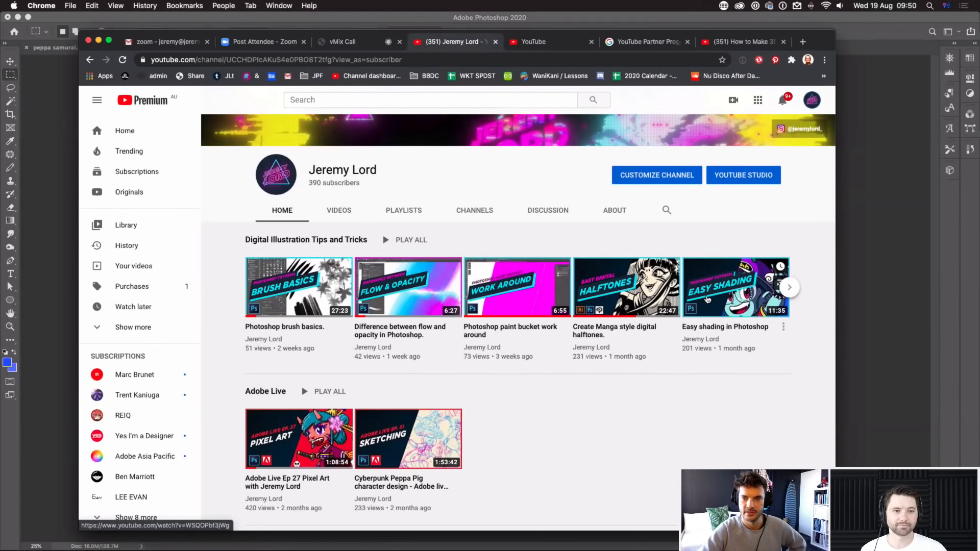
{"action": "scroll", "coordinate": [613, 293], "scroll_direction": "down", "scroll_amount": 3}
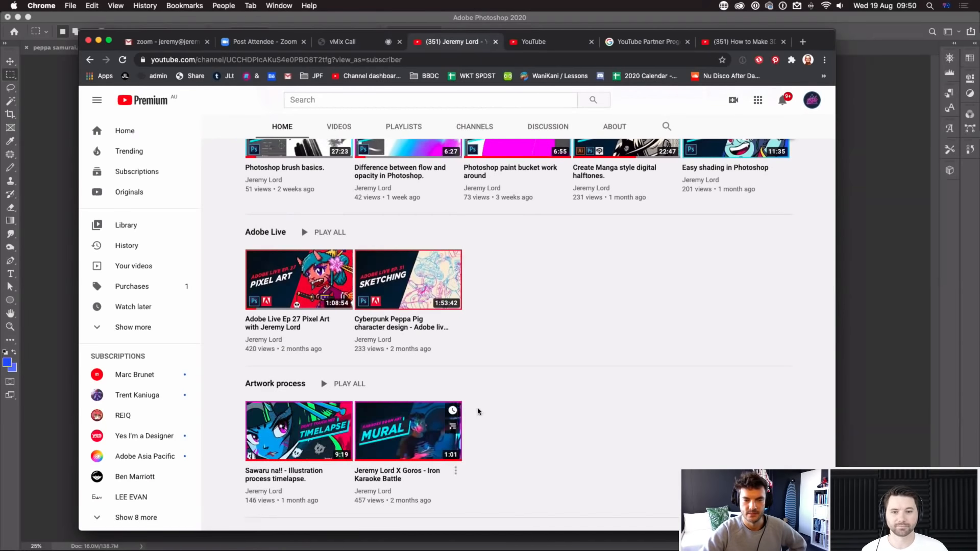
{"action": "scroll", "coordinate": [506, 411], "scroll_direction": "up", "scroll_amount": 3}
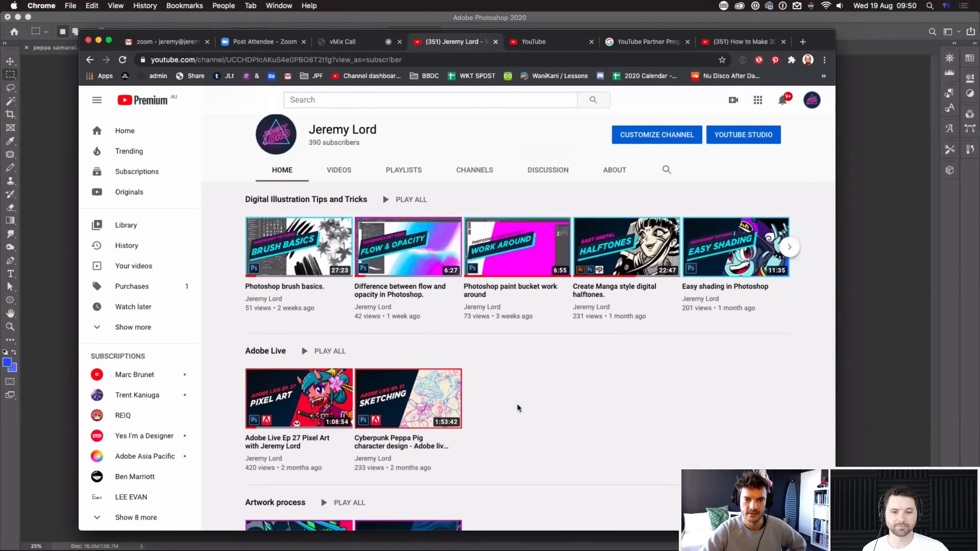
{"action": "scroll", "coordinate": [519, 409], "scroll_direction": "up", "scroll_amount": 2}
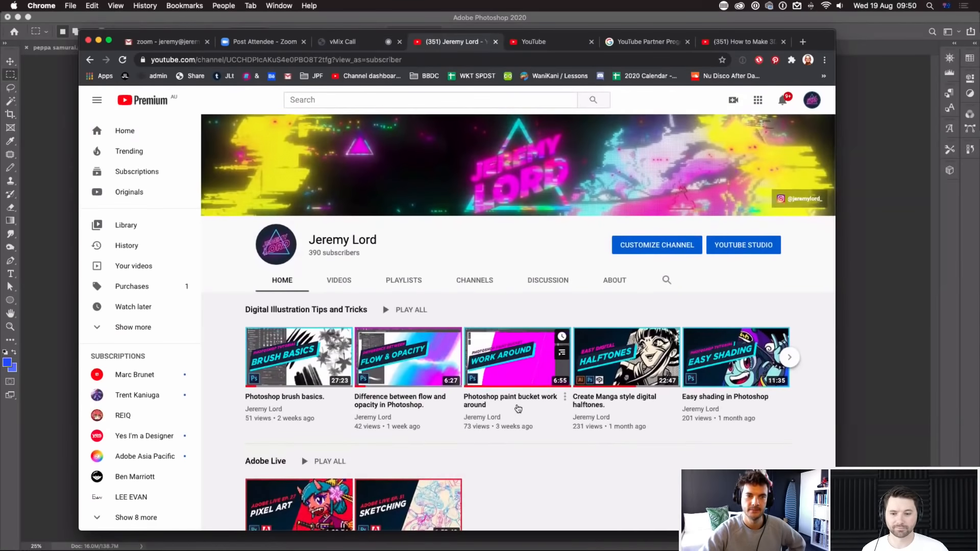